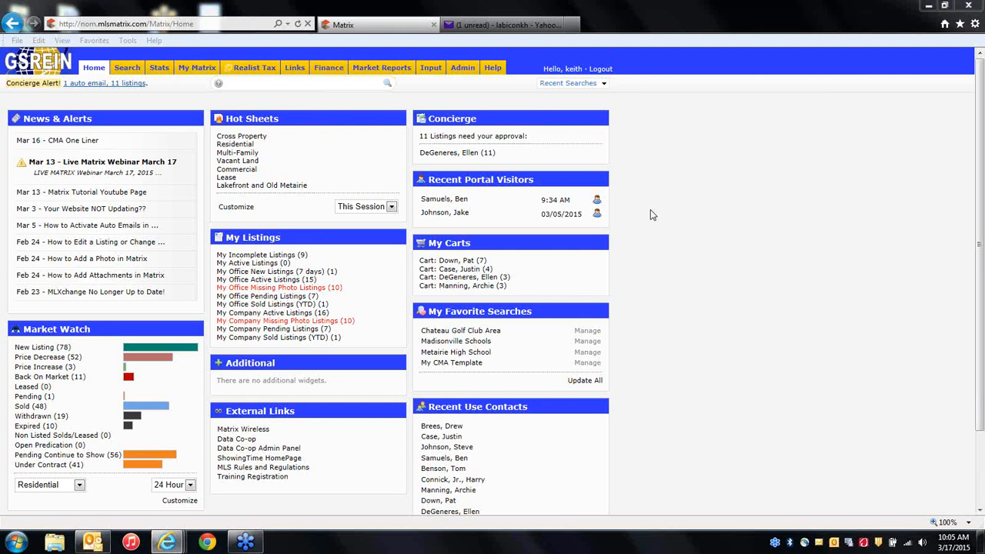
# Search quick search for listing 1021293.
pyautogui.click(258, 86)
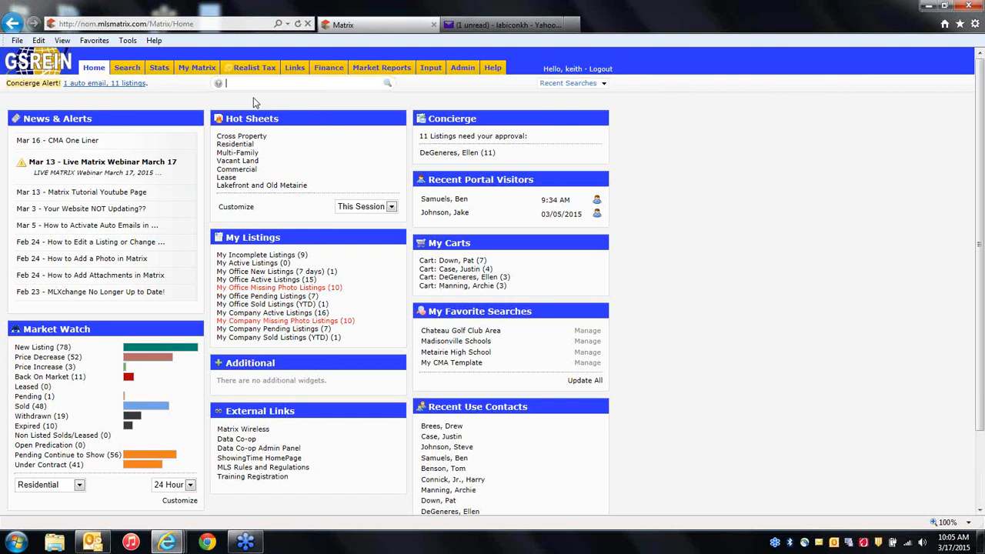
pyautogui.write('10210')
pyautogui.write('9')
pyautogui.press('BackSpace')
pyautogui.write('93')
pyautogui.press('Return')
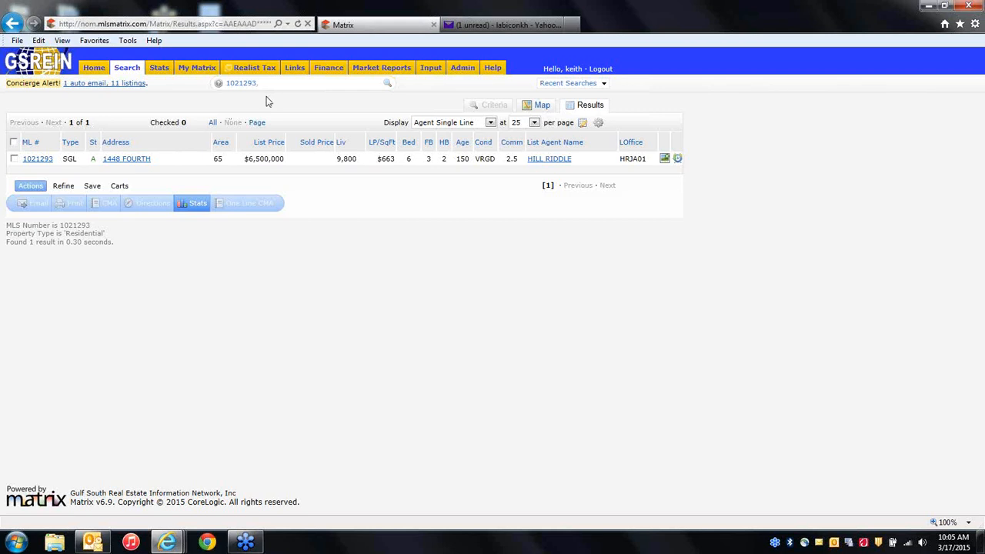
# Add listings 1021694 and 1017140 to the search, space-separated, then clear the box.
pyautogui.write('100')
pyautogui.write('1')
pyautogui.write('6')
pyautogui.write('98')
pyautogui.press('Return')
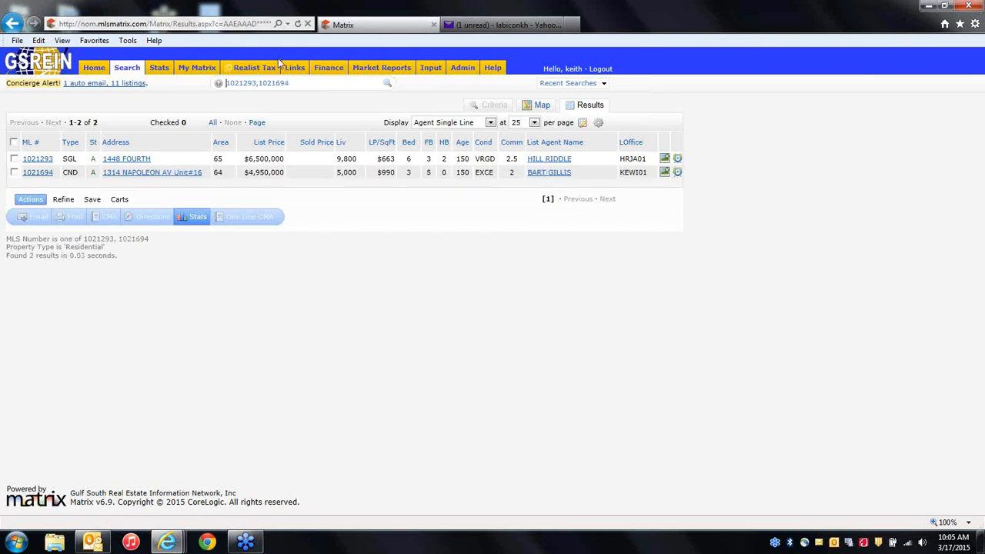
pyautogui.click(260, 83)
pyautogui.press('BackSpace')
pyautogui.click(294, 84)
pyautogui.write('1017140')
pyautogui.press('Return')
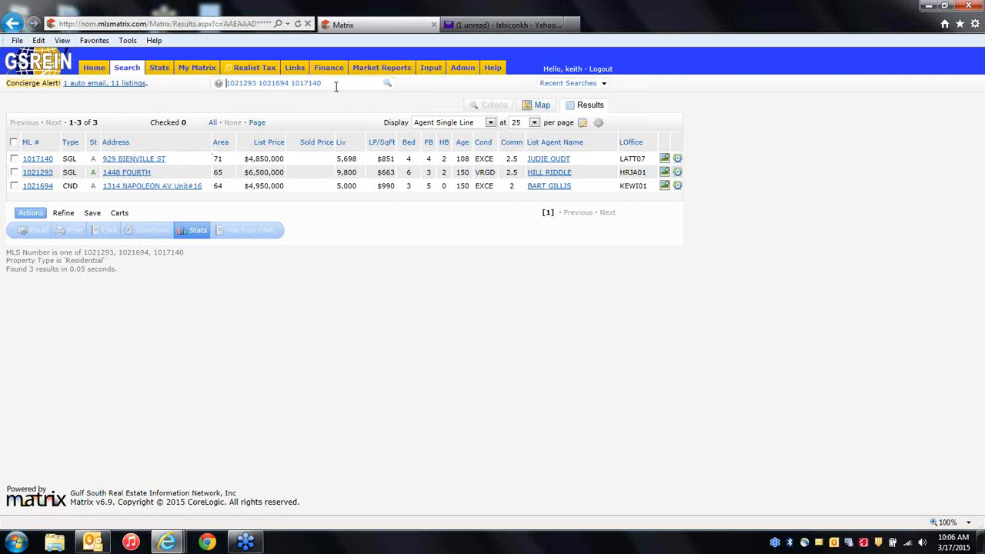
pyautogui.press('BackSpace')
pyautogui.press('BackSpace')
pyautogui.press('BackSpace')
pyautogui.press('BackSpace')
pyautogui.press('BackSpace')
pyautogui.press('BackSpace')
pyautogui.press('BackSpace')
pyautogui.press('BackSpace')
pyautogui.press('BackSpace')
pyautogui.press('BackSpace')
pyautogui.press('BackSpace')
pyautogui.press('BackSpace')
pyautogui.press('BackSpace')
pyautogui.press('BackSpace')
pyautogui.press('BackSpace')
pyautogui.press('BackSpace')
pyautogui.press('BackSpace')
pyautogui.press('BackSpace')
pyautogui.press('BackSpace')
pyautogui.press('BackSpace')
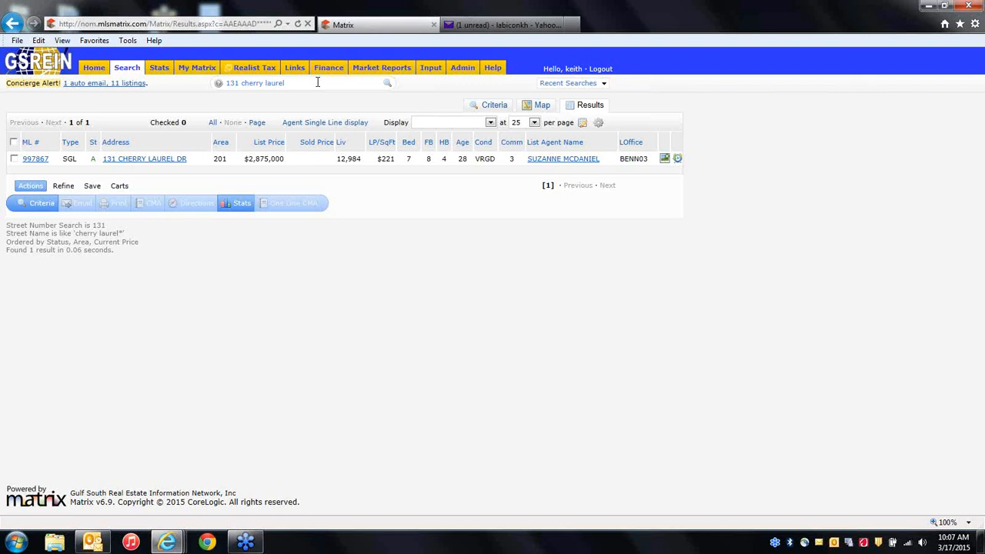
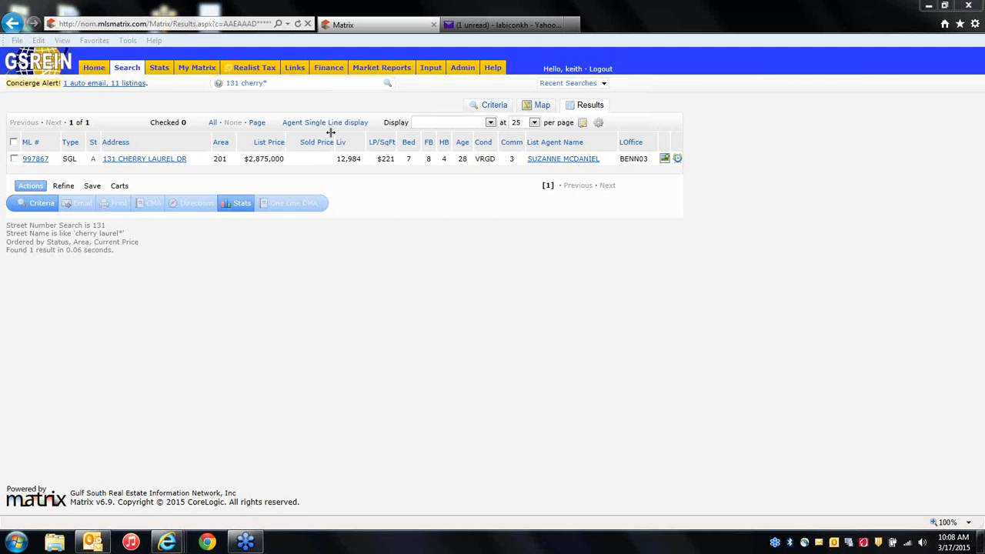
# Drop the house number so the query reads 'cherry*' and run it for 883 matches.
pyautogui.click(280, 84)
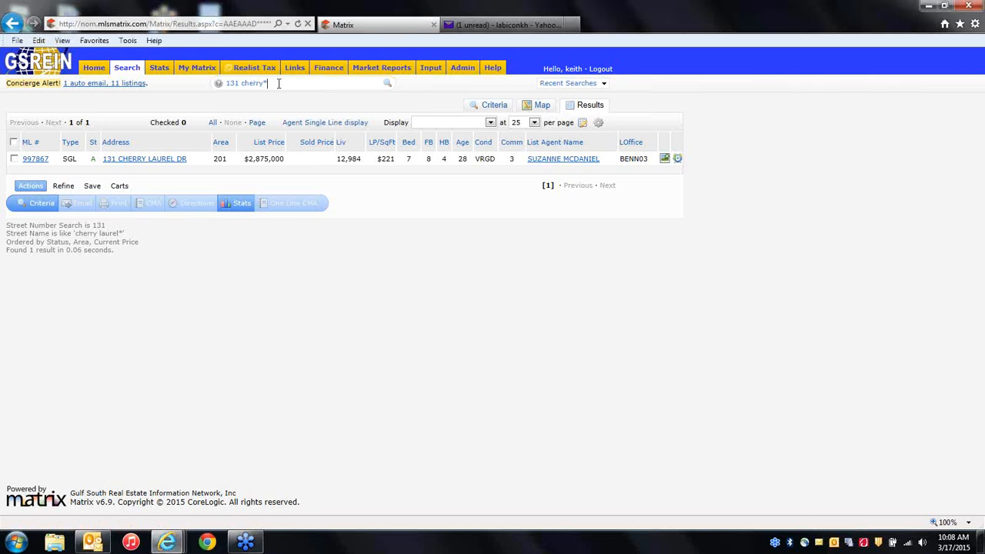
pyautogui.click(764, 395)
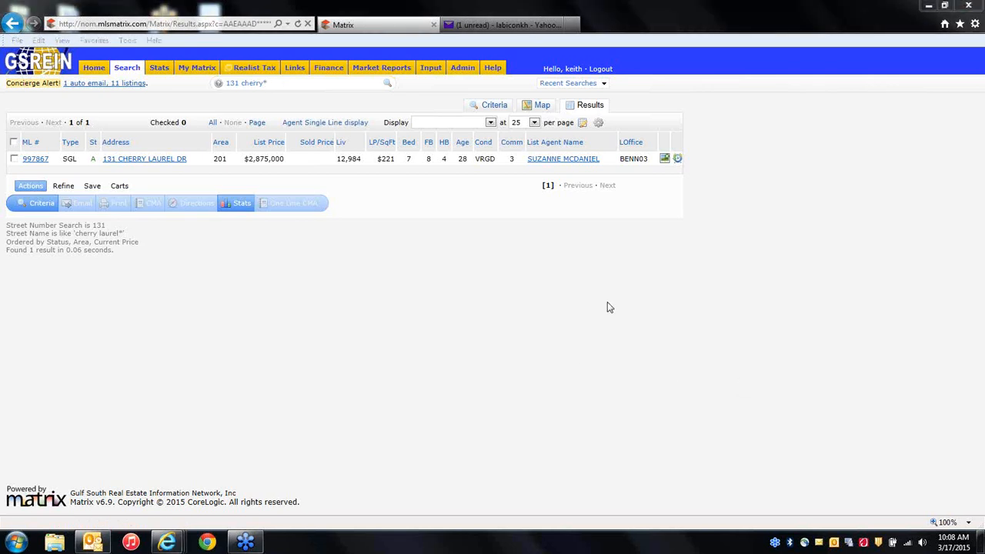
pyautogui.click(279, 84)
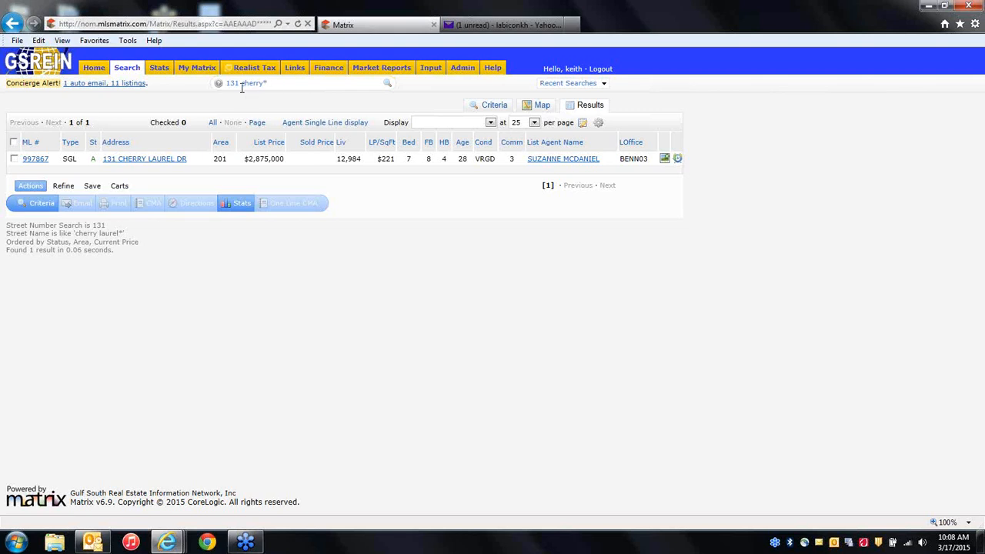
pyautogui.click(240, 83)
pyautogui.press('BackSpace')
pyautogui.press('BackSpace')
pyautogui.press('BackSpace')
pyautogui.press('BackSpace')
pyautogui.press('Return')
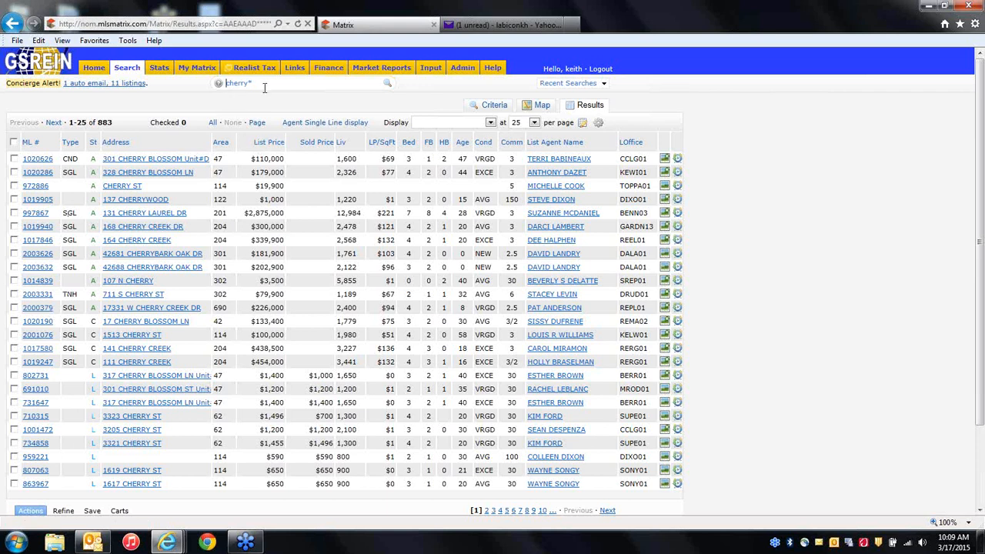
# Prefix 'cherry*' with 'a', apply the Status: Active suggestion for 12 listings, then clear the box.
pyautogui.write('a')
pyautogui.press('Home')
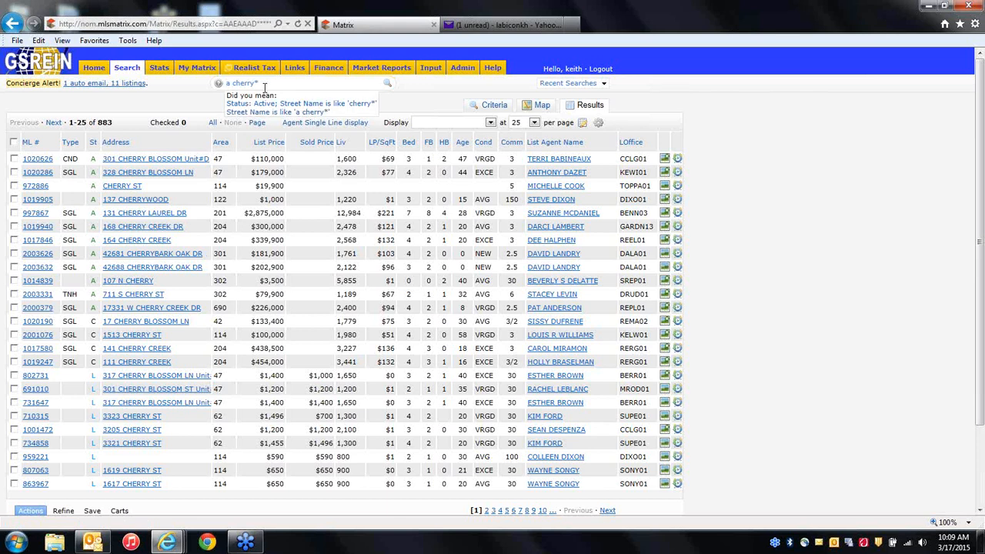
pyautogui.click(344, 106)
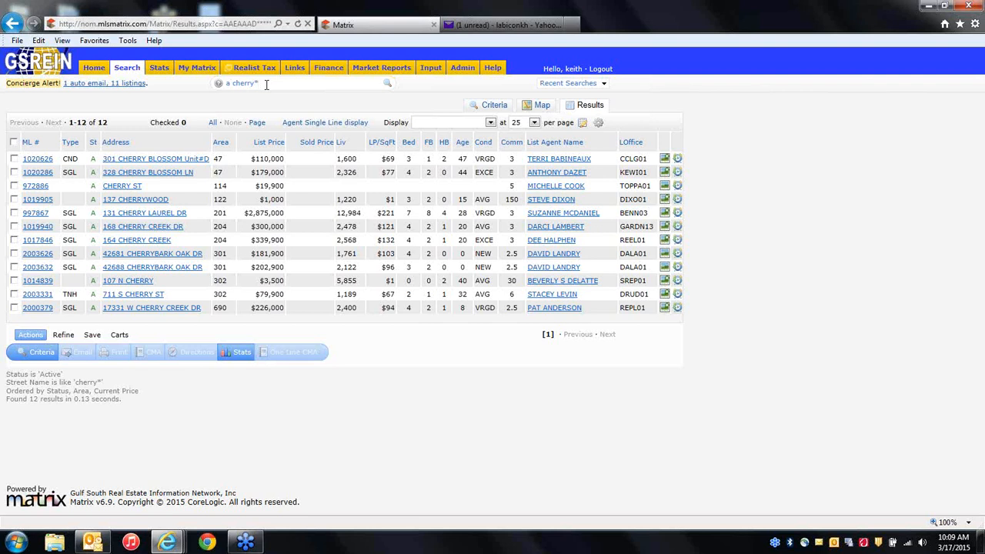
pyautogui.press('BackSpace')
pyautogui.press('BackSpace')
pyautogui.press('BackSpace')
pyautogui.press('BackSpace')
pyautogui.press('BackSpace')
pyautogui.press('BackSpace')
pyautogui.press('BackSpace')
pyautogui.press('BackSpace')
pyautogui.press('BackSpace')
# Build a Saint Charles street query and apply the suggested active residential search.
pyautogui.write('t. char')
pyautogui.write('les')
pyautogui.press('BackSpace')
pyautogui.press('BackSpace')
pyautogui.write('aint')
pyautogui.press('BackSpace')
pyautogui.press('BackSpace')
pyautogui.press('BackSpace')
pyautogui.press('BackSpace')
pyautogui.press('BackSpace')
pyautogui.press('BackSpace')
pyautogui.write('*')
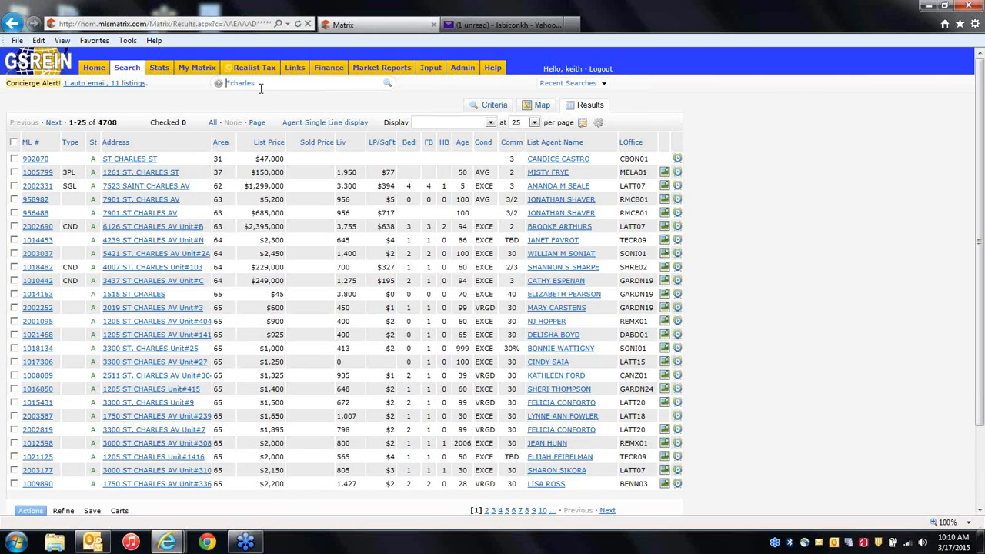
pyautogui.click(977, 28)
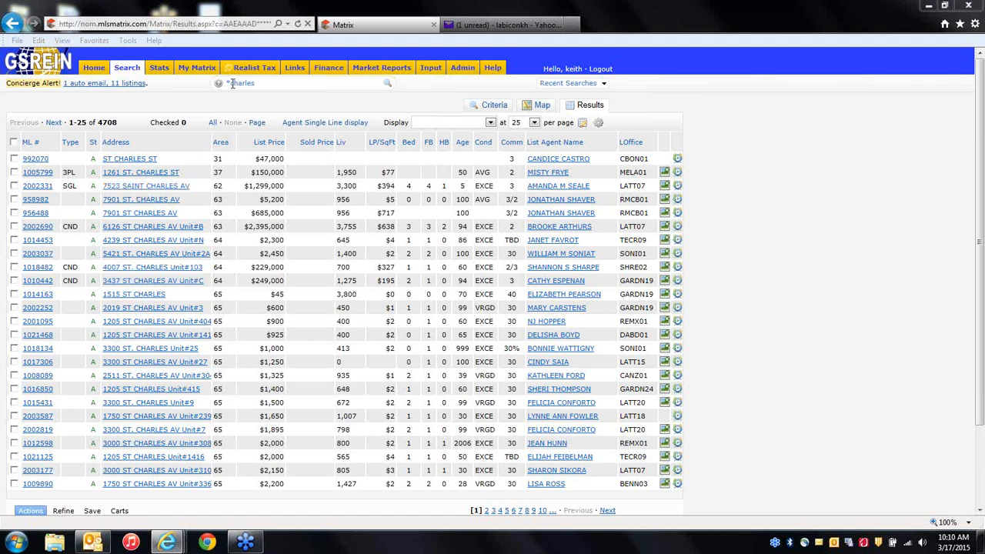
pyautogui.click(261, 84)
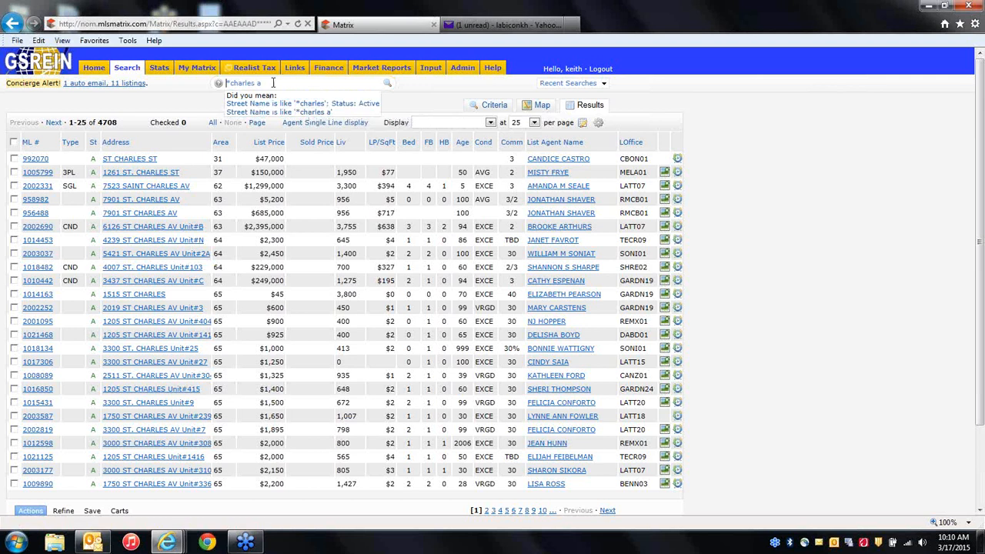
pyautogui.click(285, 86)
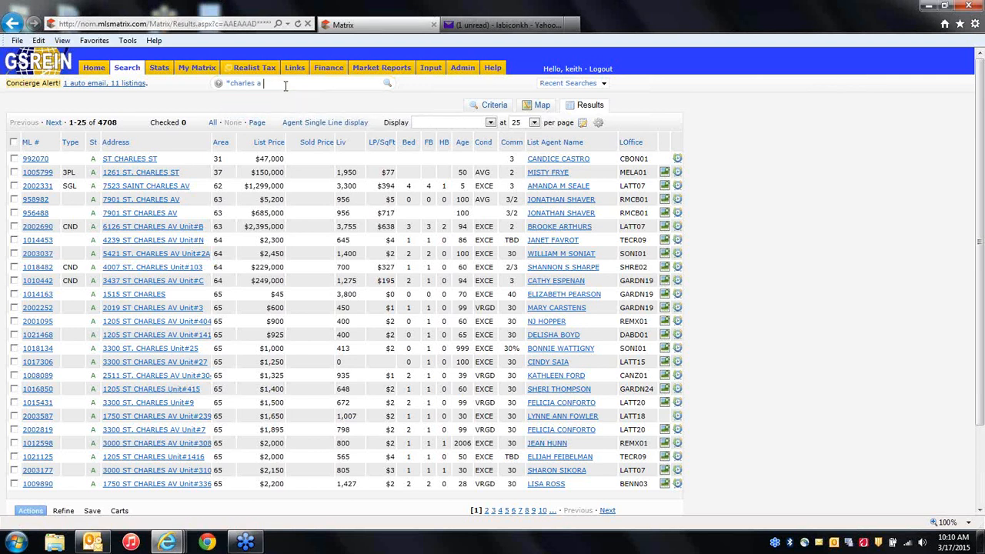
pyautogui.write('res')
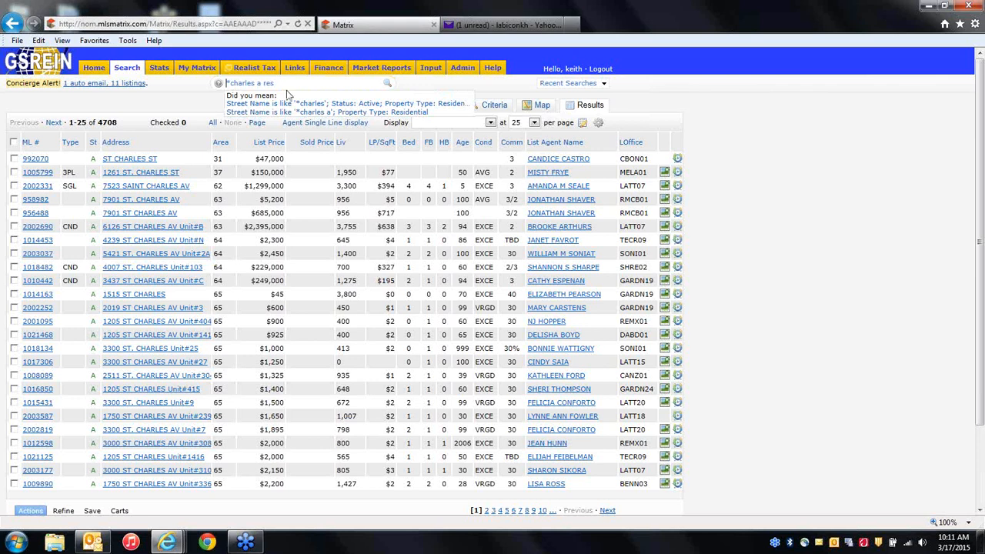
pyautogui.click(298, 105)
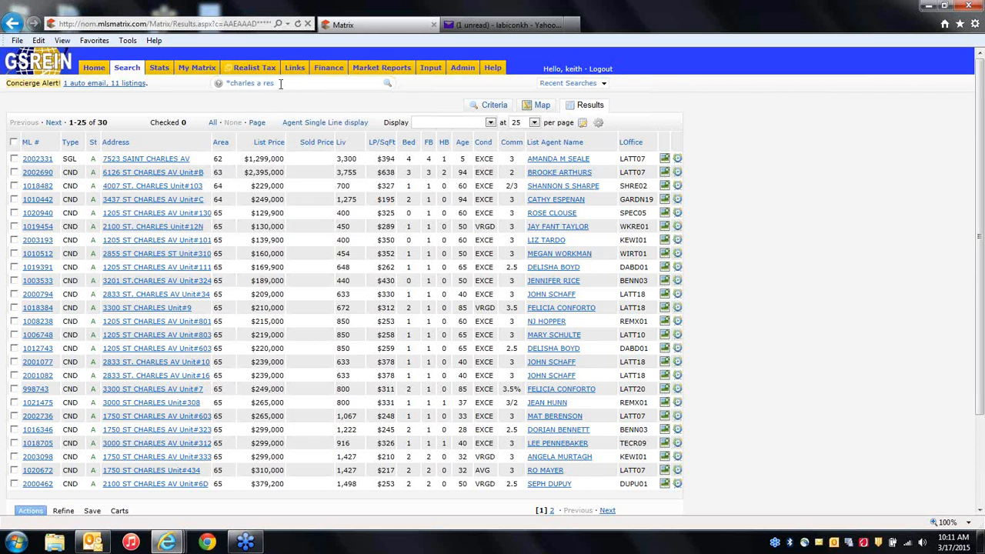
# Change the query to '*charles s' and run the Status: Sold suggestion, 2,441 listings.
pyautogui.press('BackSpace')
pyautogui.press('BackSpace')
pyautogui.press('BackSpace')
pyautogui.press('BackSpace')
pyautogui.press('BackSpace')
pyautogui.write('s')
pyautogui.click(280, 84)
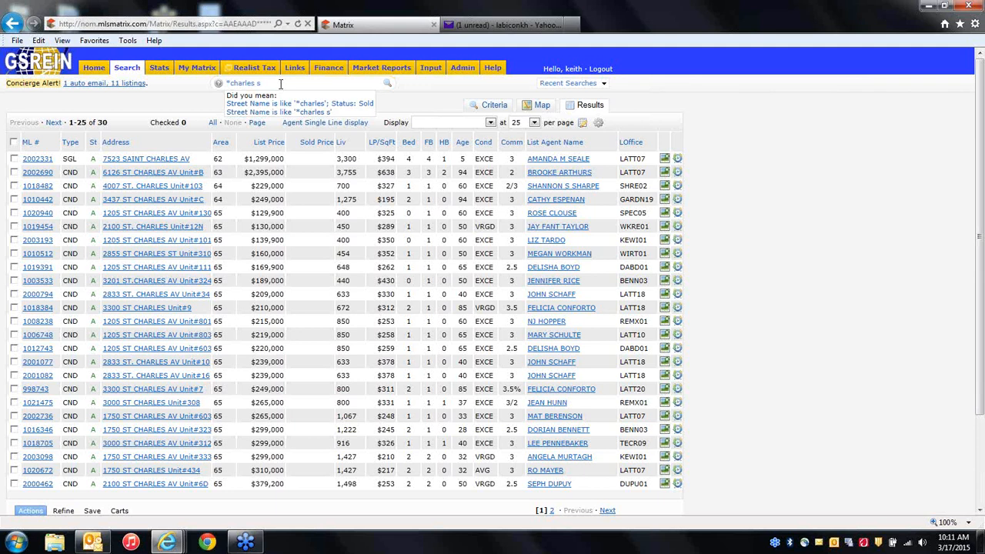
pyautogui.click(297, 105)
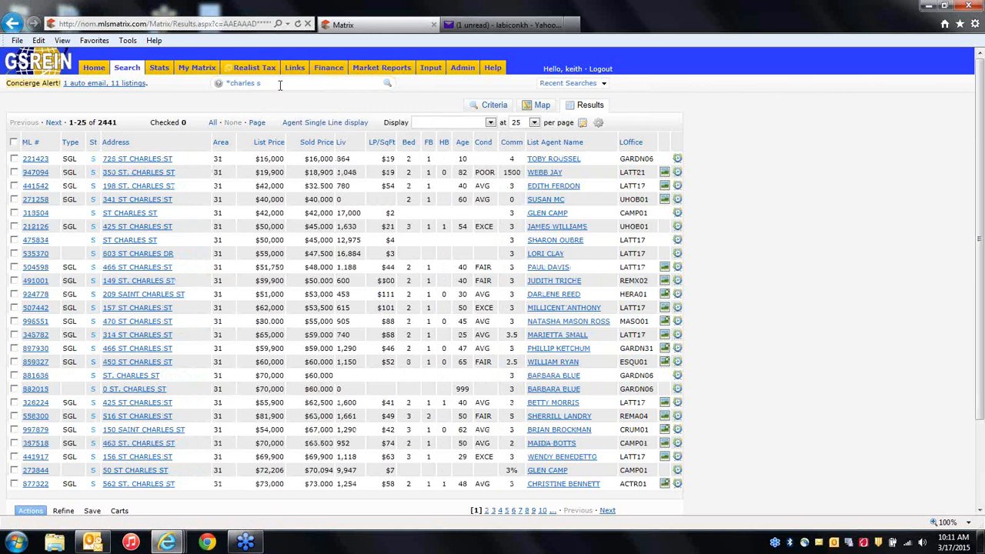
# Replace the Charles query in the Speed Bar with 'ag smith'.
pyautogui.click(280, 84)
pyautogui.press('BackSpace')
pyautogui.press('BackSpace')
pyautogui.press('BackSpace')
pyautogui.press('BackSpace')
pyautogui.press('BackSpace')
pyautogui.press('BackSpace')
pyautogui.press('BackSpace')
pyautogui.press('BackSpace')
pyautogui.press('BackSpace')
pyautogui.press('BackSpace')
pyautogui.write('ag smith')
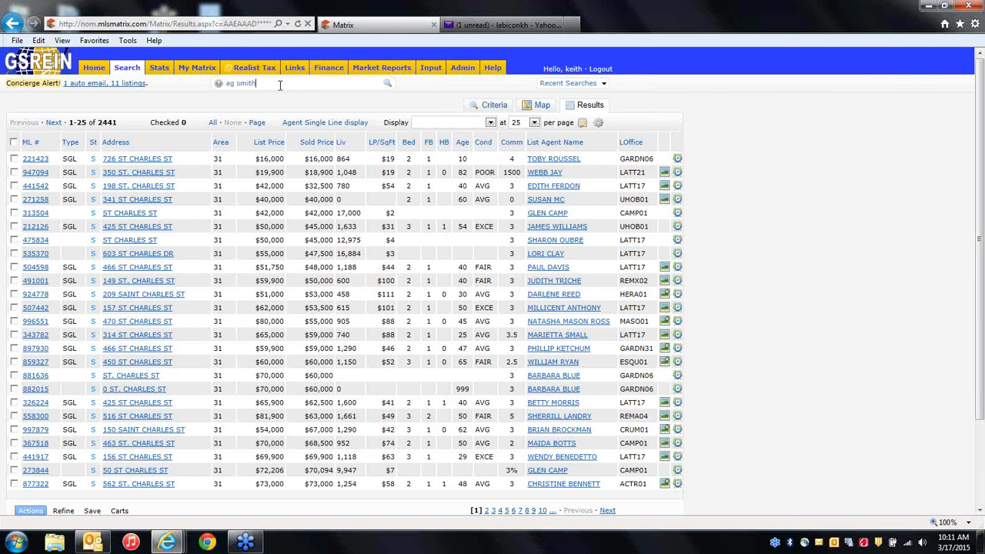
pyautogui.click(219, 85)
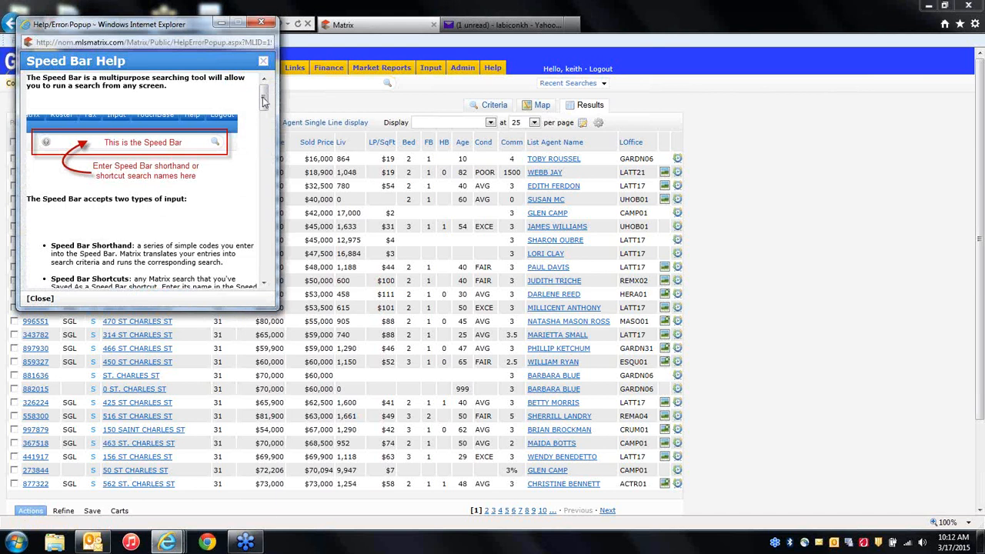
pyautogui.moveTo(264, 99); pyautogui.dragTo(266, 152)
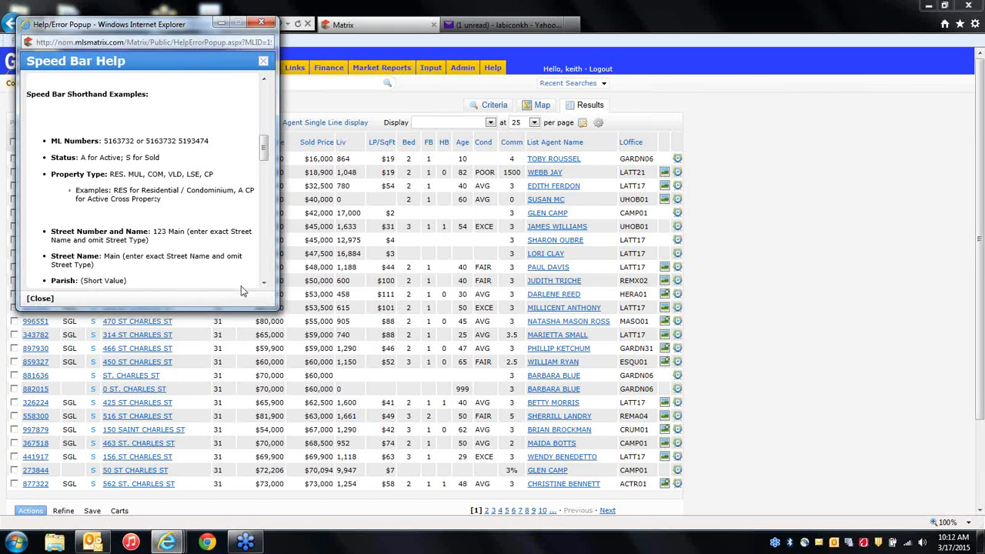
pyautogui.click(264, 283)
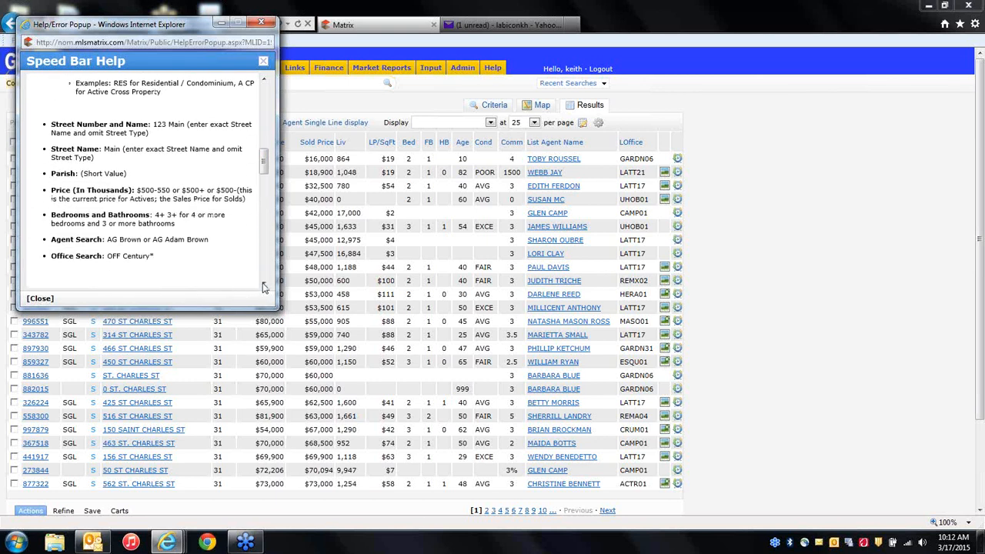
pyautogui.scroll(-3, 263, 286)
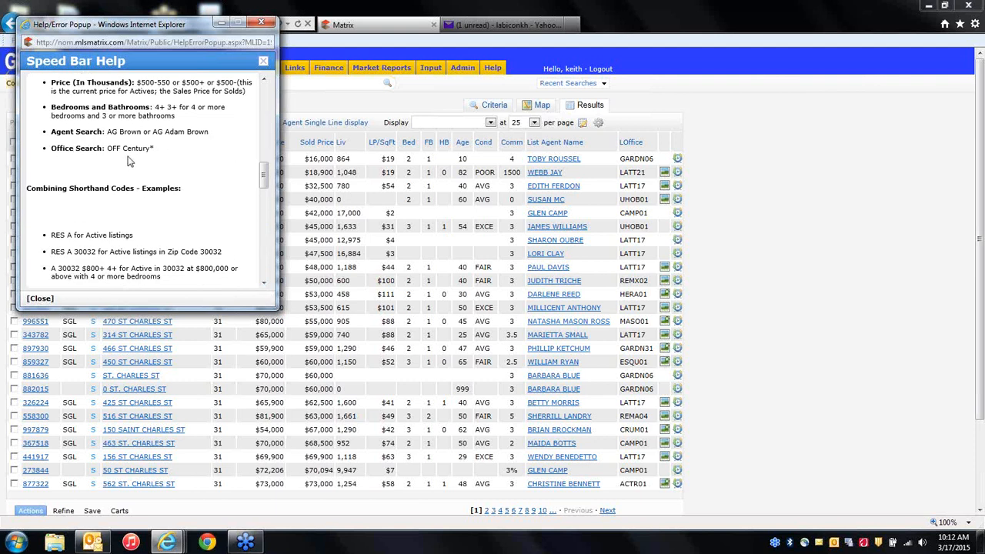
pyautogui.moveTo(263, 188)
pyautogui.mouseDown()
pyautogui.moveTo(268, 212)
pyautogui.moveTo(267, 198)
pyautogui.mouseUp()
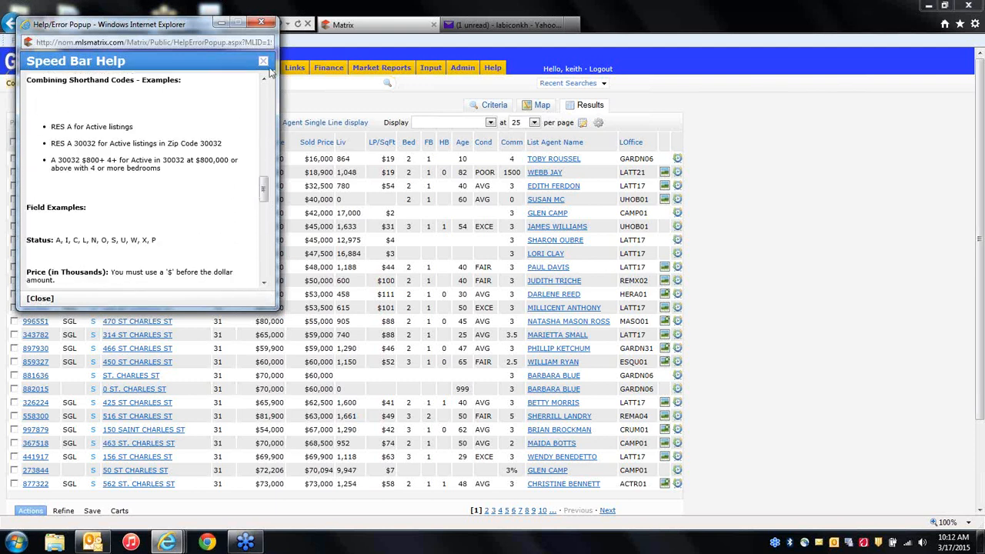
pyautogui.click(262, 22)
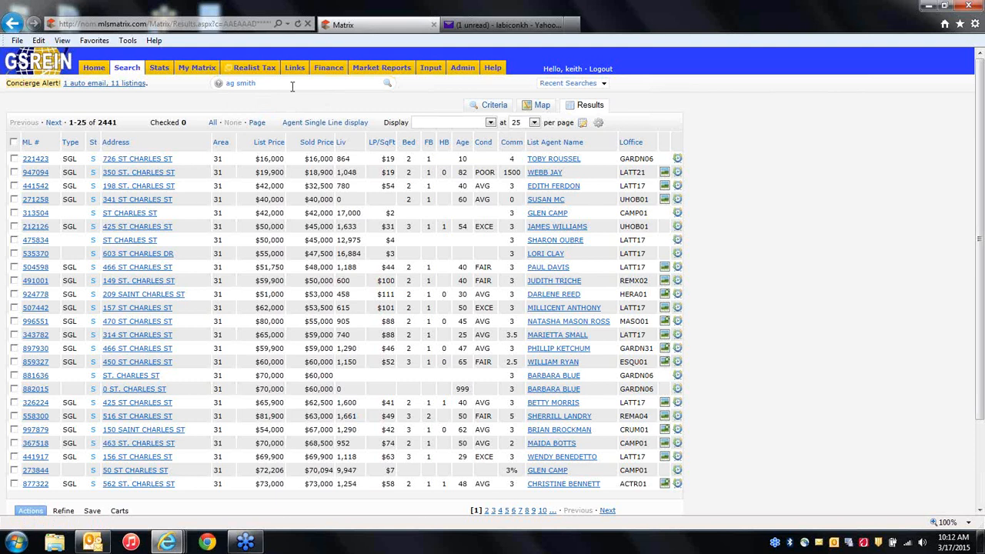
# Run the 'ag smith' agent search, then rerun it with 'john' as the last name.
pyautogui.press('Return')
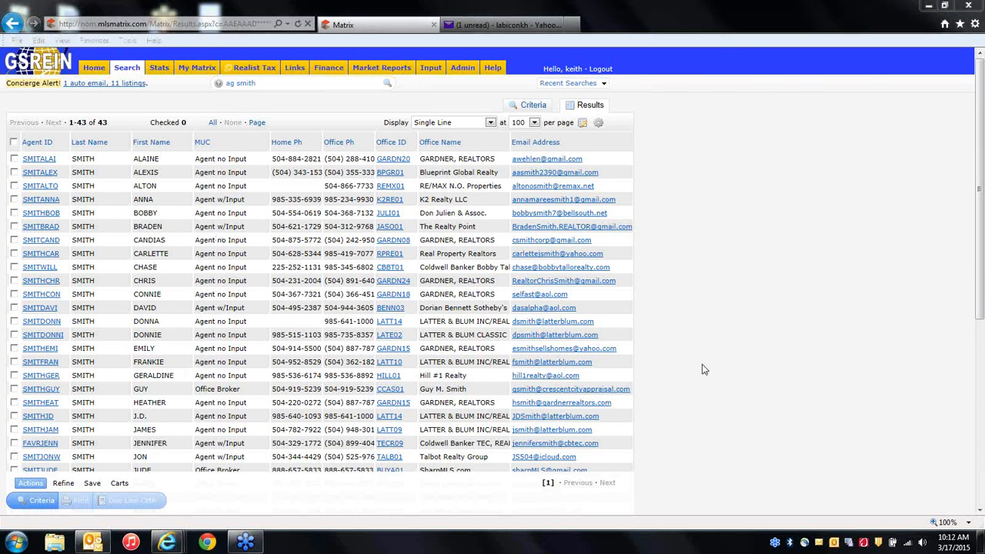
pyautogui.click(287, 83)
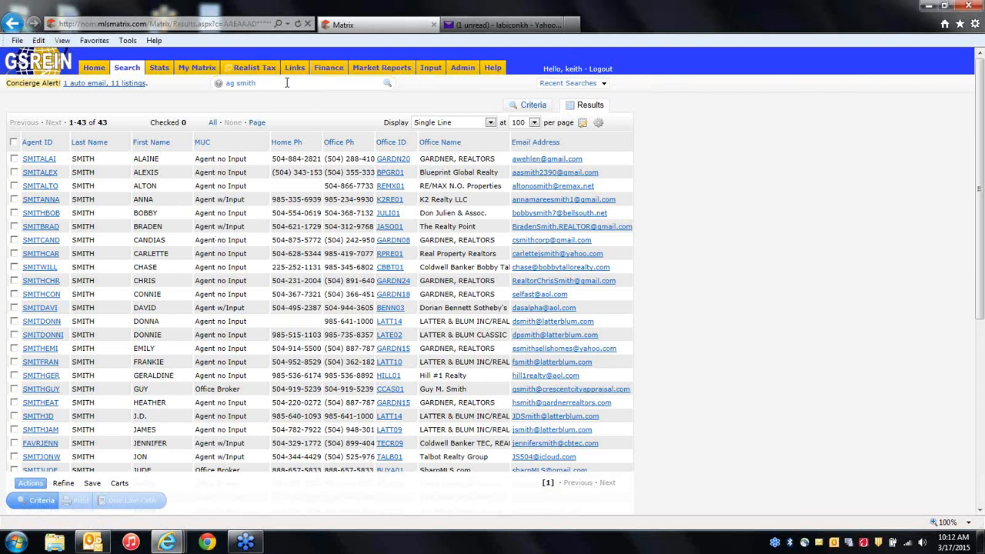
pyautogui.press('BackSpace')
pyautogui.press('BackSpace')
pyautogui.press('BackSpace')
pyautogui.press('BackSpace')
pyautogui.press('BackSpace')
pyautogui.write('johh')
pyautogui.press('Return')
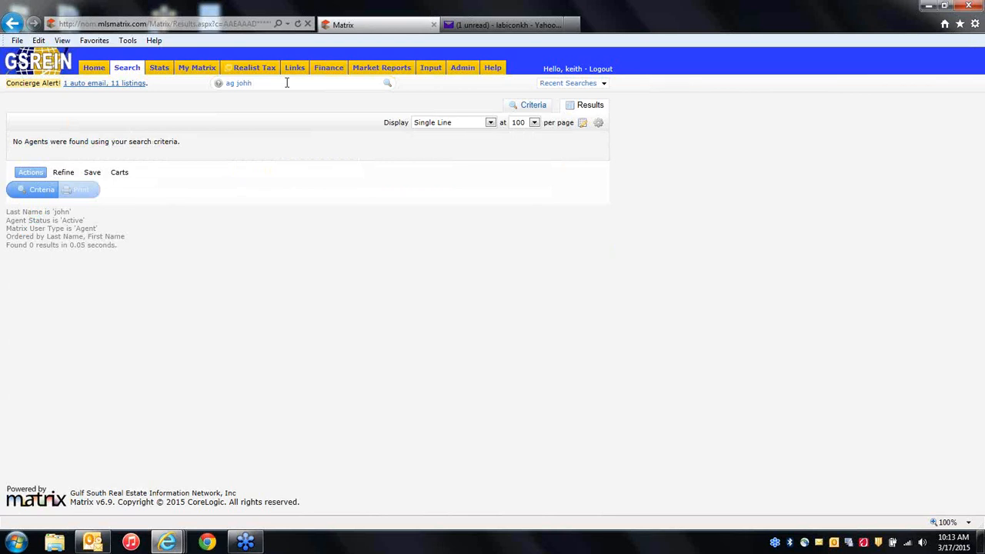
# Search 'off keller', choose Office Name is keller (no offices found), and return Home.
pyautogui.press('BackSpace')
pyautogui.press('BackSpace')
pyautogui.press('BackSpace')
pyautogui.press('BackSpace')
pyautogui.press('BackSpace')
pyautogui.press('BackSpace')
pyautogui.press('BackSpace')
pyautogui.write('ag')
pyautogui.write('keller')
pyautogui.press('Return')
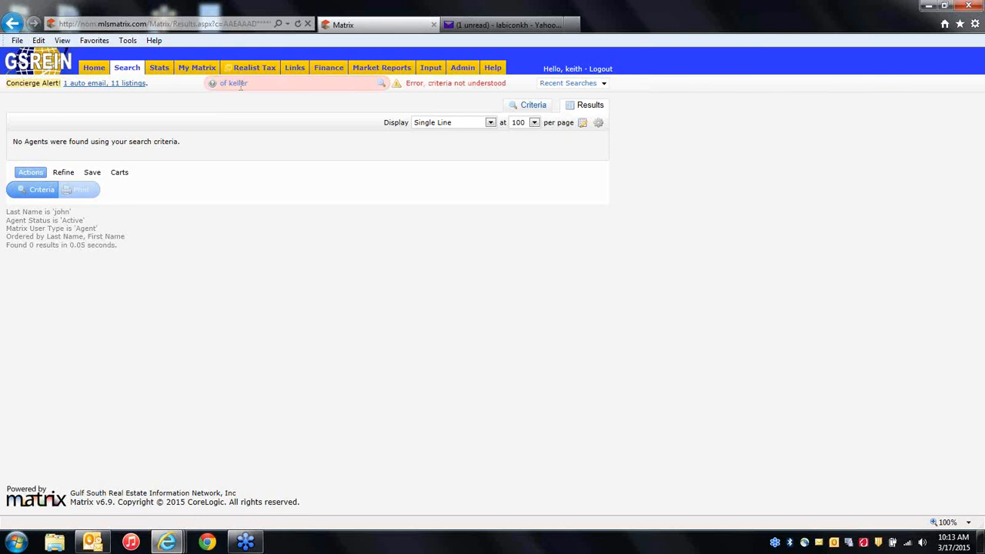
pyautogui.press('Right')
pyautogui.press('Right')
pyautogui.write('f')
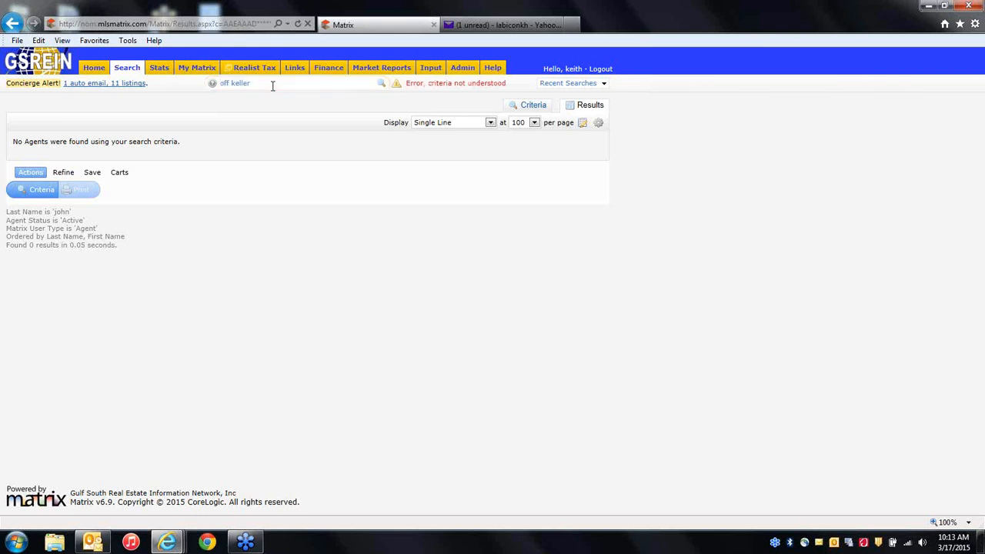
pyautogui.press('Return')
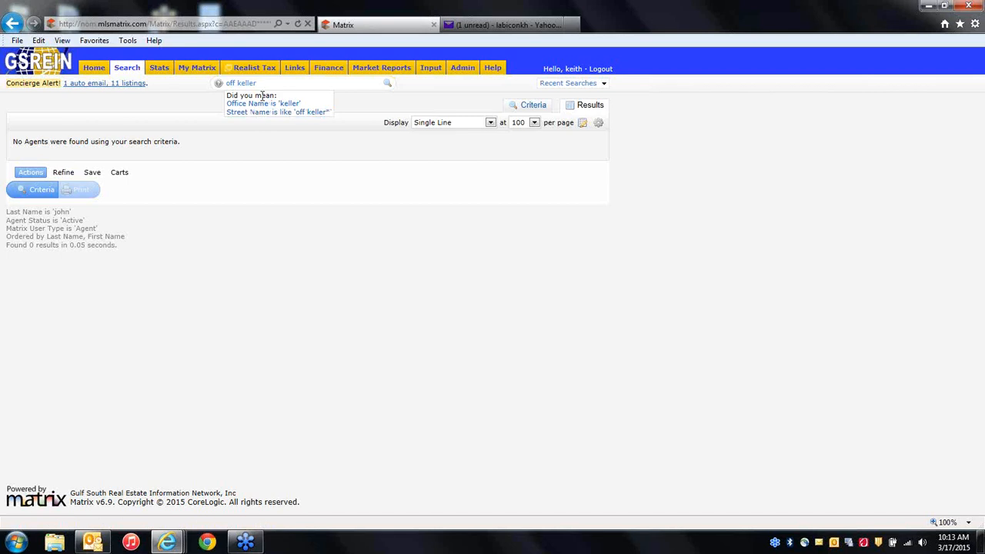
pyautogui.click(263, 105)
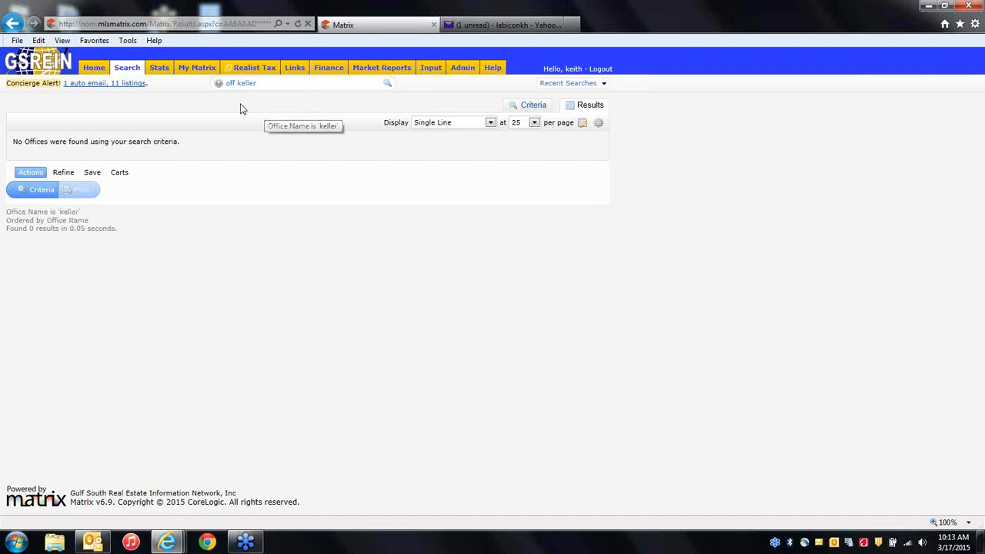
pyautogui.click(94, 67)
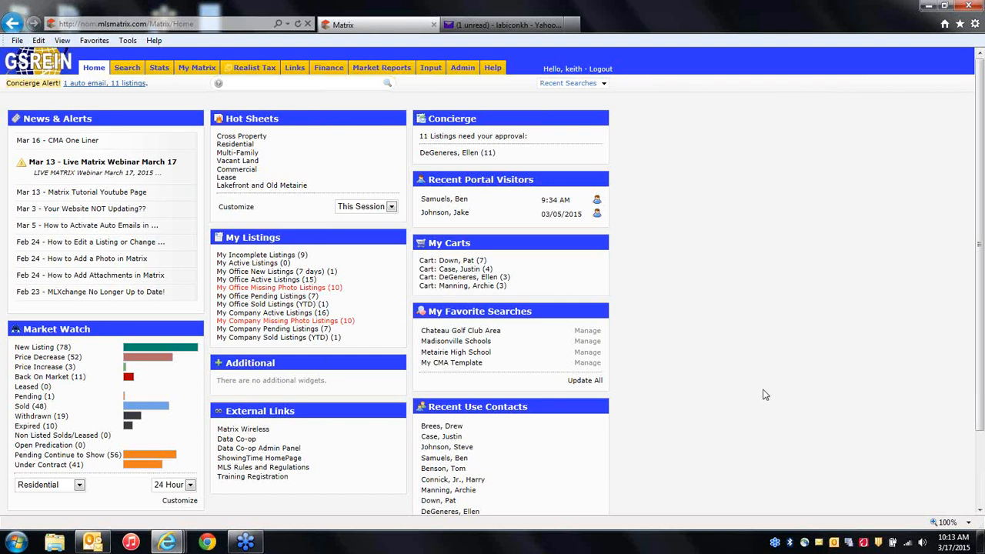
pyautogui.click(325, 84)
# Run a 'maple*' wildcard address search for 1,324 results, then clear the box.
pyautogui.write('charles')
pyautogui.write('*')
pyautogui.press('BackSpace')
pyautogui.press('BackSpace')
pyautogui.press('BackSpace')
pyautogui.press('BackSpace')
pyautogui.press('BackSpace')
pyautogui.press('BackSpace')
pyautogui.press('BackSpace')
pyautogui.press('BackSpace')
pyautogui.write('maple*')
pyautogui.press('Return')
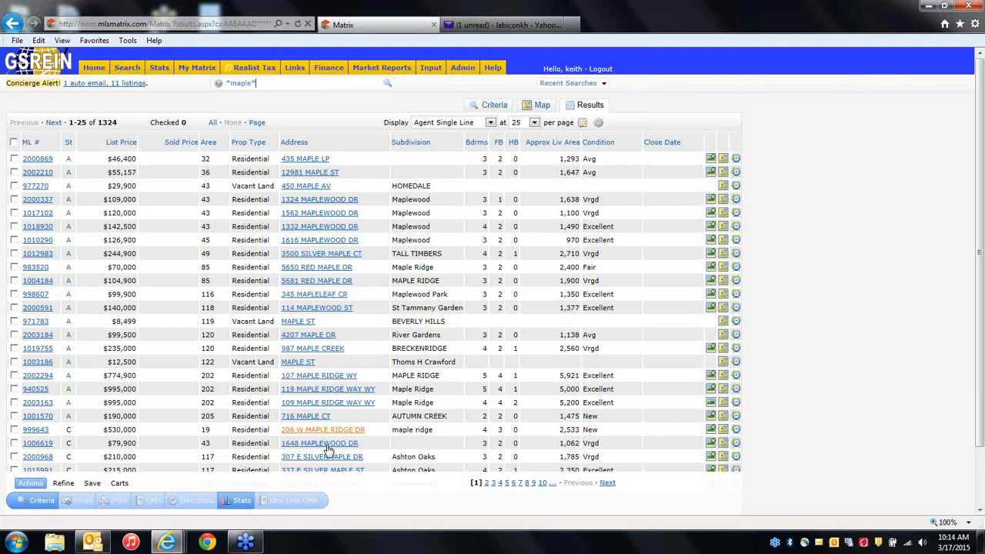
pyautogui.scroll(-3, 341, 398)
pyautogui.scroll(2, 355, 388)
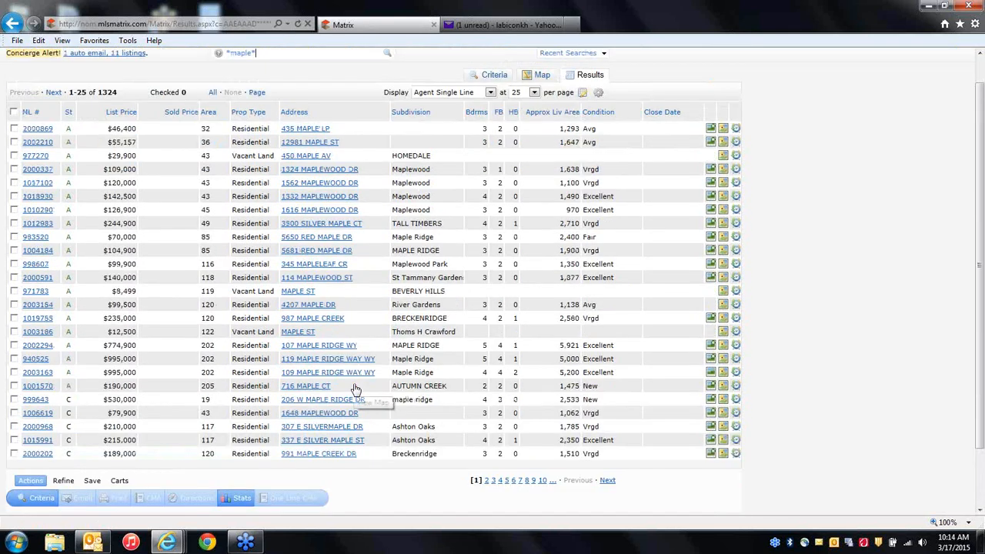
pyautogui.scroll(1, 355, 388)
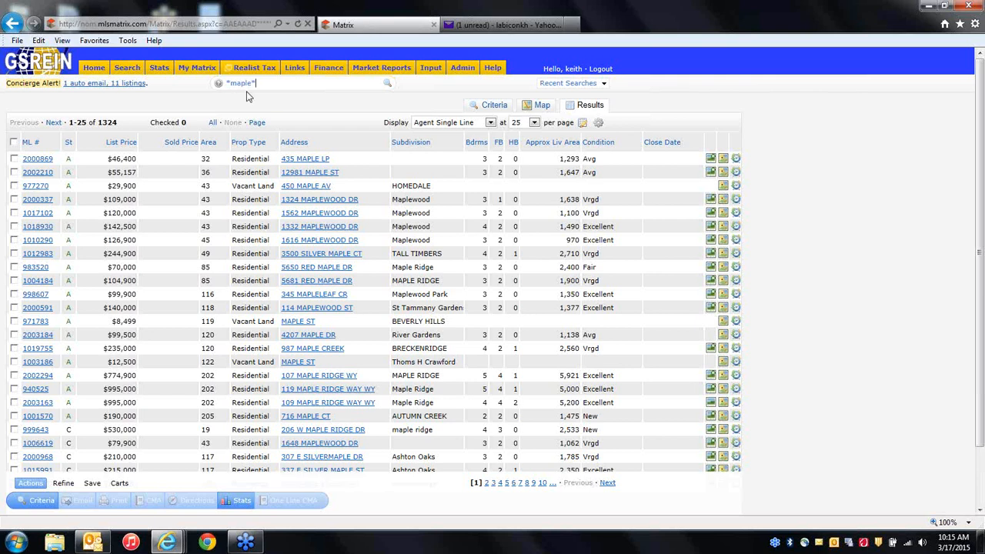
pyautogui.press('BackSpace')
pyautogui.press('BackSpace')
pyautogui.press('BackSpace')
pyautogui.press('BackSpace')
pyautogui.press('BackSpace')
pyautogui.press('BackSpace')
pyautogui.press('BackSpace')
# Run 'a res 70002 $200-400 3+ 2+' in quick search, returning 18 listings.
pyautogui.write('a')
pyautogui.write(' res')
pyautogui.write('7')
pyautogui.write('0003')
pyautogui.write(' S')
pyautogui.write('200-')
pyautogui.write('400')
pyautogui.press('BackSpace')
pyautogui.press('BackSpace')
pyautogui.press('BackSpace')
pyautogui.press('BackSpace')
pyautogui.write('-')
pyautogui.press('BackSpace')
pyautogui.write('-400')
pyautogui.write('3 2')
pyautogui.press('BackSpace')
pyautogui.write('+ 2')
pyautogui.press('BackSpace')
pyautogui.write('2+')
pyautogui.press('Return')
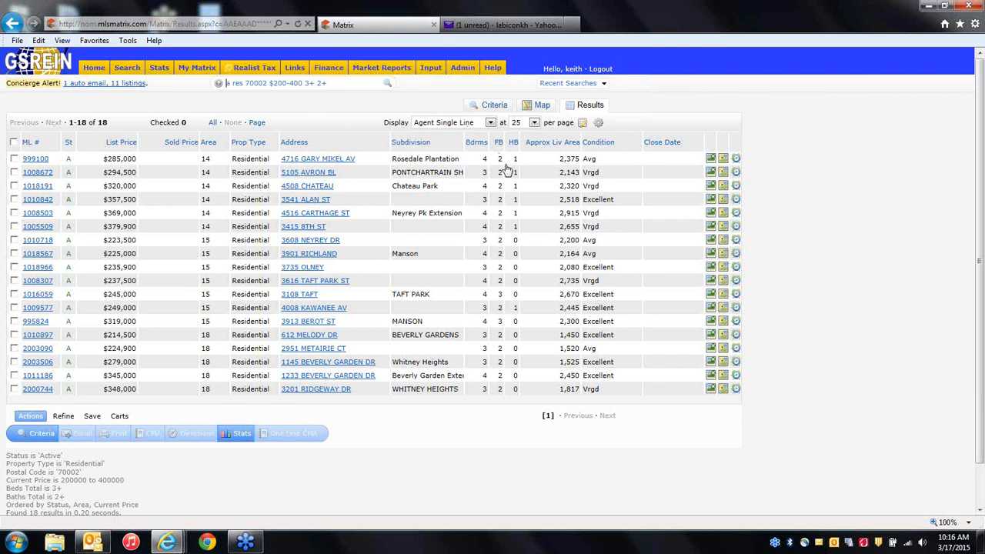
# Remove the trailing + from the bath count so the search returns exactly 2-bath listings (9 results).
pyautogui.click(335, 84)
pyautogui.press('BackSpace')
pyautogui.press('Return')
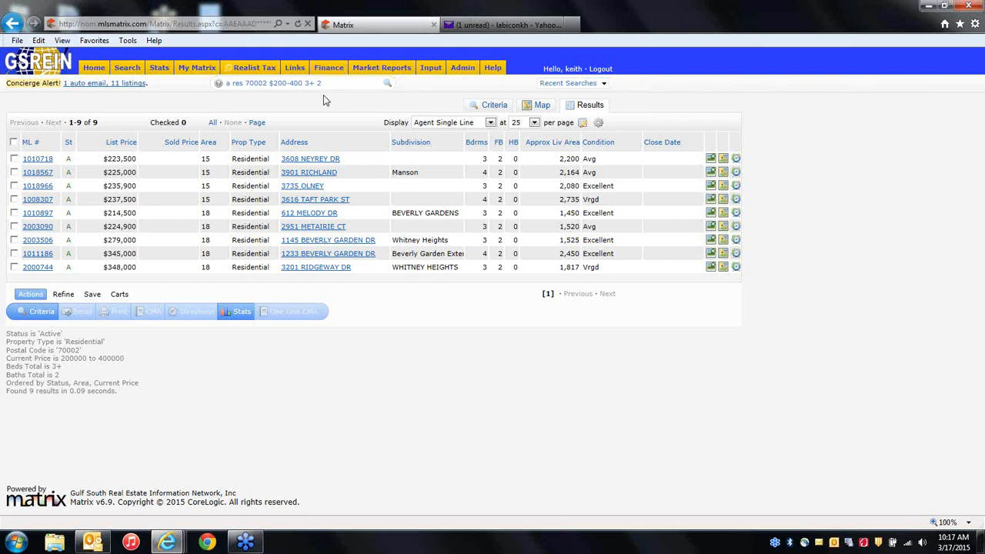
# Move 'a res' to the end of the search text, rerun it, then delete the ' 2' baths term.
pyautogui.click(246, 85)
pyautogui.press('BackSpace')
pyautogui.press('BackSpace')
pyautogui.press('BackSpace')
pyautogui.press('BackSpace')
pyautogui.press('BackSpace')
pyautogui.press('BackSpace')
pyautogui.write('a res')
pyautogui.press('Return')
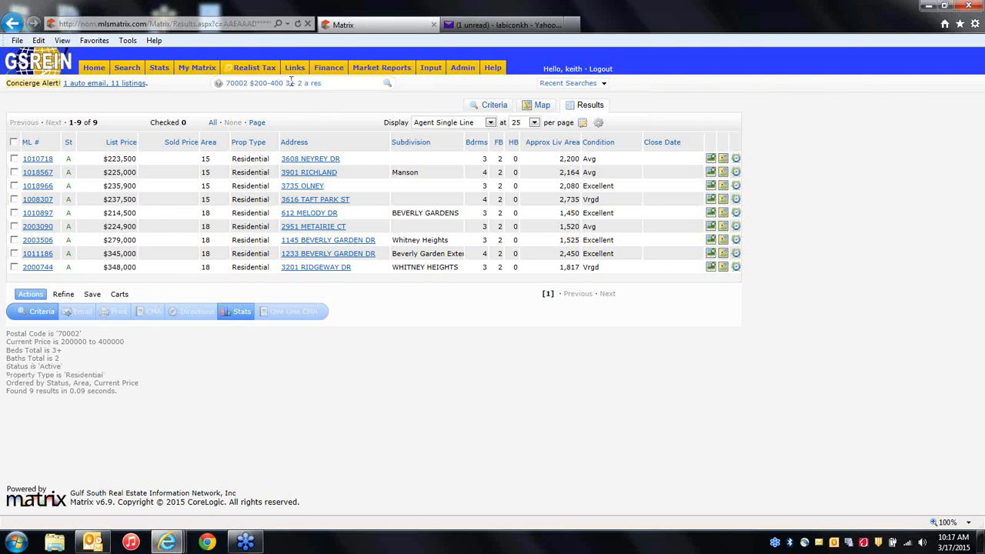
pyautogui.moveTo(287, 83); pyautogui.dragTo(304, 82)
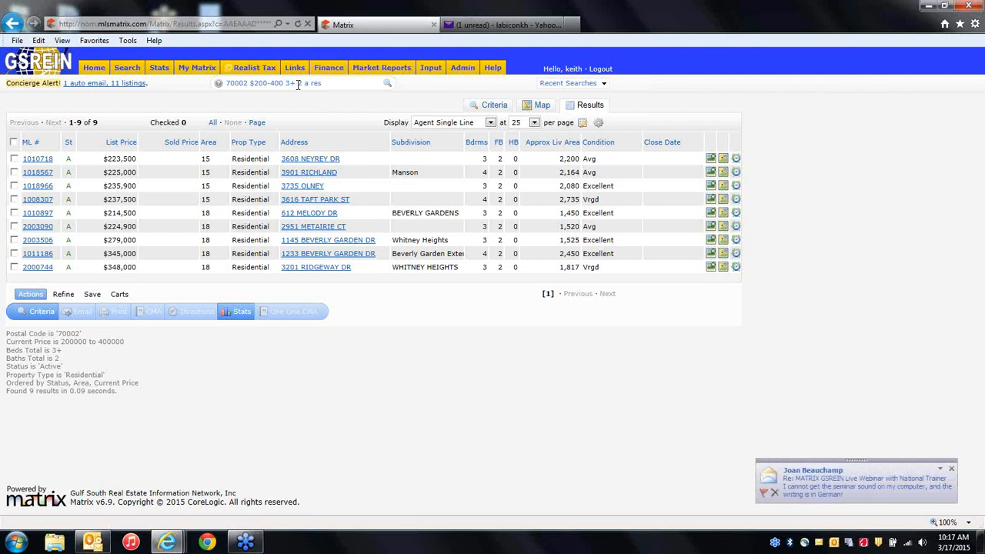
pyautogui.press('BackSpace')
pyautogui.press('BackSpace')
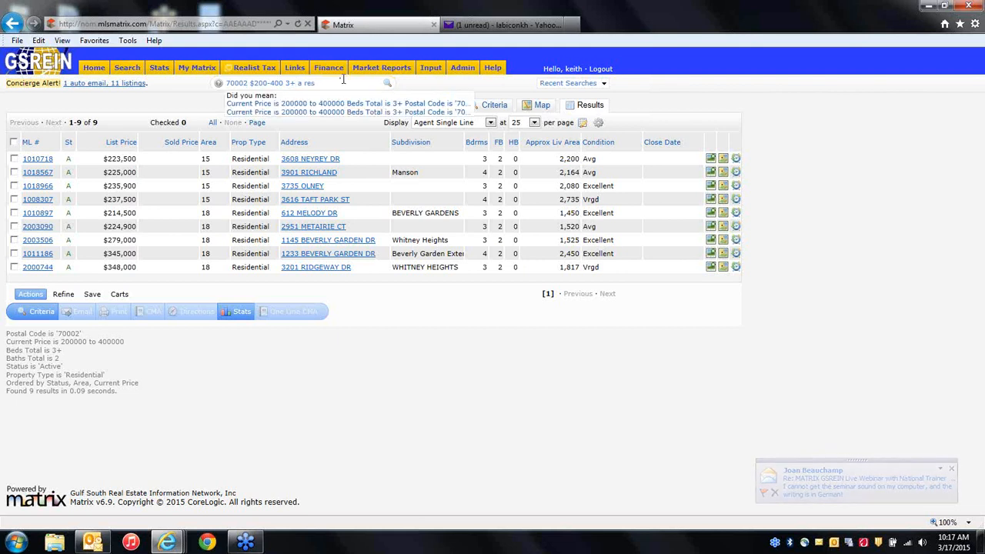
# Accept the first 'Did you mean' suggestion to rerun the search without baths, returning 18 listings.
pyautogui.click(336, 107)
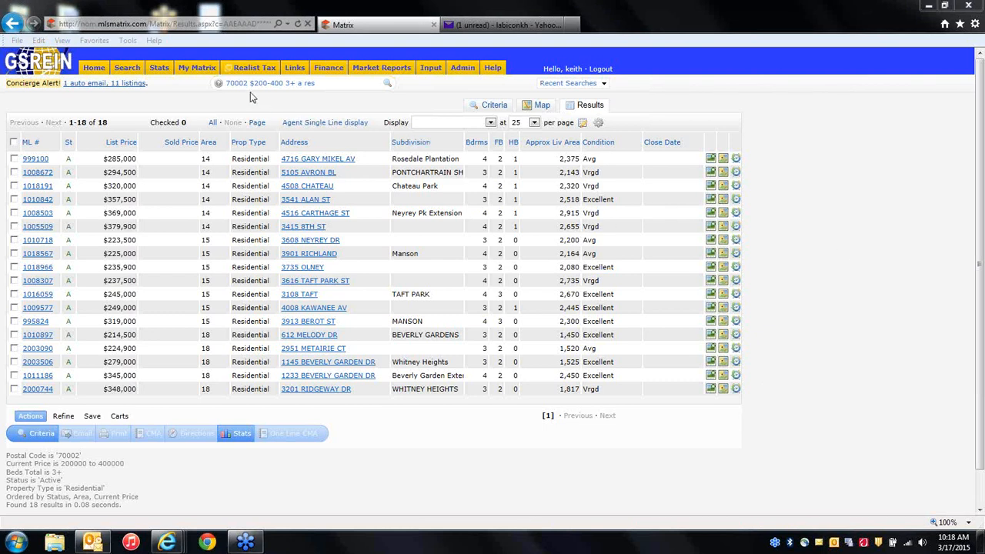
# Add postal code 70004 to the quick search and accept the criteria with both postal codes.
pyautogui.click(332, 82)
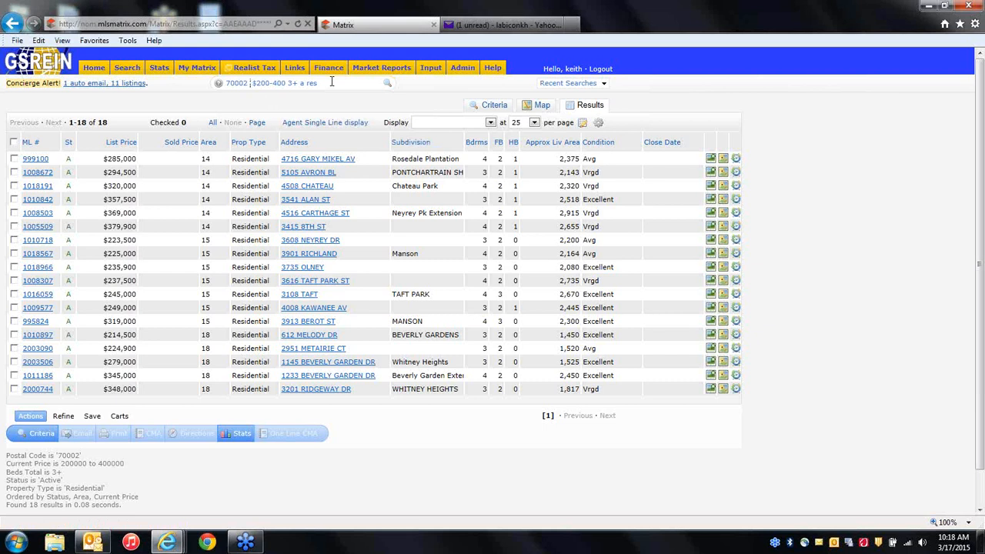
pyautogui.write('70004')
pyautogui.press('Return')
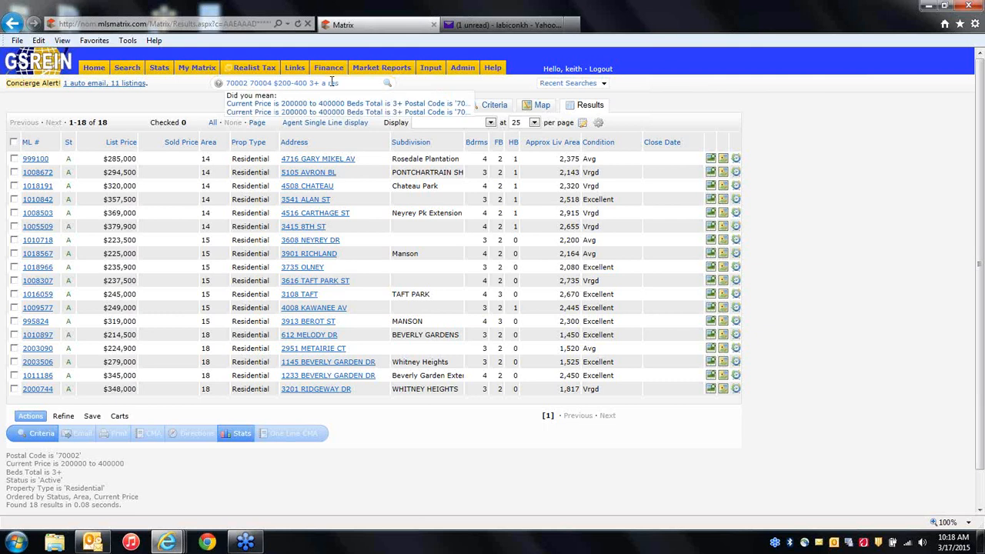
pyautogui.click(348, 113)
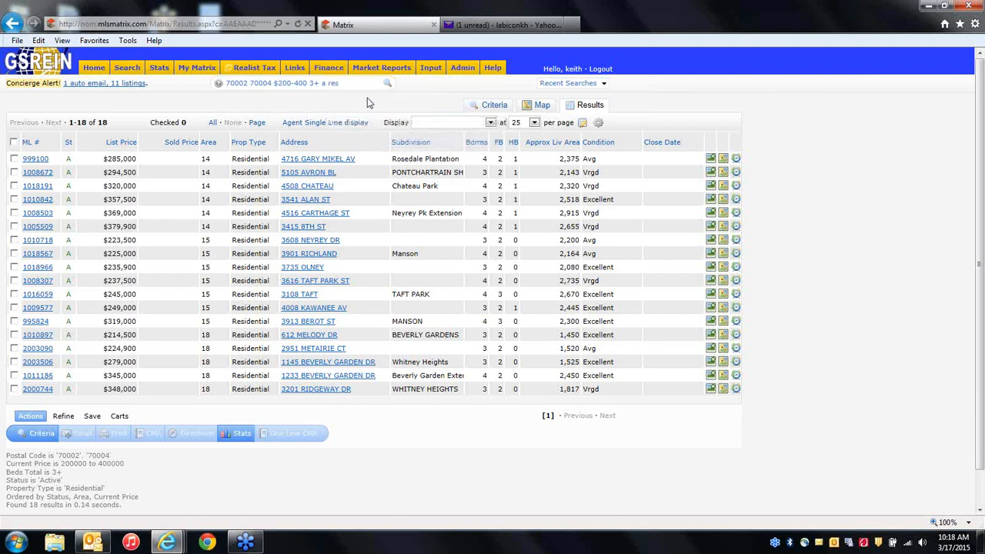
# Change 70004 to 70000 and rerun using the first suggested interpretation, then dismiss the suggestions.
pyautogui.click(272, 82)
pyautogui.press('BackSpace')
pyautogui.write('0')
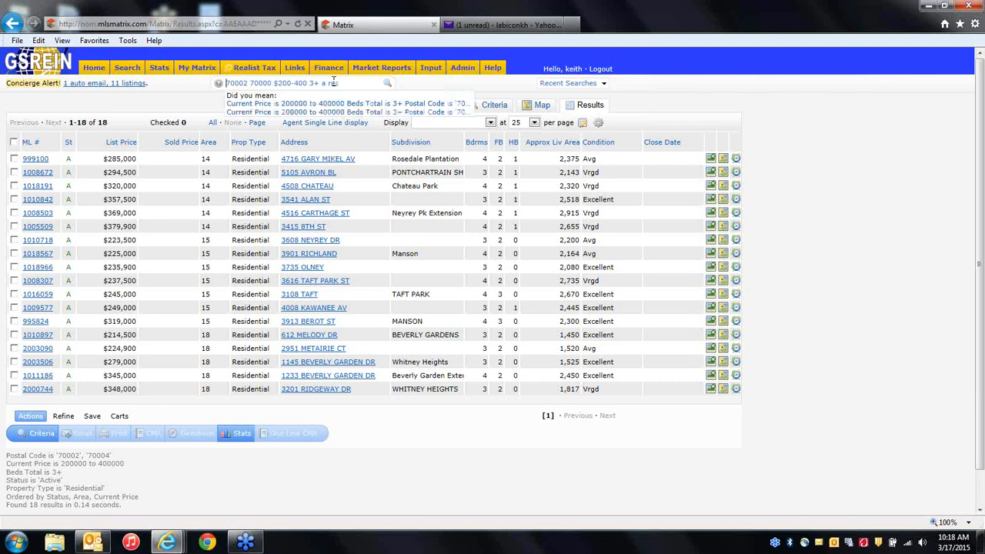
pyautogui.click(421, 105)
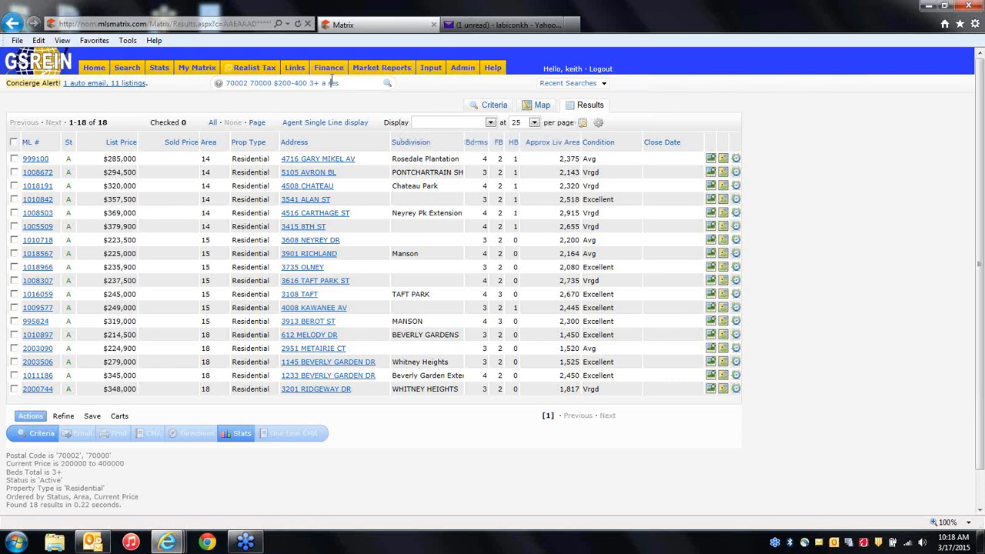
pyautogui.click(360, 84)
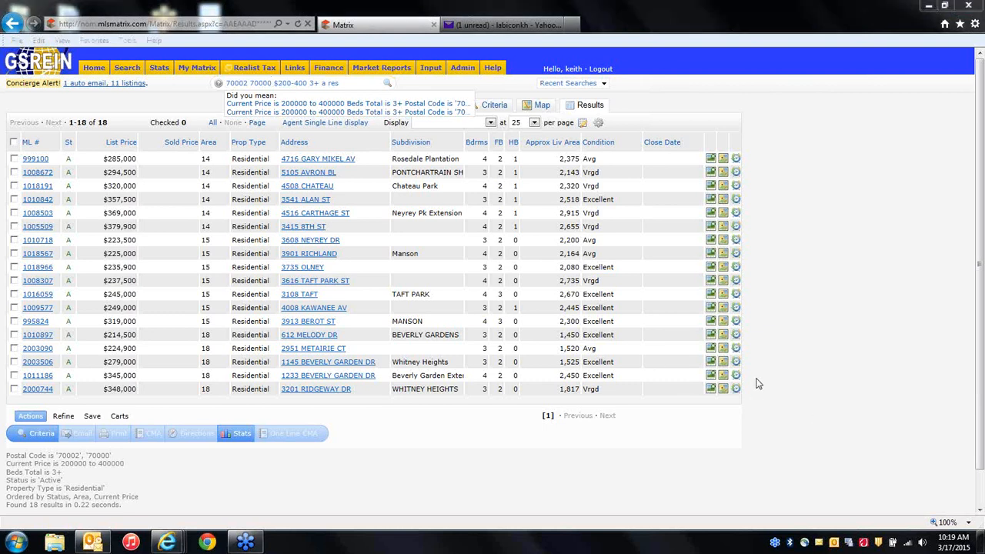
pyautogui.click(213, 102)
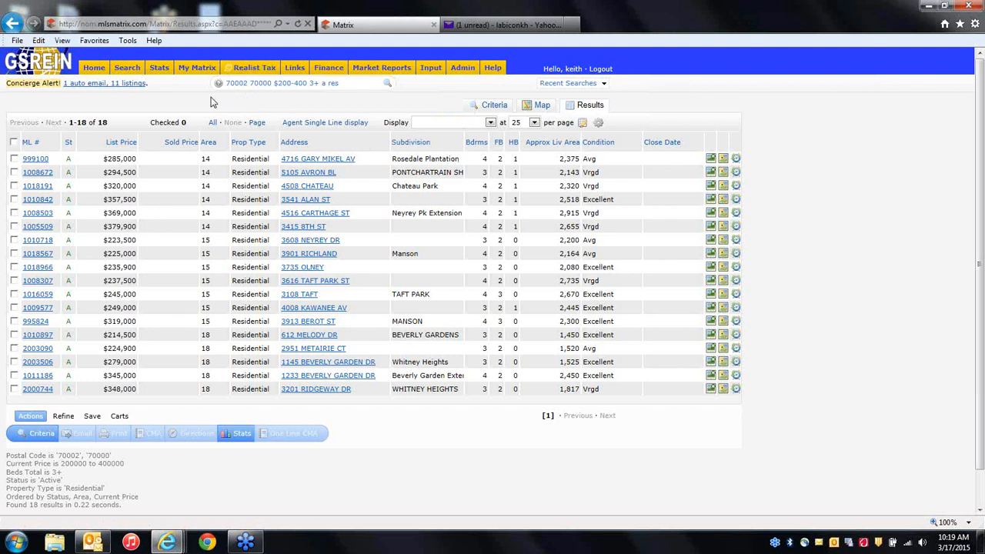
pyautogui.click(344, 86)
# Erase the quick search text, keeping the 18 results for 70002 and 70000 displayed.
pyautogui.press('BackSpace')
pyautogui.press('BackSpace')
pyautogui.press('BackSpace')
pyautogui.press('BackSpace')
pyautogui.press('BackSpace')
pyautogui.press('BackSpace')
pyautogui.press('BackSpace')
pyautogui.press('BackSpace')
pyautogui.press('BackSpace')
pyautogui.press('BackSpace')
pyautogui.press('BackSpace')
pyautogui.press('BackSpace')
pyautogui.press('BackSpace')
pyautogui.press('BackSpace')
pyautogui.press('BackSpace')
pyautogui.press('BackSpace')
pyautogui.press('BackSpace')
pyautogui.press('BackSpace')
pyautogui.press('BackSpace')
pyautogui.press('BackSpace')
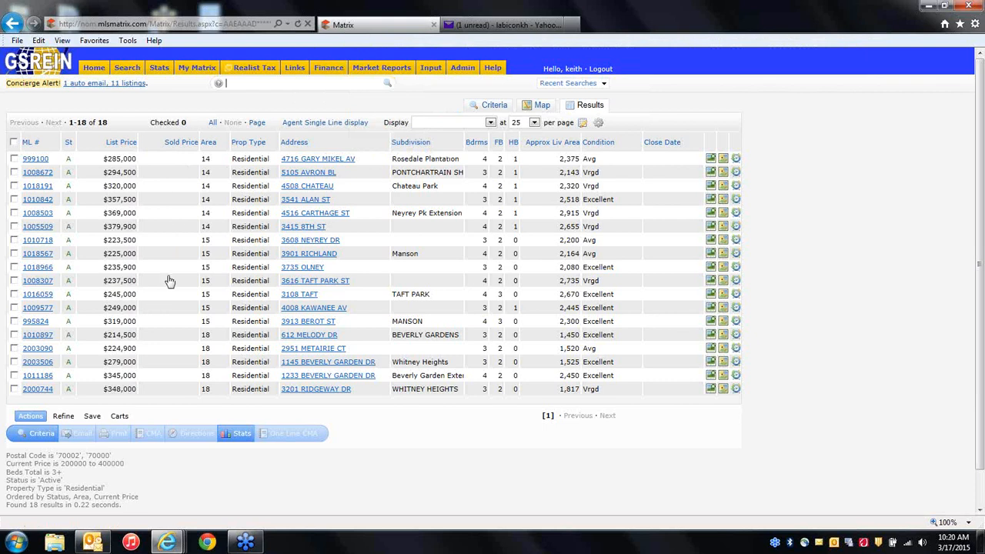
# Duplicate the Matrix results tab and open the Residential search criteria form in the first tab.
pyautogui.rightClick(358, 29)
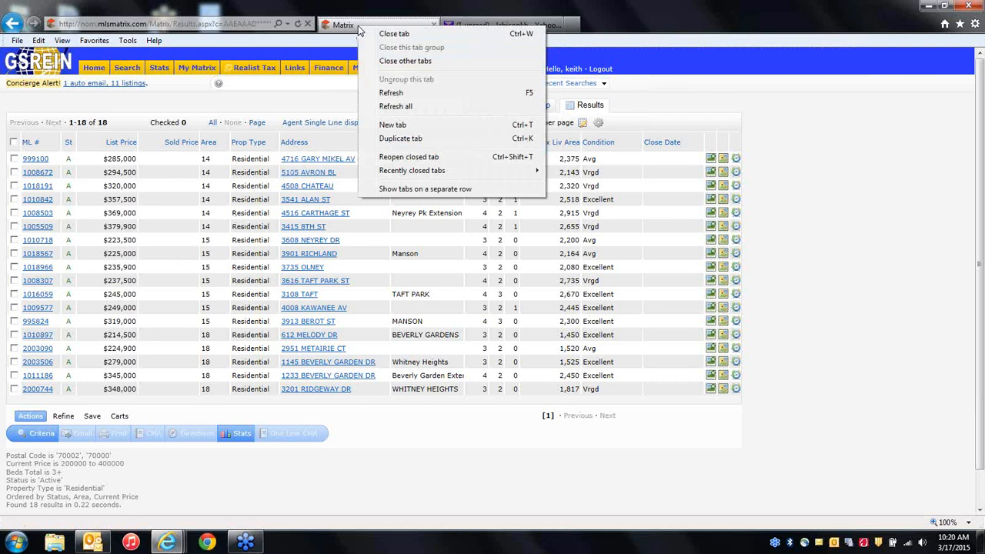
pyautogui.rightClick(355, 26)
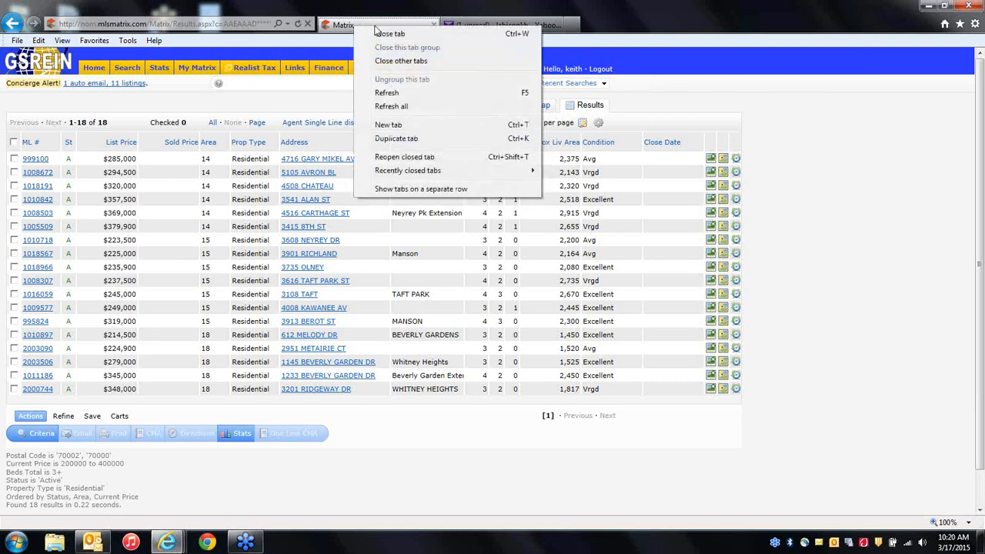
pyautogui.click(405, 143)
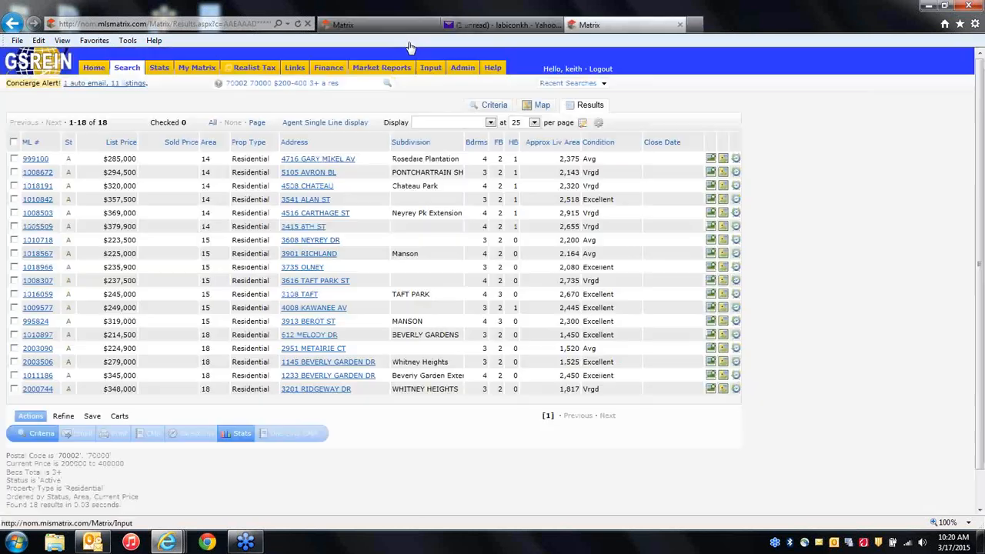
pyautogui.click(401, 31)
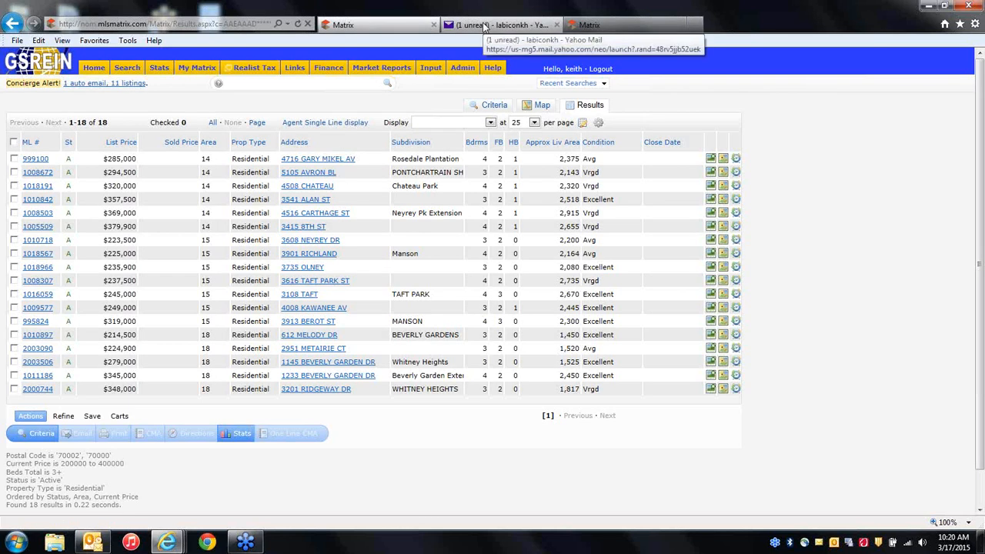
pyautogui.click(591, 25)
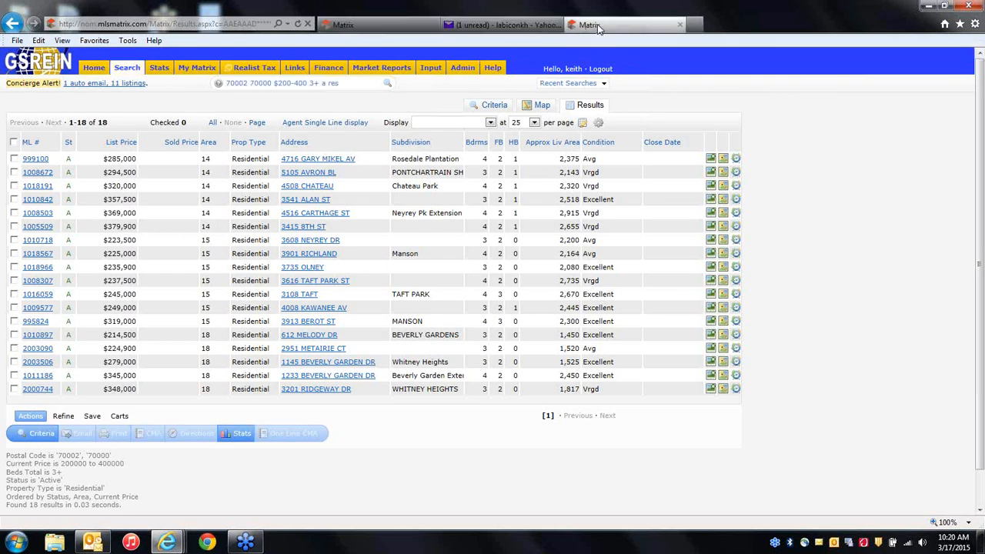
pyautogui.click(397, 26)
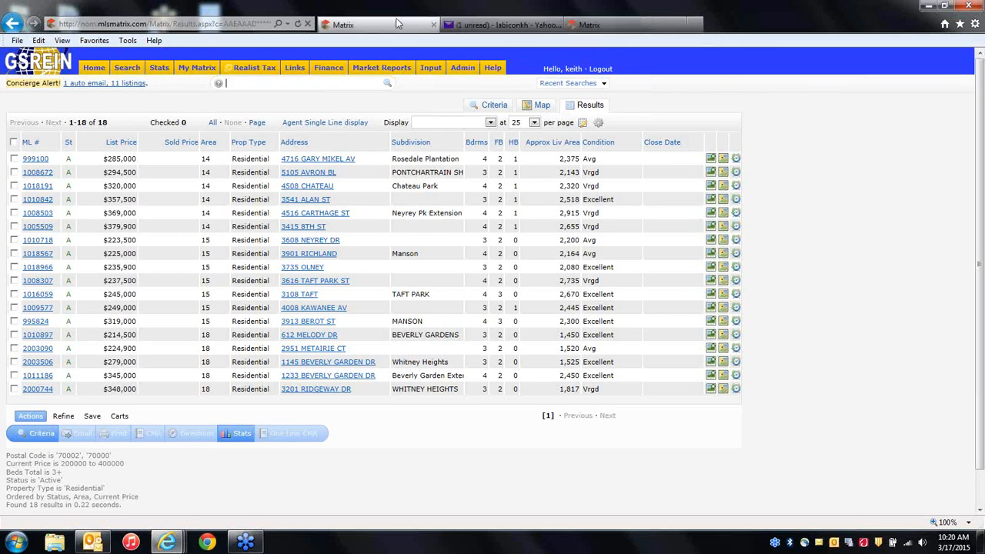
pyautogui.click(139, 85)
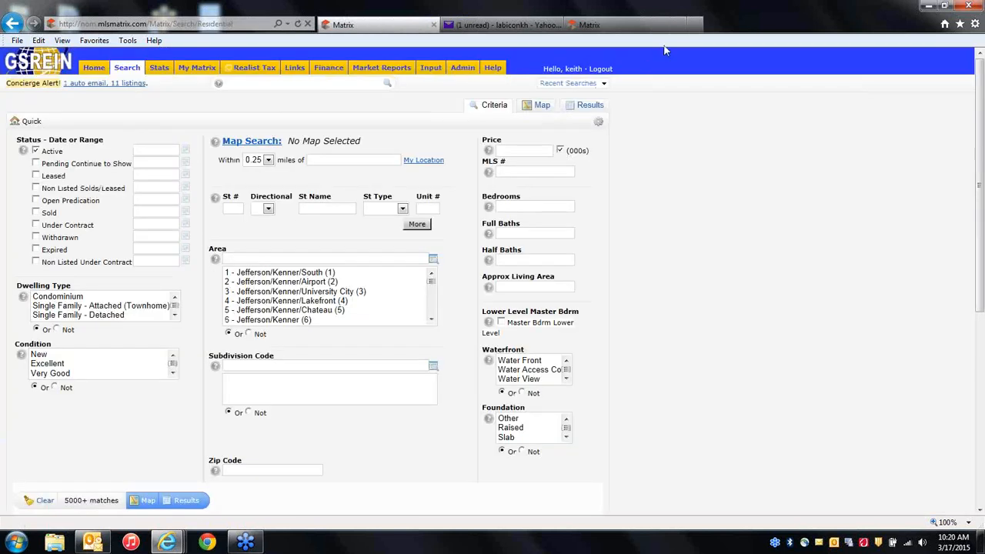
pyautogui.click(628, 26)
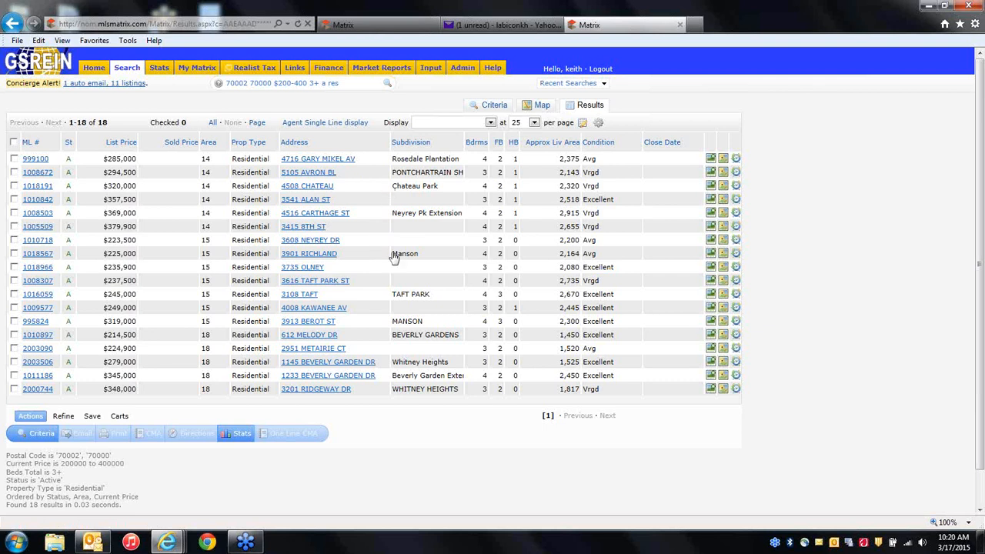
# Duplicate the results page again, switch among the copies, then close the extra tabs.
pyautogui.rightClick(635, 29)
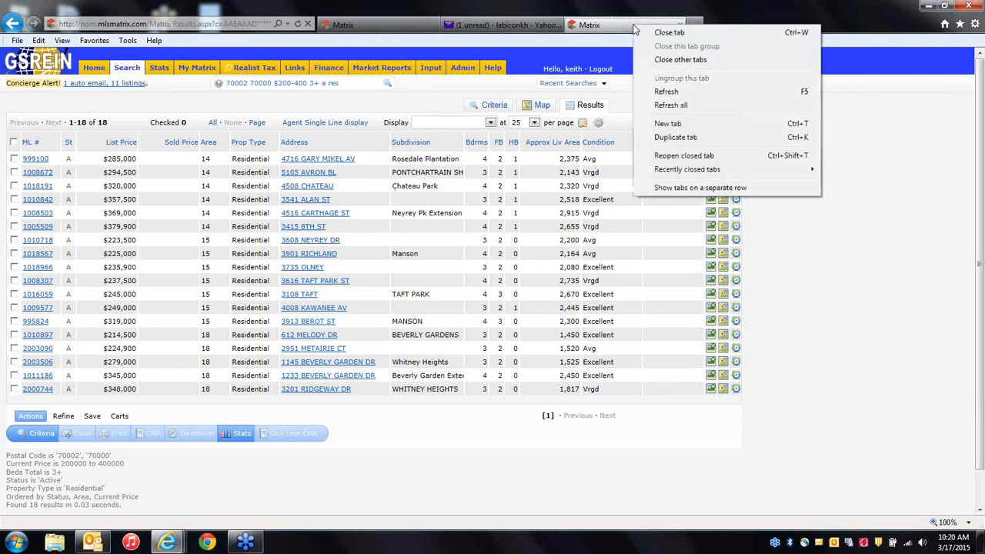
pyautogui.click(664, 138)
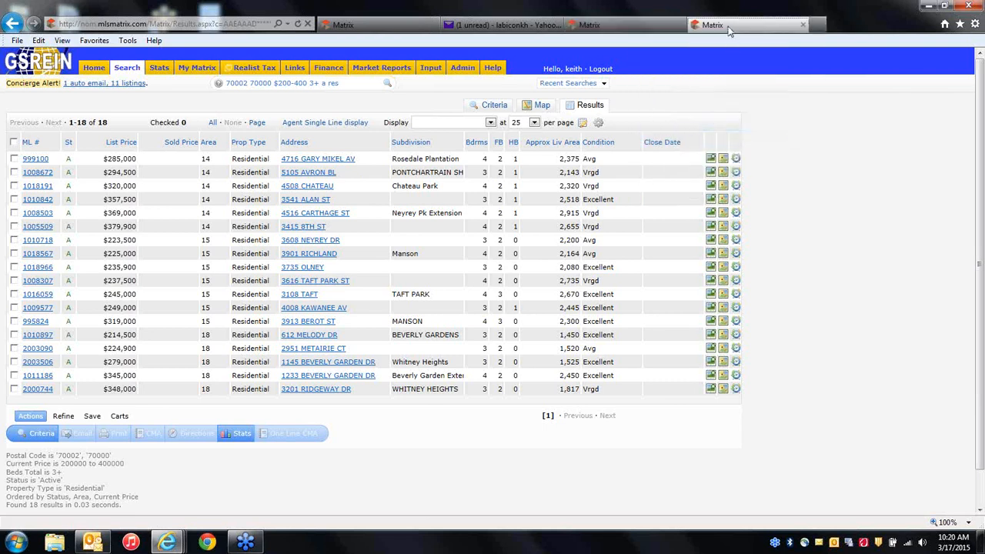
pyautogui.click(401, 23)
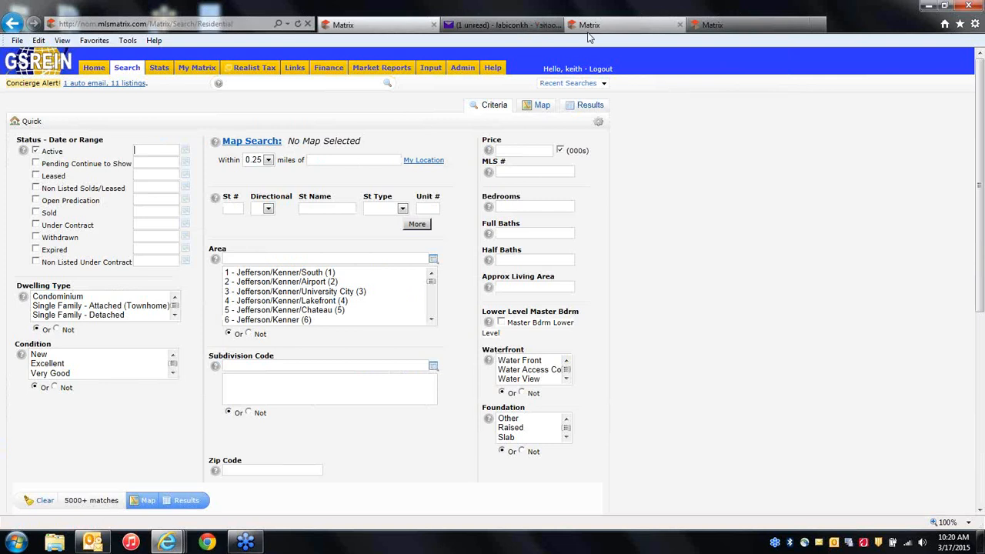
pyautogui.click(610, 31)
pyautogui.click(709, 22)
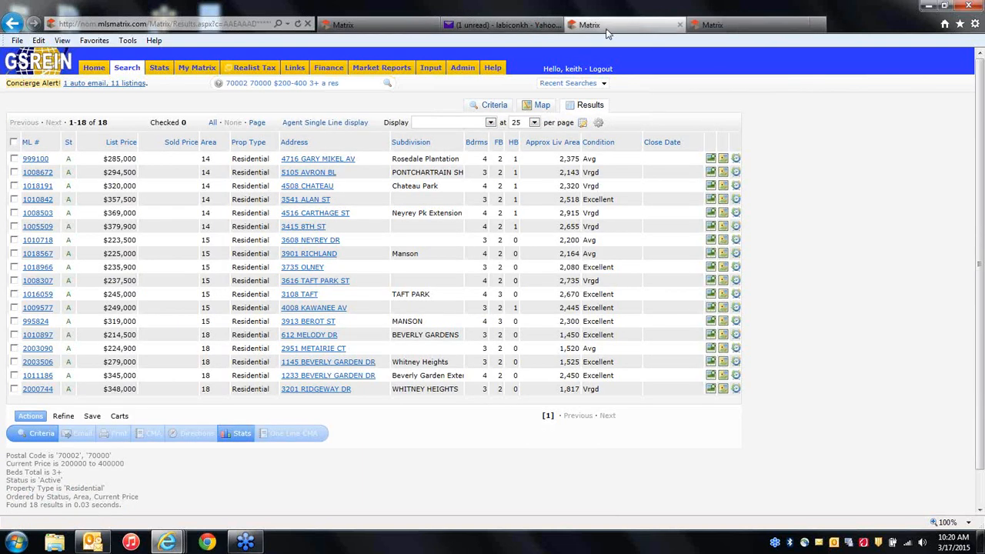
pyautogui.click(398, 27)
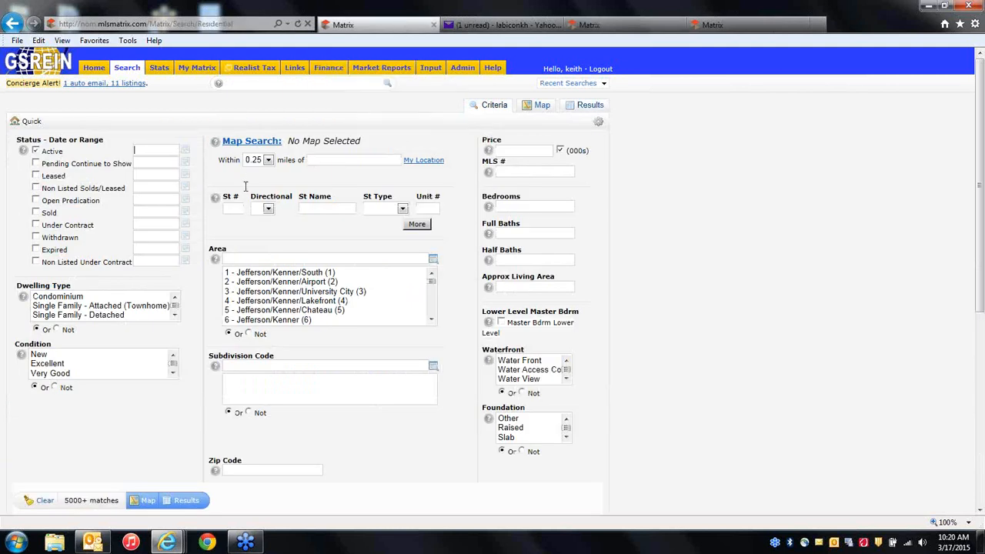
pyautogui.click(614, 30)
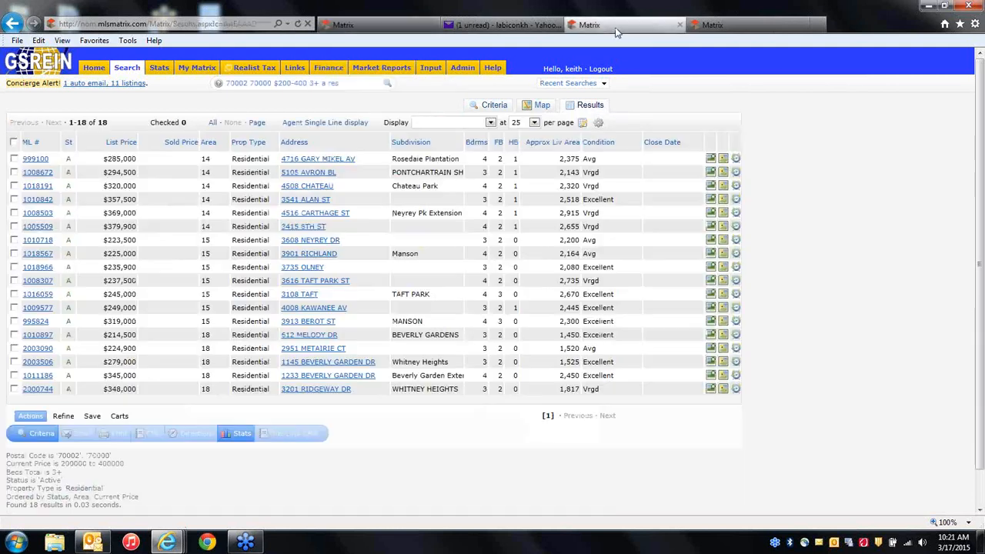
pyautogui.click(680, 28)
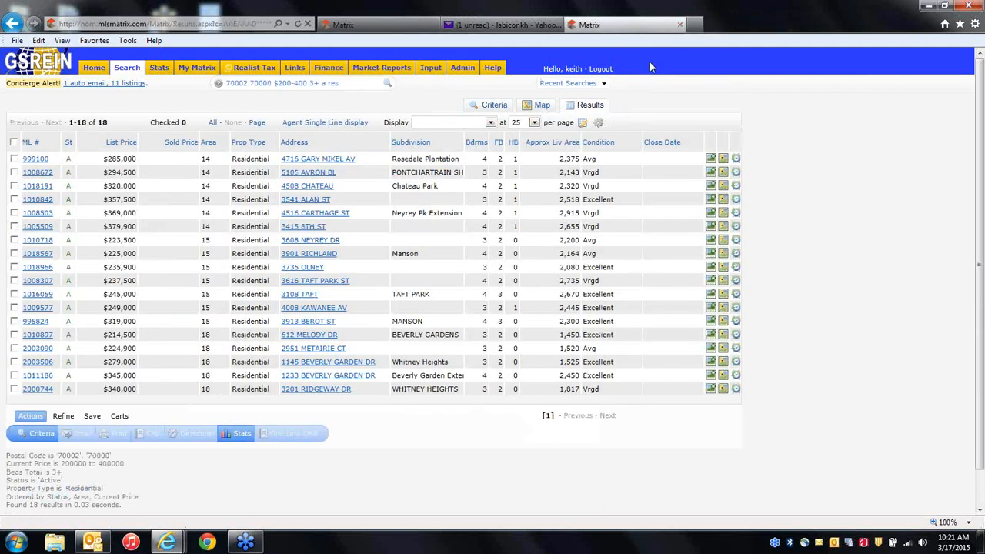
pyautogui.click(680, 28)
pyautogui.click(356, 24)
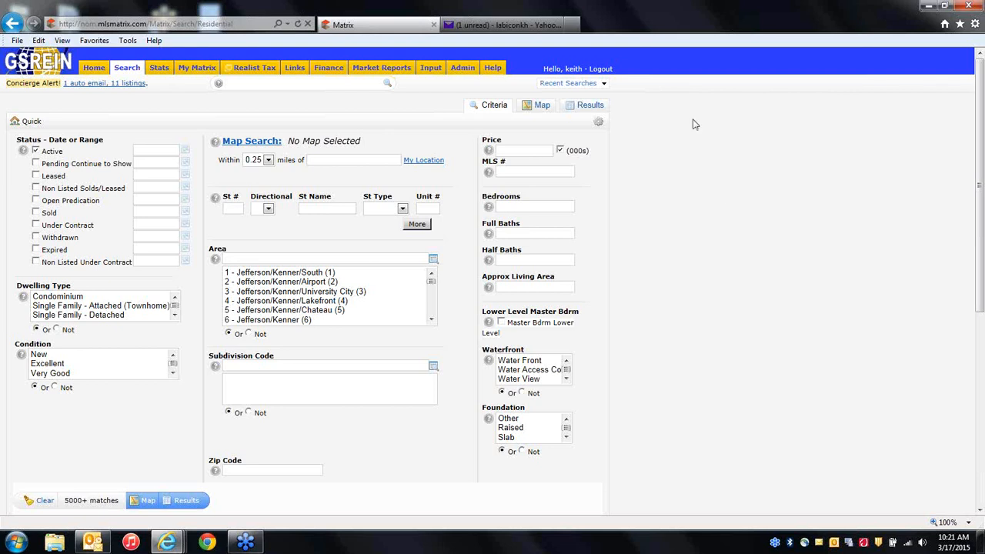
# Search area 19 with price 200+ and show the 56 matching listings.
pyautogui.click(240, 258)
pyautogui.write('19')
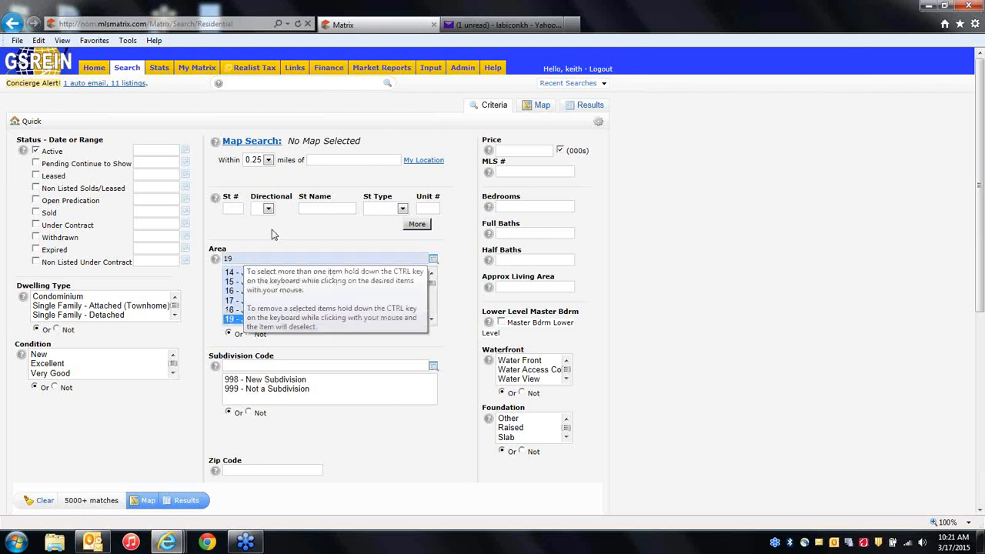
pyautogui.click(511, 151)
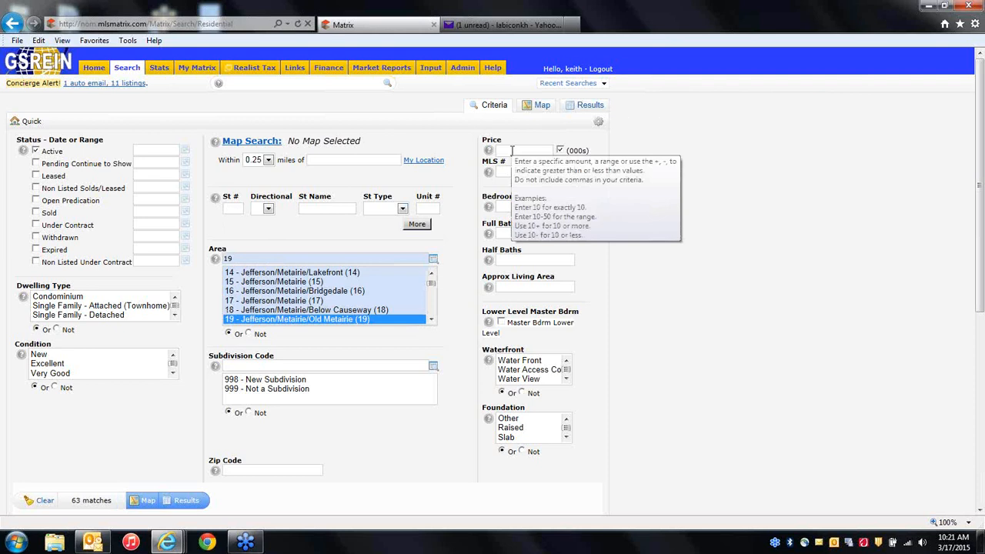
pyautogui.write('200')
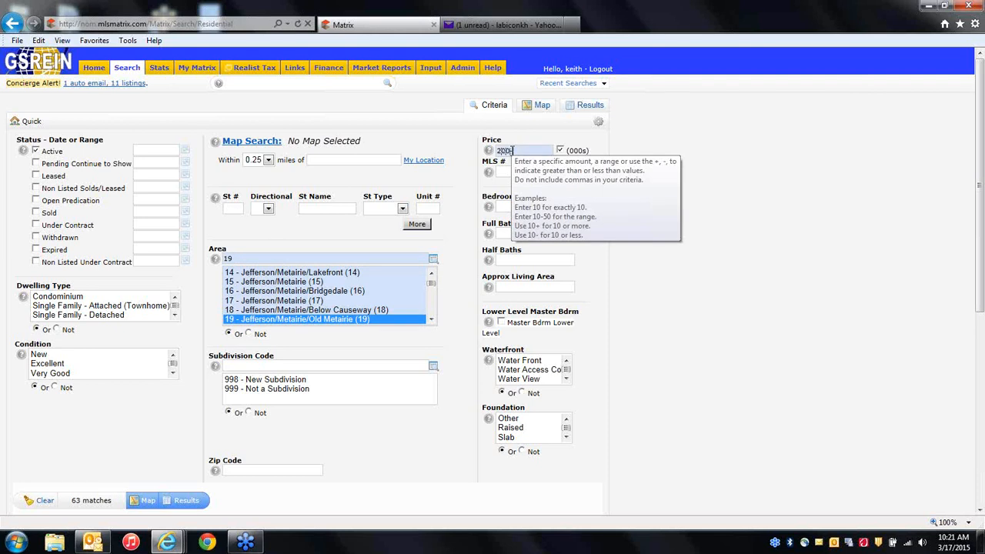
pyautogui.write('+')
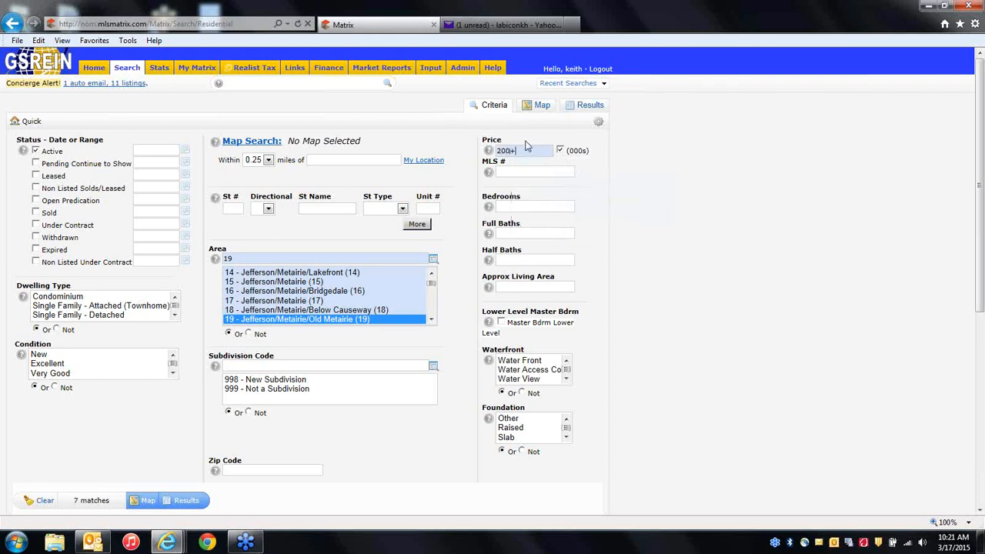
pyautogui.click(186, 501)
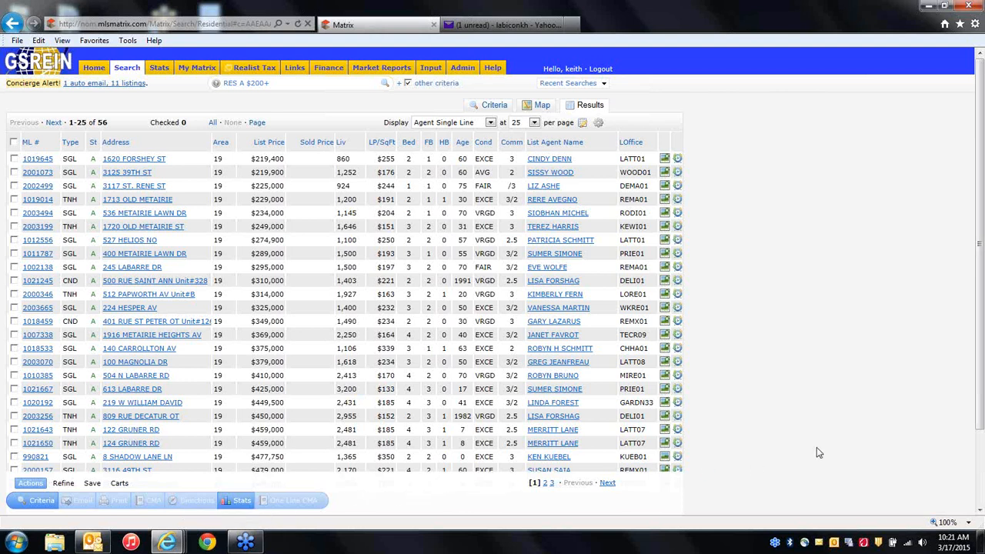
# Open the first of the 56 listings, a $219,400 Metairie cottage, in full photo detail.
pyautogui.click(762, 393)
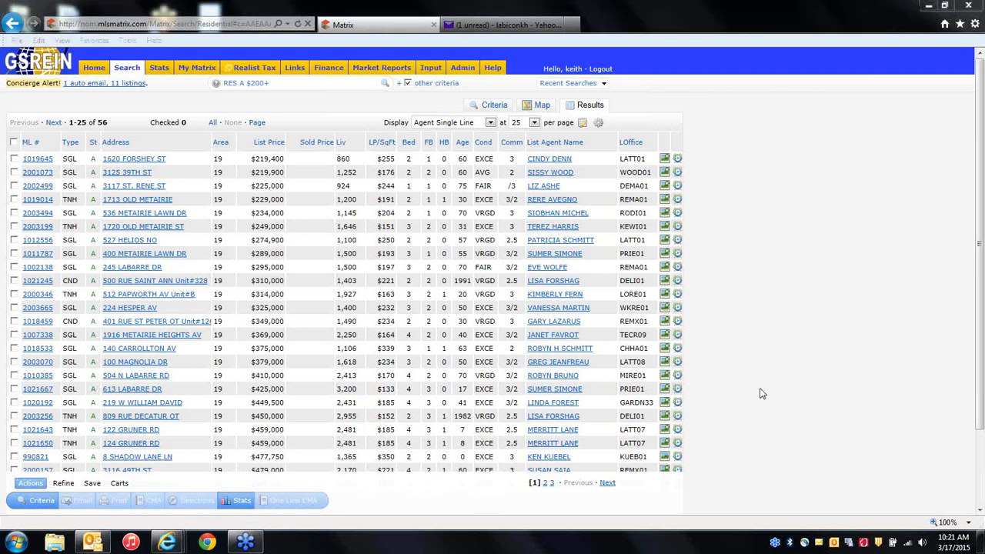
pyautogui.click(810, 308)
pyautogui.click(41, 161)
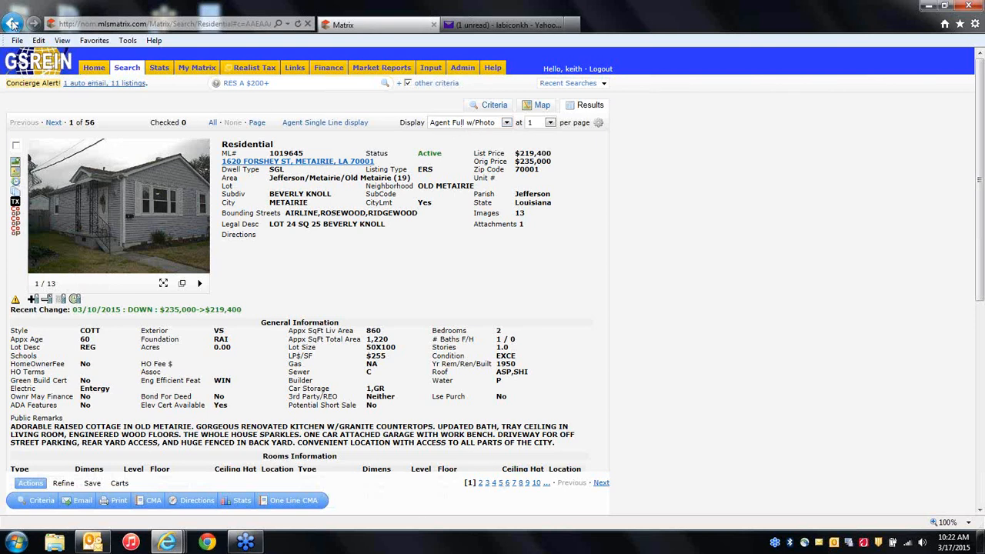
pyautogui.click(12, 24)
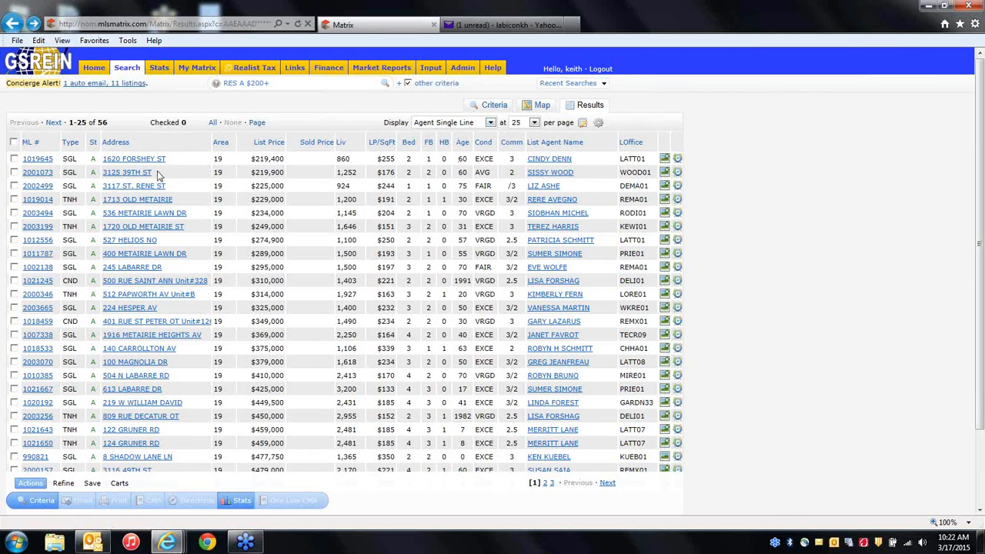
pyautogui.click(132, 163)
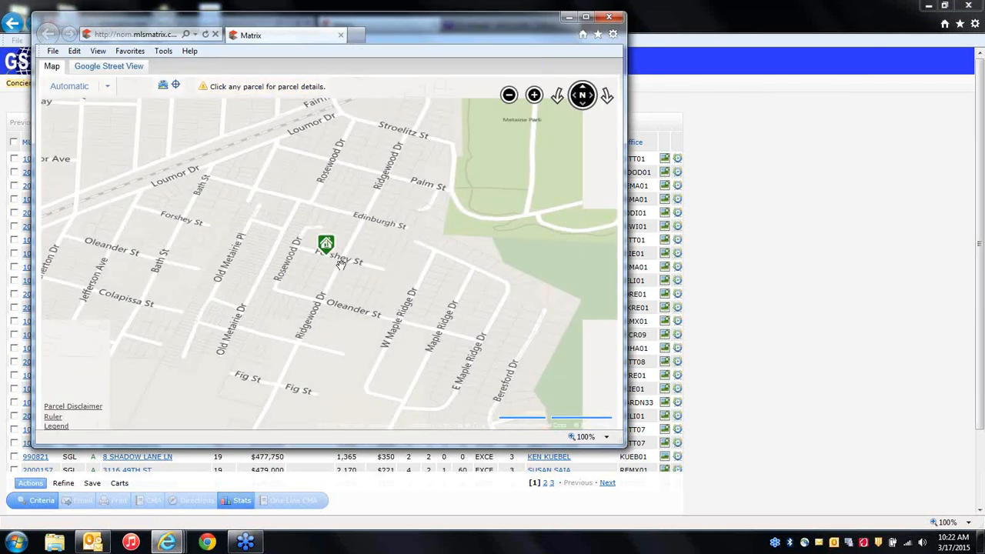
# Zoom in, change the map style, and inspect nearby parcels on the aerial map.
pyautogui.scroll(1, 339, 264)
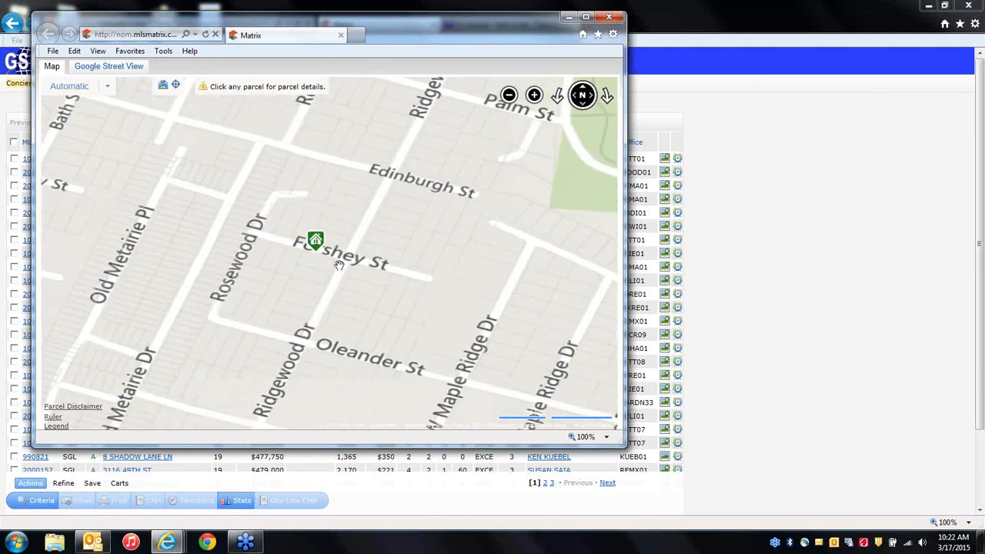
pyautogui.scroll(1, 339, 264)
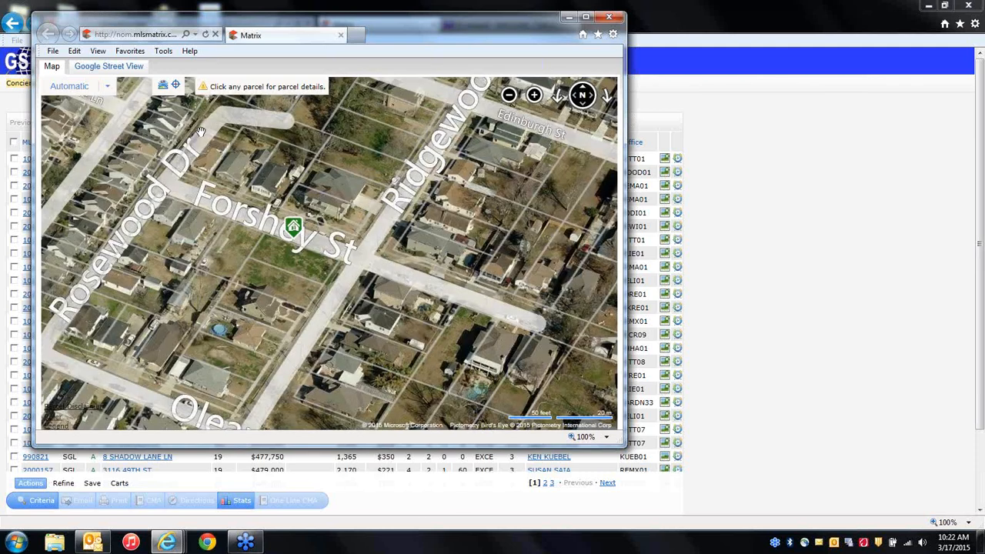
pyautogui.click(81, 93)
pyautogui.click(261, 308)
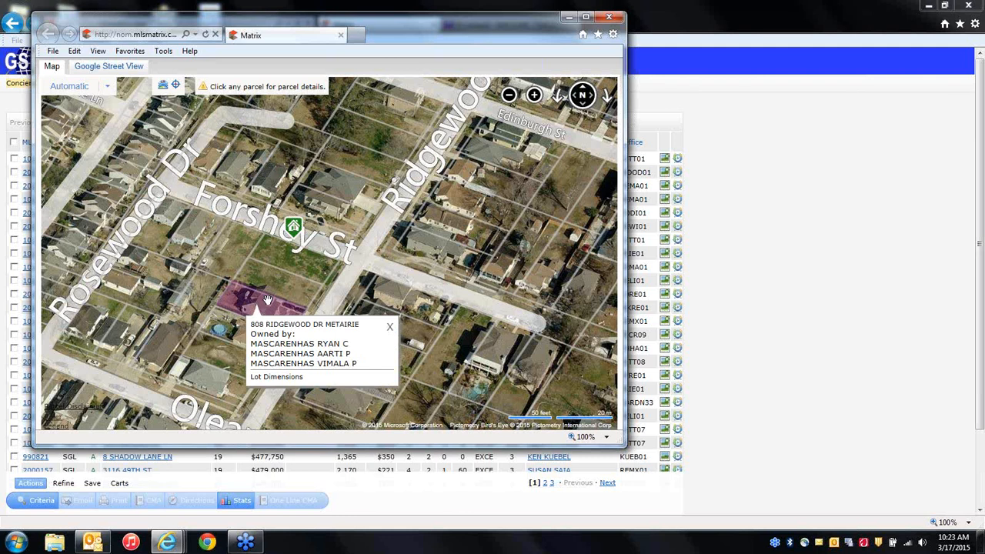
pyautogui.click(304, 266)
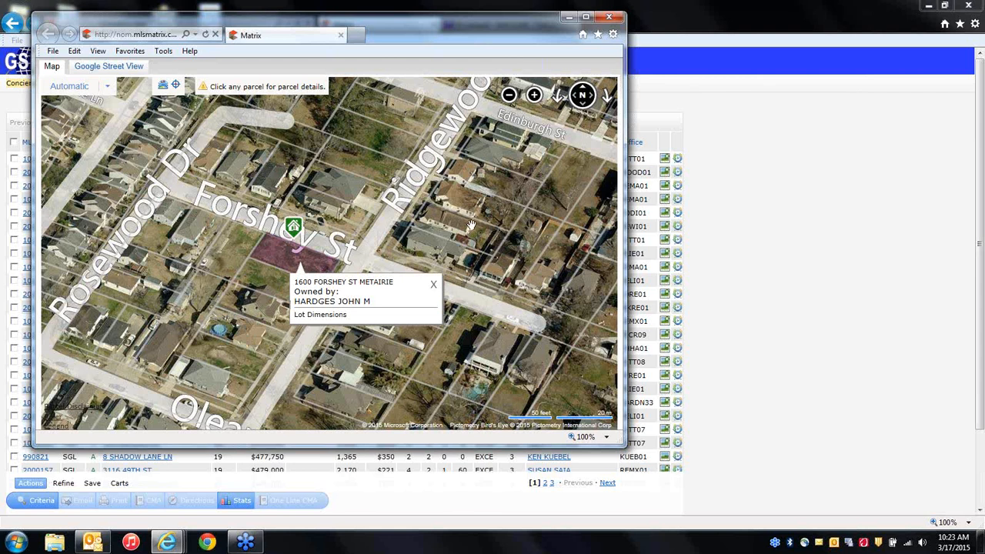
pyautogui.moveTo(574, 303)
pyautogui.mouseDown()
pyautogui.moveTo(400, 223)
pyautogui.moveTo(299, 198)
pyautogui.mouseUp()
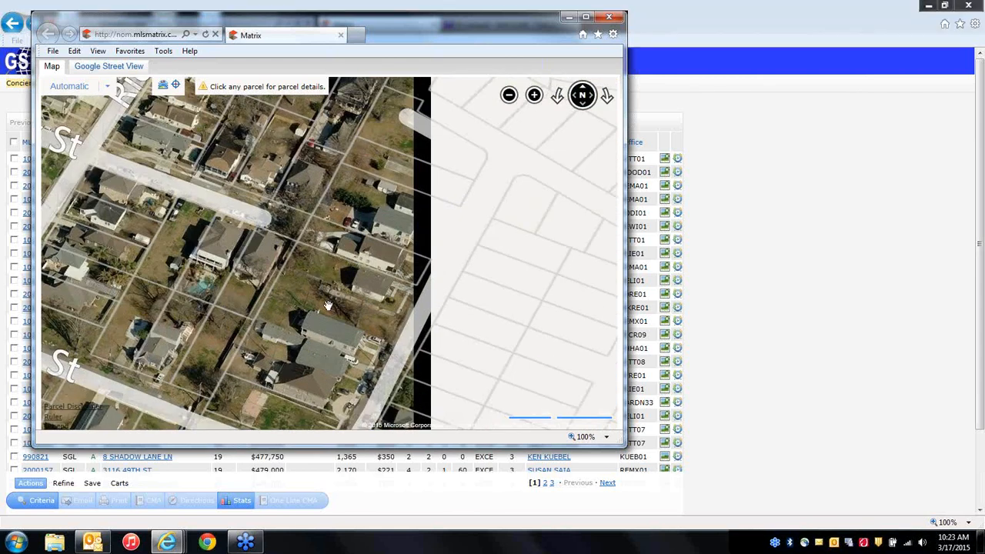
pyautogui.click(171, 263)
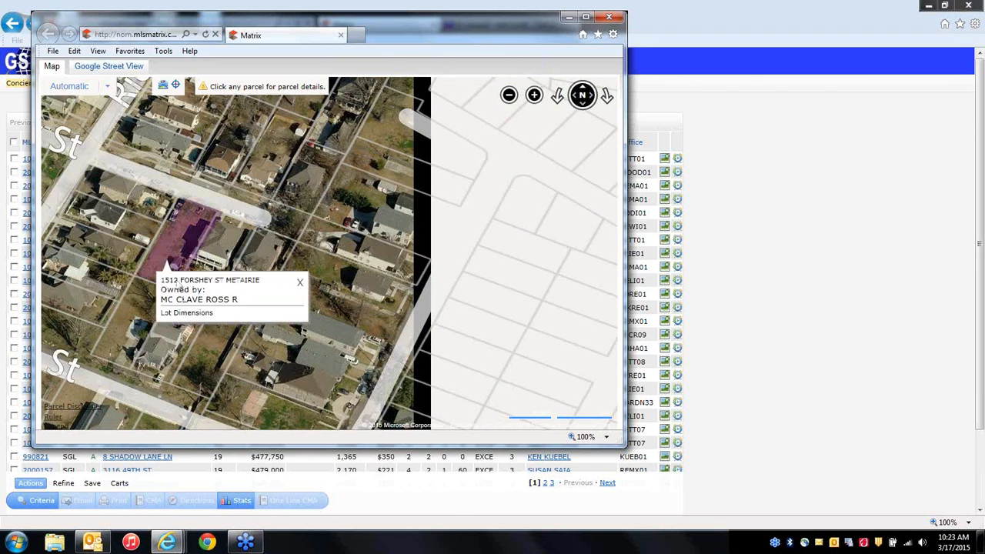
pyautogui.click(185, 313)
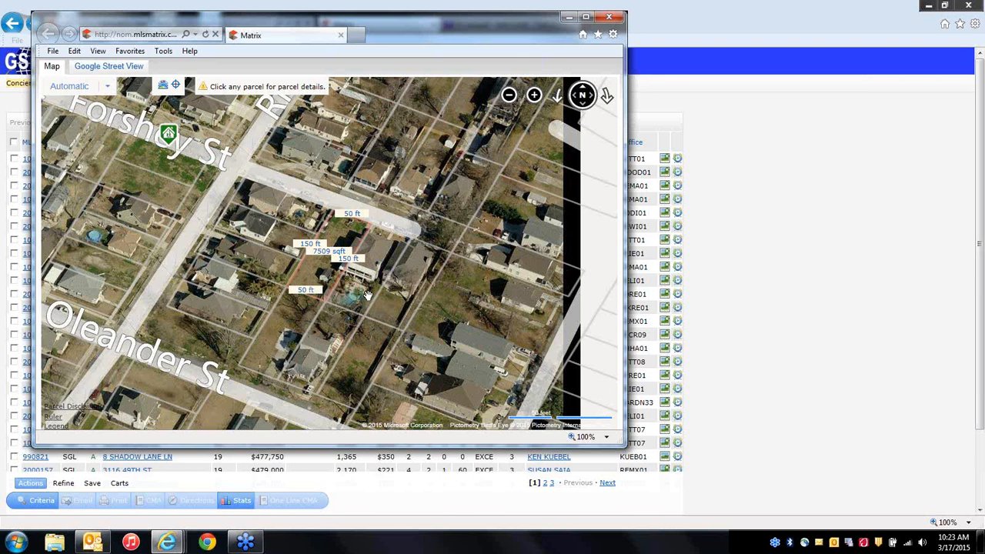
pyautogui.click(238, 315)
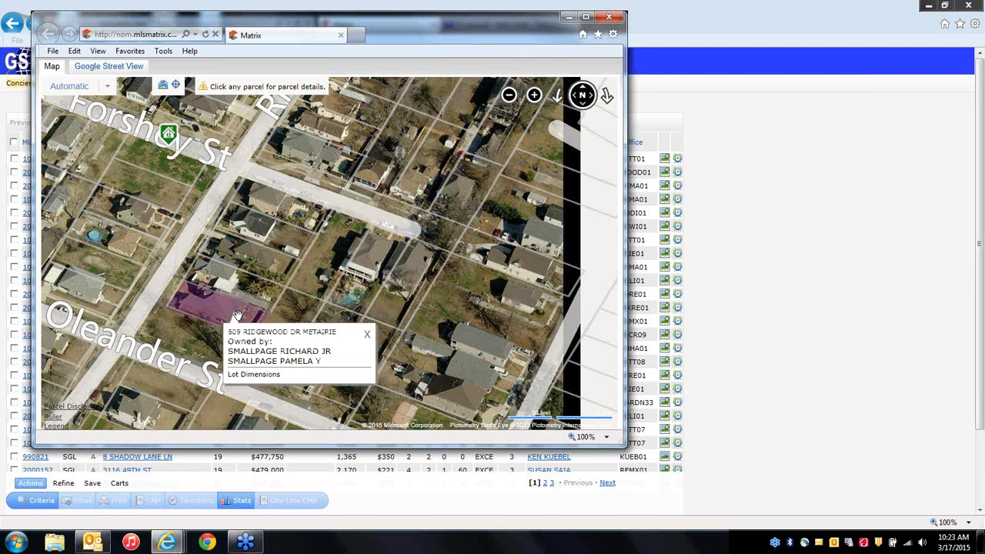
pyautogui.click(255, 376)
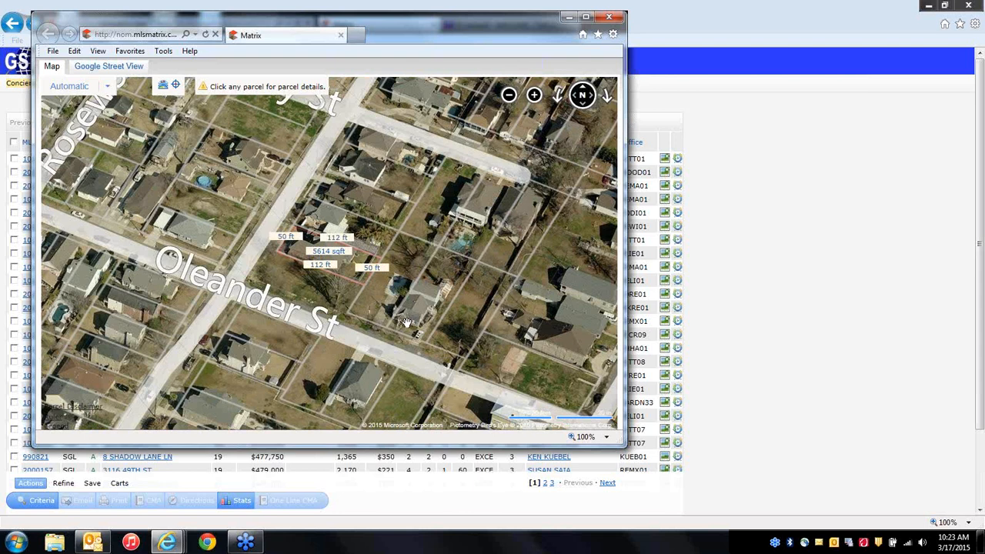
pyautogui.rightClick(363, 223)
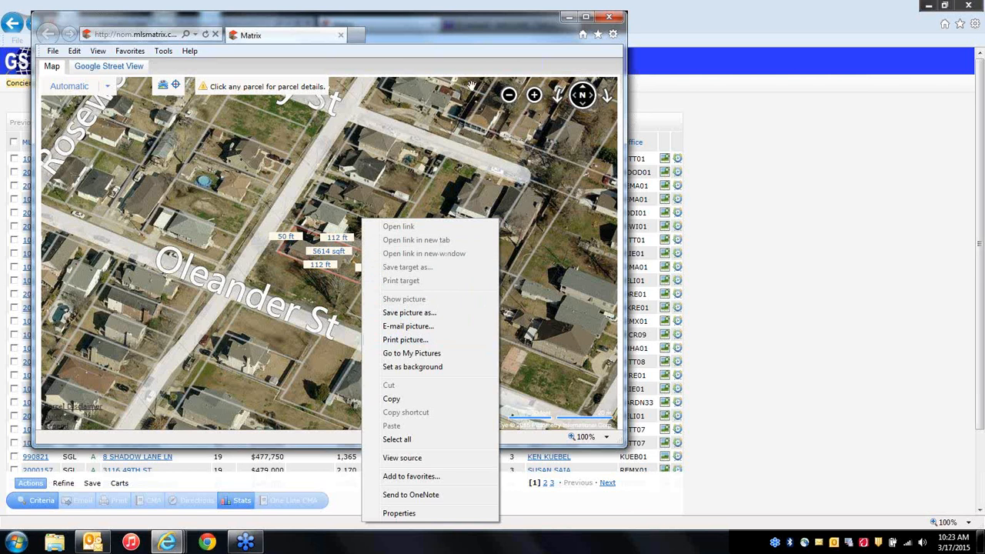
pyautogui.click(612, 17)
pyautogui.click(612, 17)
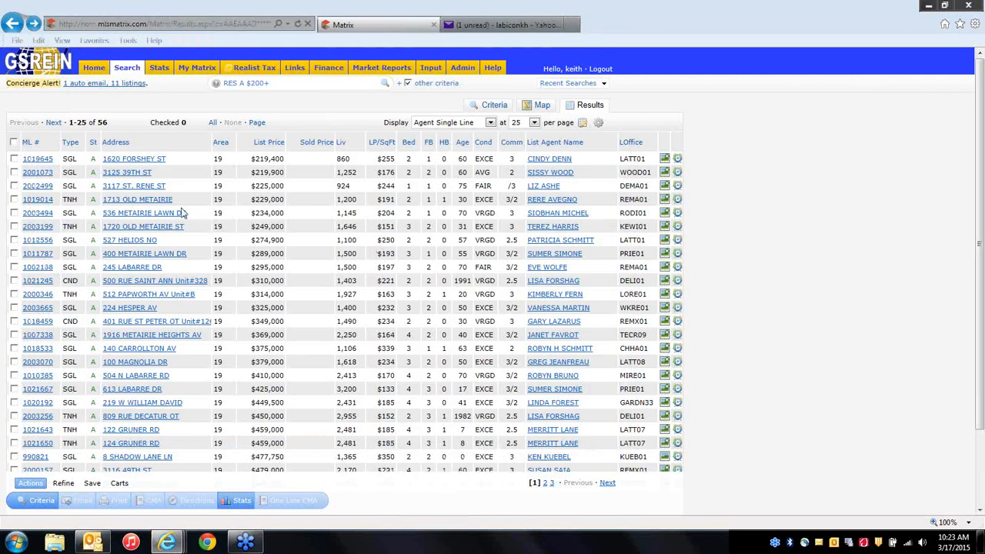
pyautogui.click(144, 202)
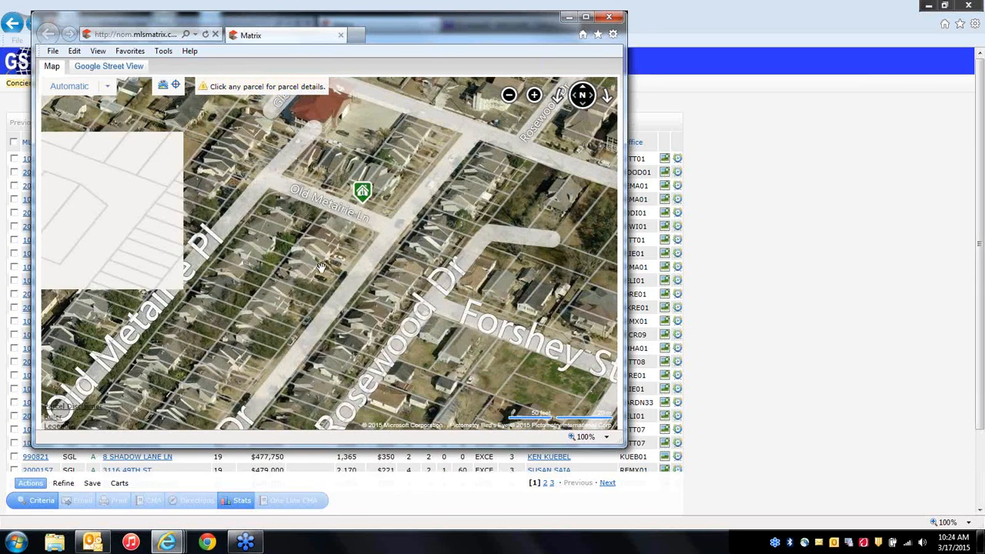
pyautogui.click(326, 265)
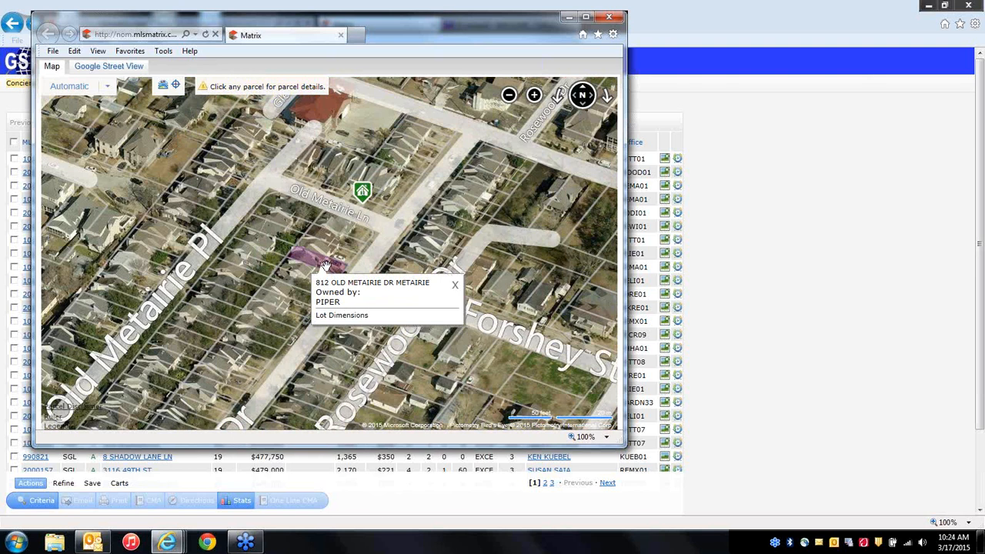
pyautogui.click(339, 316)
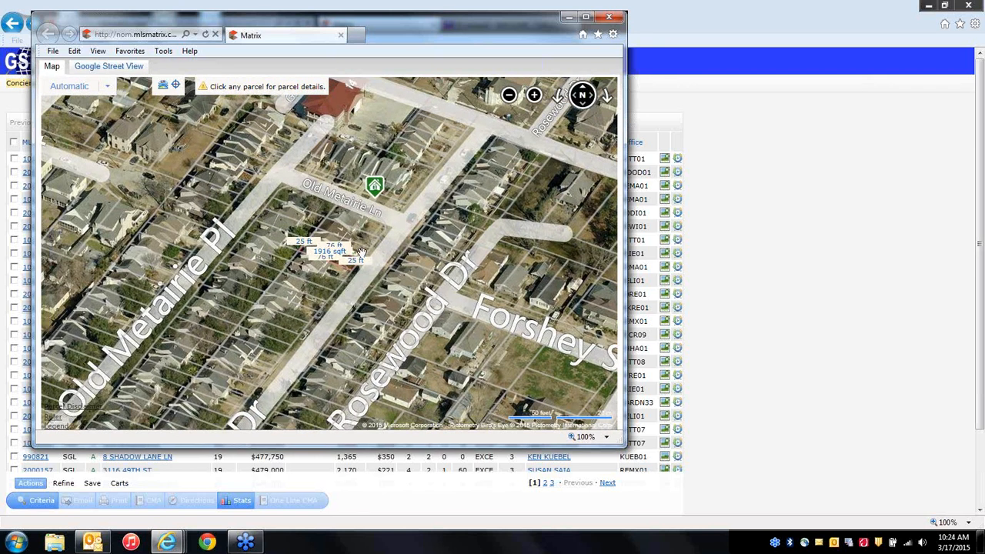
pyautogui.scroll(1, 362, 253)
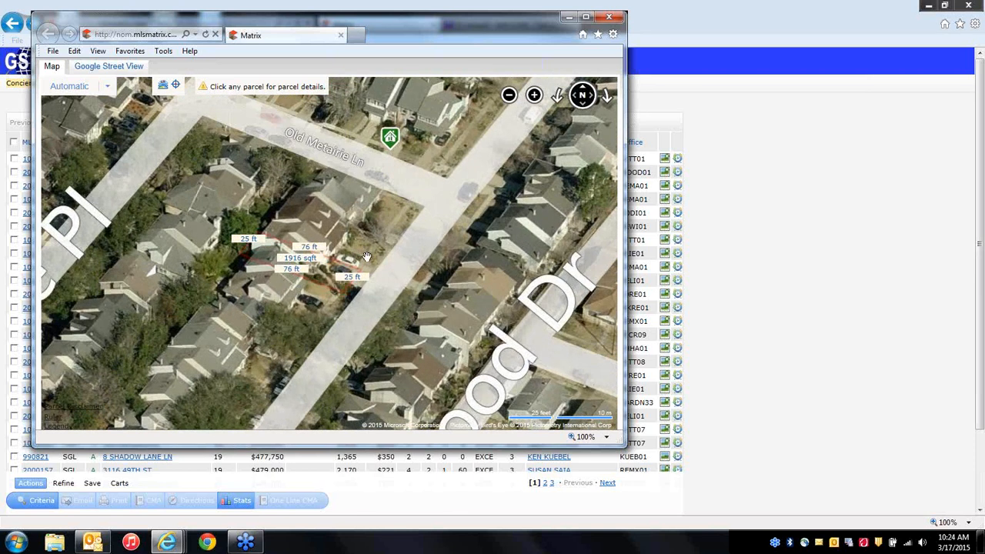
pyautogui.rightClick(366, 256)
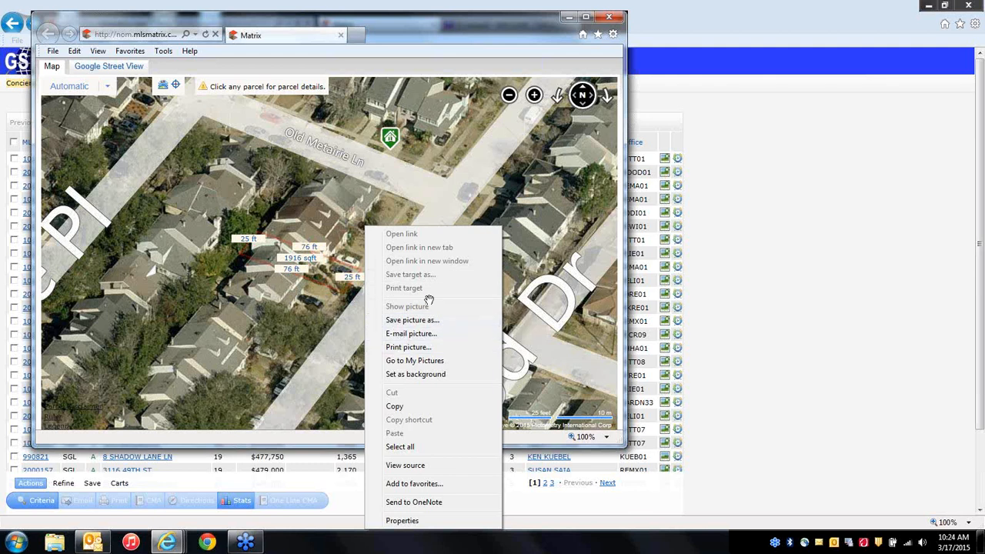
pyautogui.click(770, 336)
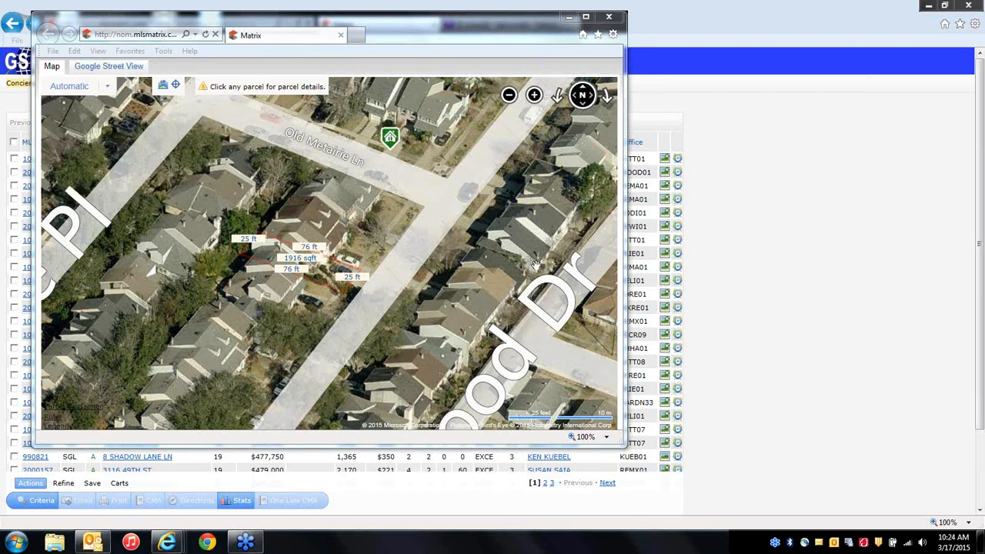
# View the pink townhouse and grey house along Old Metairie Ln in Street View, then close the window.
pyautogui.click(118, 69)
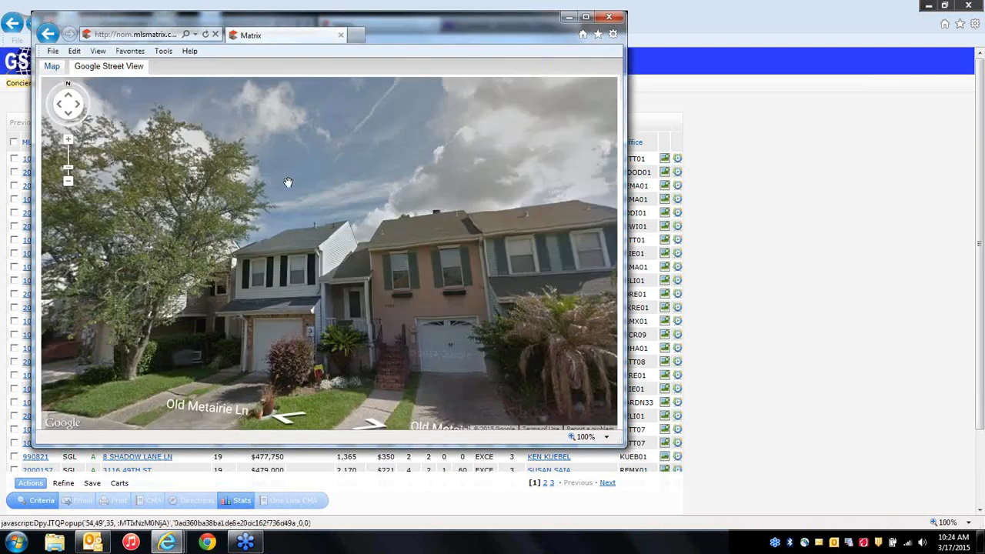
pyautogui.moveTo(395, 290); pyautogui.dragTo(277, 243)
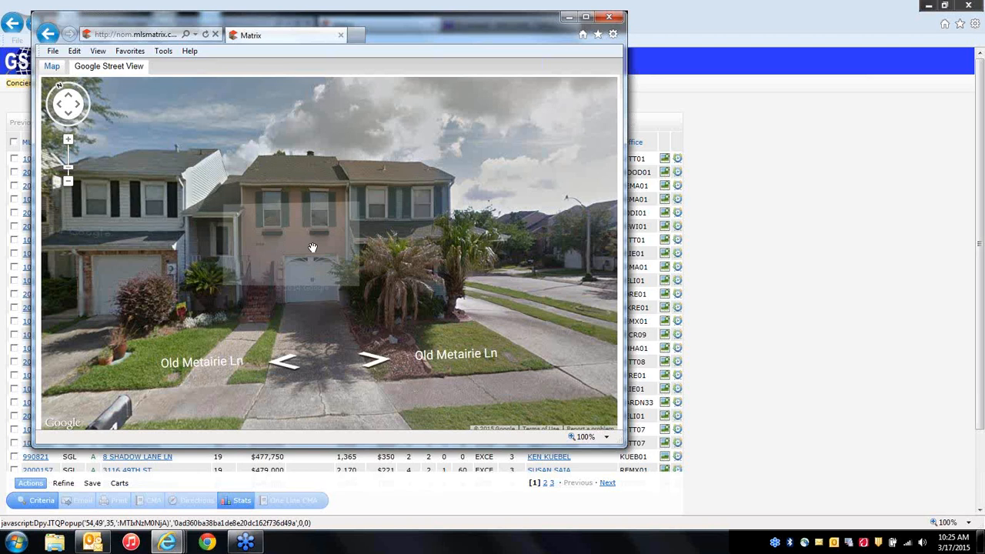
pyautogui.click(339, 269)
pyautogui.click(450, 307)
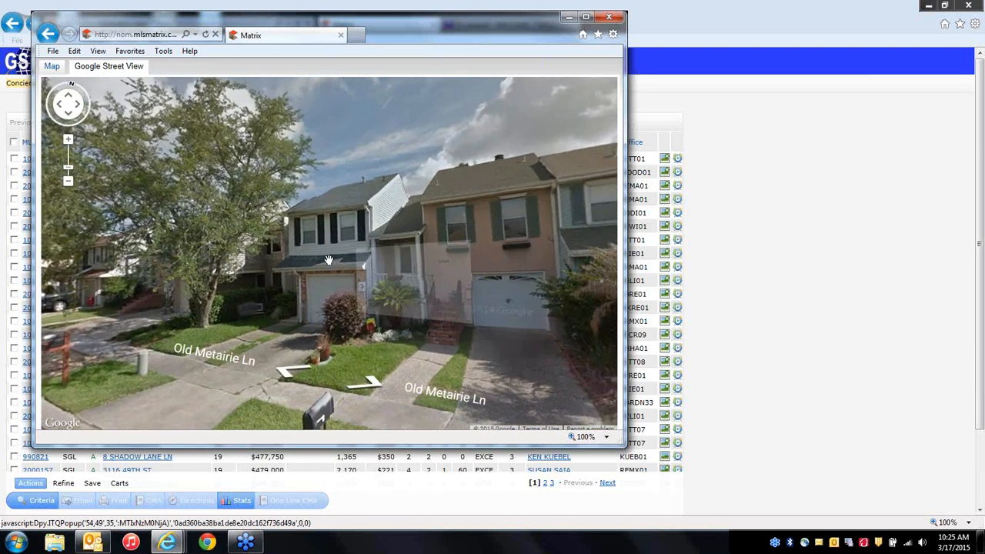
pyautogui.click(493, 288)
pyautogui.click(399, 272)
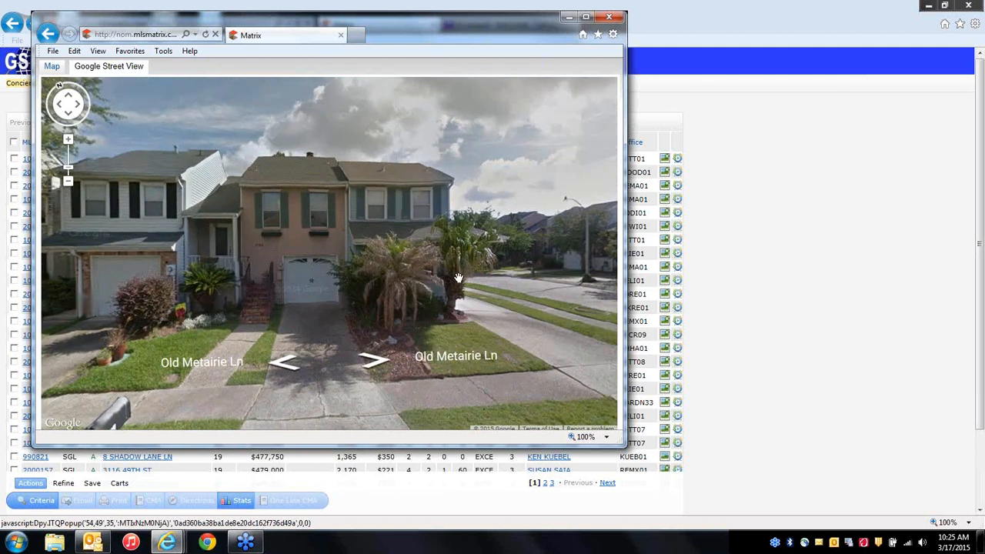
pyautogui.moveTo(458, 277); pyautogui.dragTo(201, 269)
pyautogui.moveTo(404, 269); pyautogui.dragTo(255, 267)
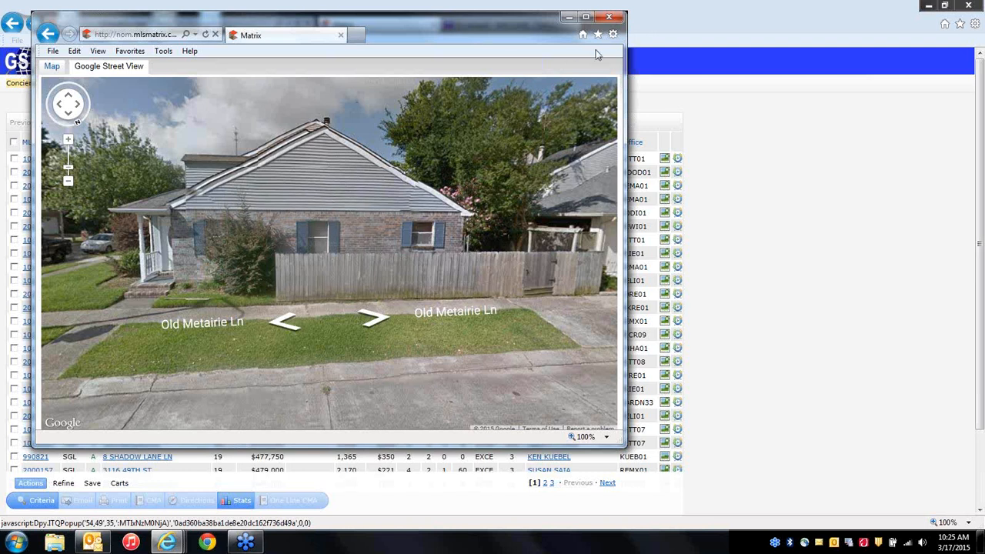
pyautogui.click(609, 16)
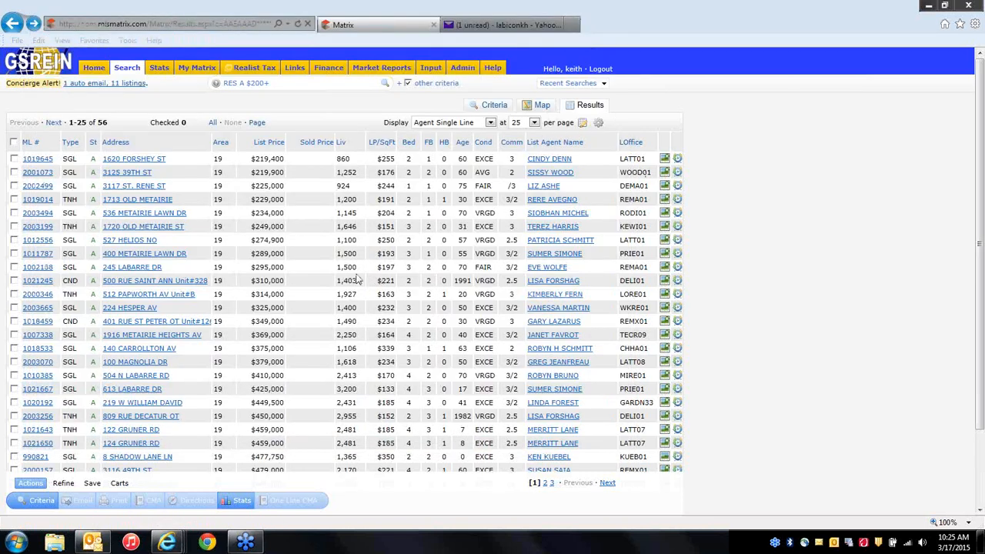
pyautogui.click(146, 226)
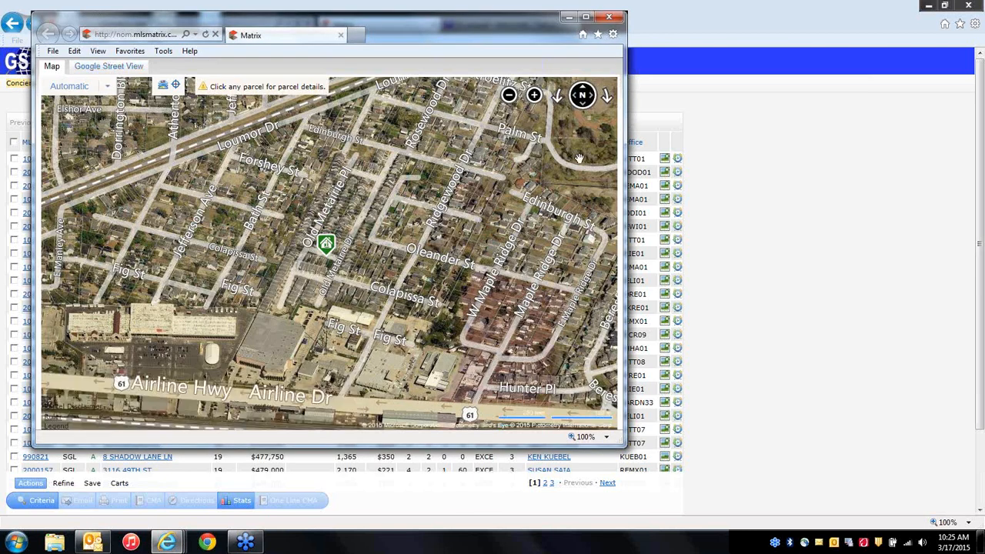
pyautogui.click(609, 16)
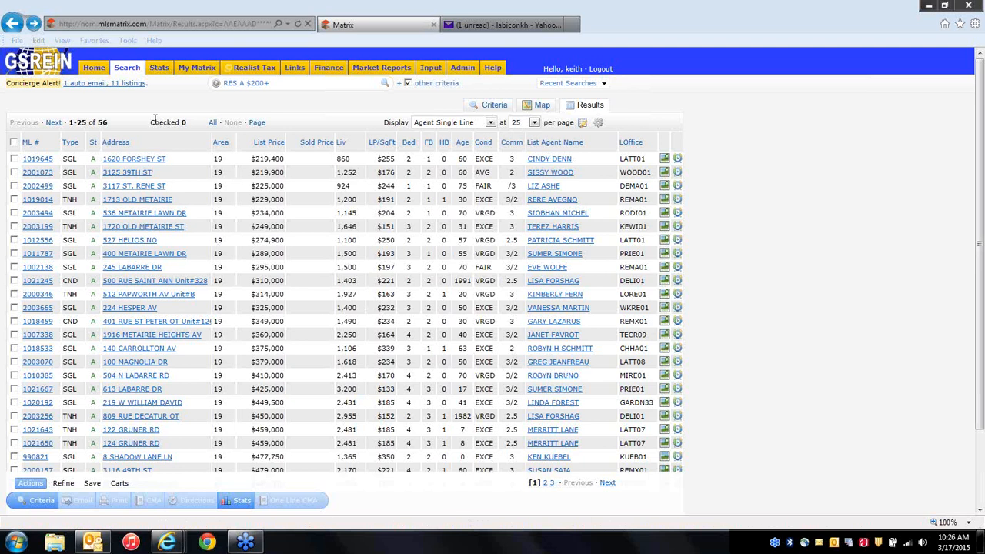
# Check listings 2003199, 1011787, 1021245 and 2003665, then start an email of those four.
pyautogui.click(13, 226)
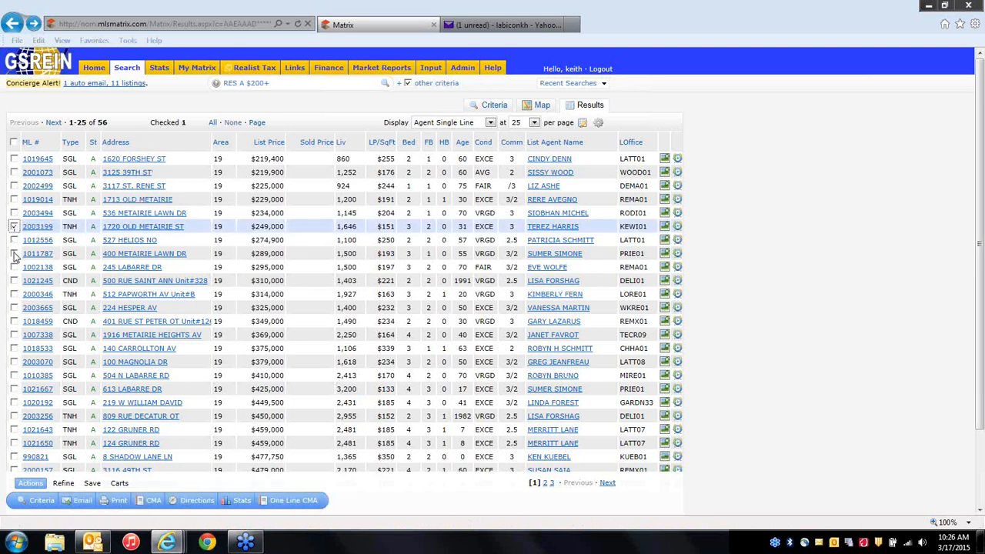
pyautogui.click(14, 253)
pyautogui.click(14, 281)
pyautogui.click(14, 307)
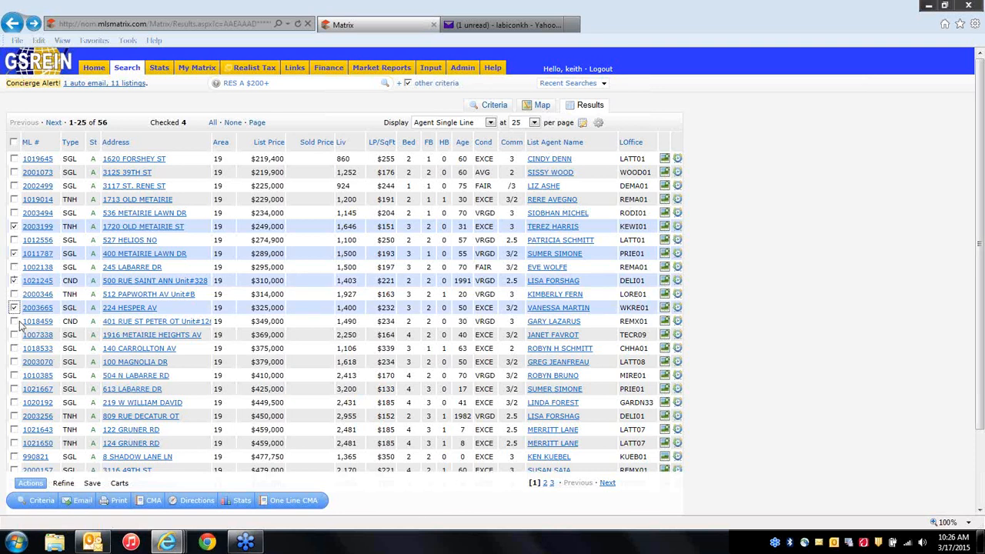
pyautogui.click(82, 501)
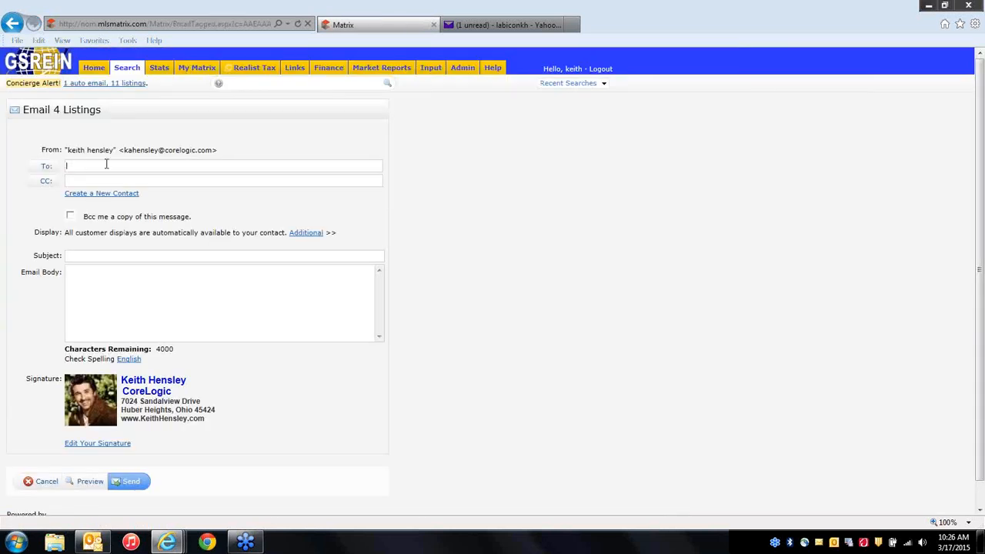
# Add the saved contact from Select Contacts as the To recipient of the listings email.
pyautogui.click(47, 169)
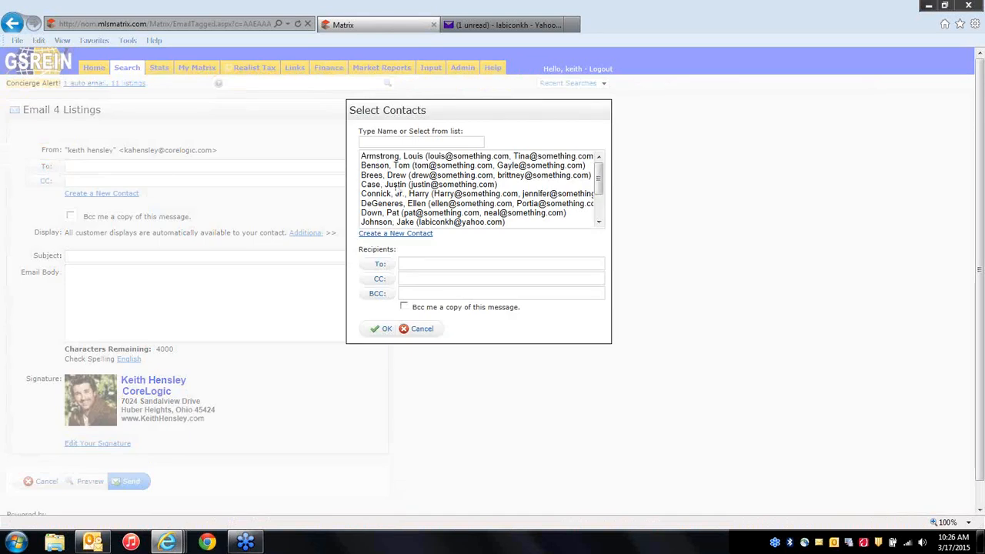
pyautogui.scroll(-2, 412, 219)
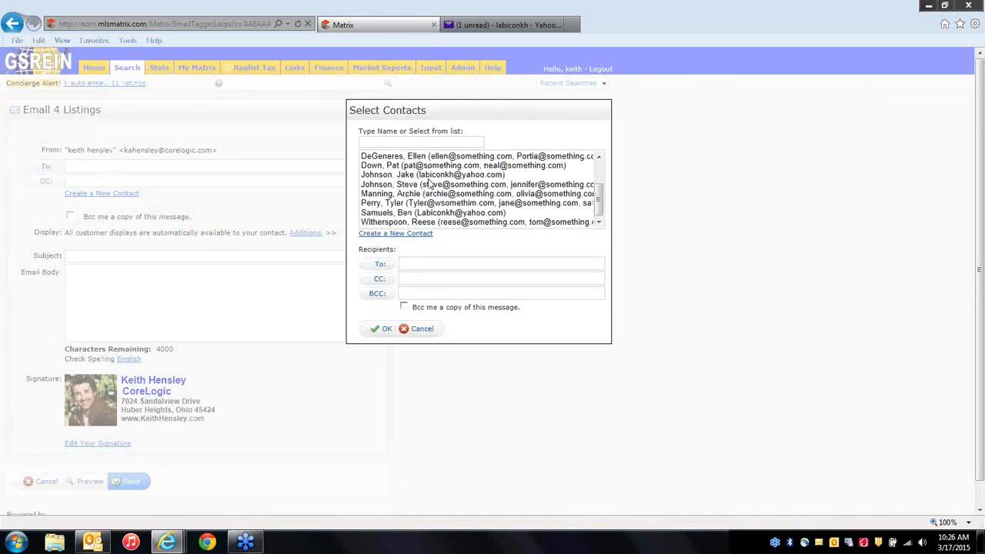
pyautogui.click(427, 195)
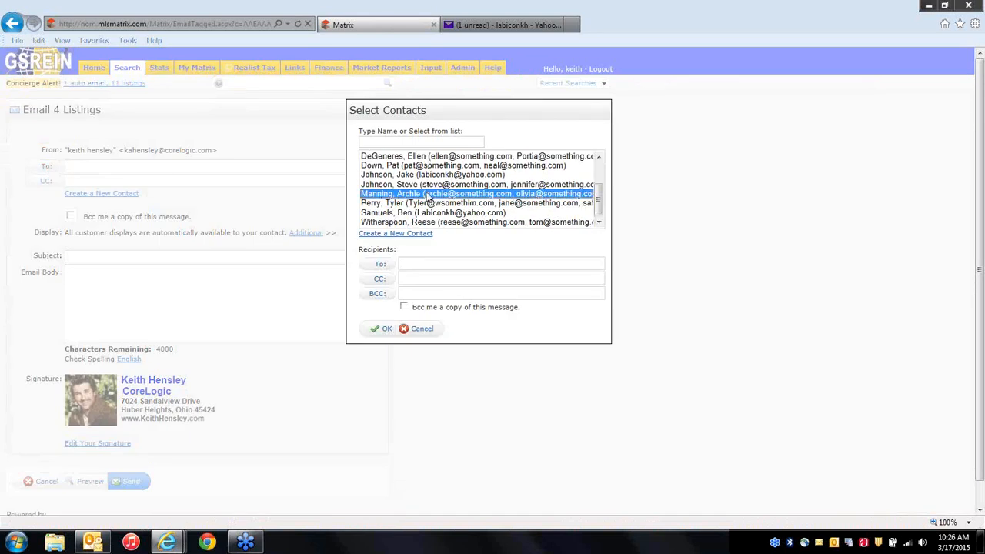
pyautogui.click(381, 264)
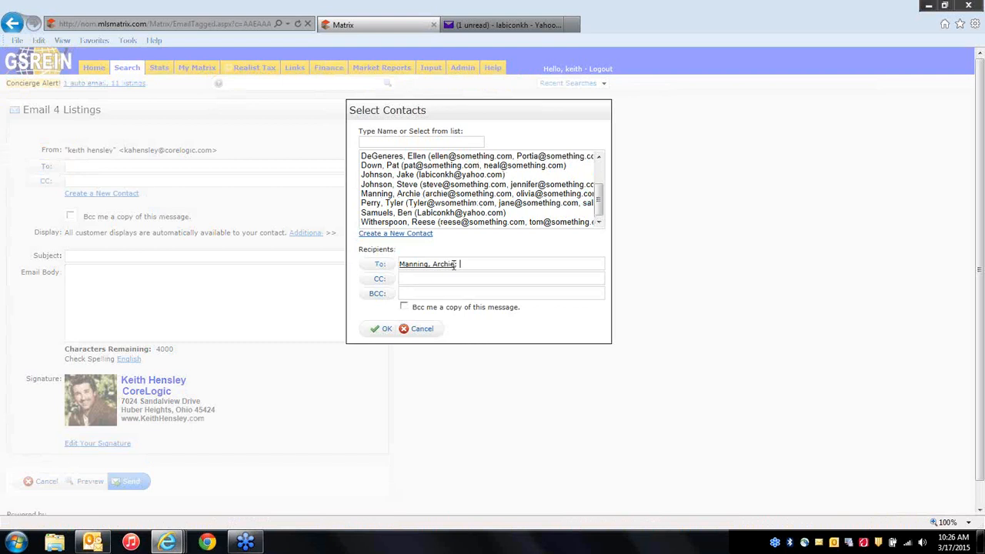
pyautogui.click(382, 330)
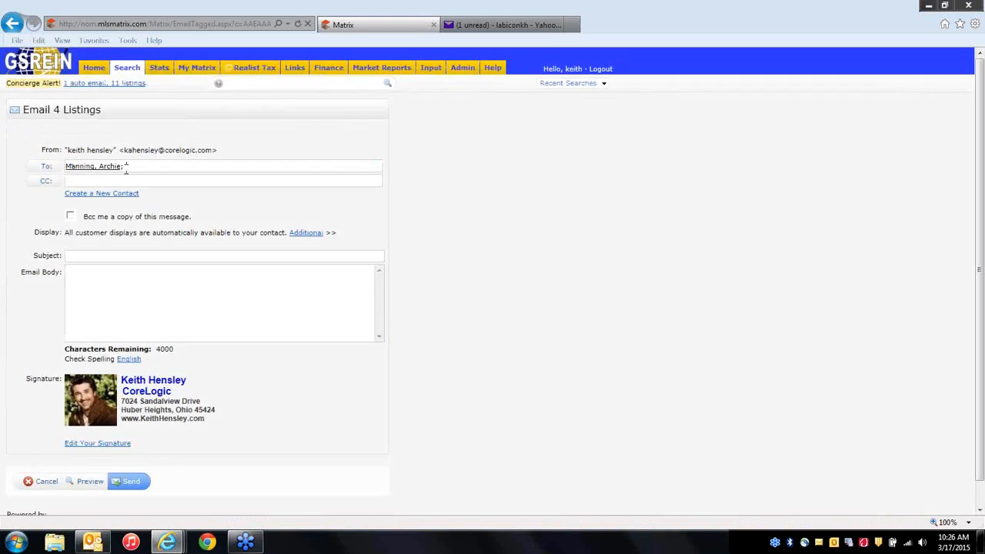
pyautogui.scroll(-1, 131, 286)
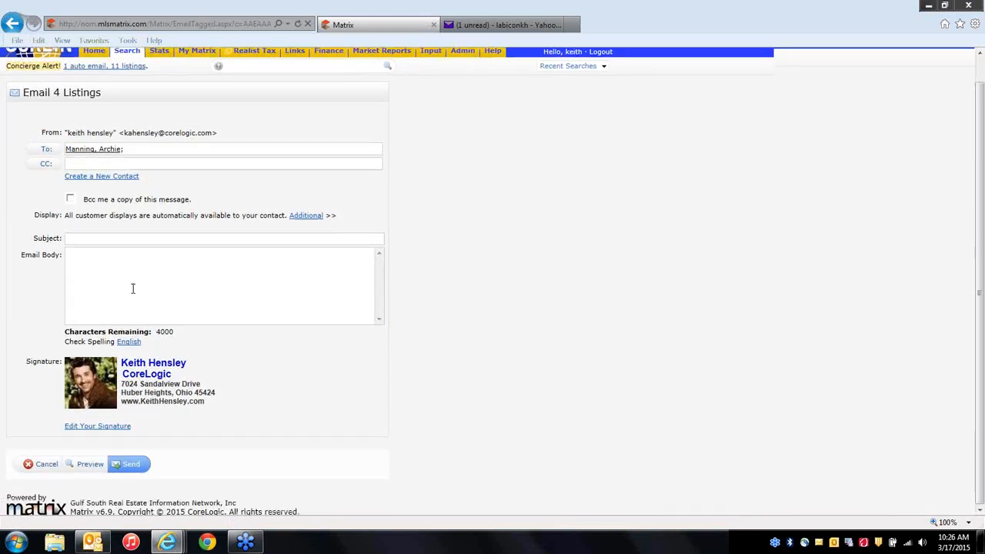
pyautogui.scroll(1, 212, 314)
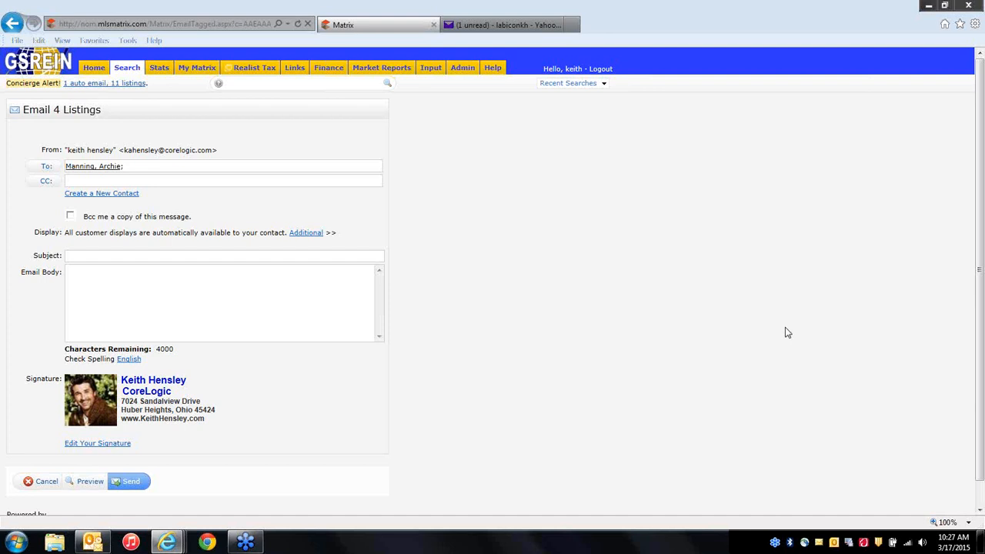
pyautogui.click(45, 166)
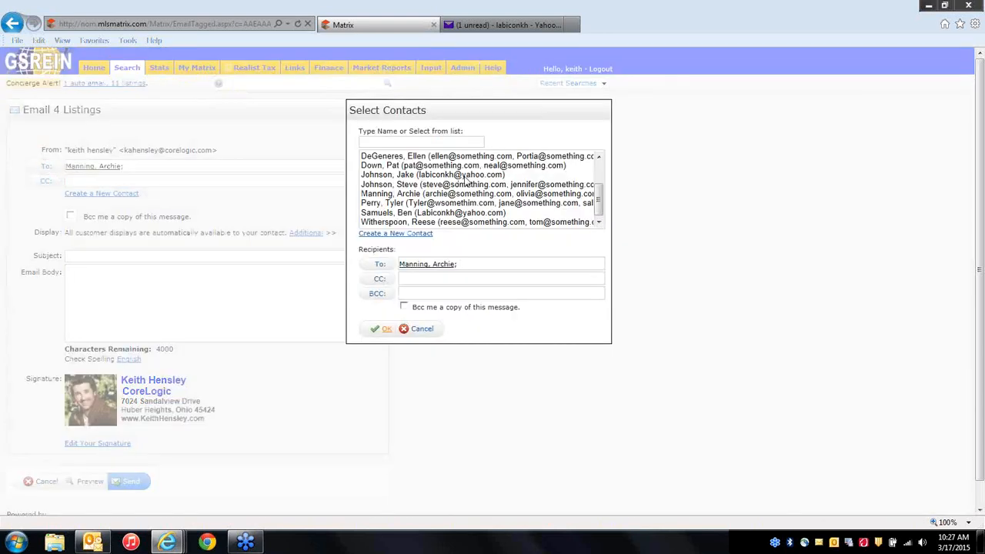
pyautogui.scroll(2, 465, 180)
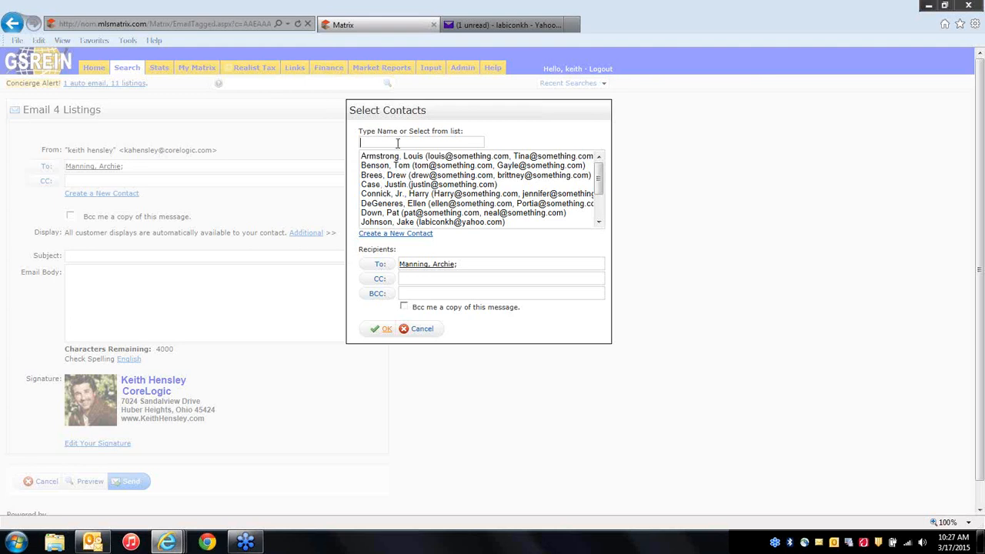
pyautogui.click(397, 143)
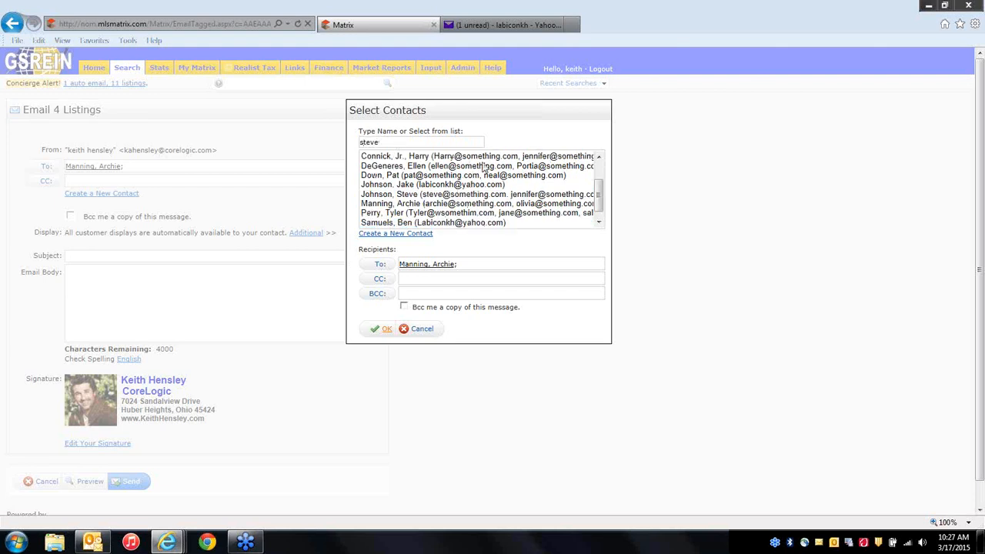
pyautogui.click(598, 223)
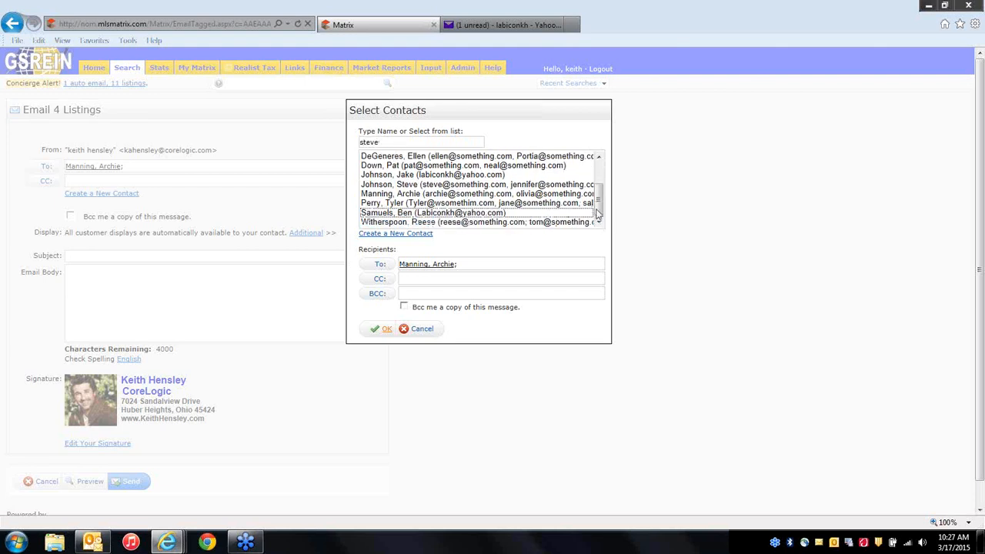
pyautogui.moveTo(599, 203)
pyautogui.mouseDown()
pyautogui.moveTo(599, 177)
pyautogui.moveTo(599, 187)
pyautogui.mouseUp()
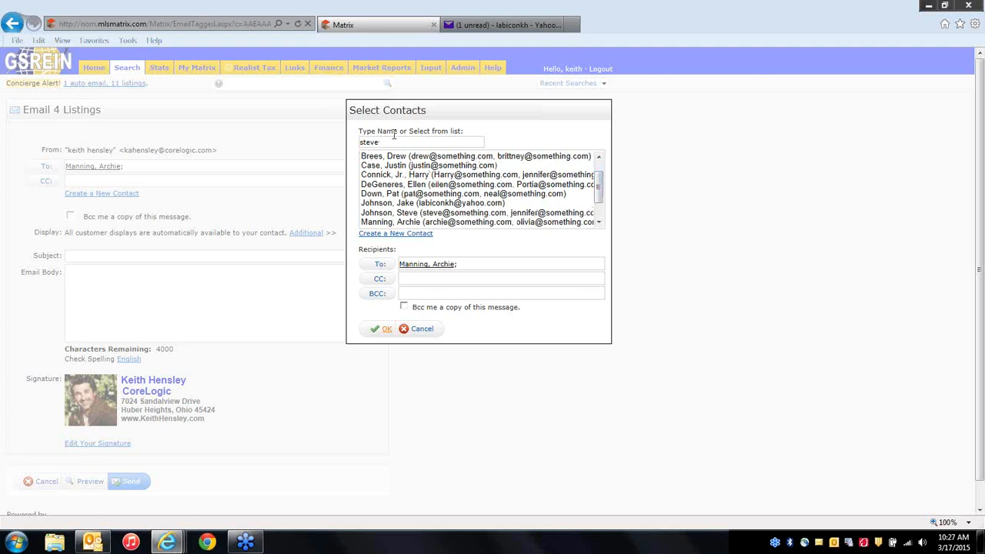
pyautogui.moveTo(600, 198)
pyautogui.mouseDown()
pyautogui.moveTo(601, 222)
pyautogui.moveTo(600, 205)
pyautogui.mouseUp()
pyautogui.click(398, 142)
pyautogui.press('BackSpace')
pyautogui.press('BackSpace')
pyautogui.press('BackSpace')
pyautogui.press('BackSpace')
pyautogui.press('BackSpace')
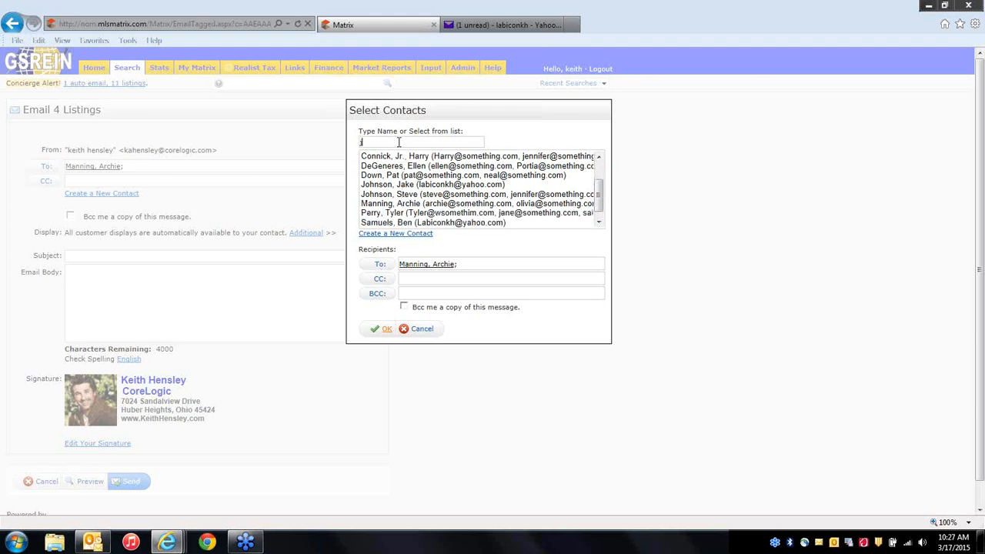
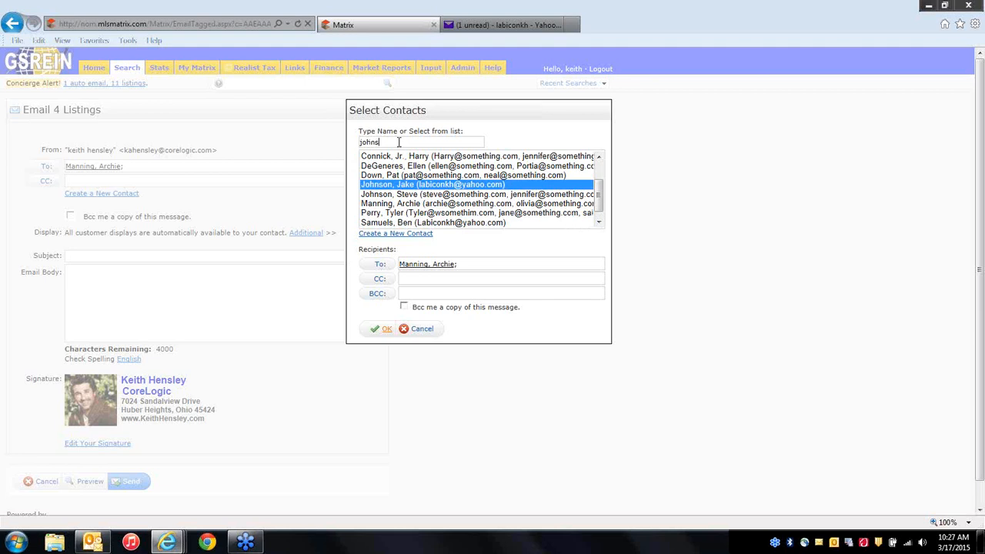
pyautogui.click(423, 331)
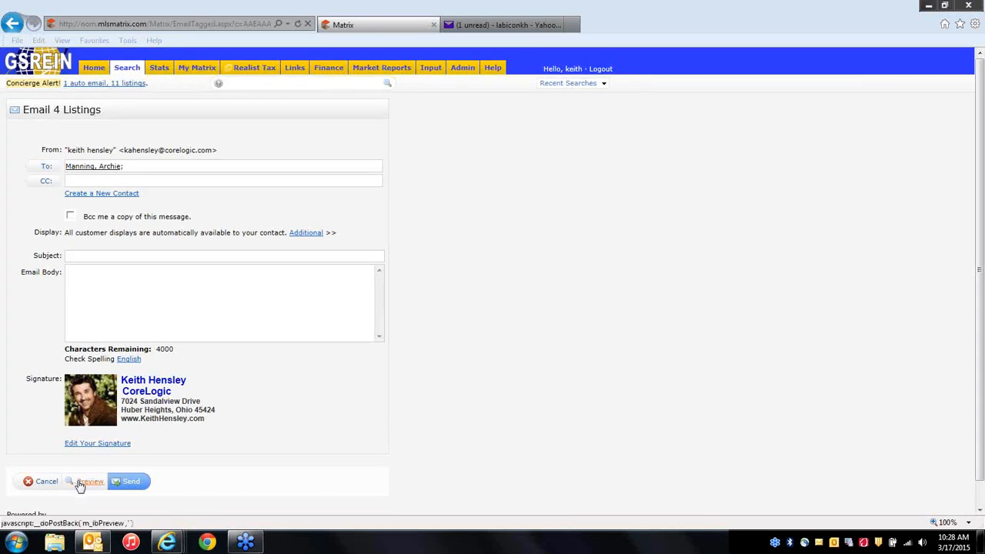
# Cancel the email form twice to get back to the 56 results with four listings checked.
pyautogui.click(44, 481)
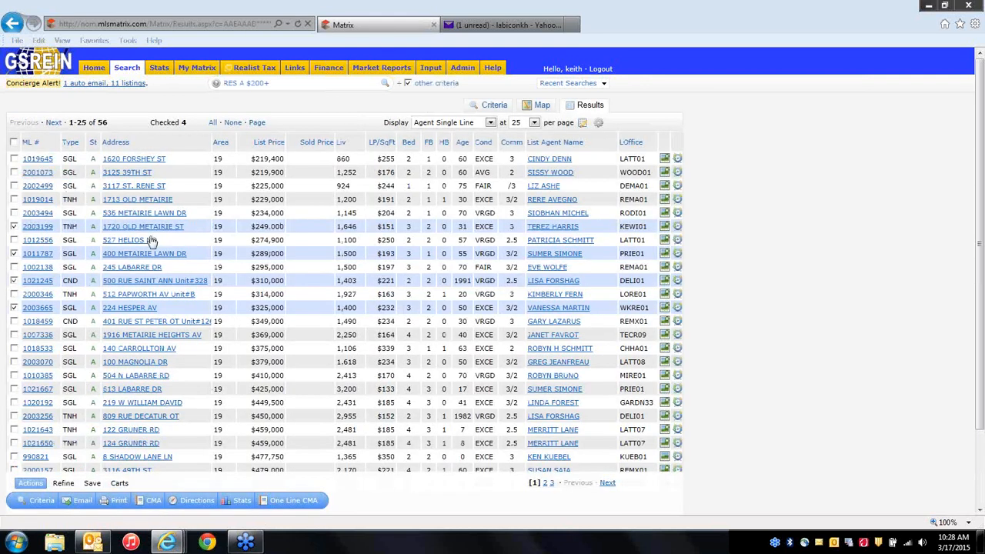
pyautogui.click(80, 501)
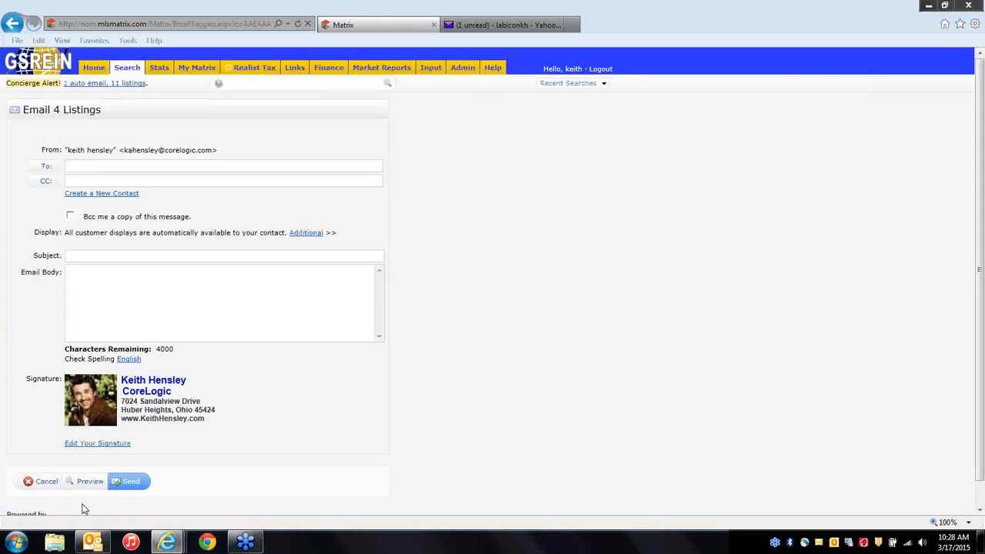
pyautogui.click(44, 481)
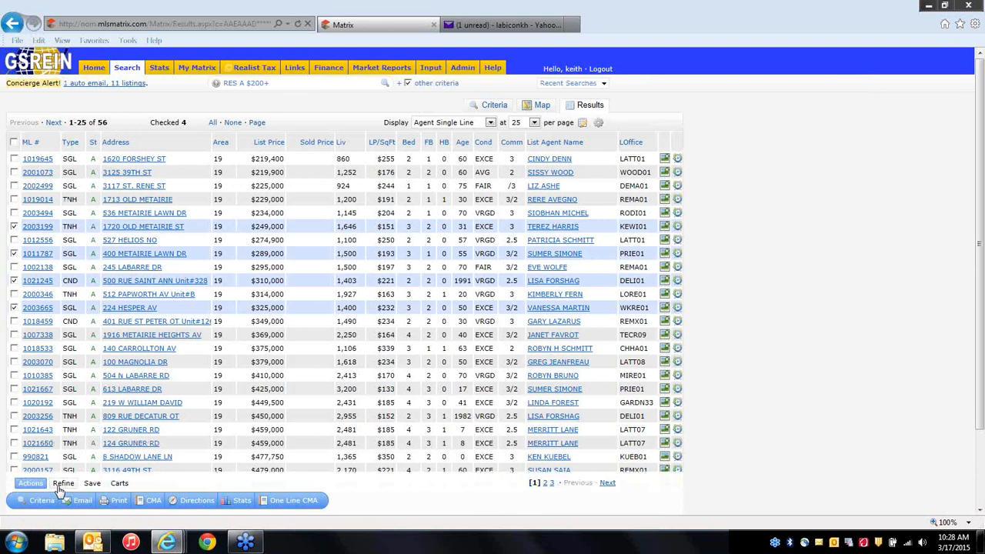
pyautogui.click(427, 125)
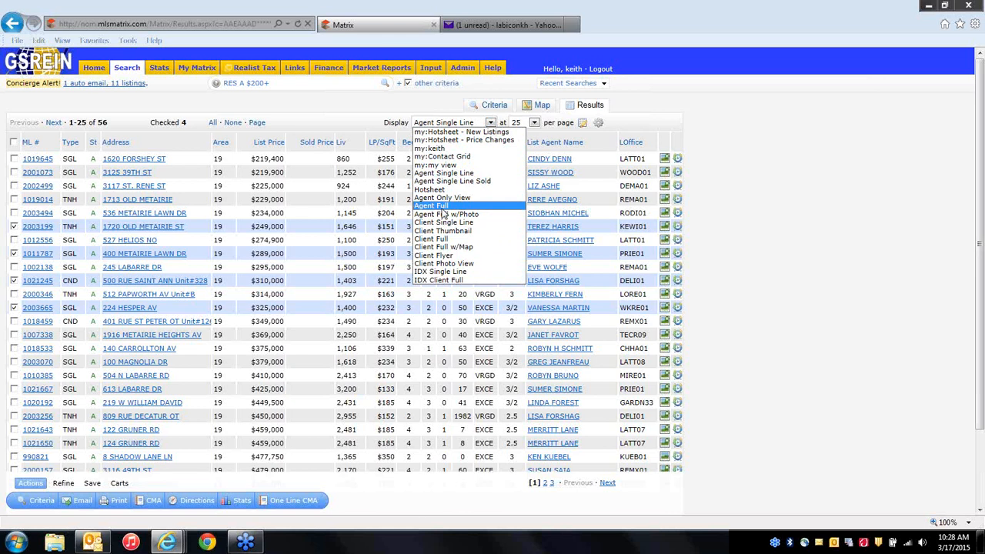
pyautogui.click(278, 106)
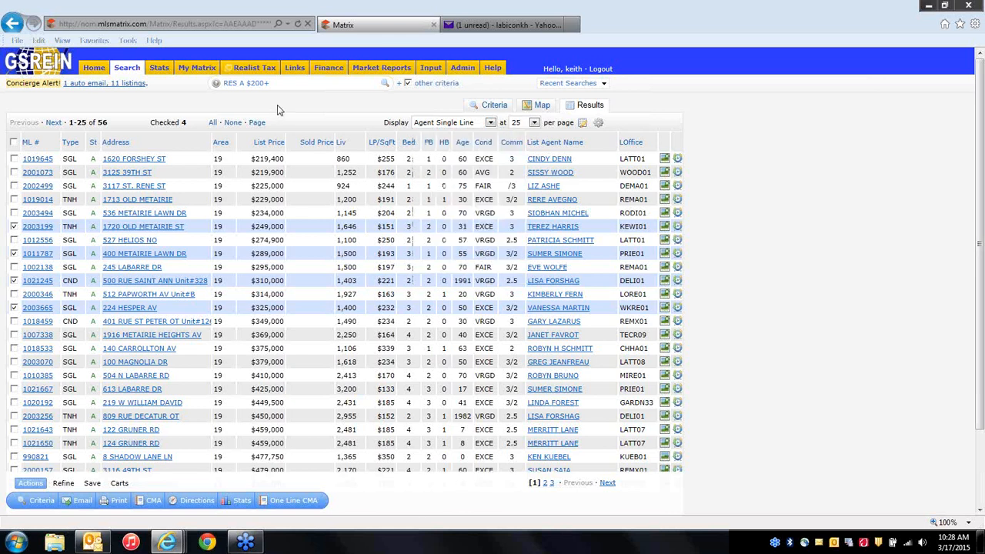
# Choose Agent Full in Print 4 Listings, try Email PDF, then cancel back to the print options.
pyautogui.click(118, 503)
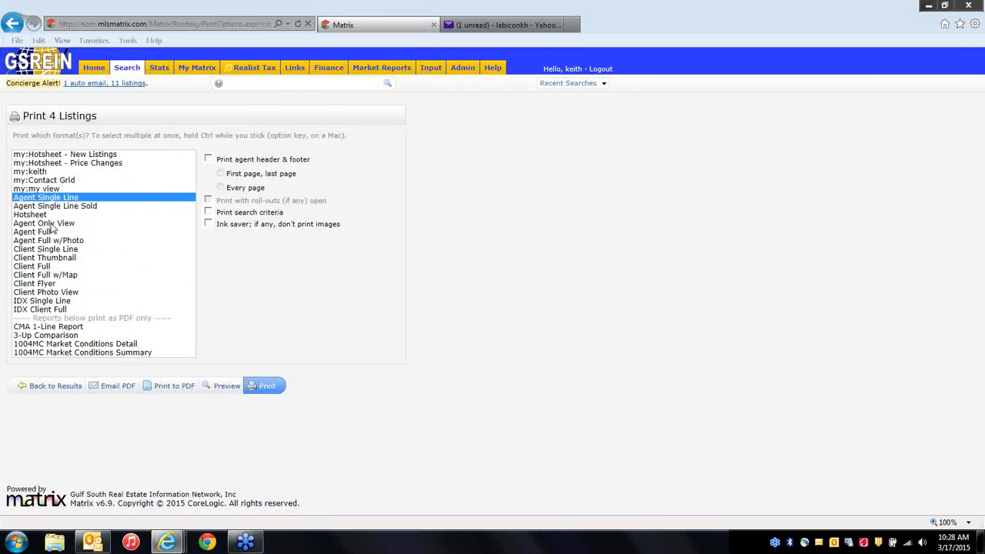
pyautogui.click(47, 232)
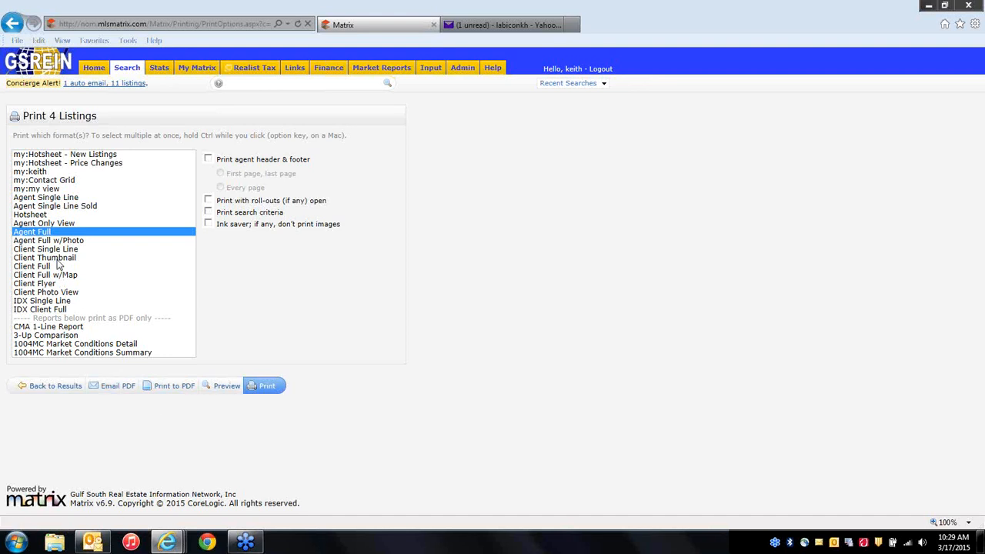
pyautogui.click(108, 388)
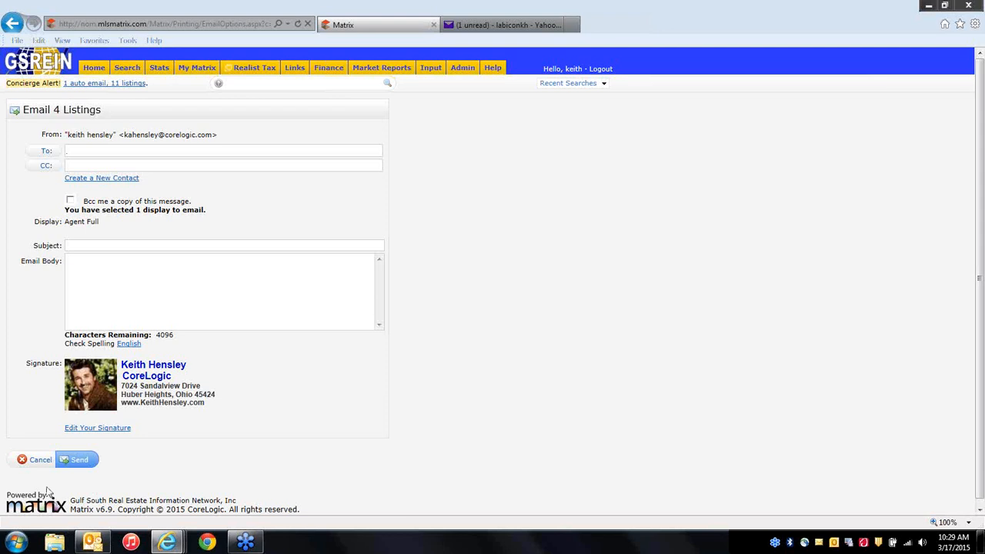
pyautogui.click(36, 461)
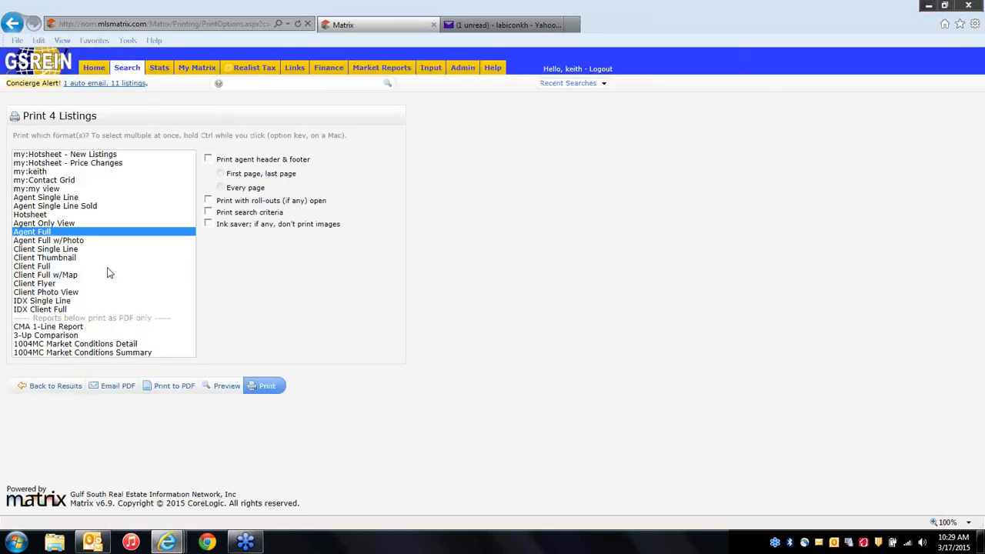
pyautogui.keyDown('ctrl'); pyautogui.click(45, 267); pyautogui.keyUp('ctrl')
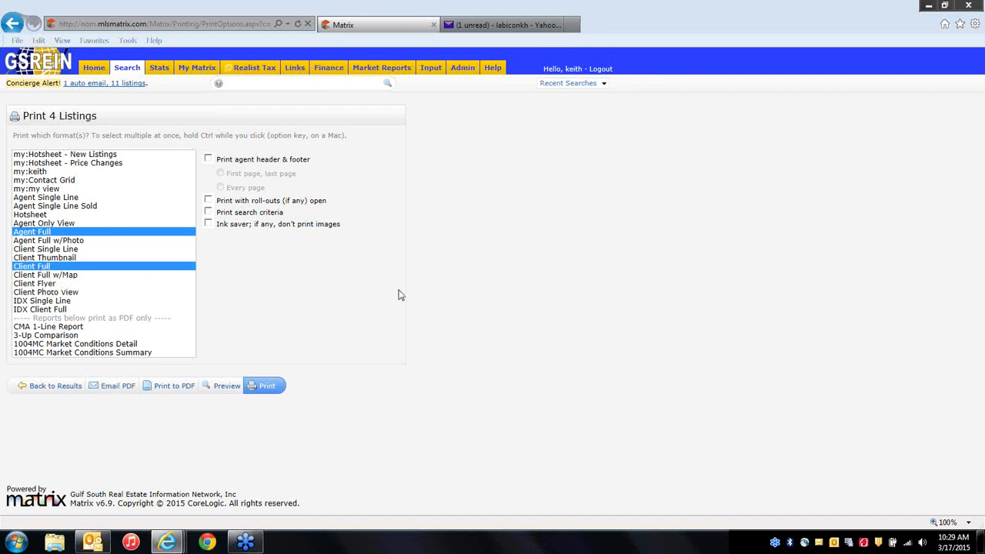
pyautogui.click(55, 387)
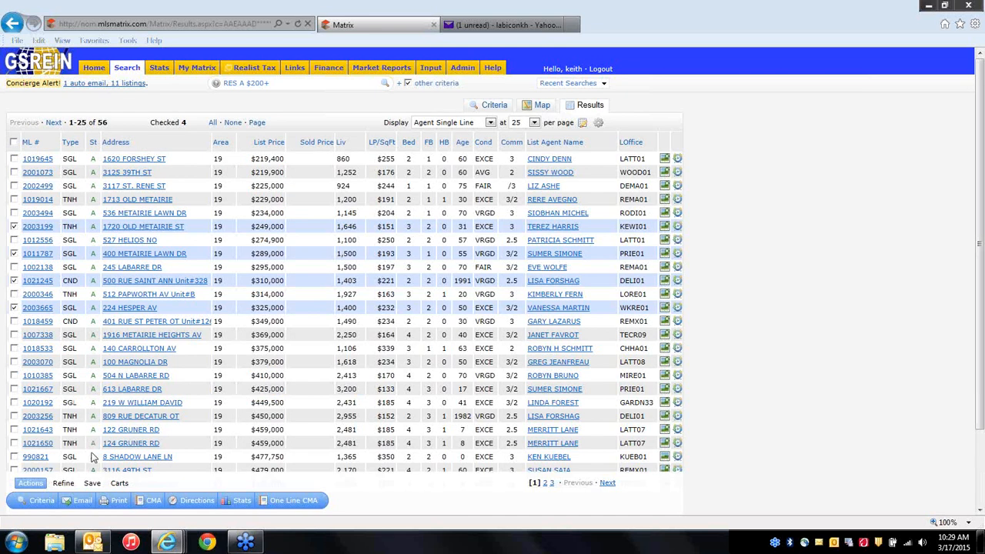
pyautogui.click(118, 502)
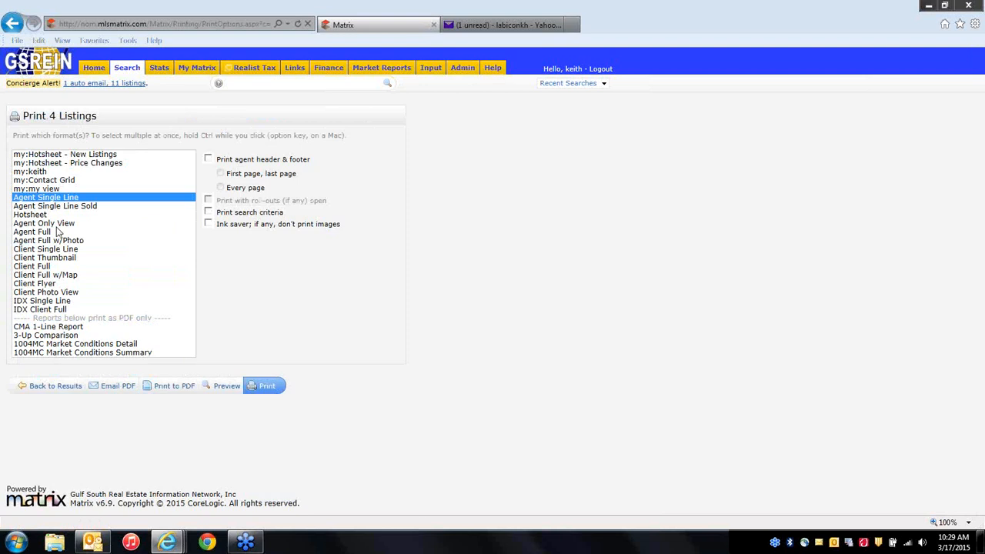
pyautogui.click(44, 231)
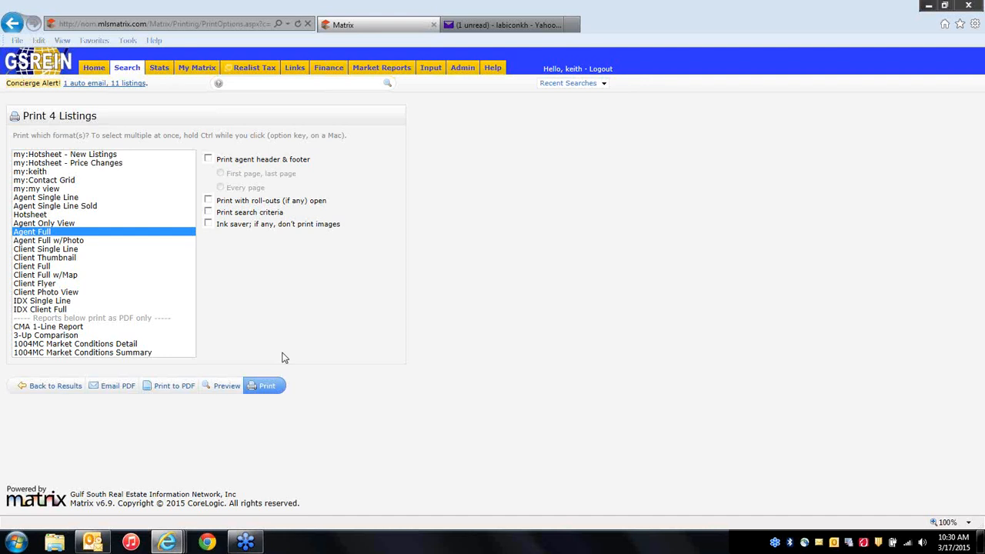
# Go back to the 56 results and request driving directions for the four checked listings.
pyautogui.click(64, 389)
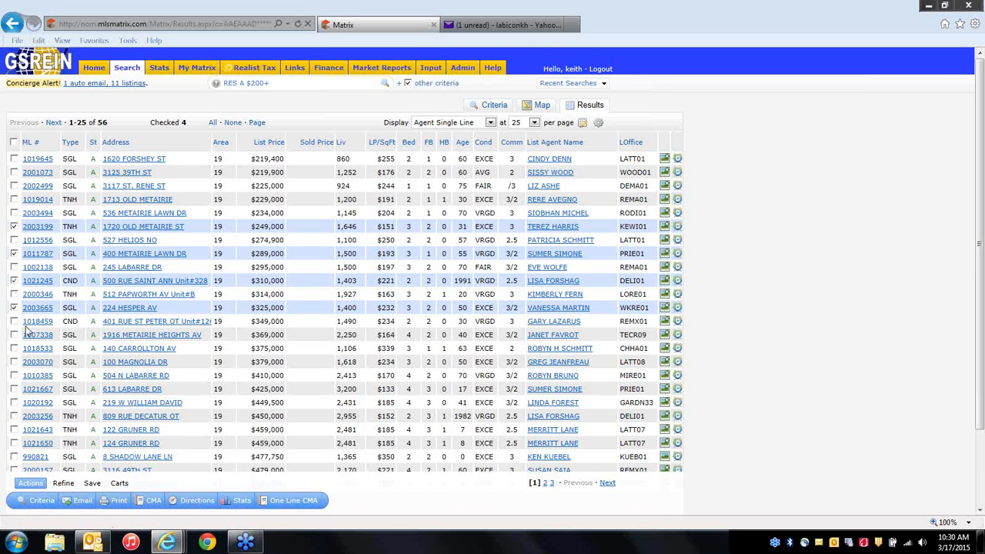
pyautogui.click(197, 501)
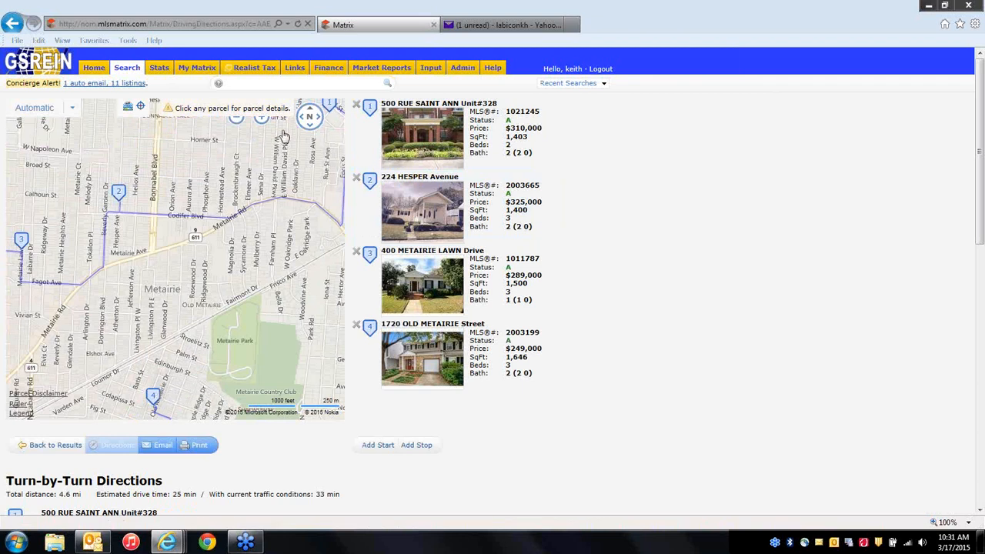
# Zoom the map out to the full four-stop route and review its 1.6, 0.8 and 2.1 mi legs.
pyautogui.click(261, 117)
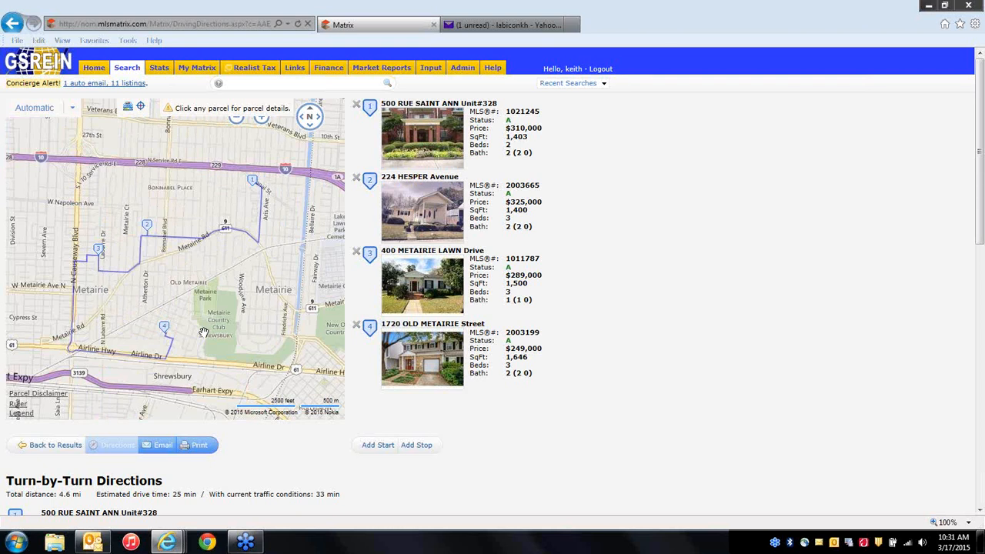
pyautogui.scroll(-3, 613, 372)
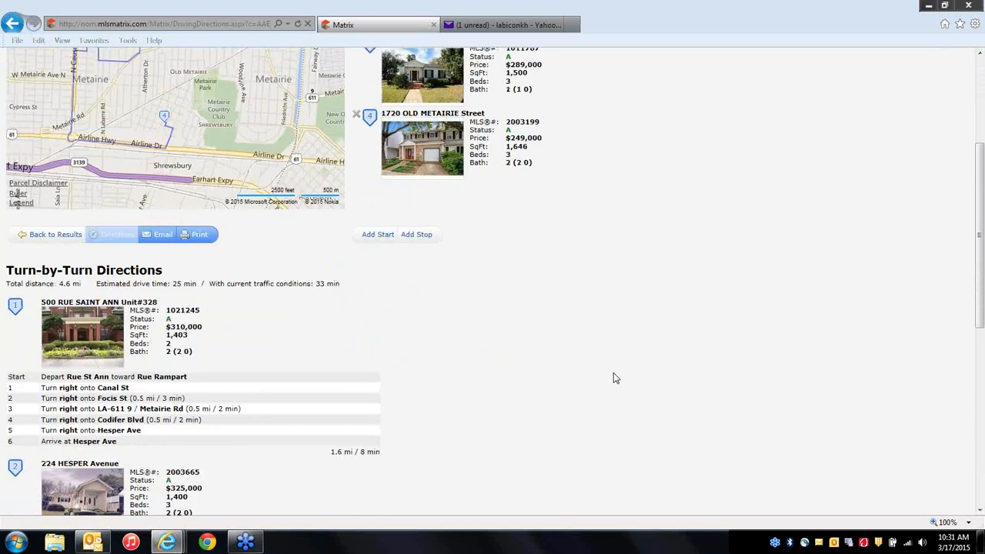
pyautogui.scroll(-5, 613, 374)
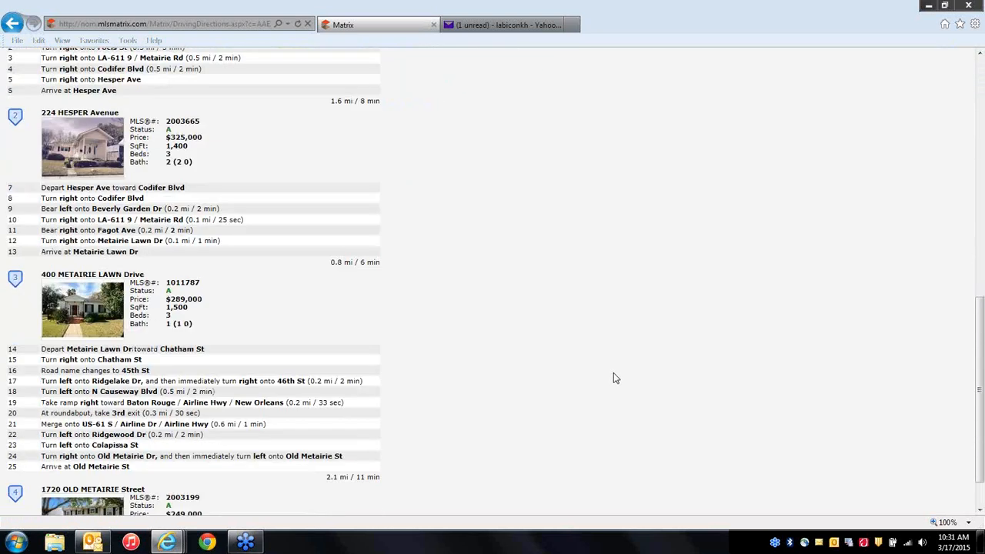
pyautogui.scroll(-2, 613, 373)
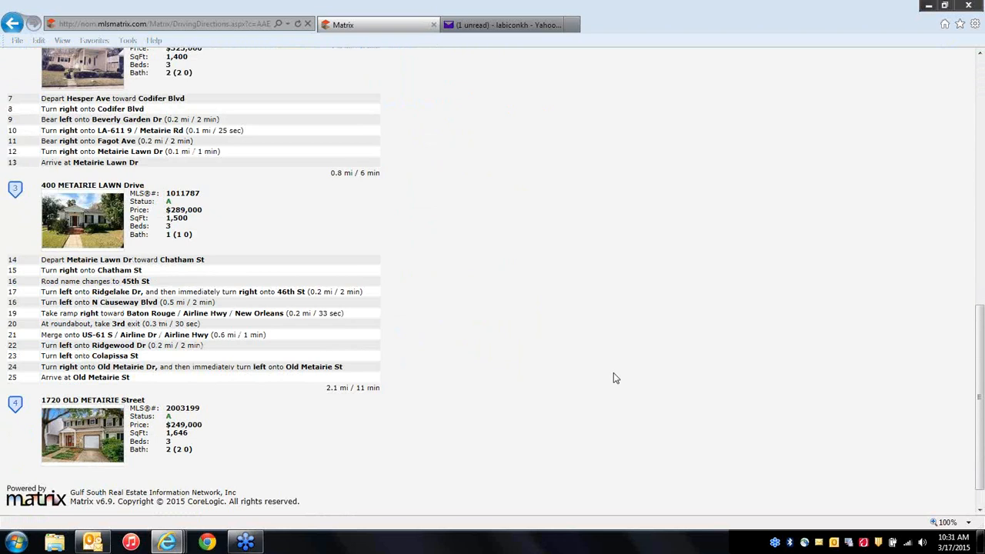
pyautogui.scroll(5, 613, 373)
pyautogui.scroll(3, 613, 372)
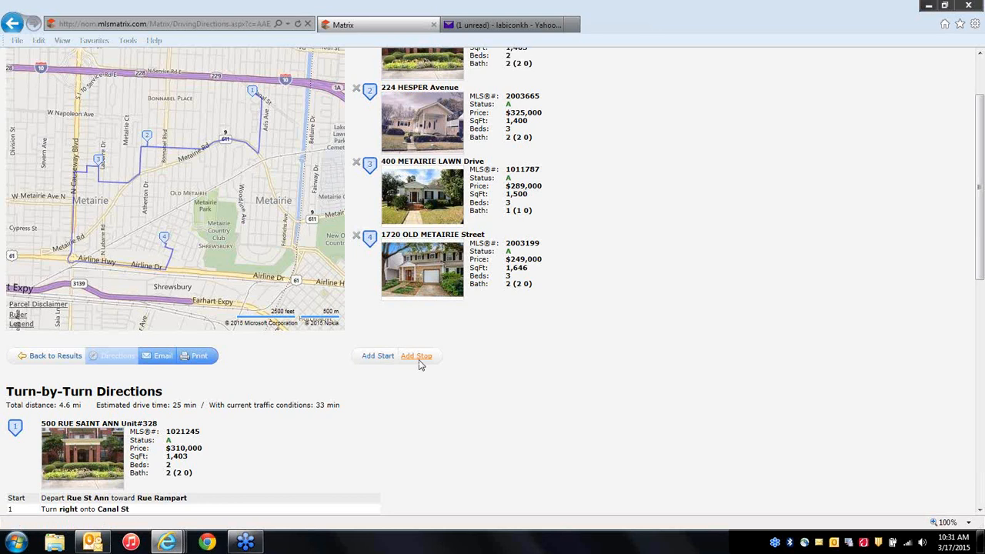
pyautogui.moveTo(519, 277); pyautogui.dragTo(520, 131)
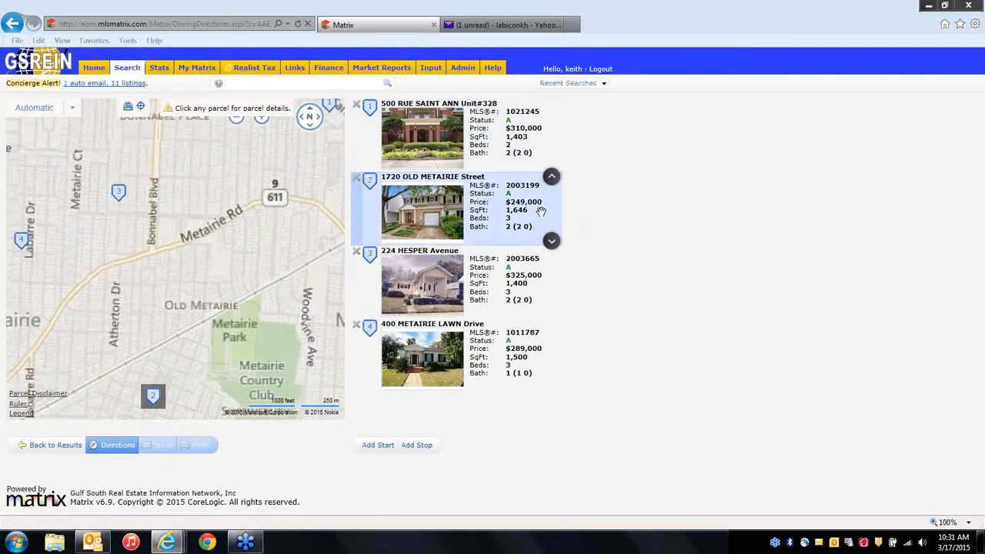
pyautogui.moveTo(510, 225); pyautogui.dragTo(501, 425)
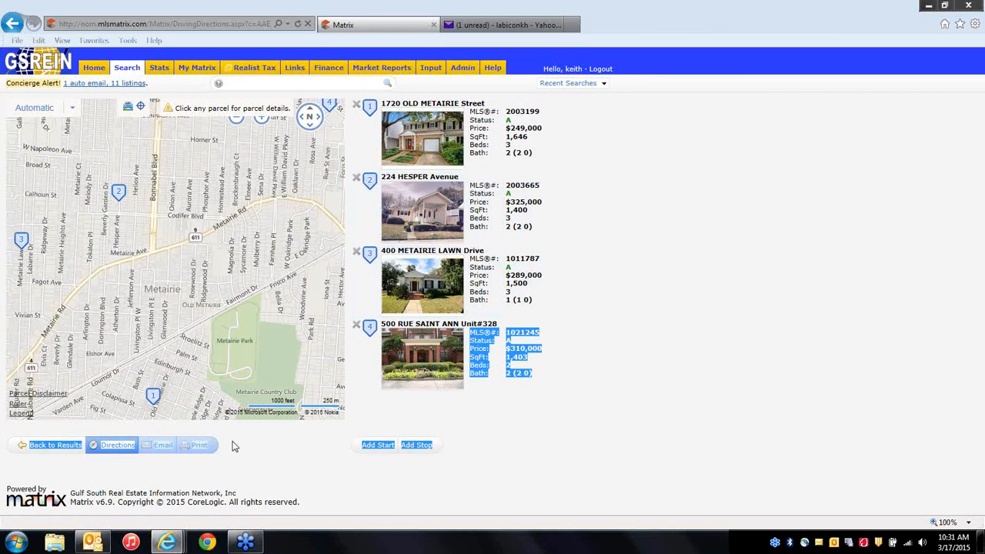
pyautogui.click(208, 480)
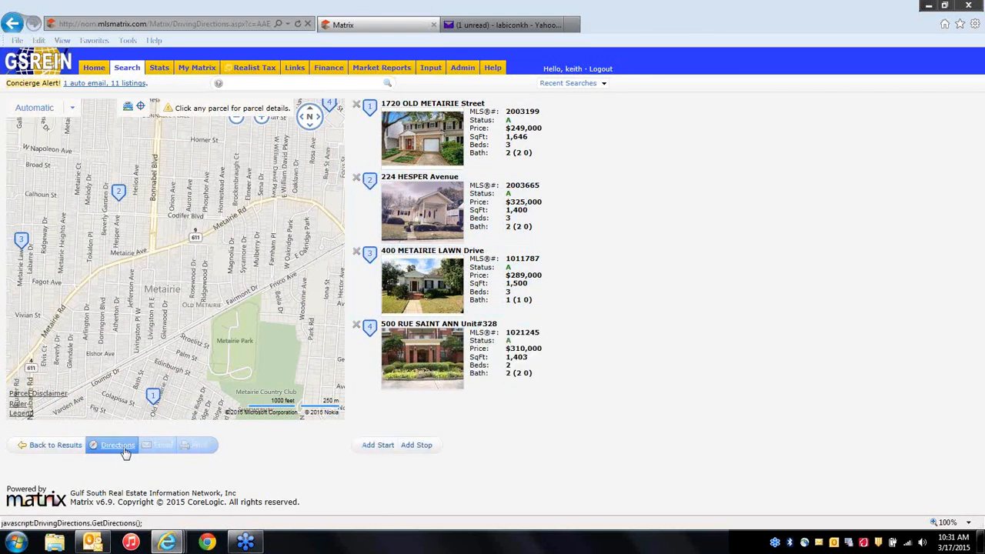
# Regenerate directions for the reordered tour and review the new 4.5 mi route.
pyautogui.click(125, 451)
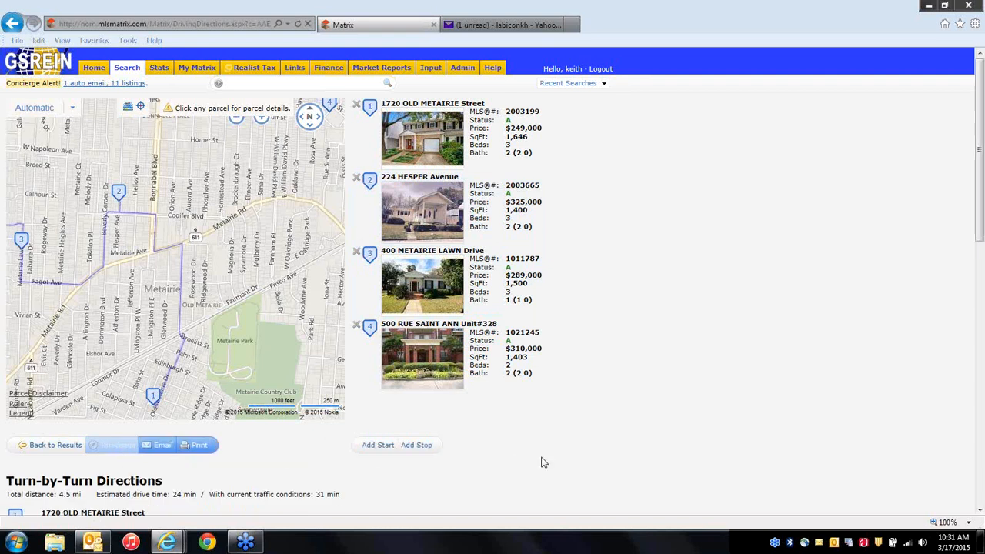
pyautogui.scroll(-5, 631, 446)
pyautogui.scroll(-1, 631, 446)
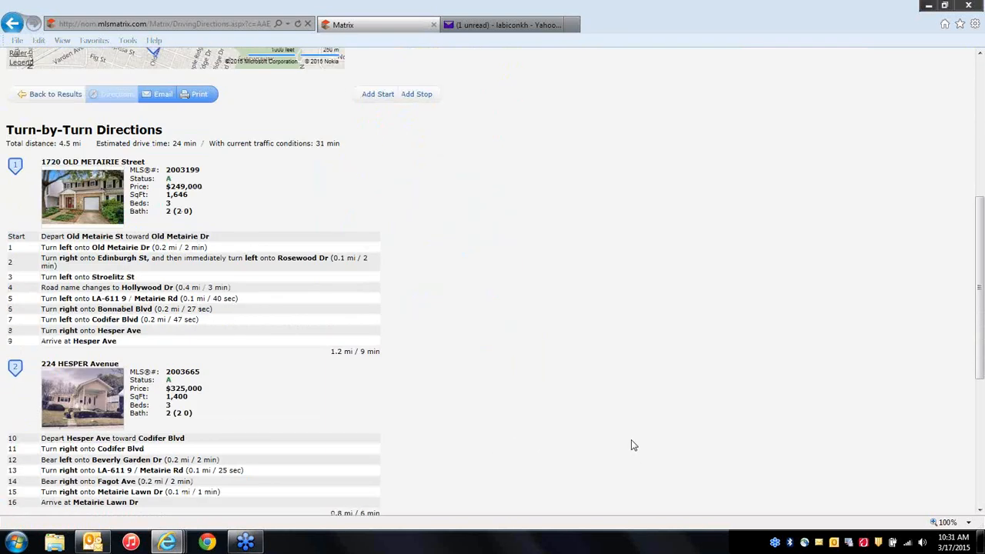
pyautogui.scroll(-3, 631, 445)
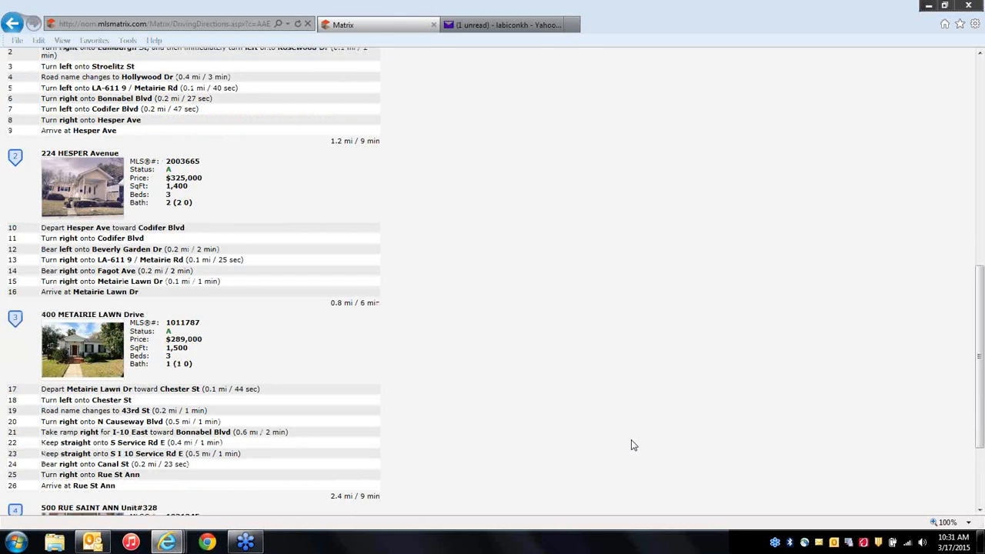
pyautogui.scroll(2, 631, 445)
pyautogui.scroll(5, 632, 445)
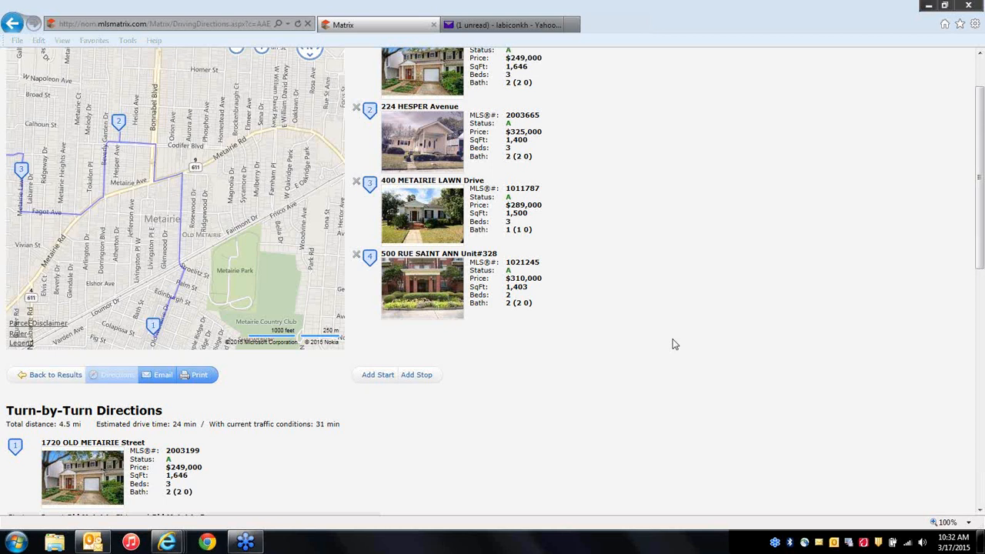
pyautogui.click(46, 376)
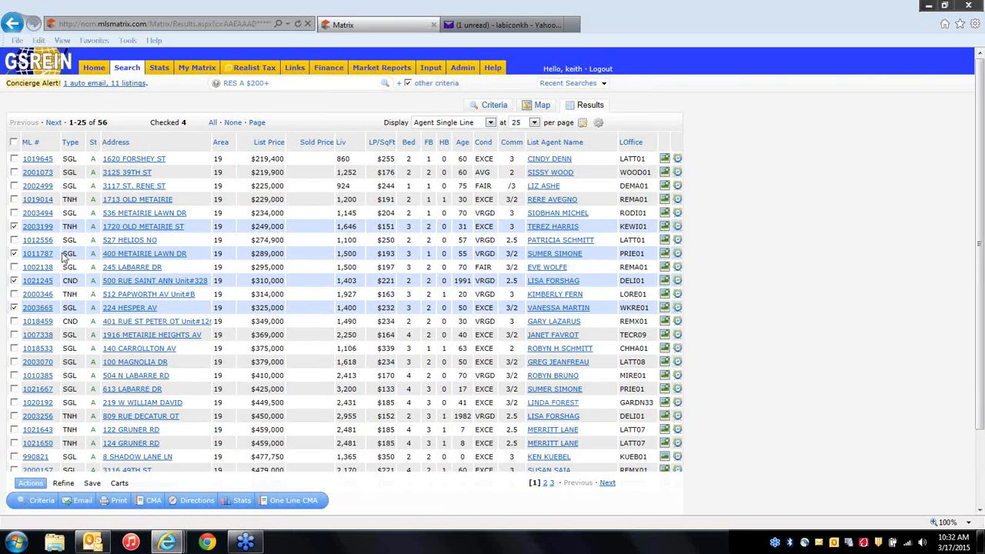
pyautogui.click(13, 199)
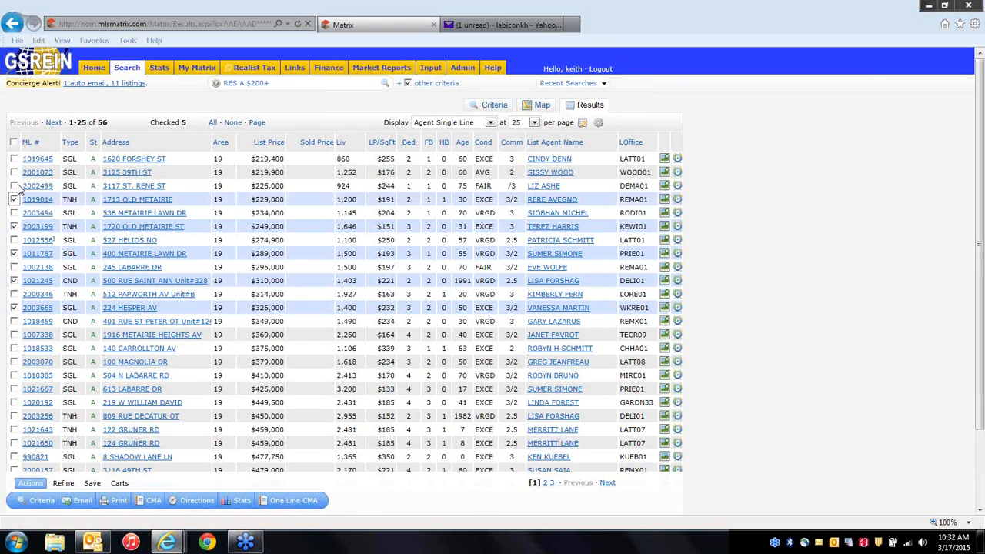
pyautogui.click(14, 172)
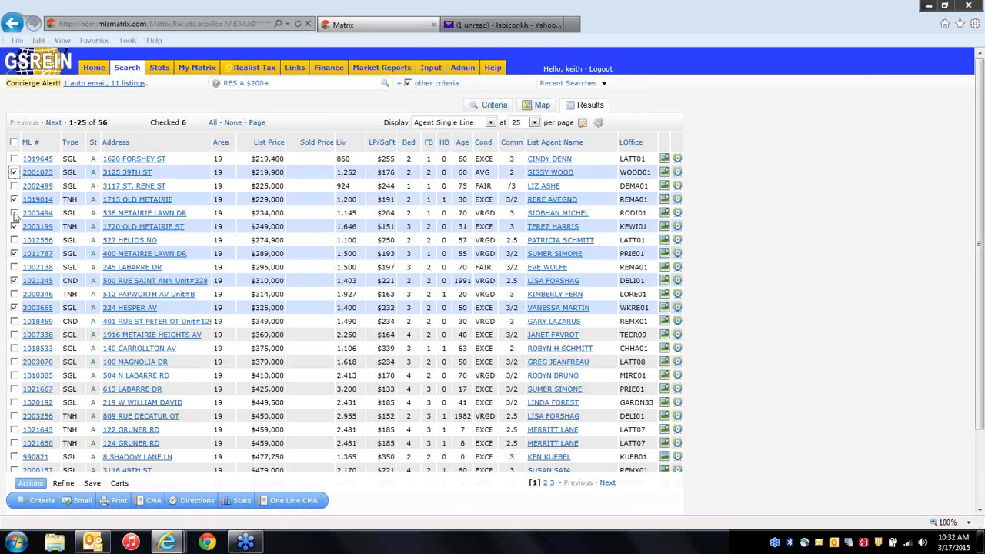
pyautogui.click(64, 484)
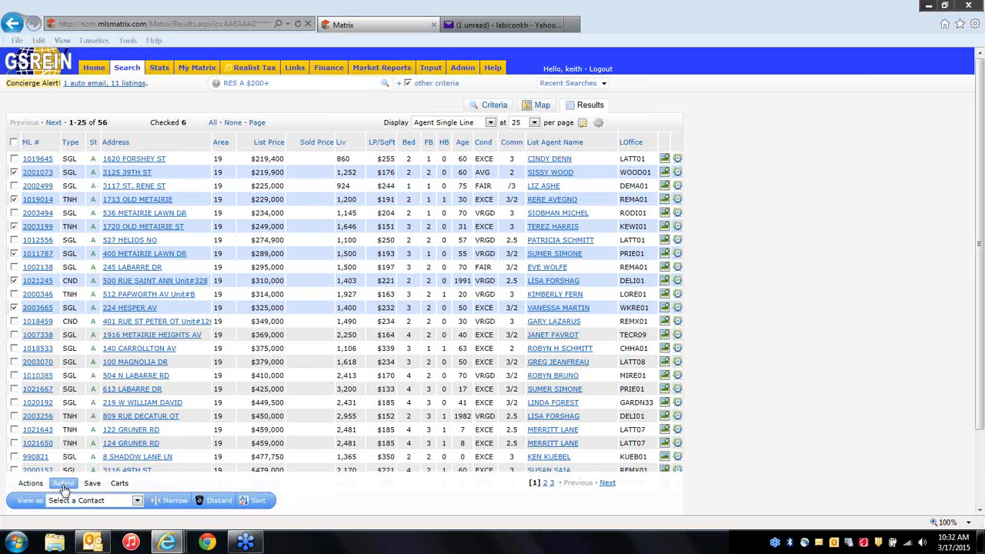
# Narrow the results to the six checked listings and view them on the map, then as a list.
pyautogui.click(174, 501)
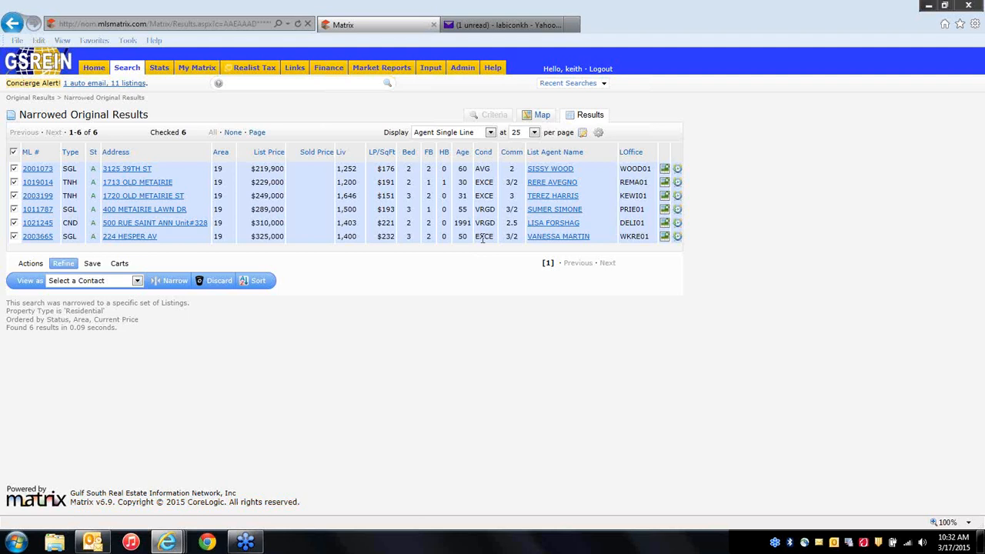
pyautogui.click(543, 117)
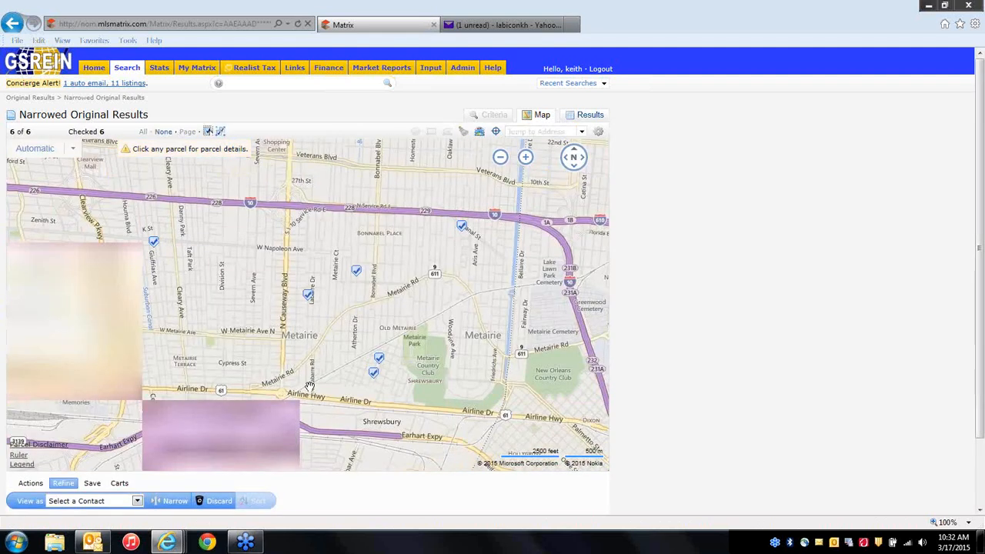
pyautogui.click(587, 117)
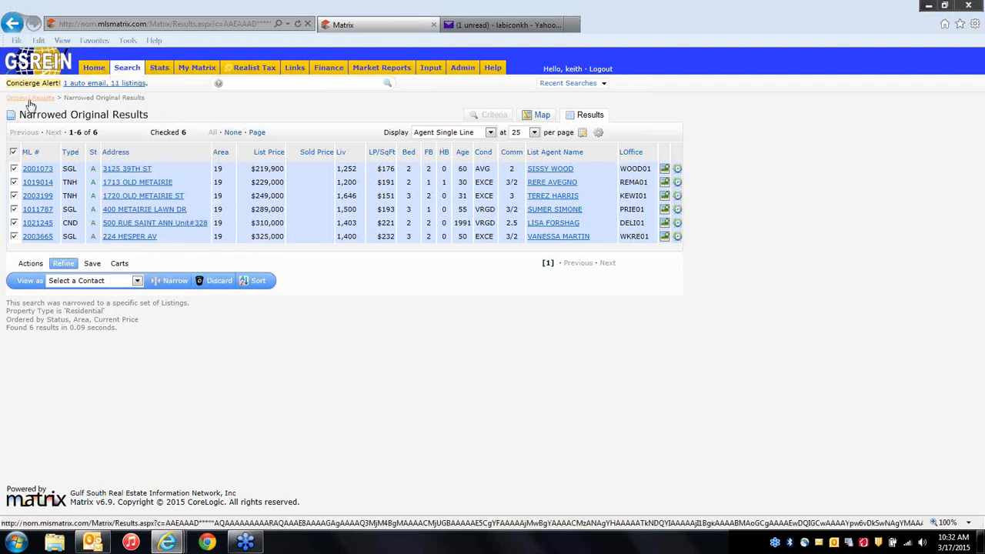
pyautogui.click(13, 25)
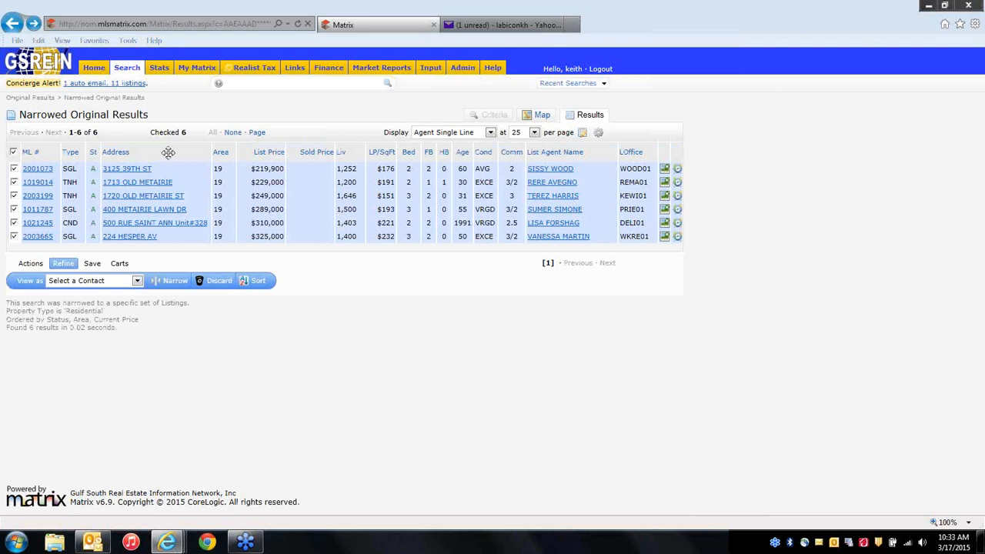
pyautogui.click(11, 23)
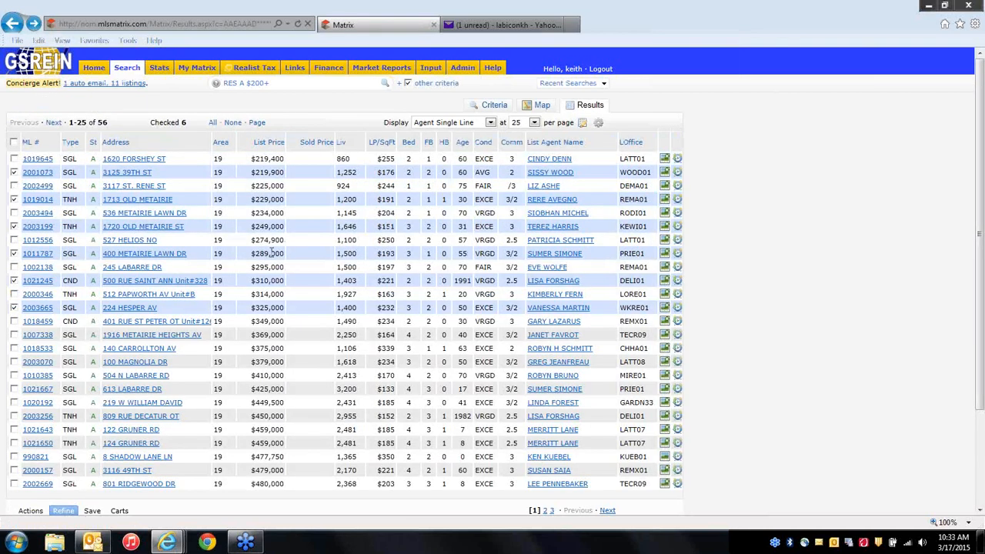
pyautogui.scroll(-2, 274, 252)
pyautogui.scroll(2, 273, 252)
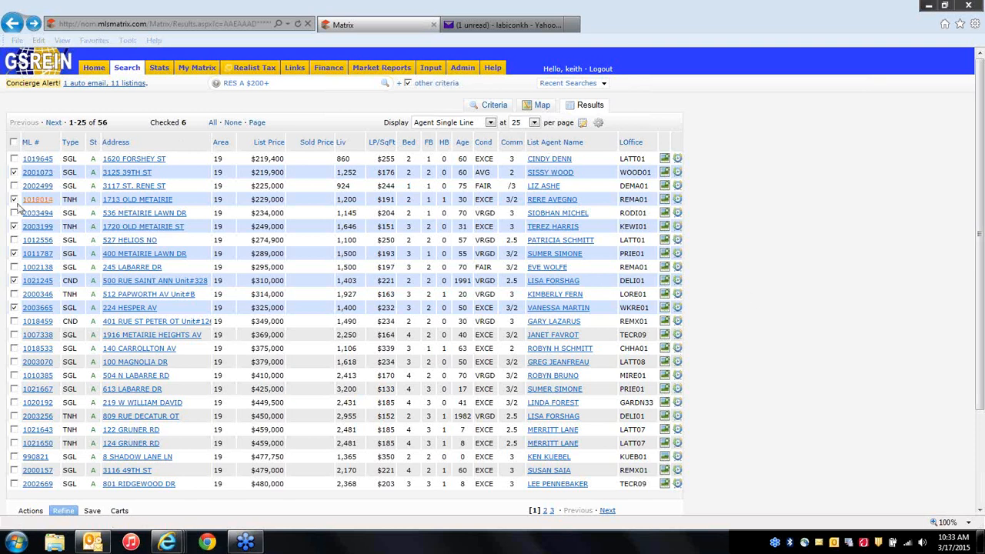
pyautogui.click(14, 279)
pyautogui.scroll(-3, 408, 514)
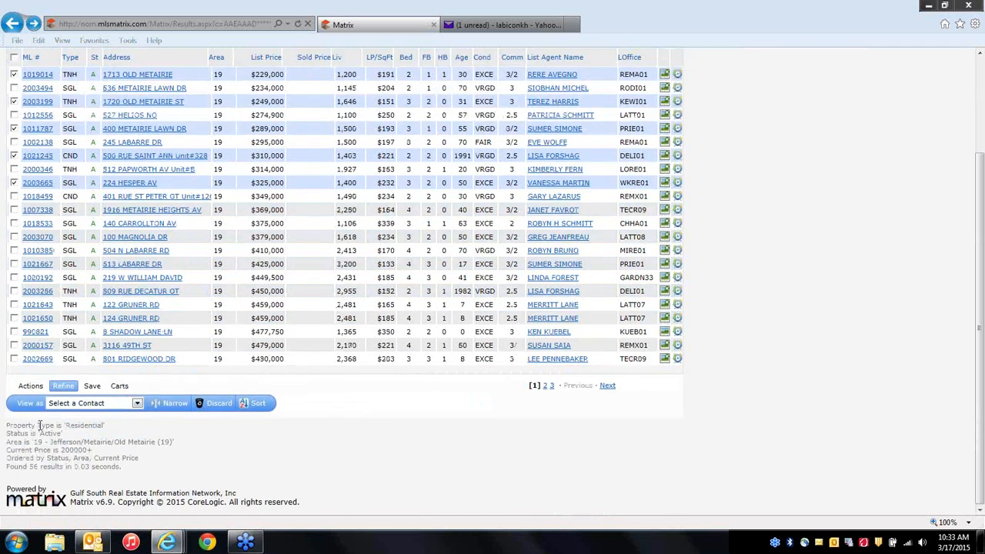
pyautogui.click(31, 386)
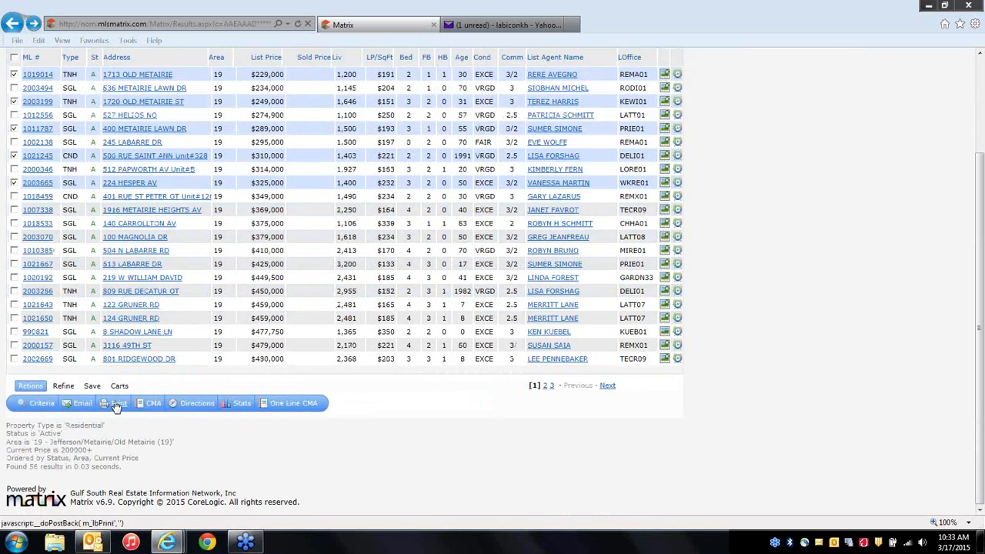
pyautogui.click(63, 387)
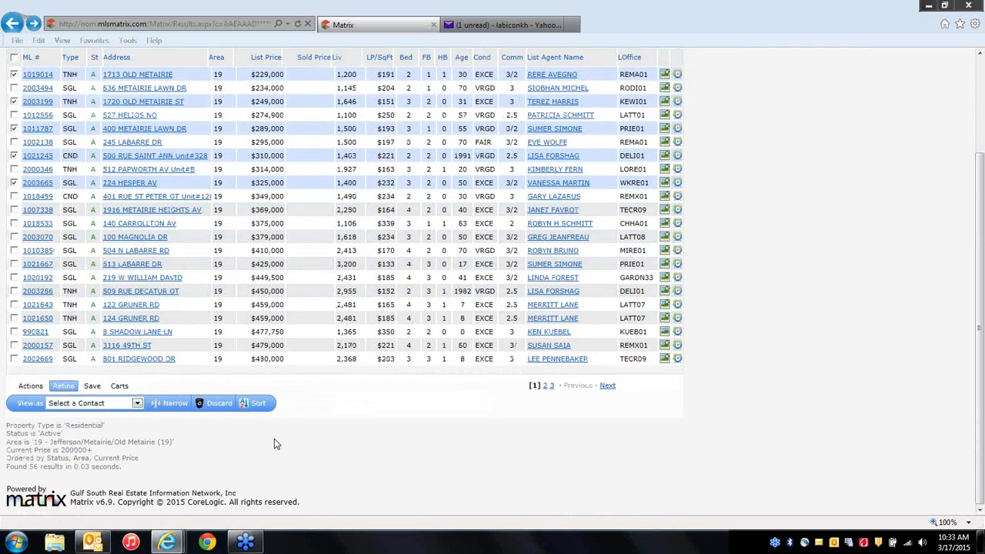
pyautogui.click(179, 404)
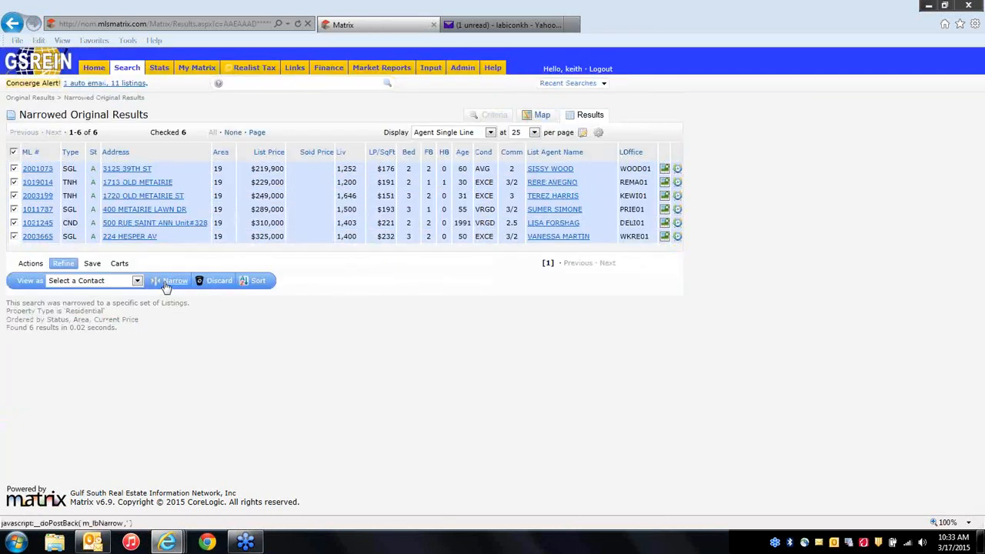
pyautogui.click(31, 263)
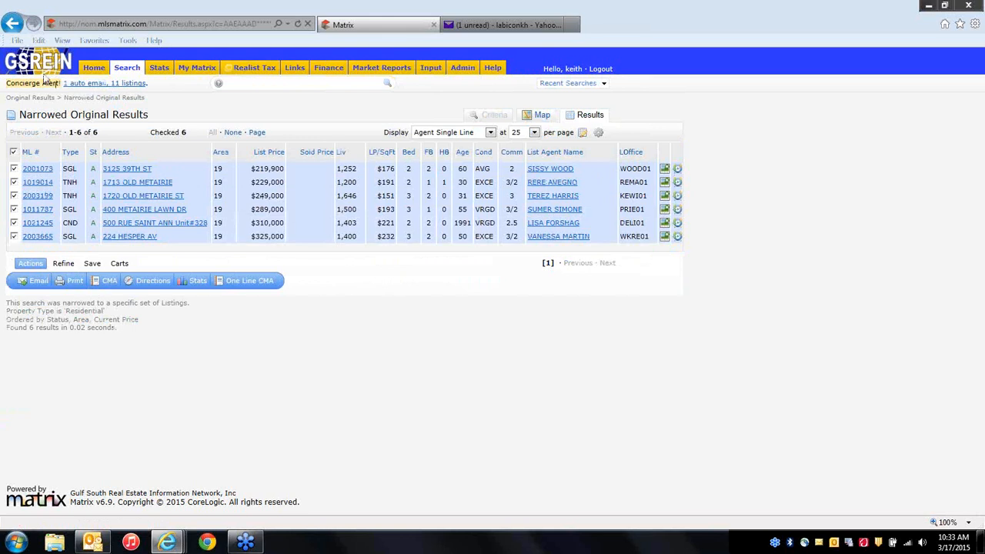
pyautogui.click(14, 25)
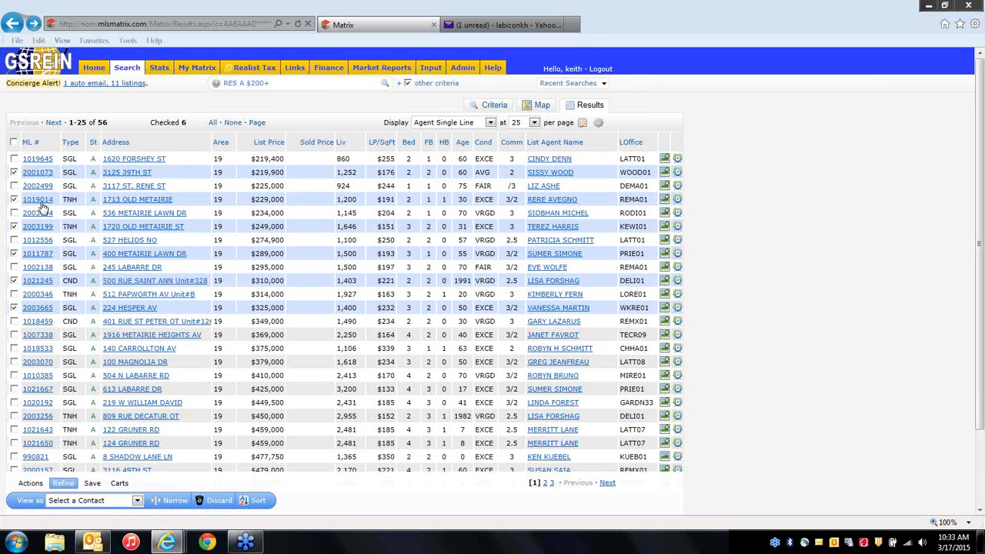
pyautogui.click(14, 280)
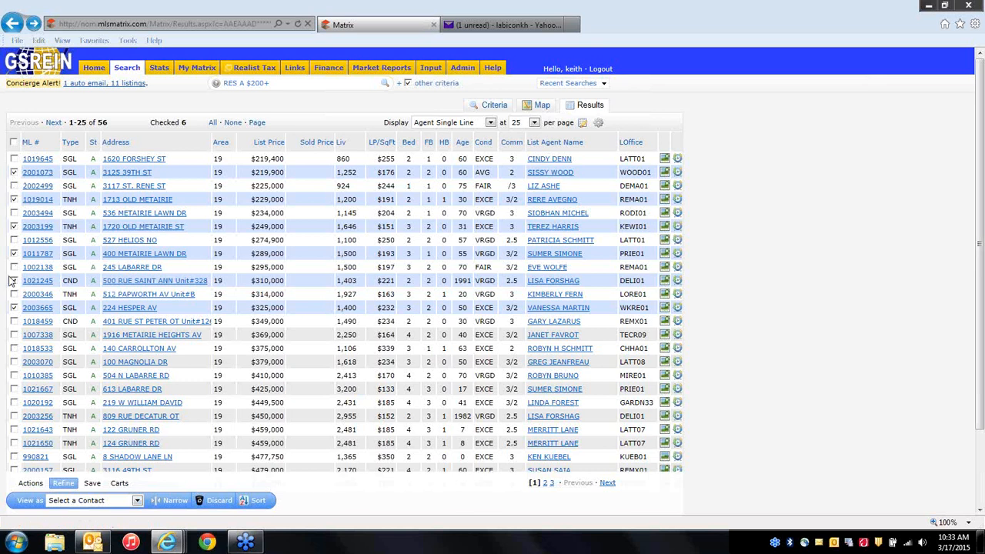
pyautogui.click(32, 483)
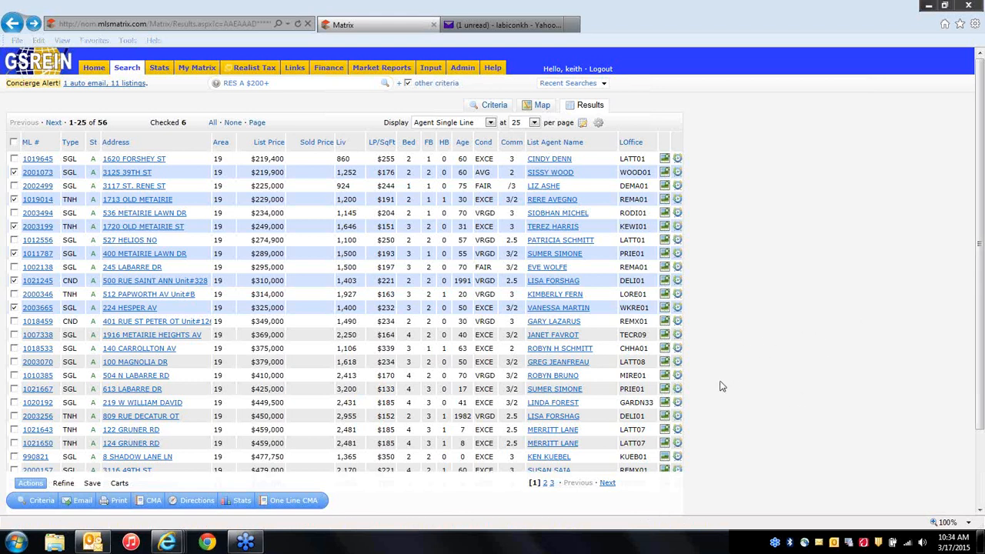
pyautogui.doubleClick(128, 97)
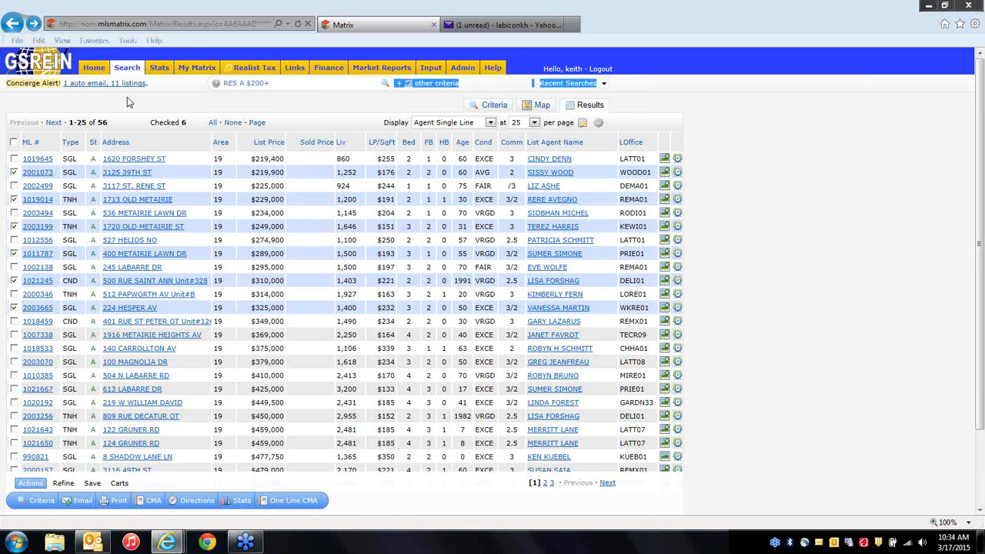
pyautogui.click(65, 483)
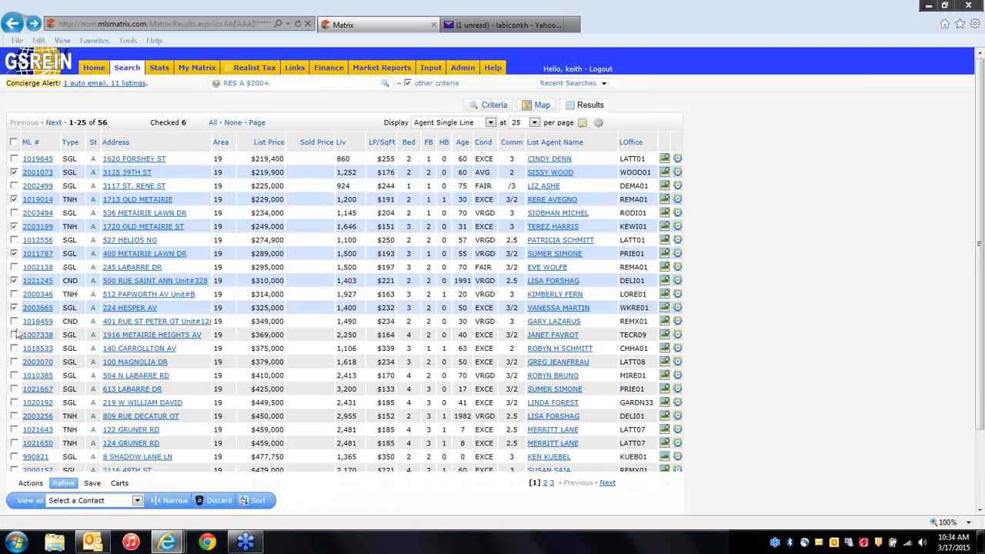
# Discard the six checked listings, then check 1018459, 1018533, 1010385, 1020192 and 1021650.
pyautogui.click(217, 503)
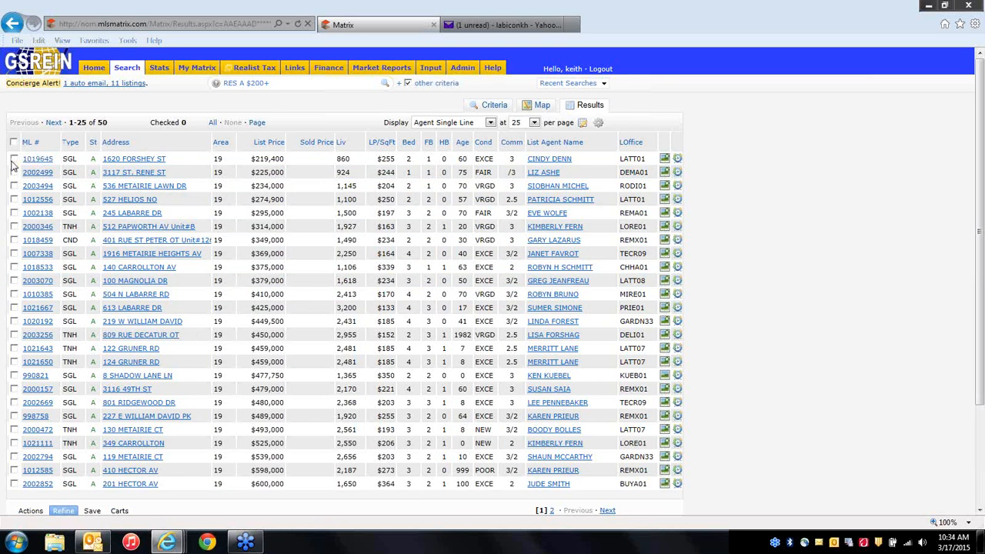
pyautogui.click(14, 241)
pyautogui.click(14, 267)
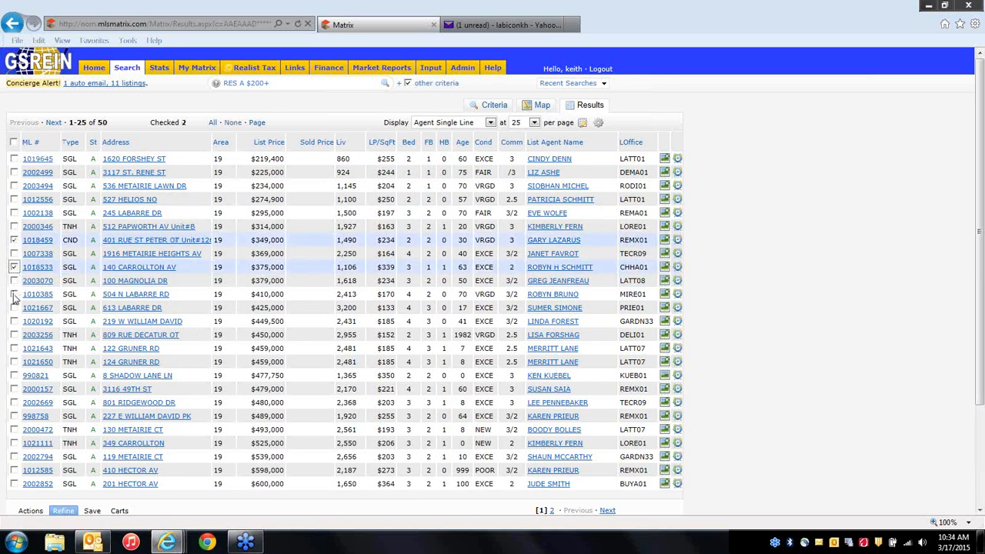
pyautogui.click(14, 294)
pyautogui.click(14, 321)
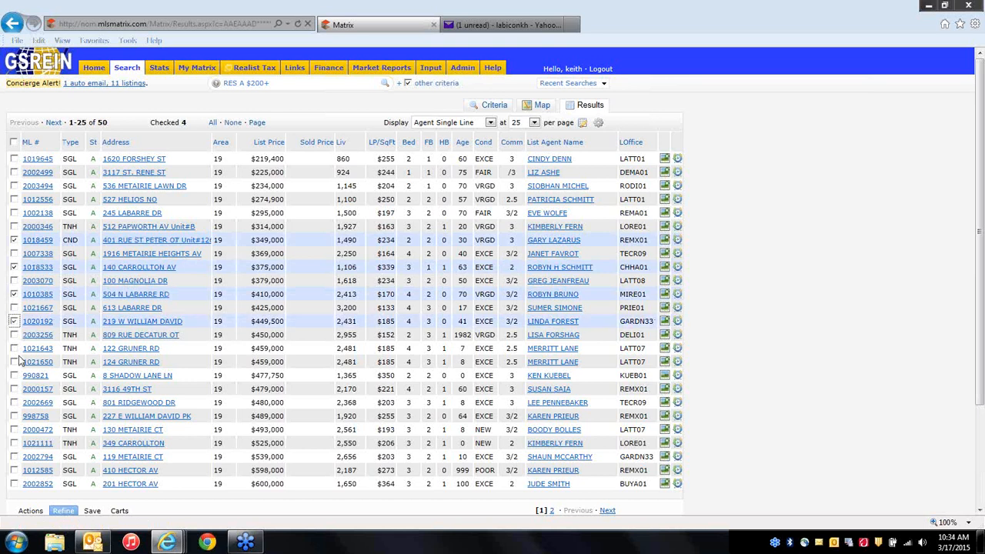
pyautogui.click(14, 362)
pyautogui.scroll(-2, 204, 514)
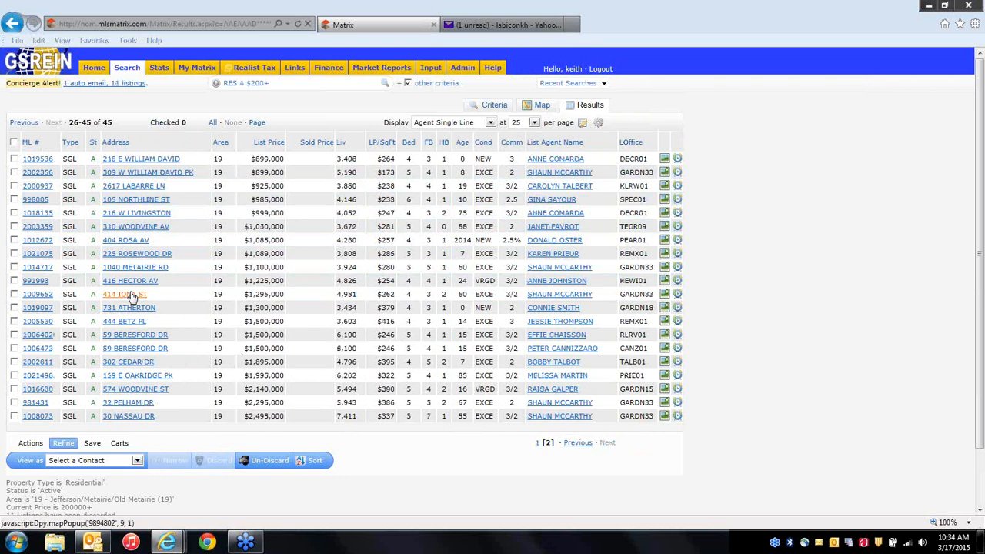
# Check 991998, 1005530 and 1006473, then un-discard to restore all listings to the results.
pyautogui.click(14, 281)
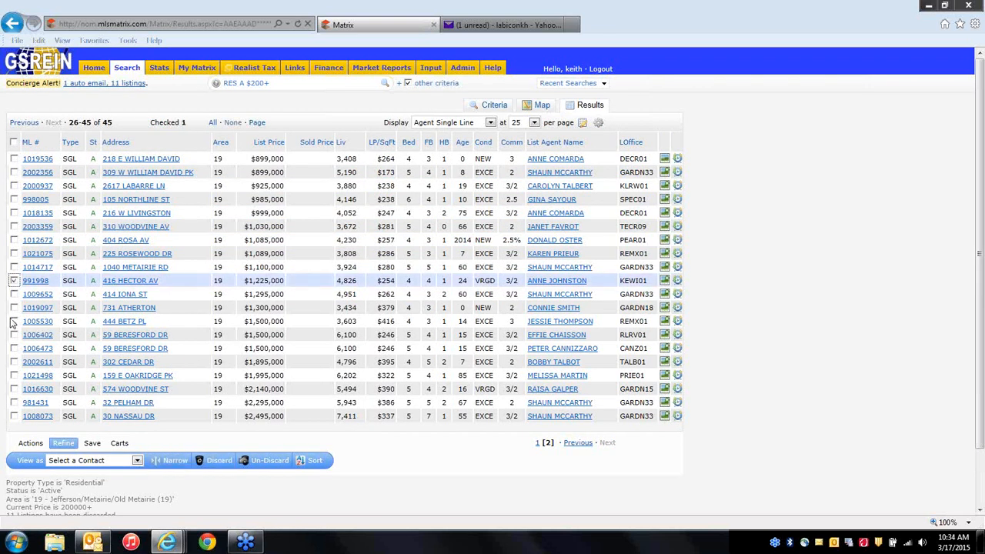
pyautogui.click(13, 321)
pyautogui.click(14, 349)
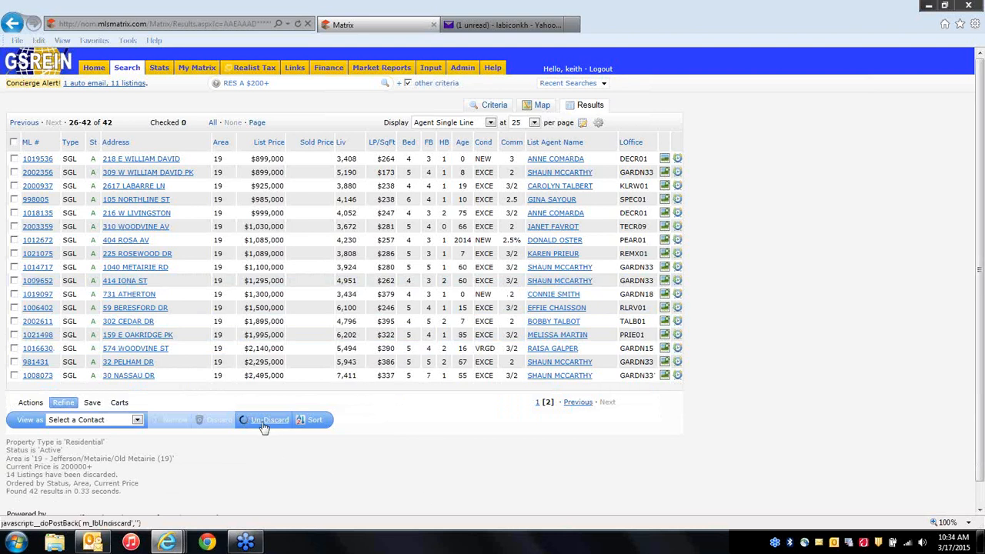
pyautogui.click(262, 421)
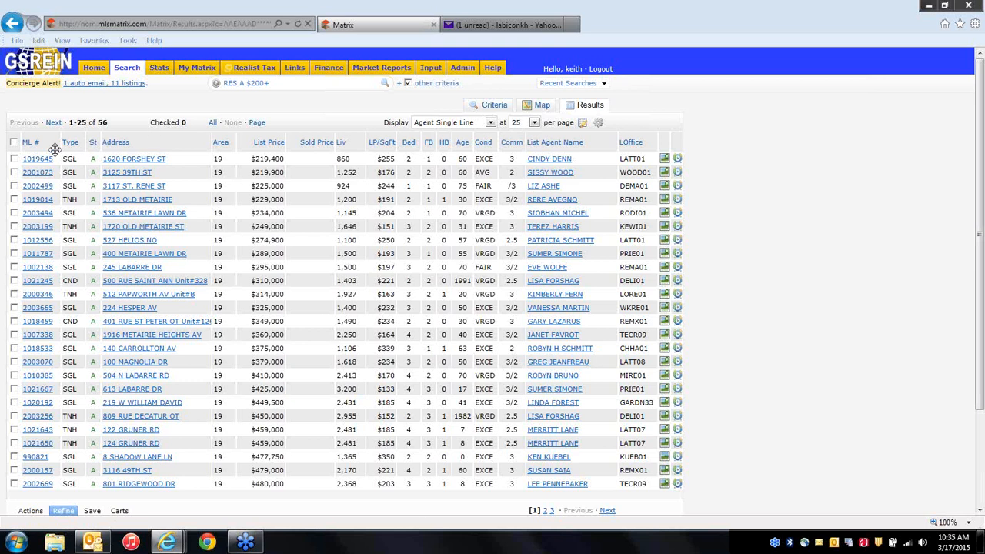
# Check every listing on the current page with the header Check/Uncheck All box, then go to the next page.
pyautogui.moveTo(87, 122); pyautogui.dragTo(67, 119)
pyautogui.click(109, 121)
pyautogui.click(14, 143)
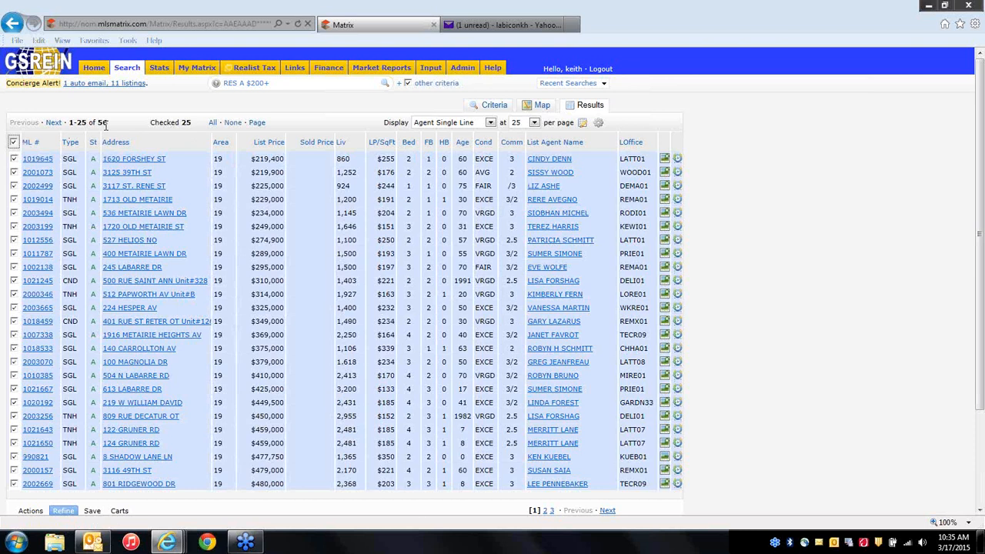
pyautogui.click(53, 123)
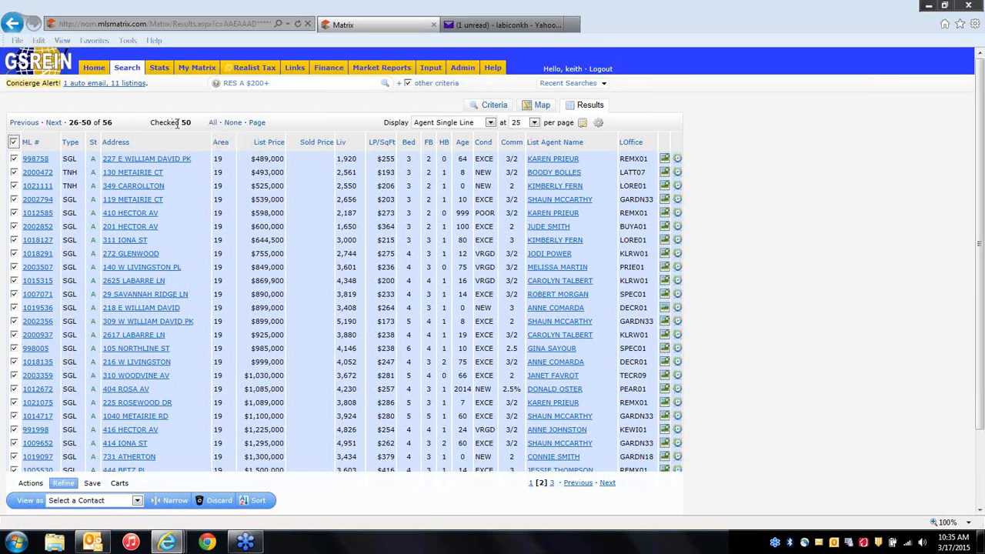
# Toggle the All, None and Page selections, ending with All so all 56 listings are checked.
pyautogui.click(213, 123)
pyautogui.click(233, 123)
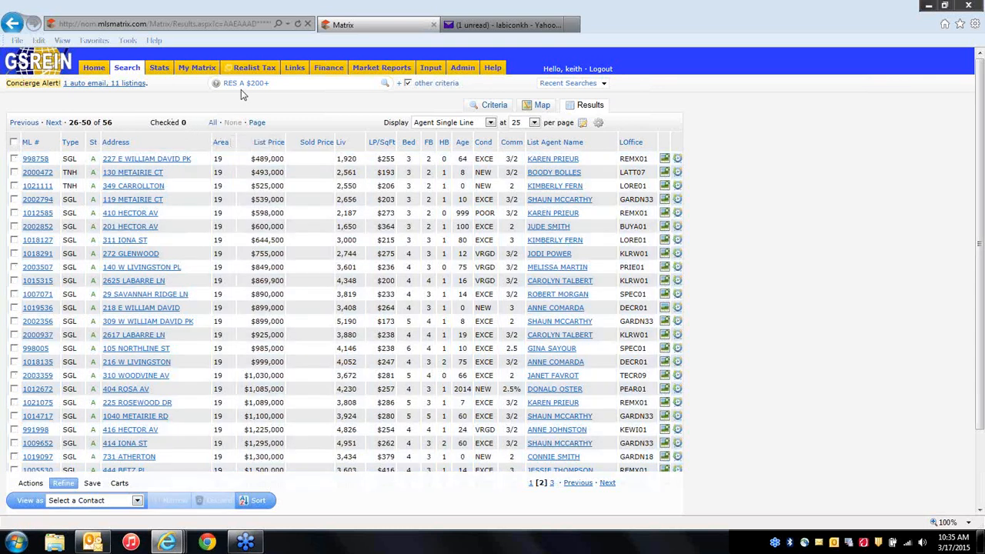
pyautogui.click(212, 122)
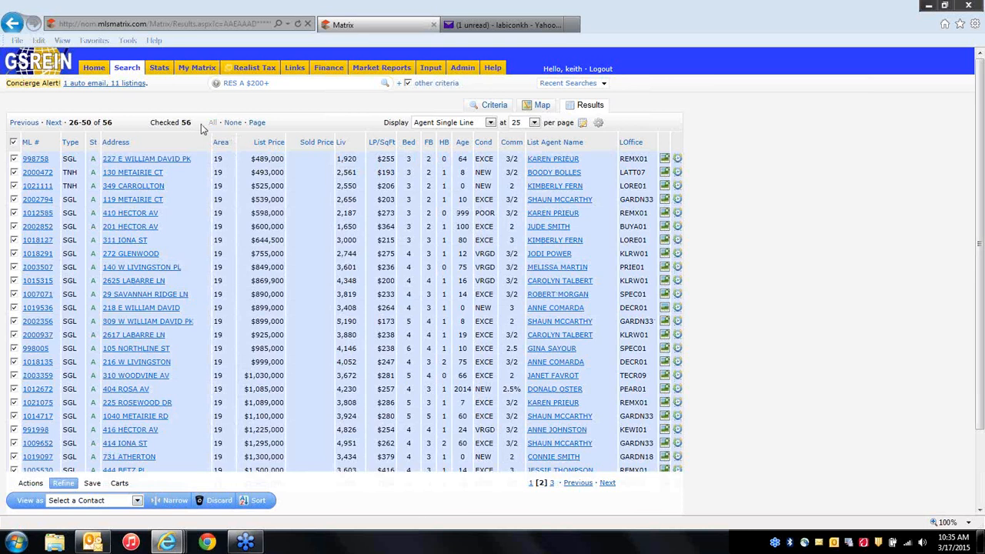
pyautogui.click(233, 122)
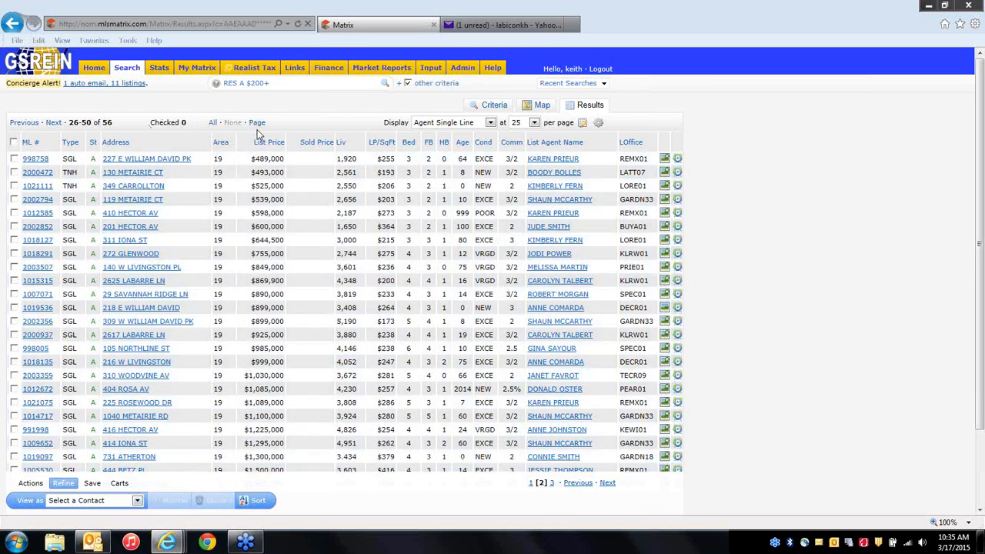
pyautogui.click(258, 123)
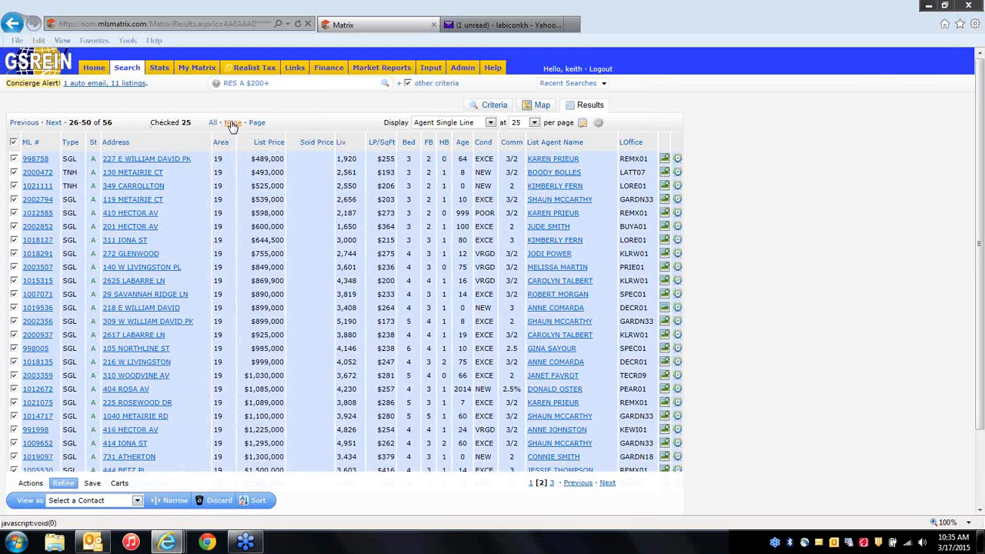
pyautogui.click(232, 122)
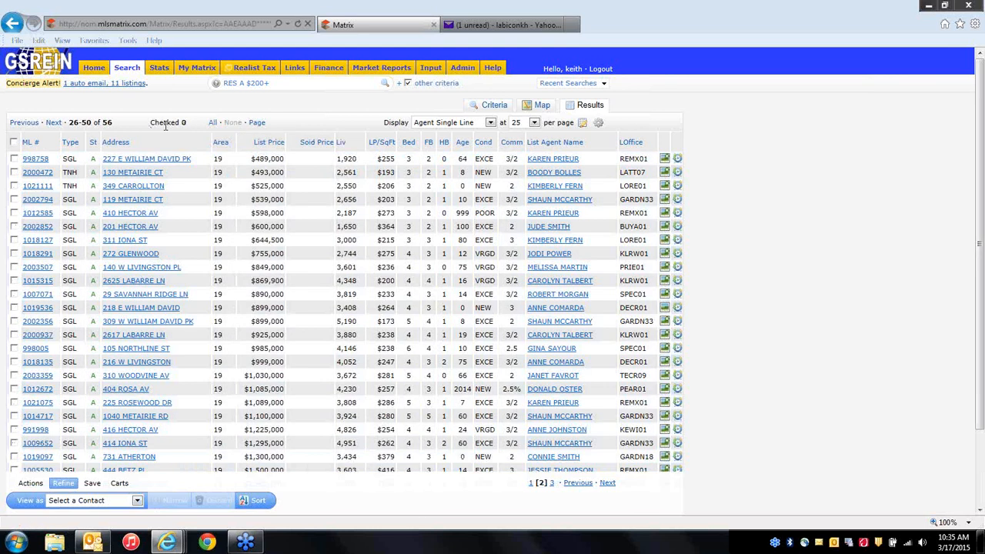
pyautogui.click(213, 122)
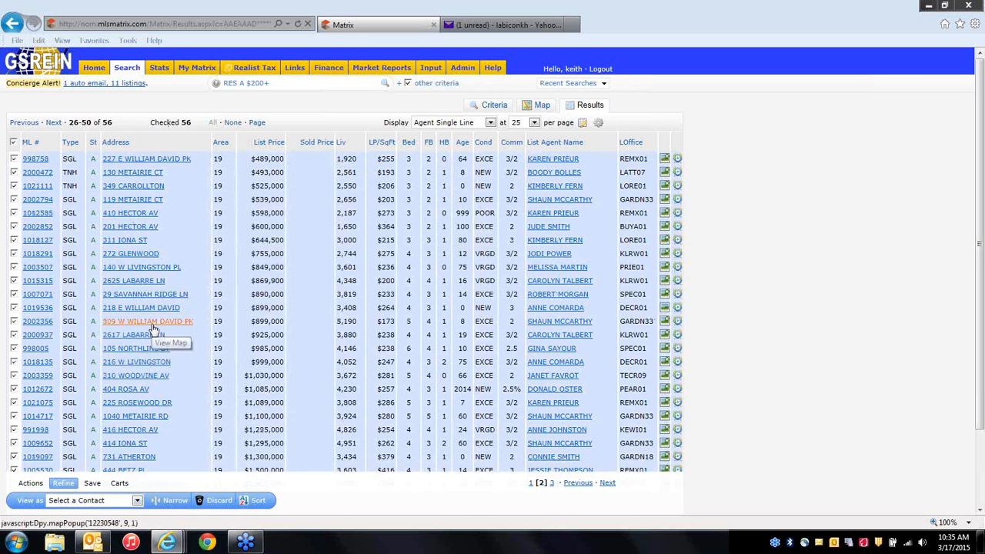
# For the 56 listings, compare the 1004MC Market Conditions Detail/Summary and 3-Up Comparison formats, then go back to results.
pyautogui.click(30, 483)
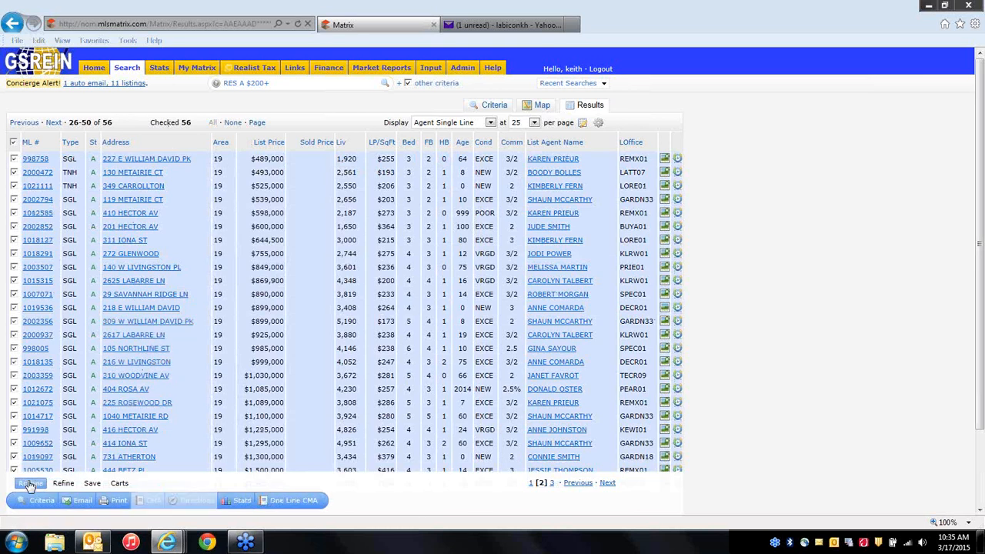
pyautogui.click(118, 501)
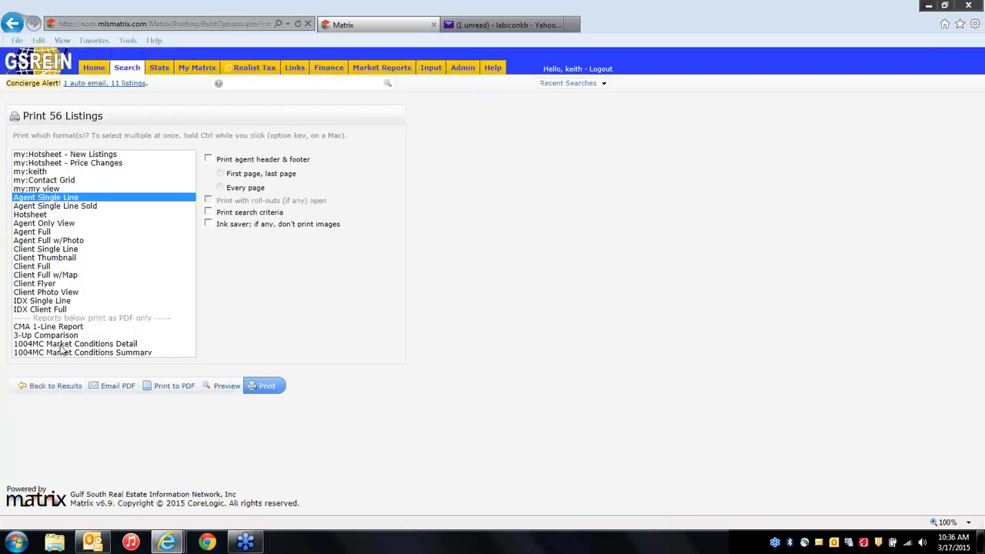
pyautogui.click(66, 344)
pyautogui.click(63, 352)
pyautogui.click(64, 344)
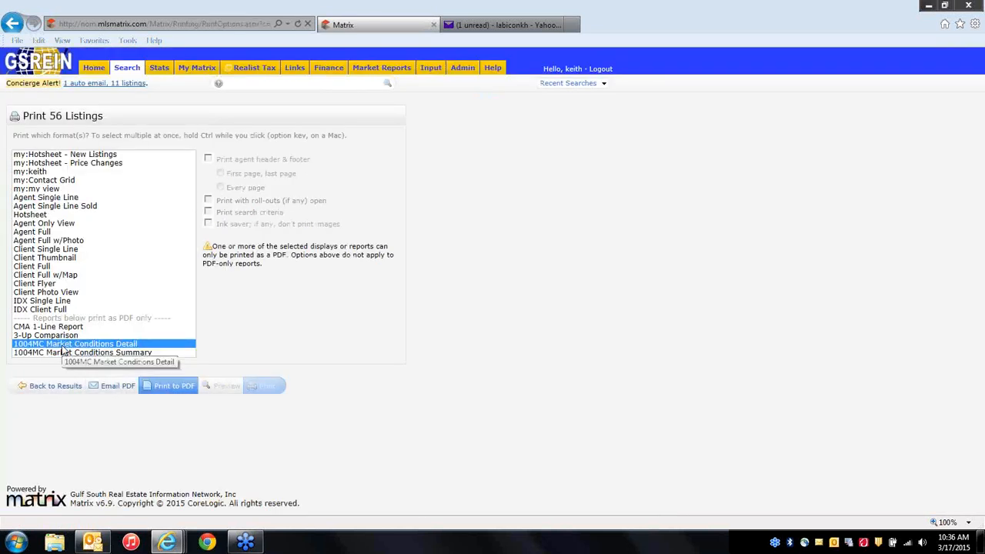
pyautogui.click(121, 355)
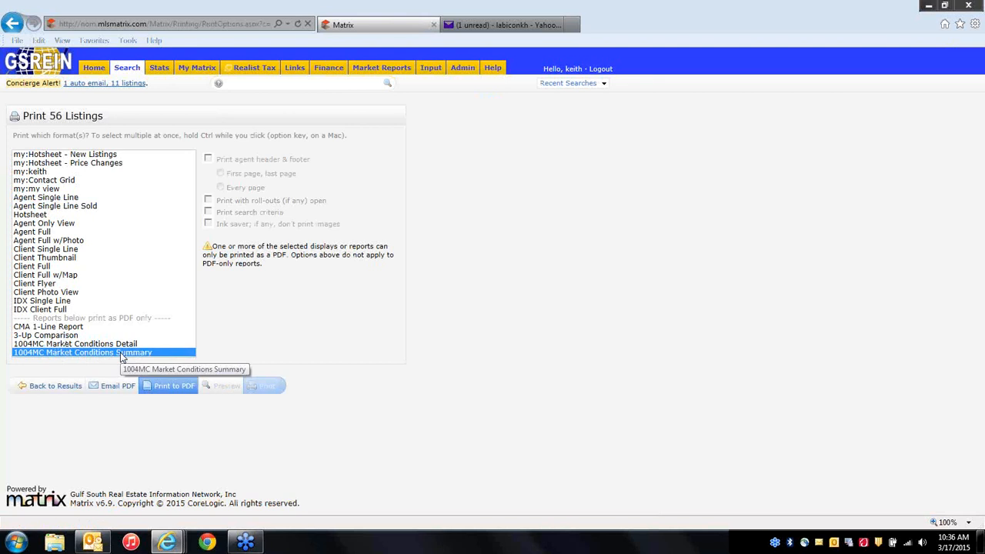
pyautogui.click(122, 346)
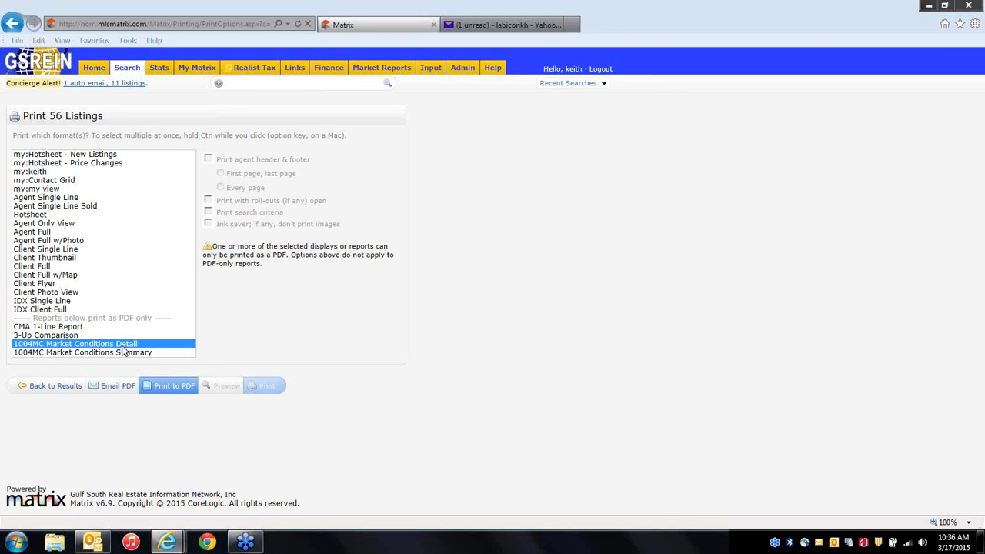
pyautogui.click(134, 354)
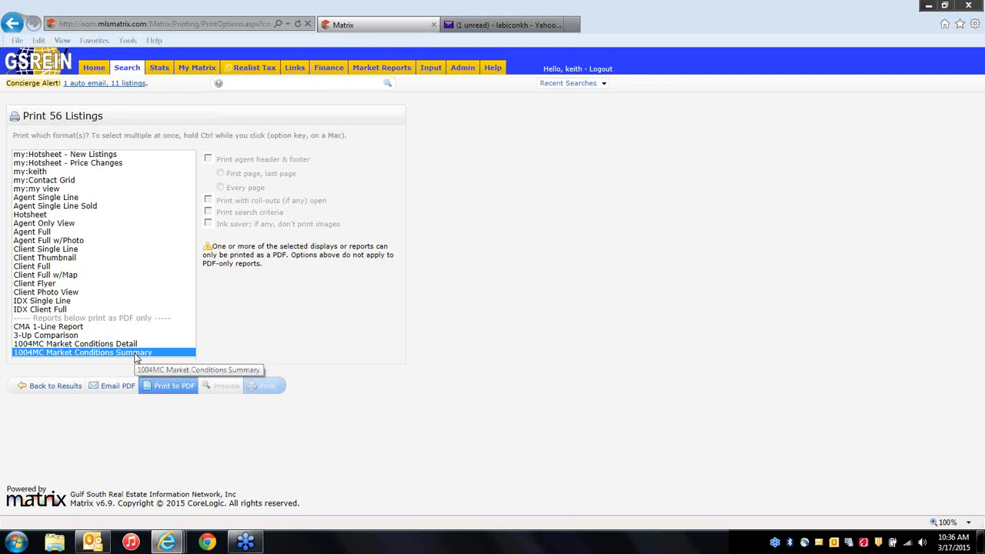
pyautogui.click(129, 343)
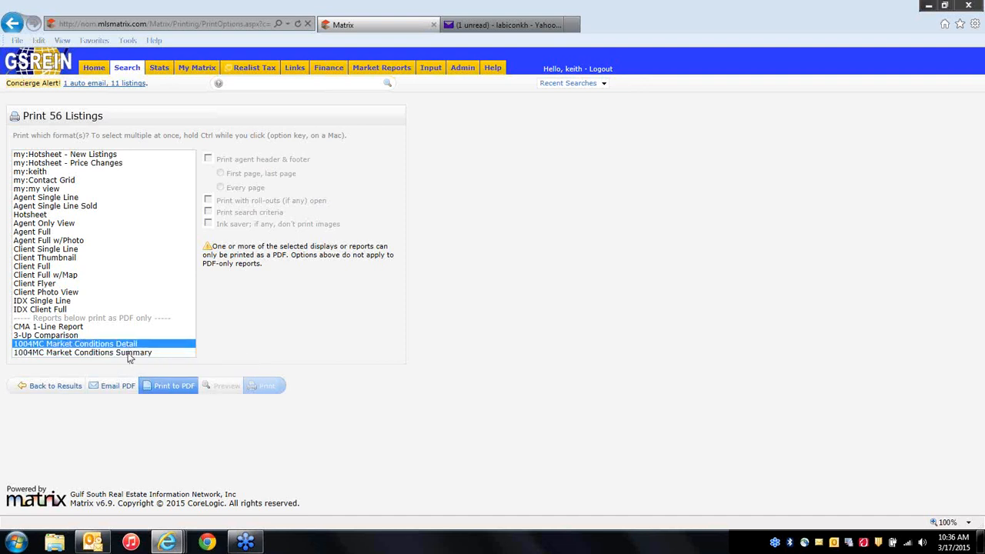
pyautogui.click(127, 352)
pyautogui.click(127, 344)
pyautogui.click(27, 336)
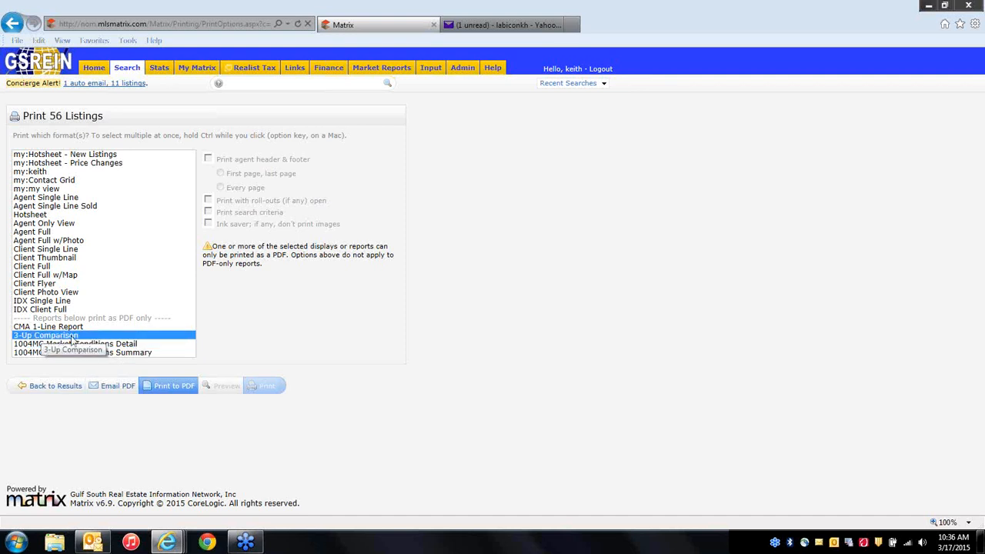
pyautogui.click(60, 387)
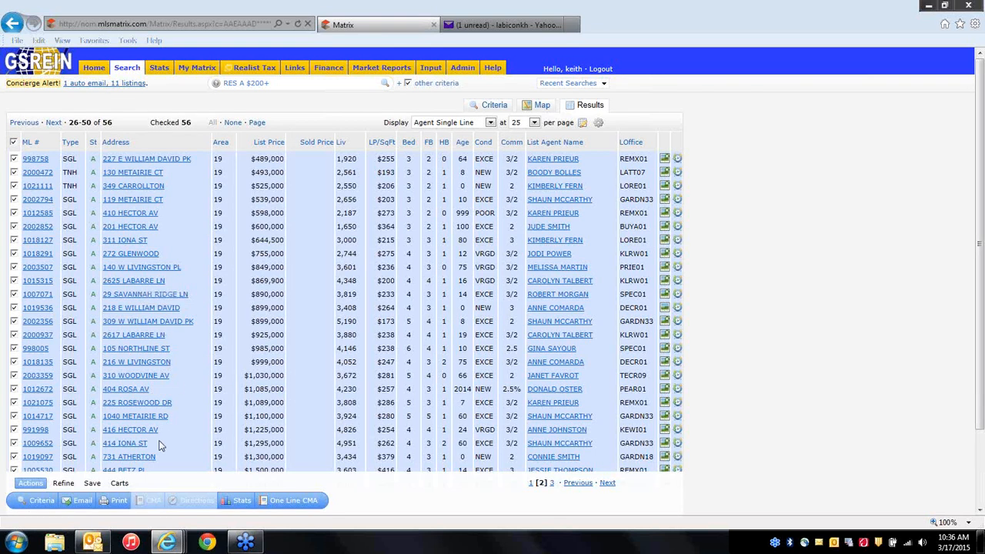
# Print the 56 checked listings to PDF in the 3-Up Comparison format.
pyautogui.click(119, 504)
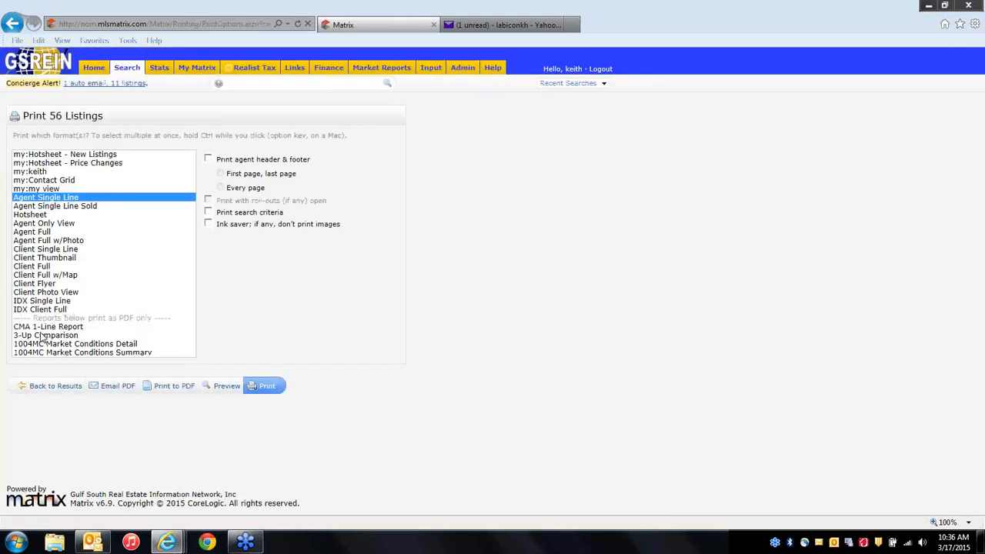
pyautogui.click(44, 336)
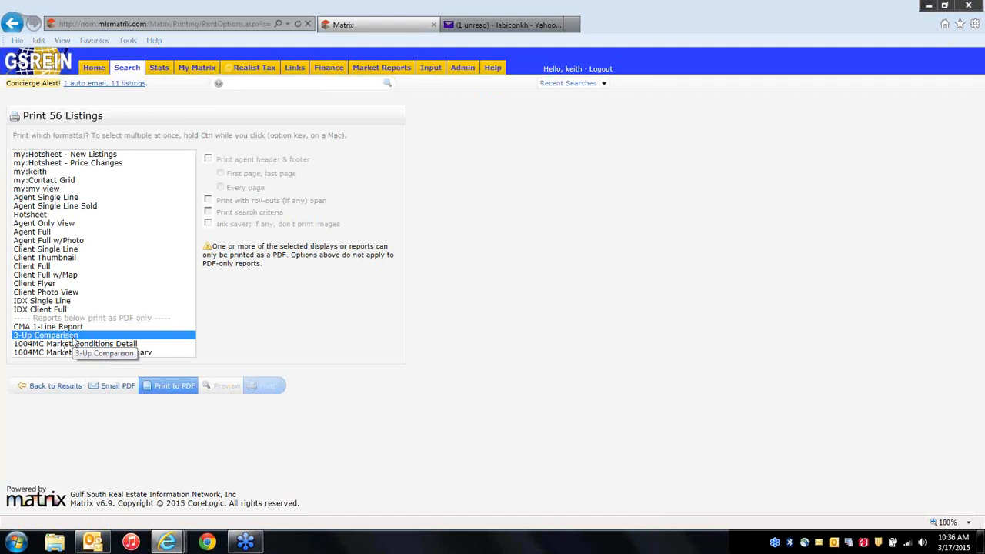
pyautogui.click(176, 389)
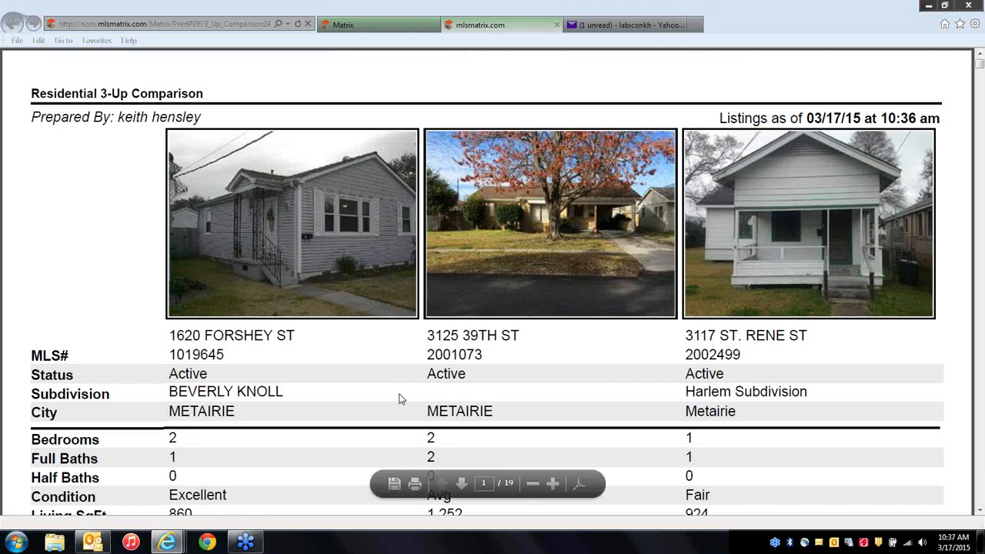
# Zoom out and scroll through the first pages of the 19-page 3-Up Comparison PDF.
pyautogui.click(533, 484)
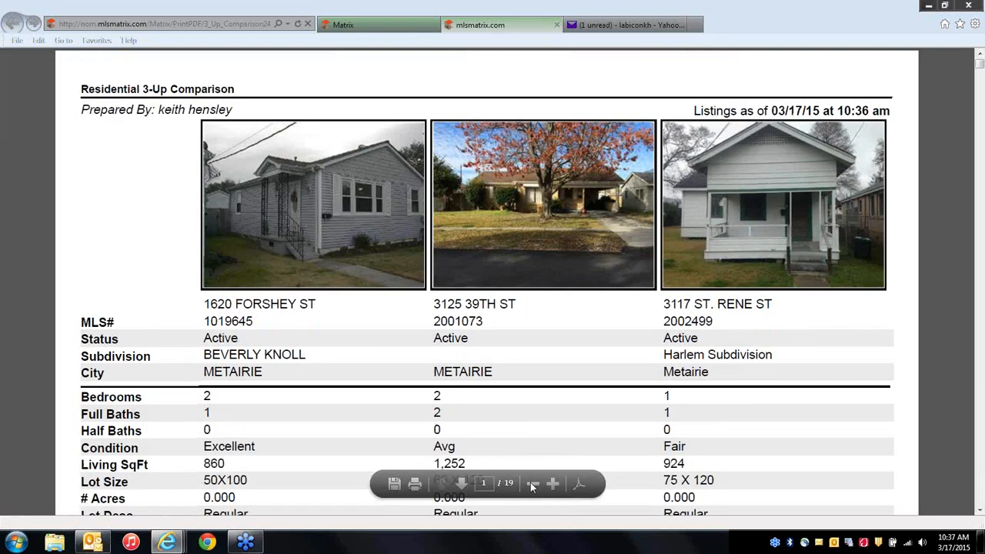
pyautogui.click(533, 483)
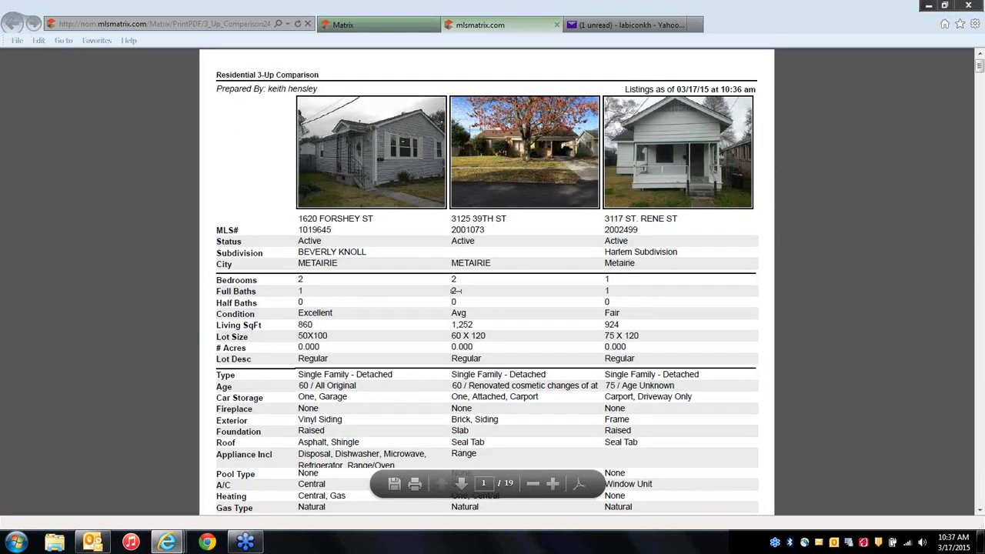
pyautogui.scroll(-5, 454, 290)
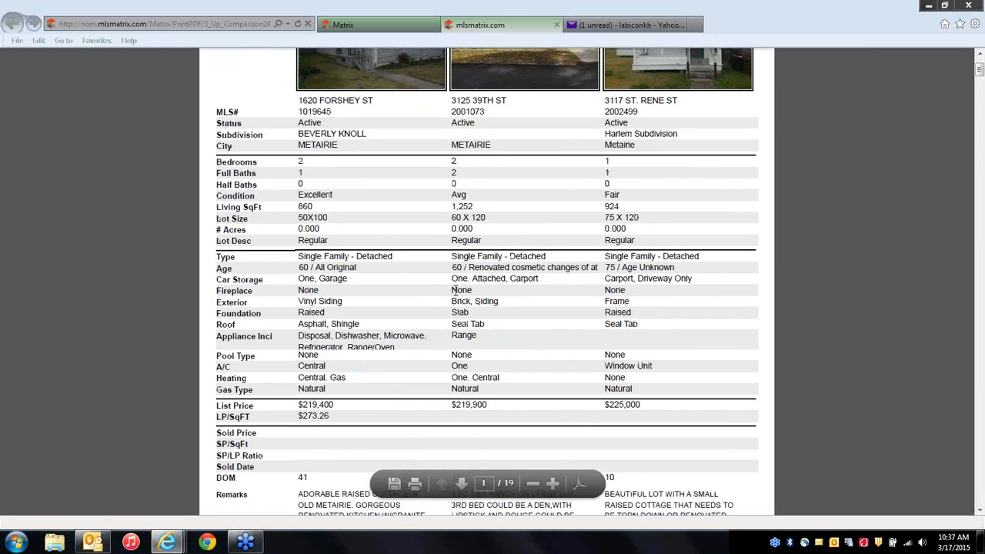
pyautogui.scroll(-10, 454, 293)
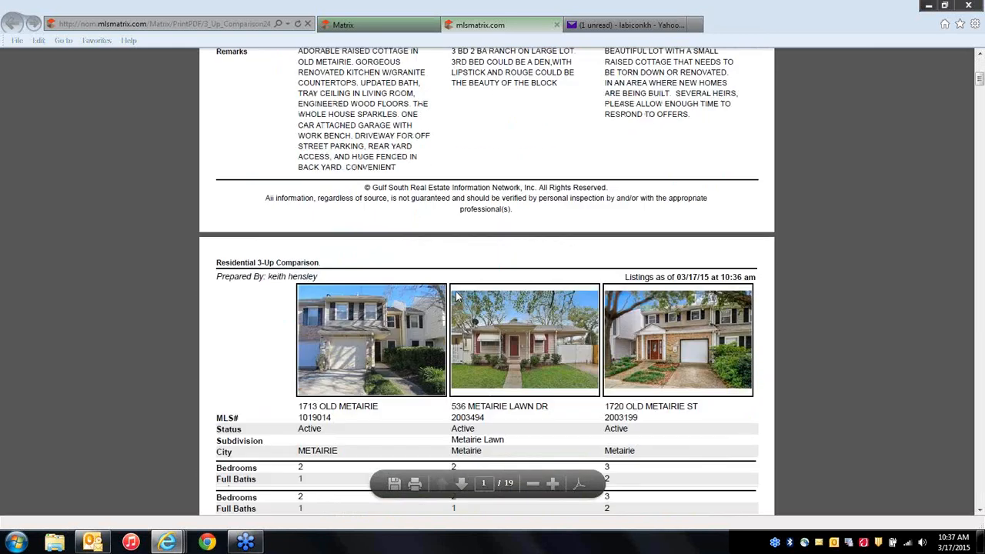
pyautogui.scroll(-11, 454, 290)
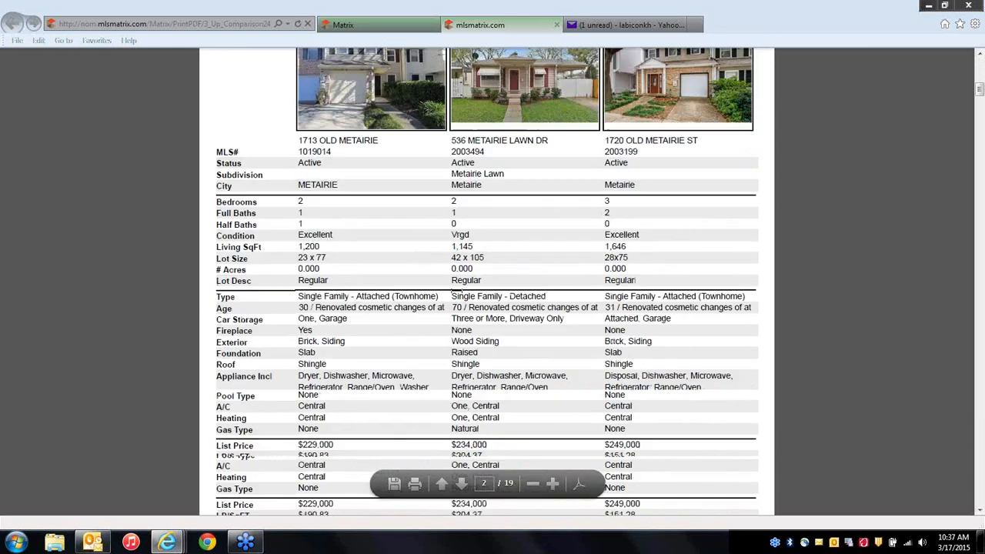
pyautogui.scroll(-11, 454, 291)
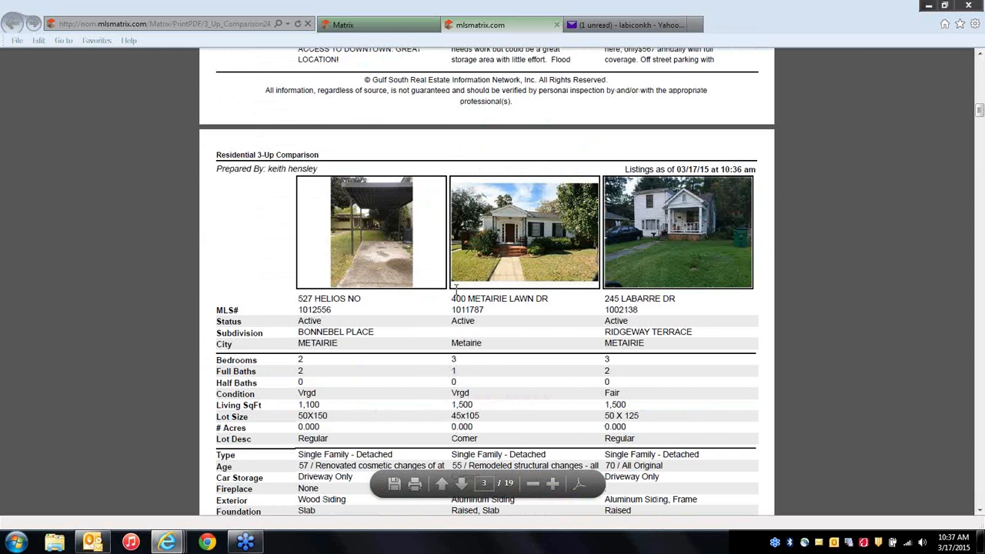
pyautogui.scroll(-4, 455, 291)
pyautogui.scroll(5, 455, 291)
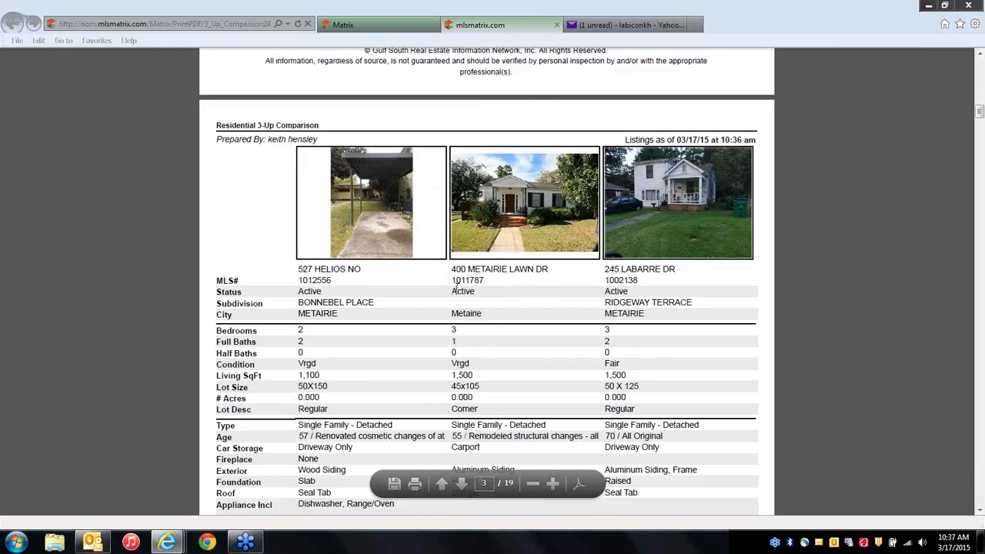
# Close the 3-Up Comparison PDF and reselect 3-Up Comparison in the print options before returning to results.
pyautogui.click(556, 26)
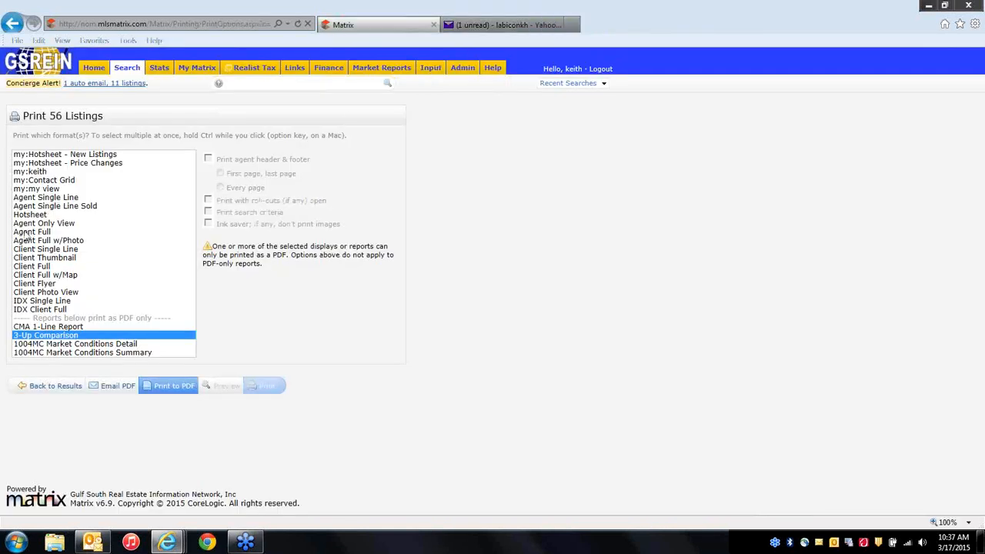
pyautogui.click(56, 385)
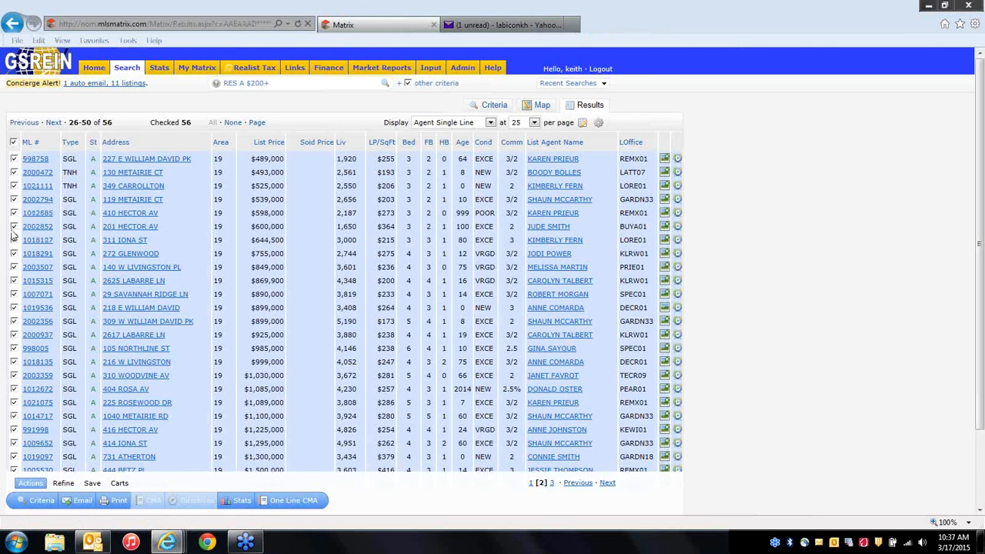
pyautogui.click(117, 500)
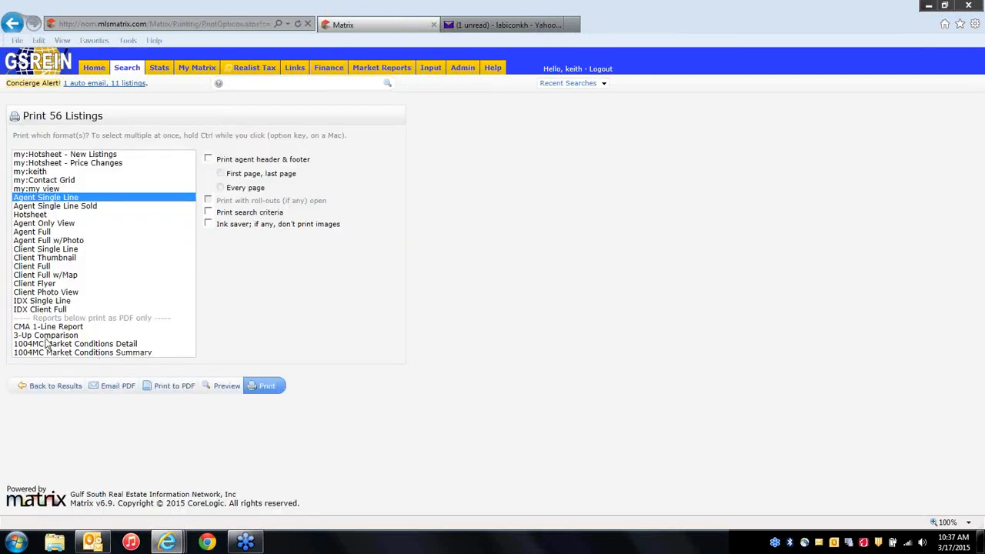
pyautogui.click(48, 337)
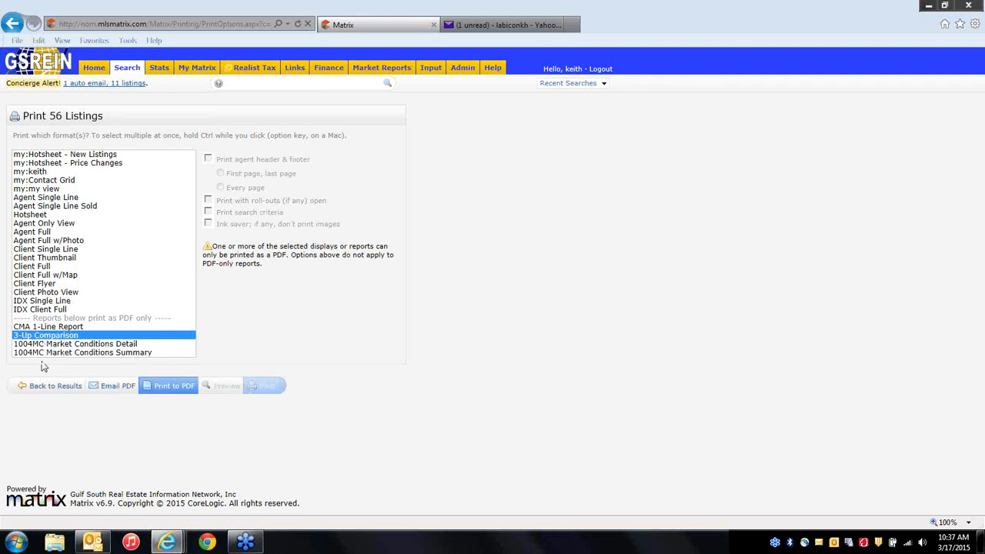
pyautogui.click(49, 388)
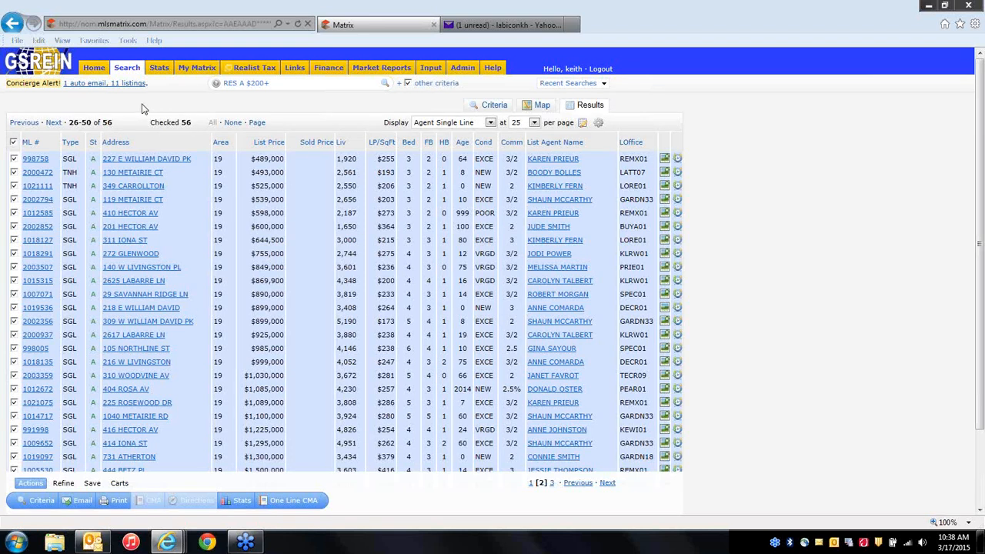
# Go to the Home dashboard and move the My Carts panel above Concierge in the right column.
pyautogui.click(94, 67)
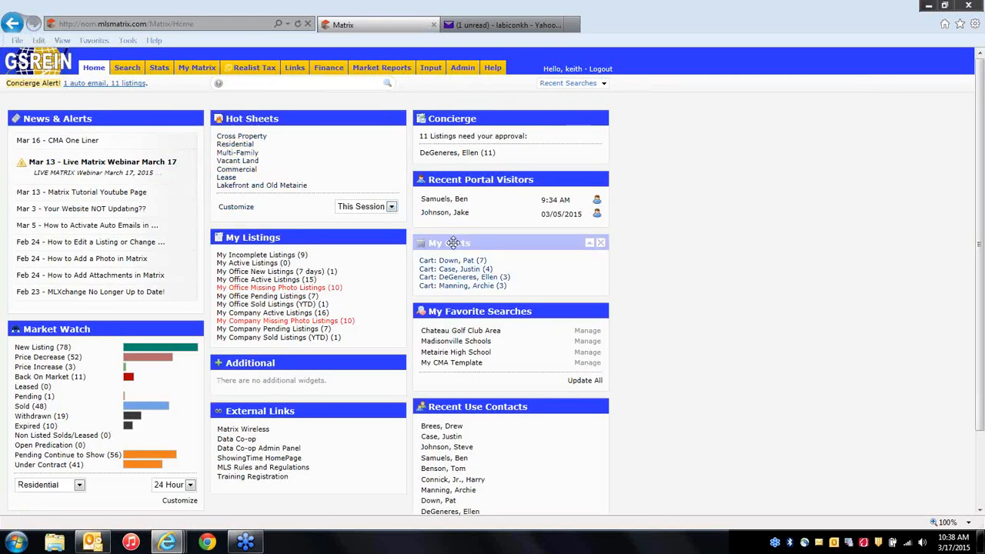
pyautogui.moveTo(458, 191); pyautogui.dragTo(470, 139)
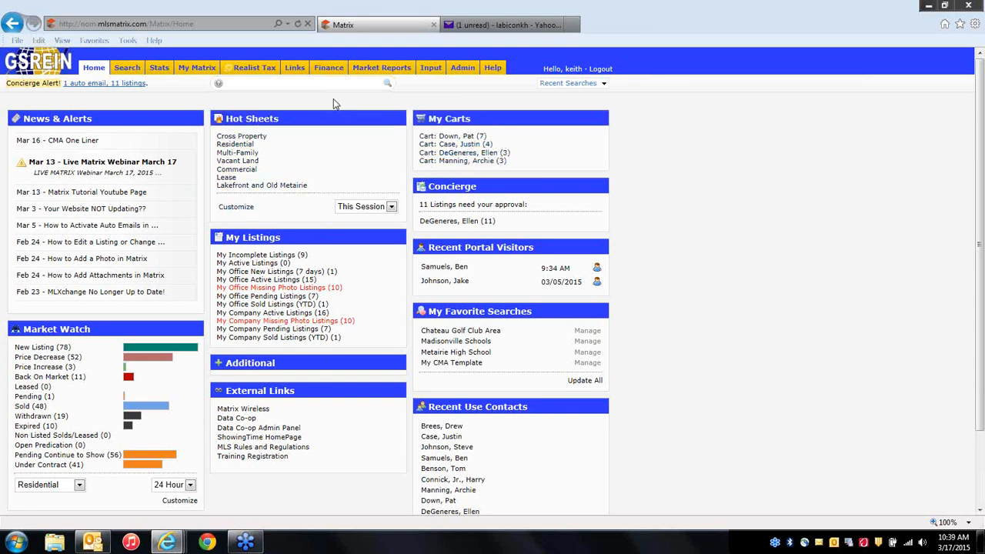
pyautogui.click(315, 86)
pyautogui.write('10')
pyautogui.write('2')
pyautogui.write('1293')
pyautogui.write(' 102')
pyautogui.write('1698')
pyautogui.press('Return')
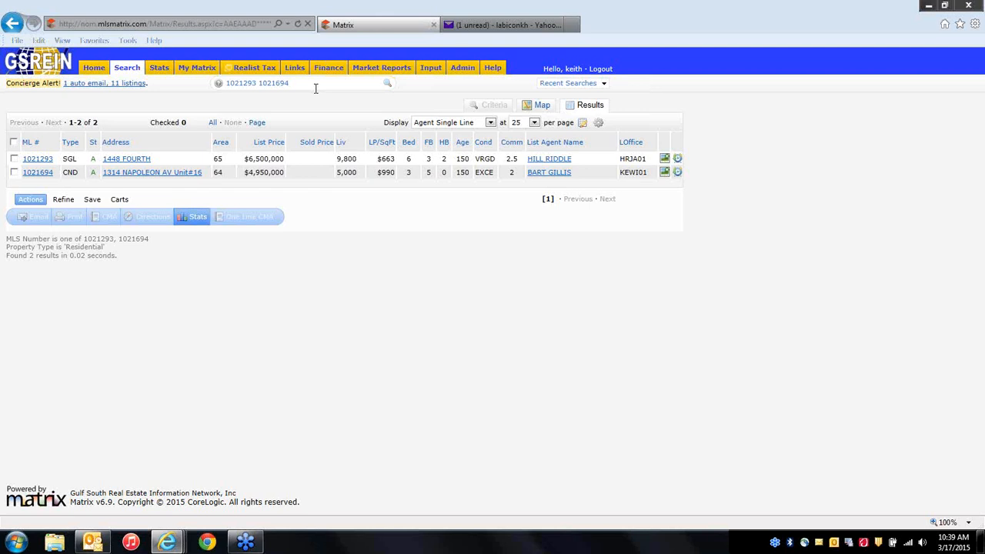
pyautogui.click(14, 158)
pyautogui.click(13, 173)
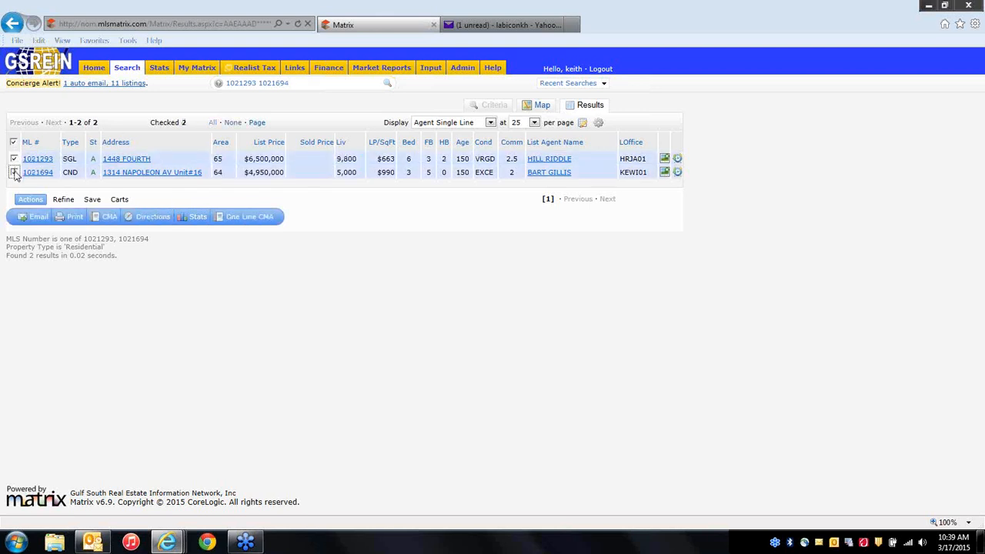
# Add the two checked listings to the client's 3-listing cart, making it 5, then return Home.
pyautogui.click(65, 199)
pyautogui.click(89, 199)
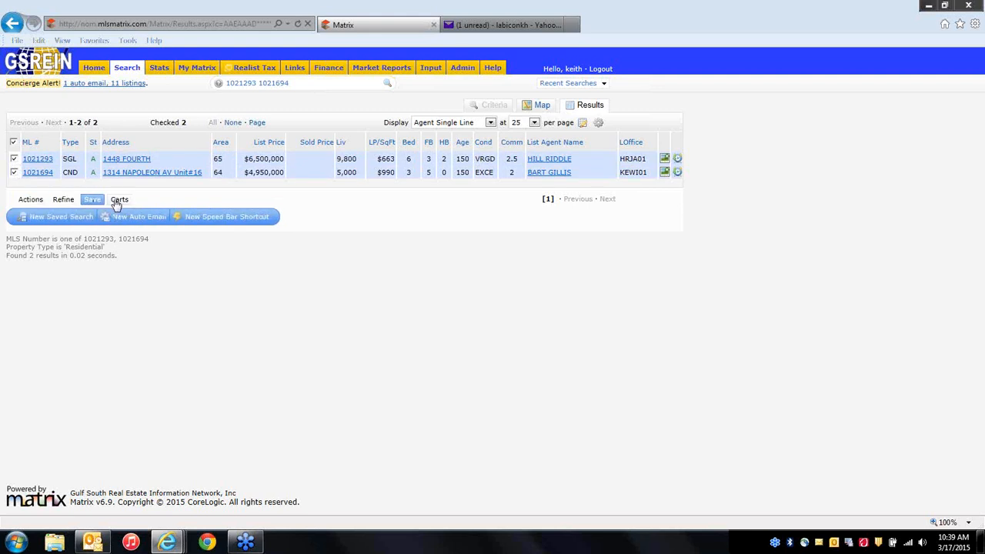
pyautogui.click(119, 200)
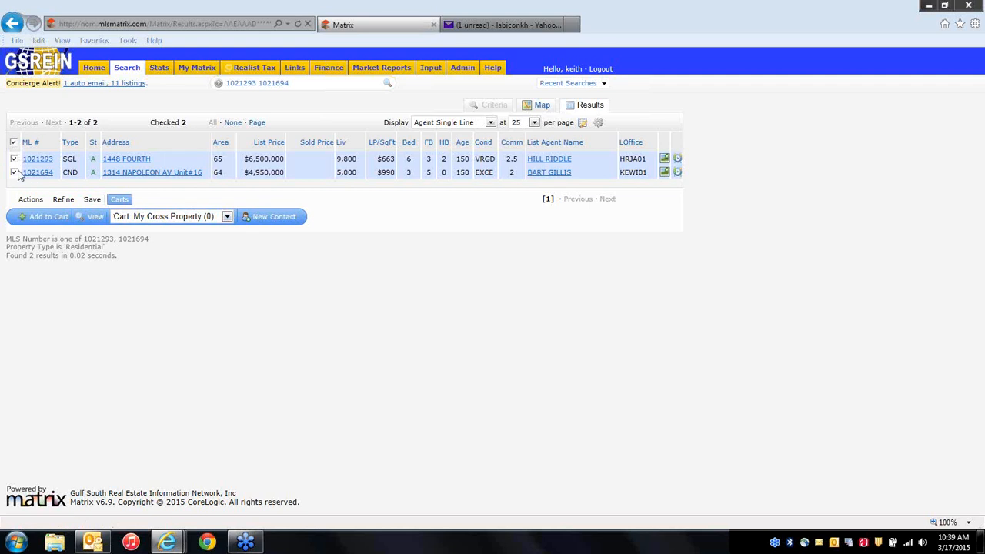
pyautogui.click(159, 218)
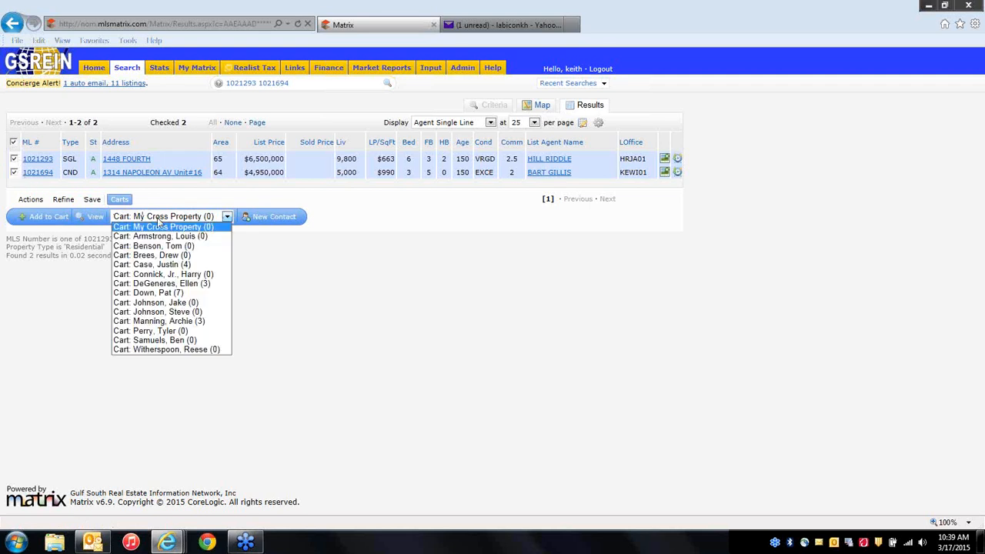
pyautogui.click(204, 322)
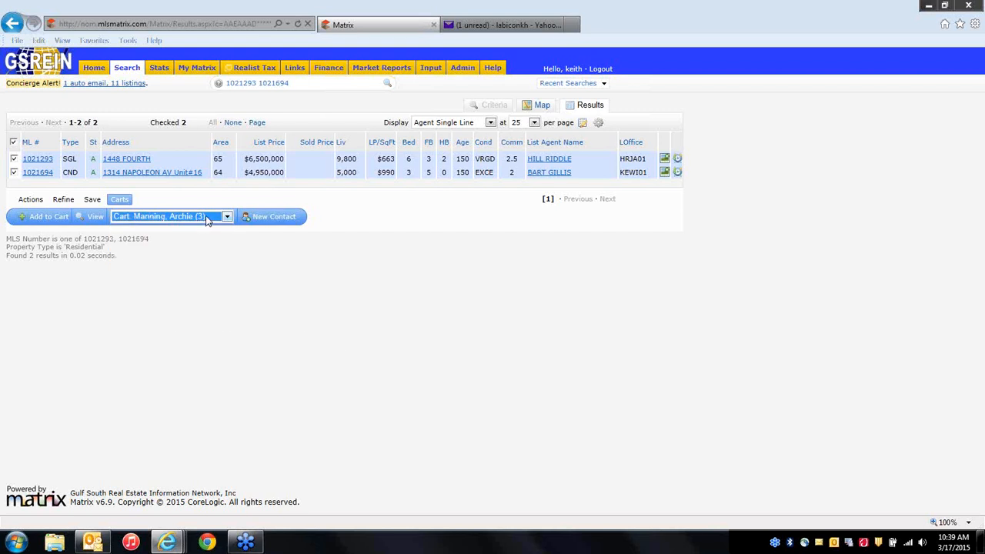
pyautogui.click(51, 221)
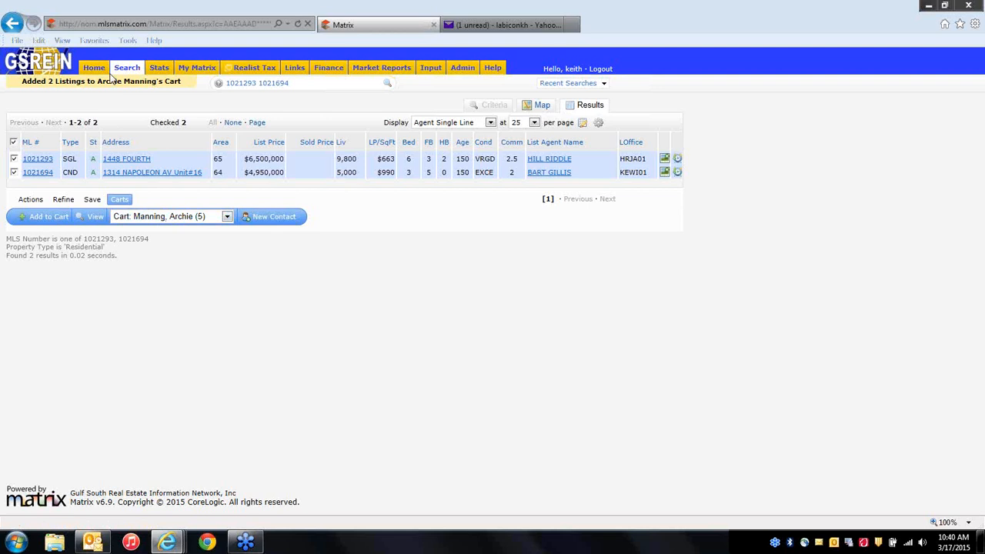
pyautogui.click(93, 69)
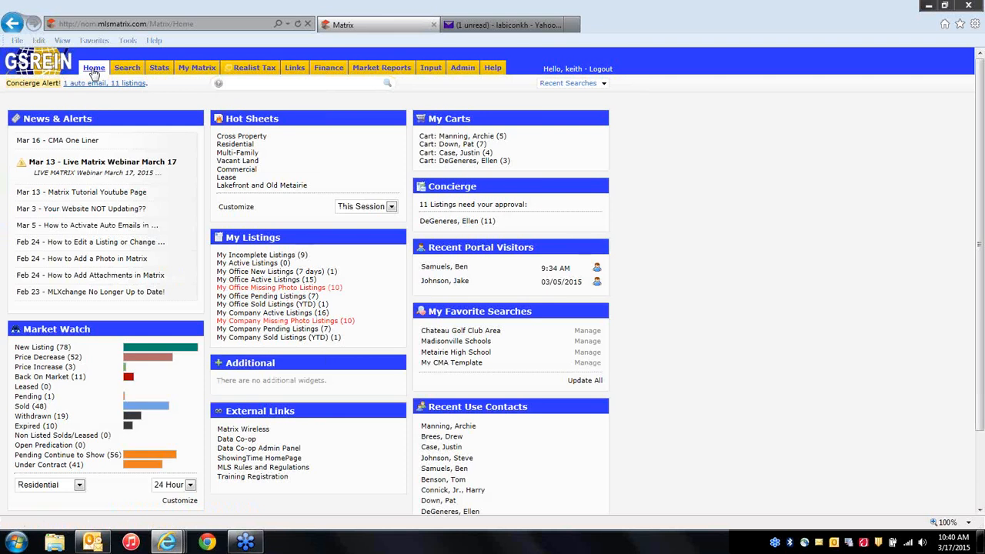
# Open the client's 5-listing cart and add the note 'showed on 3/17/15 - didn't like' to listing 2002499.
pyautogui.click(490, 137)
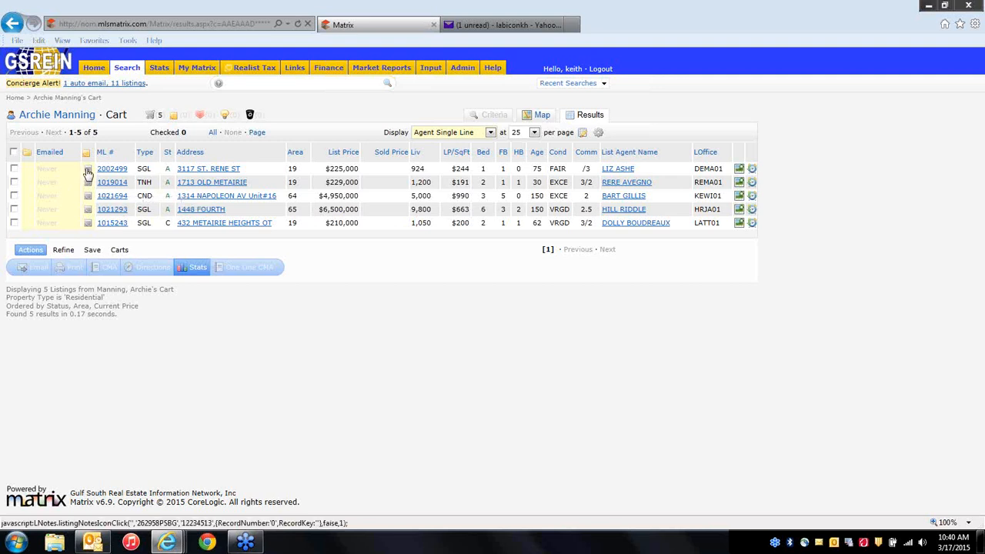
pyautogui.click(87, 169)
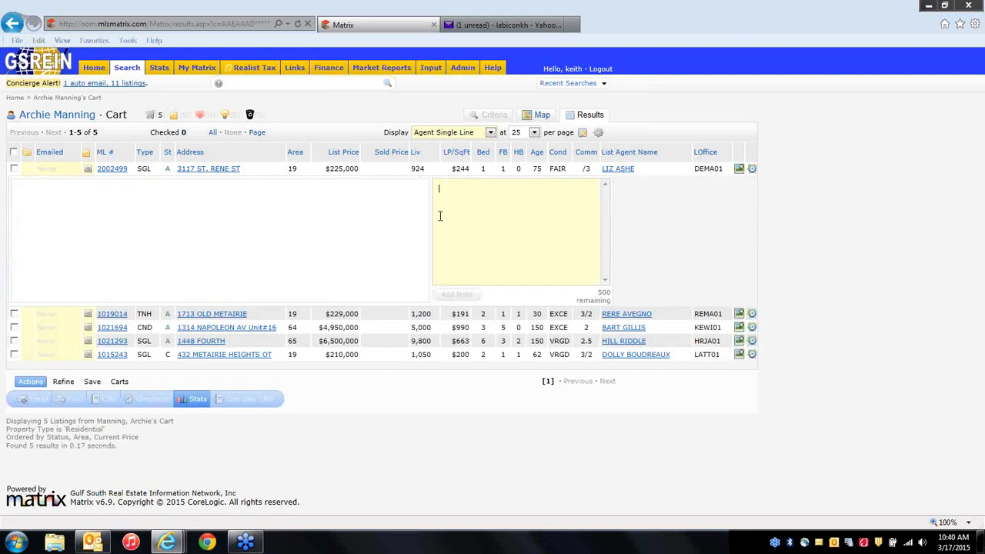
pyautogui.write("showed on 3/17/15 - didn't like")
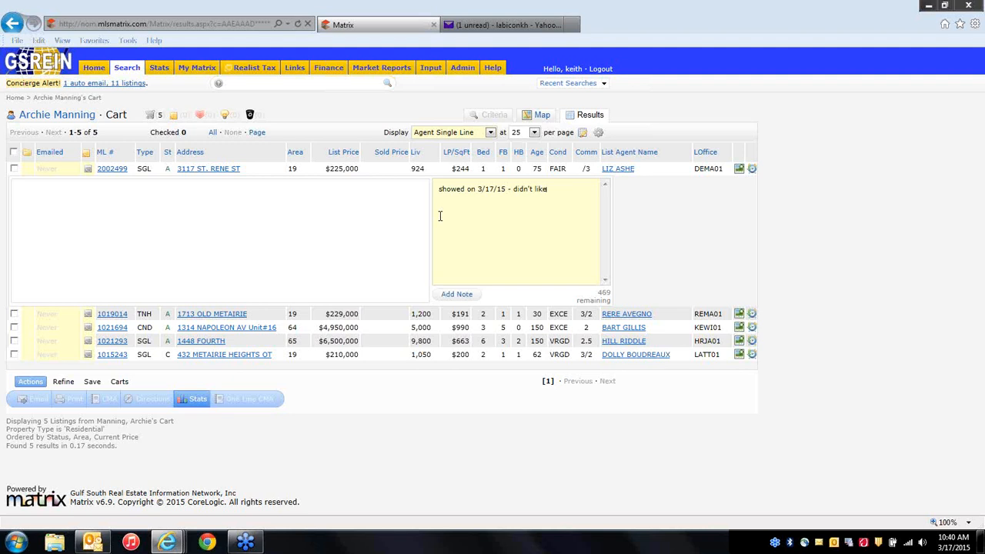
pyautogui.click(457, 295)
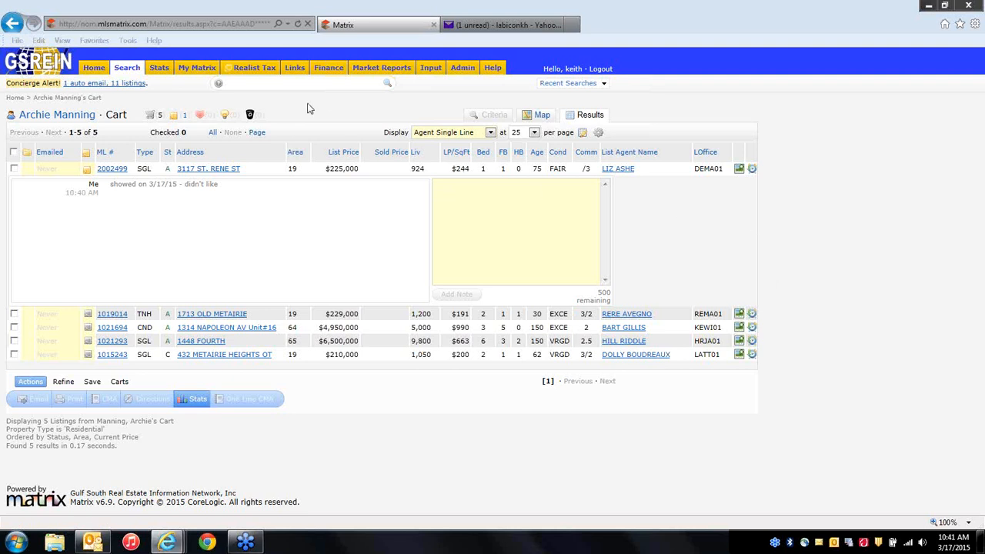
# Collapse the notes on listing 2002499 and check cart listings 1021694 and 1021293.
pyautogui.click(87, 170)
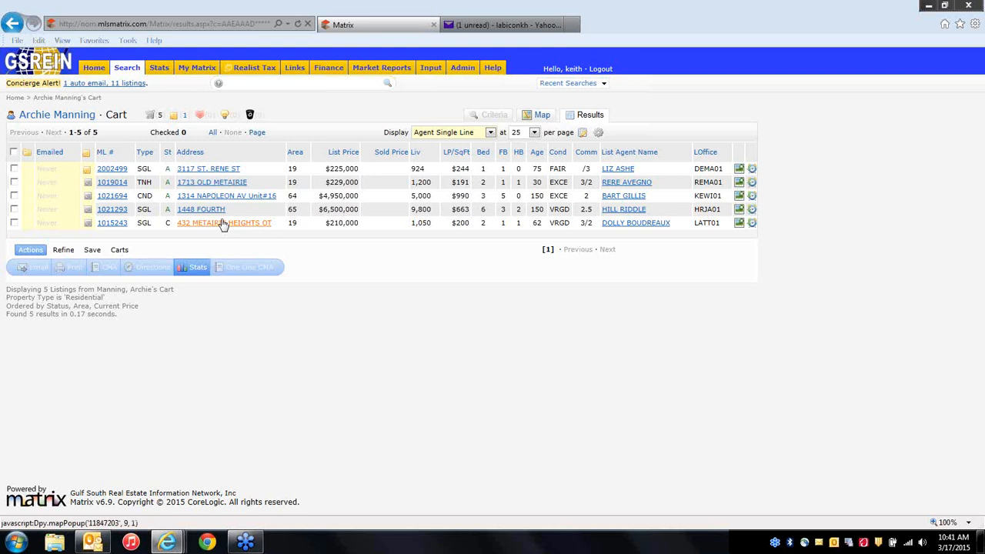
pyautogui.click(14, 196)
pyautogui.click(13, 209)
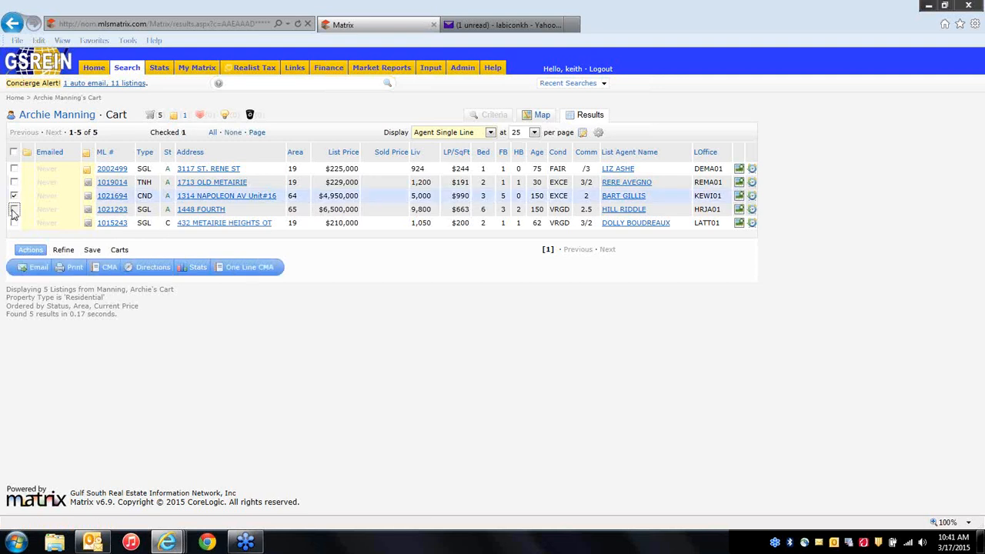
# Preview the checked listings in the Client Flyer print format, then go back to the results.
pyautogui.click(74, 270)
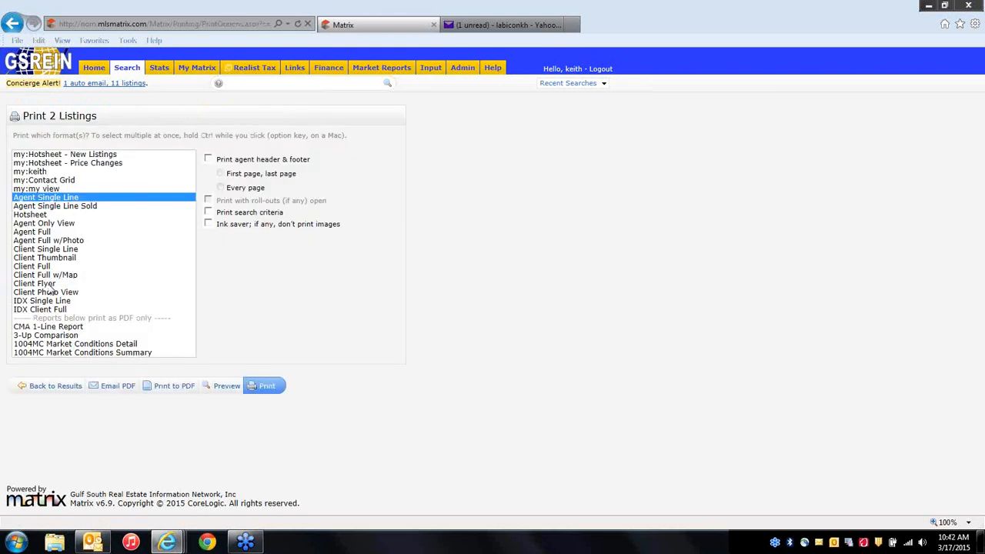
pyautogui.click(45, 284)
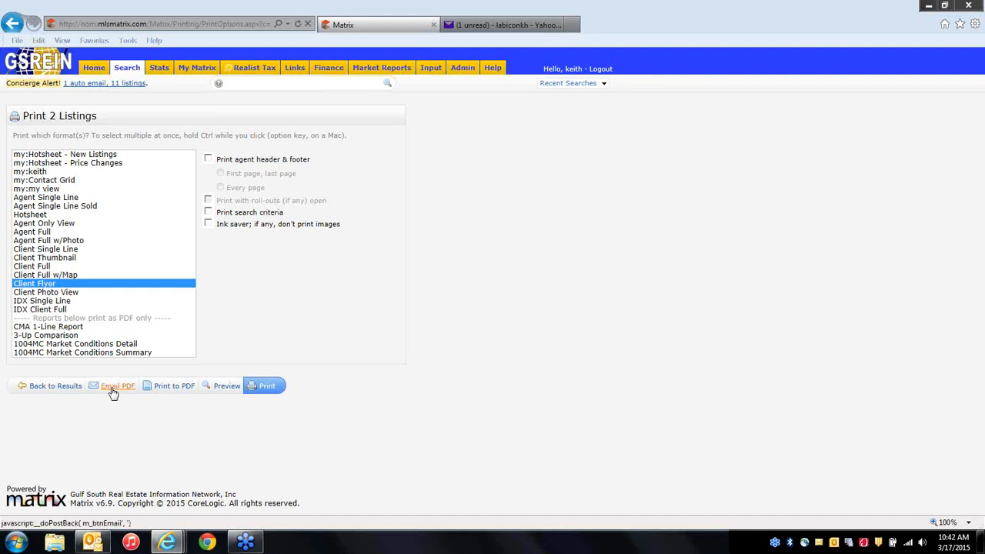
pyautogui.click(62, 387)
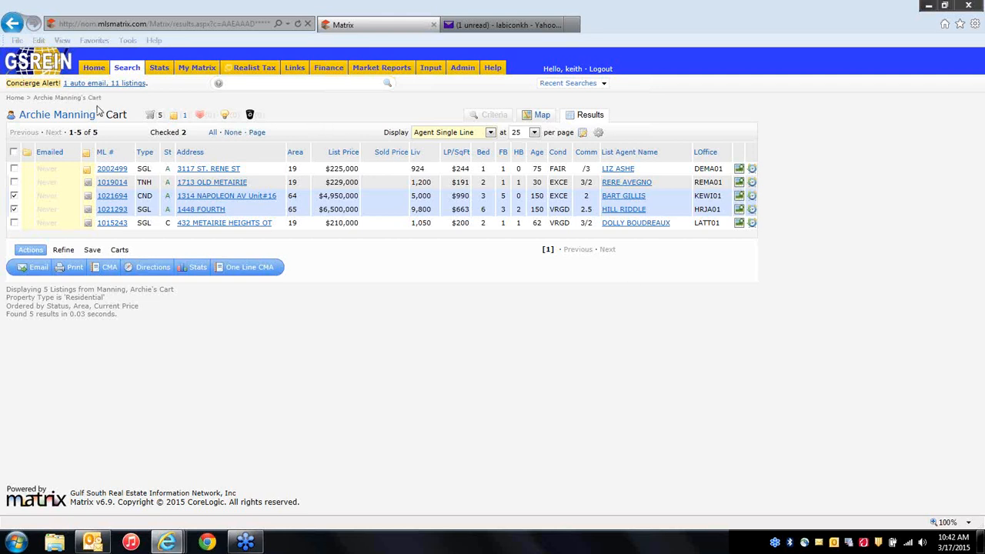
# Return to the Home dashboard, where the client's cart now shows 5 listings.
pyautogui.click(95, 67)
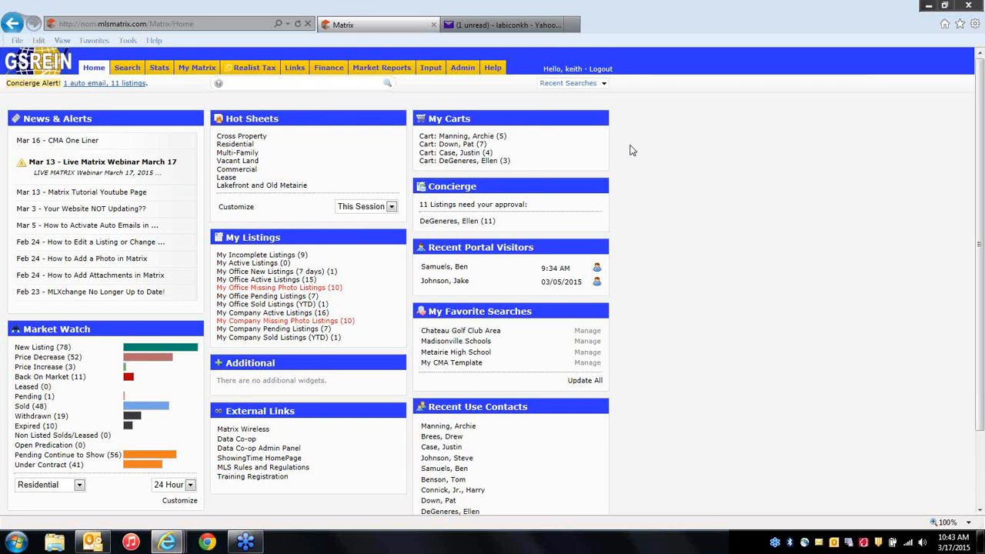
# Select all five listings in the client's cart and send them to the client by email.
pyautogui.click(491, 143)
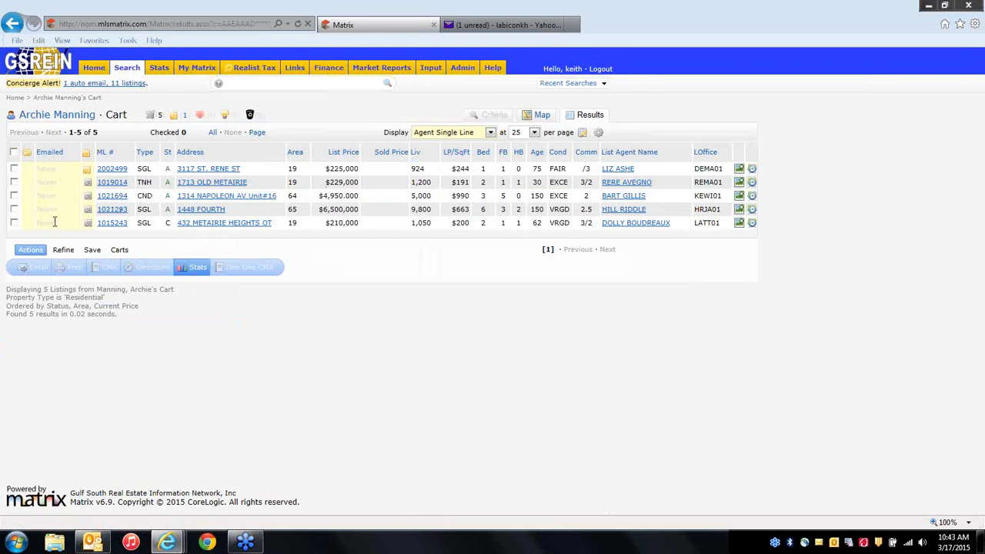
pyautogui.click(13, 152)
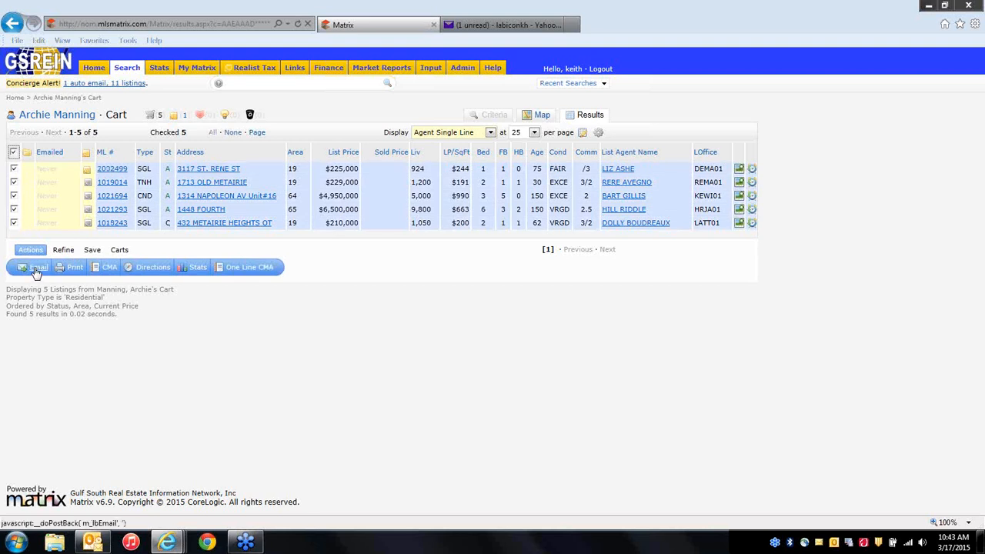
pyautogui.click(37, 268)
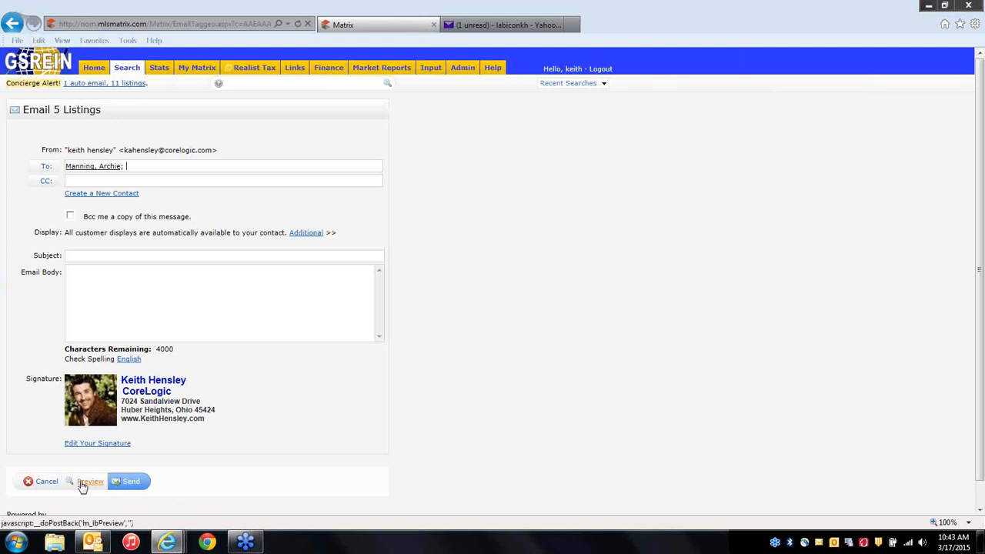
pyautogui.click(45, 481)
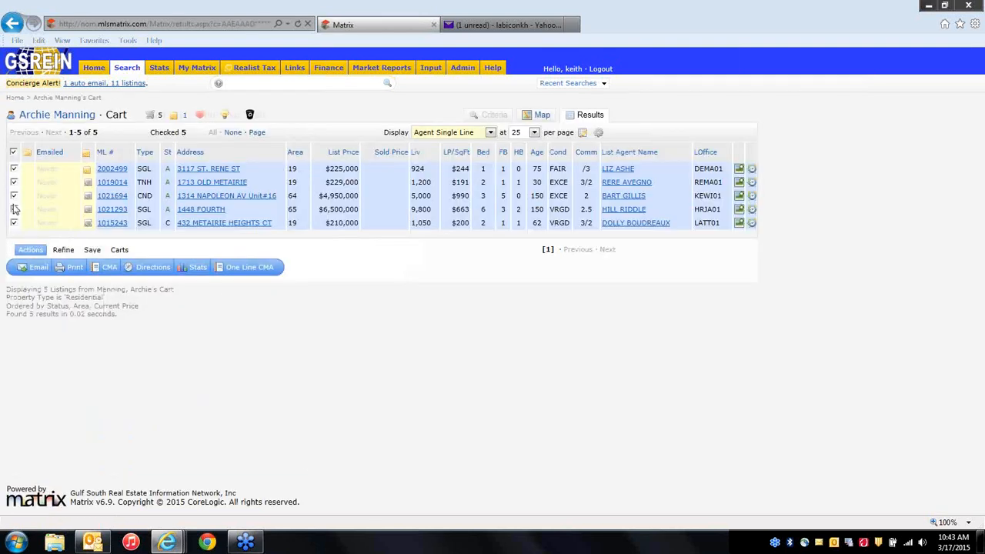
pyautogui.click(40, 267)
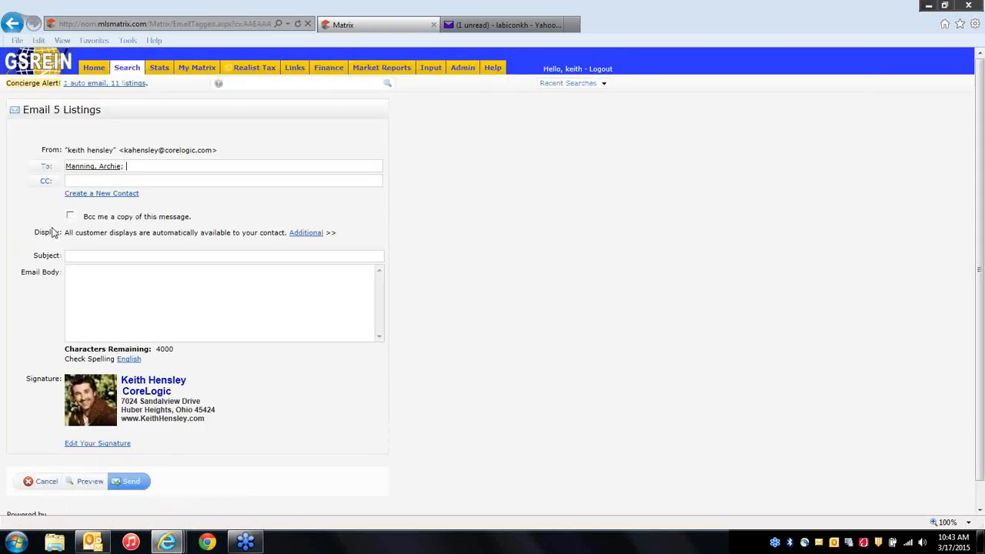
pyautogui.click(131, 482)
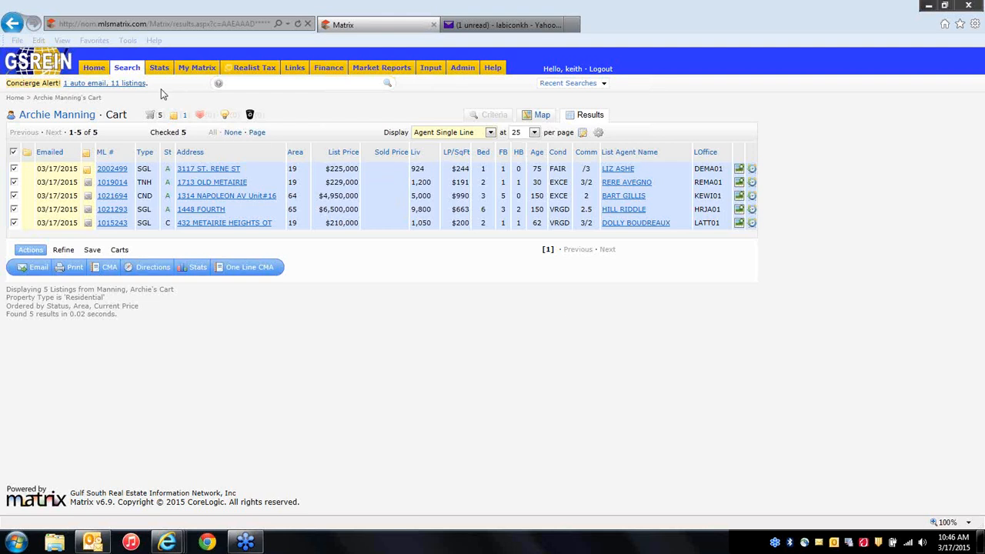
# Leave the cart and return to the Home dashboard with its carts, hot sheets and recent contacts.
pyautogui.click(94, 68)
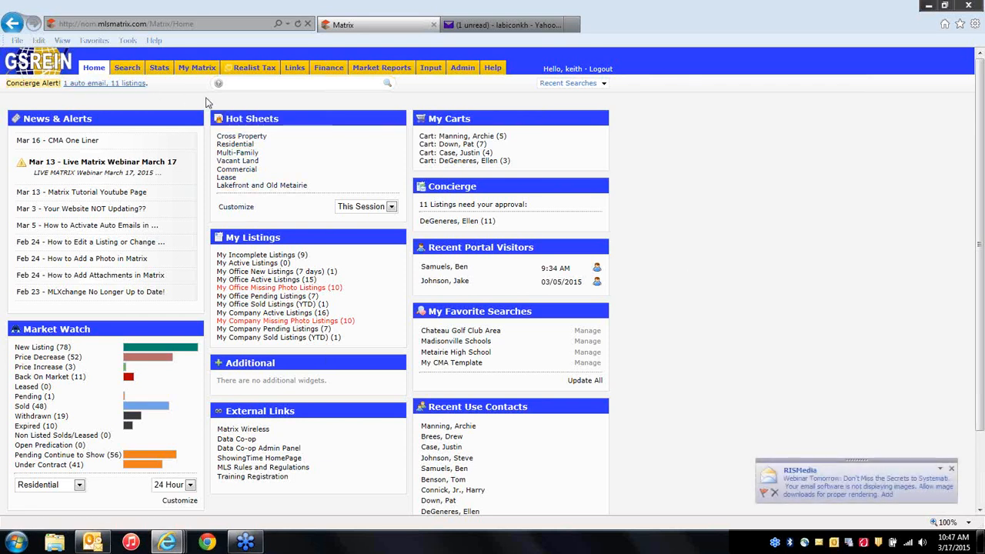
pyautogui.moveTo(135, 74)
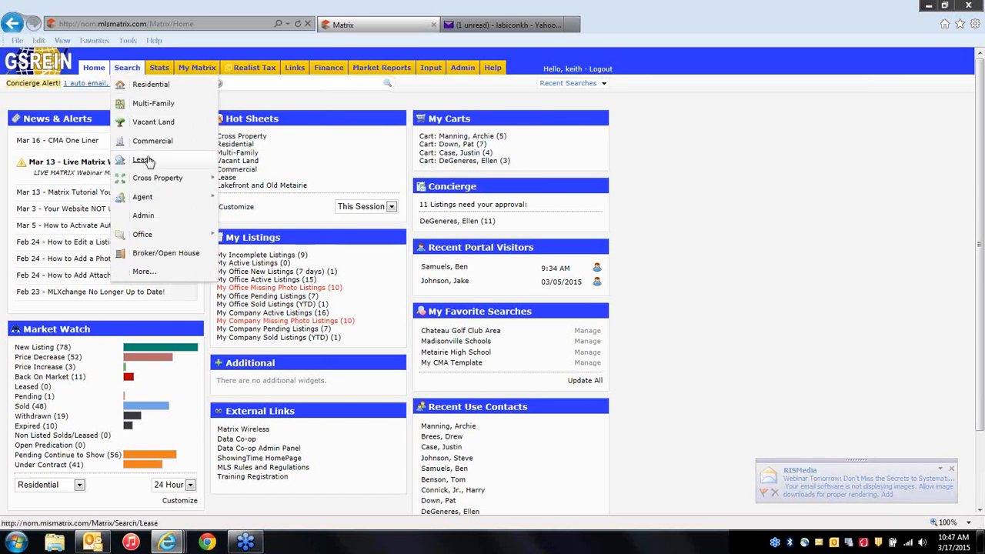
# Start a Residential search and add two more street address rows, giving three in total.
pyautogui.click(164, 85)
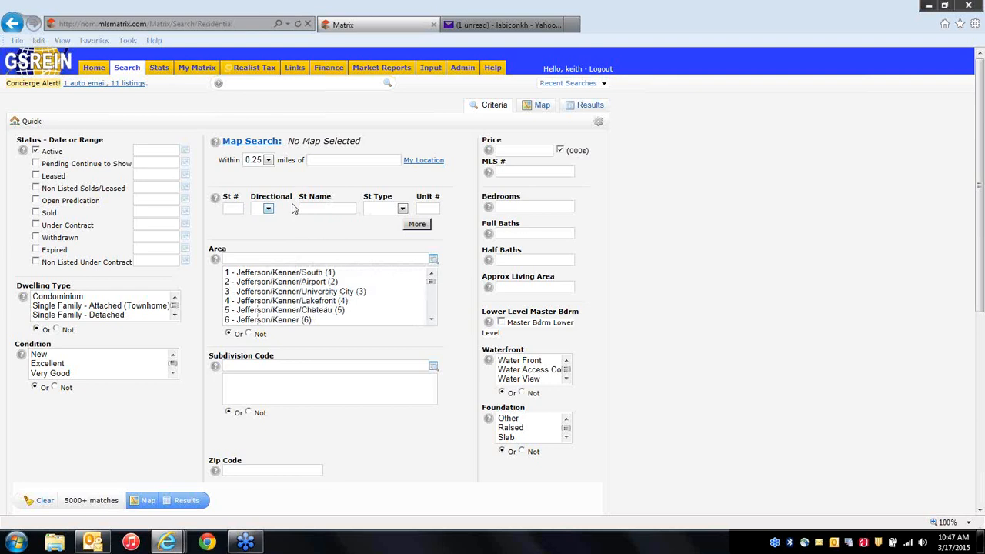
pyautogui.click(416, 227)
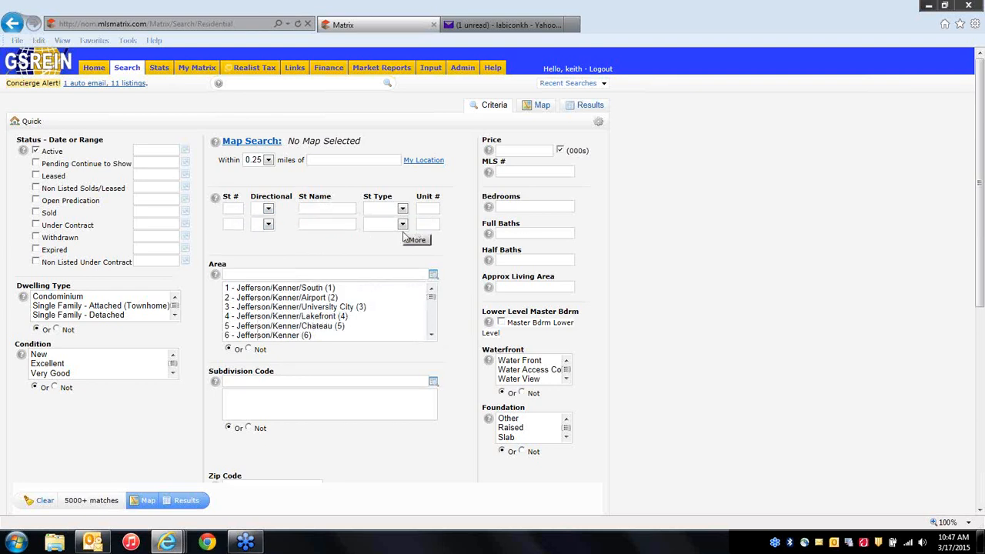
pyautogui.click(419, 242)
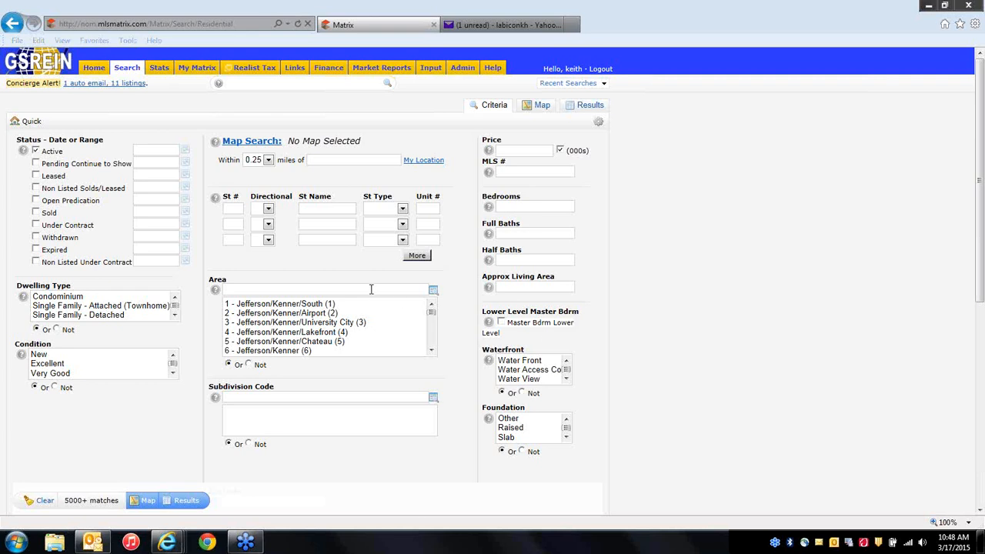
# Search Area 19 with price 500-700 (000s) and show the 5 matching active listings.
pyautogui.write('19')
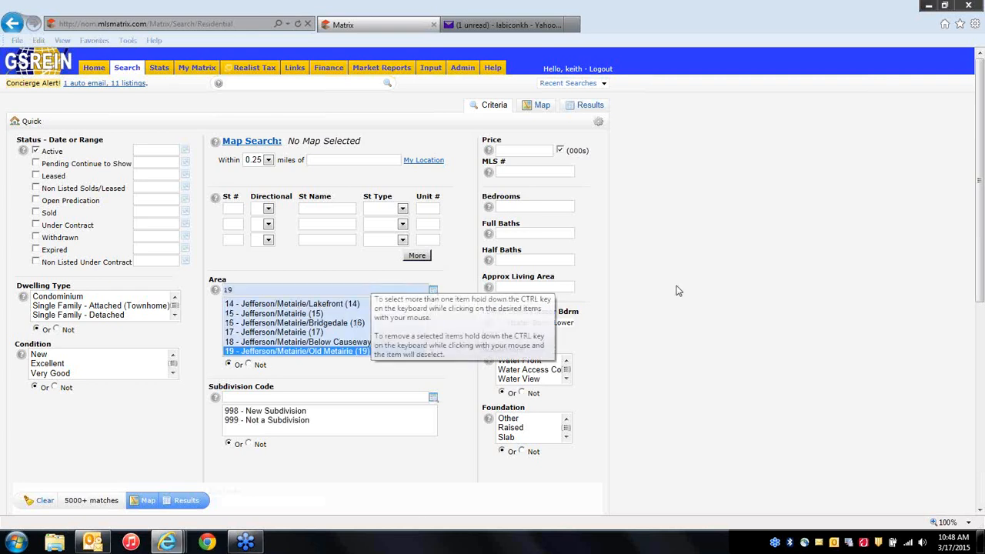
pyautogui.click(529, 150)
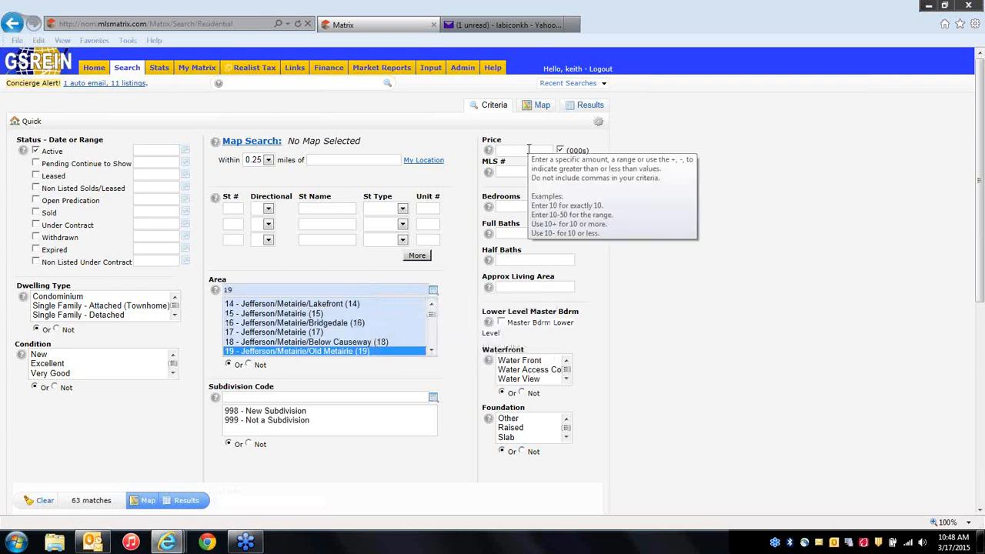
pyautogui.write('500-700')
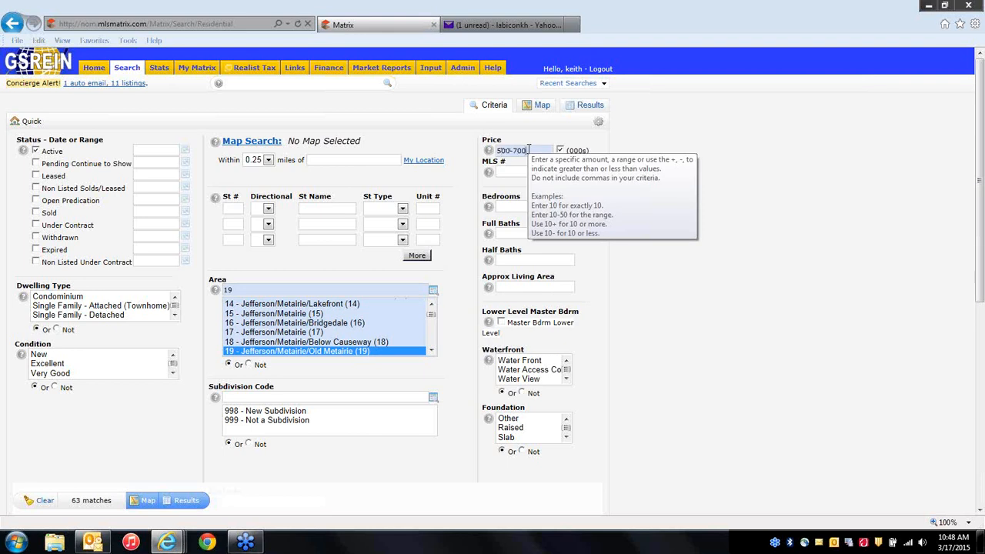
pyautogui.press('Tab')
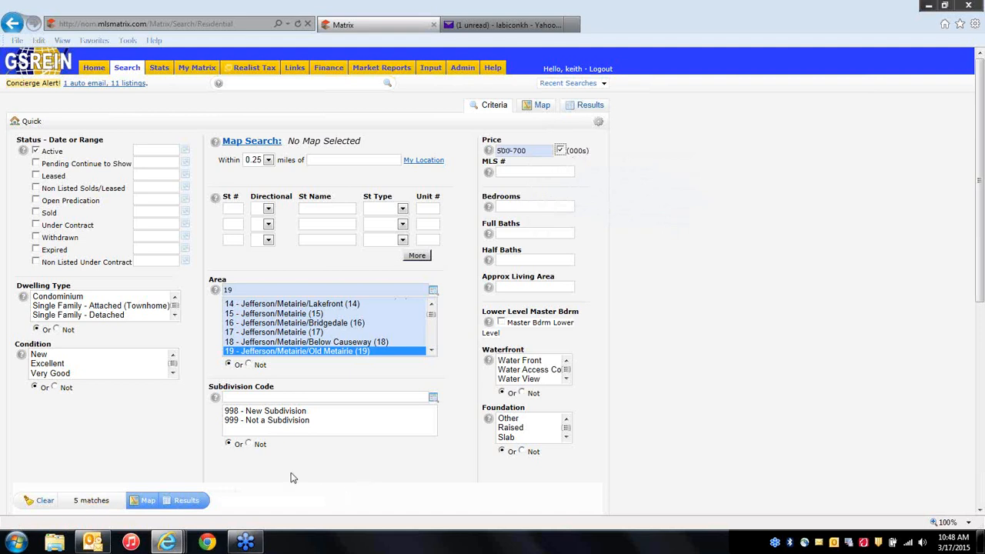
pyautogui.click(188, 501)
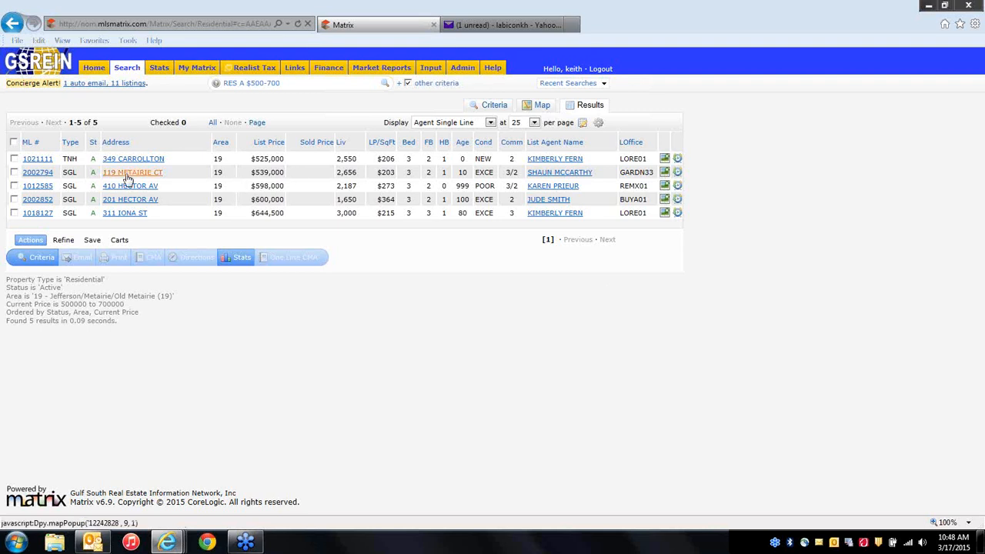
# Bring up the save options for the five Area 19 search results.
pyautogui.click(90, 241)
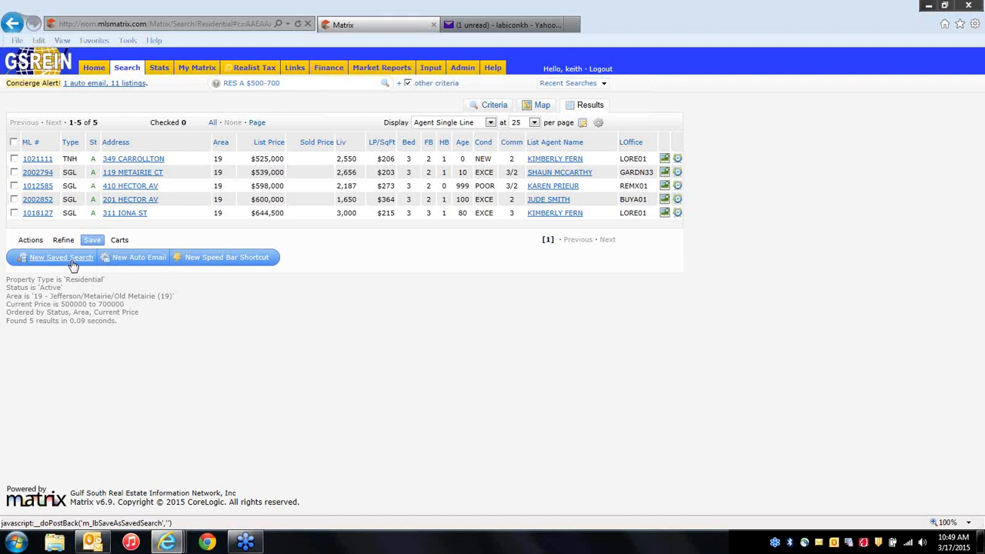
# Start a New Auto Email for the Area 19 search, leaving the Contact dropdown unselected.
pyautogui.click(136, 262)
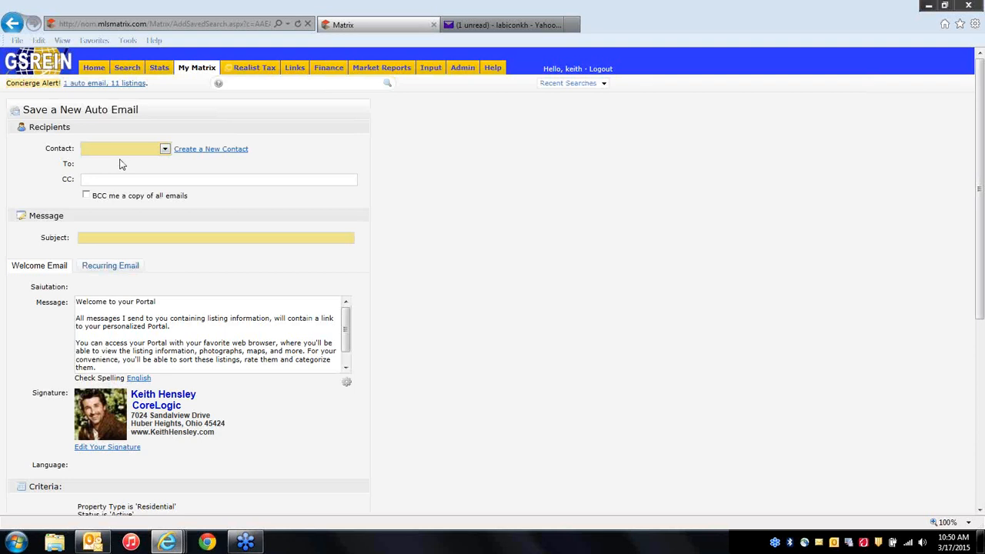
pyautogui.click(151, 153)
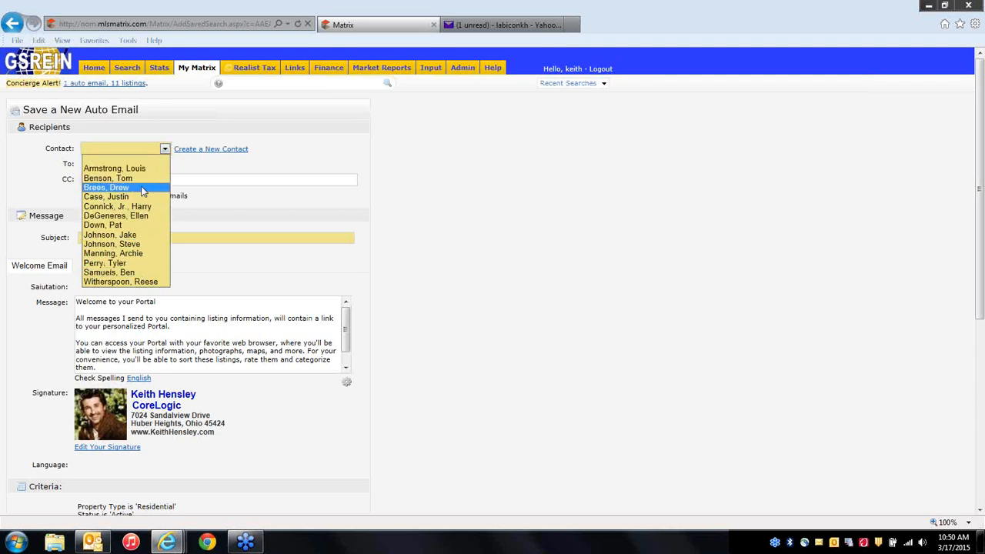
pyautogui.click(204, 174)
pyautogui.moveTo(199, 70)
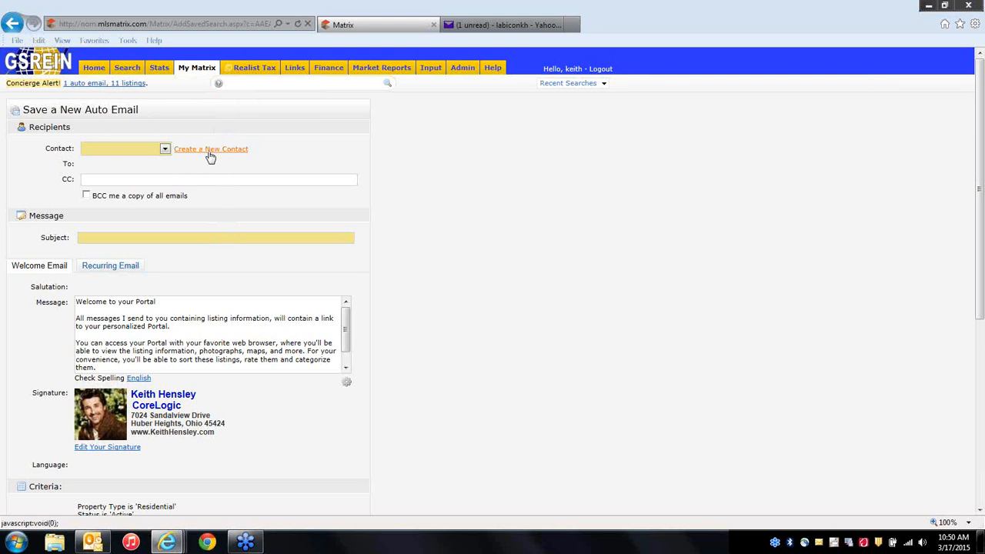
pyautogui.click(210, 151)
# Begin a new contact and enter the contact's first and last name.
pyautogui.click(395, 152)
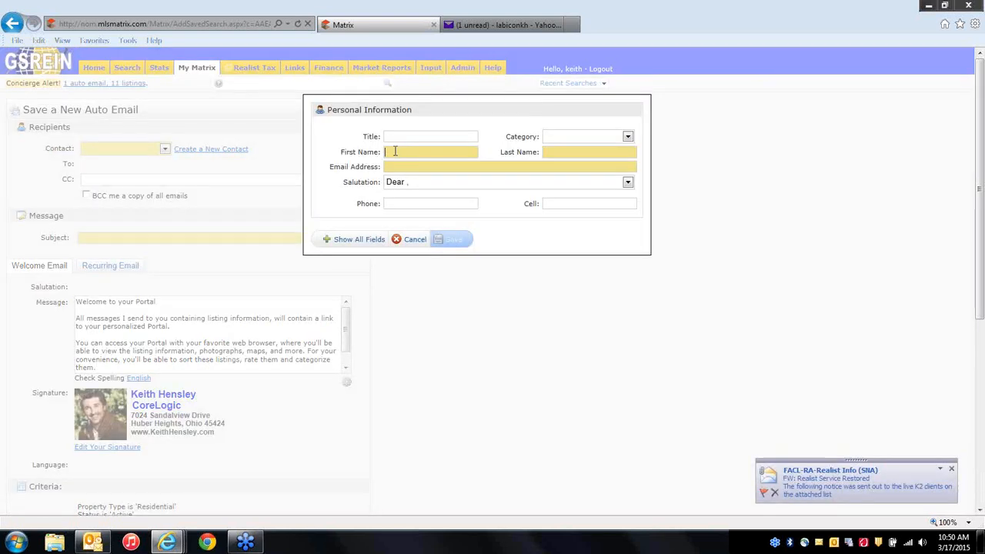
pyautogui.press('Tab')
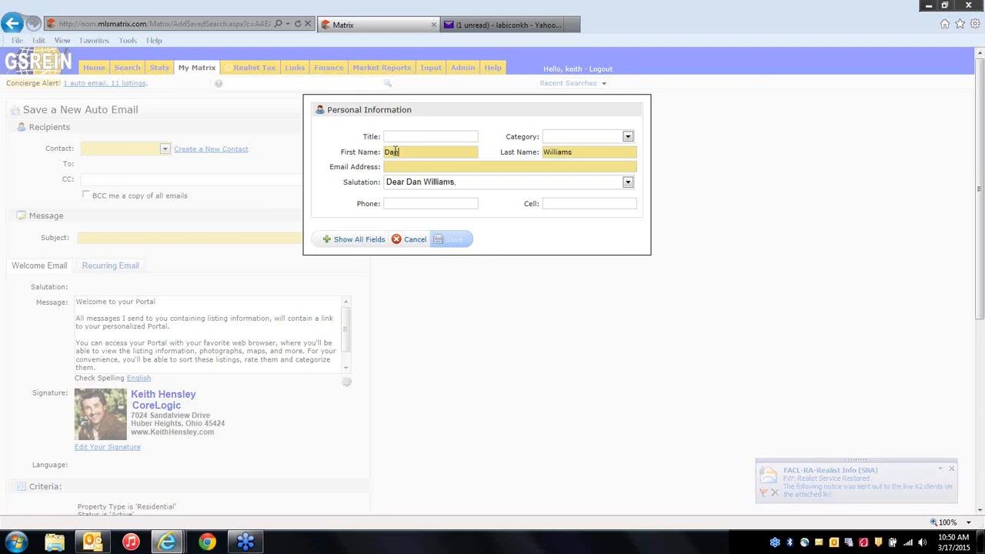
# Enter the contact's two e-mail addresses, separated by a semicolon.
pyautogui.click(408, 167)
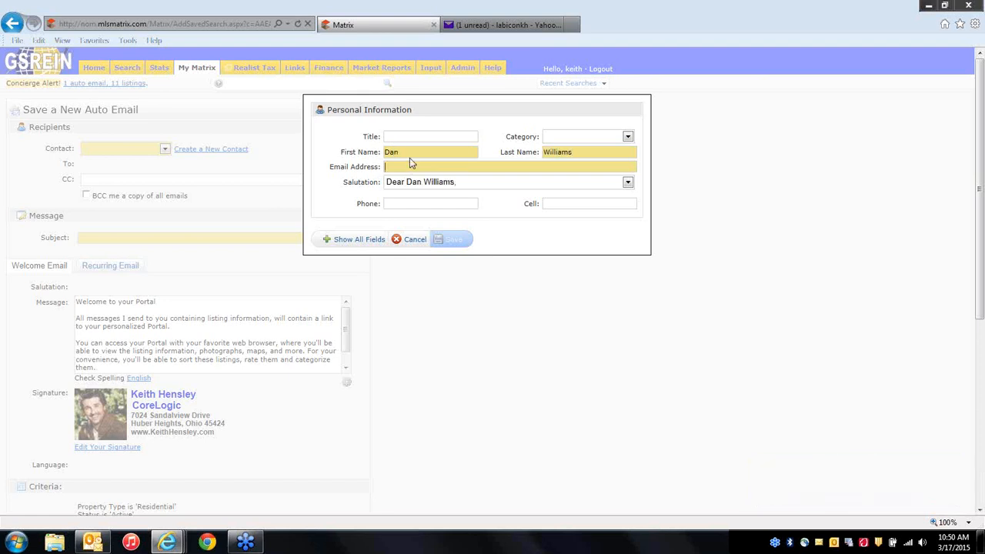
pyautogui.write('dan@')
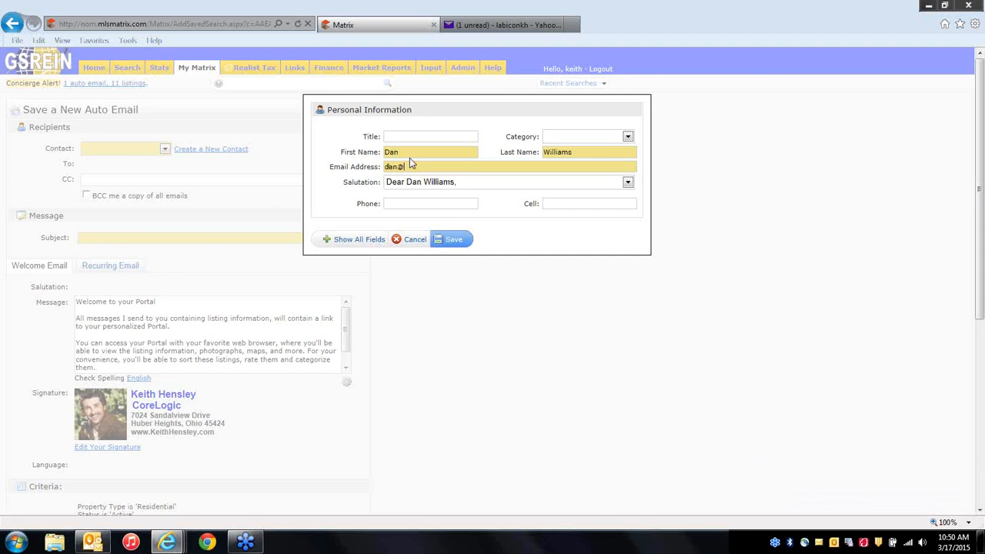
pyautogui.write('wwstver')
pyautogui.press('BackSpace')
pyautogui.press('BackSpace')
pyautogui.press('BackSpace')
pyautogui.write('ever.com')
pyautogui.press('BackSpace')
pyautogui.write(';susen@swh')
pyautogui.press('BackSpace')
pyautogui.press('BackSpace')
pyautogui.write('usan@whatever.com')
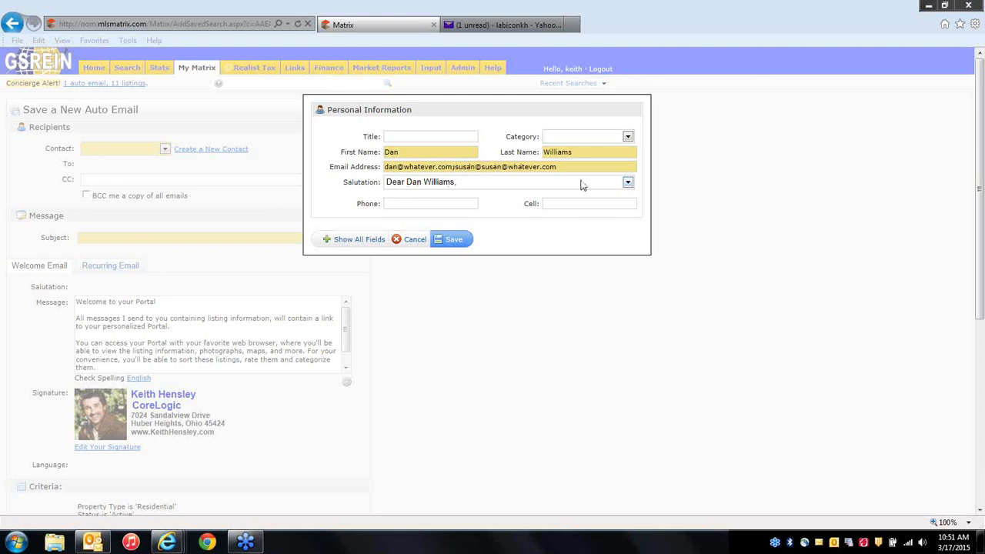
pyautogui.click(628, 182)
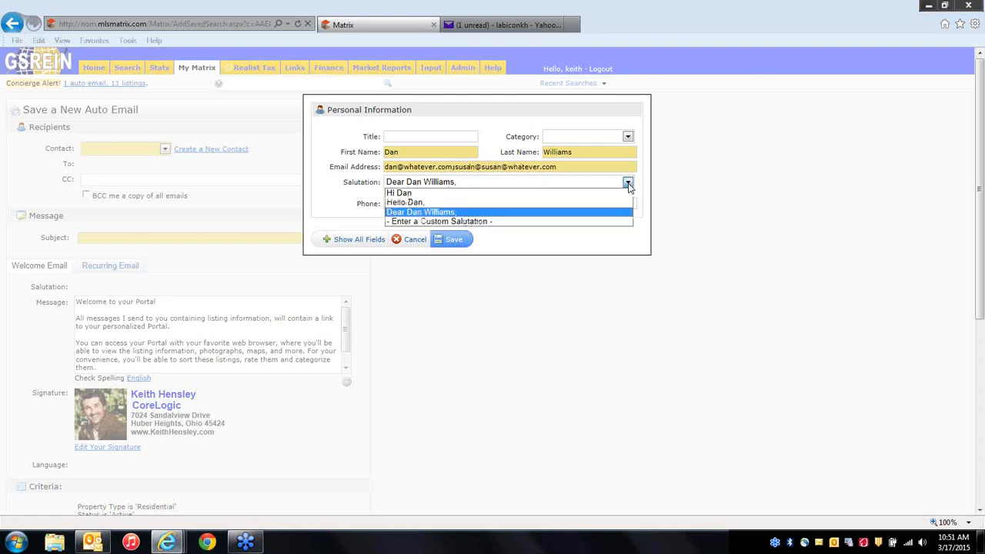
# Give the contact a custom 'Dear …' salutation naming both recipients, then show all contact fields.
pyautogui.click(453, 222)
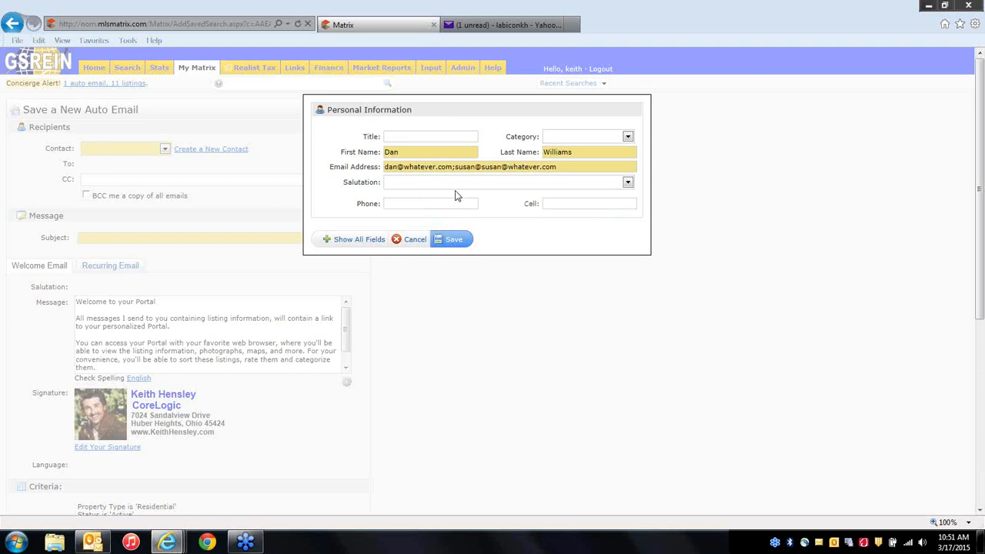
pyautogui.write('Dear Dan and Susan,')
pyautogui.click(356, 242)
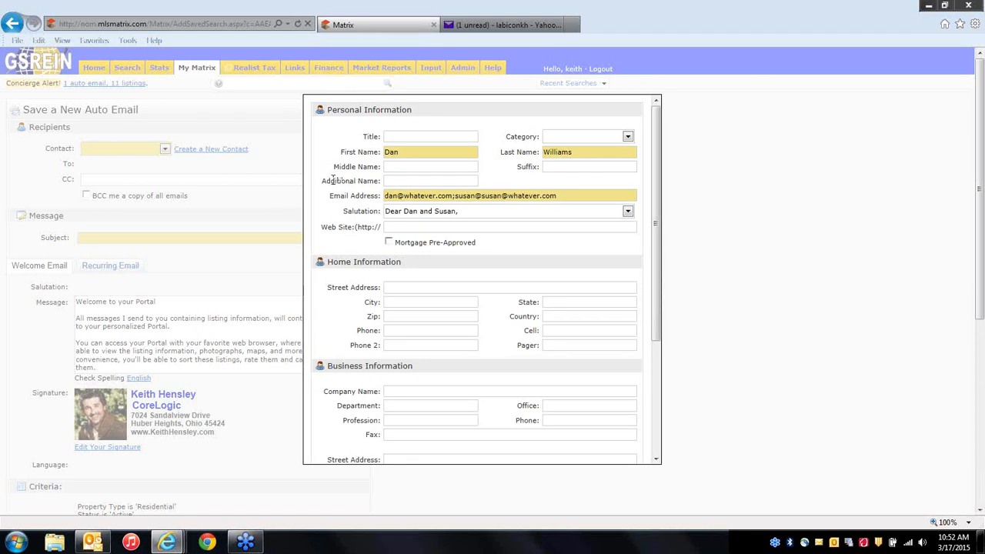
# Enter the second recipient's first name as the Additional Name and save the contact.
pyautogui.click(402, 180)
pyautogui.write('Susan')
pyautogui.scroll(-3, 429, 305)
pyautogui.scroll(-4, 431, 320)
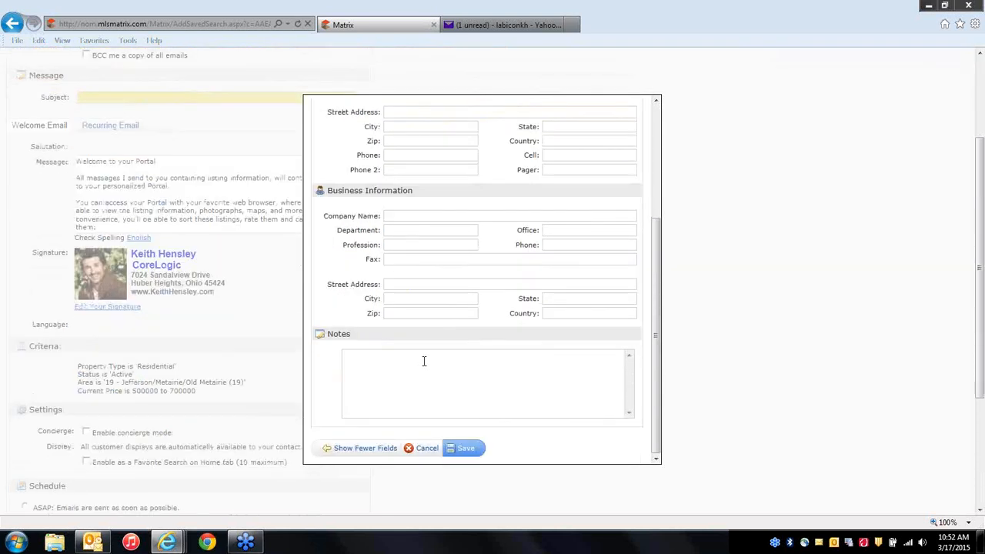
pyautogui.click(467, 451)
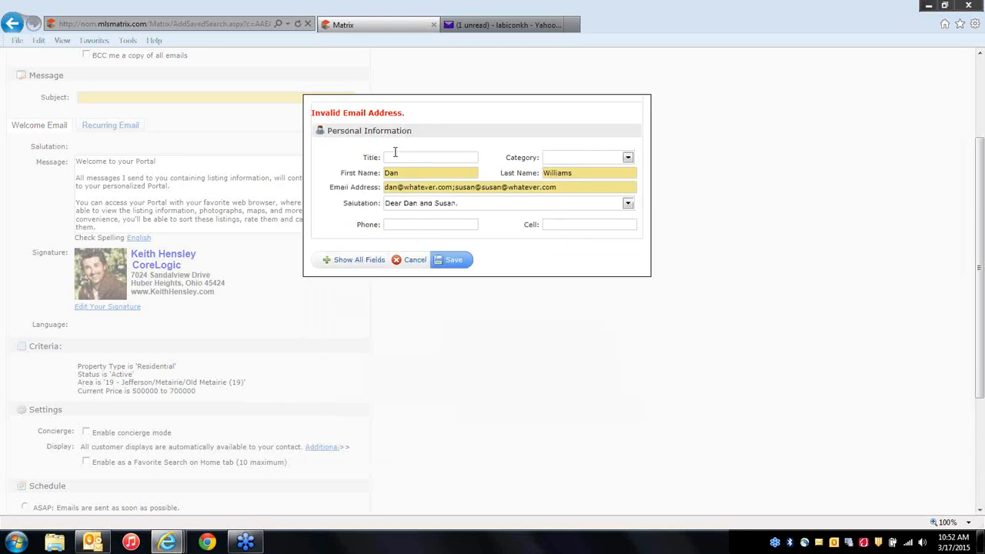
# Remove the extra @ from the second e-mail address and save the contact again.
pyautogui.click(566, 187)
pyautogui.click(507, 187)
pyautogui.press('BackSpace')
pyautogui.press('BackSpace')
pyautogui.press('BackSpace')
pyautogui.press('BackSpace')
pyautogui.press('BackSpace')
pyautogui.press('BackSpace')
pyautogui.click(557, 184)
pyautogui.click(453, 262)
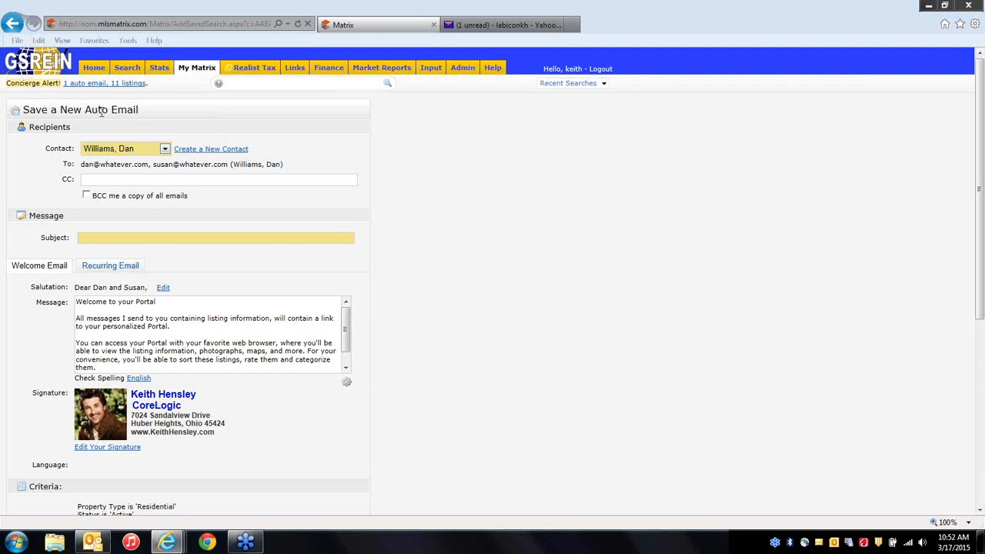
# Leave BCC off and start the auto email subject with 'Listing in O'.
pyautogui.click(87, 195)
pyautogui.click(87, 196)
pyautogui.click(83, 238)
pyautogui.write('Listing in Old Metairie')
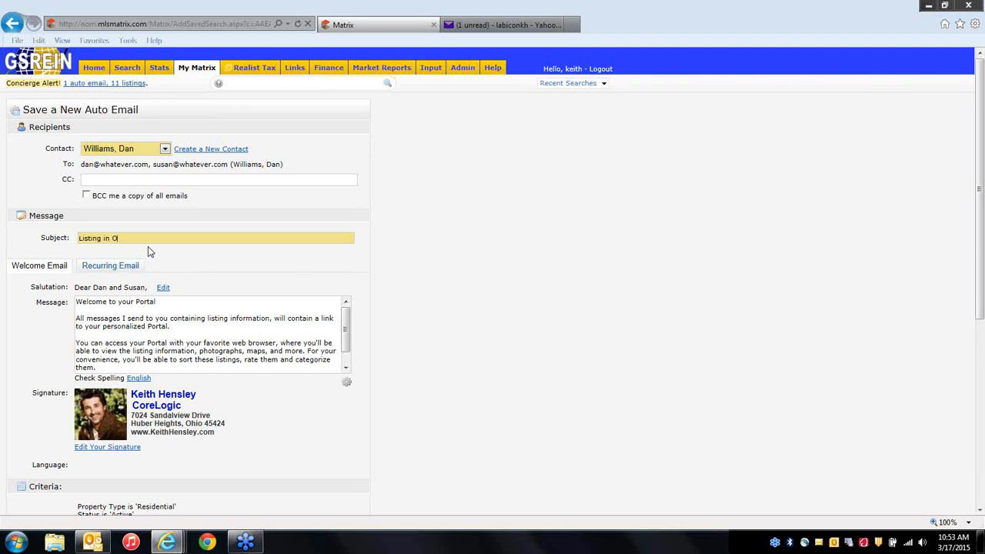
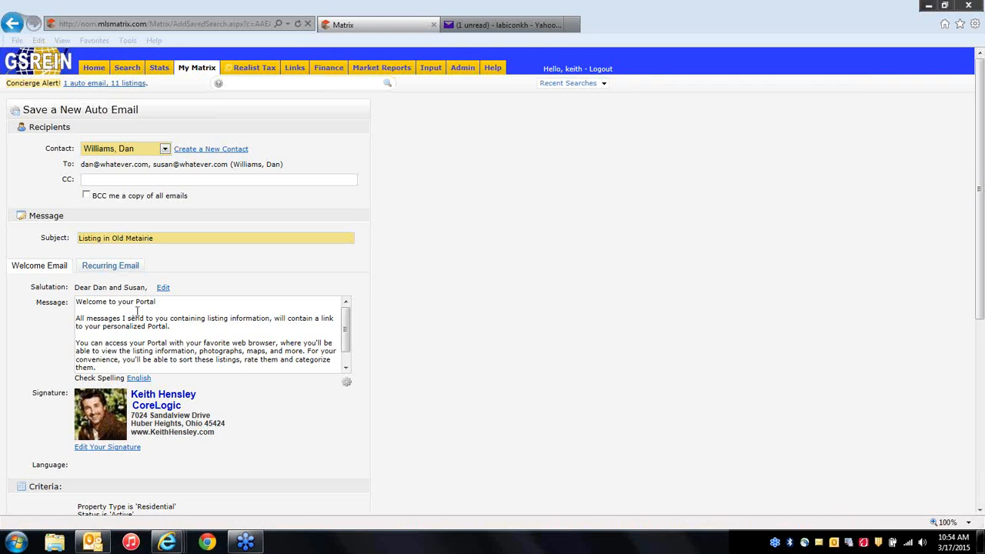
# Replace the listing-links sentence in the welcome message with 'PLEASE CLICK THE LINK BELOW:'.
pyautogui.click(168, 326)
pyautogui.moveTo(169, 327); pyautogui.dragTo(77, 321)
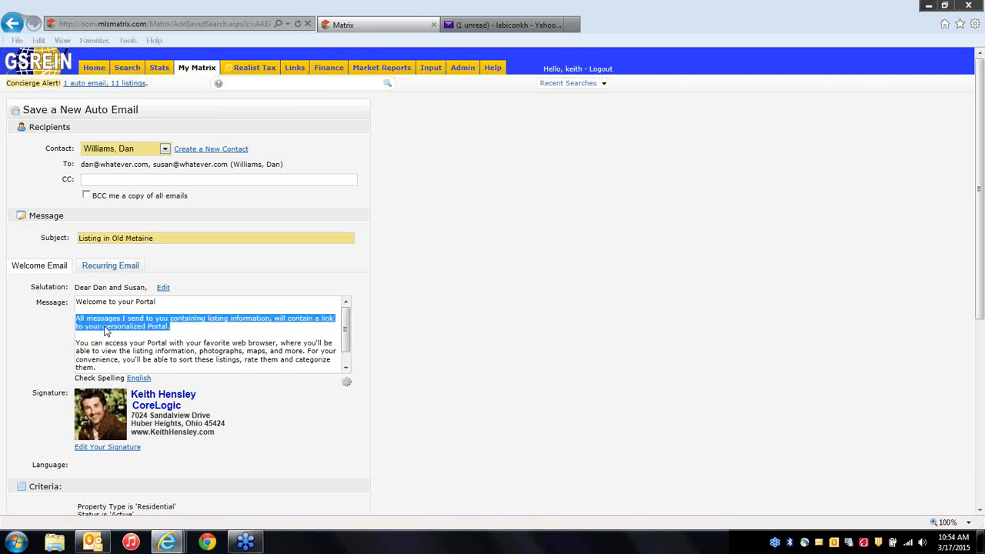
pyautogui.write('PL')
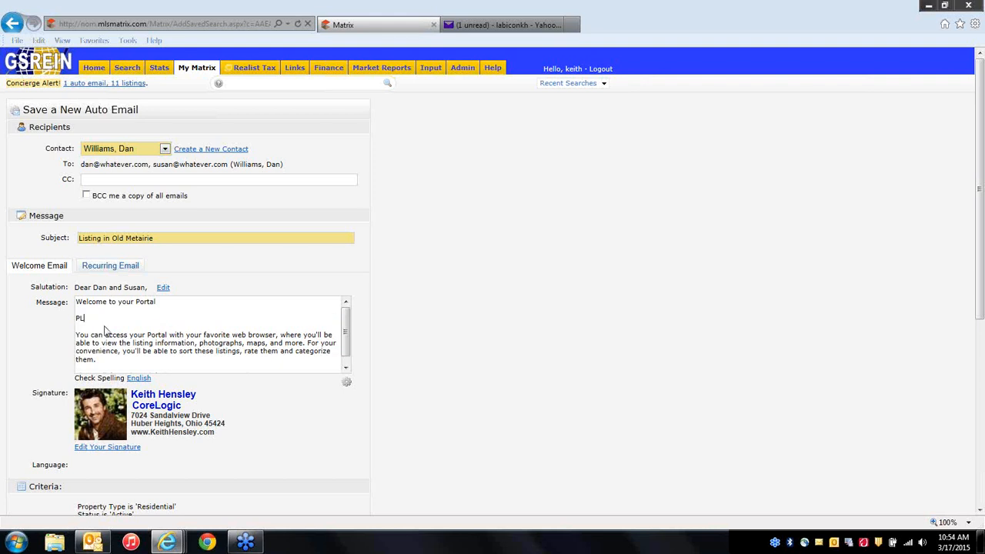
pyautogui.write('EASE CLICK THE LINK ')
pyautogui.write('BELOW')
pyautogui.write(':')
pyautogui.scroll(-1, 345, 331)
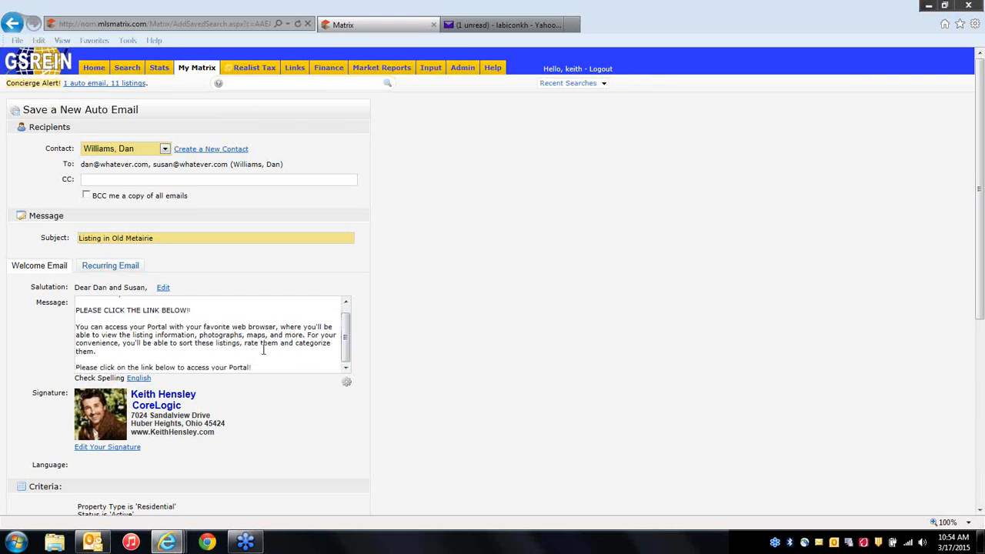
pyautogui.scroll(1, 264, 351)
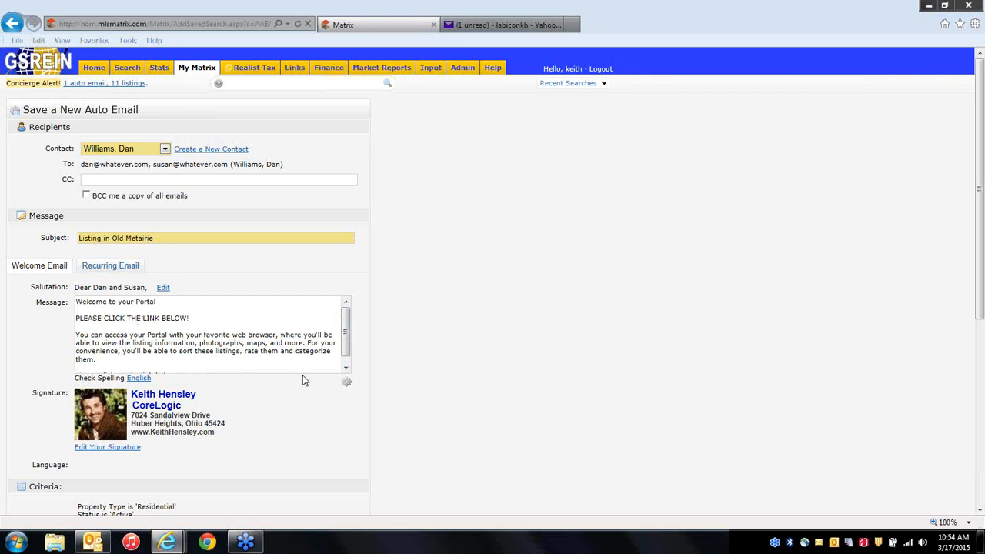
# Set the edited message as the default Welcome Email text, then review the Recurring and Welcome Email messages.
pyautogui.click(347, 387)
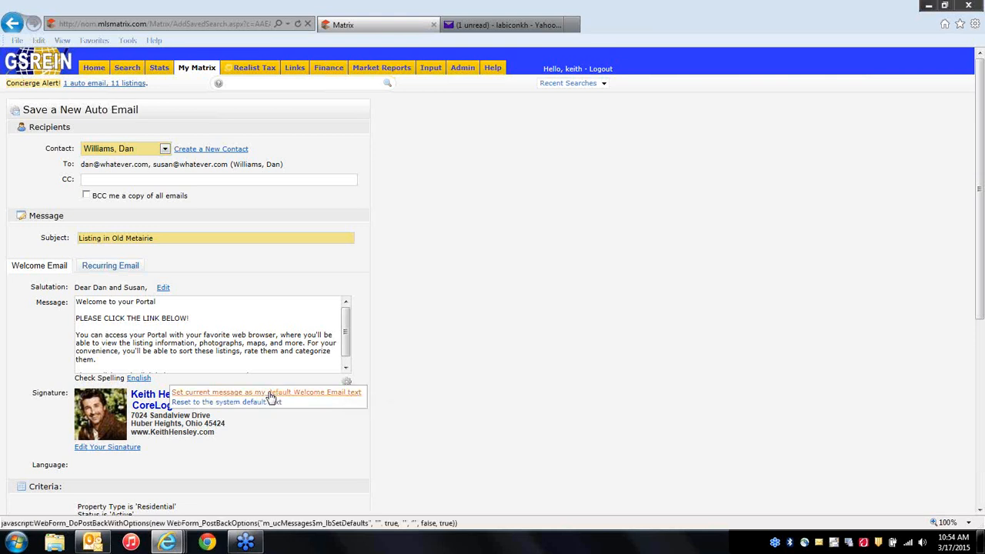
pyautogui.click(315, 396)
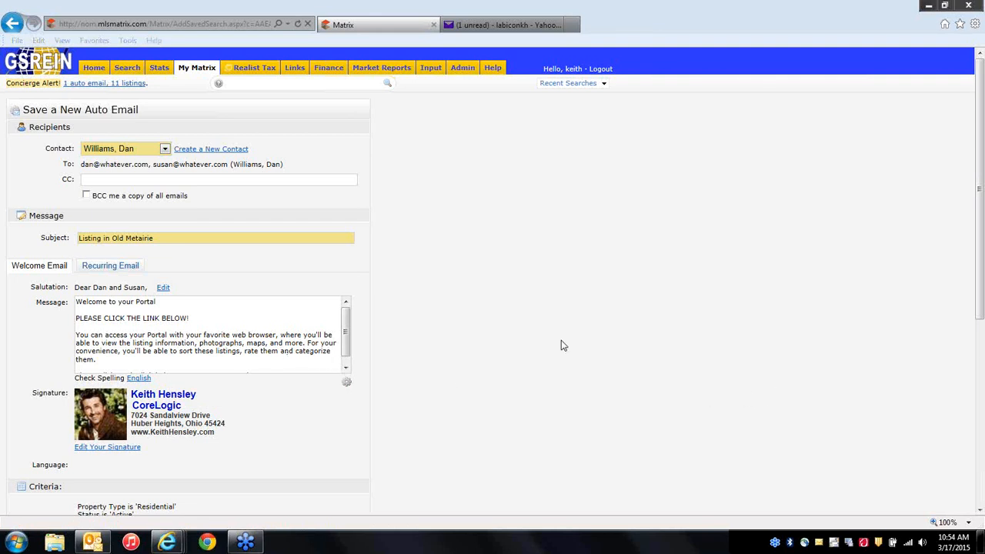
pyautogui.click(114, 268)
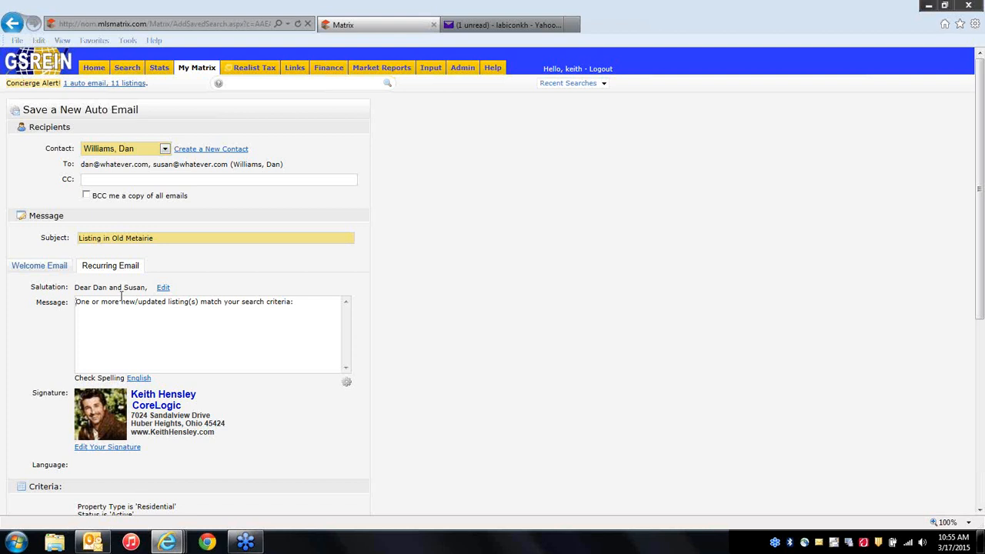
pyautogui.click(52, 267)
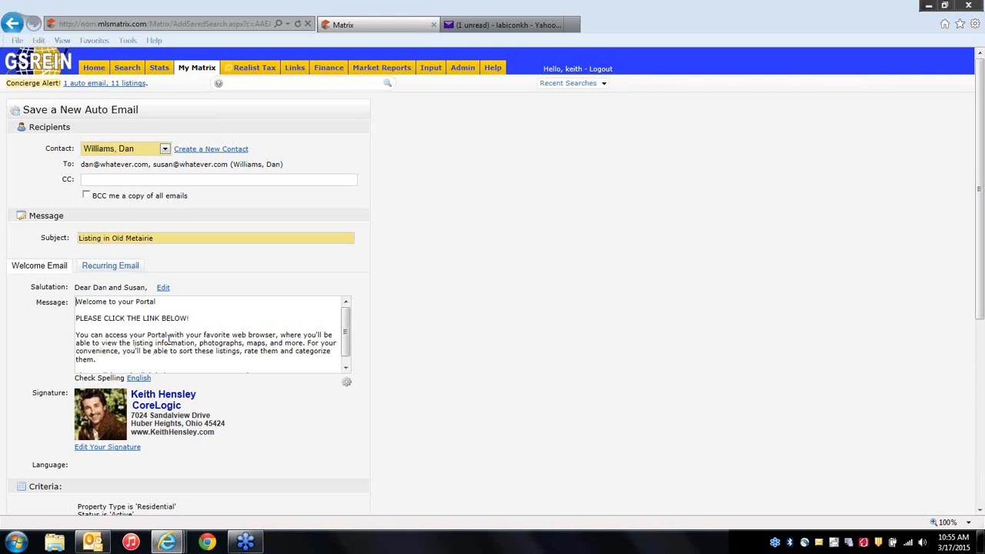
pyautogui.click(345, 368)
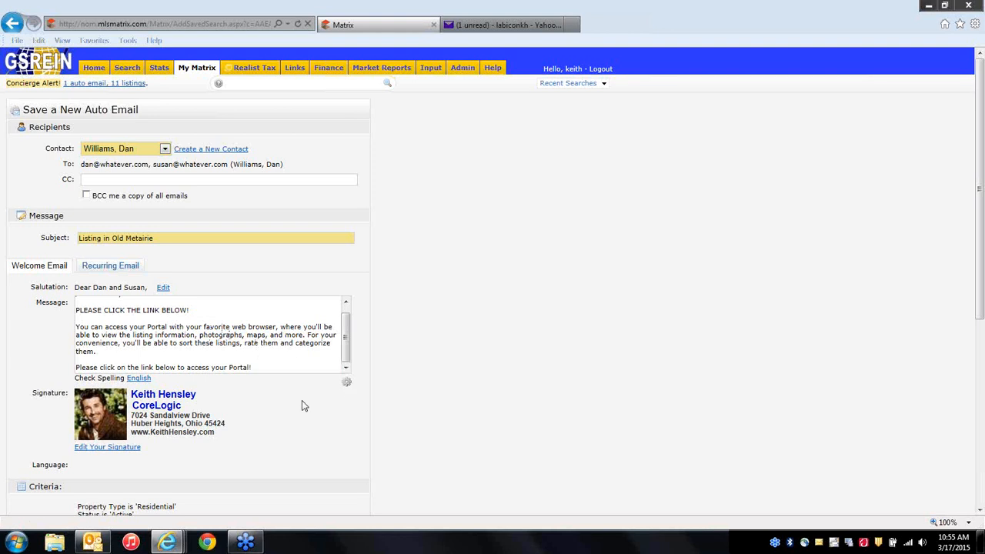
# Tick All PM, switch the schedule to ASAP, and save the 'Listing in Old Metairie' auto email.
pyautogui.scroll(-5, 301, 408)
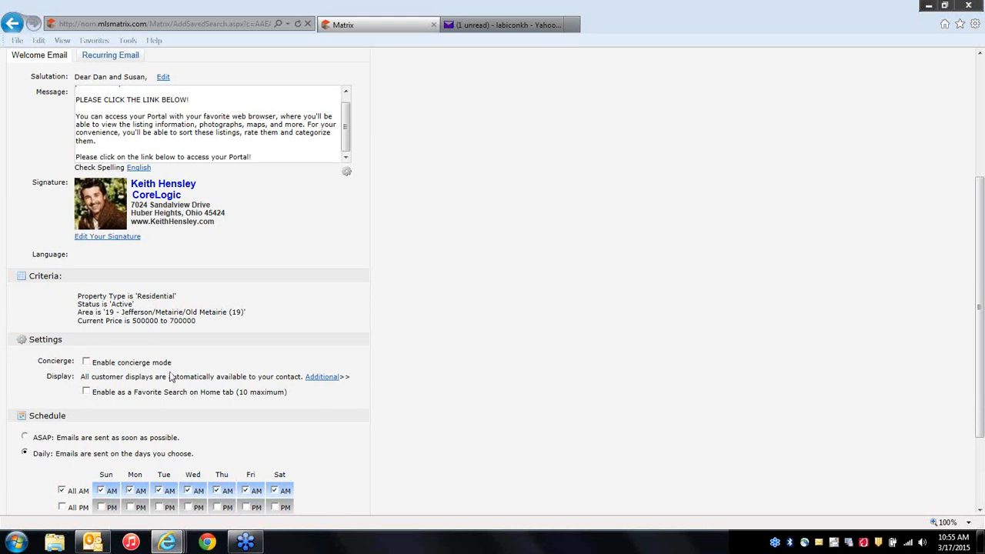
pyautogui.scroll(-3, 350, 419)
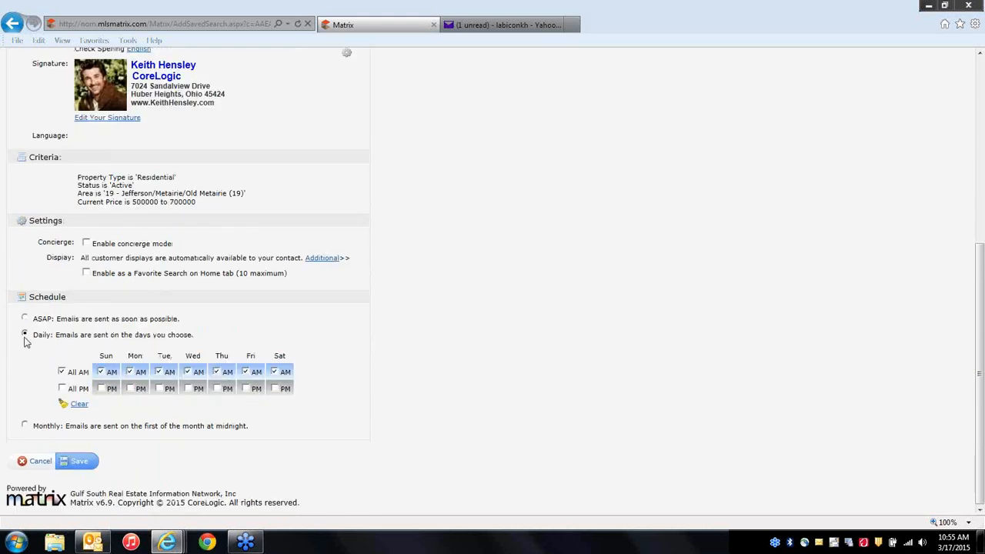
pyautogui.click(62, 389)
pyautogui.click(25, 320)
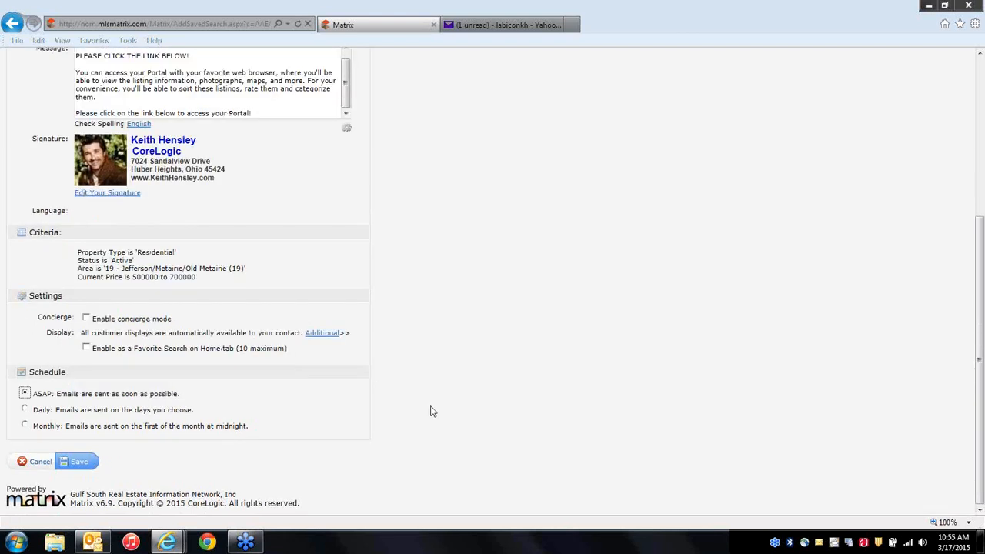
pyautogui.click(84, 463)
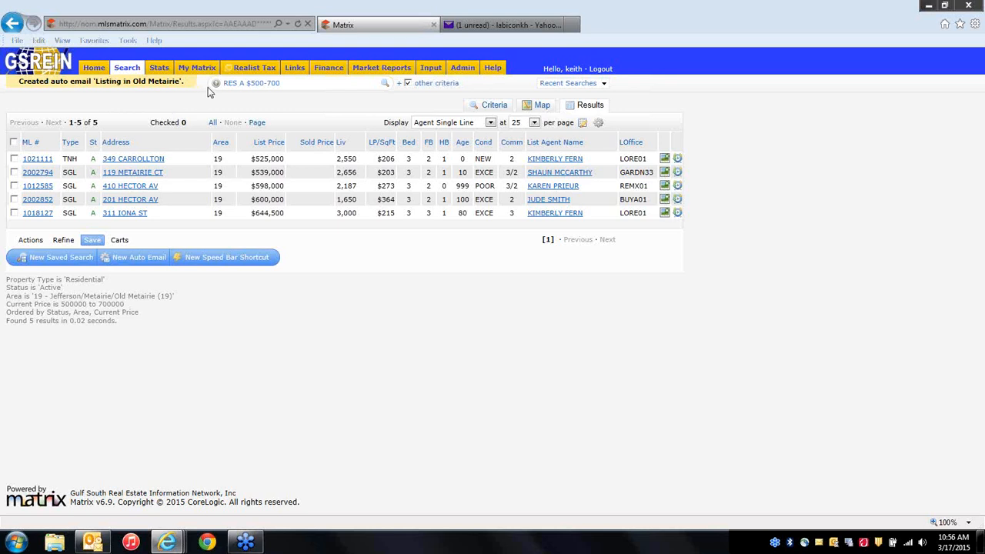
# Go to My Matrix > Auto-Emails to list all 12 auto emails.
pyautogui.moveTo(208, 71)
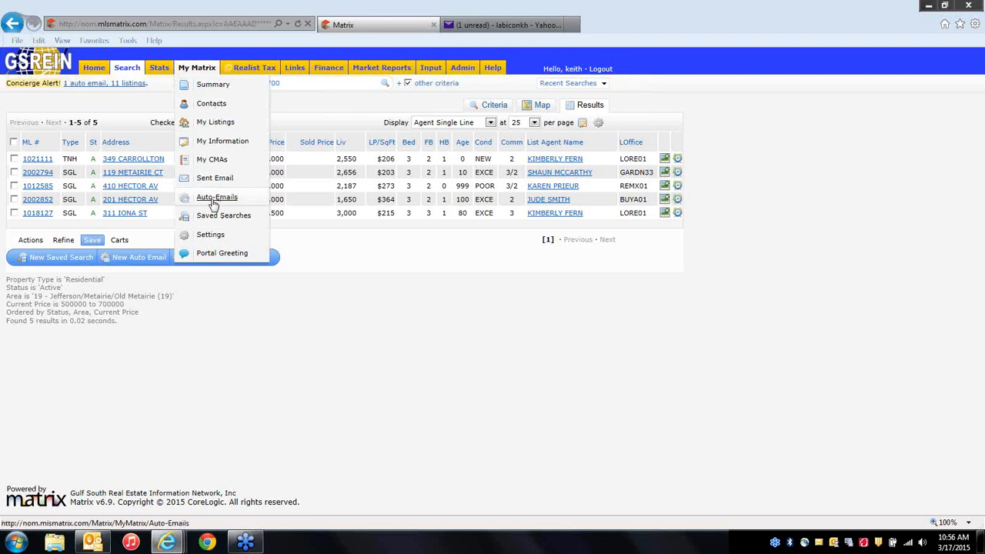
pyautogui.click(214, 202)
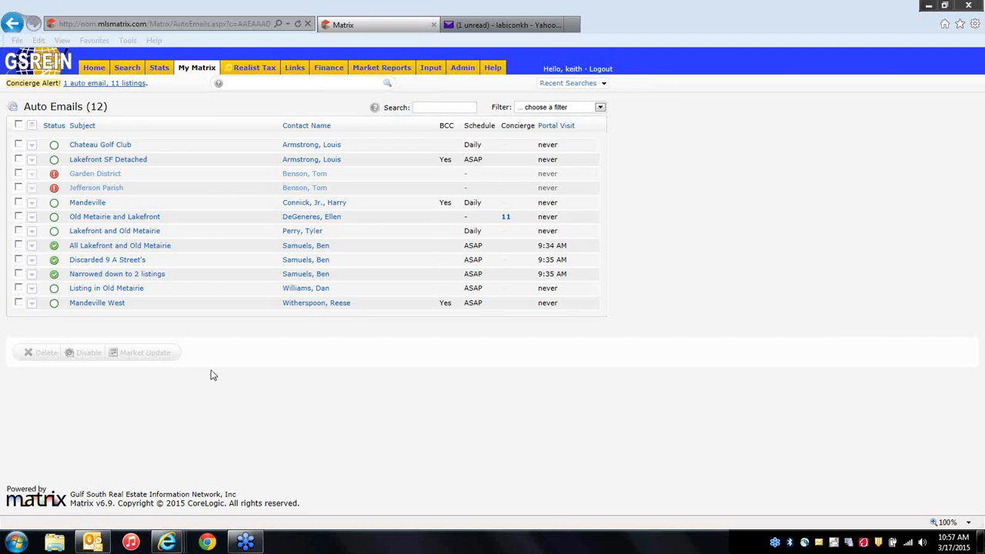
pyautogui.moveTo(55, 292)
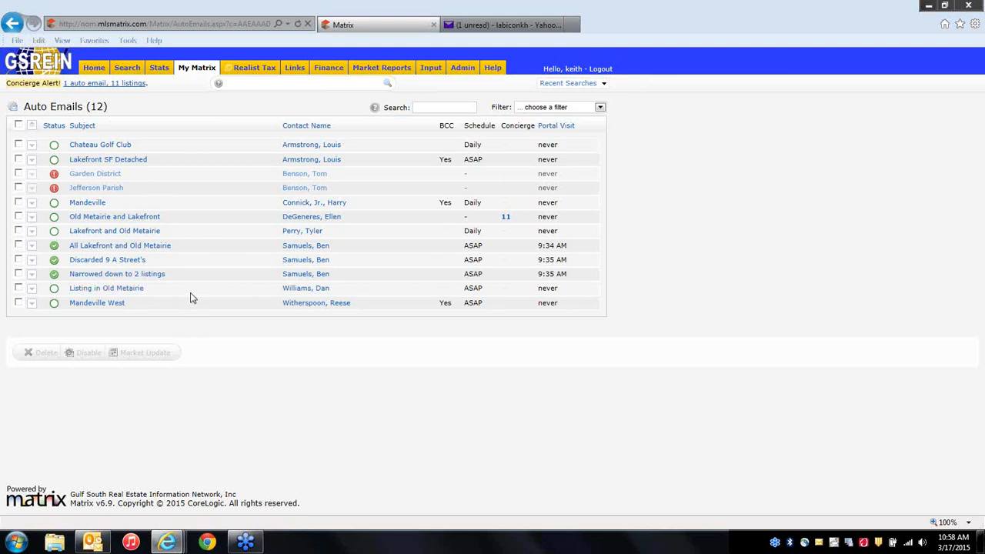
# Expand 'Listing in Old Metairie', resend its welcome message, and collapse it again.
pyautogui.click(135, 290)
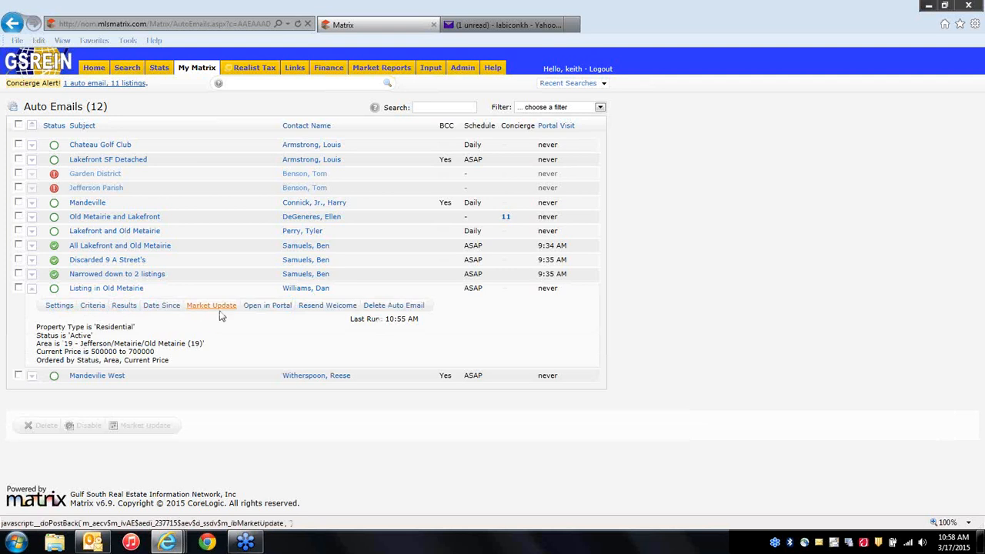
pyautogui.click(310, 306)
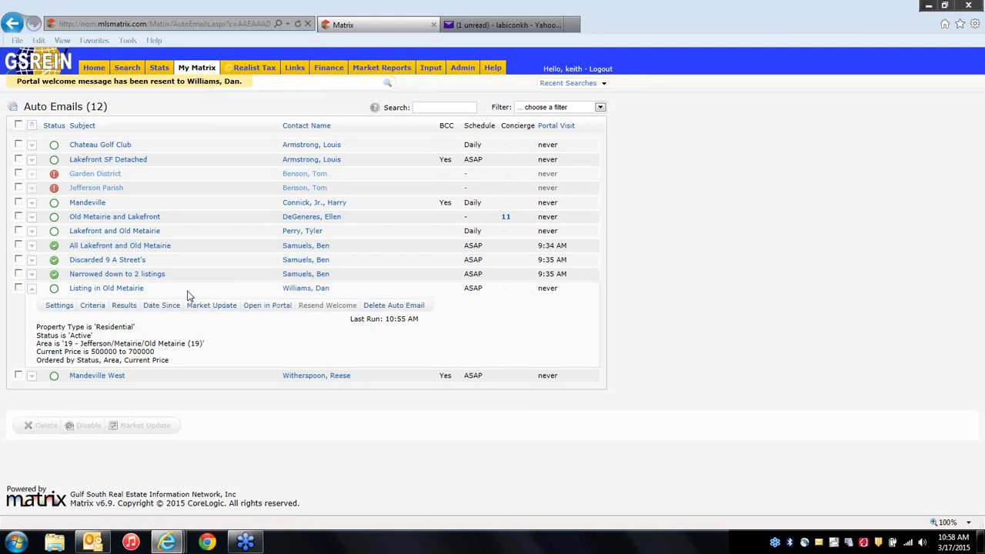
pyautogui.click(132, 290)
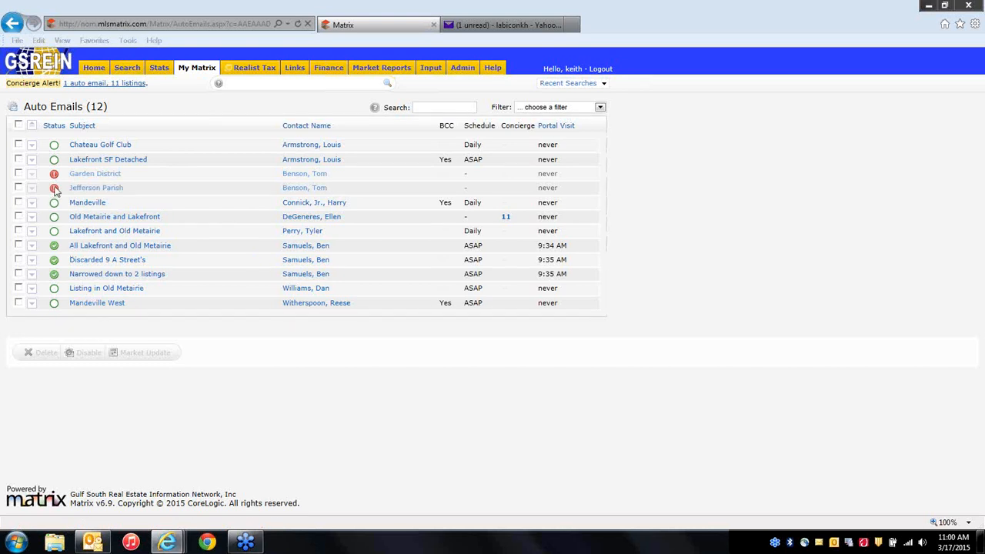
# Check the Jefferson Parish status, which reads 'Disabled by Agent'.
pyautogui.moveTo(55, 190)
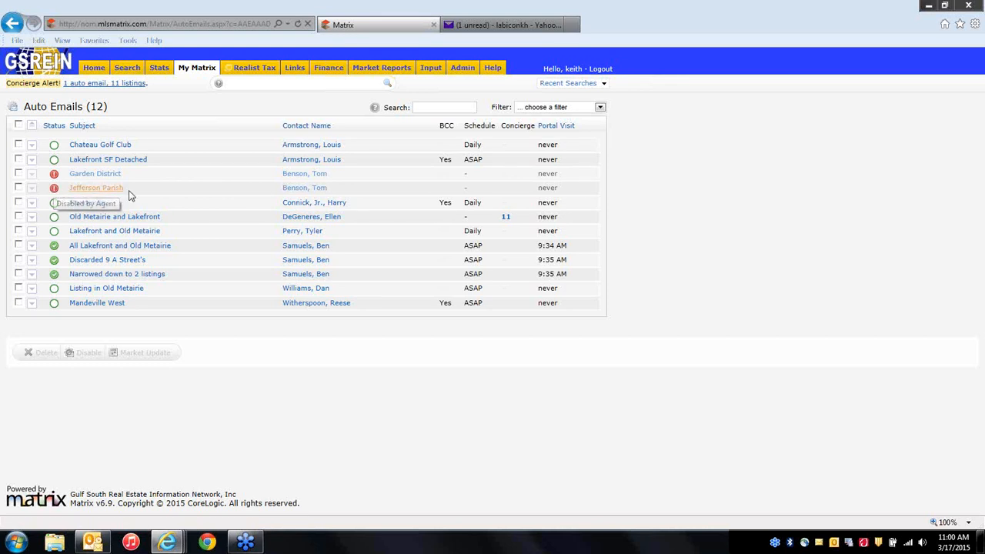
pyautogui.click(96, 189)
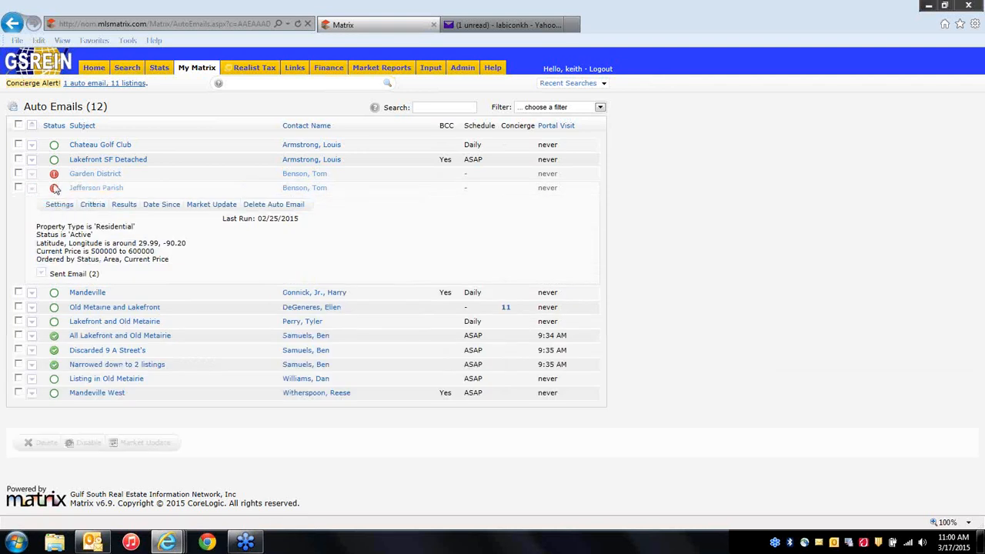
pyautogui.click(87, 189)
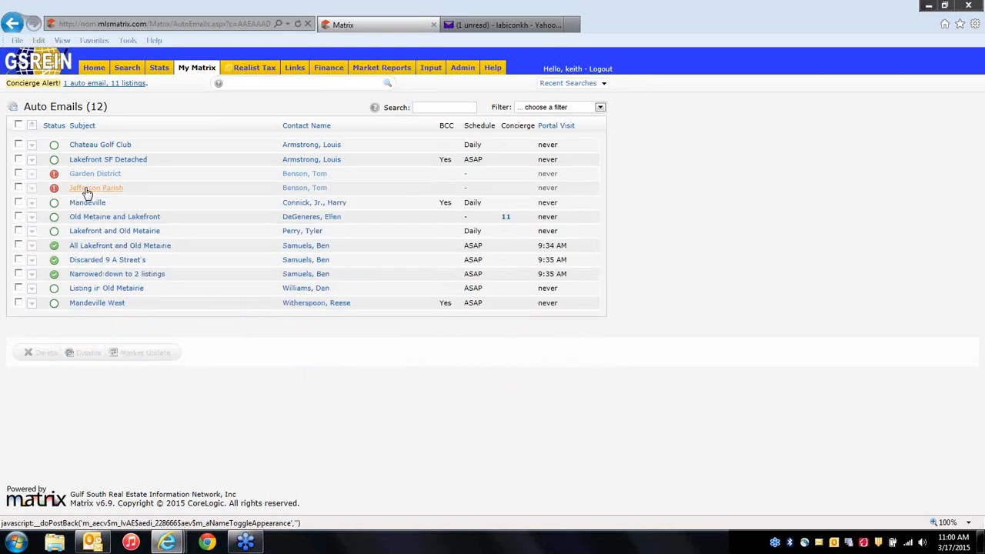
pyautogui.click(87, 189)
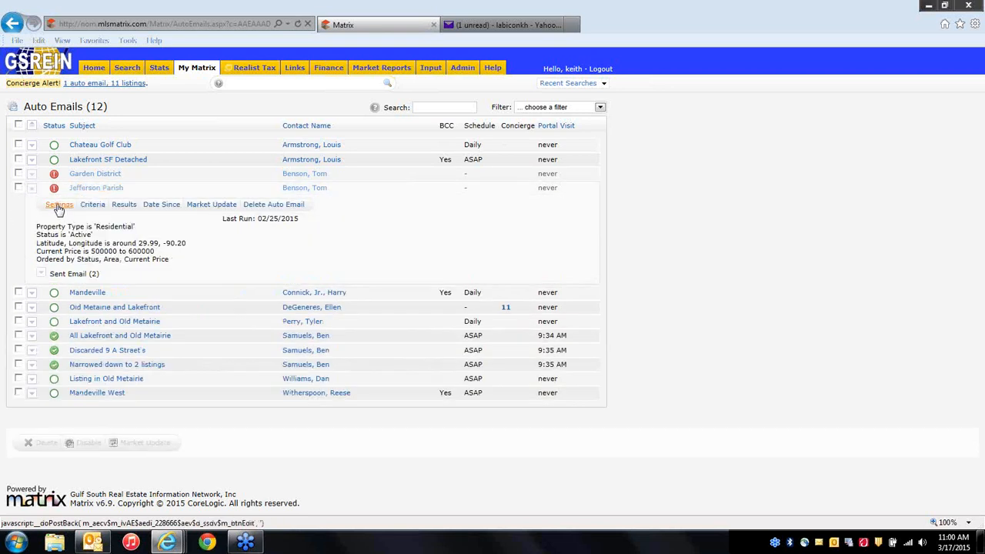
# Set the Jefferson Parish auto email to Enabled in its Settings and save it.
pyautogui.click(58, 206)
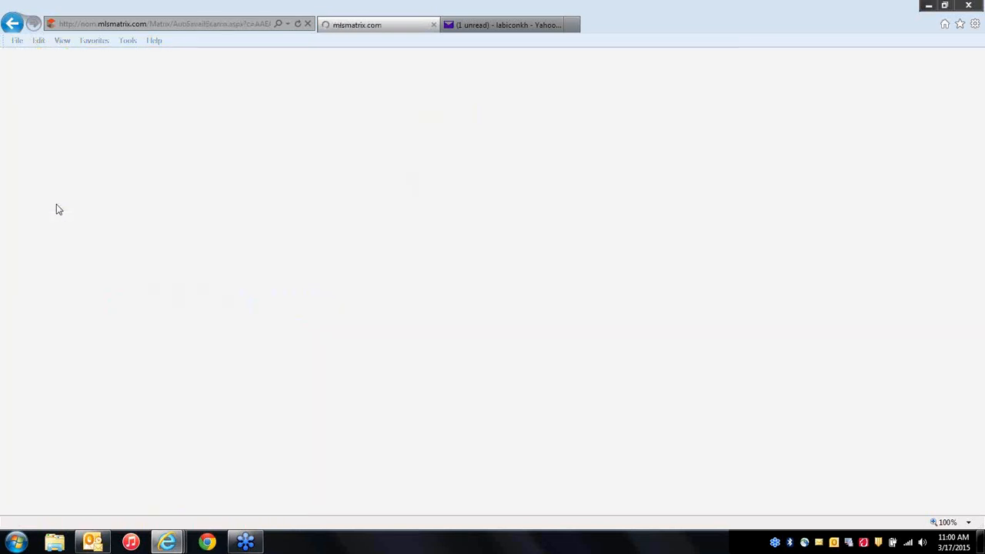
pyautogui.scroll(-5, 280, 316)
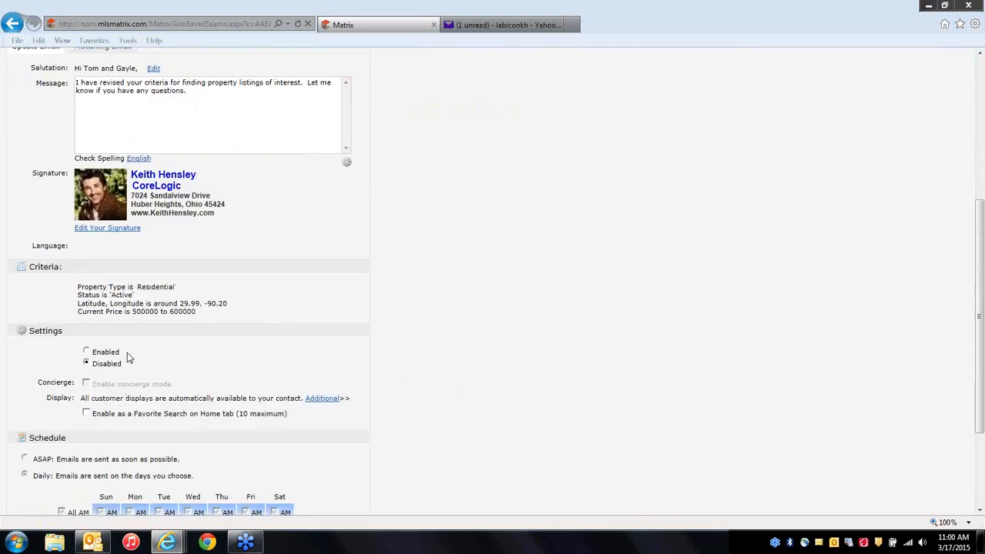
pyautogui.click(86, 350)
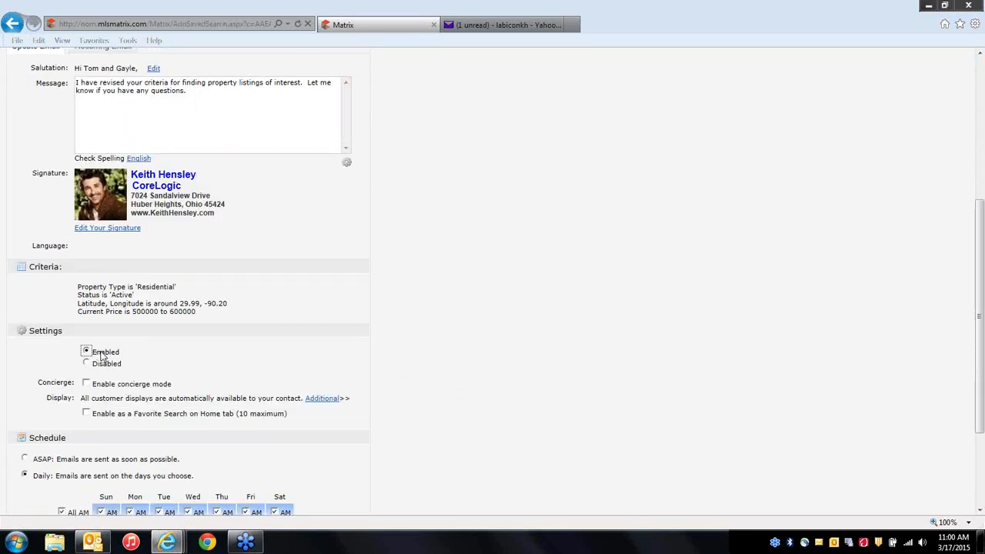
pyautogui.scroll(-3, 335, 357)
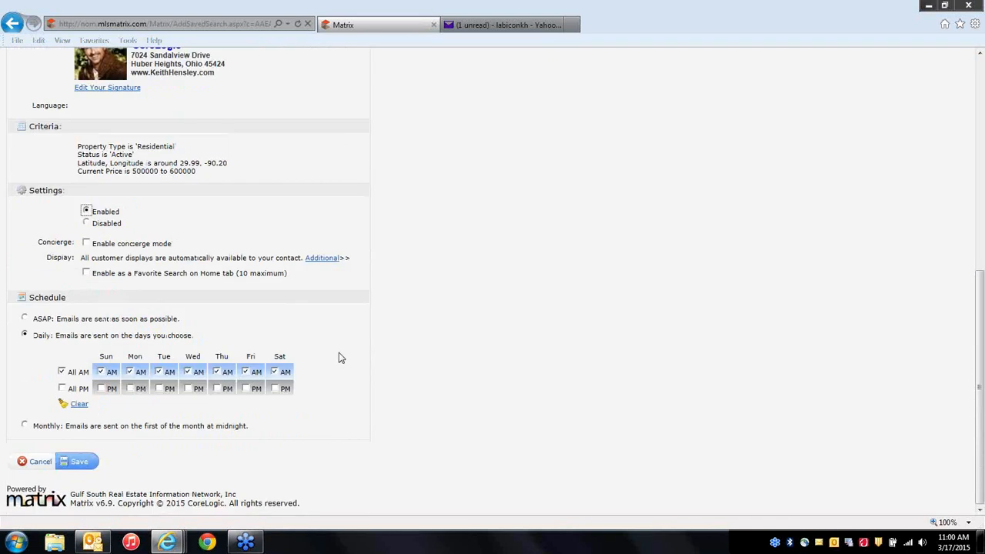
pyautogui.click(77, 462)
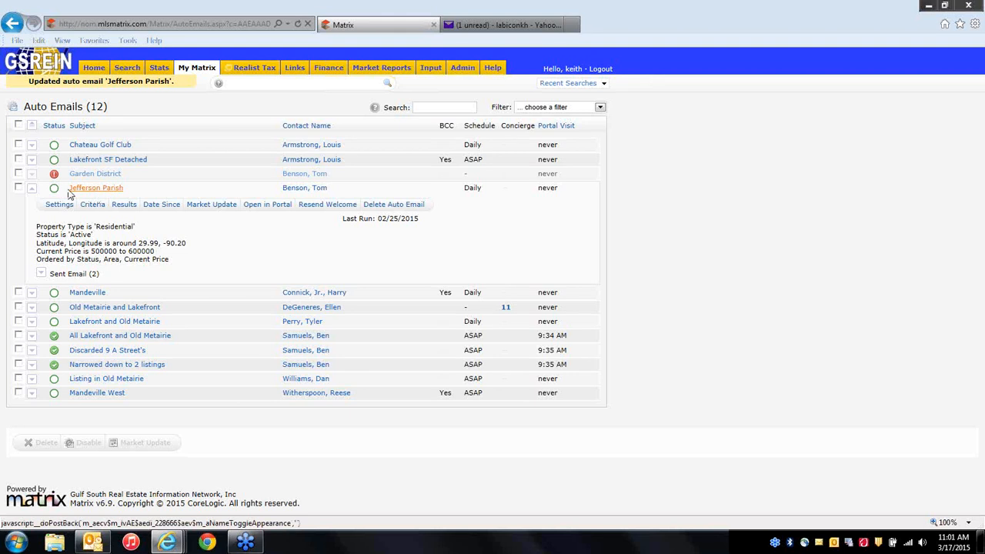
# Check Jefferson Parish, disable it with confirmation, and collapse its details.
pyautogui.click(19, 188)
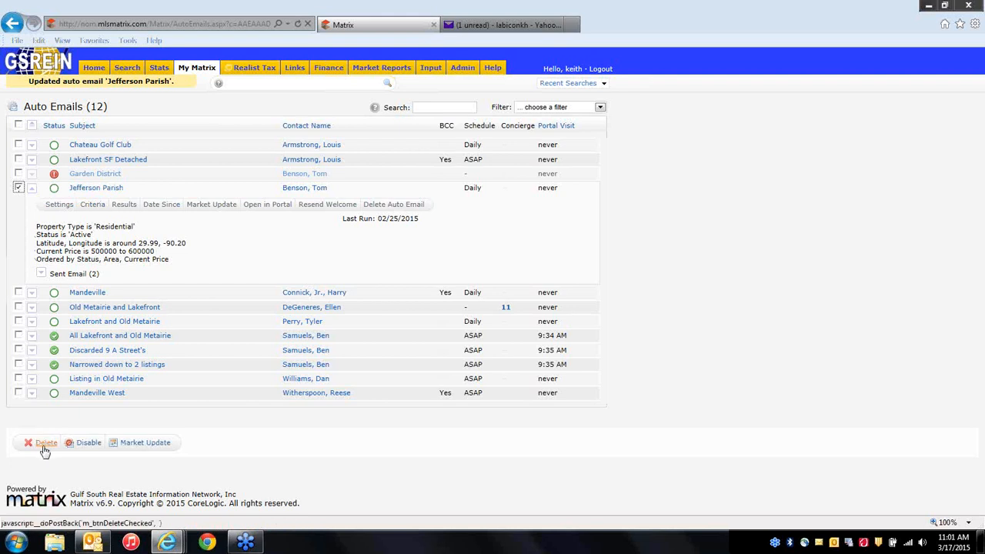
pyautogui.click(87, 443)
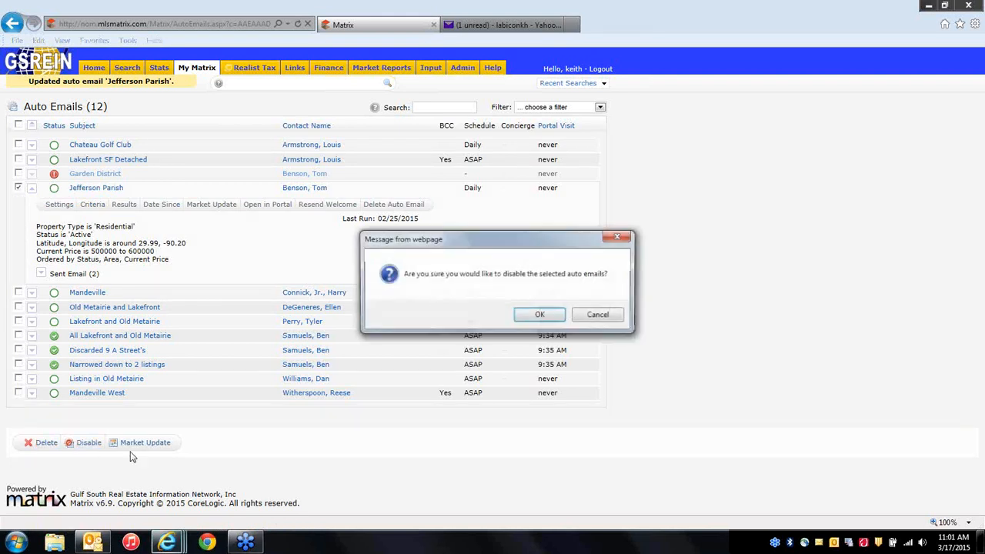
pyautogui.click(541, 316)
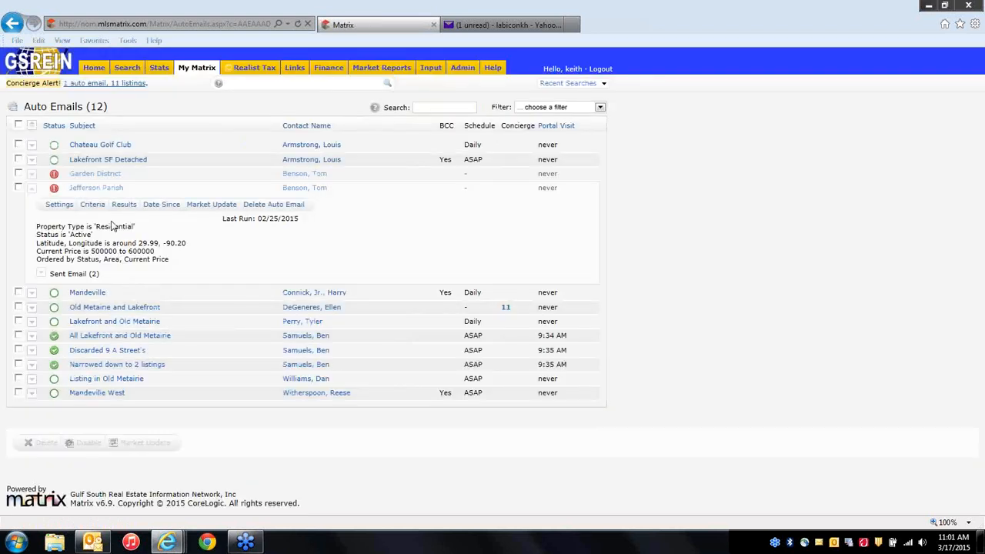
pyautogui.click(85, 191)
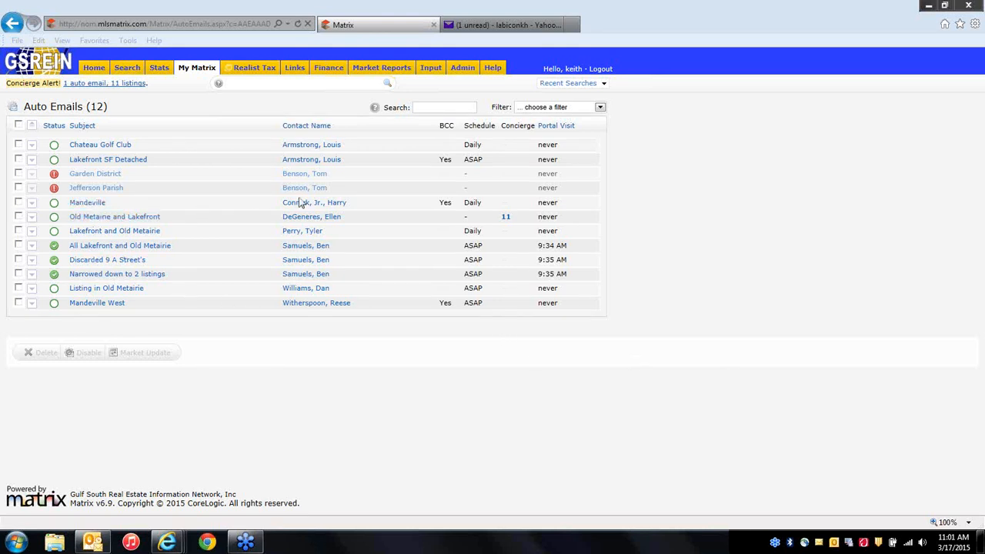
# Convert the Mandeville auto email into a saved search named 'Mandeville' and save it.
pyautogui.click(98, 205)
pyautogui.click(53, 224)
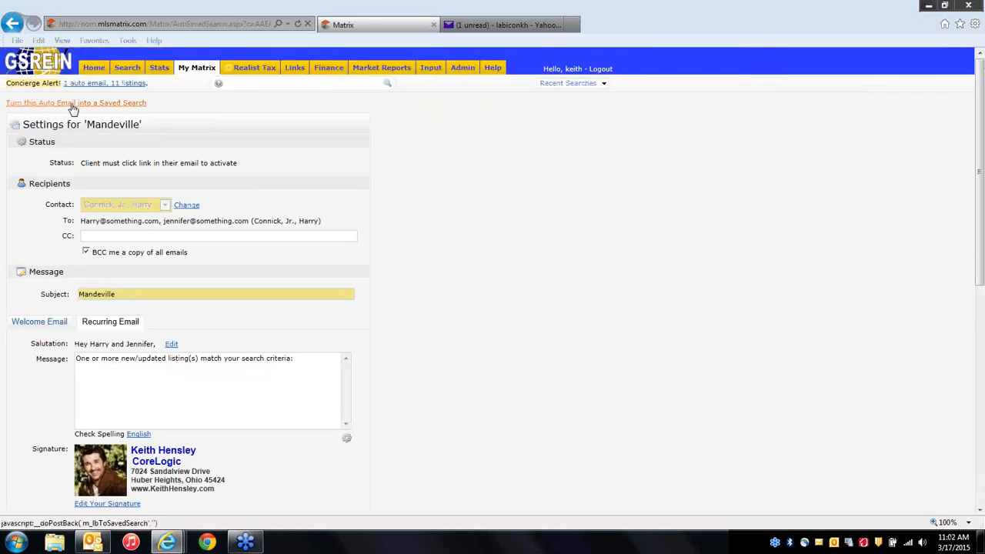
pyautogui.click(114, 103)
pyautogui.click(113, 104)
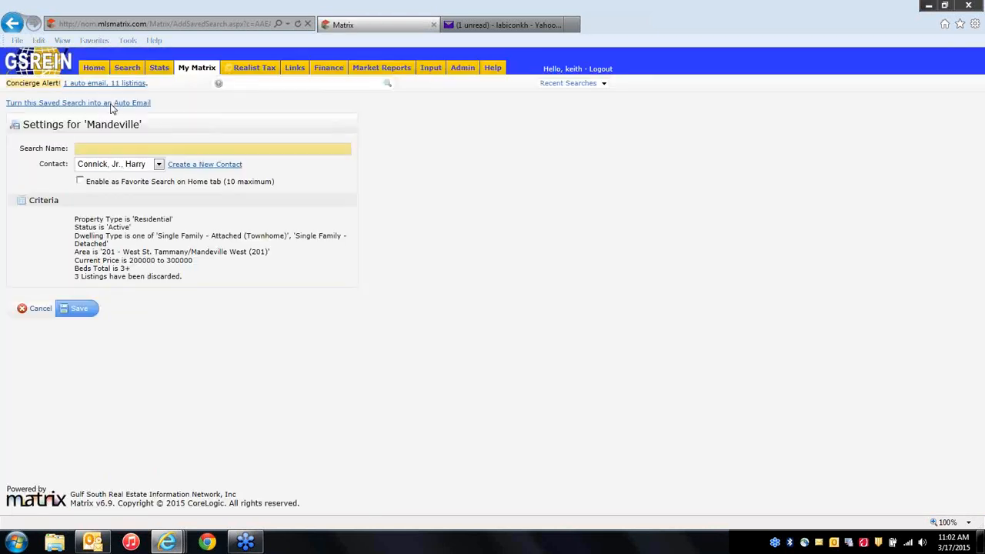
pyautogui.click(109, 151)
pyautogui.press('BackSpace')
pyautogui.write('Mandeville')
pyautogui.click(82, 312)
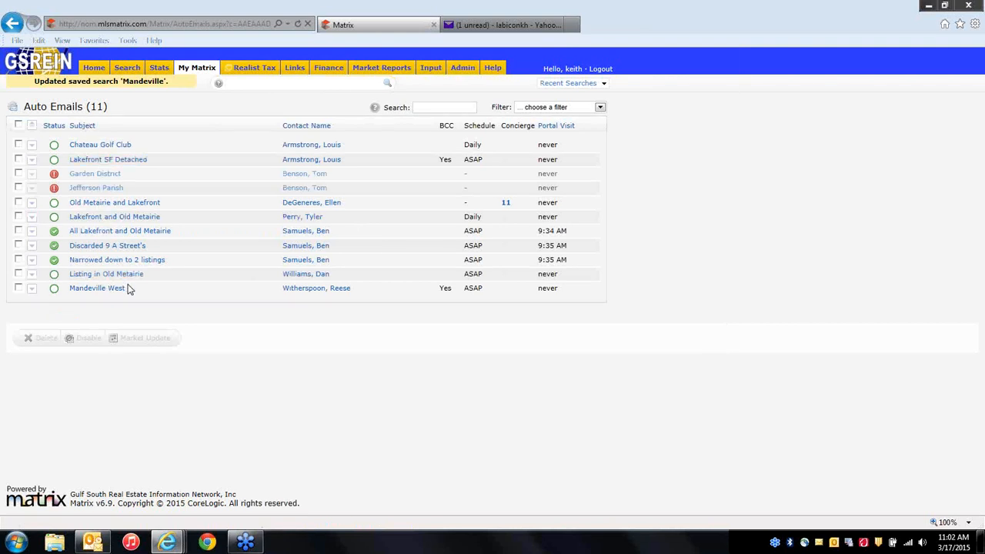
# Open the settings of the (Imported) Lakefront Search in My Matrix Saved Searches.
pyautogui.moveTo(199, 74)
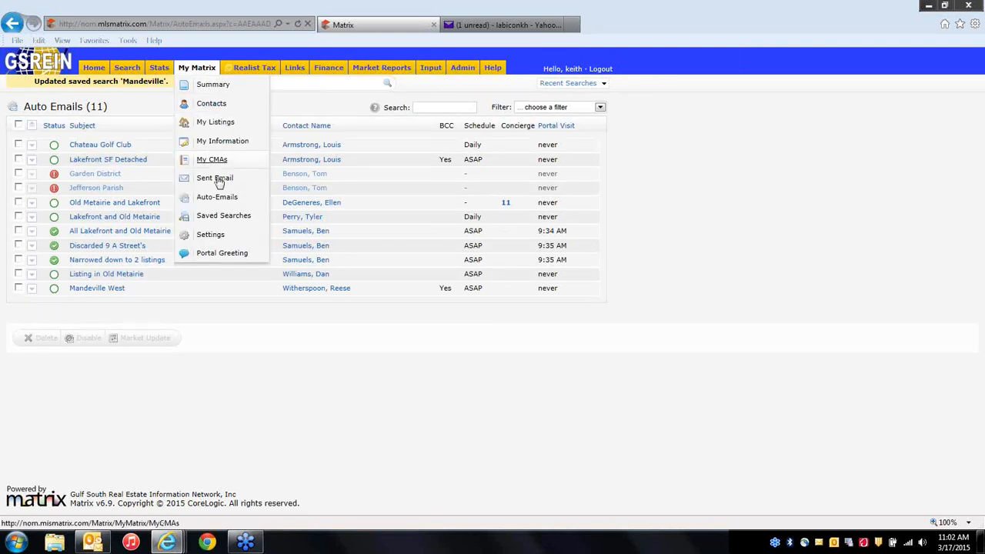
pyautogui.click(215, 222)
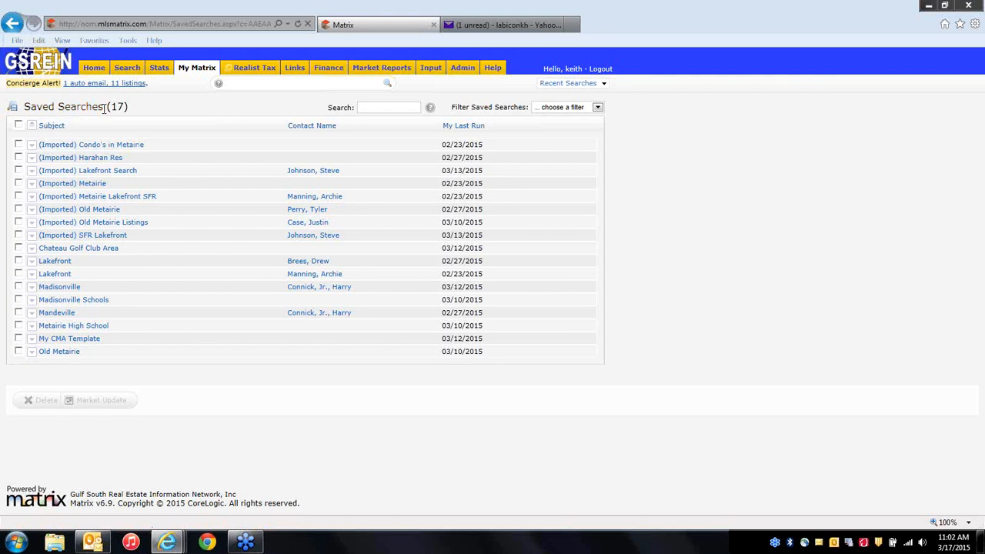
pyautogui.click(113, 177)
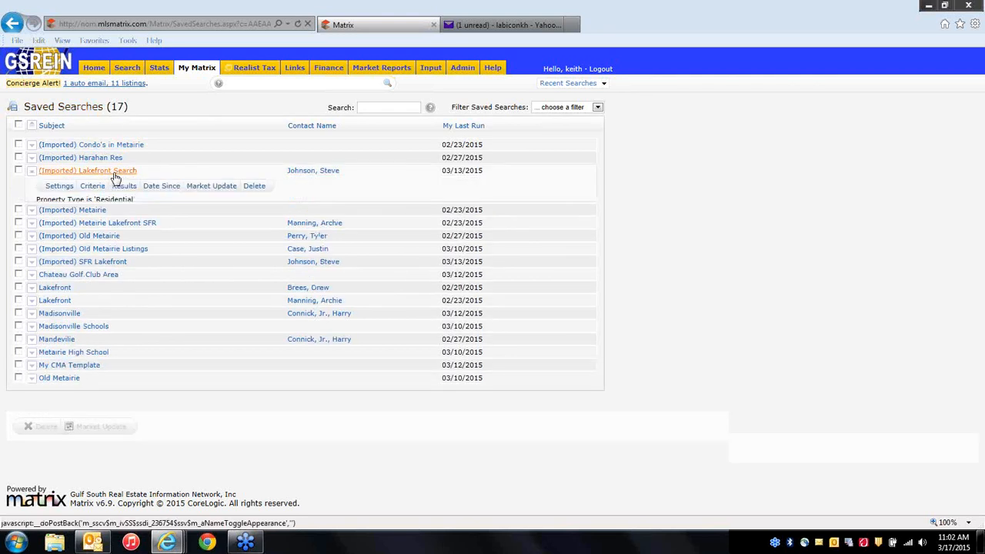
pyautogui.click(60, 187)
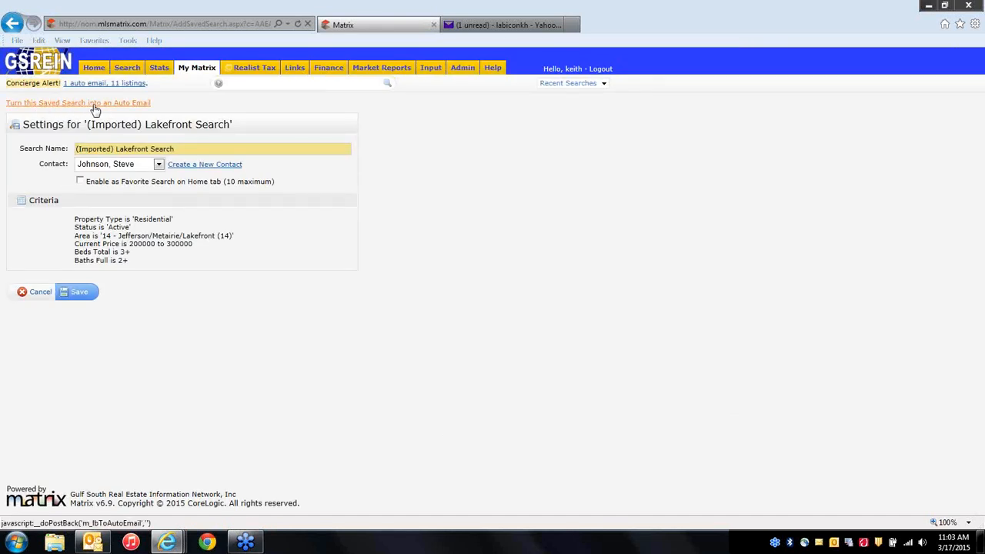
# Convert it into an auto email with subject 'Lakefront Search', scheduled ASAP, and save.
pyautogui.click(137, 105)
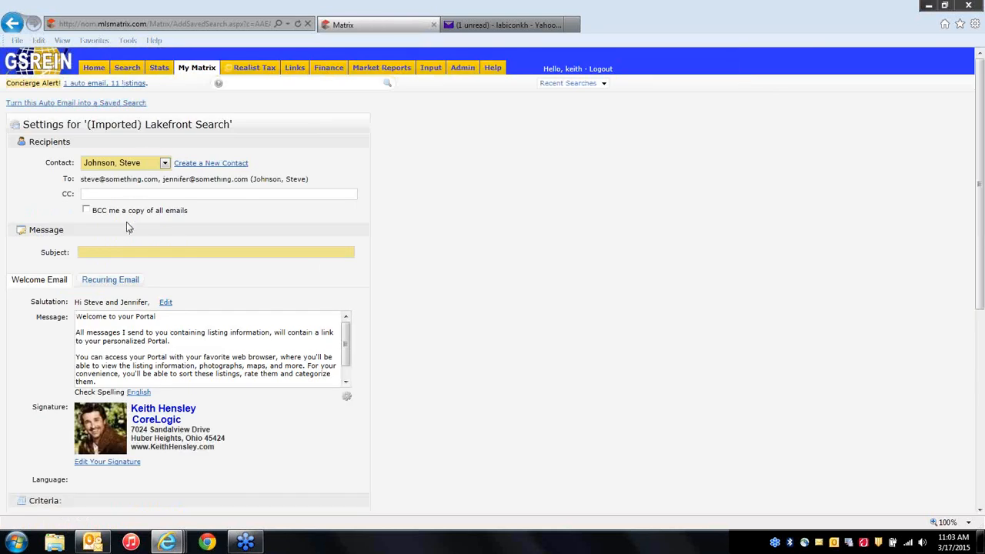
pyautogui.click(122, 255)
pyautogui.write('Lakefront Search')
pyautogui.scroll(-3, 477, 378)
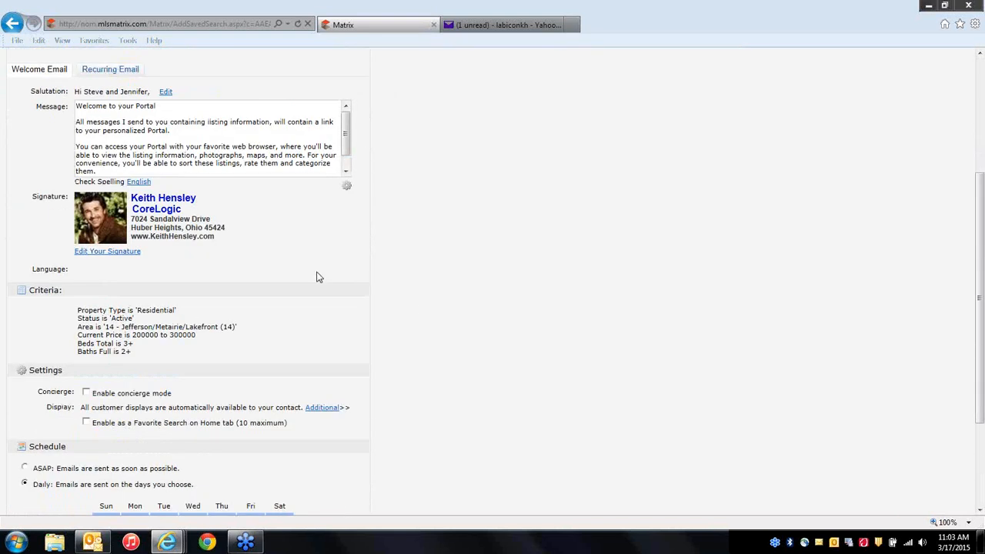
pyautogui.scroll(-2, 459, 389)
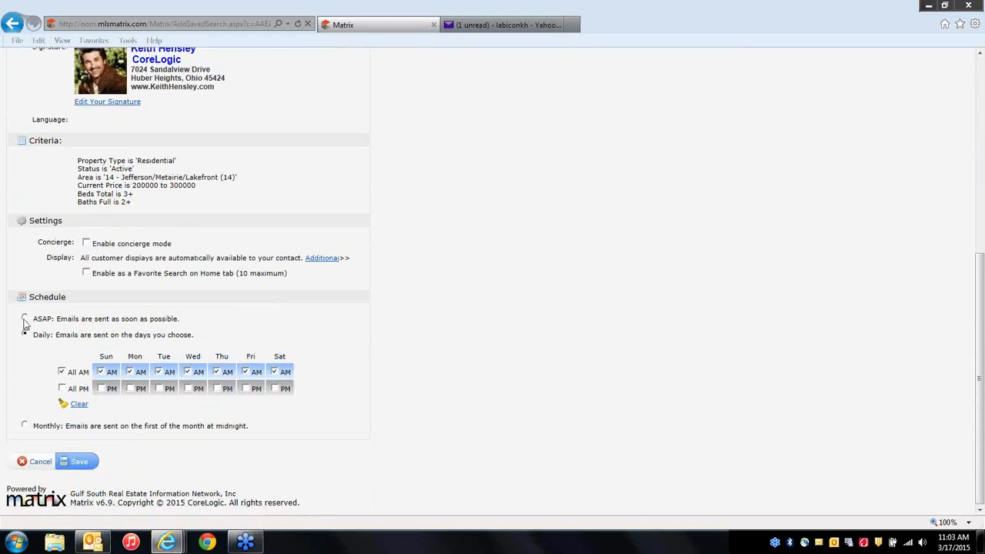
pyautogui.click(25, 319)
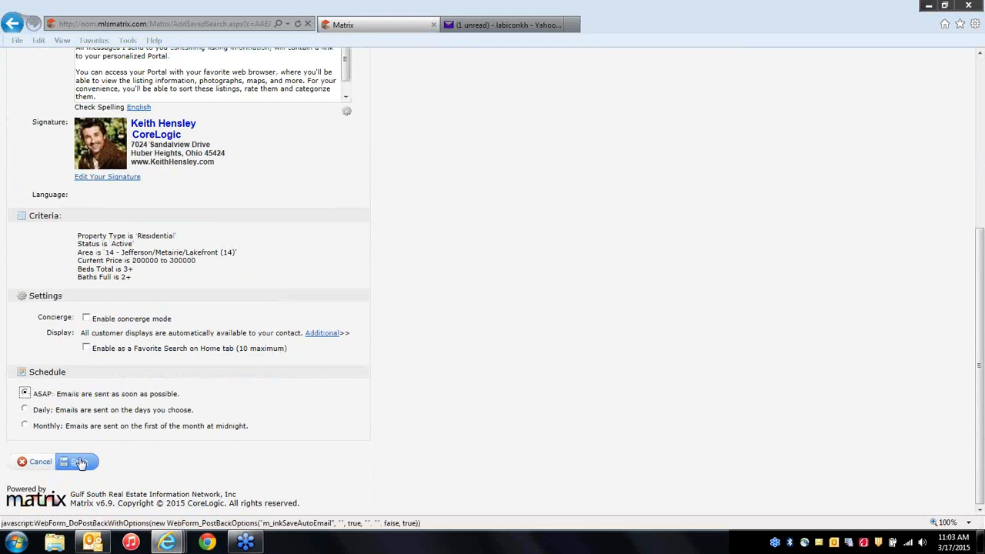
pyautogui.click(80, 462)
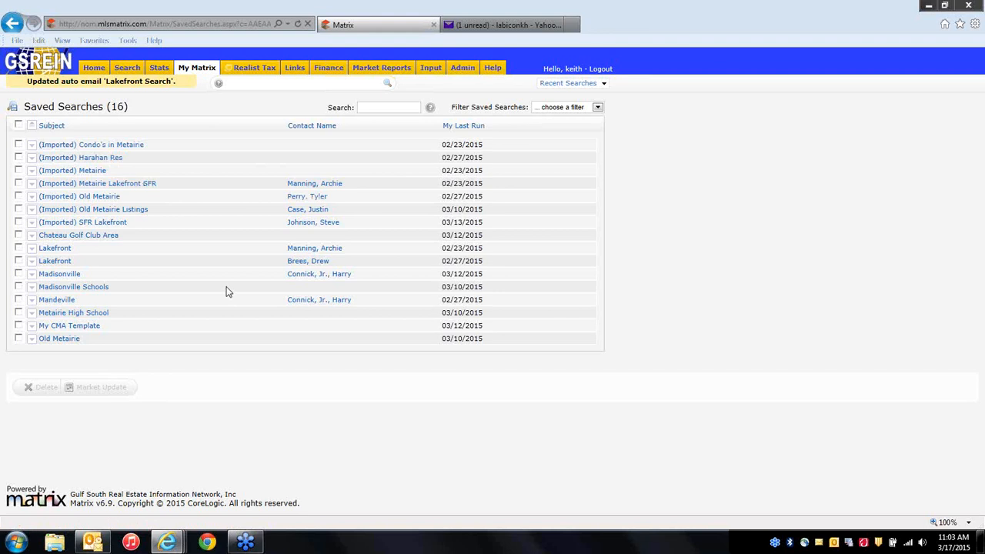
# Return to Auto-Emails and expand Lakefront Search to show its Residential, 200000–300000 criteria.
pyautogui.moveTo(203, 70)
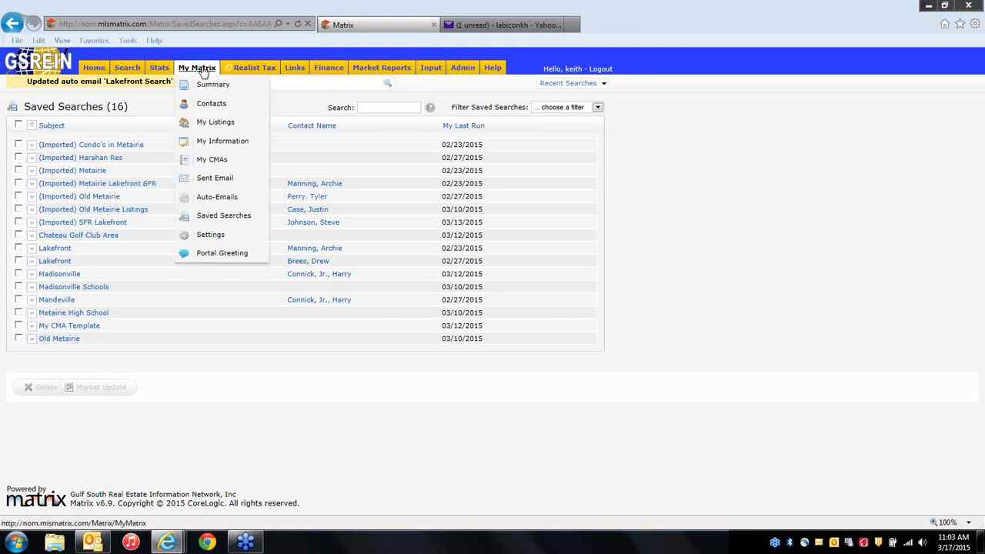
pyautogui.click(215, 197)
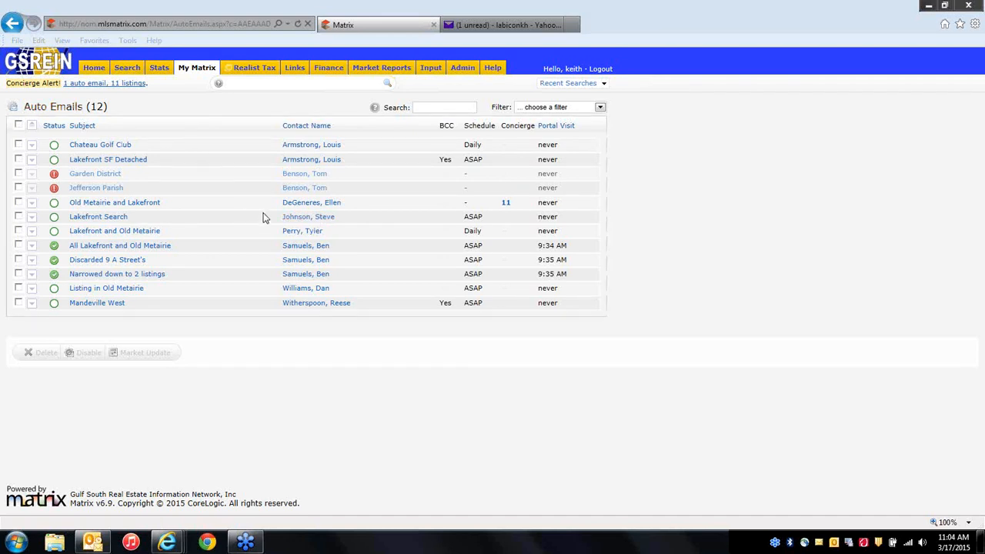
pyautogui.click(96, 218)
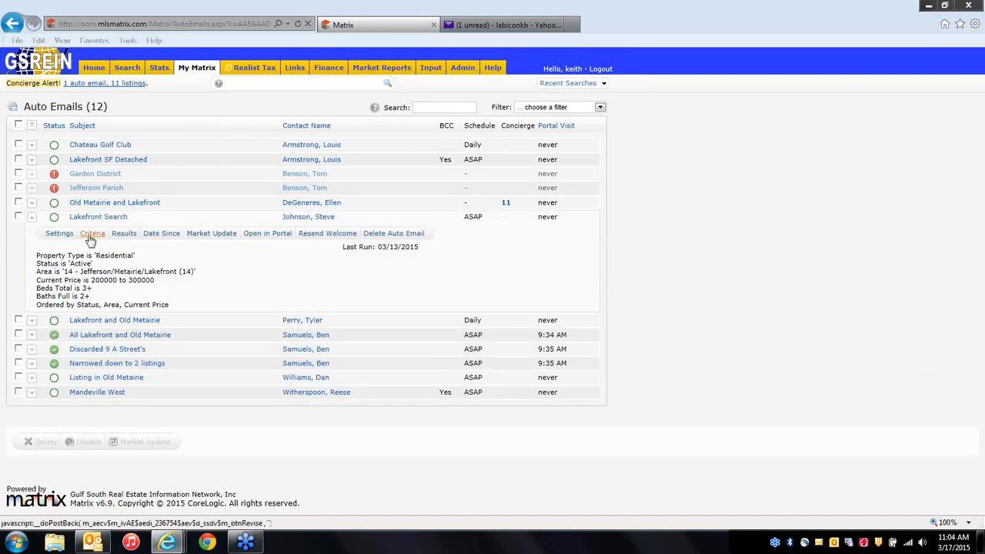
# Raise the Lakefront Search upper price from 300 to 400 thousand and save the auto email.
pyautogui.click(91, 234)
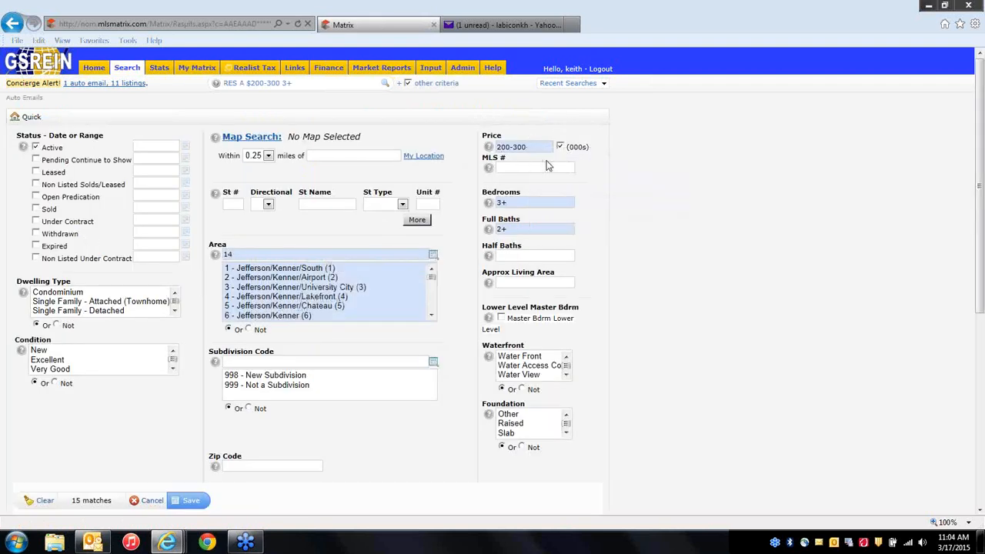
pyautogui.press('BackSpace')
pyautogui.press('BackSpace')
pyautogui.press('BackSpace')
pyautogui.write('400,')
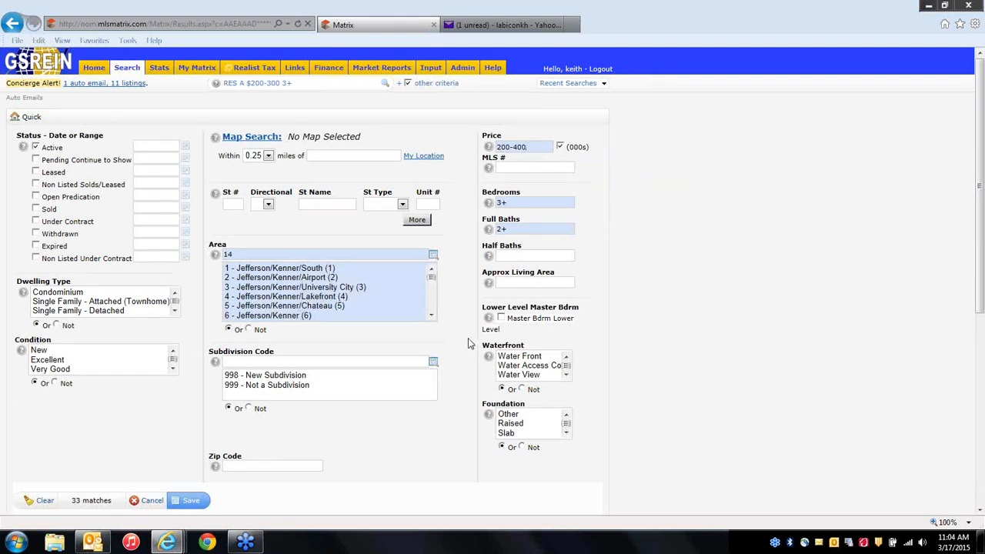
pyautogui.click(188, 501)
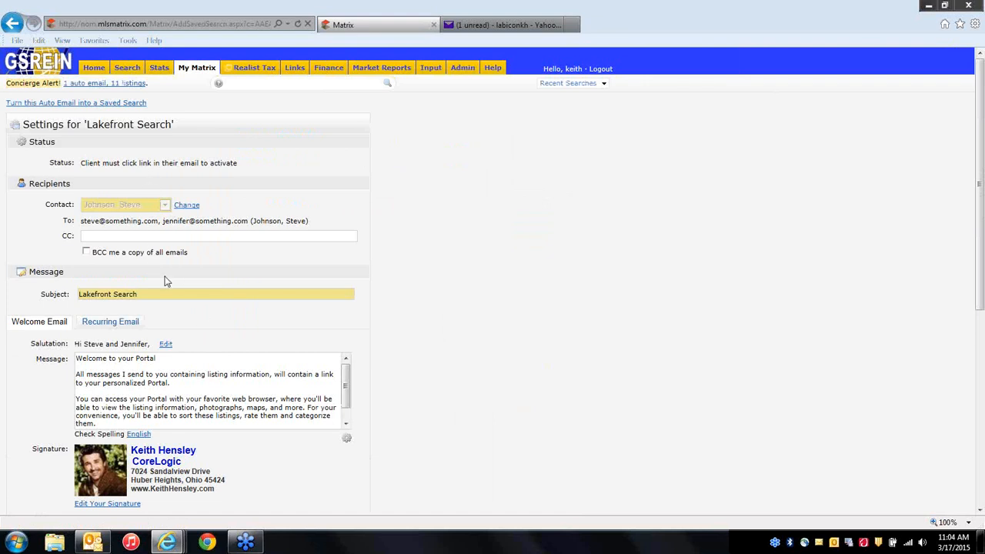
pyautogui.scroll(-1, 211, 319)
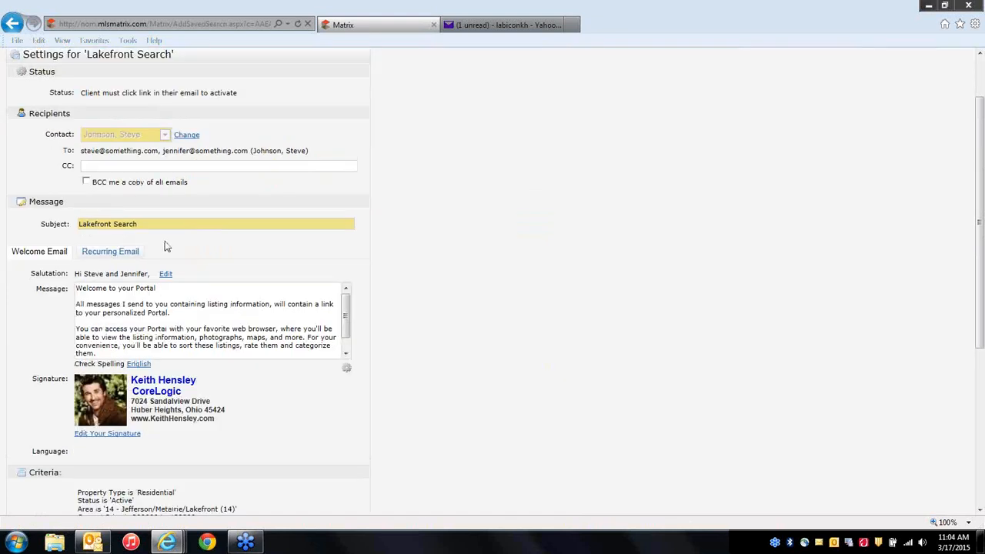
pyautogui.scroll(-3, 265, 411)
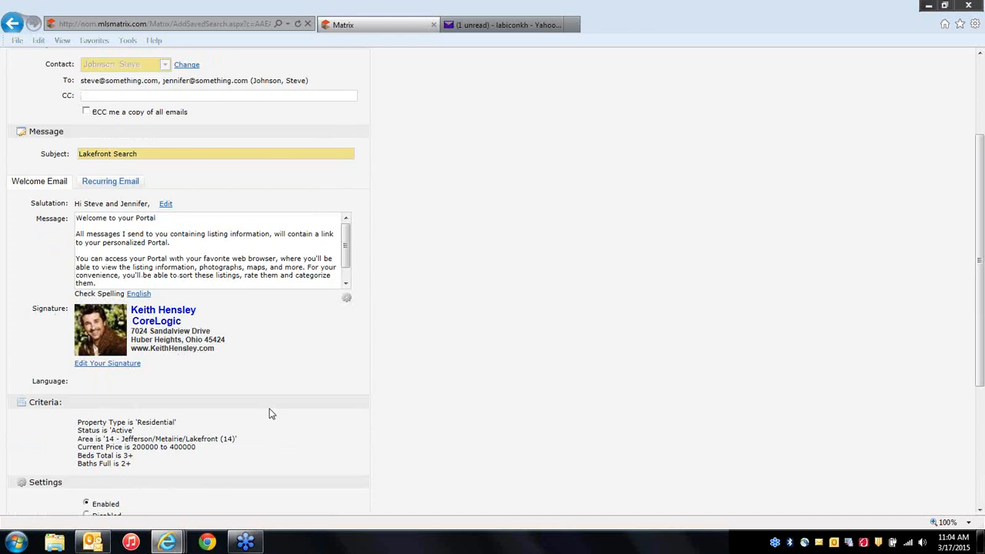
pyautogui.scroll(-1, 172, 373)
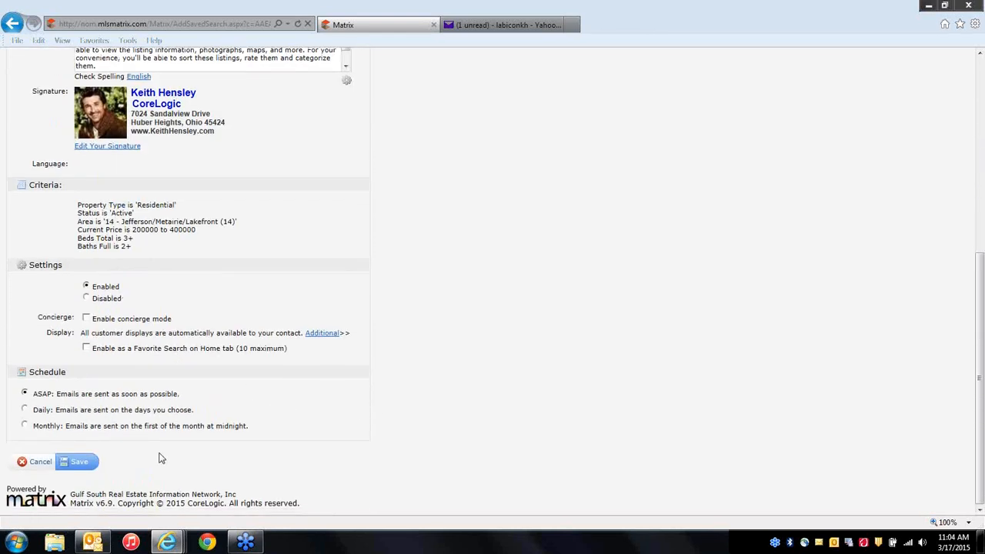
pyautogui.click(77, 466)
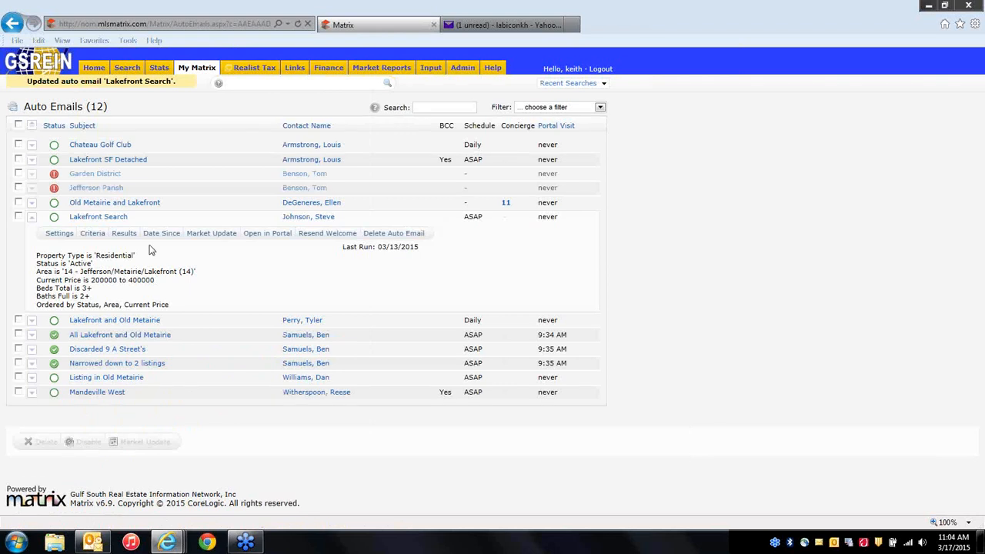
# Collapse the Lakefront Search details and return to the Matrix Home dashboard.
pyautogui.click(102, 218)
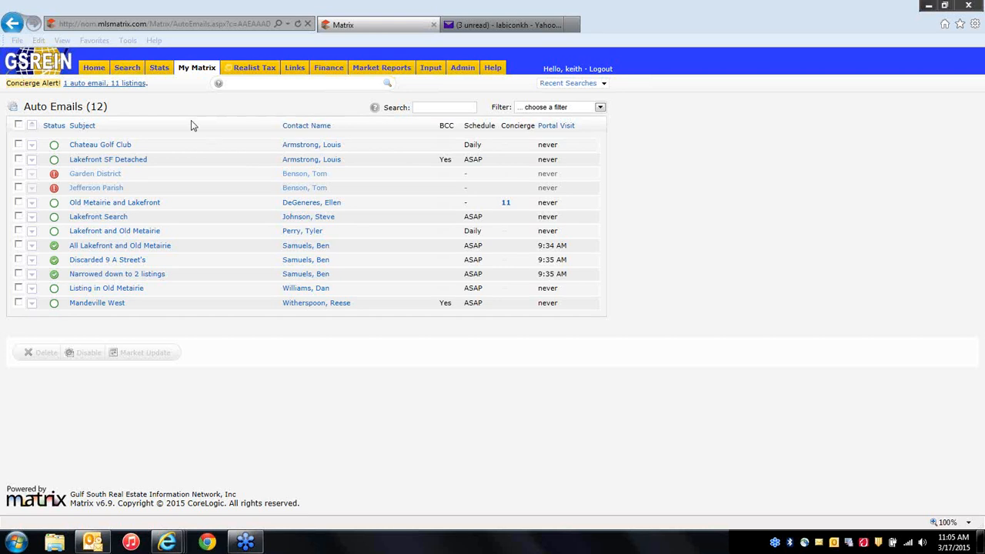
pyautogui.click(94, 67)
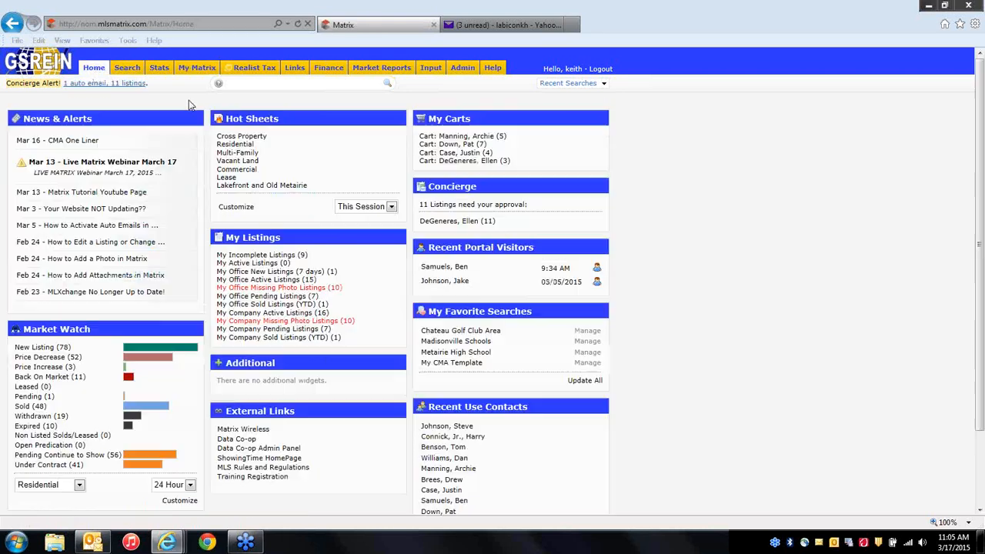
# Search Residential listings in Area 19 priced 500+ and show the 29 results.
pyautogui.moveTo(128, 73)
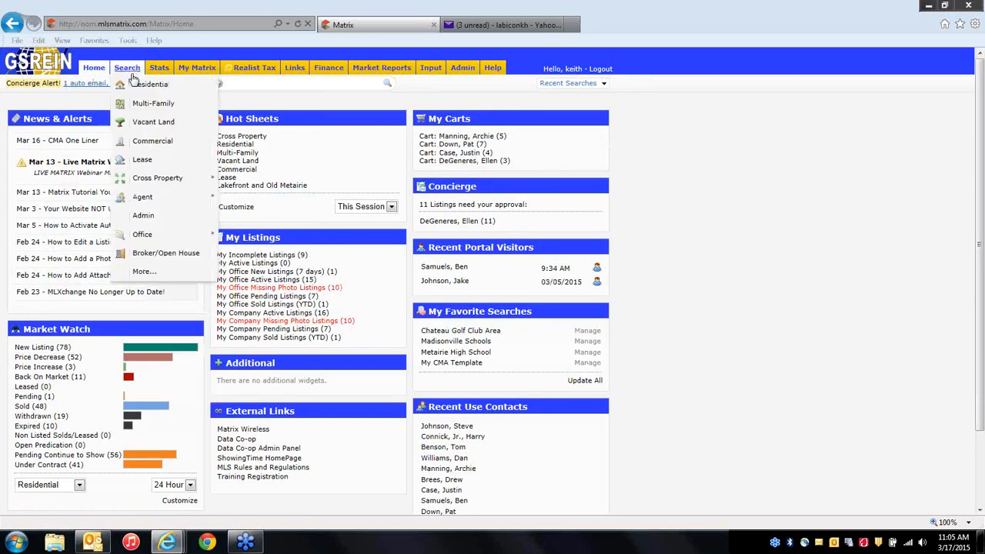
pyautogui.click(141, 91)
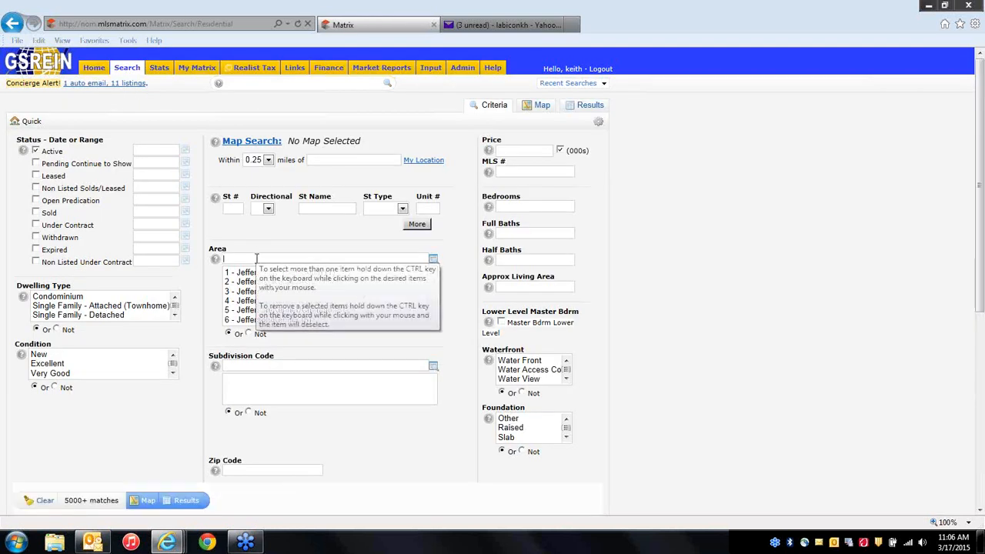
pyautogui.write('19')
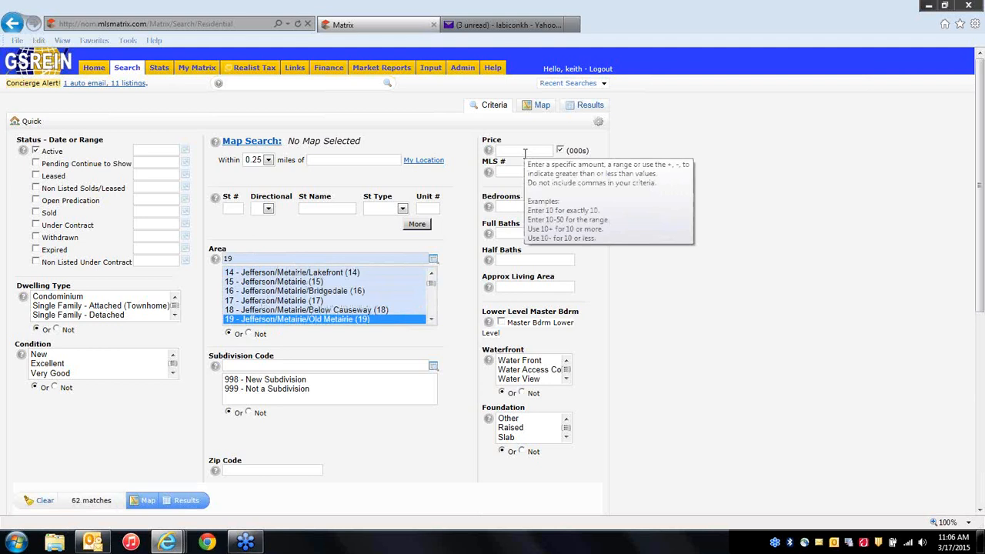
pyautogui.click(525, 151)
pyautogui.write('500+')
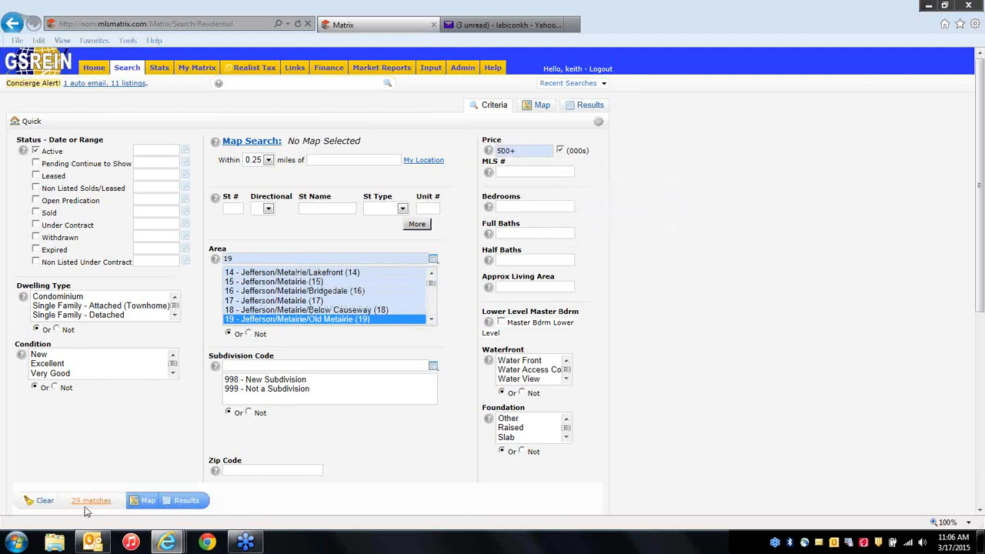
pyautogui.click(184, 502)
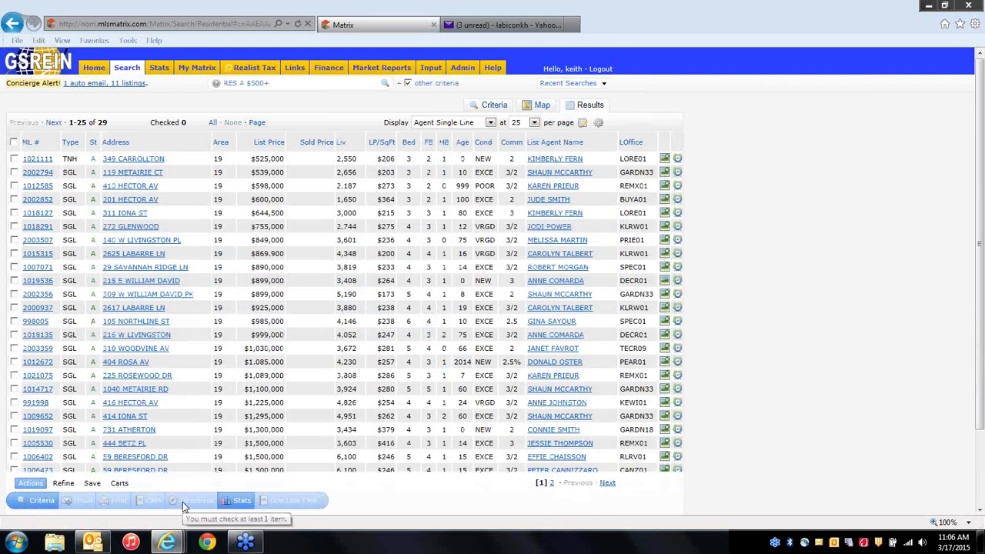
# Discard listings 1007071, 2002356, 998005, 1012672 and 1014717, leaving 24 results.
pyautogui.click(93, 485)
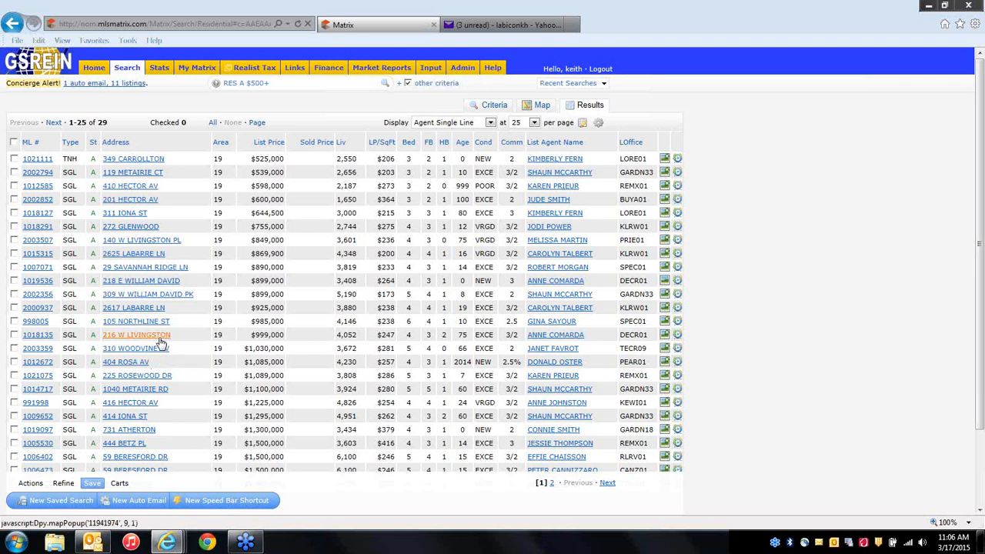
pyautogui.click(14, 267)
pyautogui.click(14, 294)
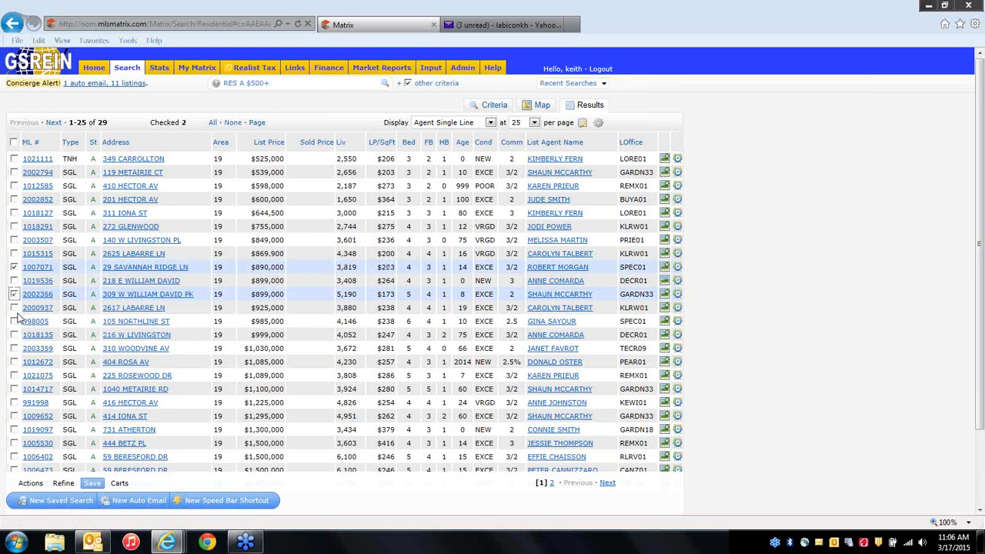
pyautogui.click(14, 321)
pyautogui.click(14, 361)
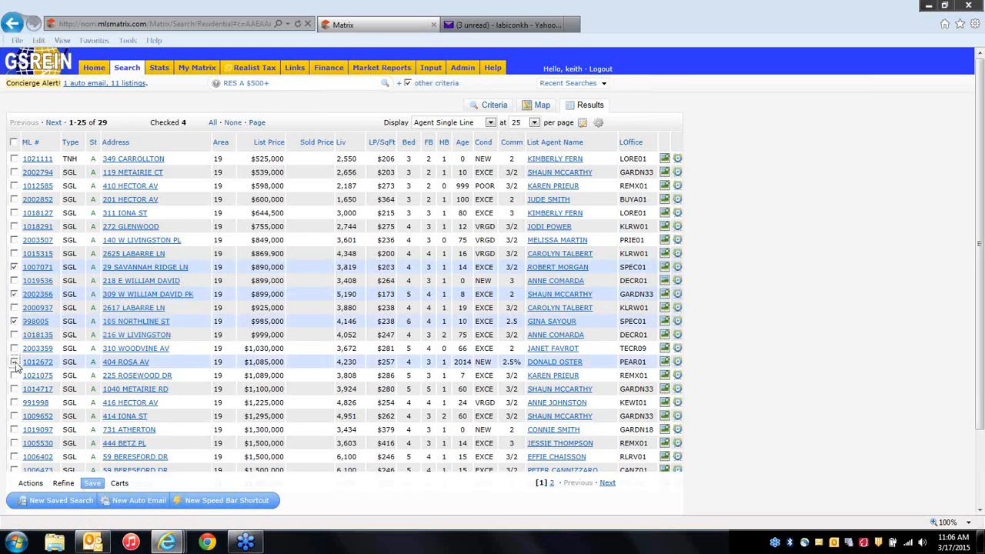
pyautogui.click(13, 389)
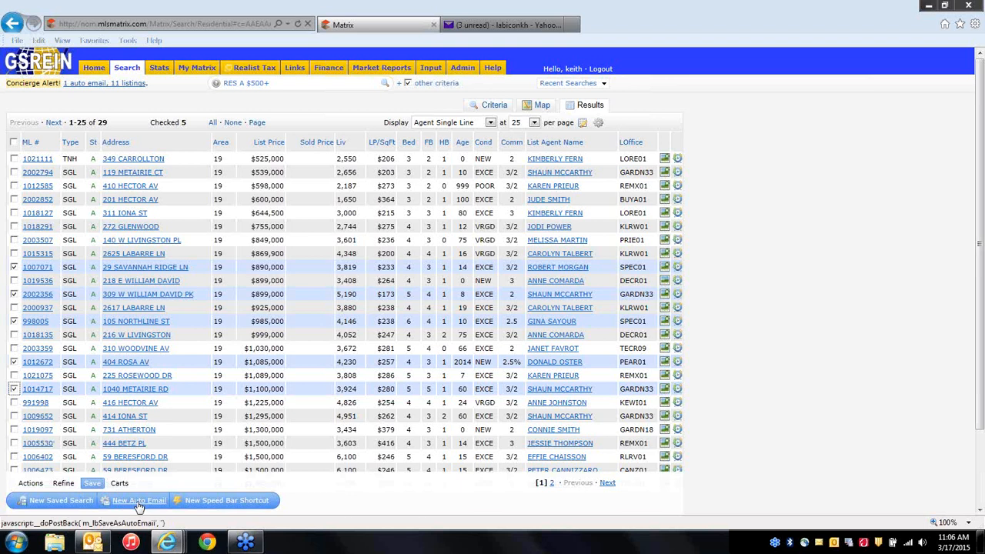
pyautogui.click(63, 484)
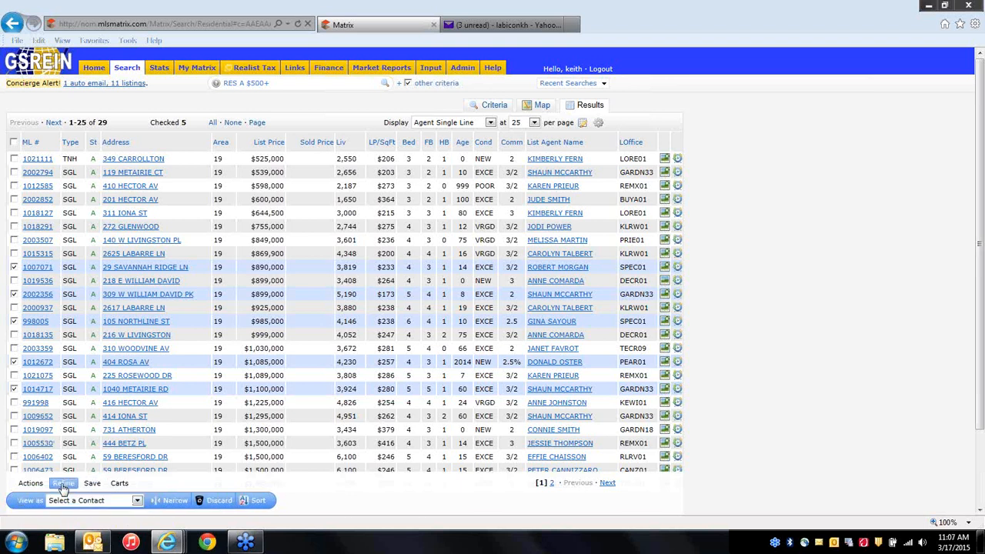
pyautogui.click(219, 501)
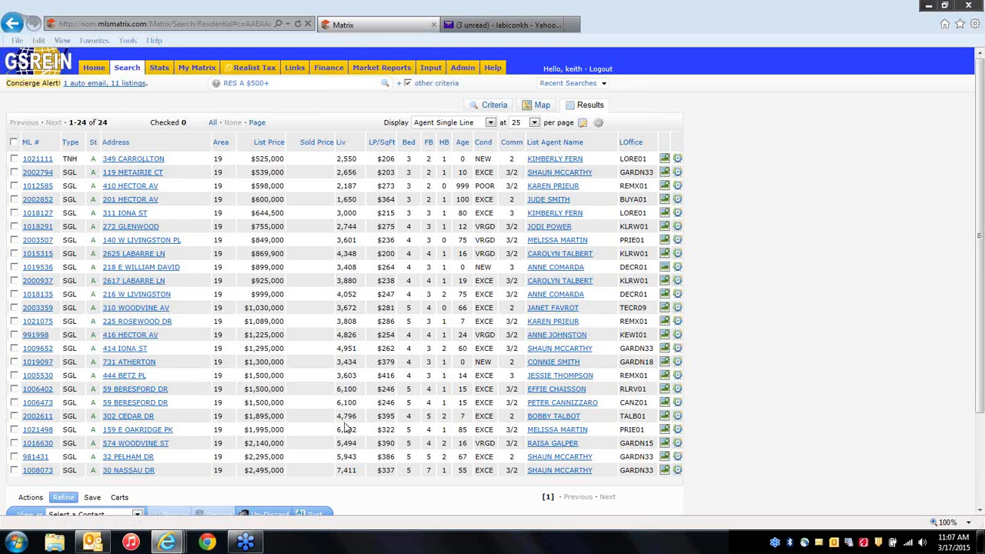
# Choose New Auto Email from the Save options under the 24 Old Metairie results.
pyautogui.scroll(-3, 392, 496)
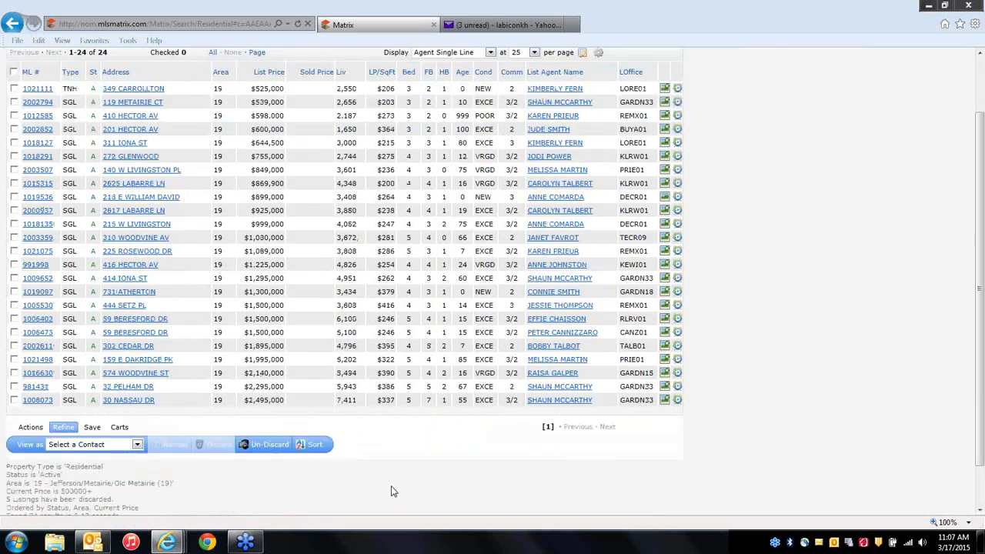
pyautogui.scroll(3, 393, 493)
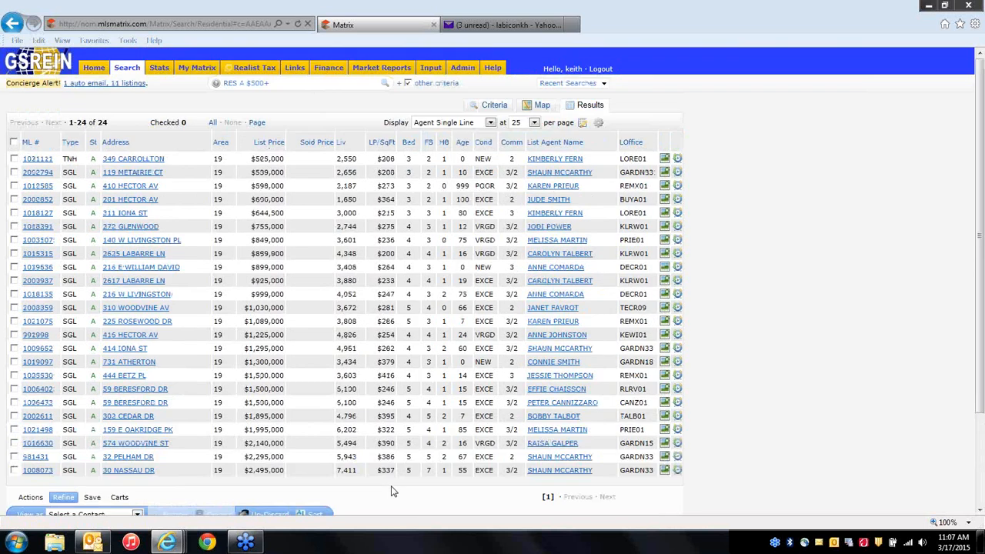
pyautogui.click(91, 497)
pyautogui.scroll(-3, 301, 499)
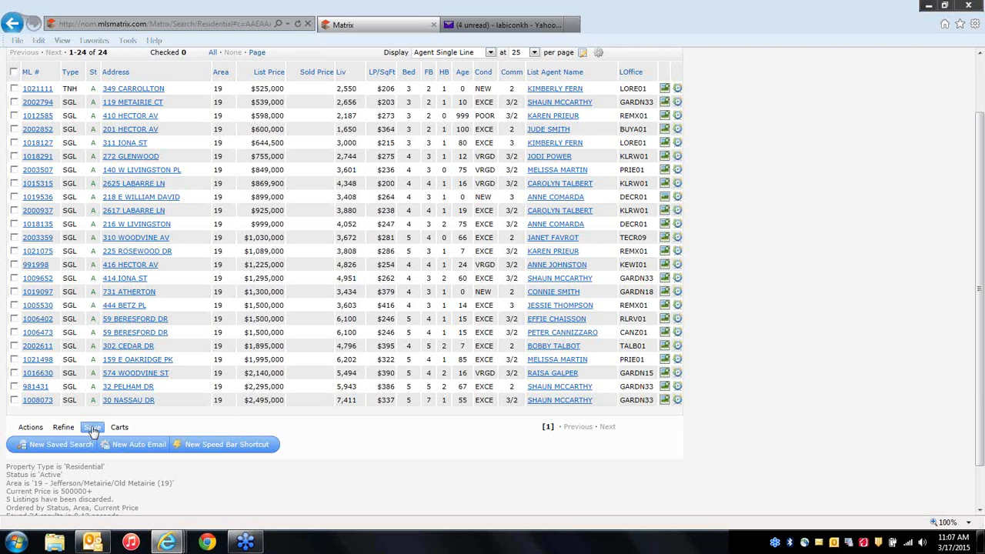
pyautogui.click(133, 446)
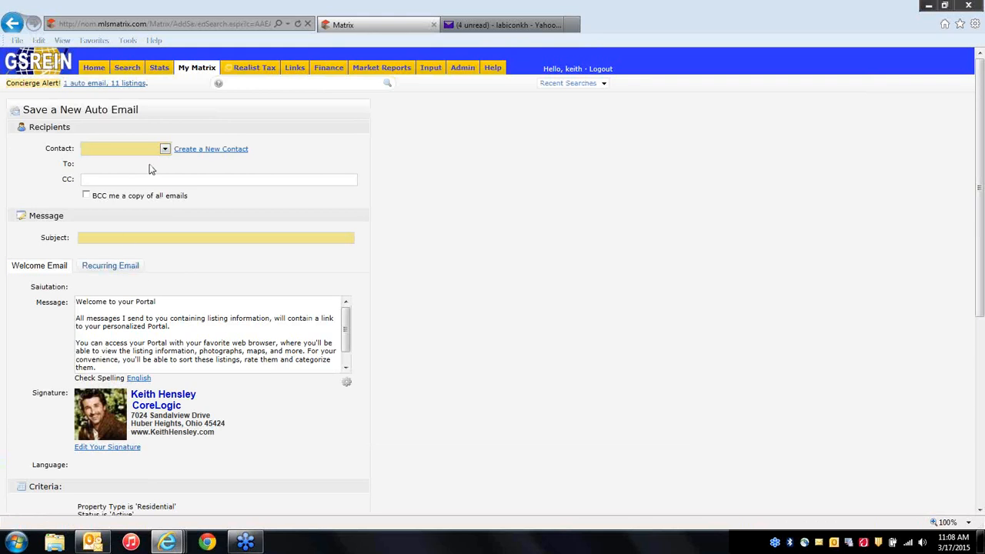
# Pick a recipient contact, enter subject 'Old Metairie', and save the auto email.
pyautogui.click(137, 148)
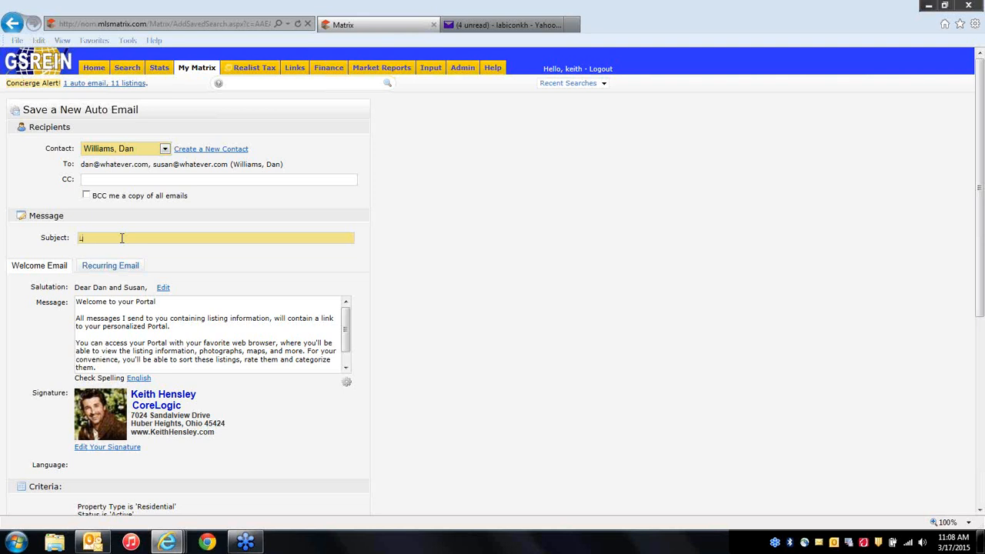
pyautogui.press('BackSpace')
pyautogui.write('Old Metairie')
pyautogui.scroll(-4, 281, 450)
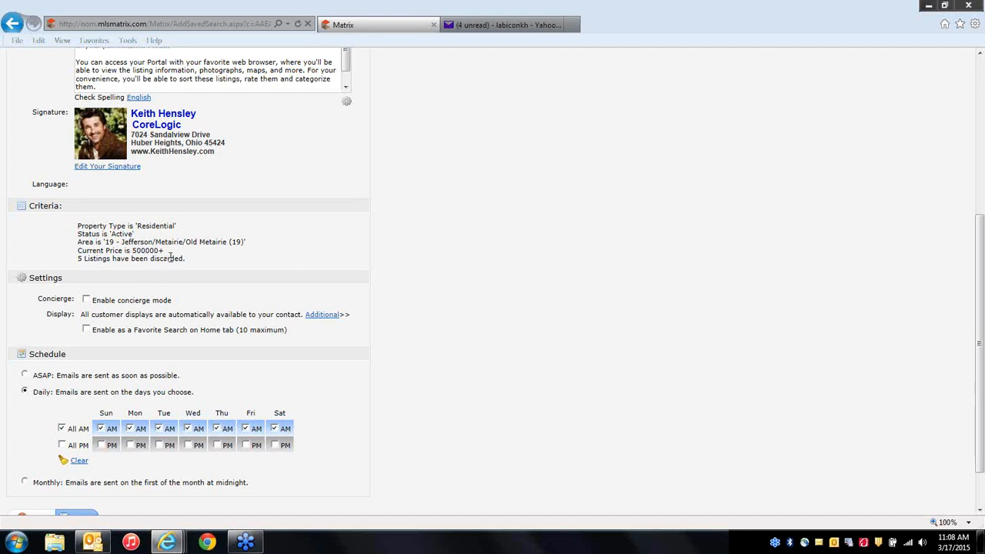
pyautogui.scroll(-1, 333, 438)
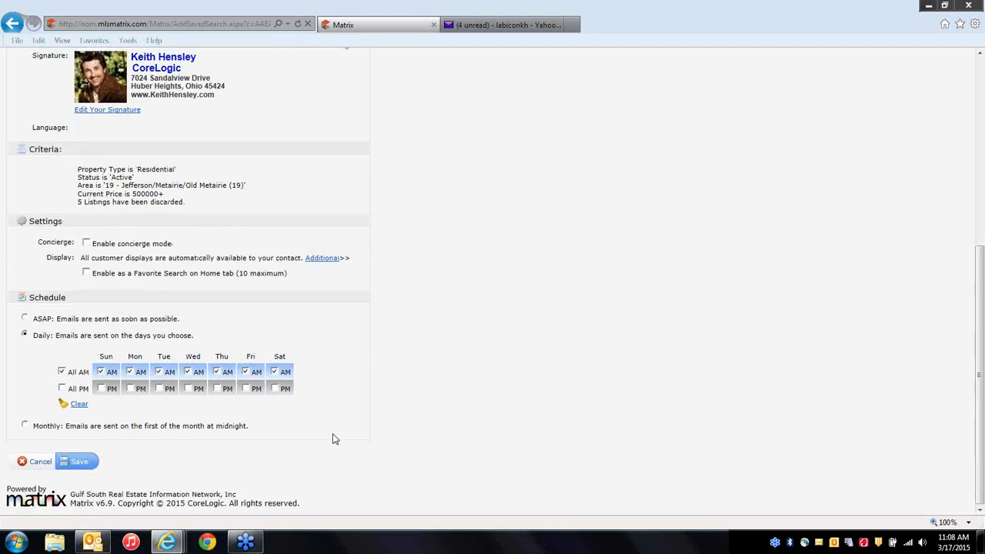
pyautogui.click(85, 464)
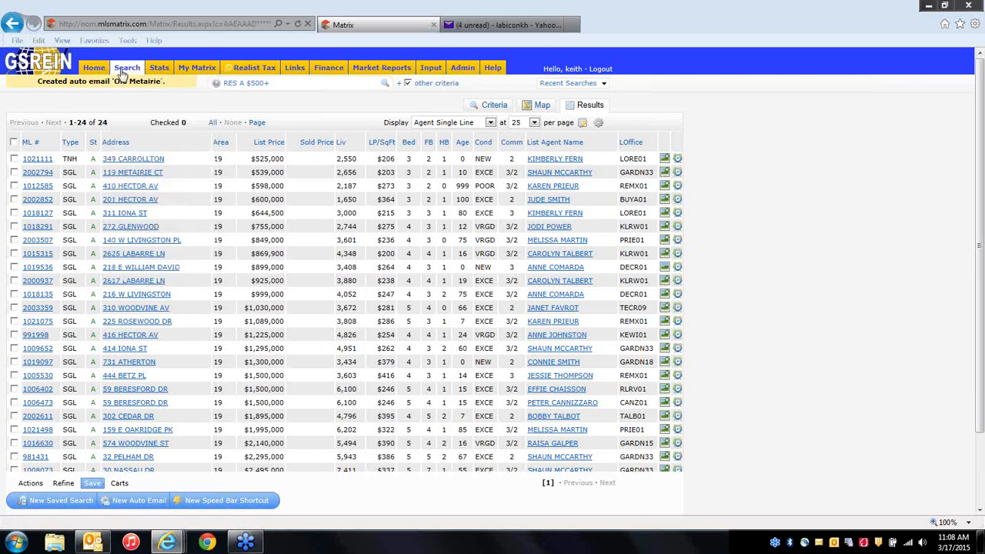
# Run a Residential search for Area 19 with a minimum list price and view the results.
pyautogui.click(141, 87)
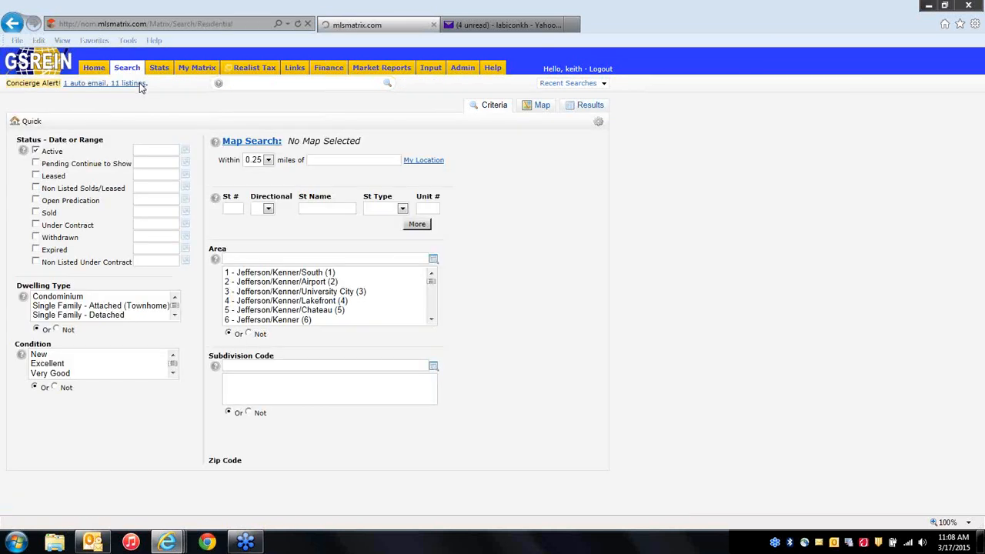
pyautogui.click(240, 262)
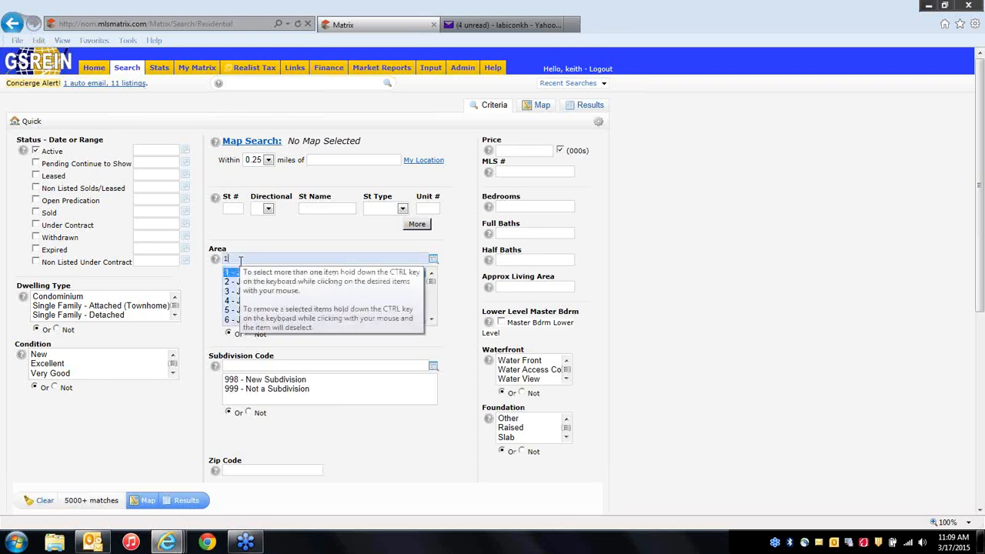
pyautogui.write('19')
pyautogui.click(498, 151)
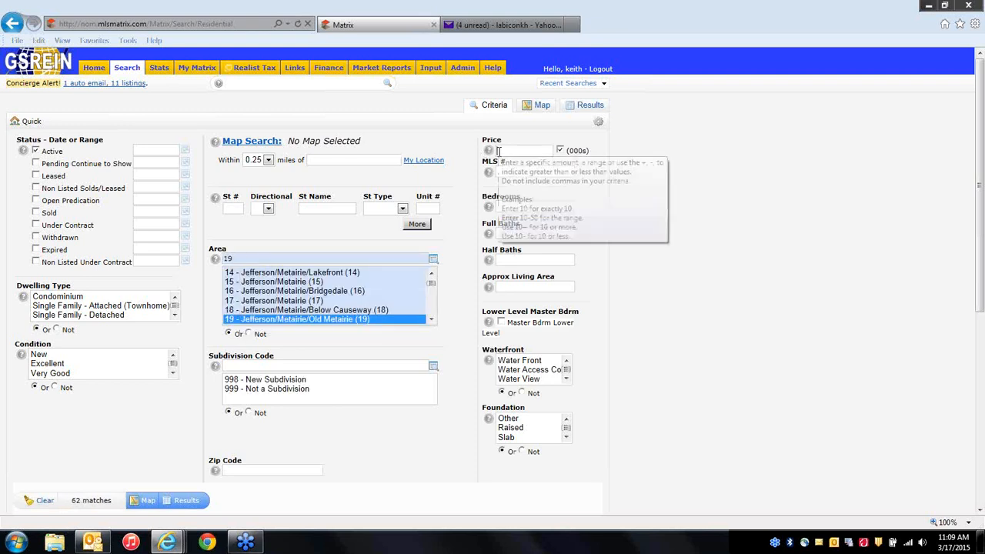
pyautogui.write('300')
pyautogui.write('+')
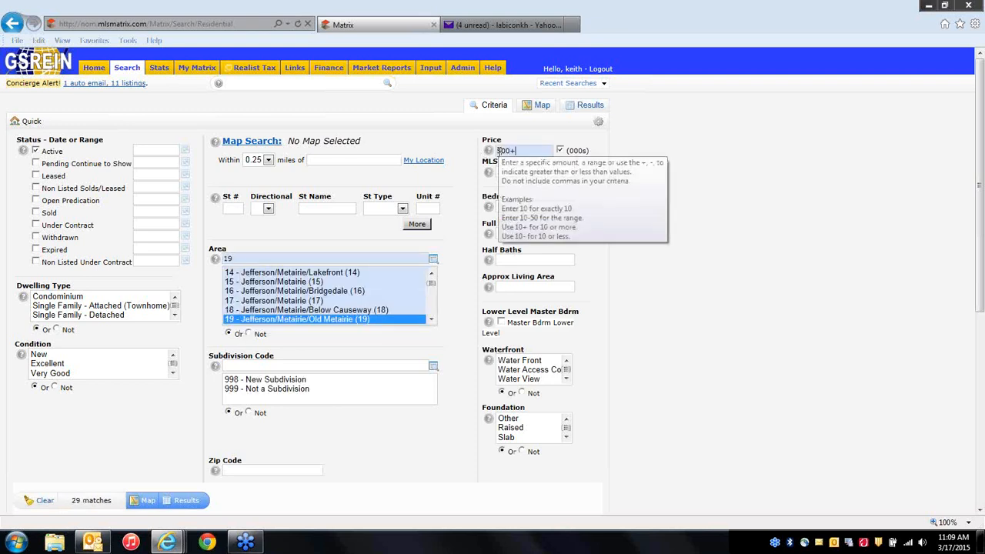
pyautogui.click(185, 500)
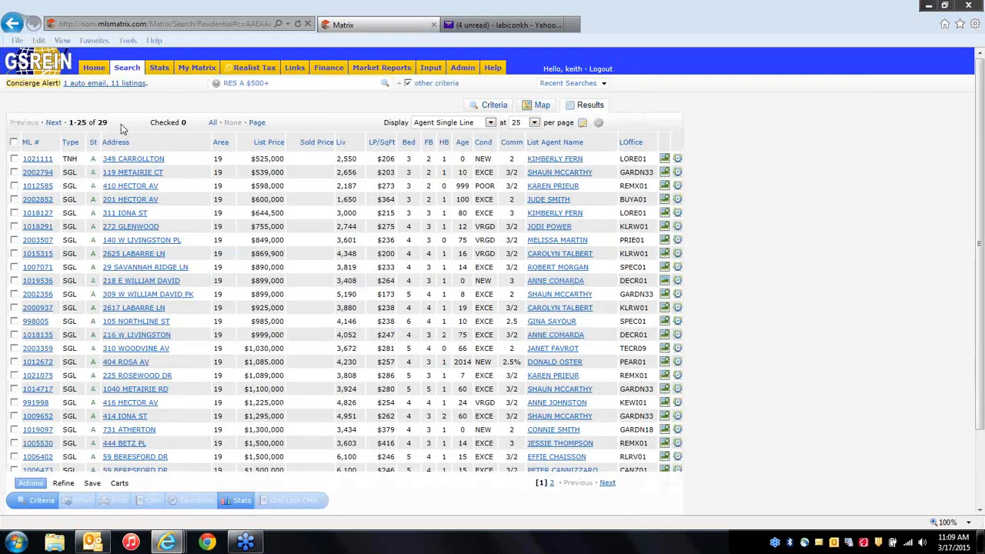
# Check five Old Metairie listings and narrow the results to just those homes.
pyautogui.click(93, 484)
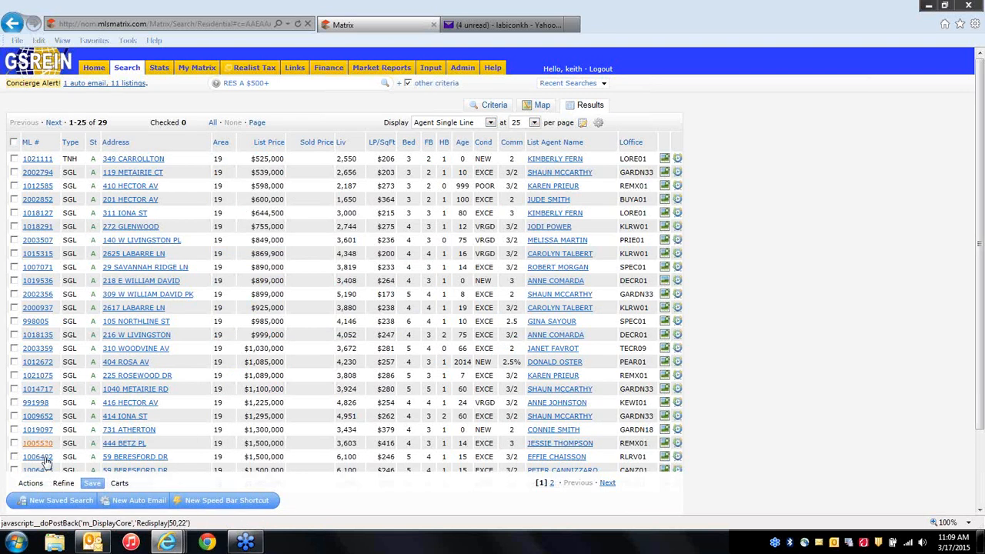
pyautogui.click(63, 483)
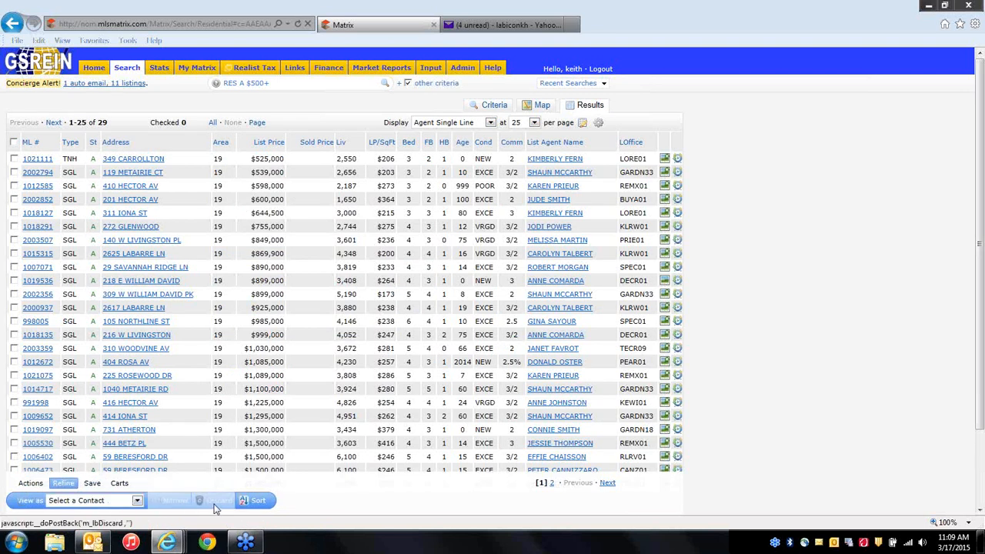
pyautogui.click(14, 376)
pyautogui.click(14, 348)
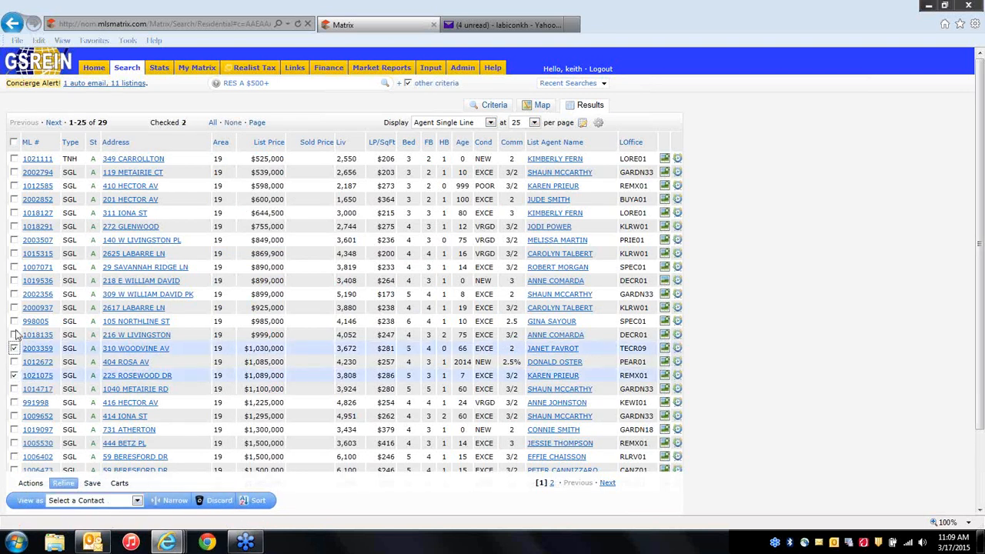
pyautogui.click(14, 321)
pyautogui.click(14, 294)
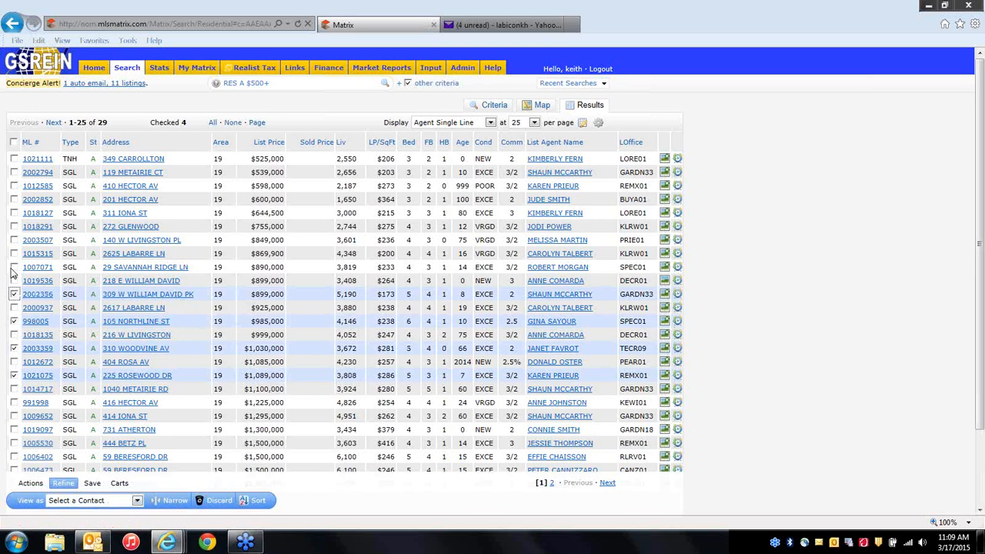
pyautogui.click(14, 267)
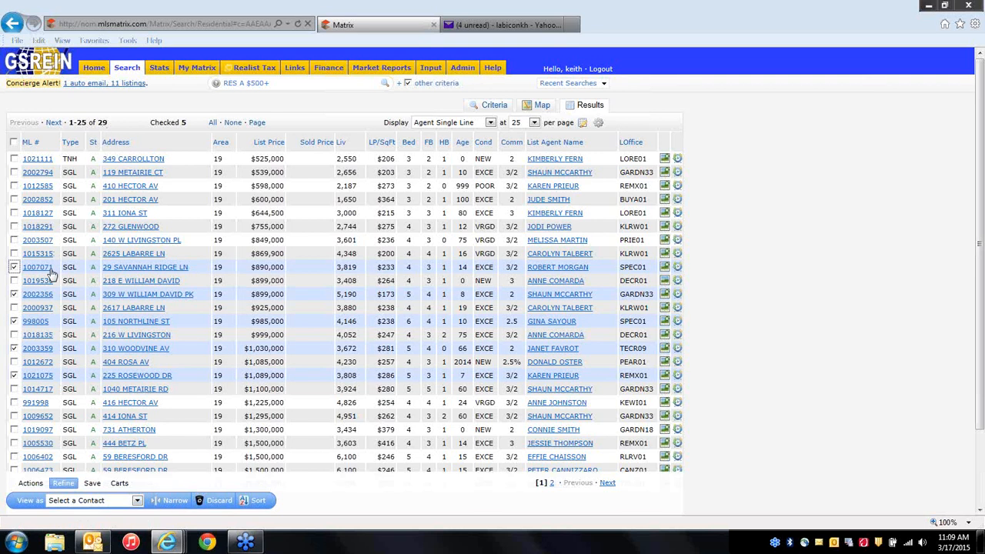
pyautogui.click(175, 503)
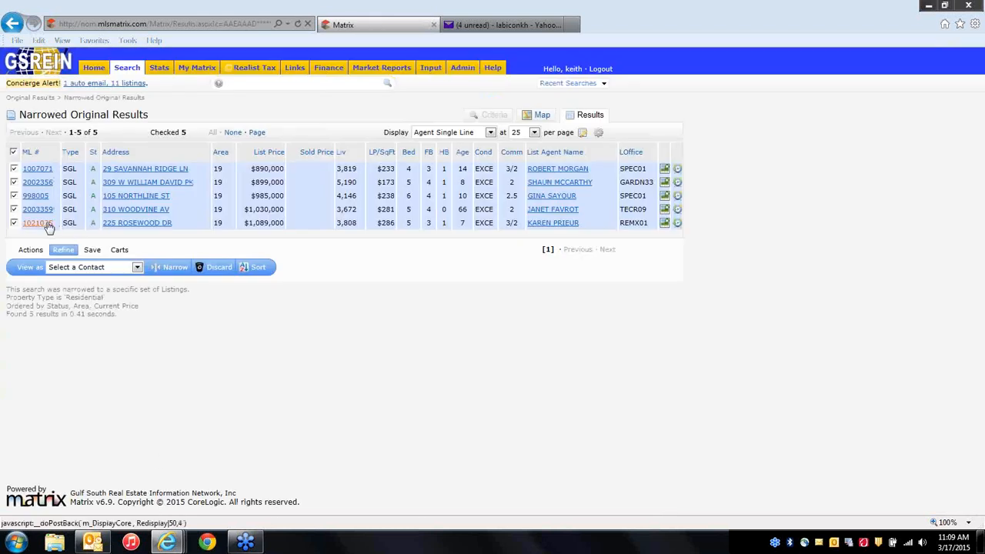
# Create a Daily auto email 'Five Favorite Listings' for the chosen contact from the five listings.
pyautogui.click(91, 251)
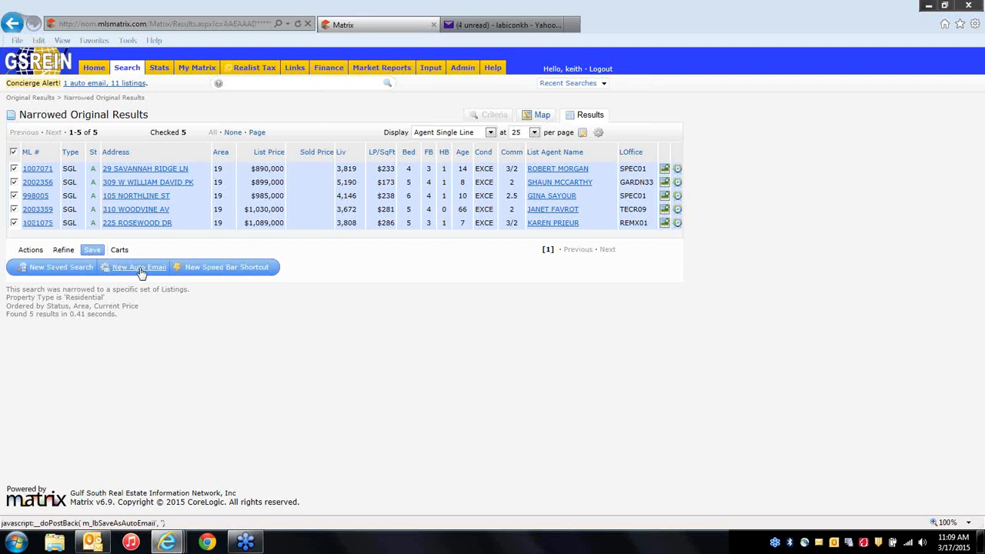
pyautogui.click(137, 268)
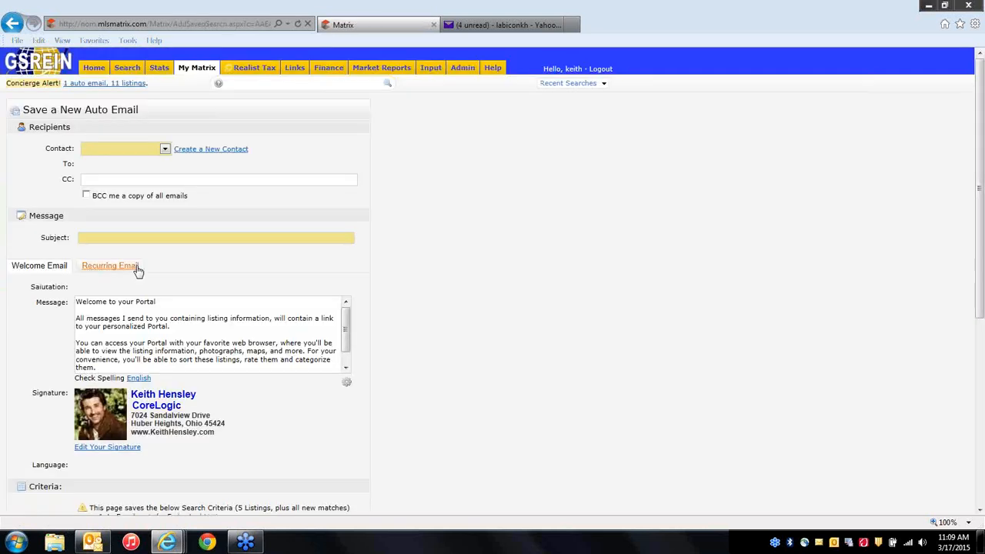
pyautogui.click(165, 149)
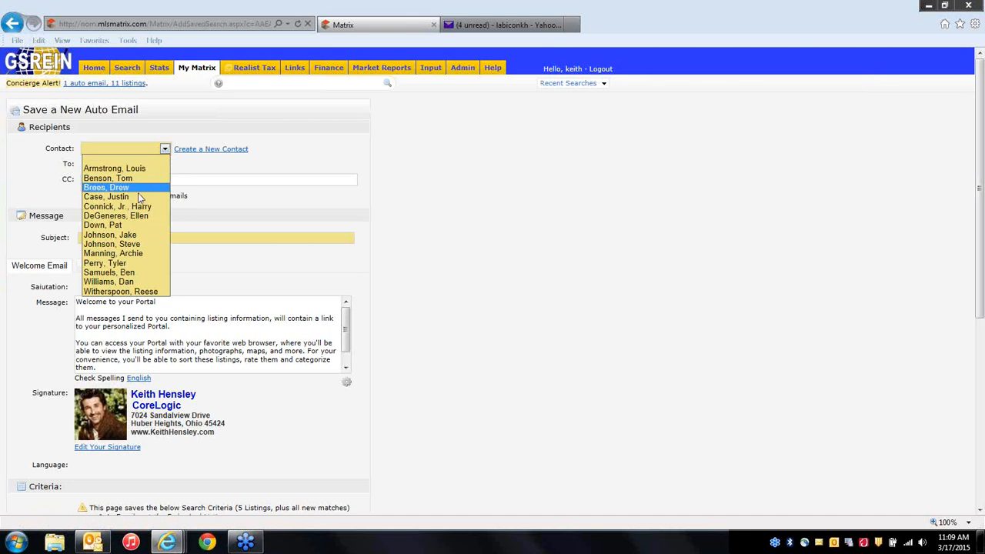
pyautogui.click(123, 281)
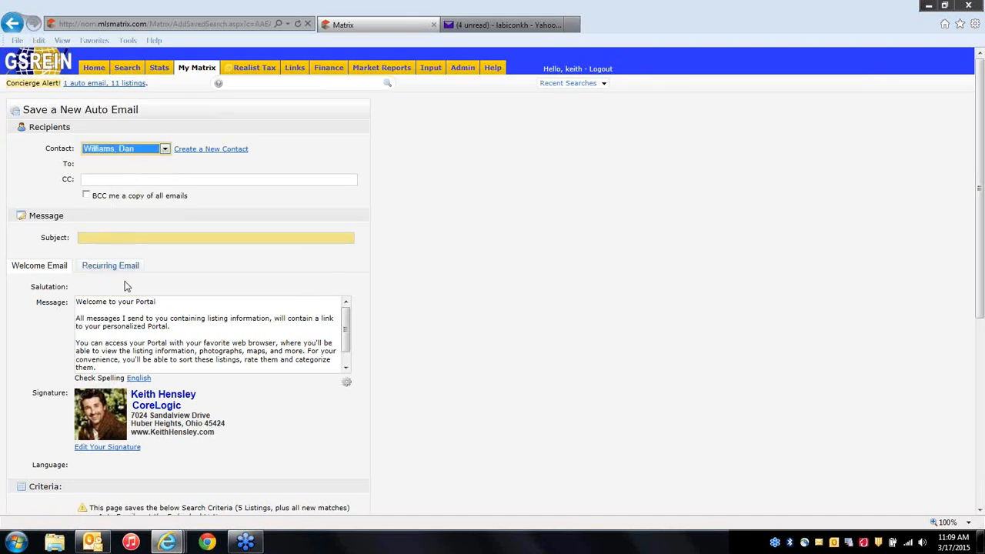
pyautogui.click(120, 238)
pyautogui.write('Five F')
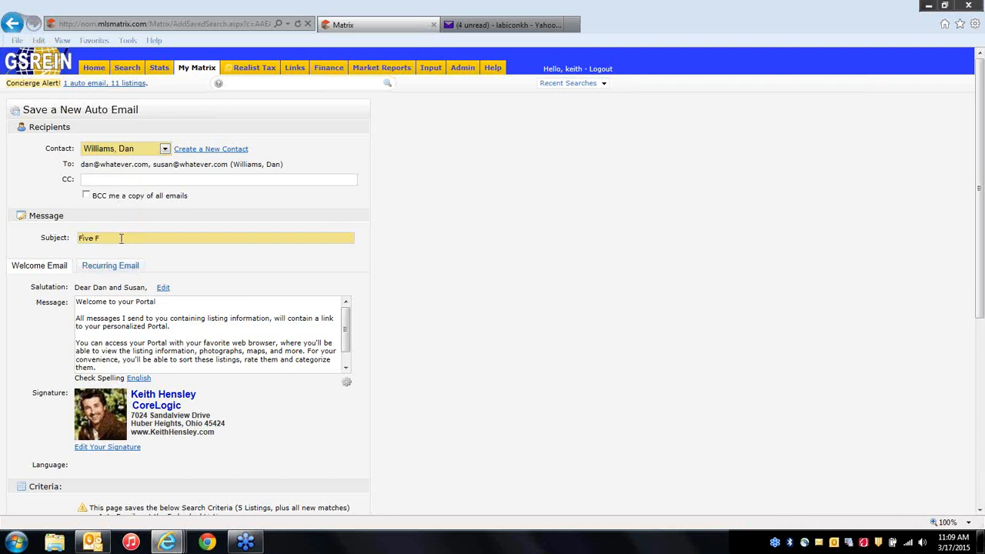
pyautogui.write('avorite Listings')
pyautogui.scroll(-3, 477, 392)
pyautogui.scroll(-1, 316, 470)
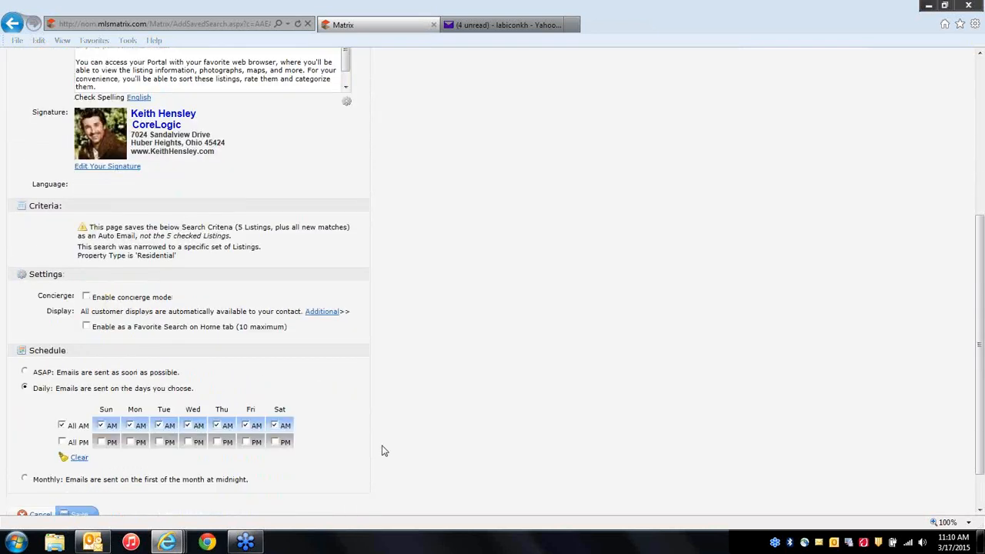
pyautogui.scroll(-1, 203, 482)
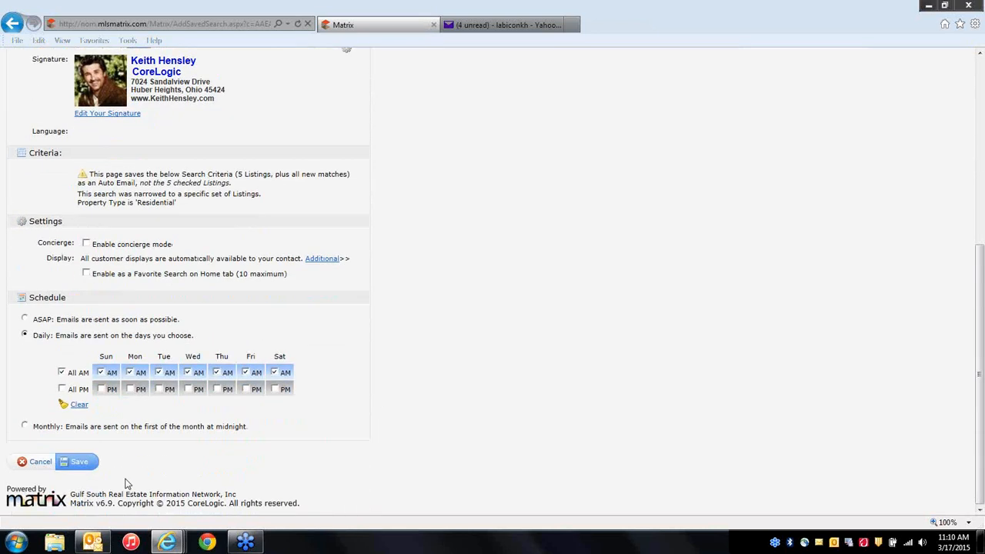
pyautogui.click(80, 462)
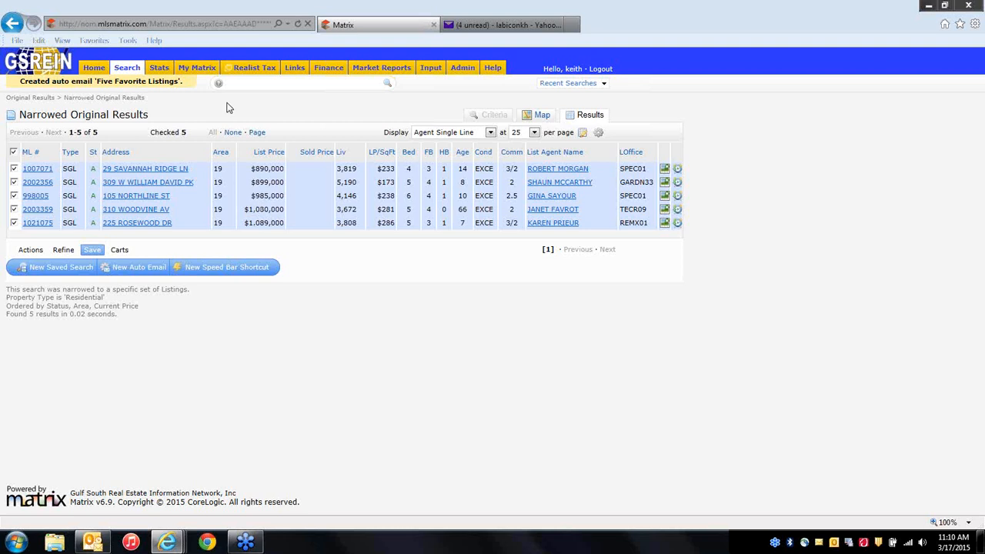
# Show the Auto Emails list of 14, now including Five Favorite Listings scheduled Daily.
pyautogui.moveTo(209, 72)
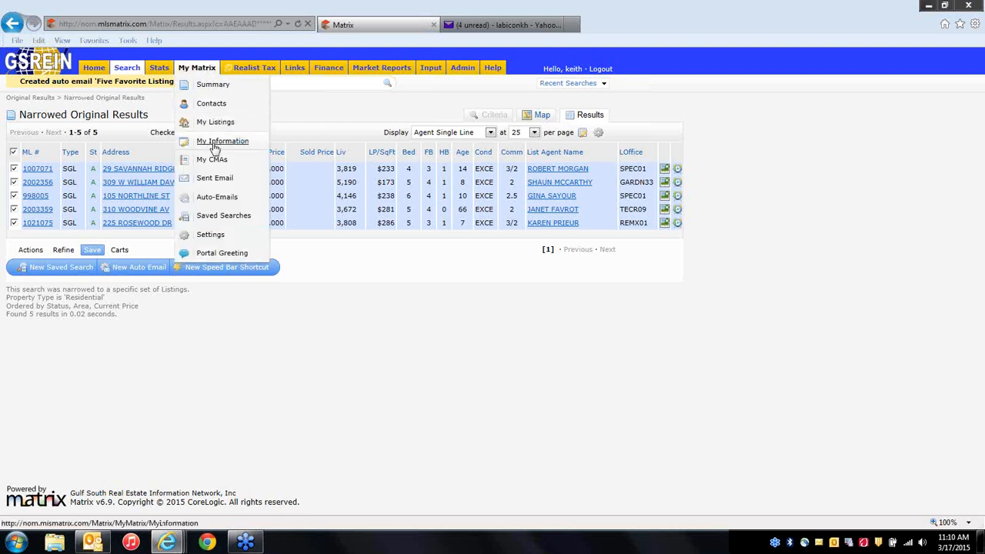
pyautogui.click(217, 198)
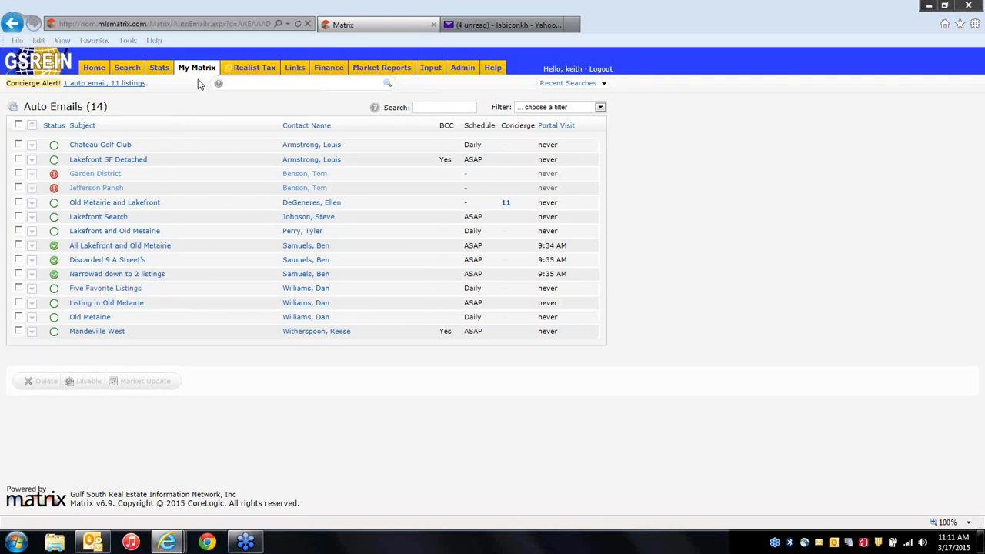
pyautogui.moveTo(202, 71)
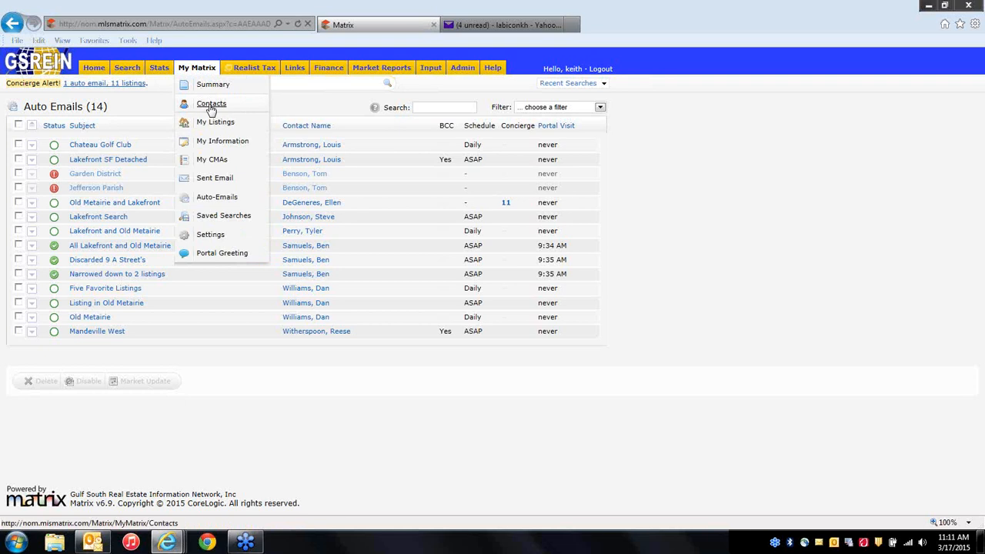
# List the 14 active contacts and expand the recipient's row showing 3 auto emails and 1 sent email.
pyautogui.click(210, 107)
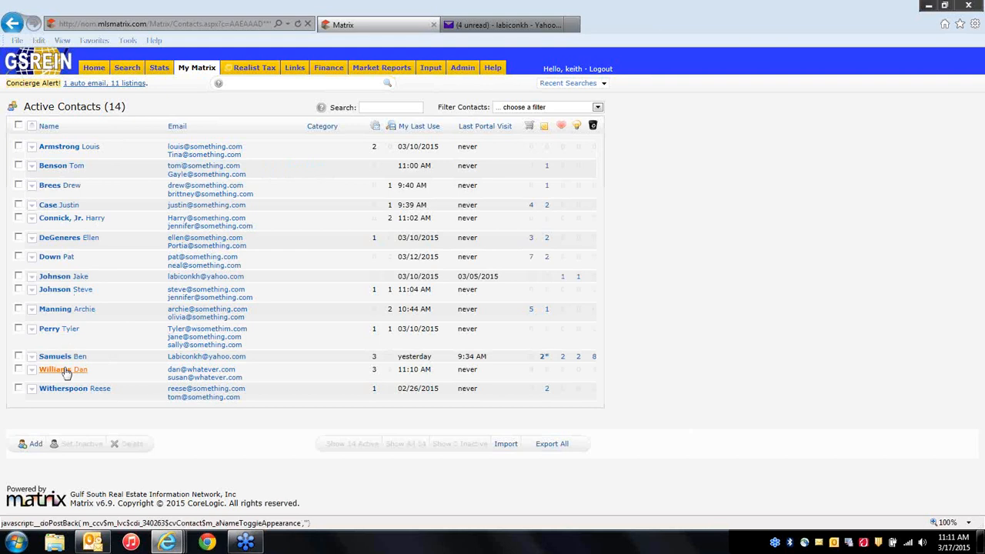
pyautogui.click(67, 371)
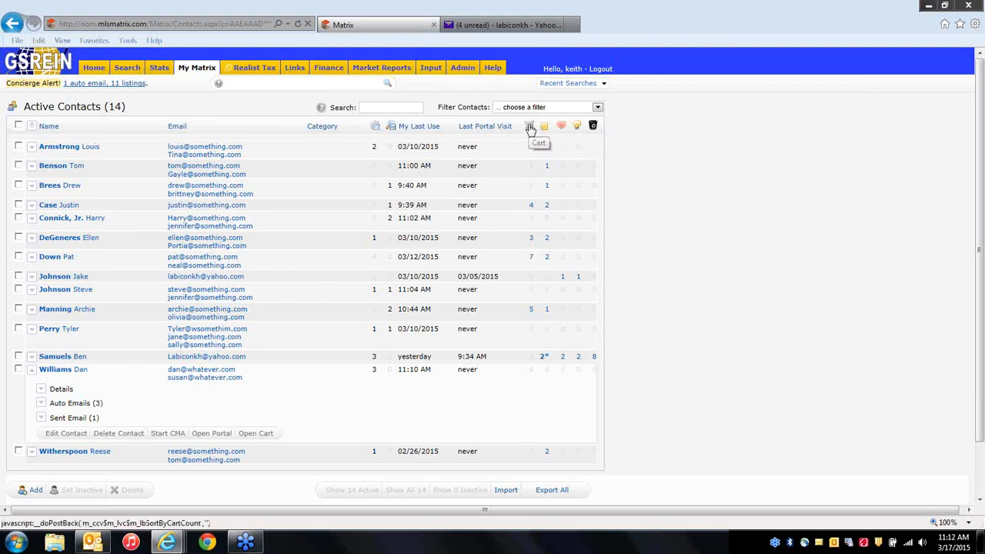
pyautogui.click(70, 373)
pyautogui.click(71, 370)
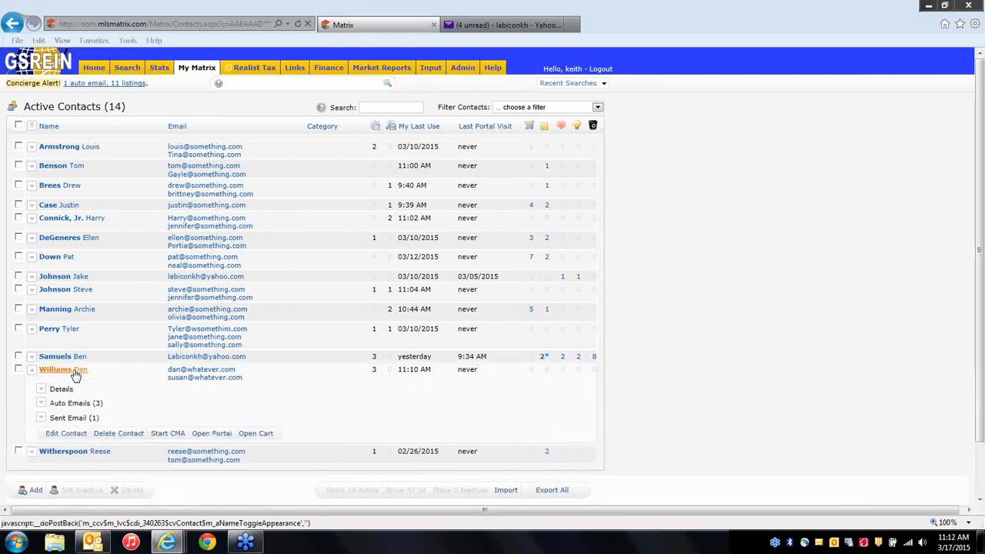
# Open the contact's Matrix Portal and view its 27 properties and the agent's welcome message.
pyautogui.click(219, 435)
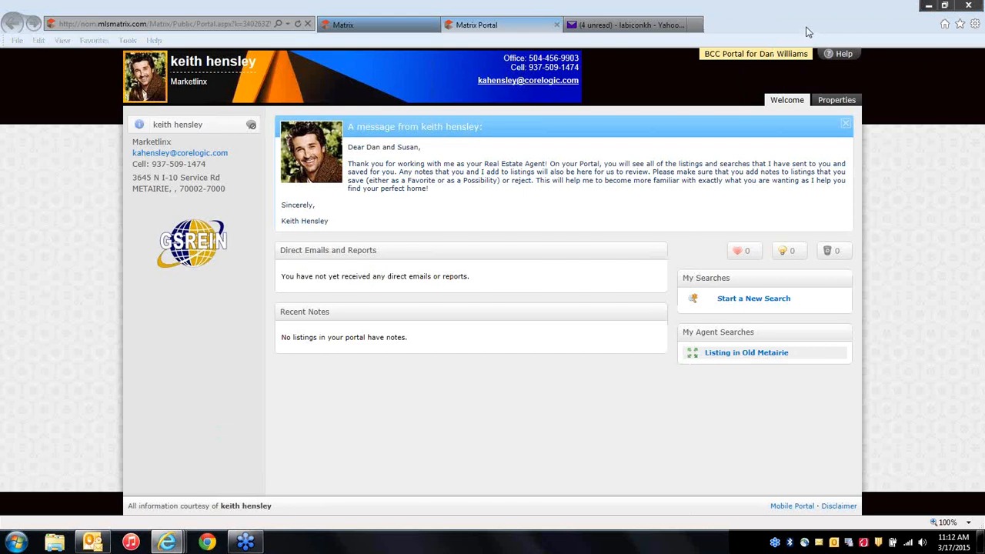
pyautogui.click(836, 100)
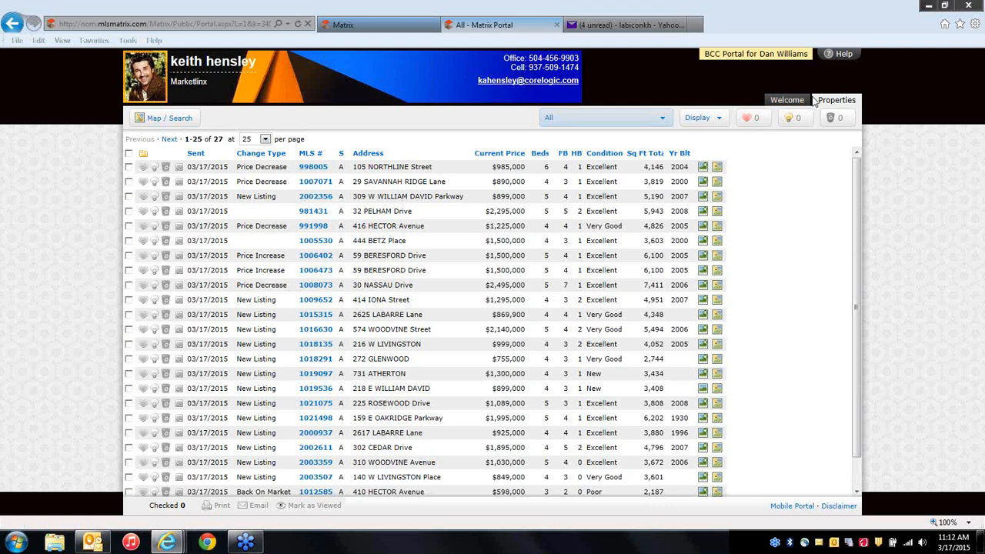
pyautogui.click(788, 100)
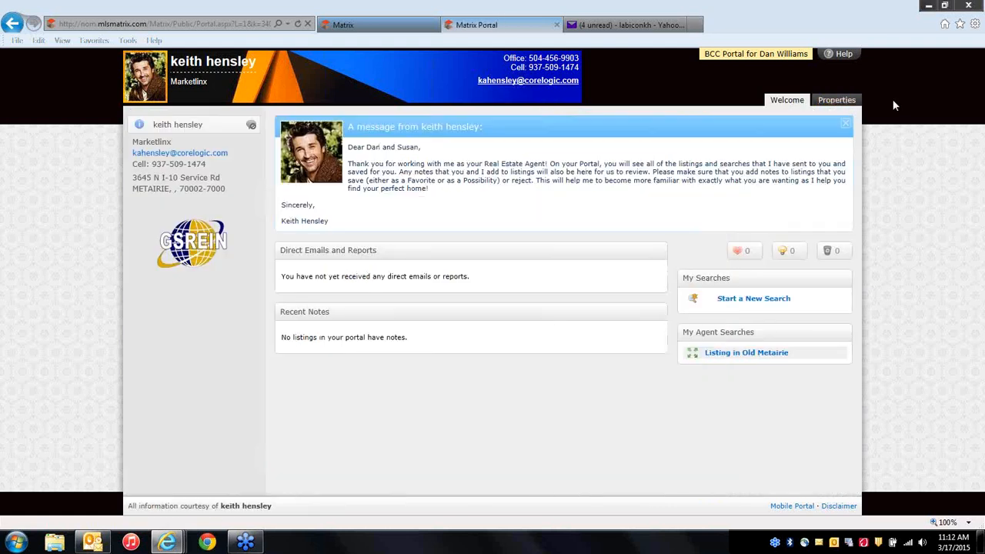
pyautogui.click(842, 104)
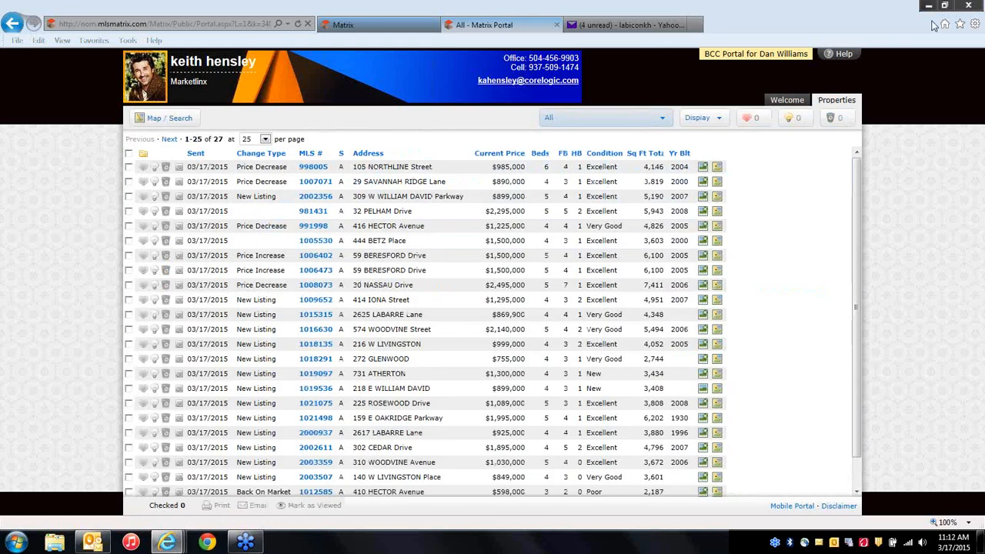
# Resize the browser window to full height and wider, rechecking the welcome message and listings.
pyautogui.click(945, 6)
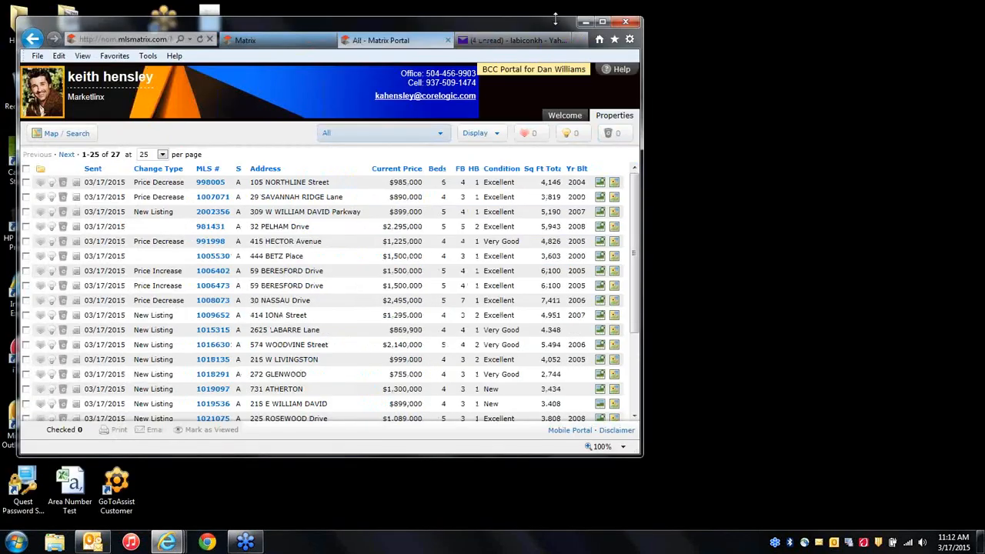
pyautogui.moveTo(555, 16); pyautogui.dragTo(555, 0)
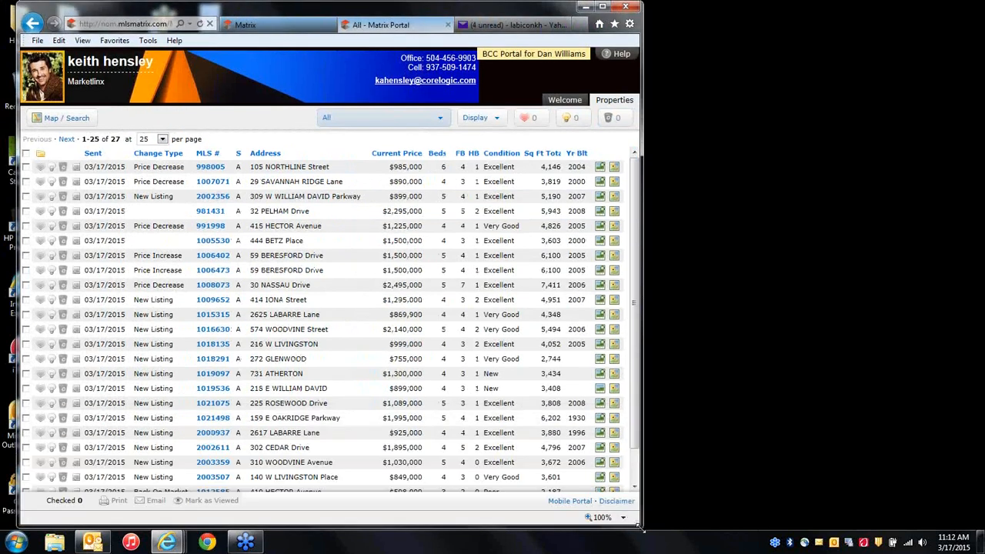
pyautogui.moveTo(639, 525); pyautogui.dragTo(729, 530)
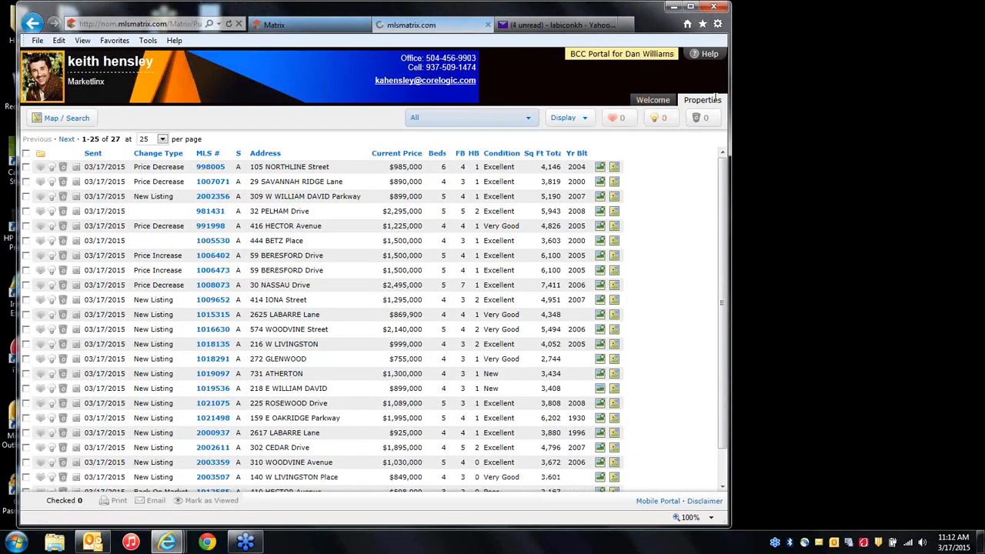
pyautogui.click(653, 101)
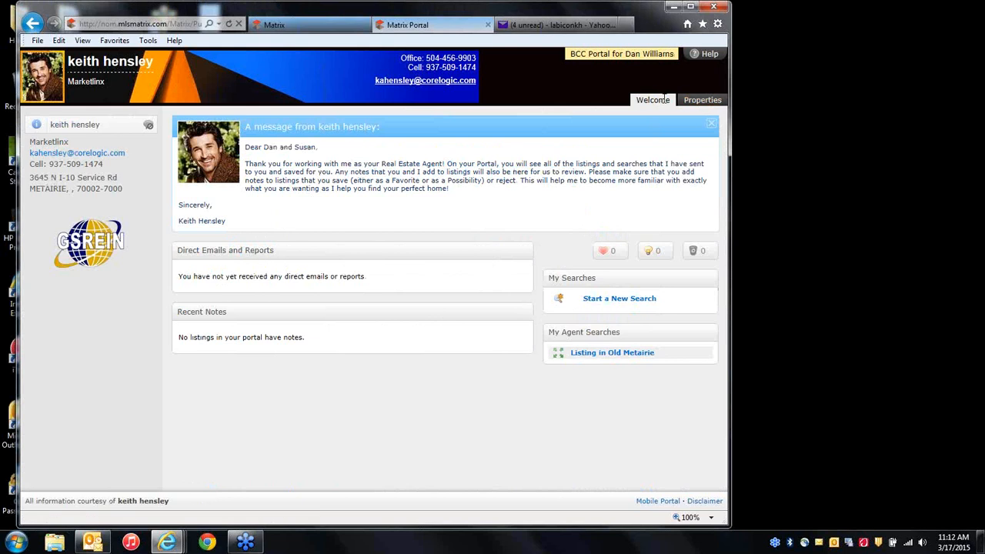
pyautogui.click(697, 100)
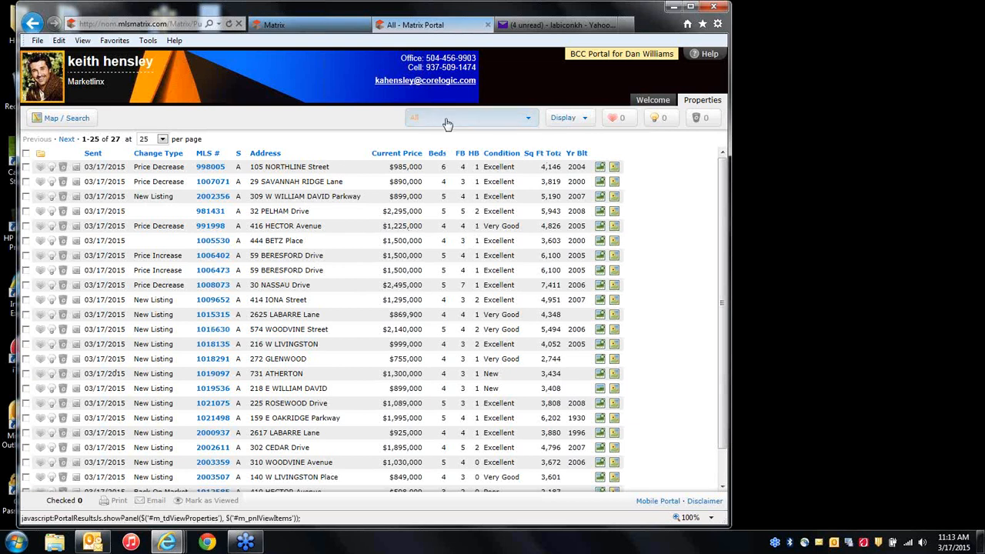
# Look over the 'All' property set selector, then return to Matrix Active Contacts and collapse the contact.
pyautogui.click(447, 124)
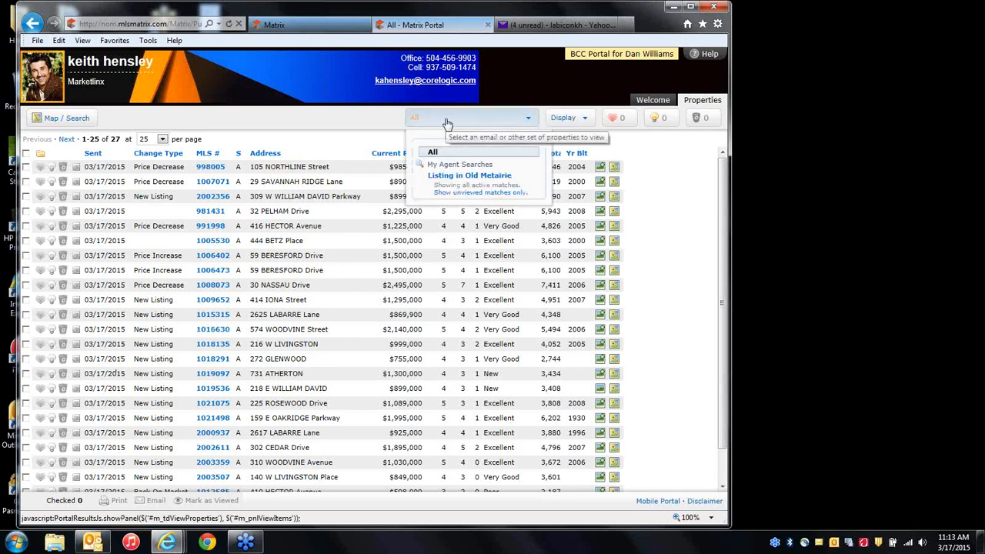
pyautogui.click(447, 123)
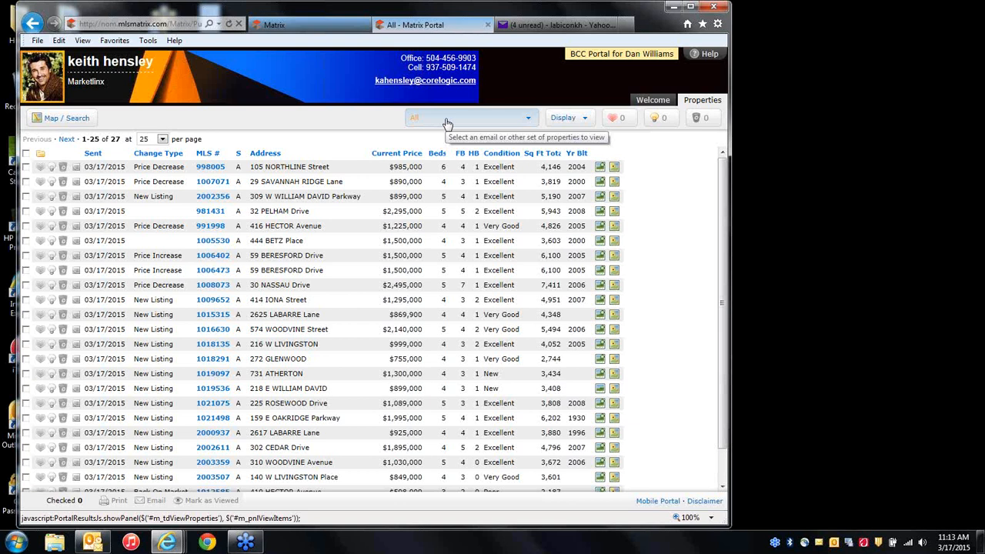
pyautogui.click(447, 124)
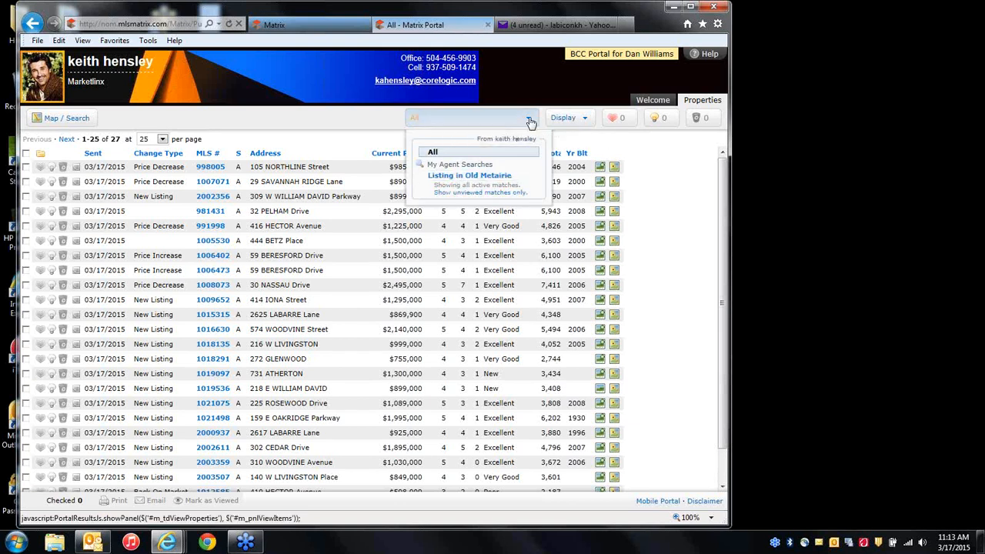
pyautogui.click(528, 119)
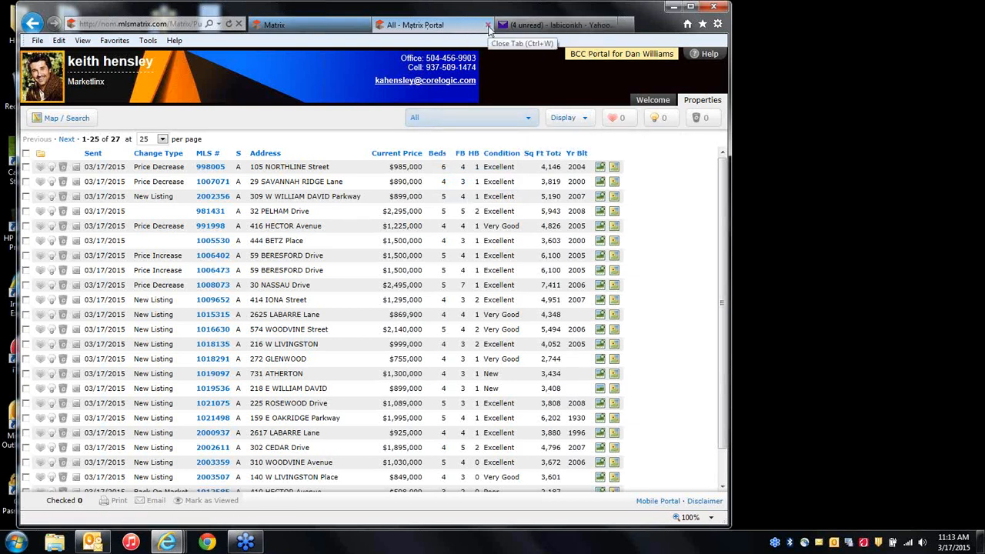
pyautogui.click(308, 26)
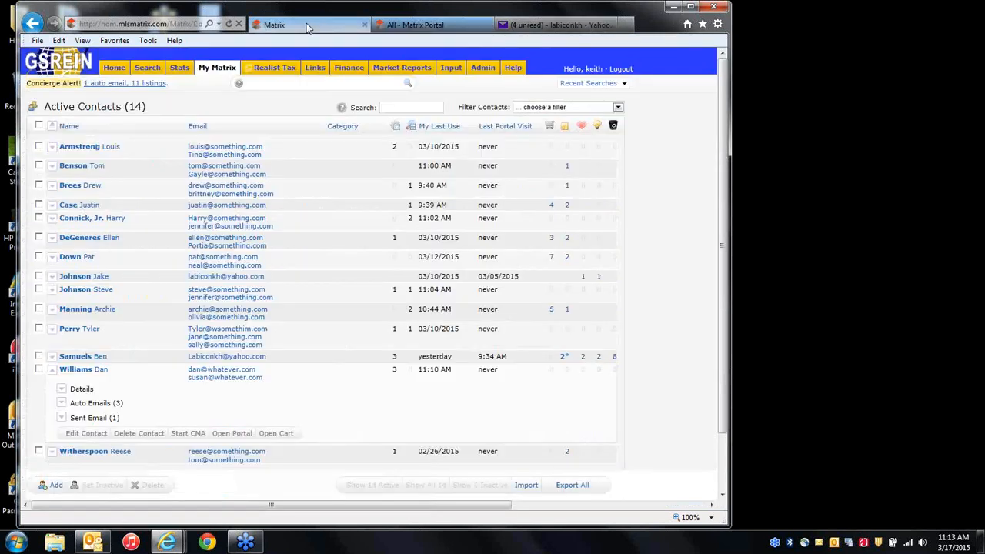
pyautogui.click(85, 370)
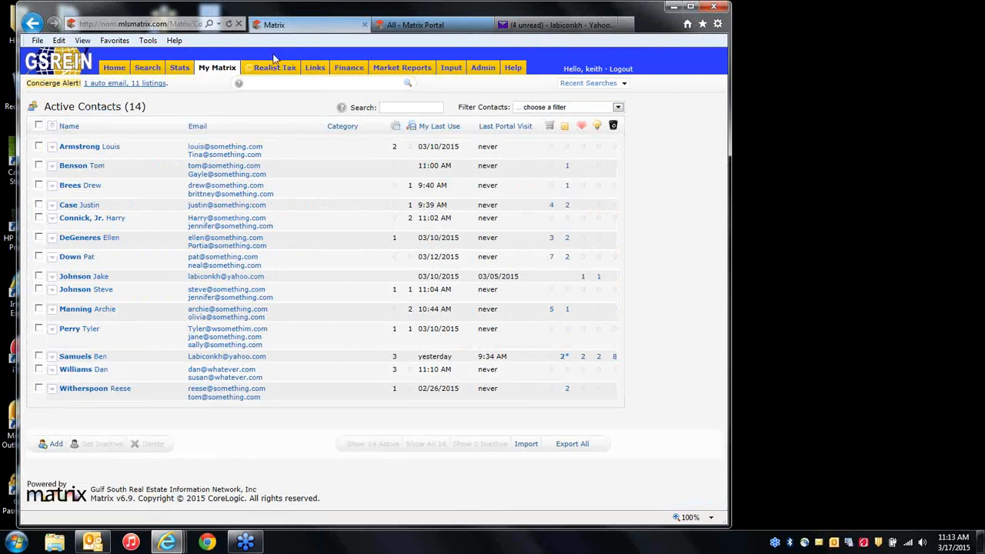
# Return to the Auto Emails list of 14, with three entries showing portal visits at 9:34–9:35 AM.
pyautogui.moveTo(223, 72)
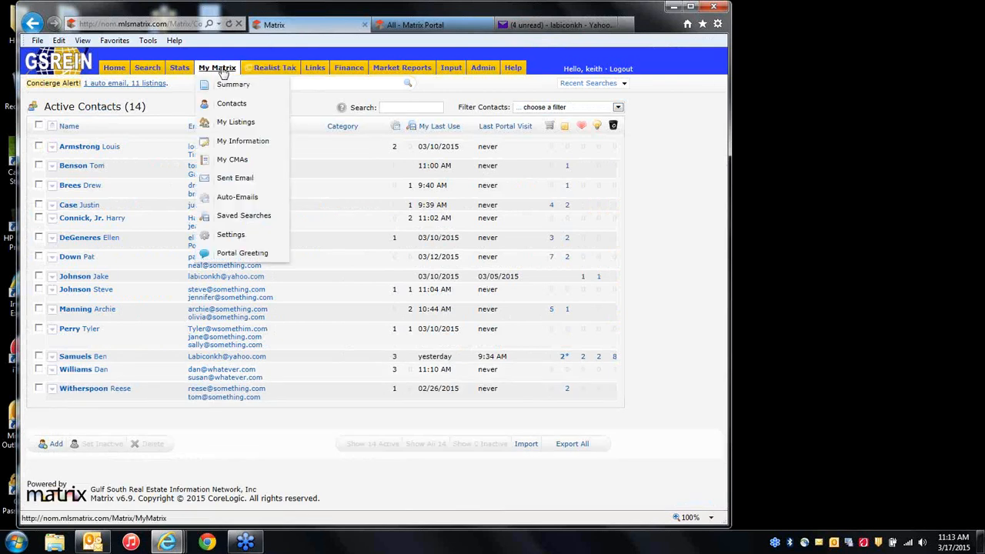
pyautogui.click(232, 197)
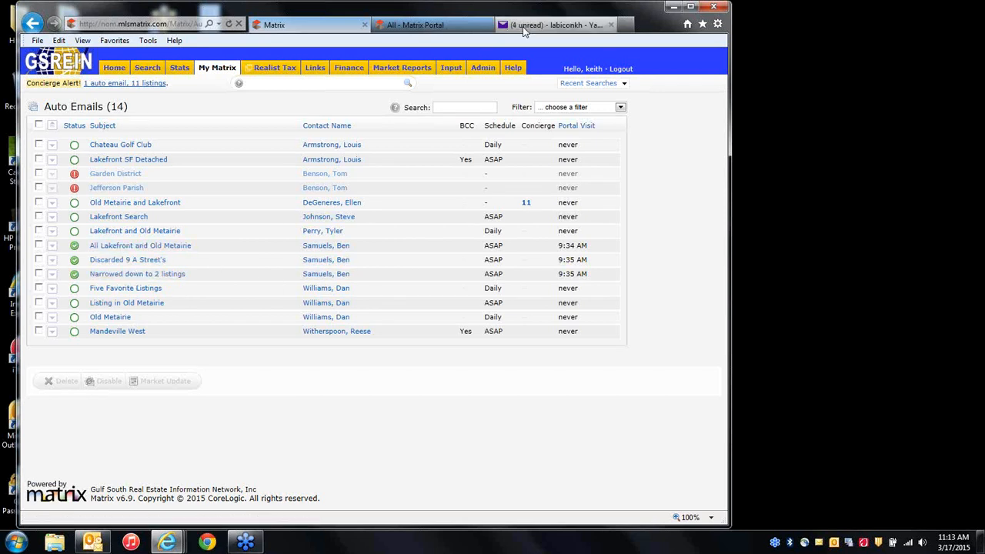
# Open the All Lakefront and Old Metairie welcome email in Yahoo Mail and follow its portal link.
pyautogui.click(551, 25)
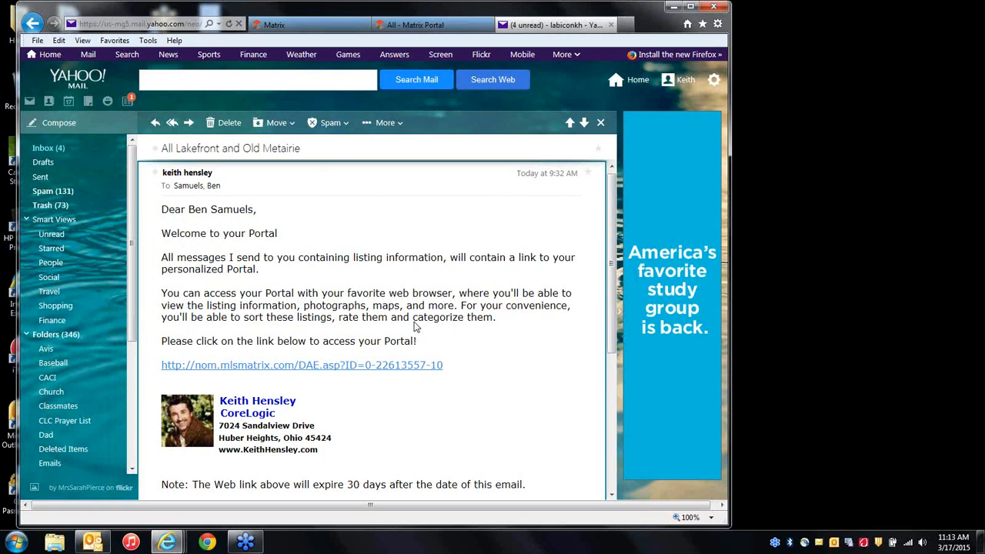
pyautogui.click(237, 368)
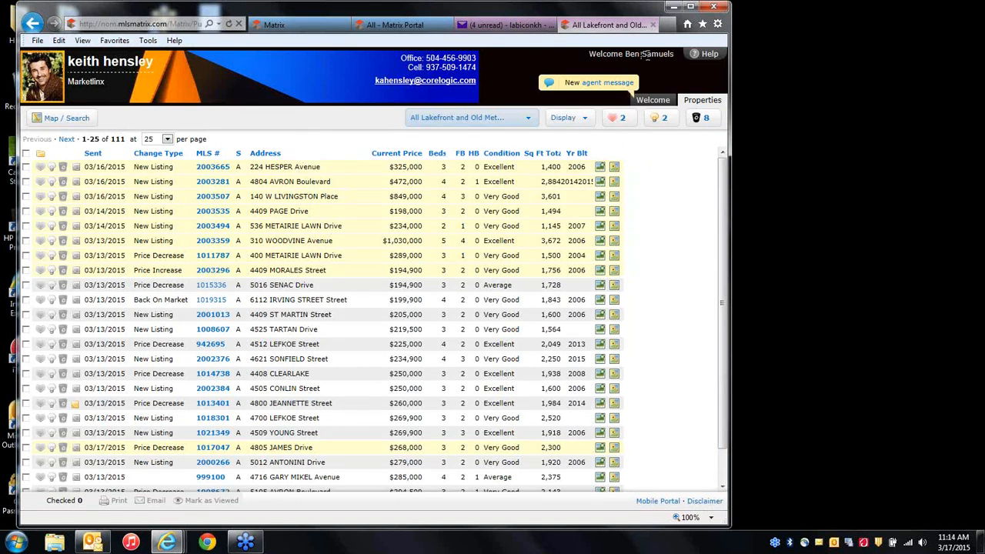
# Read the agent's new message, then show the All Lakefront and Old Metairie listings.
pyautogui.click(599, 82)
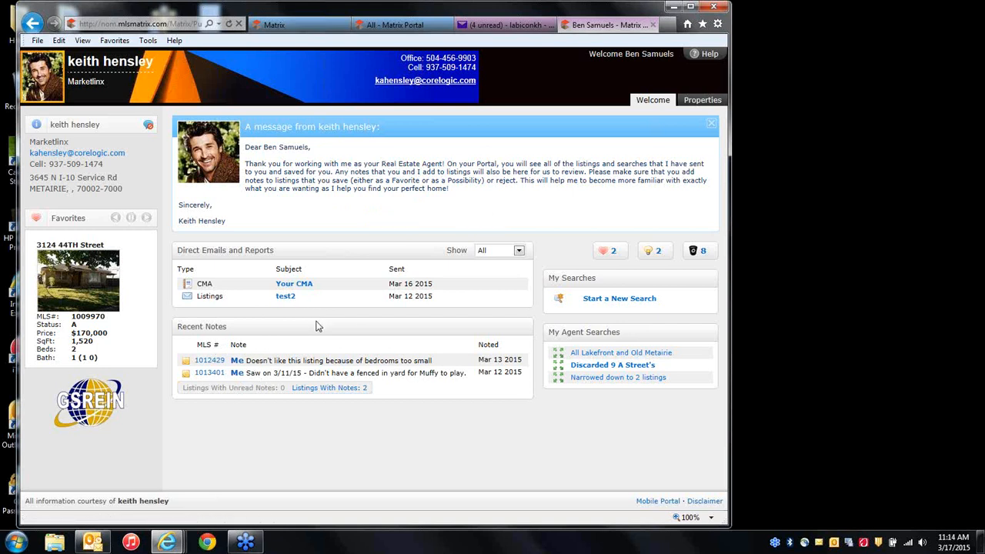
pyautogui.click(696, 100)
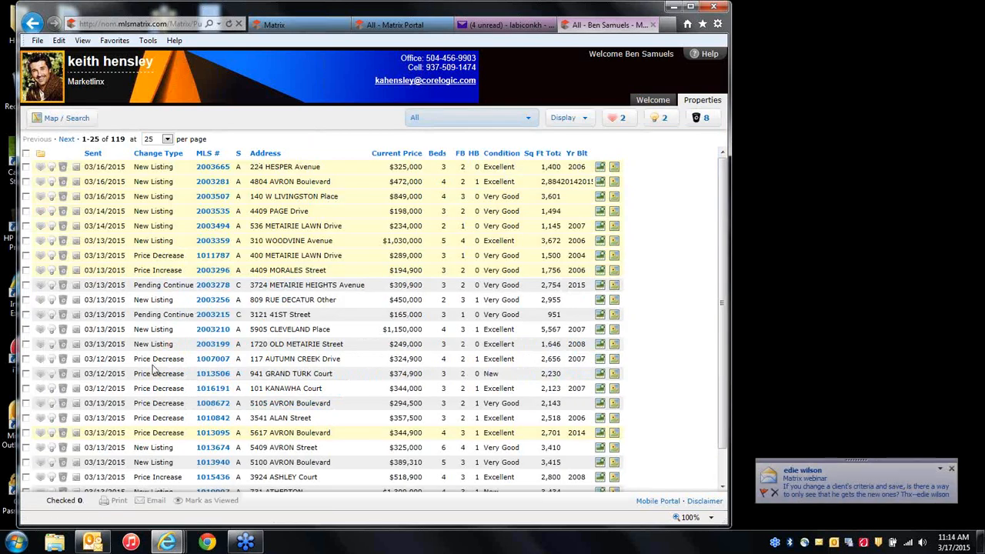
pyautogui.click(506, 121)
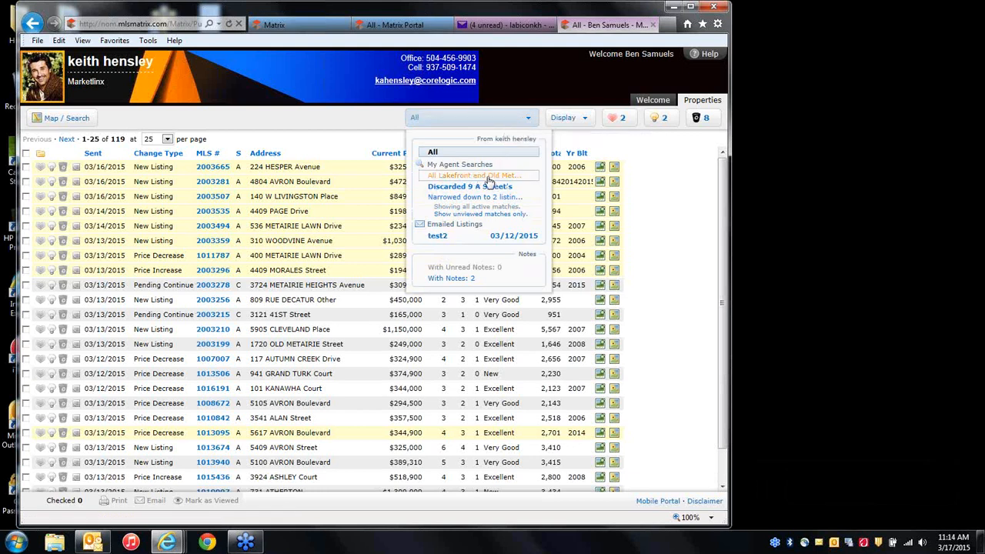
pyautogui.click(488, 177)
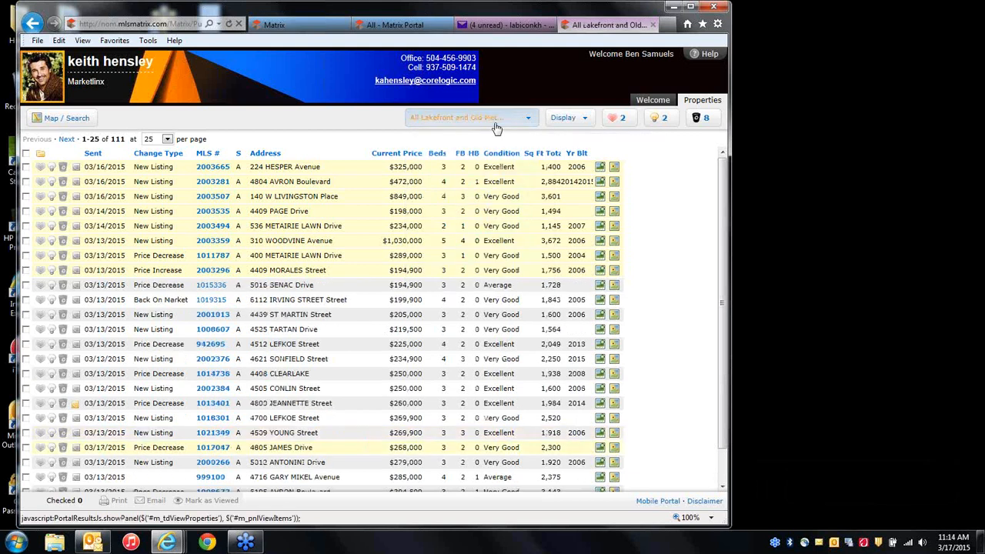
# Switch between 'Discarded 9 A Street's' and 'Narrowed down to 2' searches, ending on All 119 listings.
pyautogui.click(497, 123)
pyautogui.click(483, 197)
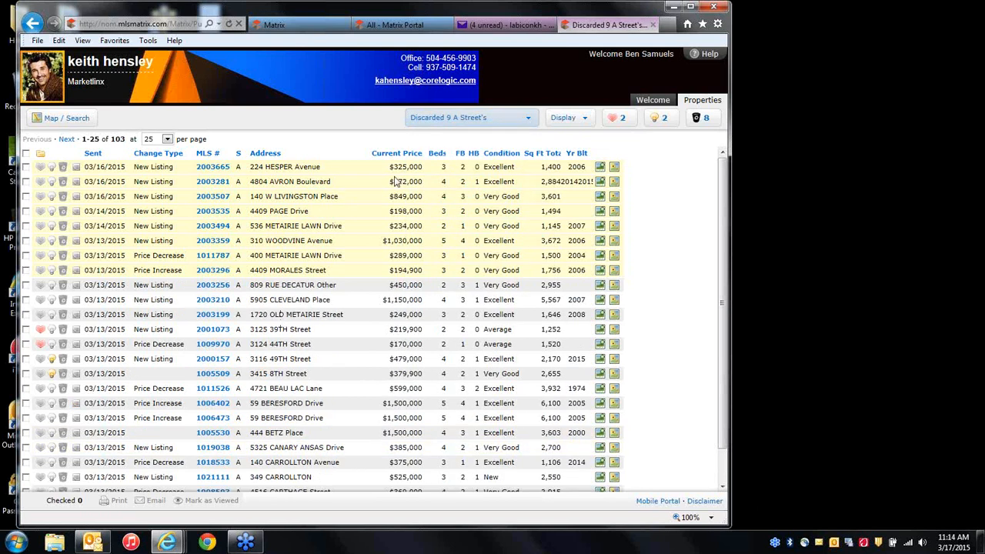
pyautogui.click(435, 119)
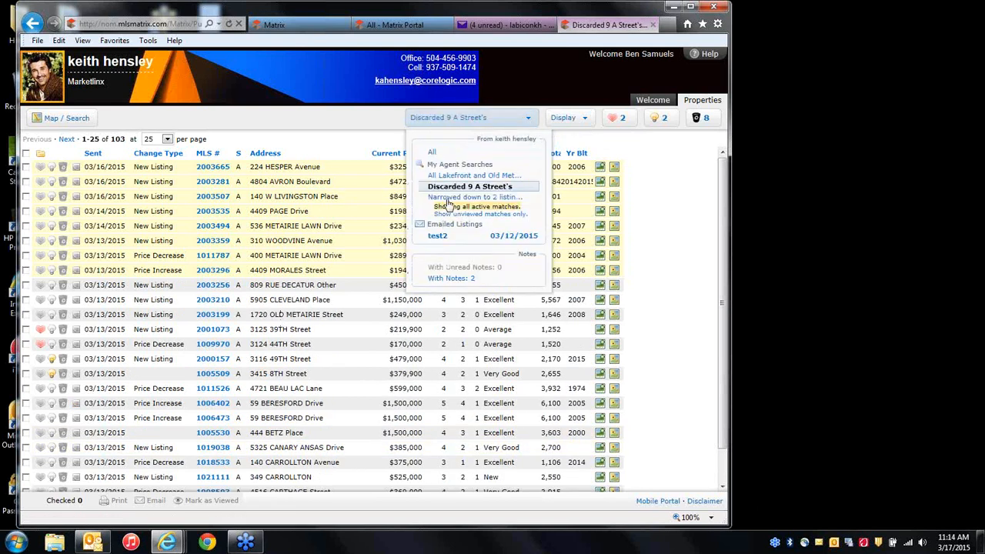
pyautogui.click(450, 197)
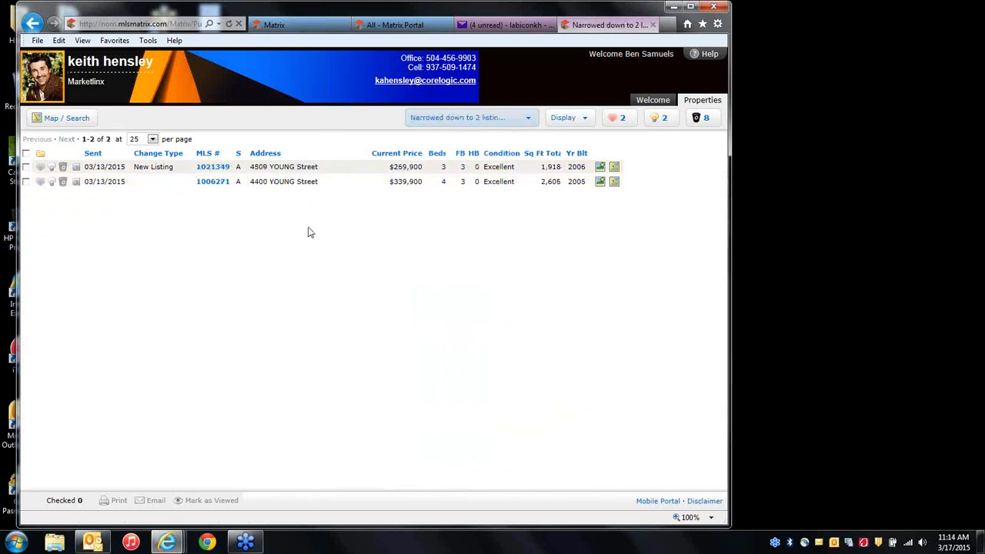
pyautogui.click(474, 123)
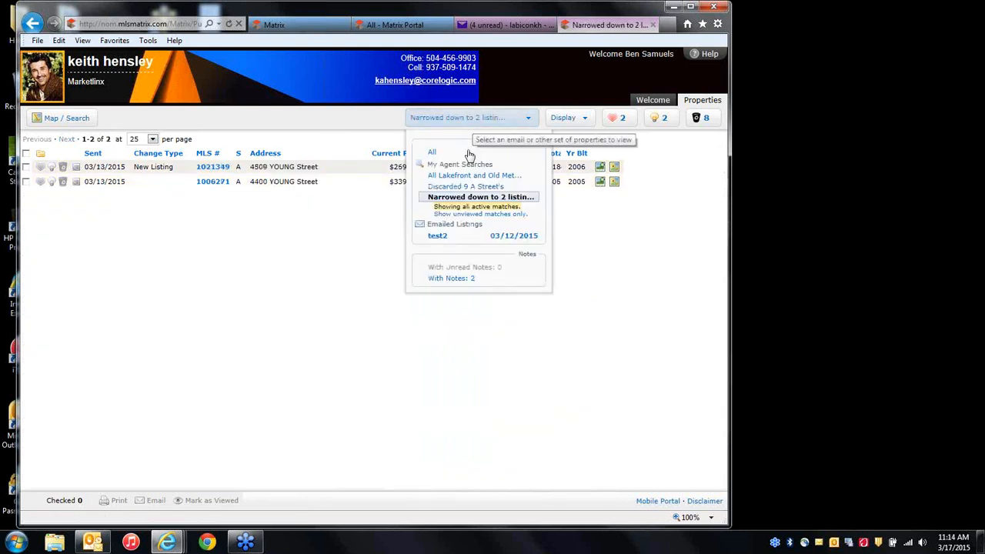
pyautogui.click(456, 187)
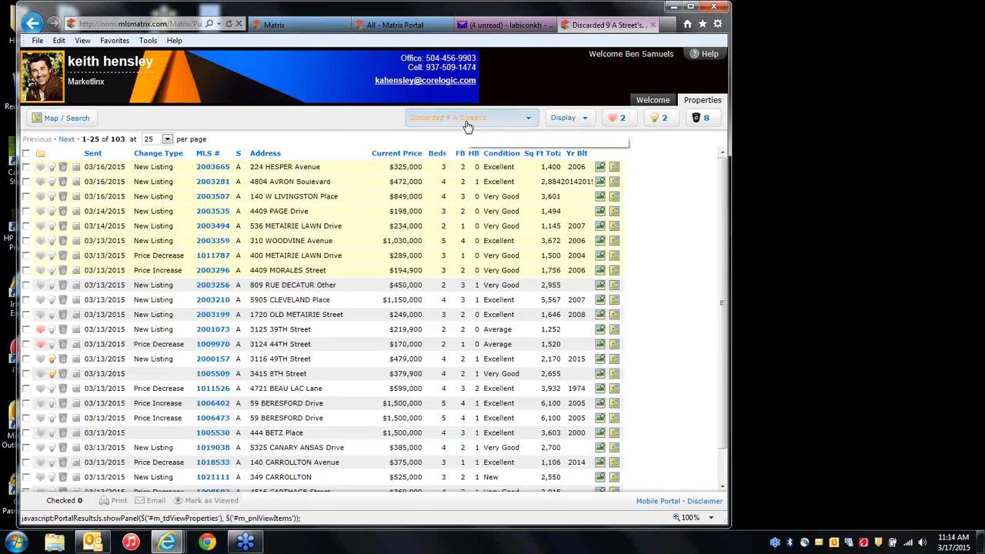
pyautogui.click(465, 121)
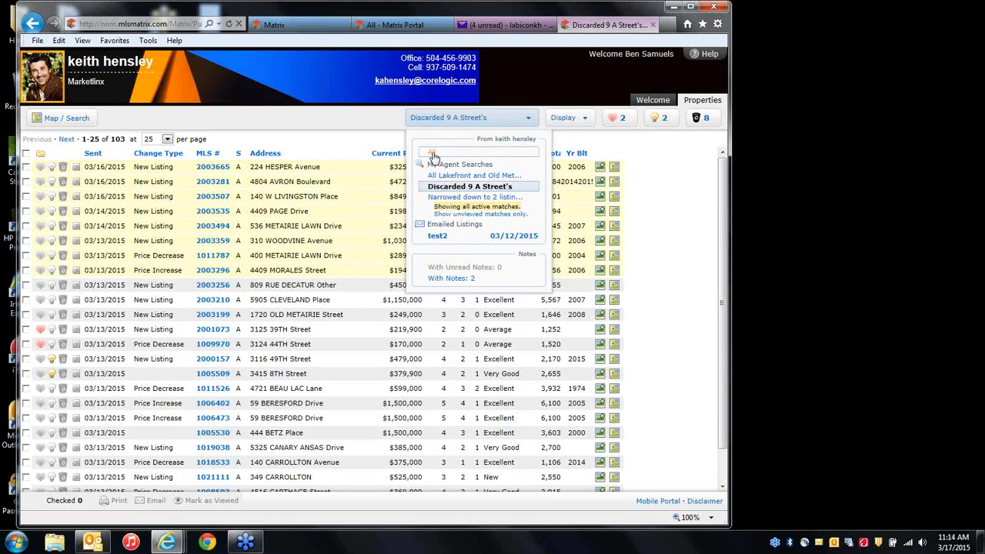
pyautogui.click(433, 152)
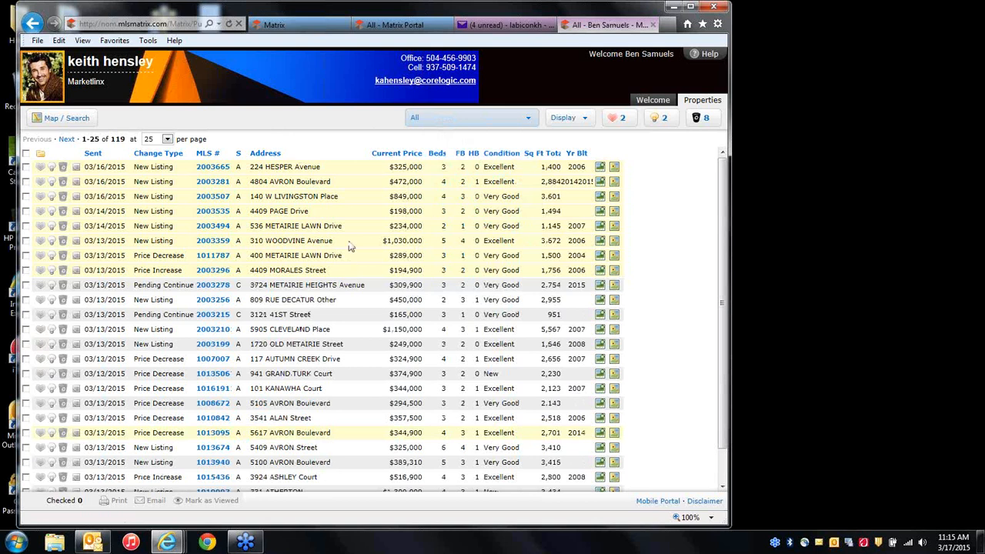
pyautogui.click(213, 167)
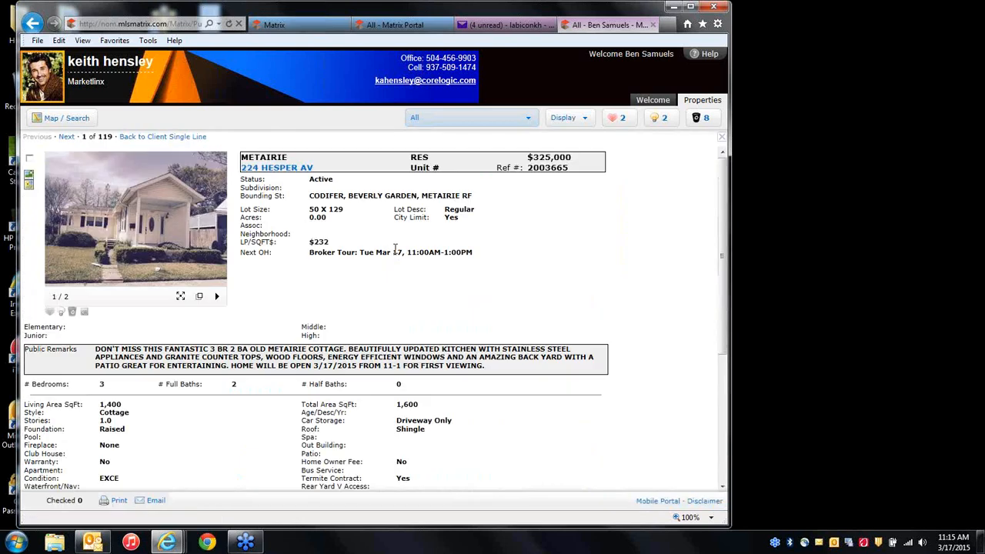
pyautogui.click(71, 312)
pyautogui.click(61, 313)
pyautogui.click(49, 313)
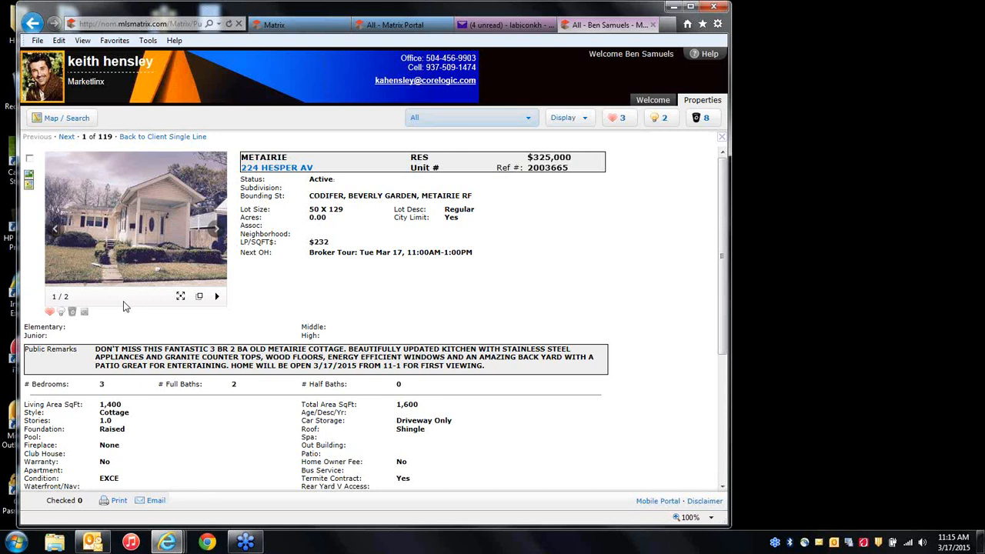
pyautogui.click(48, 312)
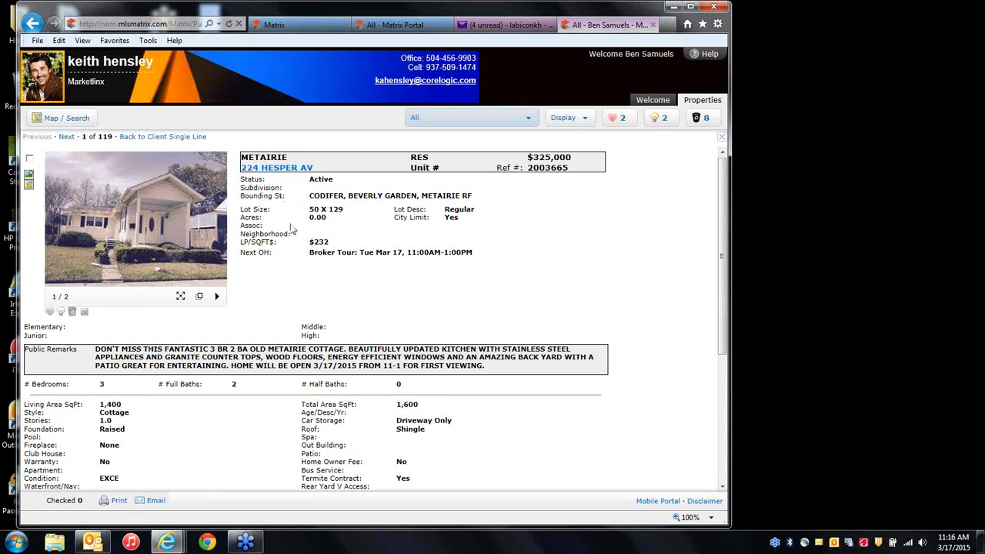
pyautogui.click(50, 312)
pyautogui.click(32, 23)
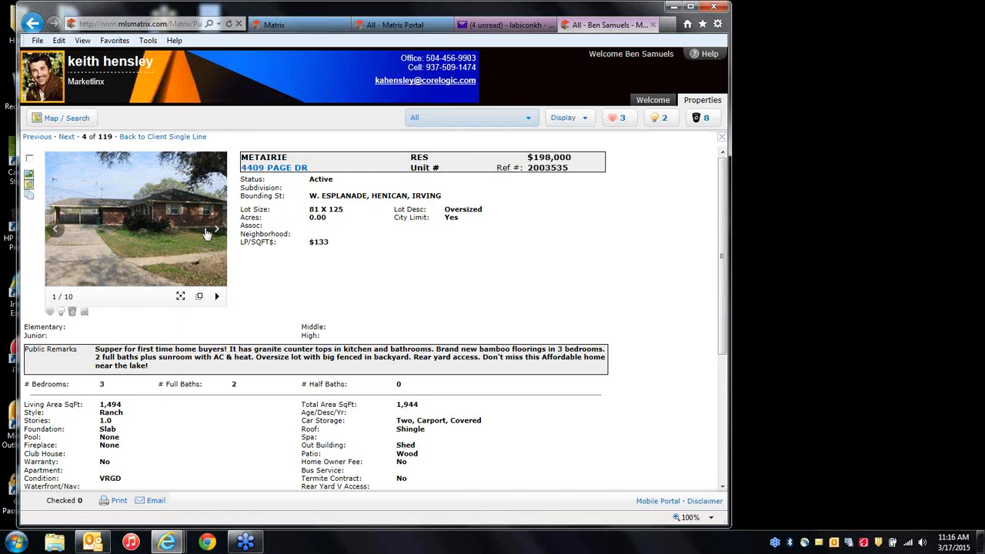
pyautogui.click(216, 230)
pyautogui.click(217, 230)
pyautogui.click(217, 231)
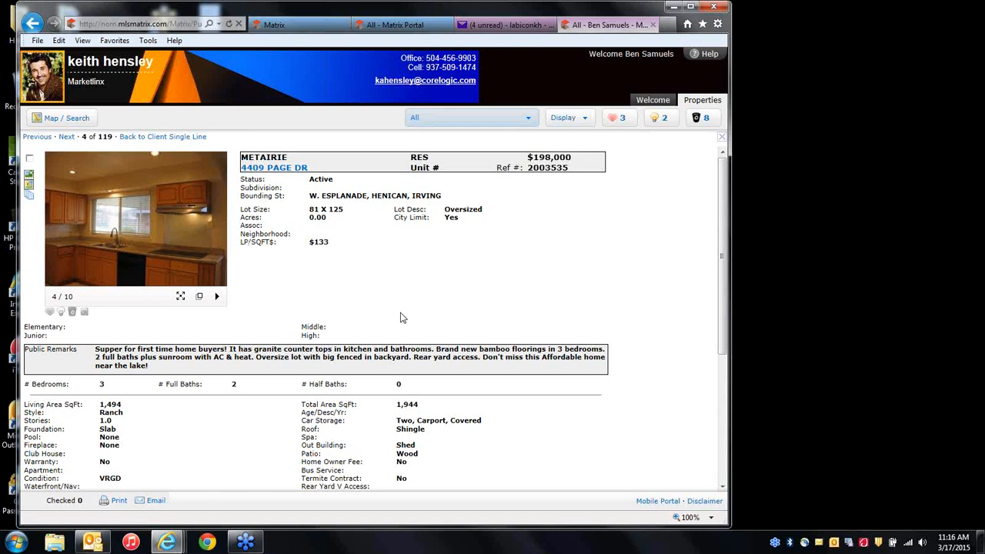
pyautogui.click(167, 142)
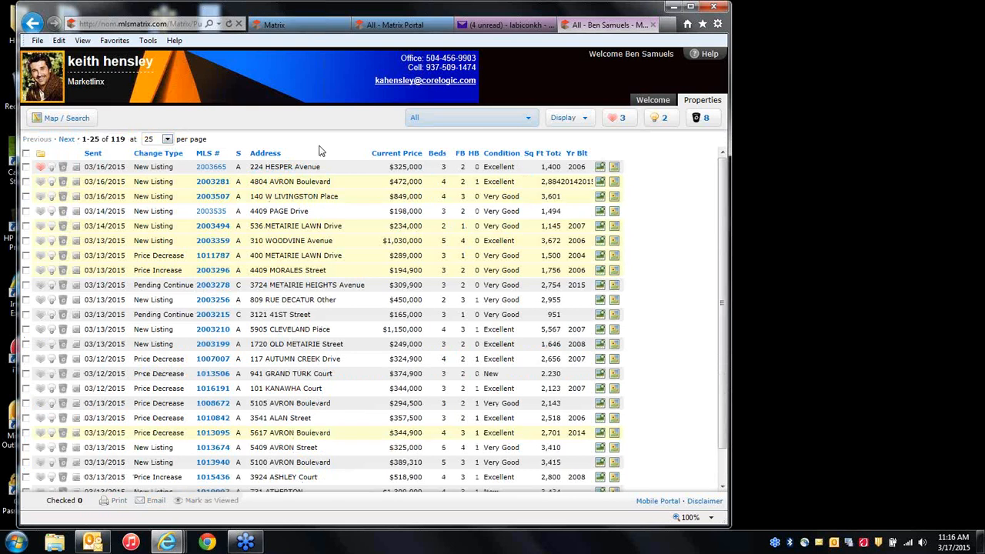
# Show the listings in Client Thumbnail, then Client Full layout, scrolling through the results.
pyautogui.click(579, 121)
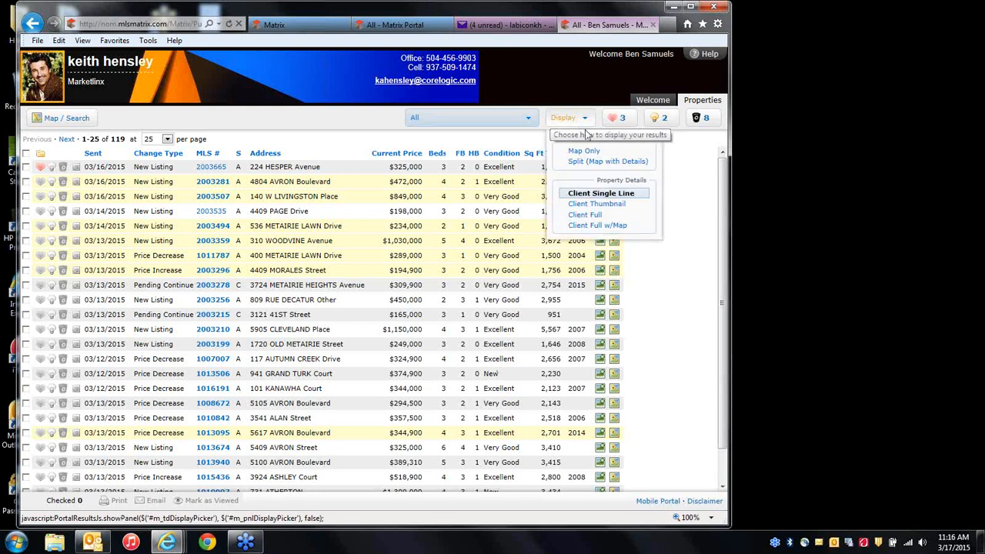
pyautogui.click(595, 206)
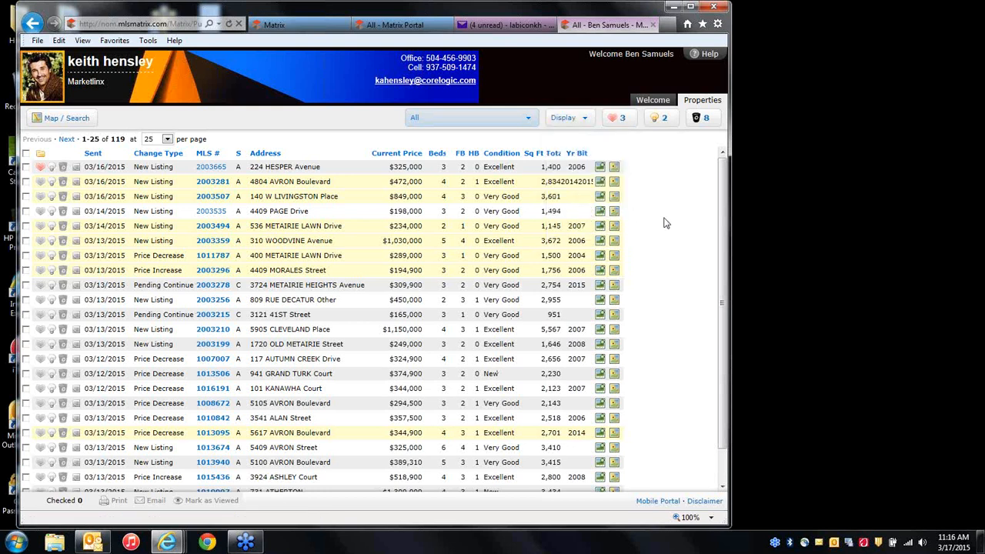
pyautogui.click(582, 121)
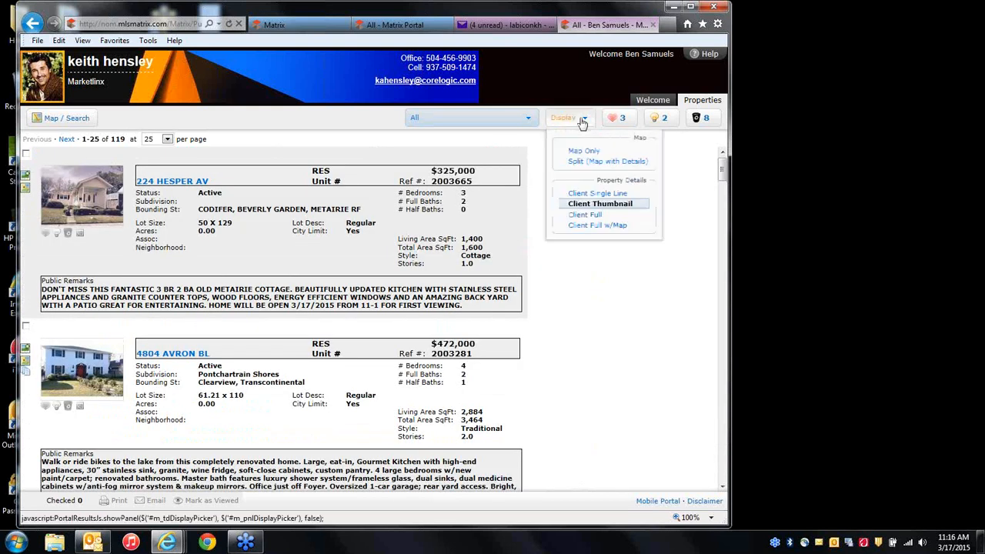
pyautogui.click(583, 215)
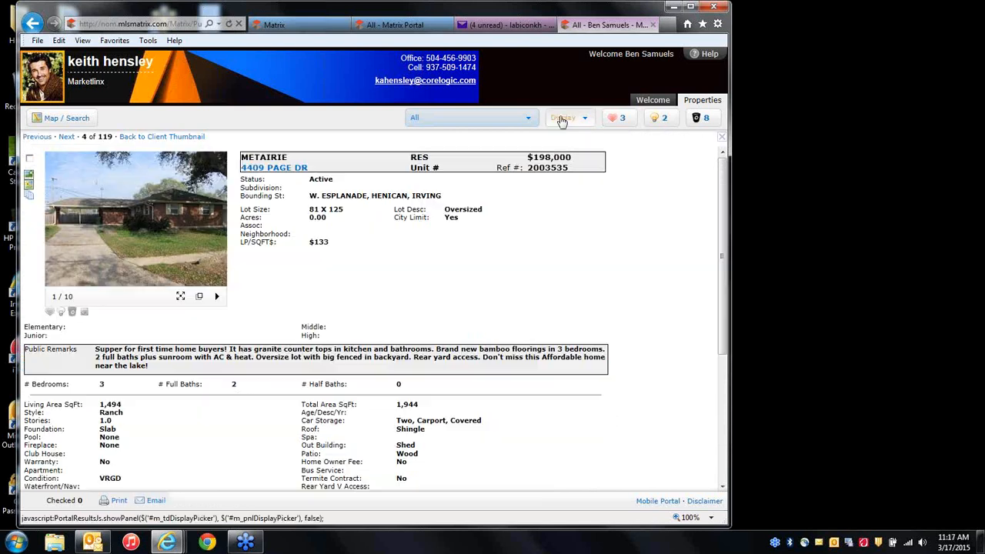
pyautogui.scroll(-3, 578, 277)
pyautogui.scroll(-3, 582, 273)
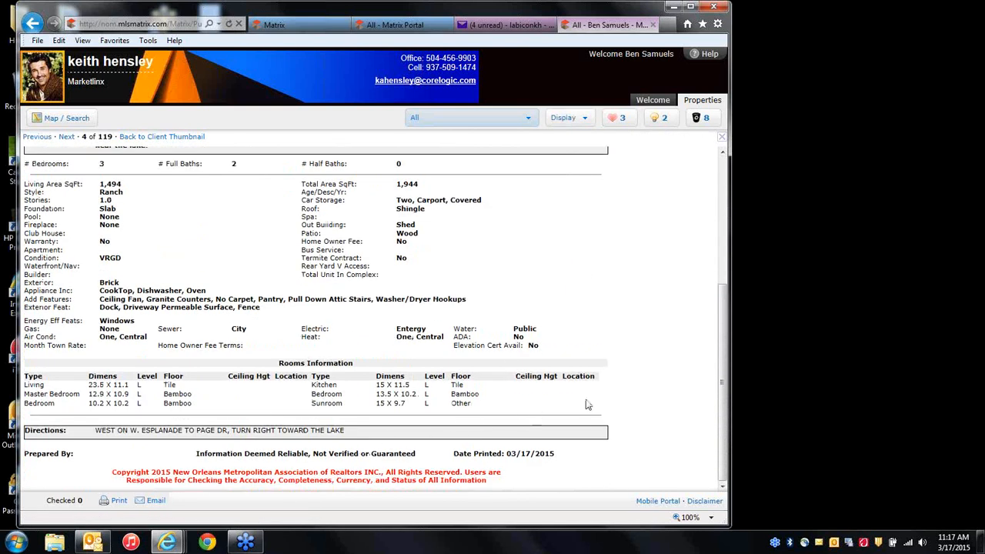
pyautogui.scroll(6, 590, 385)
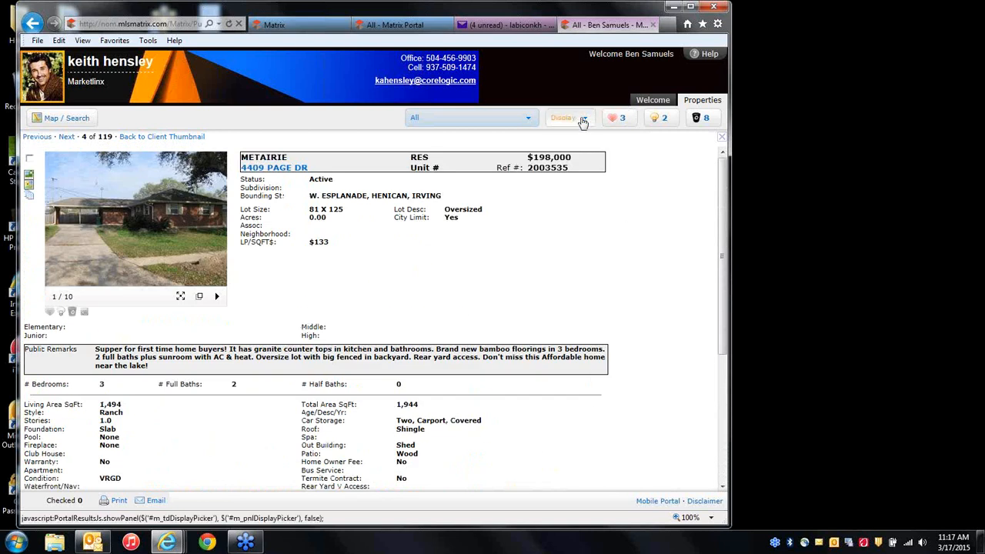
# Switch to Client Full w/Map, then Map Only with all 119 properties as pins.
pyautogui.click(583, 119)
pyautogui.click(589, 217)
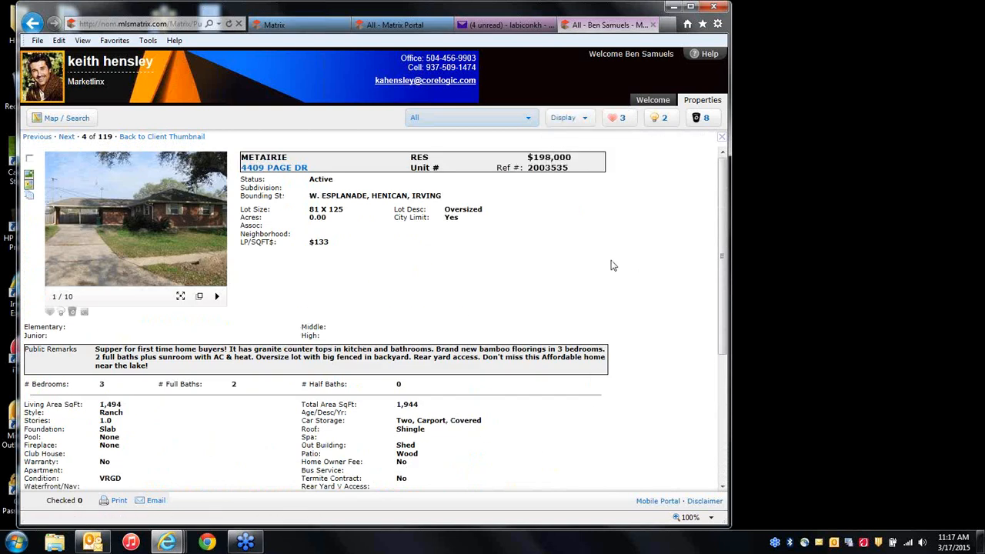
pyautogui.scroll(-2, 613, 266)
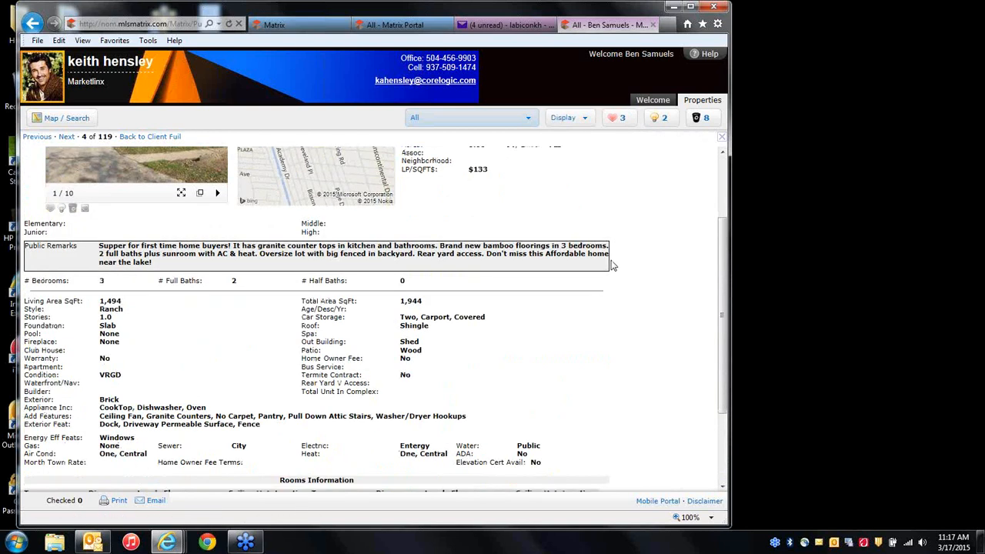
pyautogui.scroll(2, 613, 265)
pyautogui.click(579, 119)
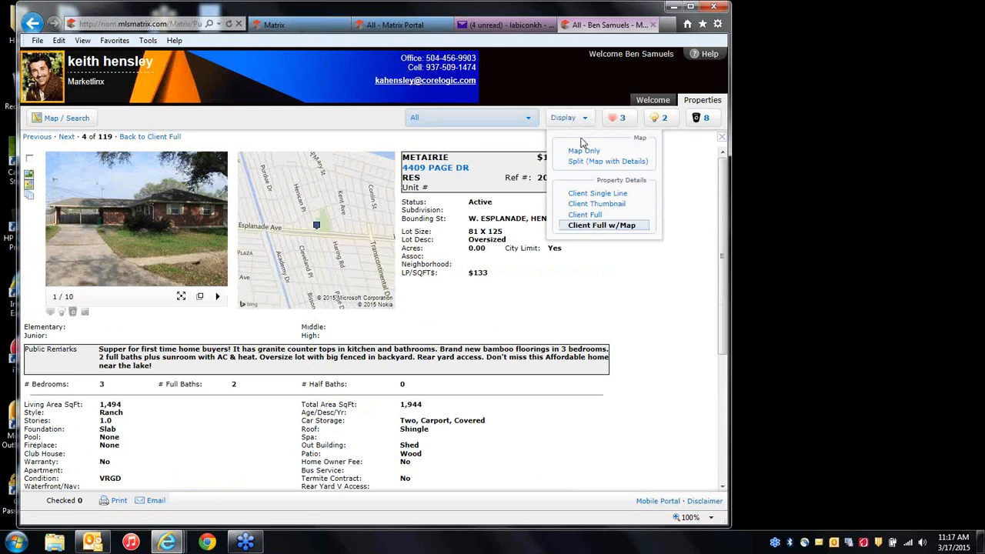
pyautogui.click(580, 150)
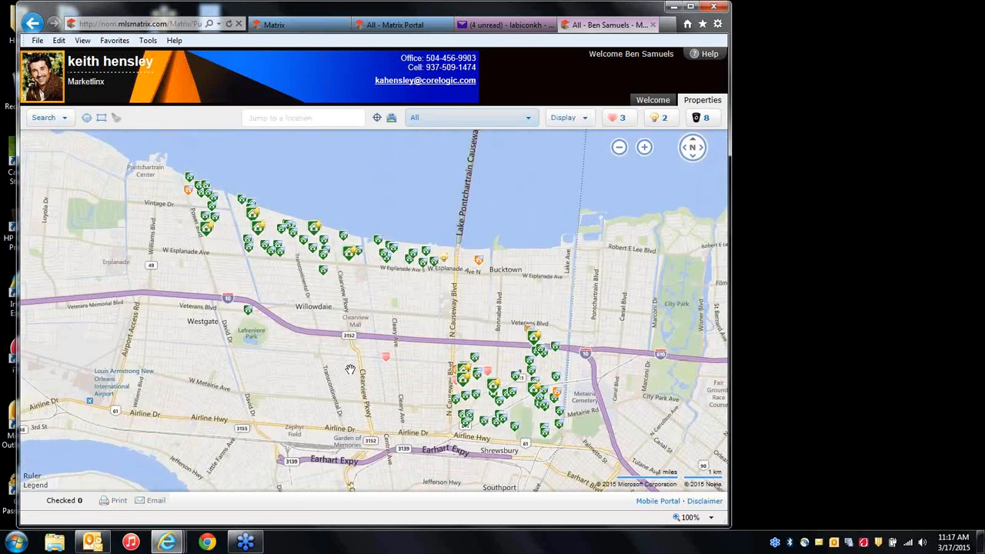
# Show the Split (Map with Details) view, then return to the Client Single Line table of 119 properties.
pyautogui.click(563, 120)
pyautogui.click(575, 162)
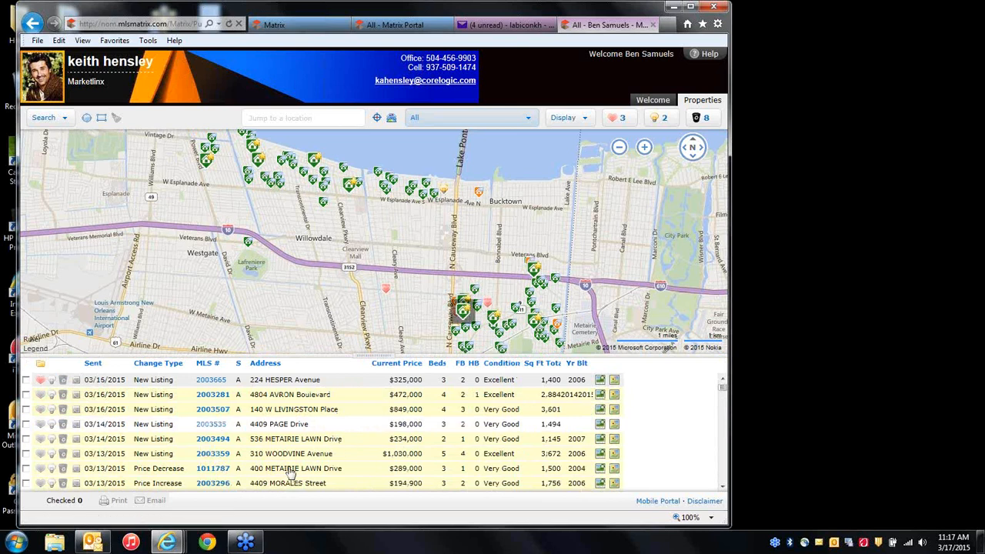
pyautogui.click(566, 118)
pyautogui.click(595, 194)
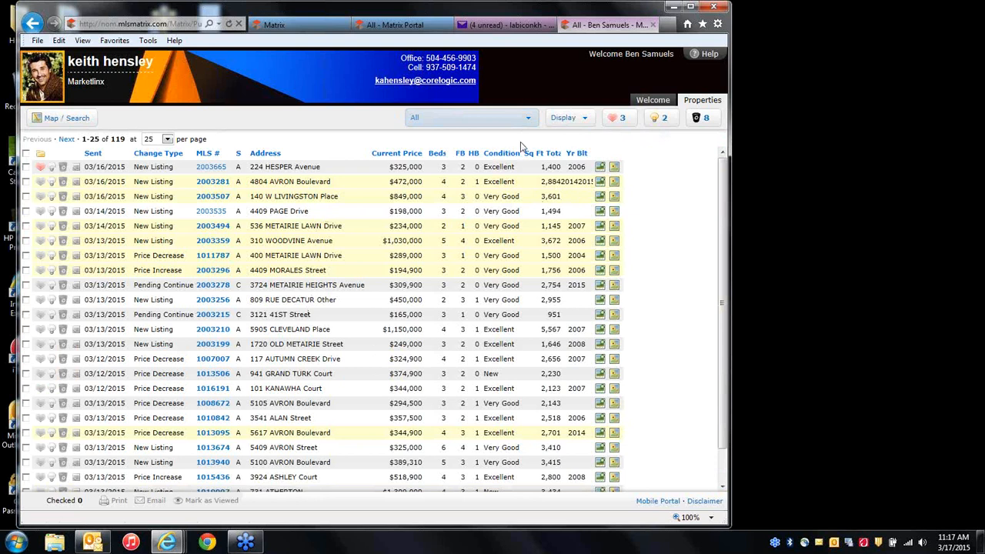
# Glance at the display mode choices, then go back to the portal's Welcome page with the agent's message and saved searches.
pyautogui.click(565, 118)
pyautogui.click(653, 102)
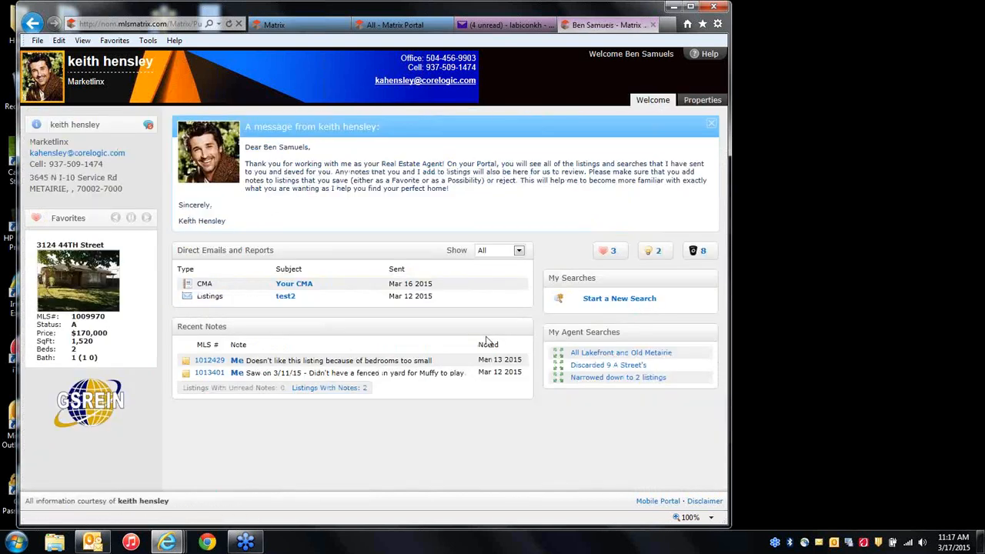
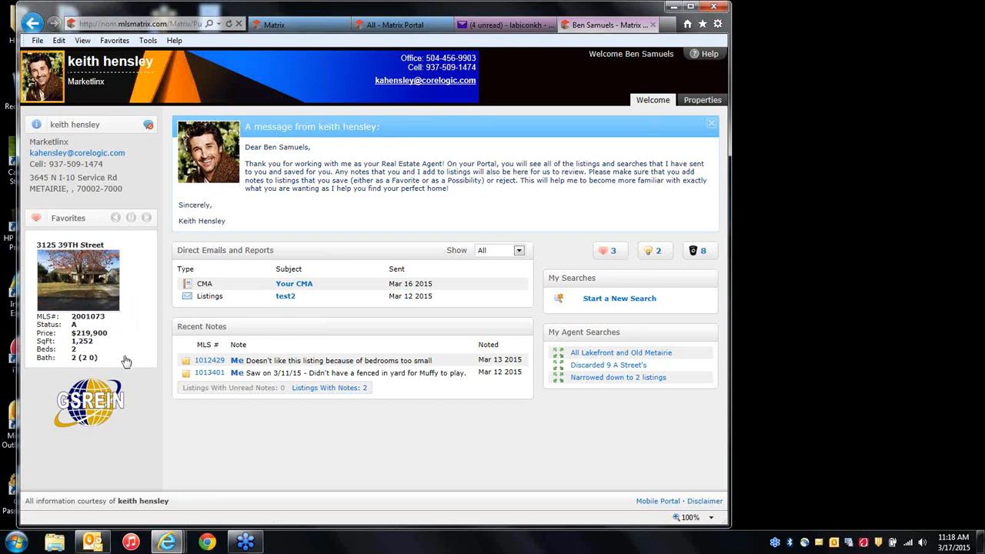
pyautogui.click(698, 103)
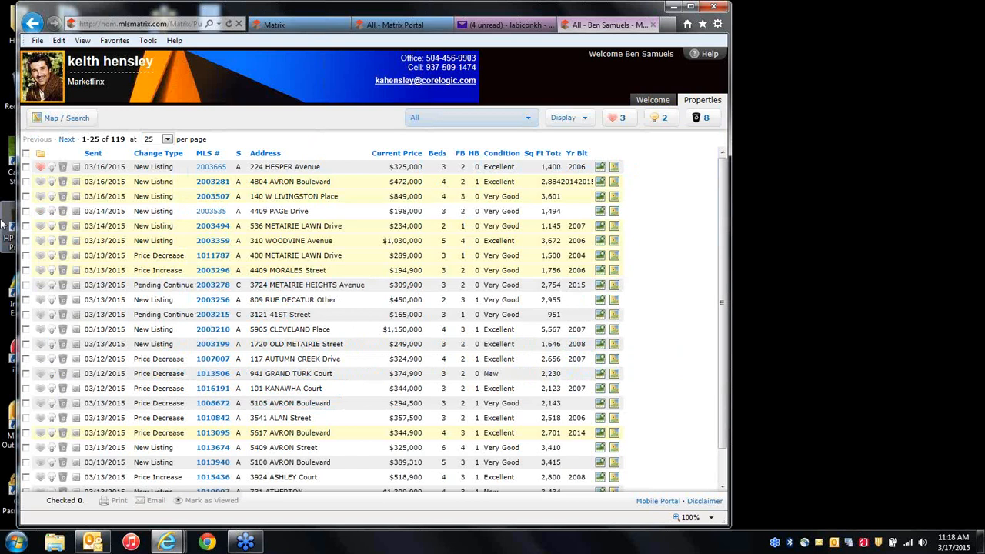
pyautogui.click(40, 240)
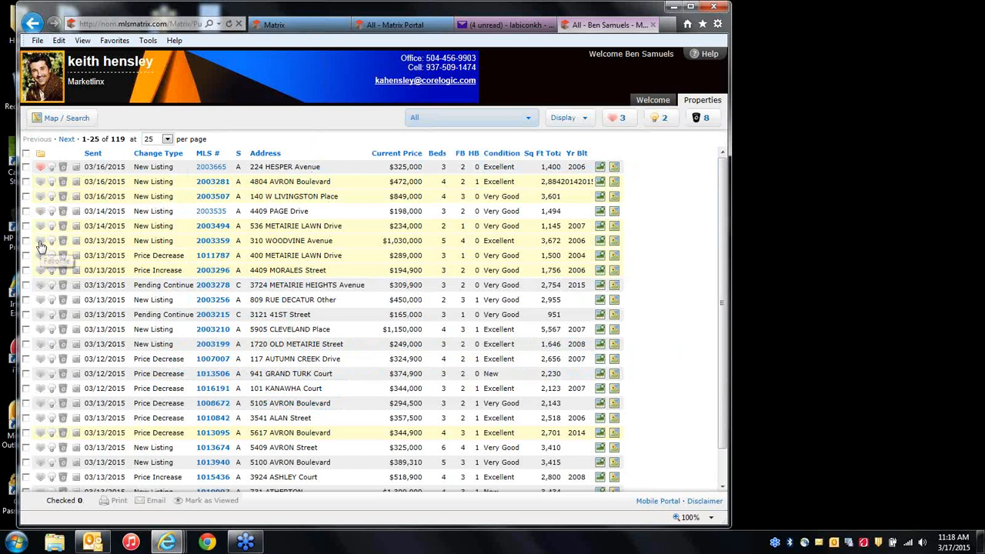
pyautogui.click(41, 285)
pyautogui.click(41, 314)
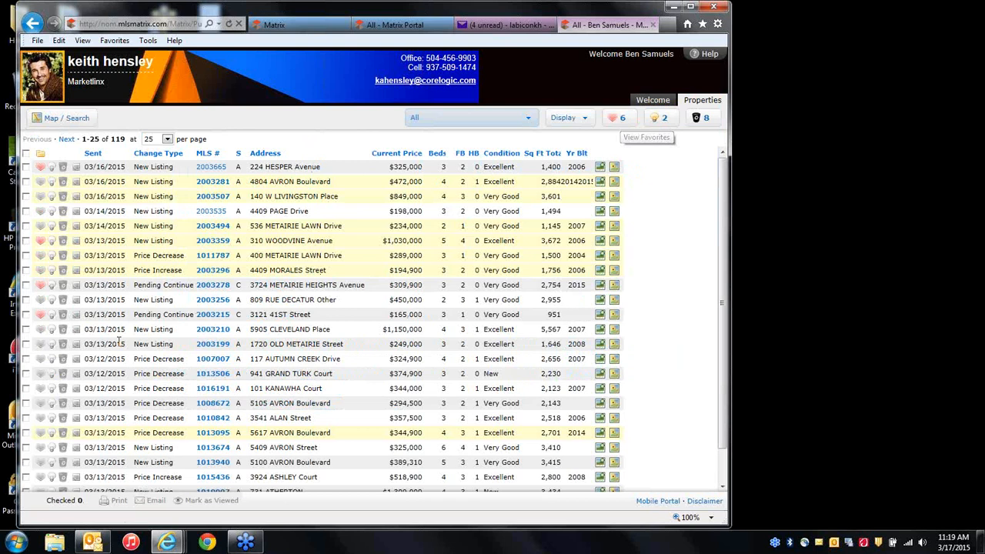
pyautogui.click(63, 344)
pyautogui.click(63, 358)
pyautogui.click(63, 373)
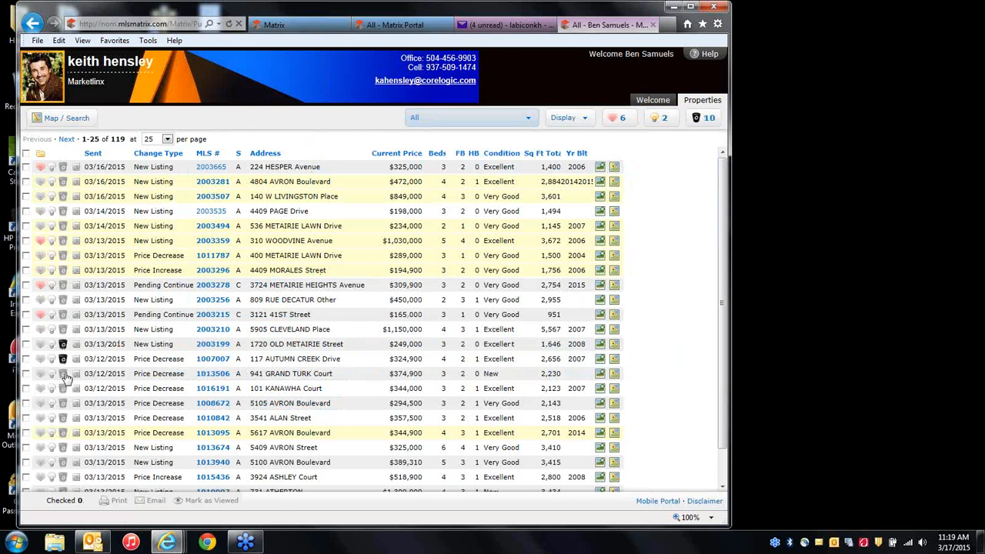
pyautogui.click(63, 388)
pyautogui.click(63, 403)
pyautogui.click(63, 418)
pyautogui.click(63, 433)
pyautogui.click(64, 433)
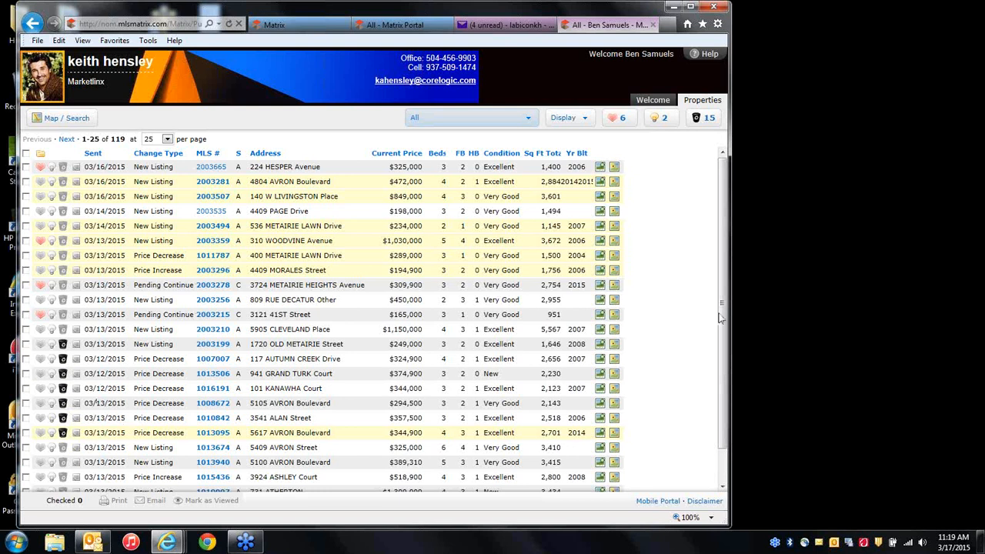
pyautogui.click(700, 120)
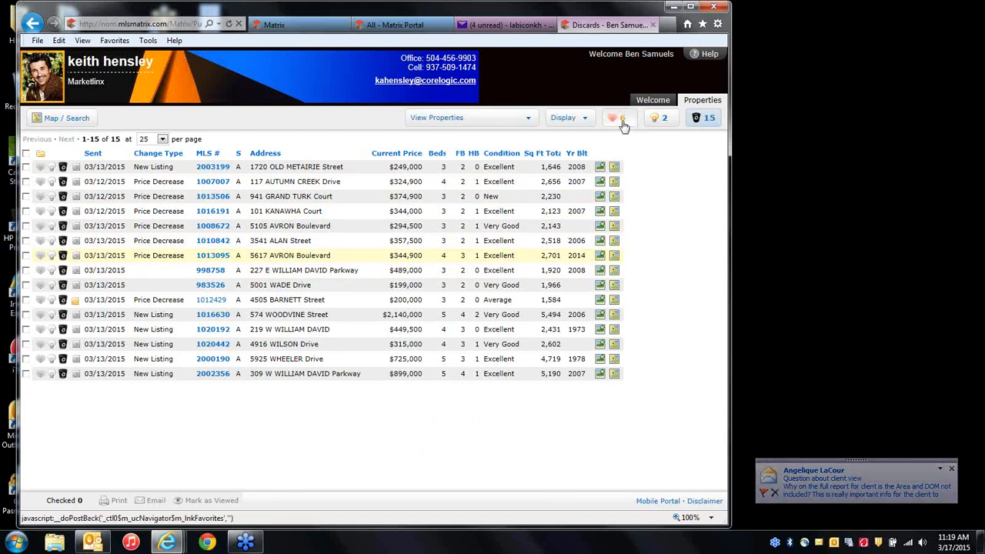
# View the client's 6 favorites and 2 possibilities, then return to the agent's 14 Auto Emails.
pyautogui.click(618, 123)
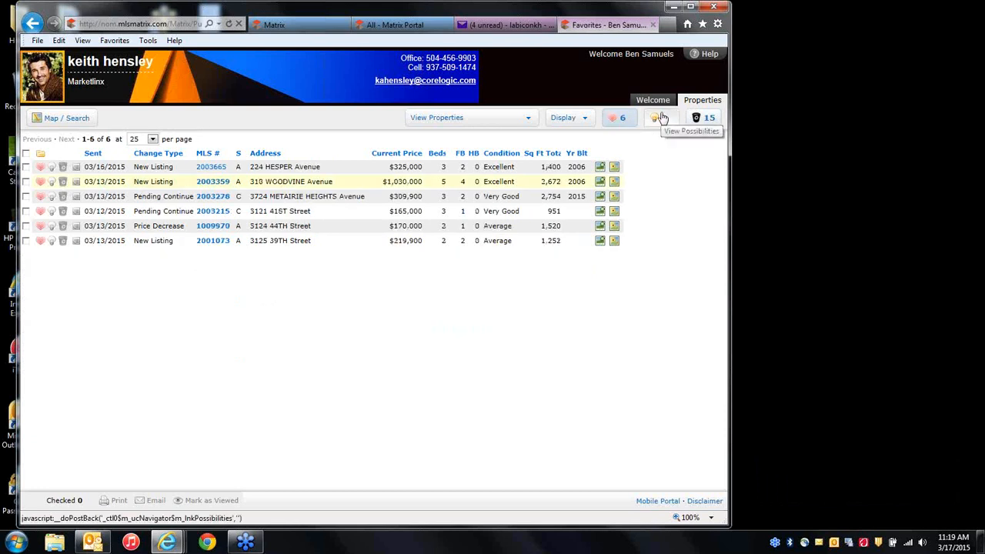
pyautogui.click(662, 118)
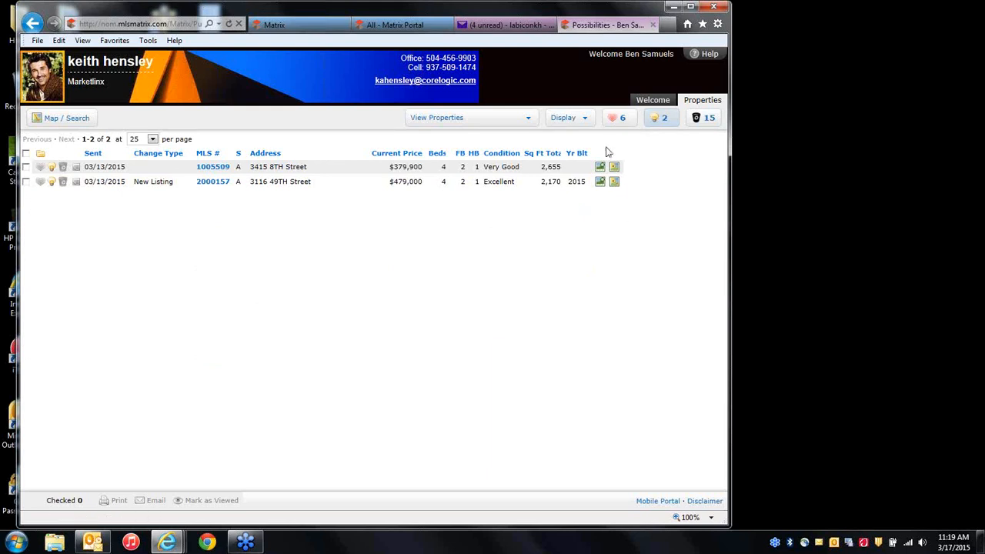
pyautogui.click(301, 26)
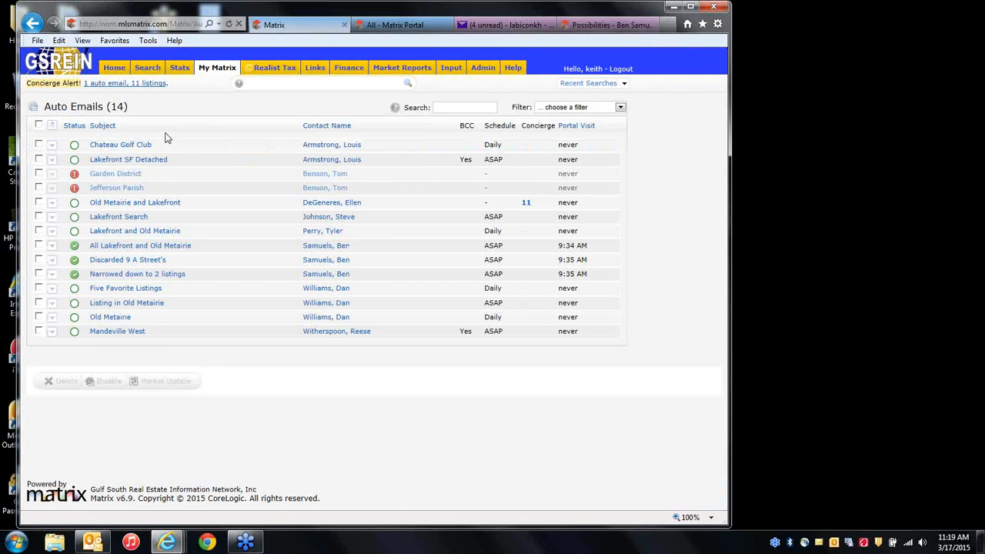
# Run a residential search for Area 19 with price 500+, returning 29 listings.
pyautogui.click(115, 70)
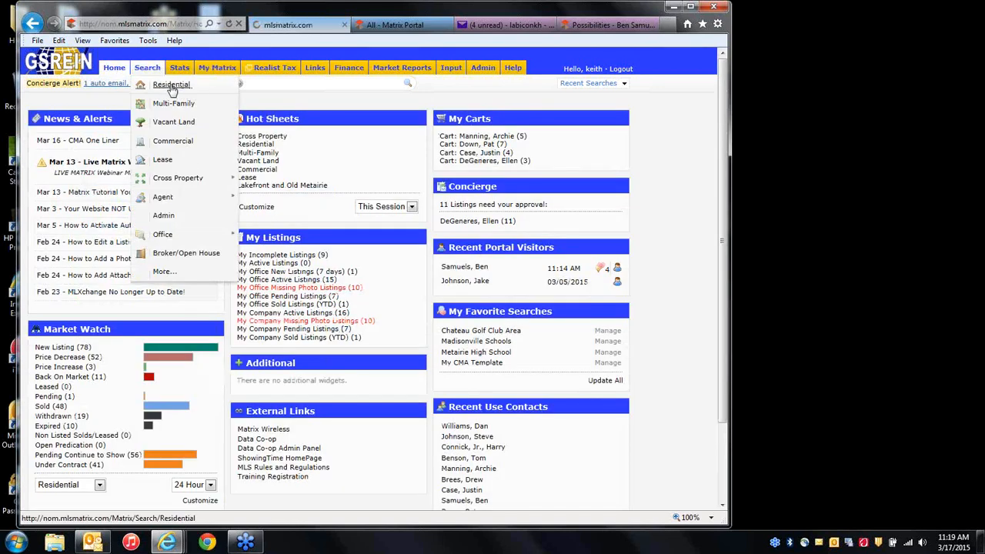
pyautogui.click(171, 89)
pyautogui.click(284, 256)
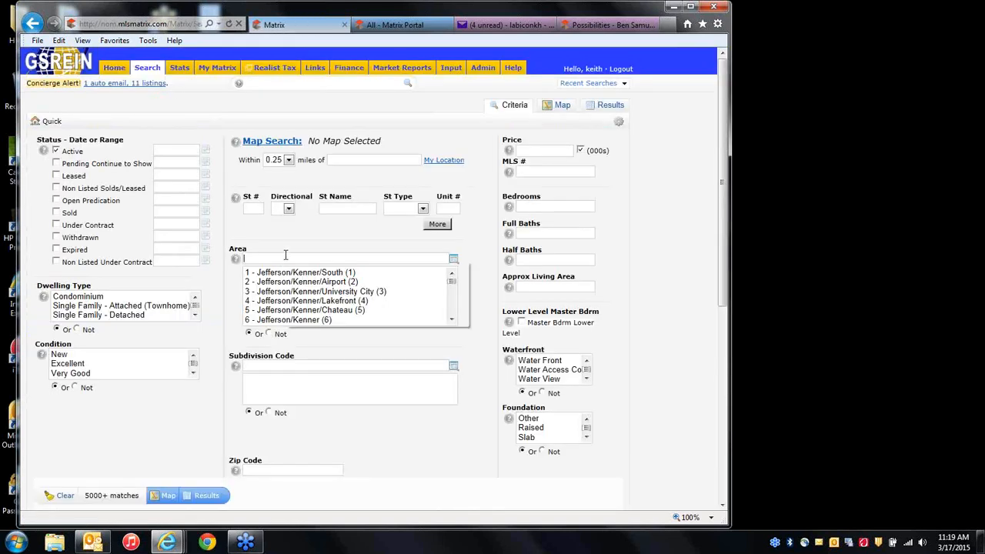
pyautogui.write('19')
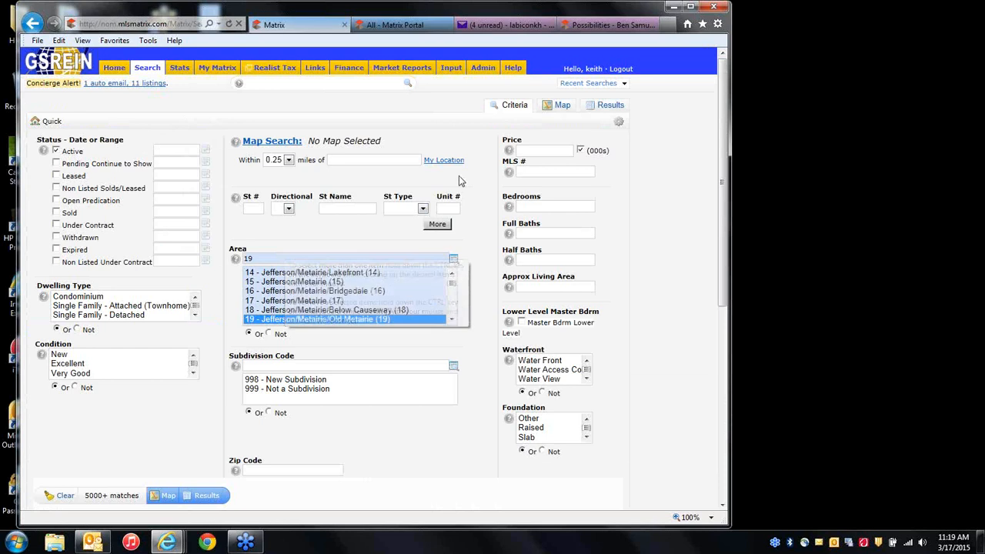
pyautogui.click(539, 151)
pyautogui.write('50')
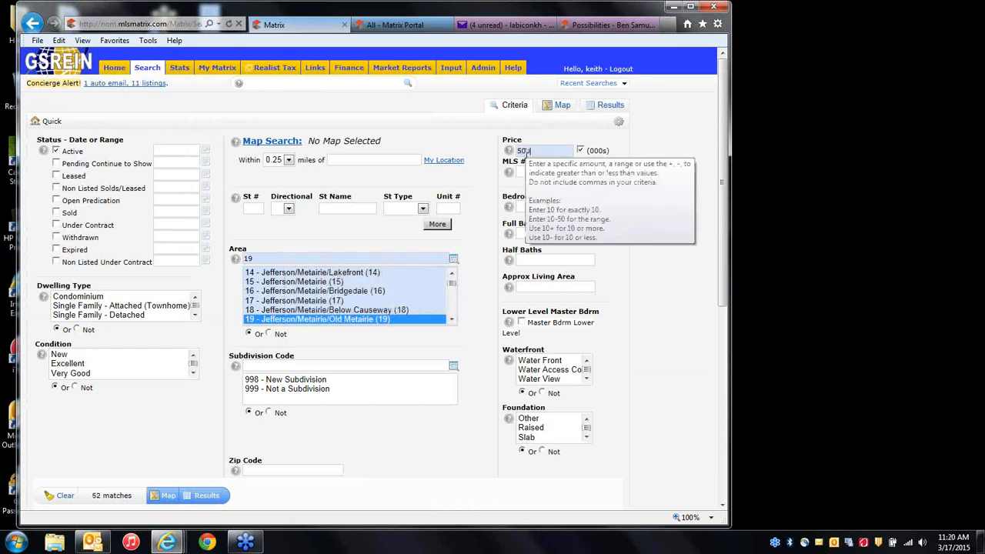
pyautogui.write('0+')
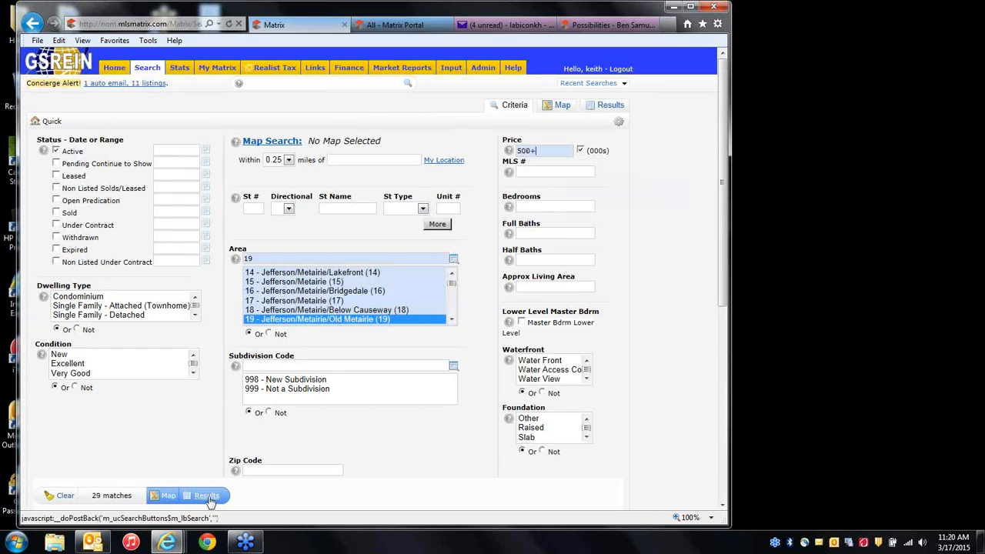
pyautogui.click(208, 496)
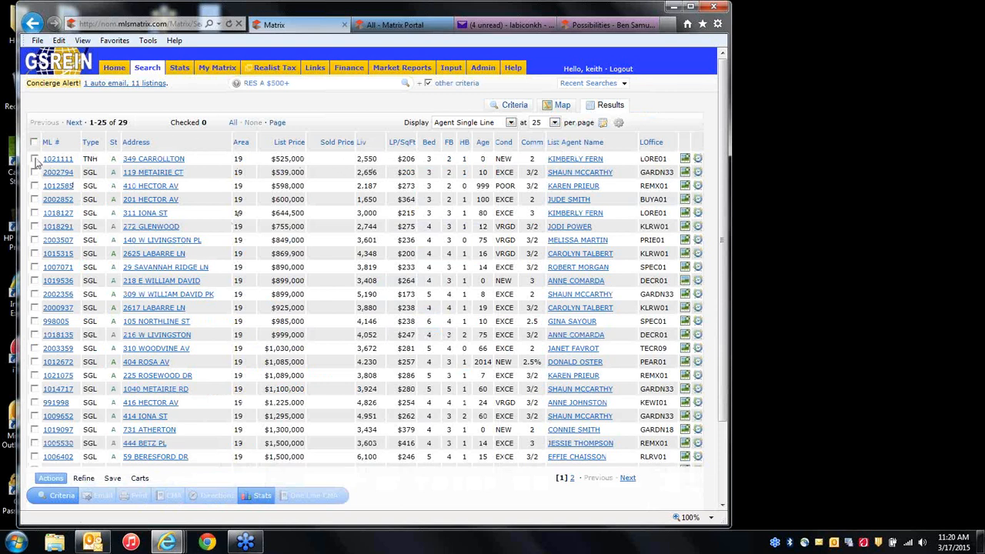
# Save the search as a concierge auto email 'old metairie' for the client and open approvals.
pyautogui.click(112, 478)
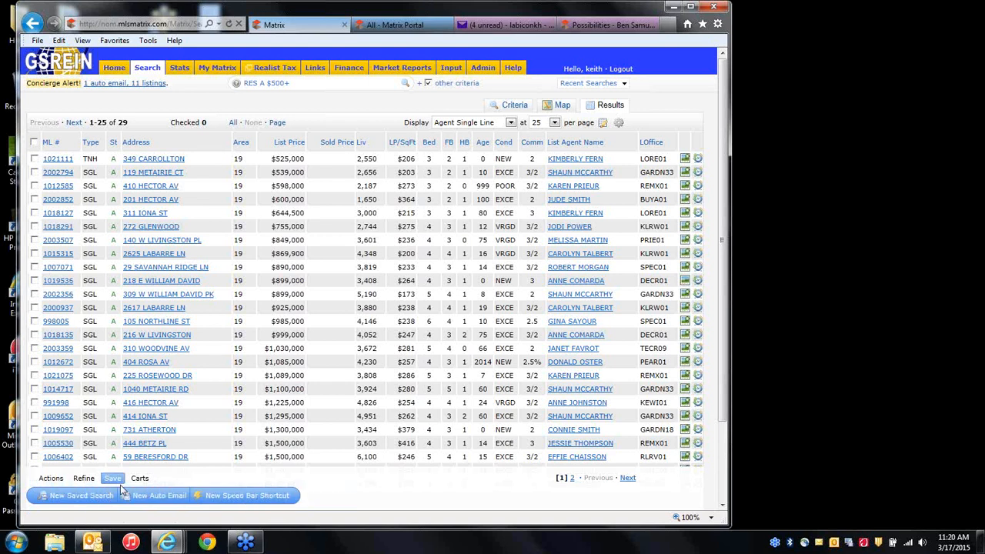
pyautogui.click(159, 497)
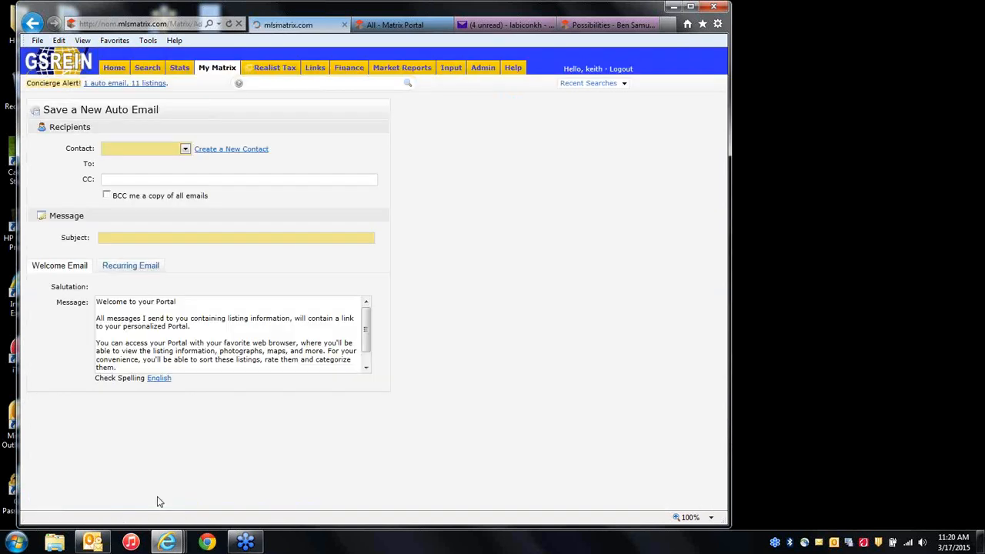
pyautogui.click(183, 149)
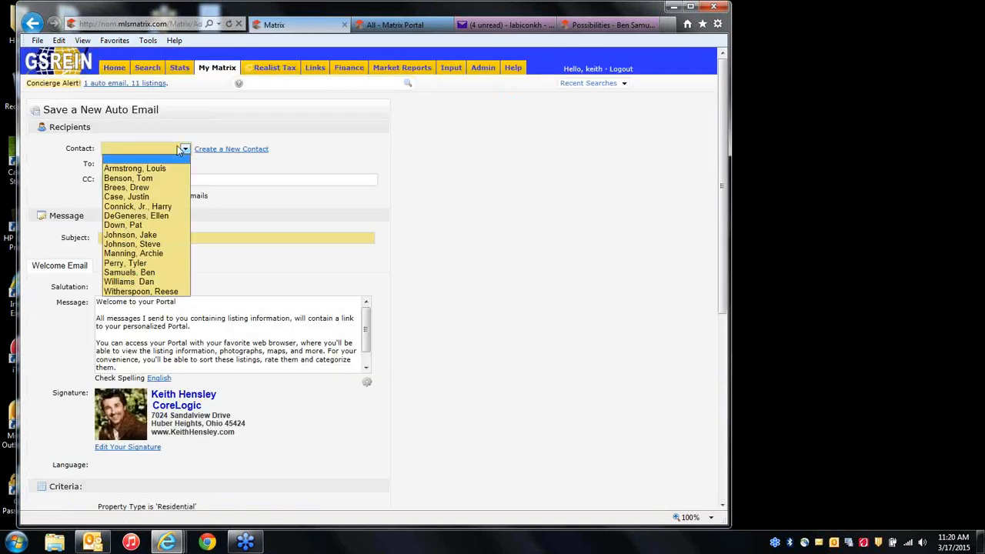
pyautogui.click(155, 282)
pyautogui.write('old ')
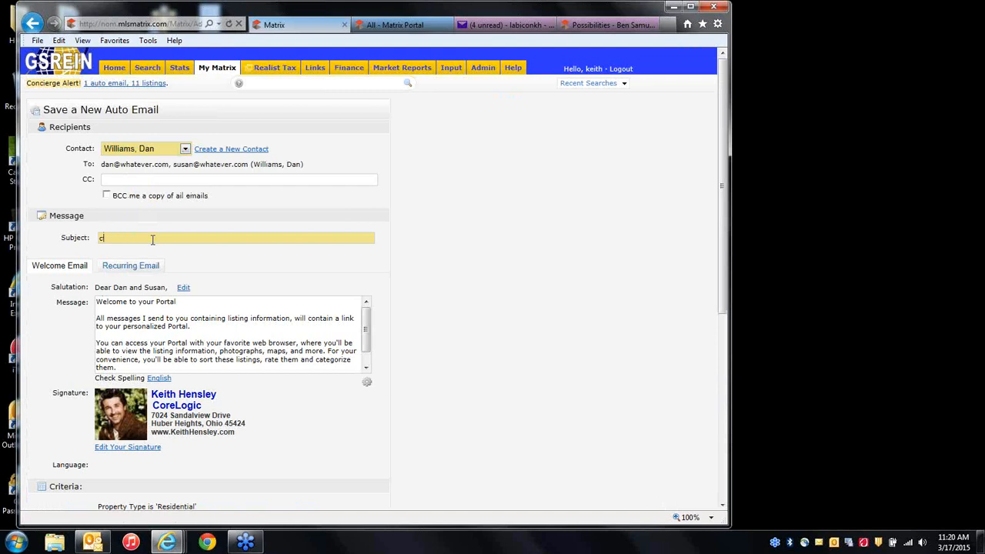
pyautogui.write('metairie')
pyautogui.scroll(-6, 328, 333)
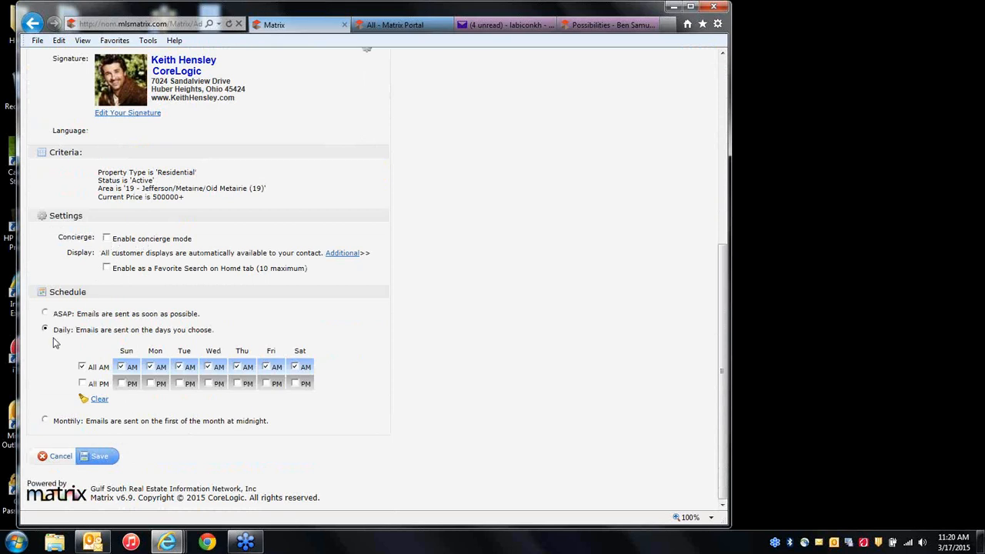
pyautogui.click(106, 239)
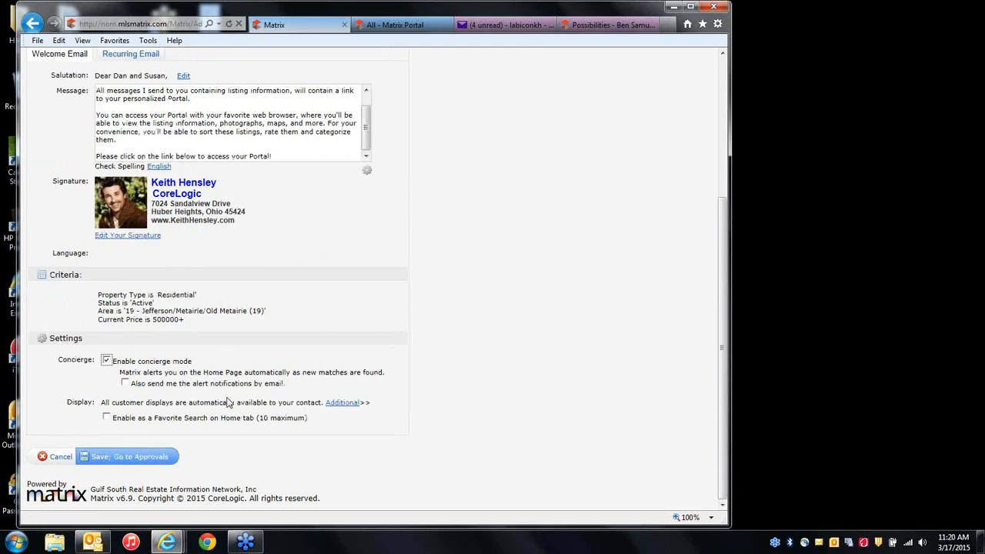
pyautogui.click(114, 458)
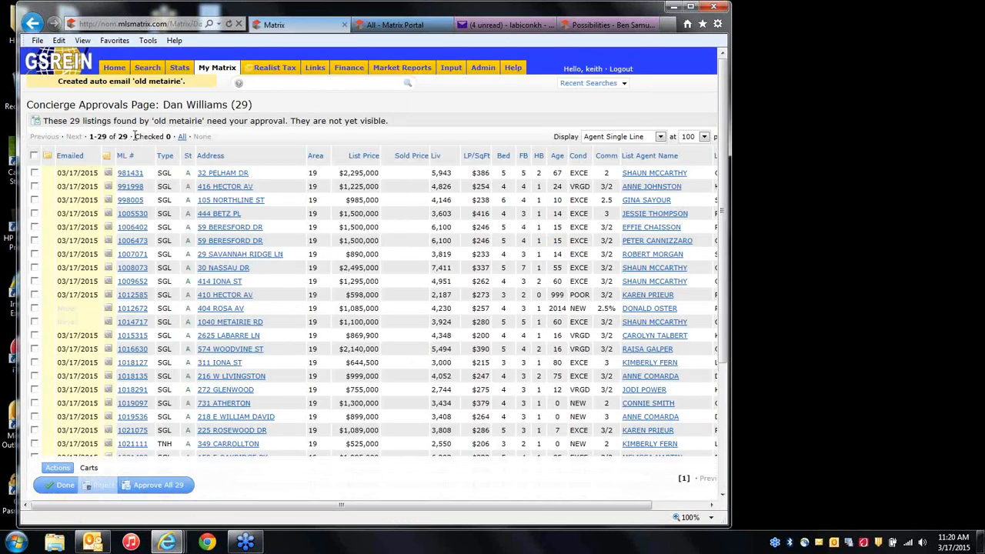
pyautogui.click(34, 200)
pyautogui.click(34, 213)
pyautogui.click(34, 227)
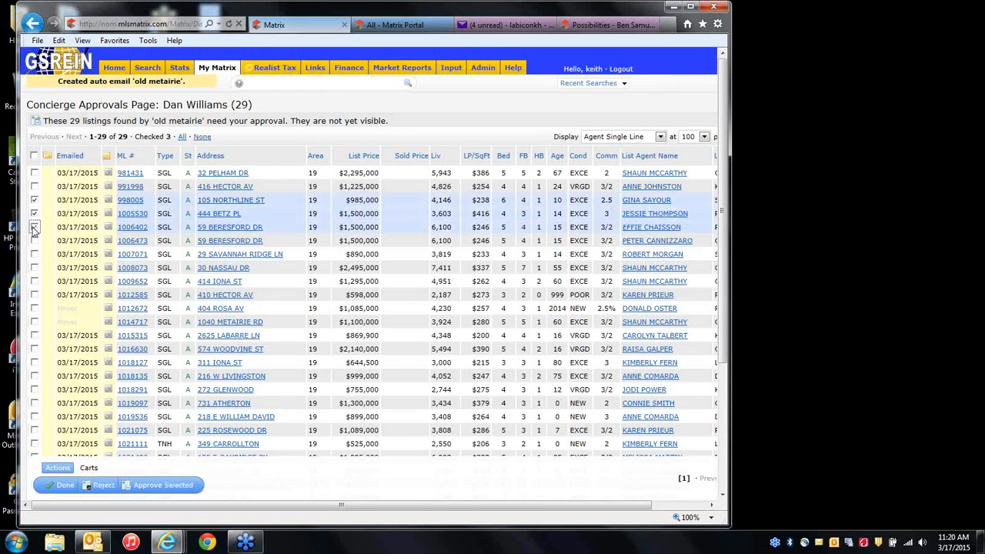
pyautogui.click(154, 486)
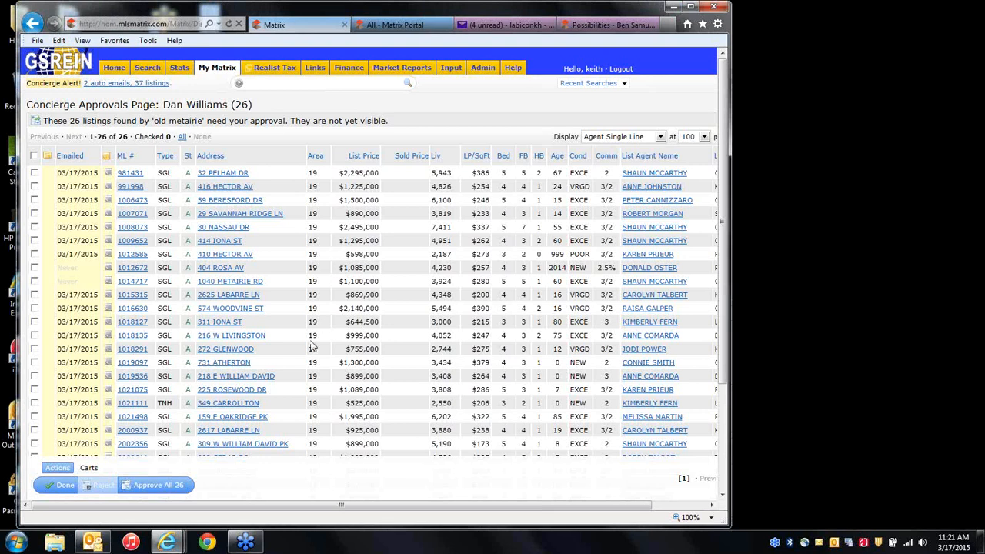
pyautogui.click(34, 240)
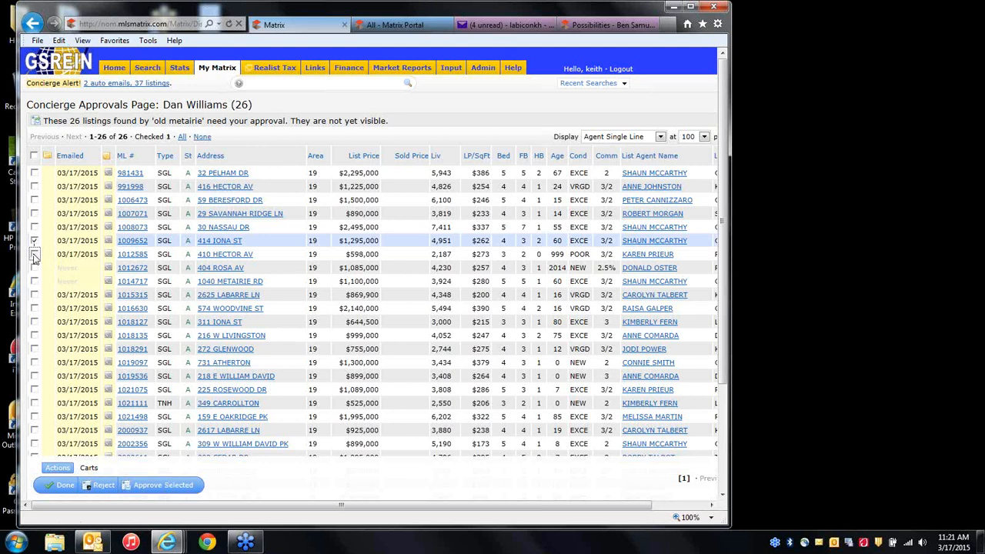
pyautogui.click(34, 254)
pyautogui.click(34, 267)
pyautogui.click(35, 281)
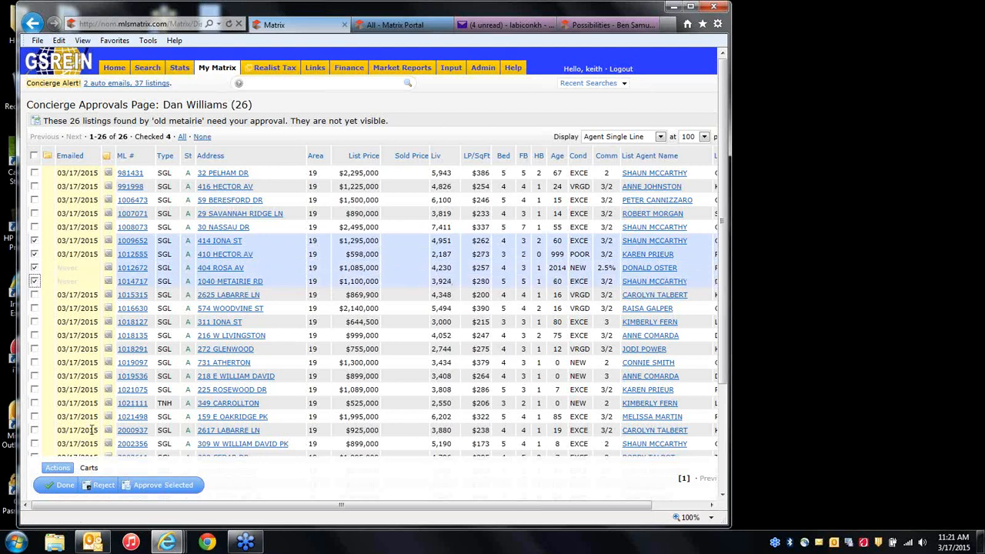
pyautogui.click(100, 486)
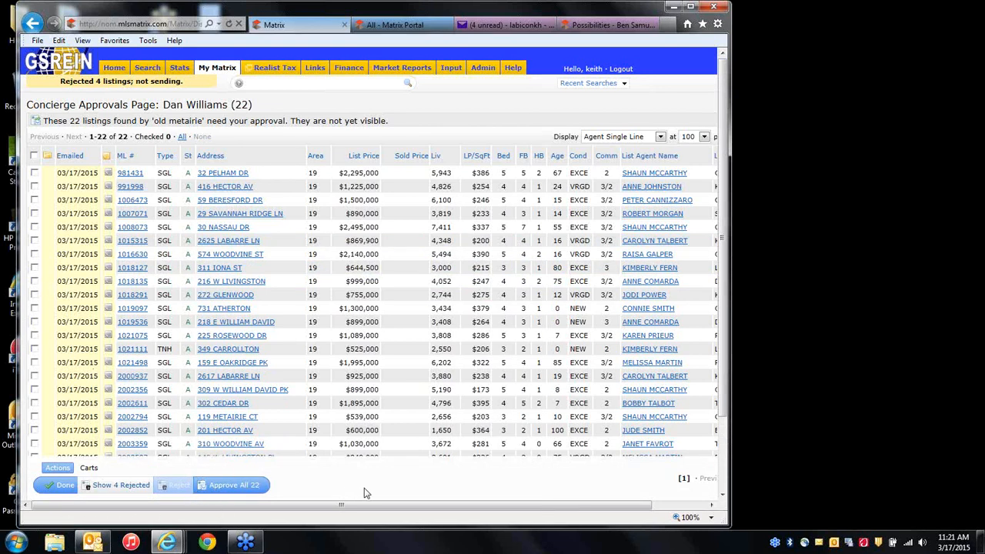
pyautogui.click(121, 492)
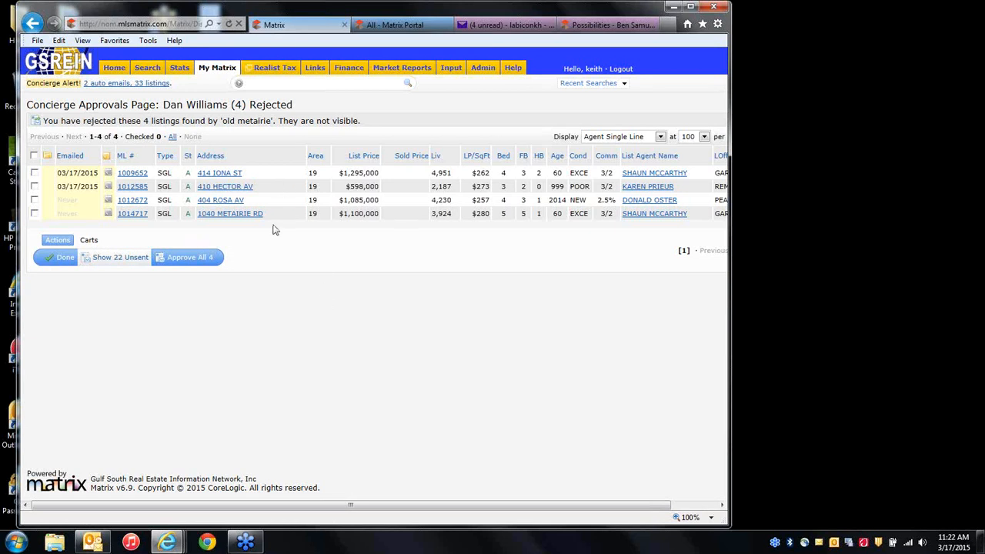
pyautogui.click(114, 67)
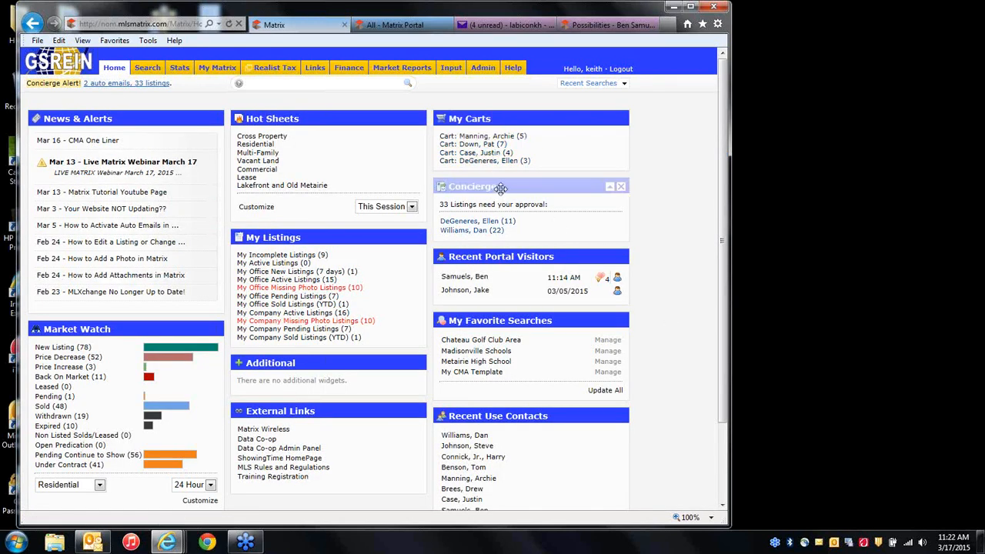
# Drag the Concierge widget, showing 33 awaiting approval, above the My Carts widget.
pyautogui.moveTo(498, 187); pyautogui.dragTo(545, 158)
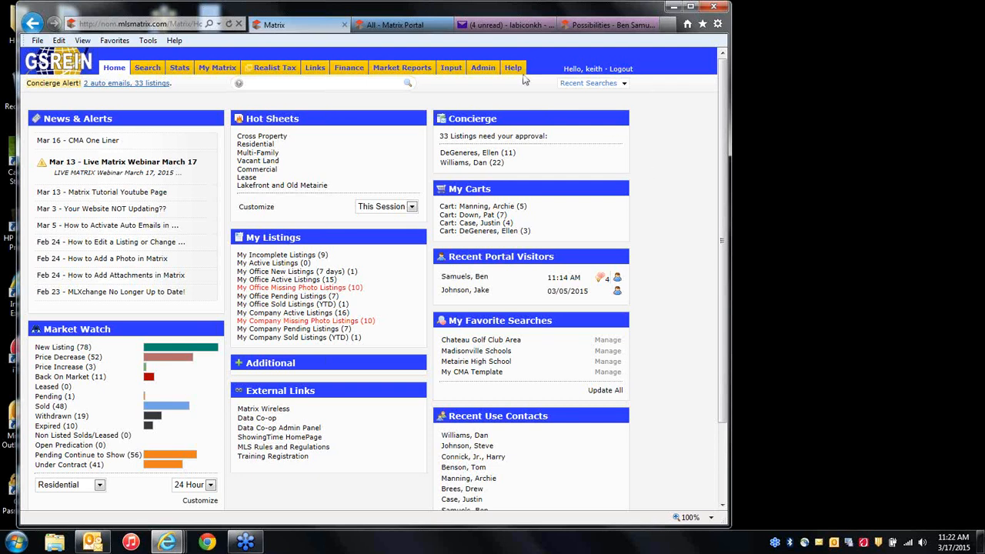
pyautogui.moveTo(323, 238)
pyautogui.moveTo(224, 73)
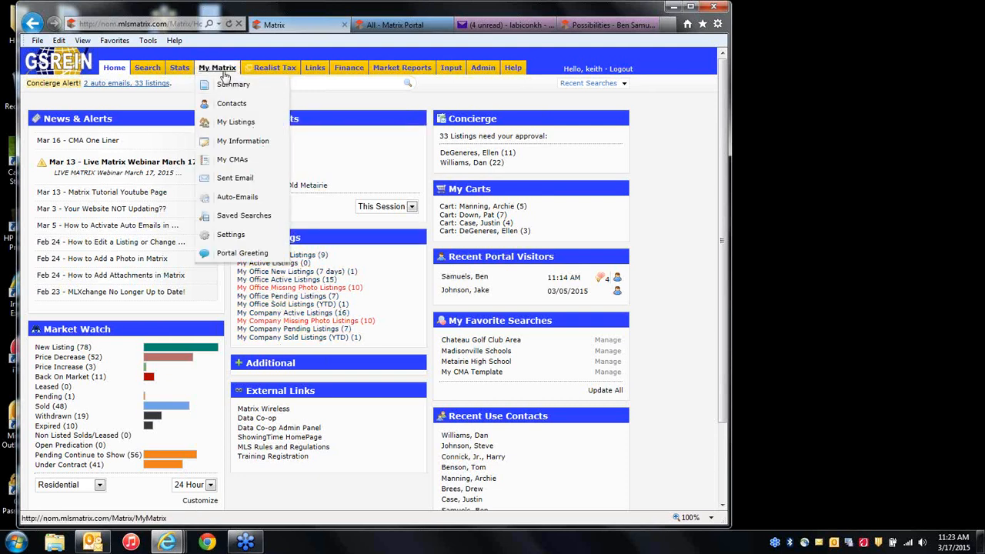
# In My Listings, view My Active Listings, then switch back to My Incomplete Listings.
pyautogui.click(236, 124)
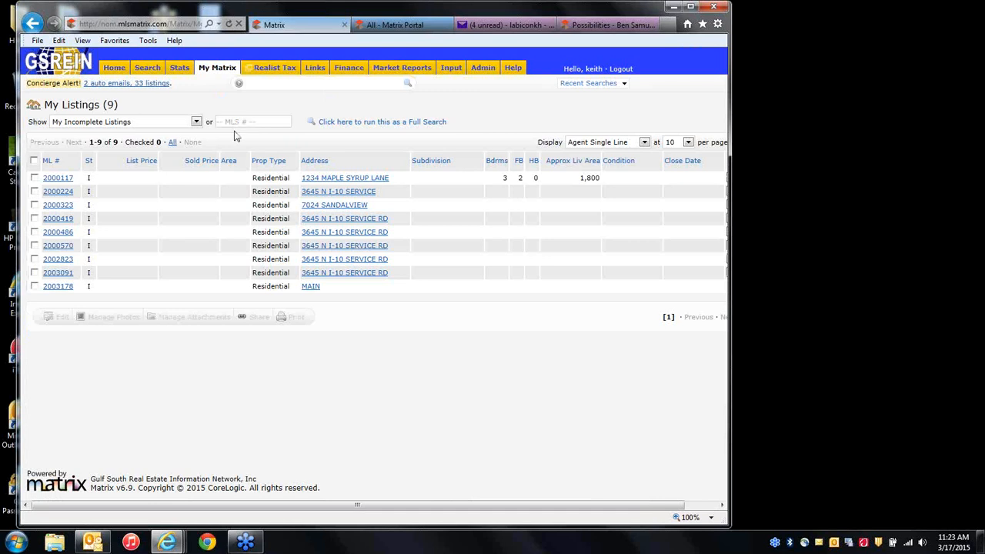
pyautogui.click(132, 128)
pyautogui.click(109, 140)
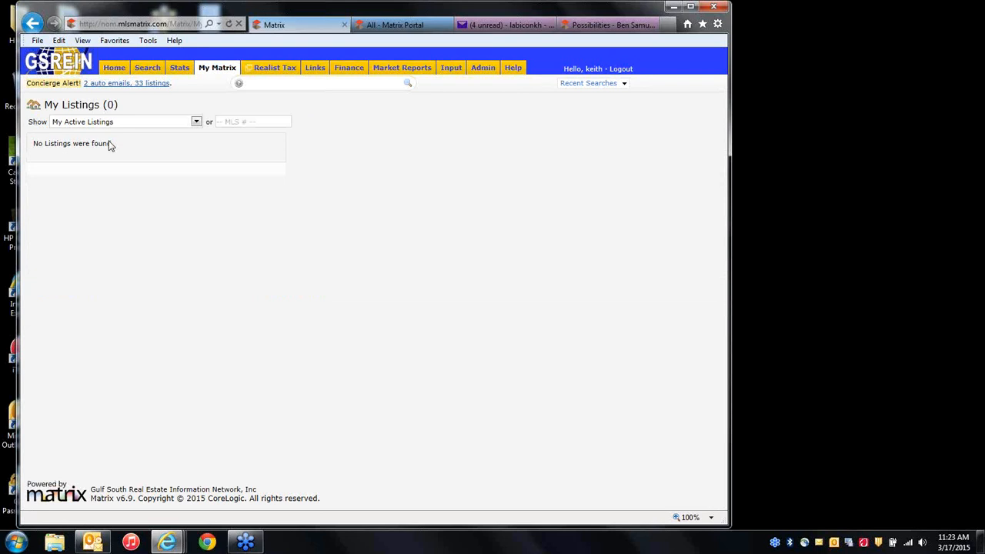
pyautogui.click(176, 127)
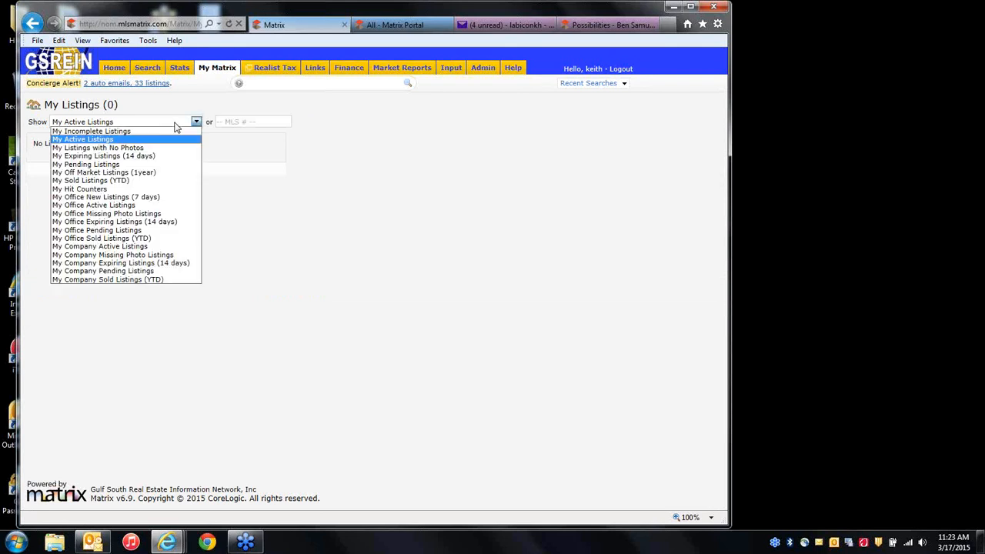
pyautogui.click(128, 132)
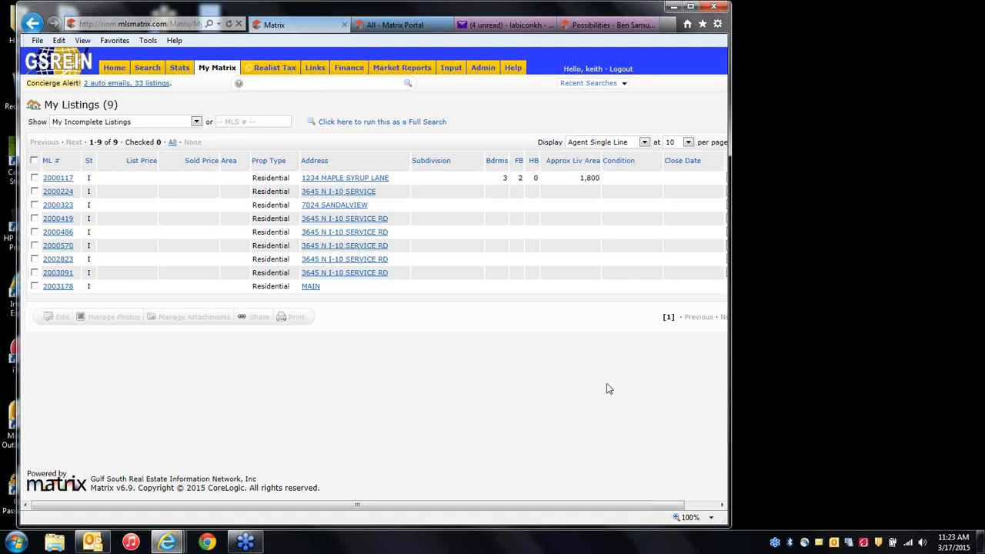
# Tick listing 2000117 at 1234 MAPLE SYRUP LANE among the incomplete listings.
pyautogui.click(768, 371)
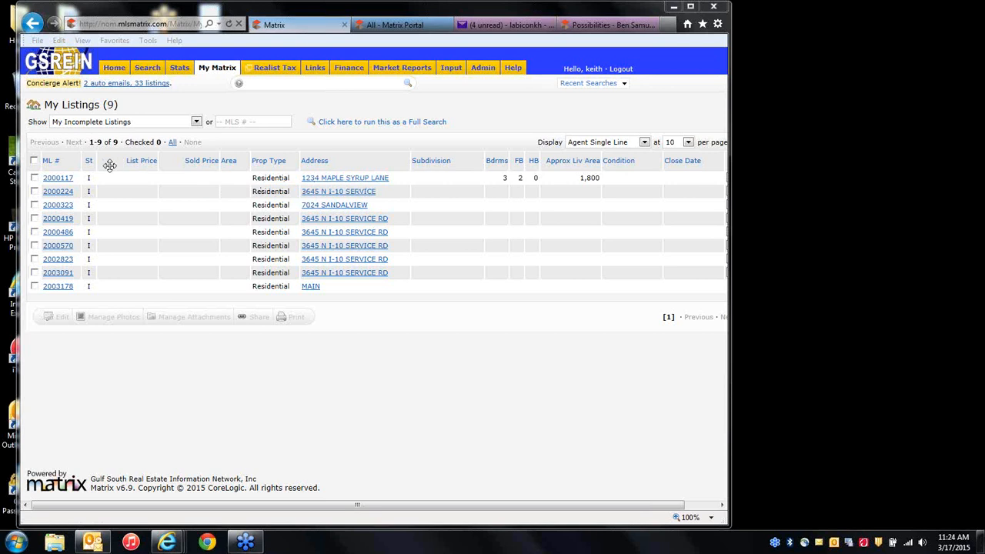
pyautogui.click(34, 178)
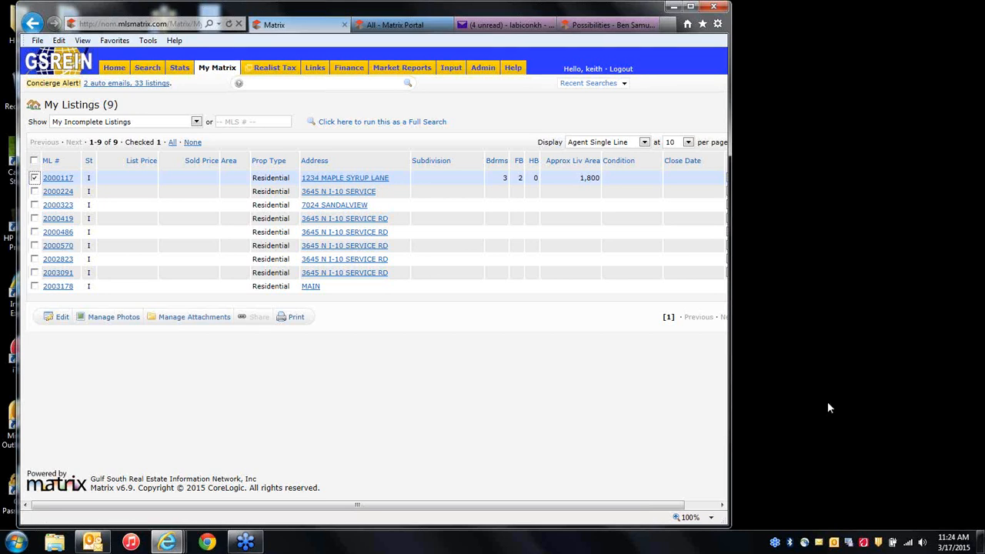
pyautogui.click(769, 392)
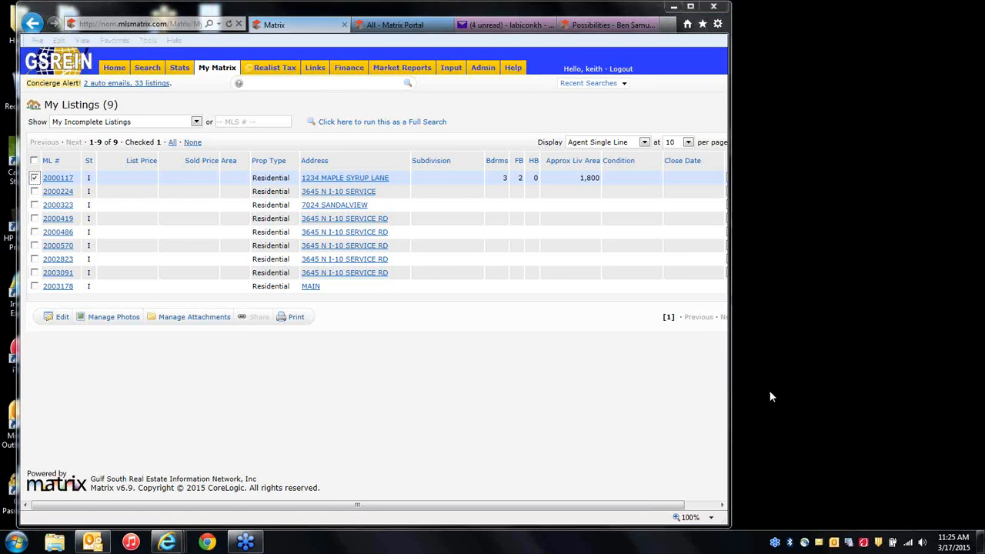
pyautogui.click(418, 374)
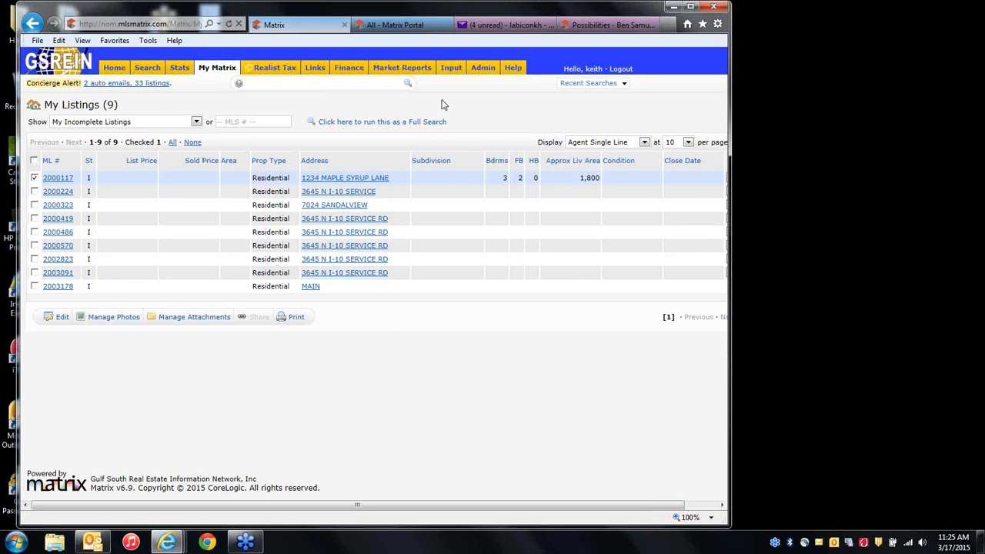
# From the Input page, add a new listing using the Residential Add/Edit form.
pyautogui.moveTo(206, 71)
pyautogui.click(452, 71)
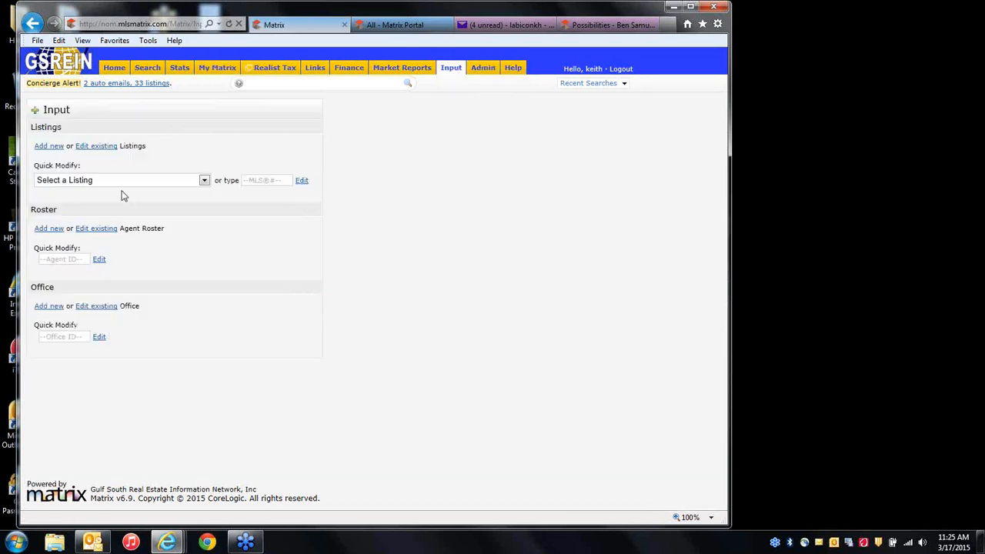
pyautogui.click(48, 151)
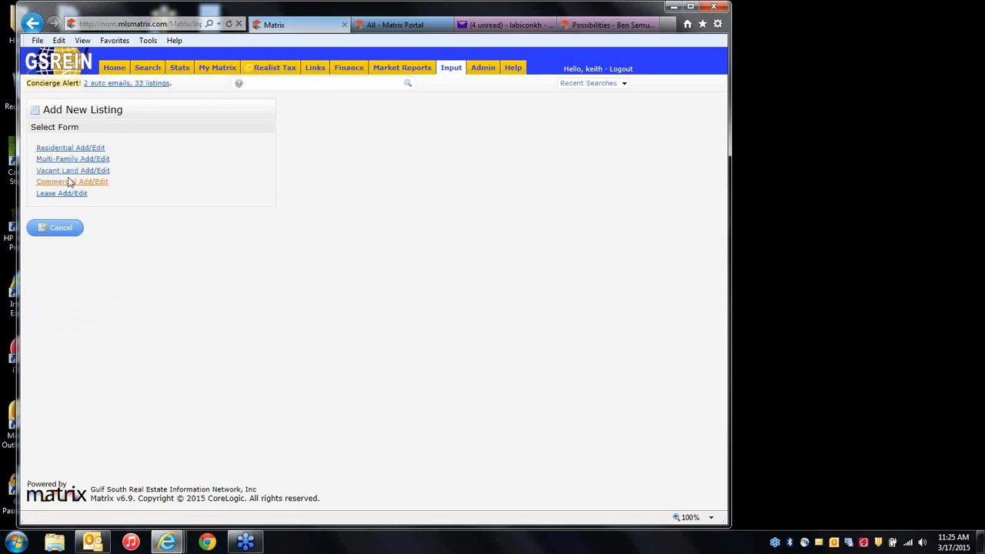
pyautogui.click(92, 148)
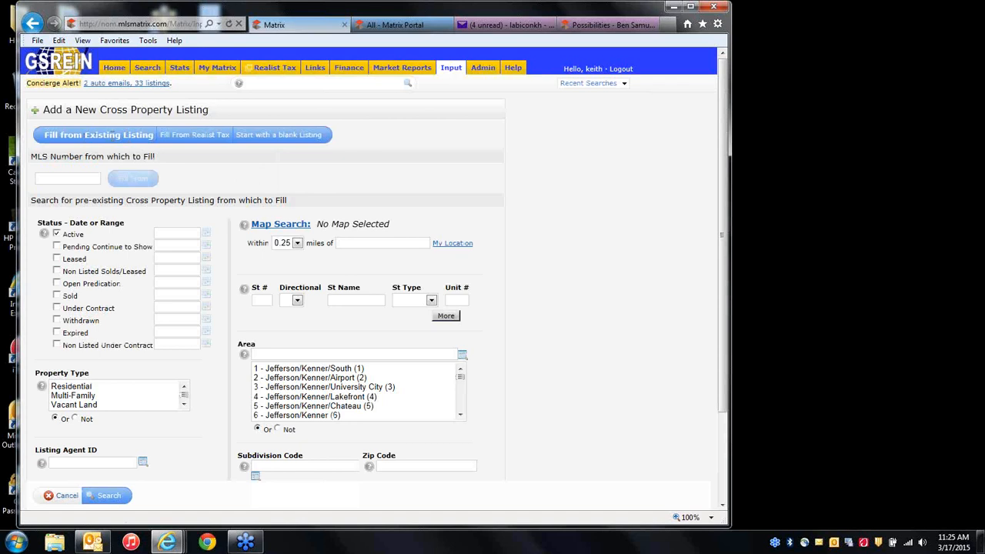
# After trying the MLS Number and Jefferson tax-record fill options, choose Start with a blank Listing.
pyautogui.click(78, 177)
pyautogui.click(195, 139)
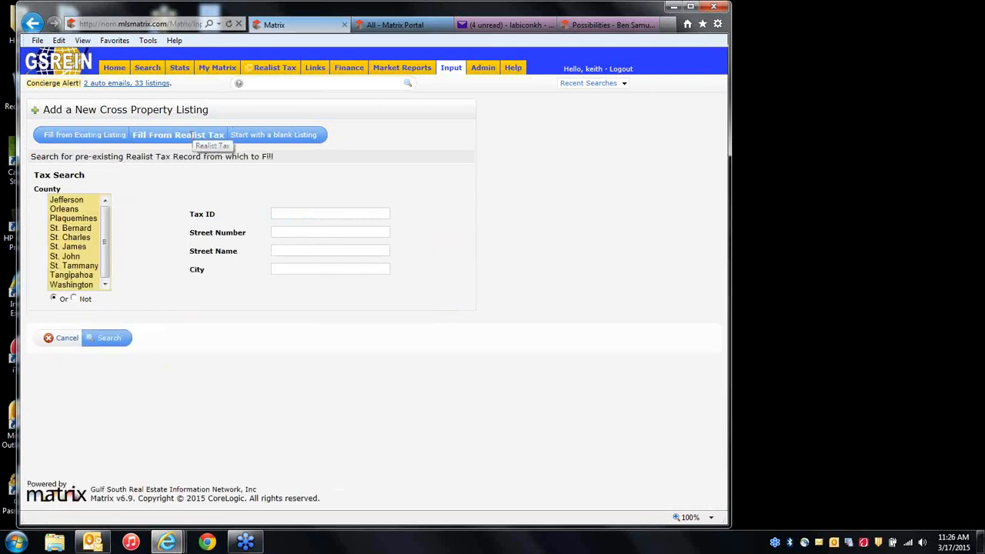
pyautogui.click(73, 202)
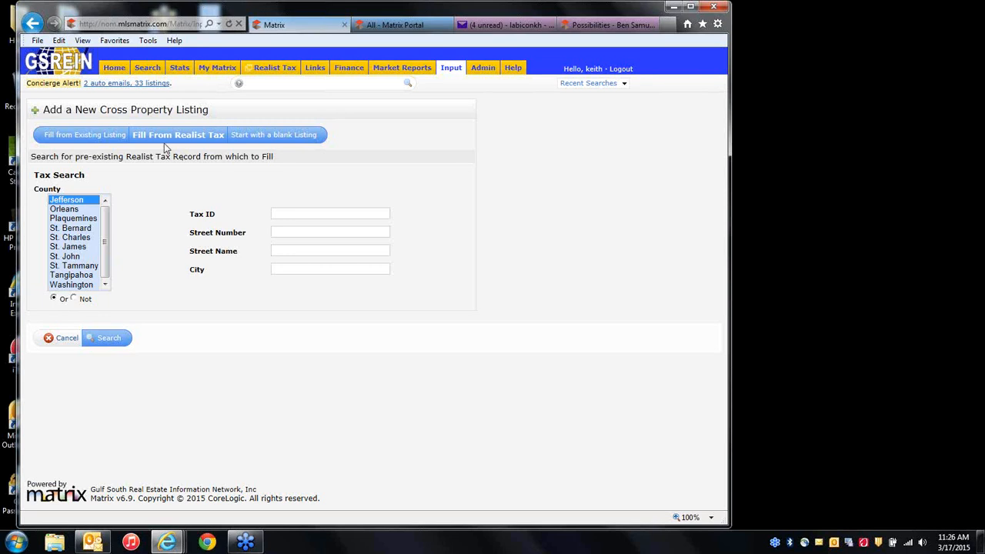
pyautogui.click(273, 135)
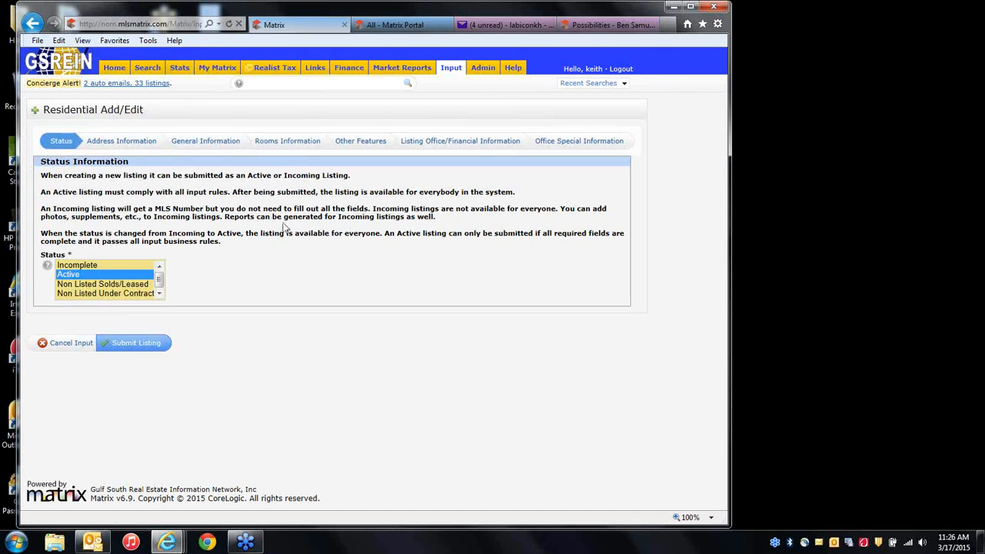
# Set the new listing's status to Incomplete after briefly browsing the Address and General sections.
pyautogui.click(91, 266)
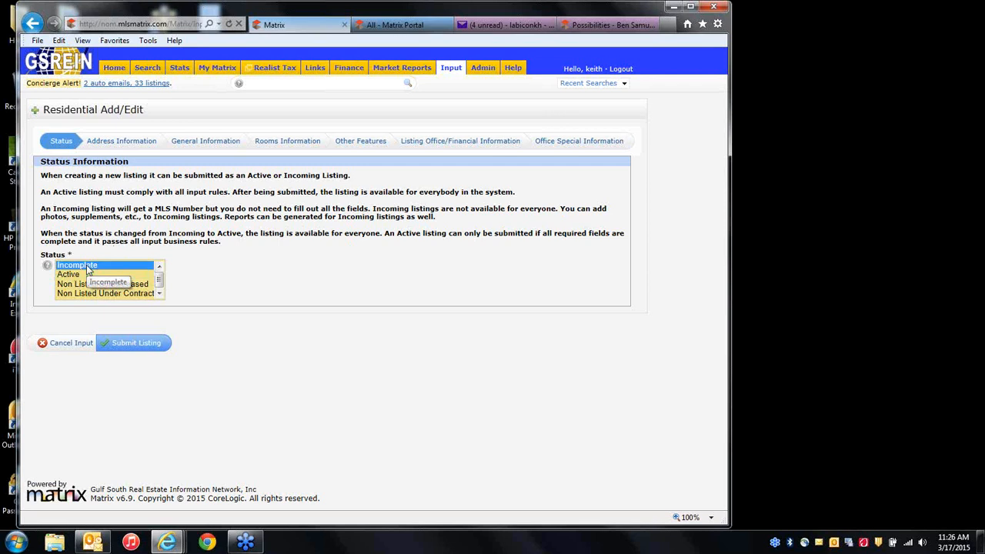
pyautogui.click(81, 275)
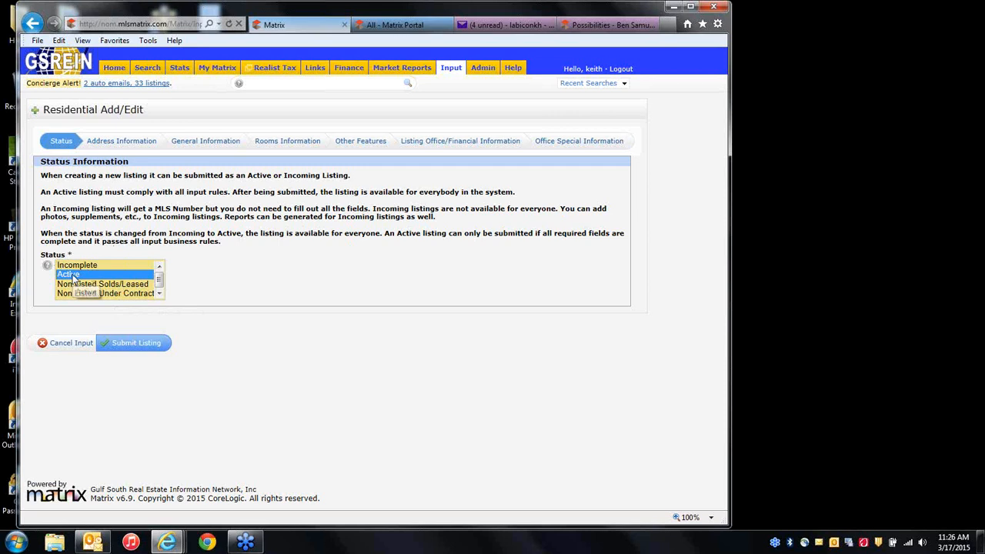
pyautogui.click(123, 142)
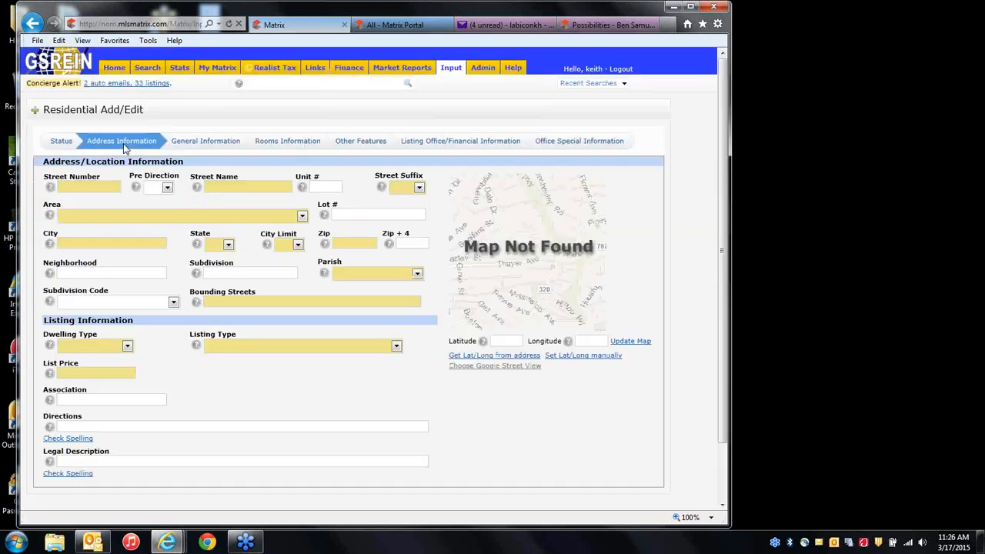
pyautogui.click(187, 145)
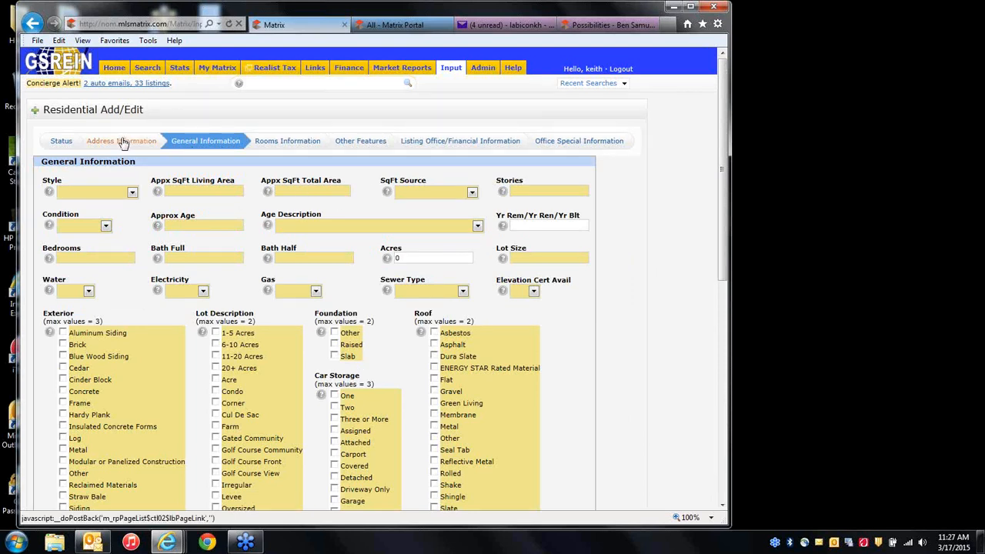
pyautogui.click(63, 142)
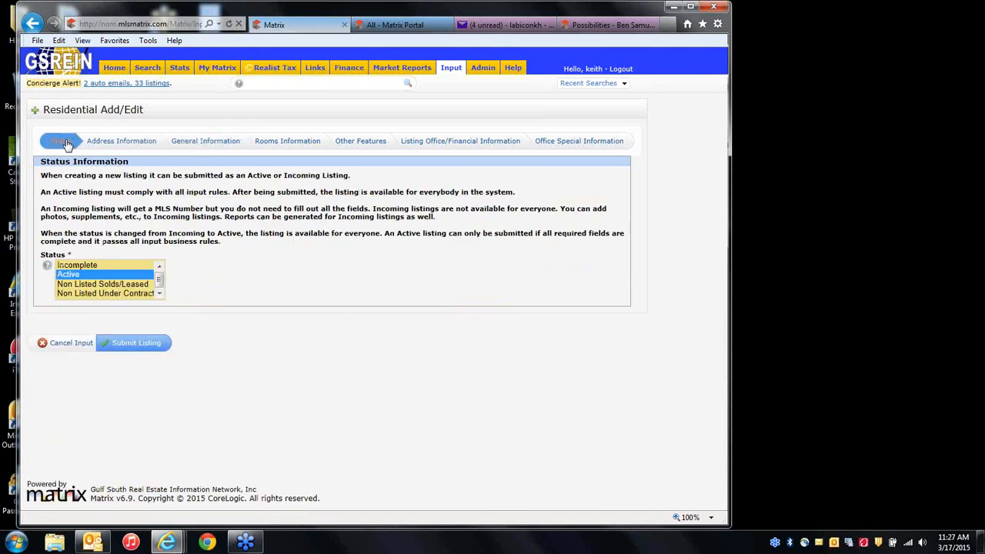
pyautogui.click(85, 266)
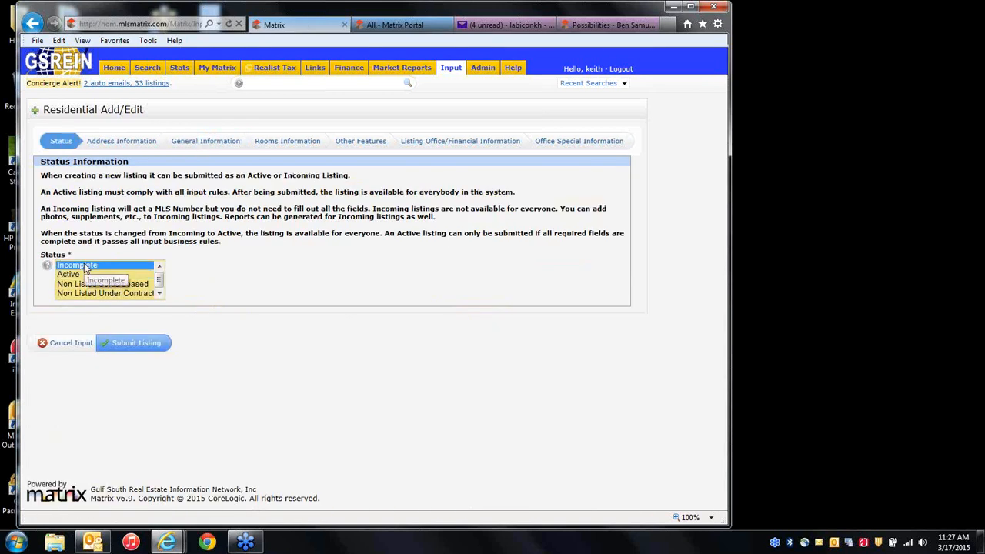
# Choose Single Family - Detached as the Dwelling Type, review the General and Rooms sections, then return to Address Information.
pyautogui.click(121, 143)
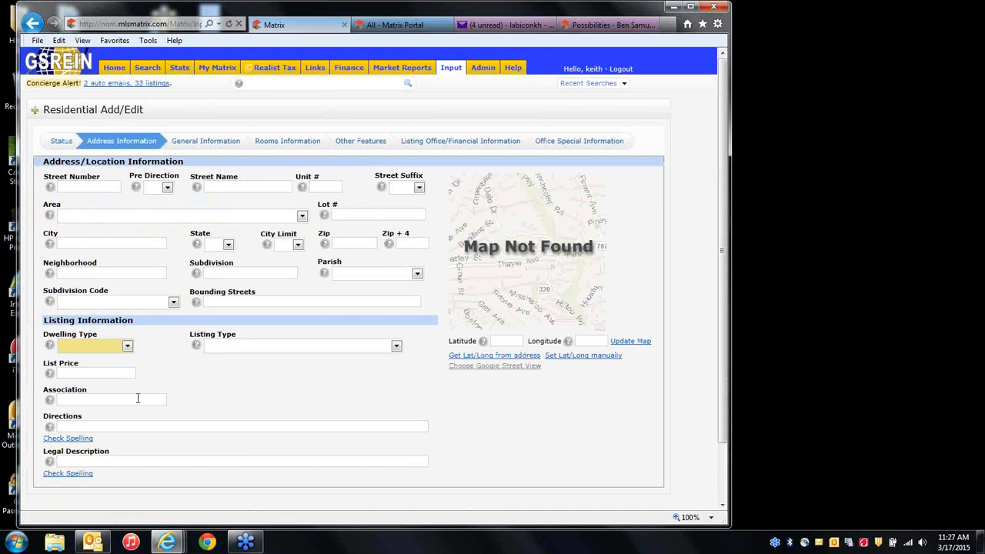
pyautogui.click(87, 351)
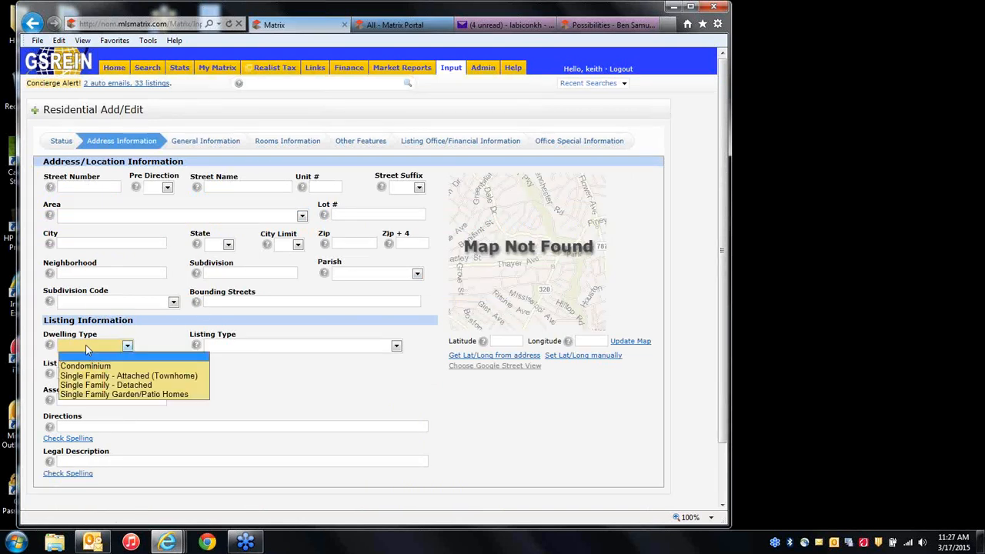
pyautogui.click(107, 385)
pyautogui.click(215, 145)
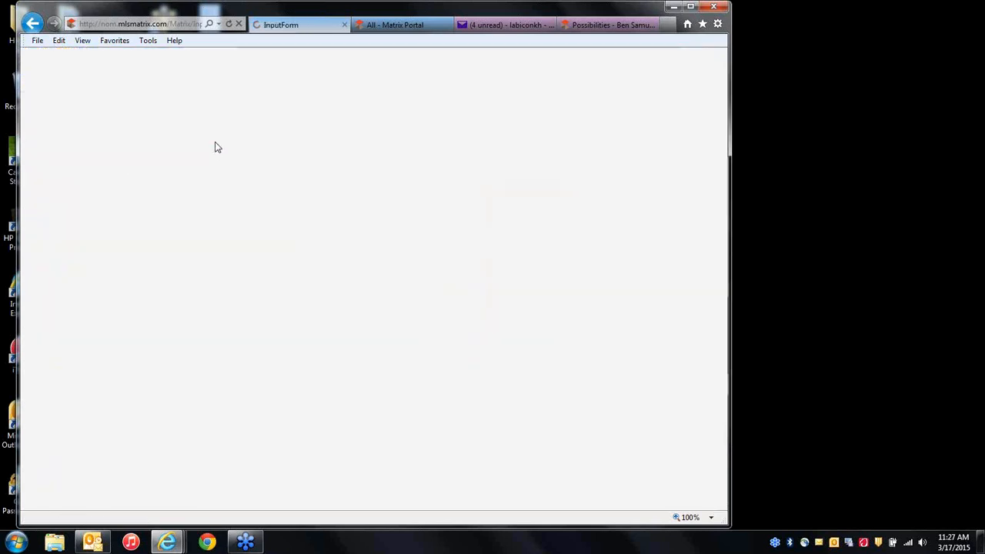
pyautogui.click(282, 147)
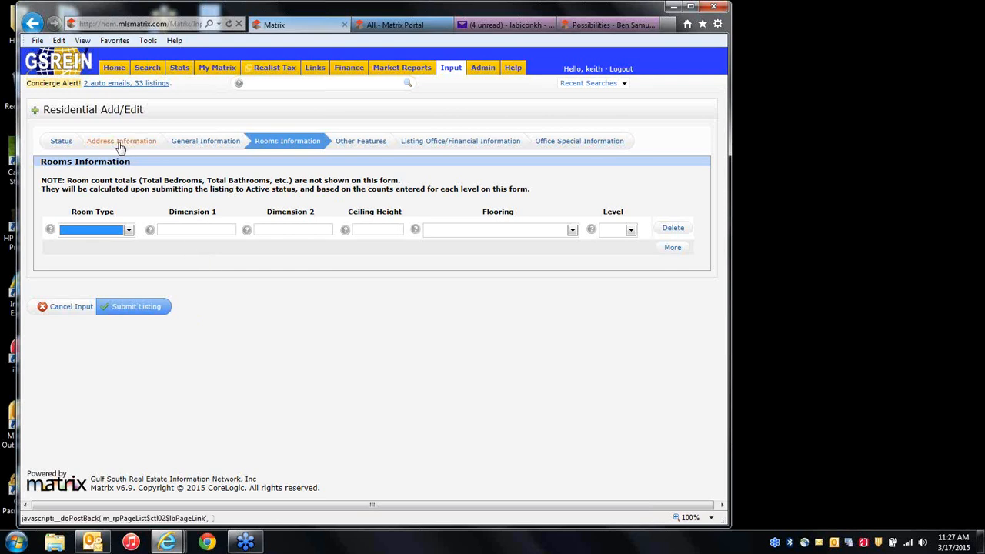
pyautogui.click(53, 144)
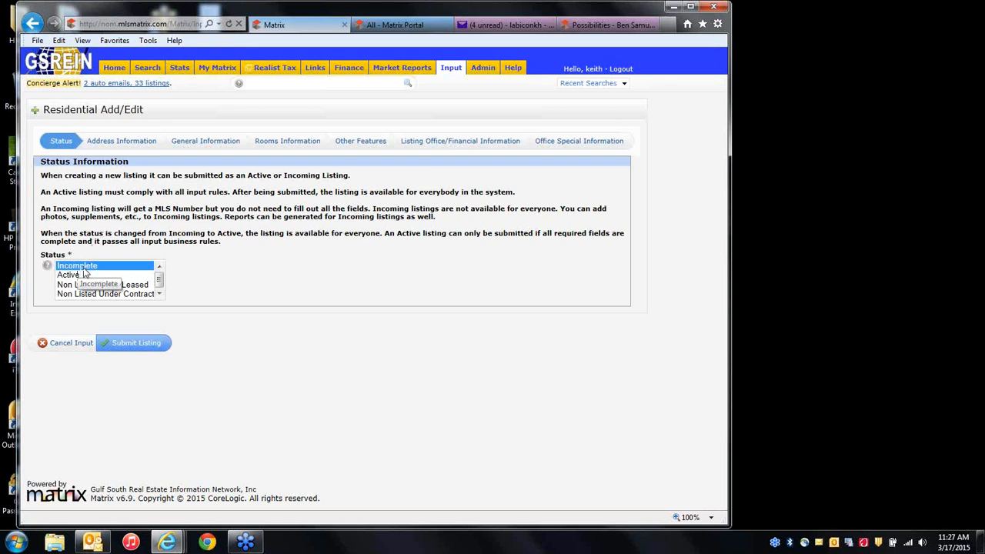
pyautogui.click(108, 146)
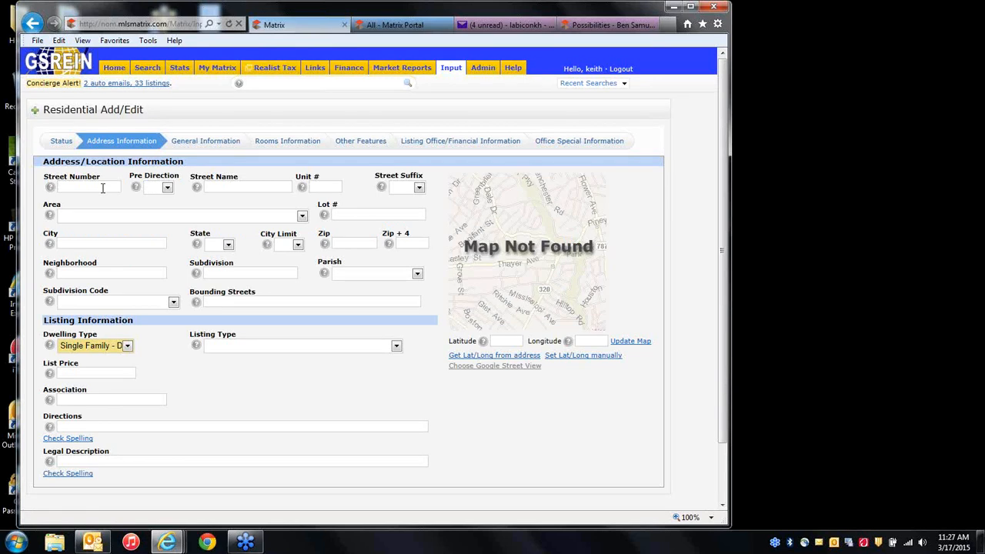
pyautogui.click(167, 189)
pyautogui.click(167, 206)
pyautogui.click(219, 188)
pyautogui.press('Tab')
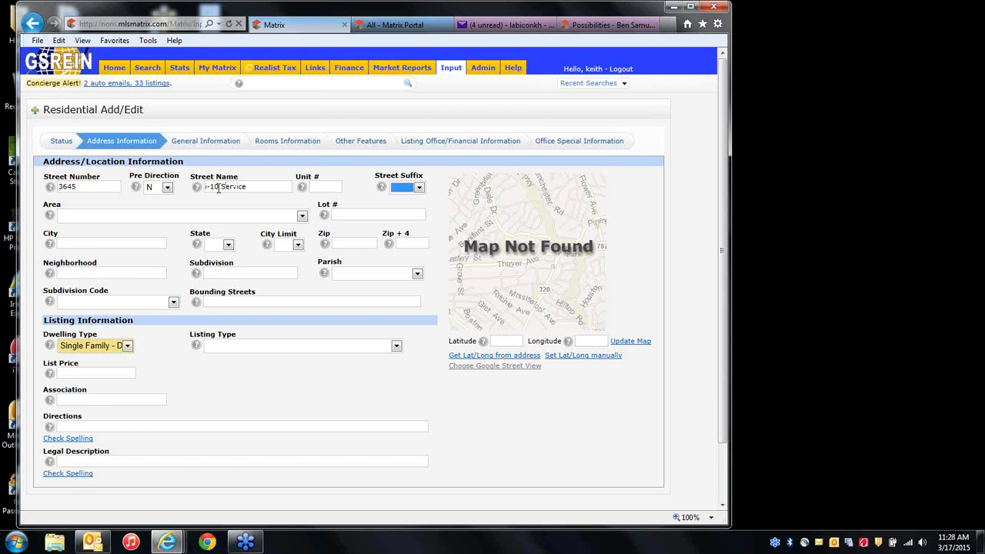
pyautogui.click(418, 188)
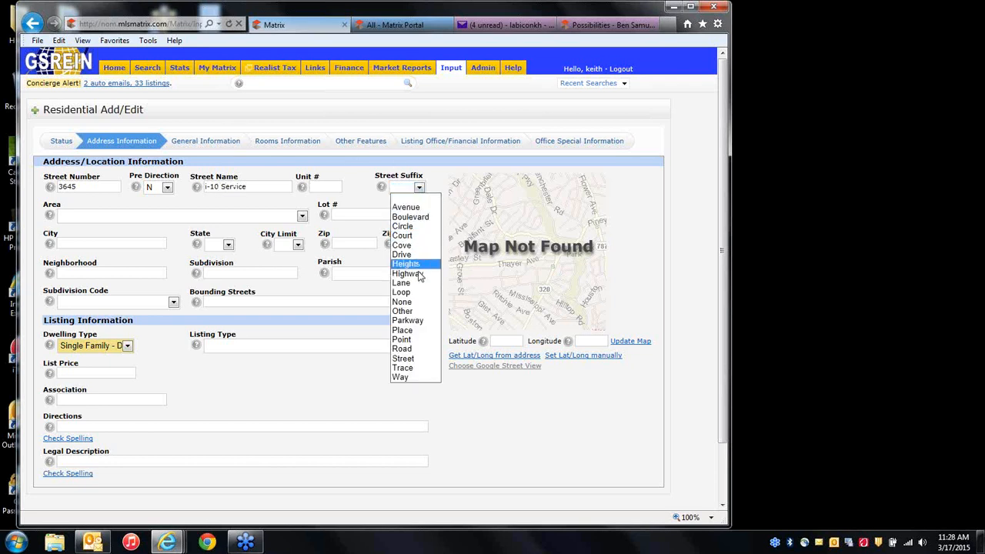
pyautogui.click(404, 348)
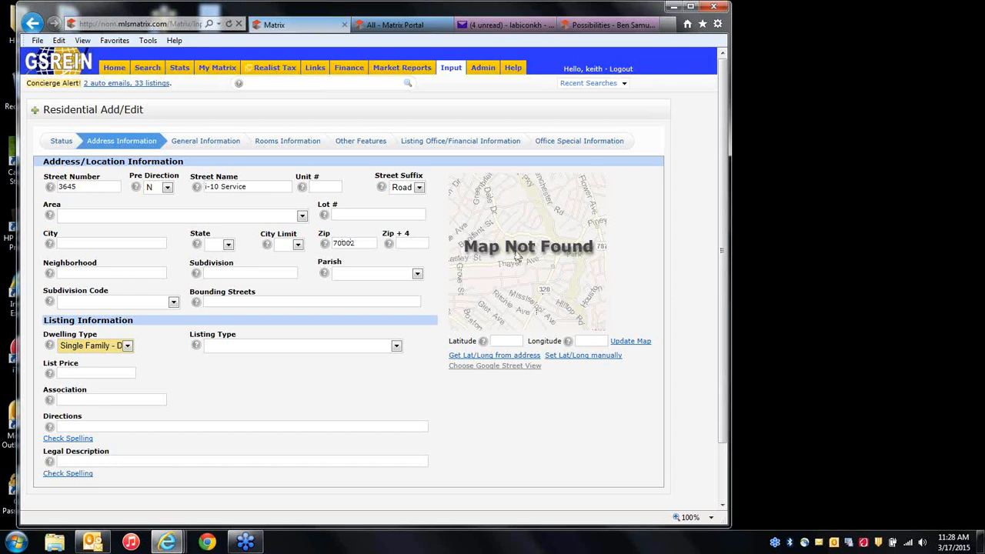
pyautogui.click(482, 356)
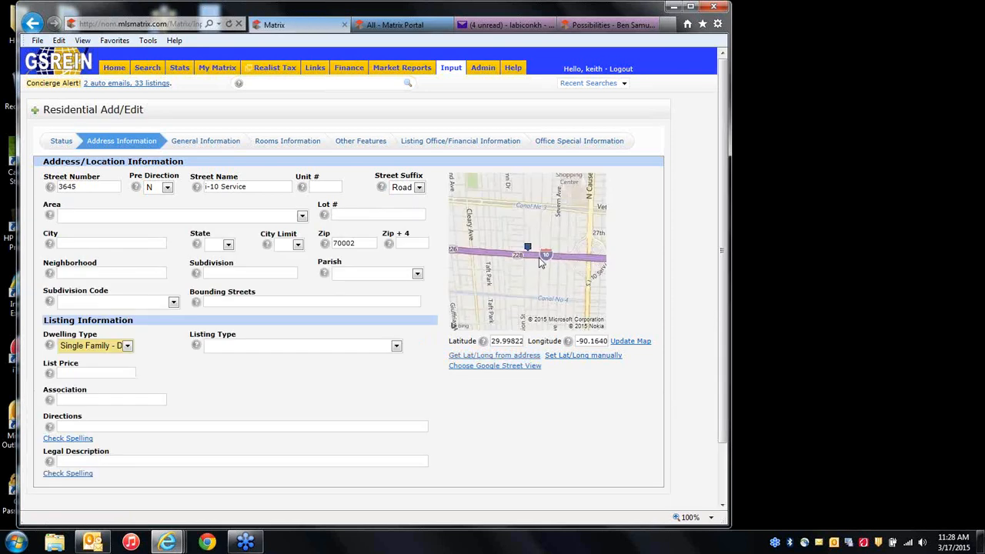
pyautogui.click(570, 356)
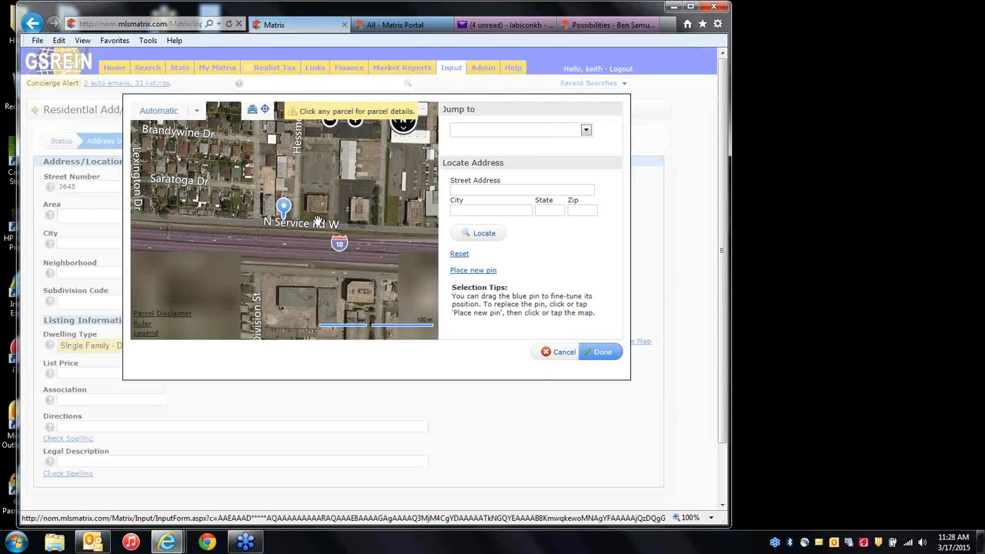
# Adjust the map pin to 29.99841, -90.1642, confirm it, and bring up the Street View picker.
pyautogui.moveTo(283, 206)
pyautogui.mouseDown()
pyautogui.moveTo(191, 160)
pyautogui.moveTo(271, 194)
pyautogui.mouseUp()
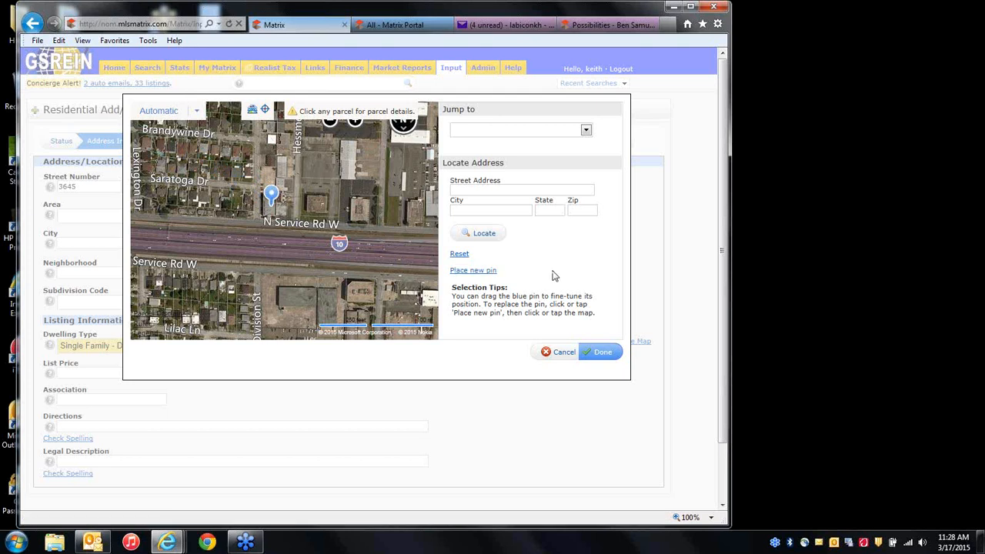
pyautogui.click(596, 354)
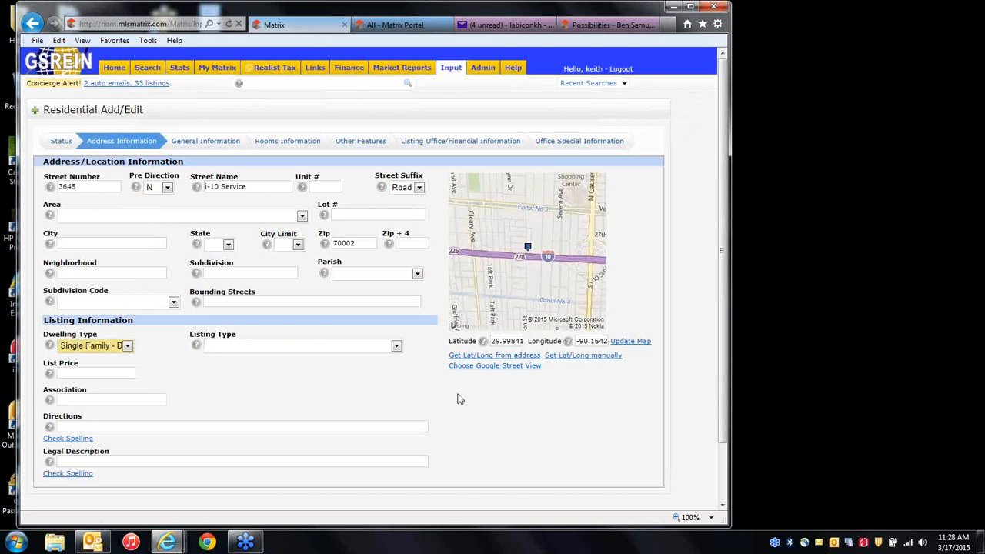
pyautogui.click(499, 367)
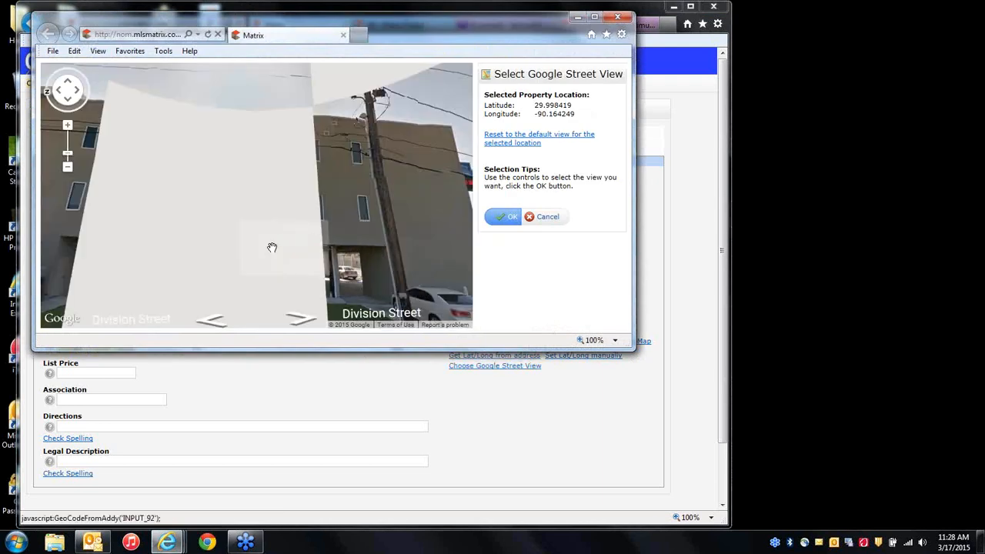
# Frame the building on Division Street in Street View and save that angle for the listing.
pyautogui.moveTo(264, 233); pyautogui.dragTo(285, 187)
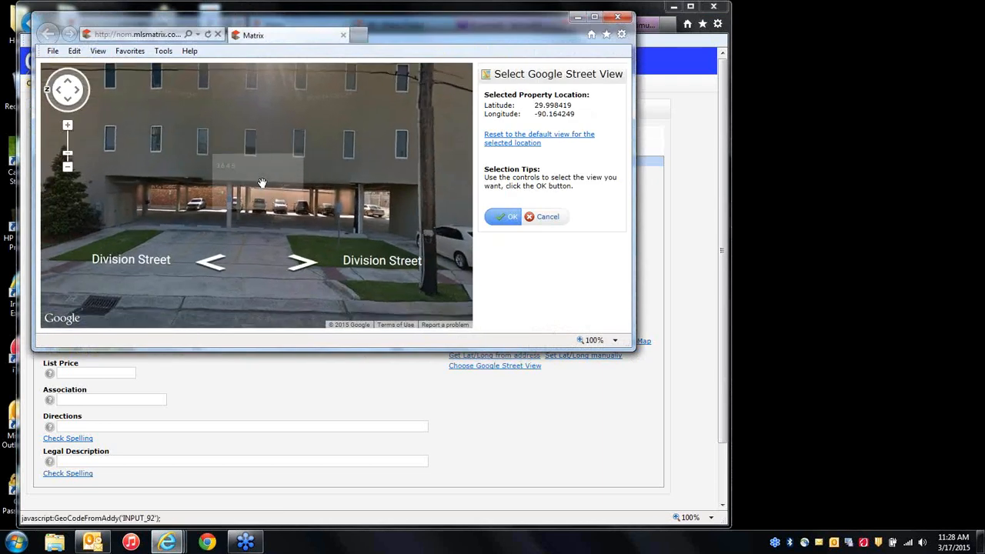
pyautogui.click(218, 159)
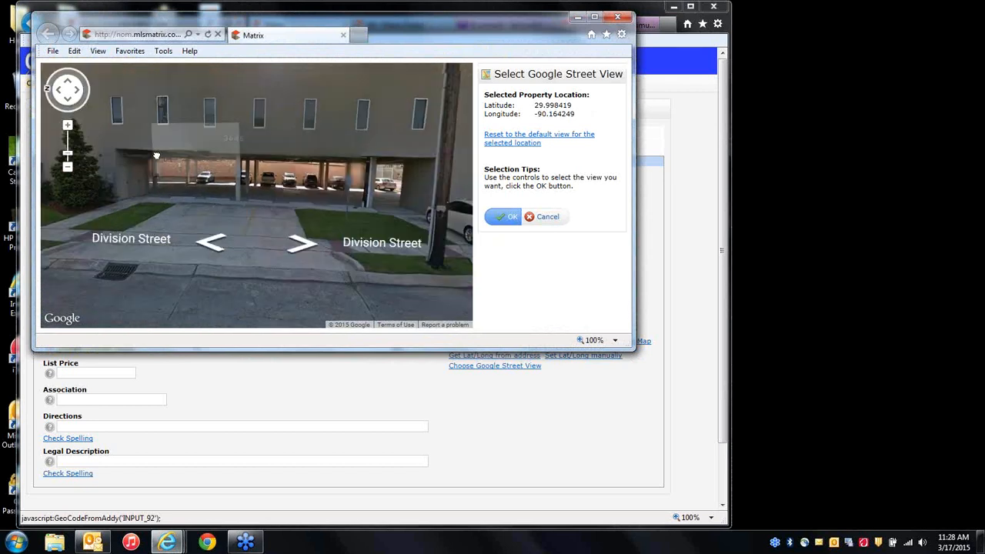
pyautogui.moveTo(227, 162); pyautogui.dragTo(163, 170)
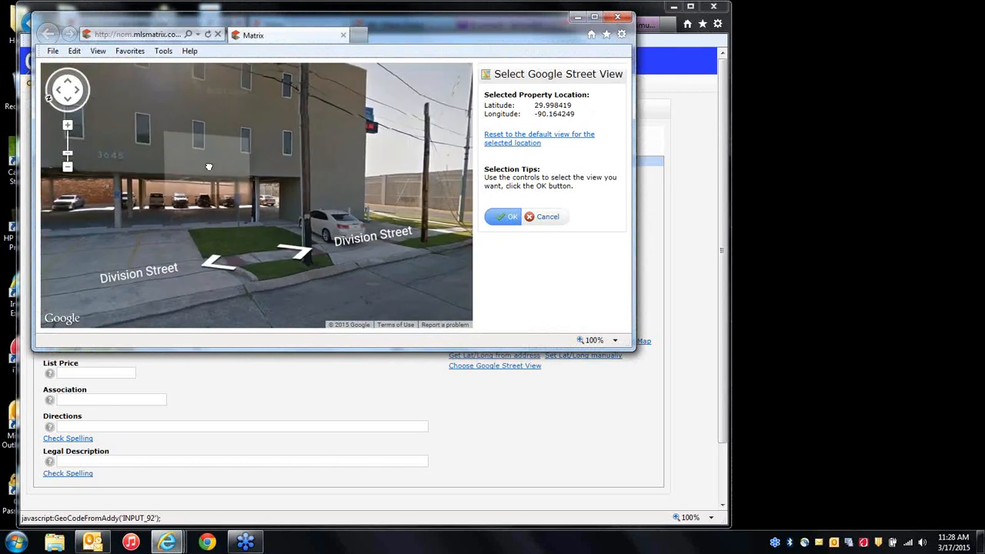
pyautogui.click(302, 251)
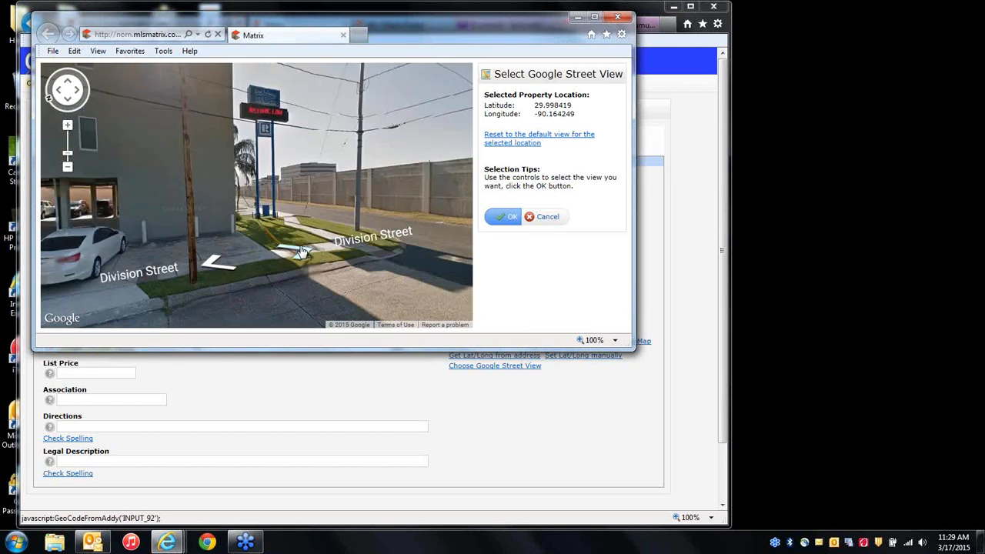
pyautogui.click(302, 252)
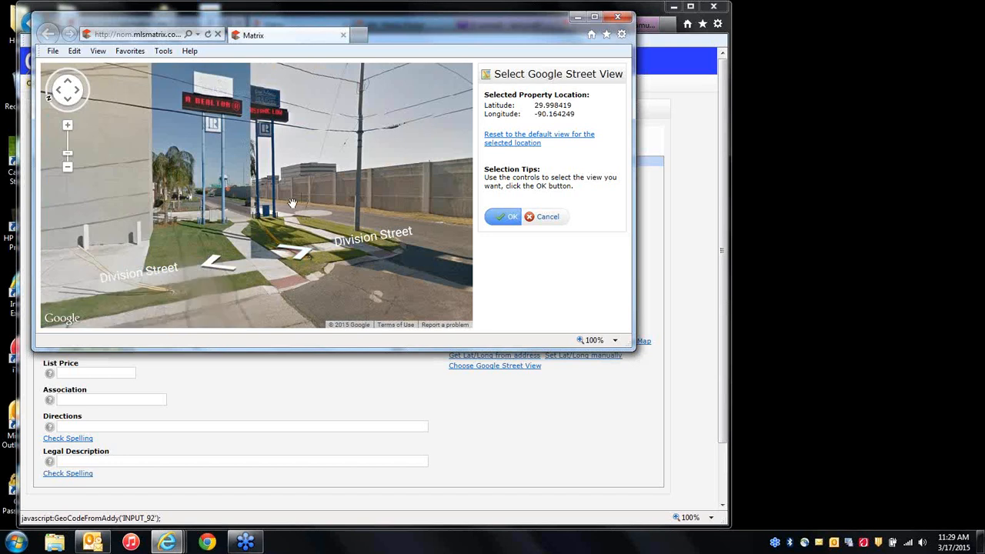
pyautogui.moveTo(159, 144); pyautogui.dragTo(340, 180)
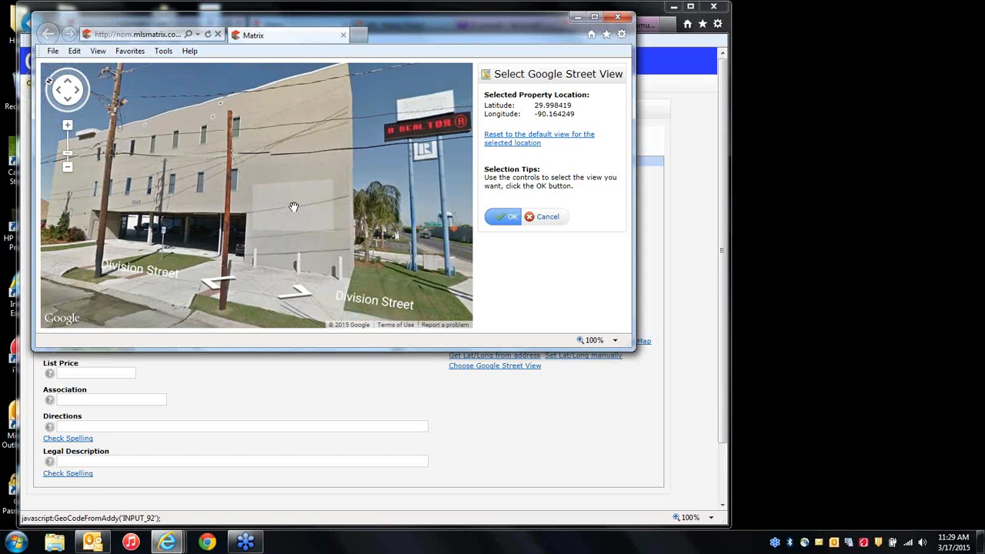
pyautogui.click(510, 221)
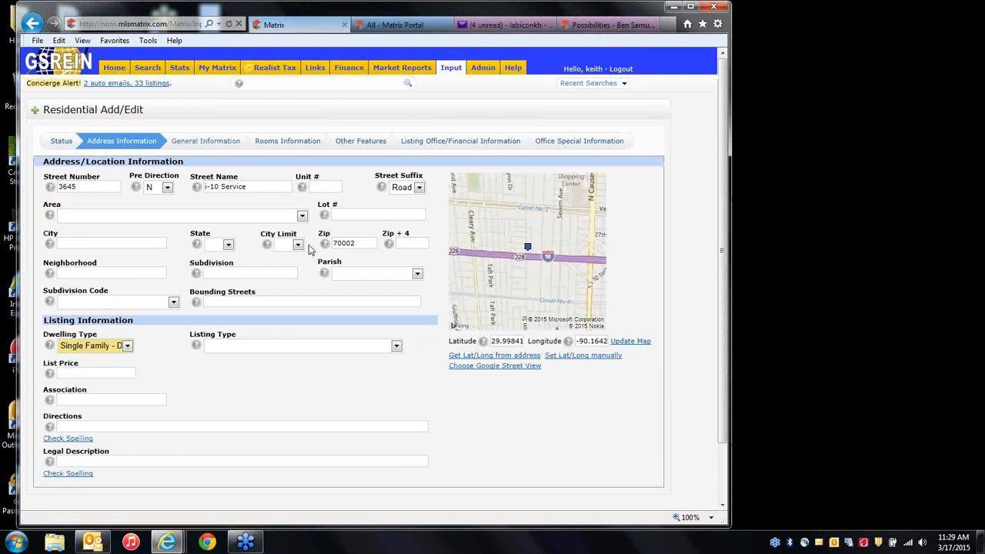
# Submit the listing with Incomplete status, creating MLS 2003751, then return to the Input page.
pyautogui.scroll(-2, 307, 358)
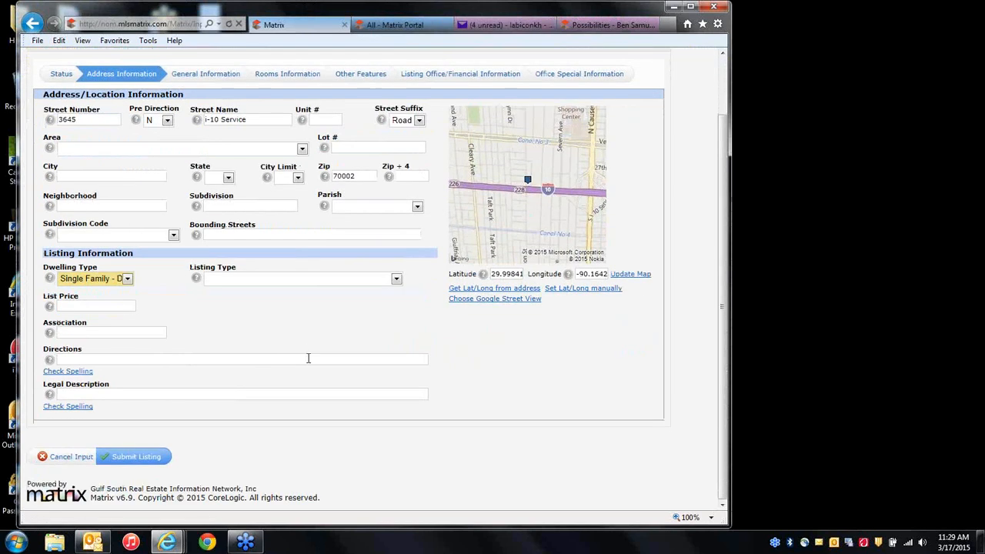
pyautogui.scroll(2, 308, 359)
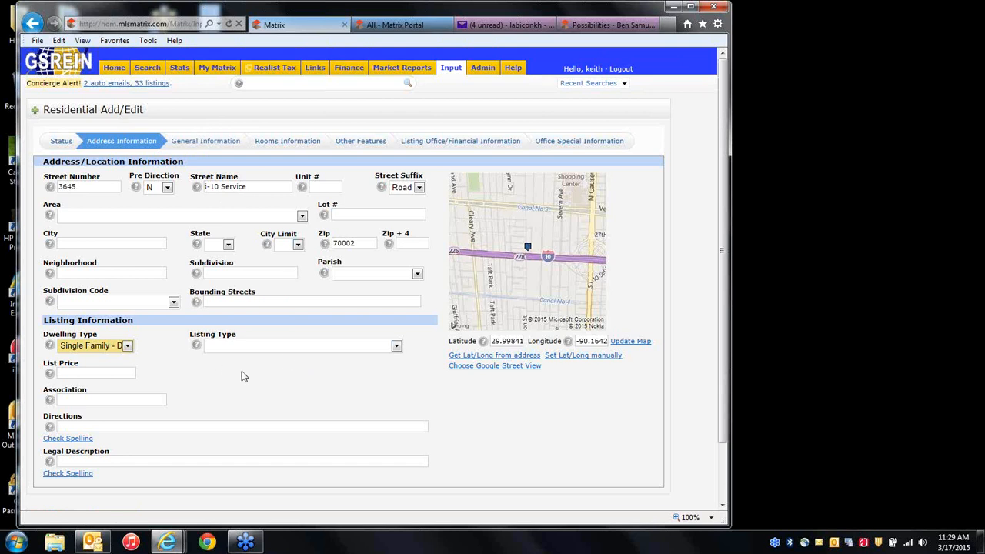
pyautogui.scroll(-2, 244, 376)
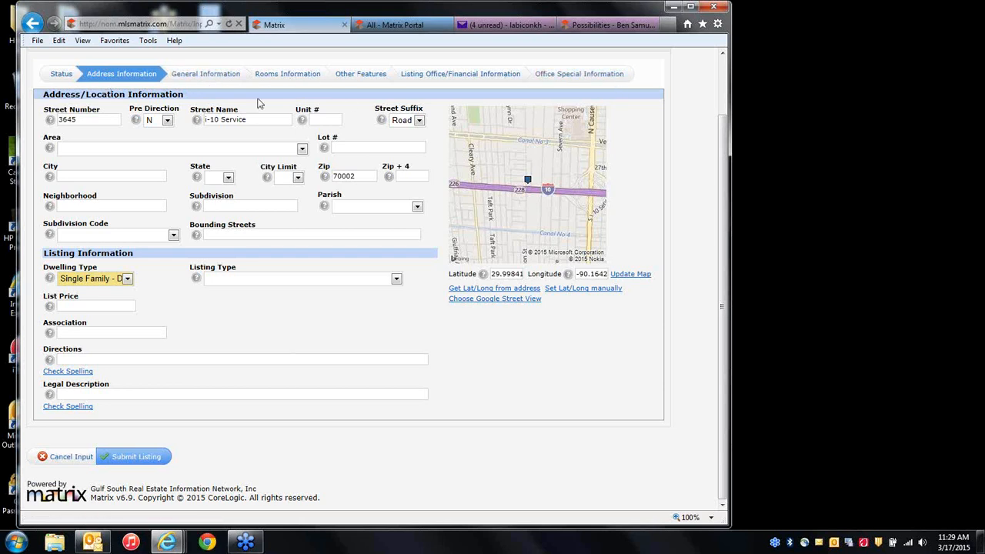
pyautogui.click(55, 76)
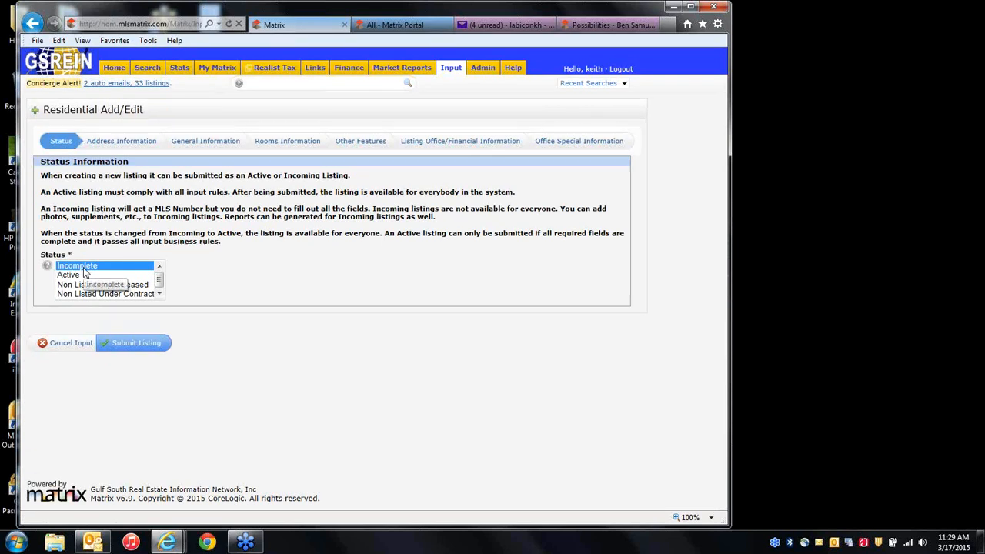
pyautogui.click(125, 344)
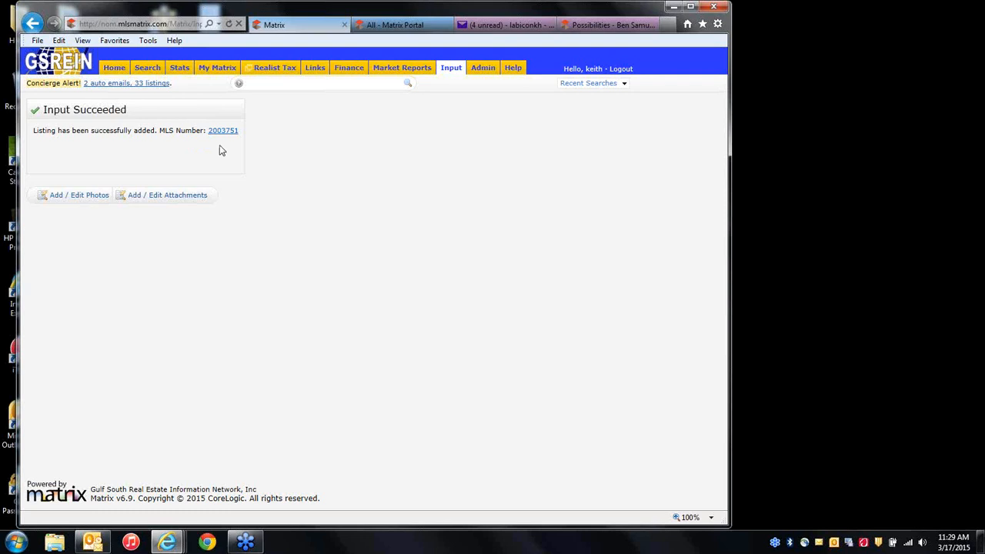
pyautogui.click(452, 73)
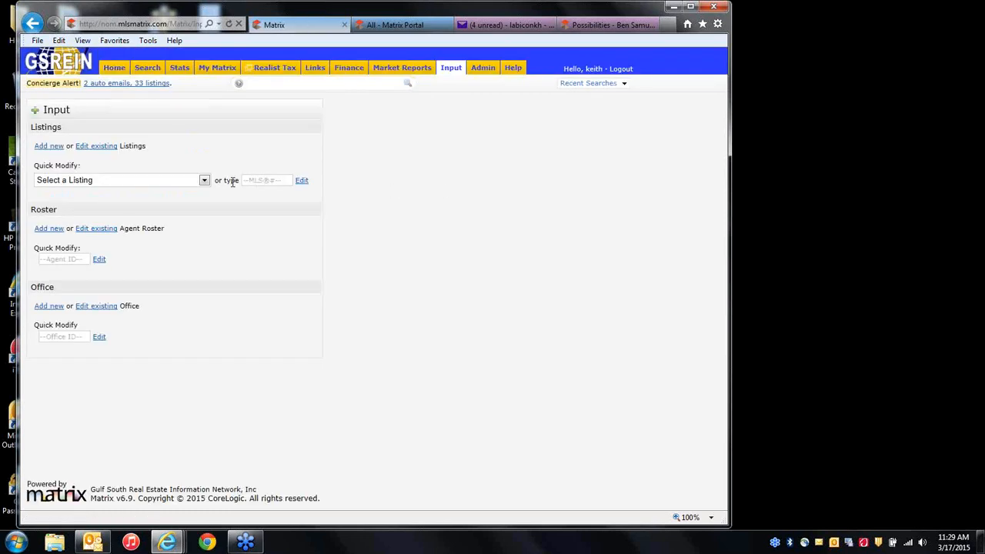
# Load listing 2003751 from Quick Modify into Residential Add/Edit at its General Information section.
pyautogui.click(173, 181)
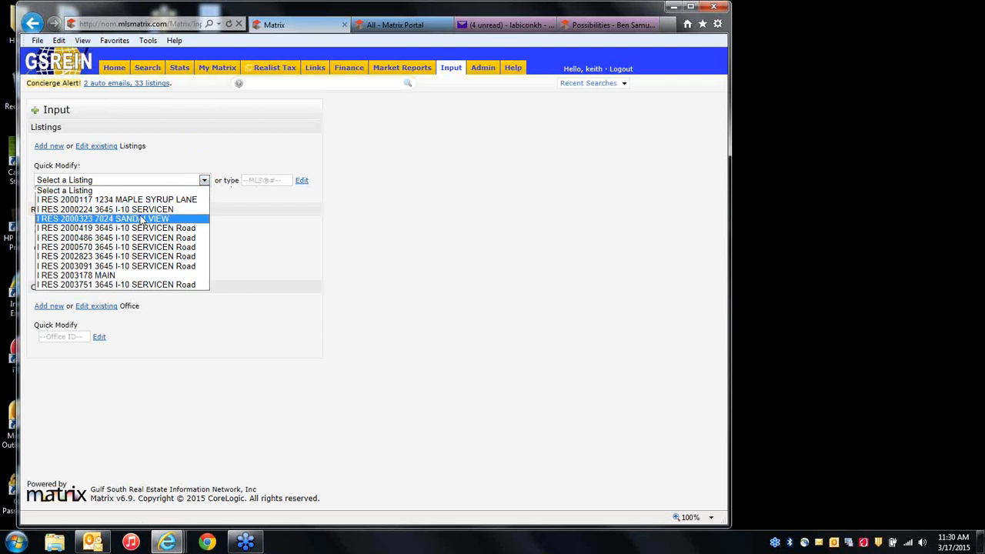
pyautogui.click(114, 285)
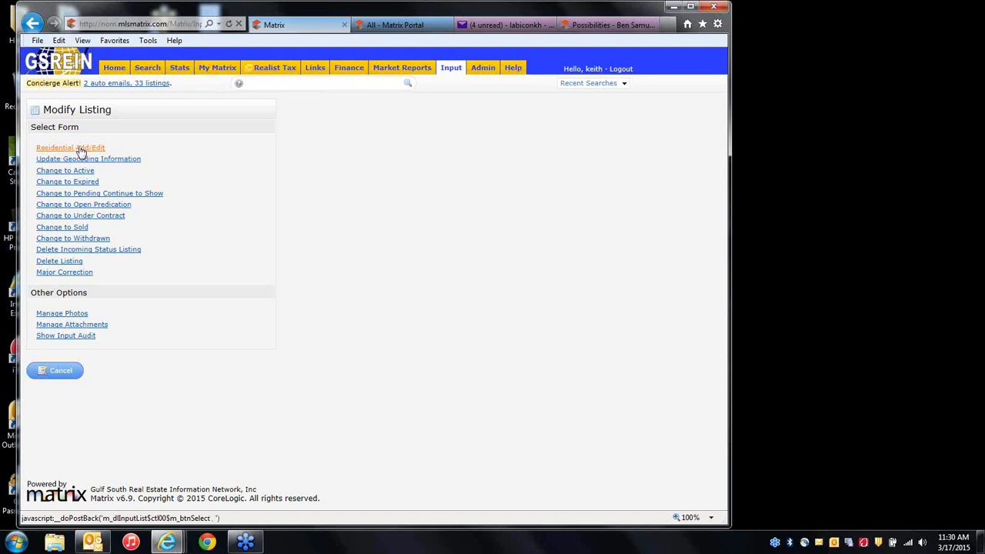
pyautogui.click(81, 148)
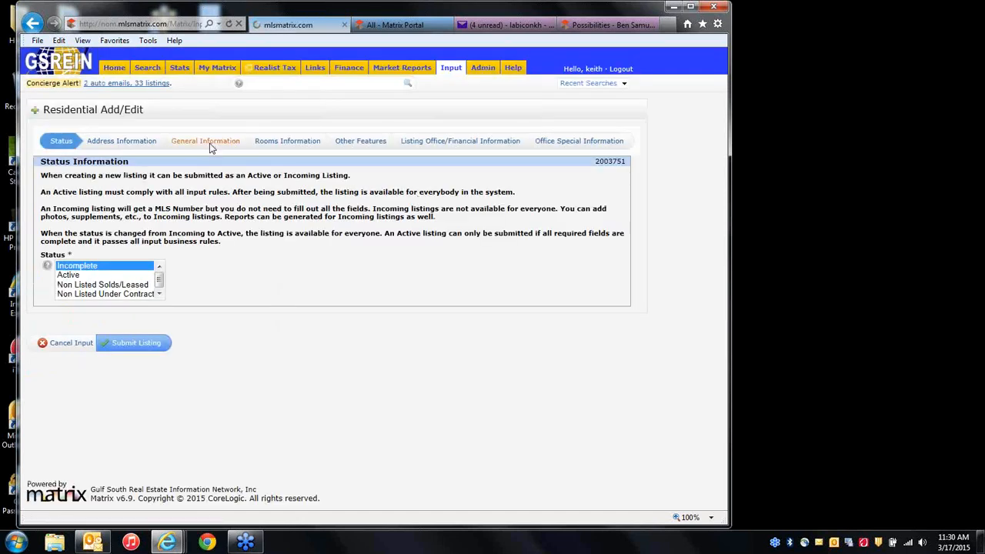
pyautogui.click(212, 146)
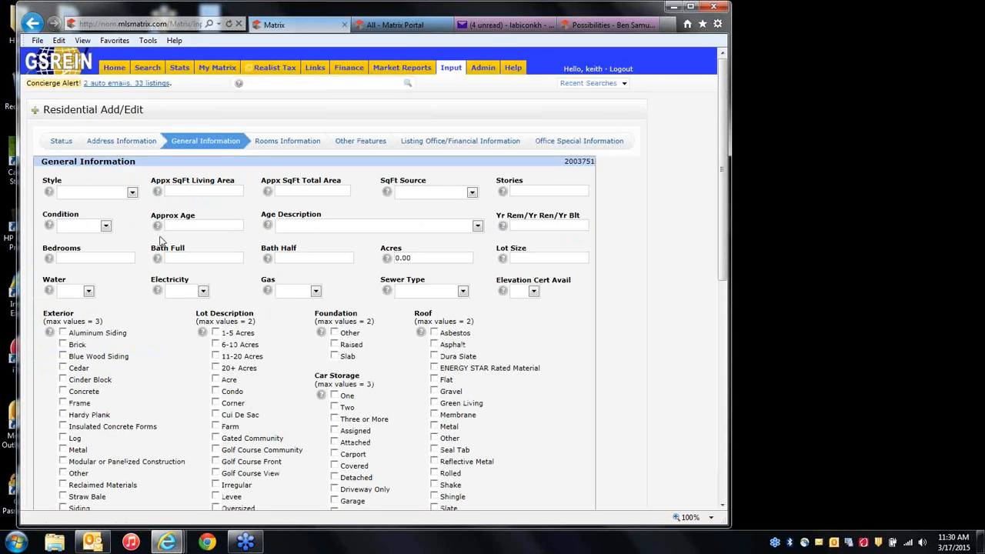
pyautogui.scroll(-3, 265, 323)
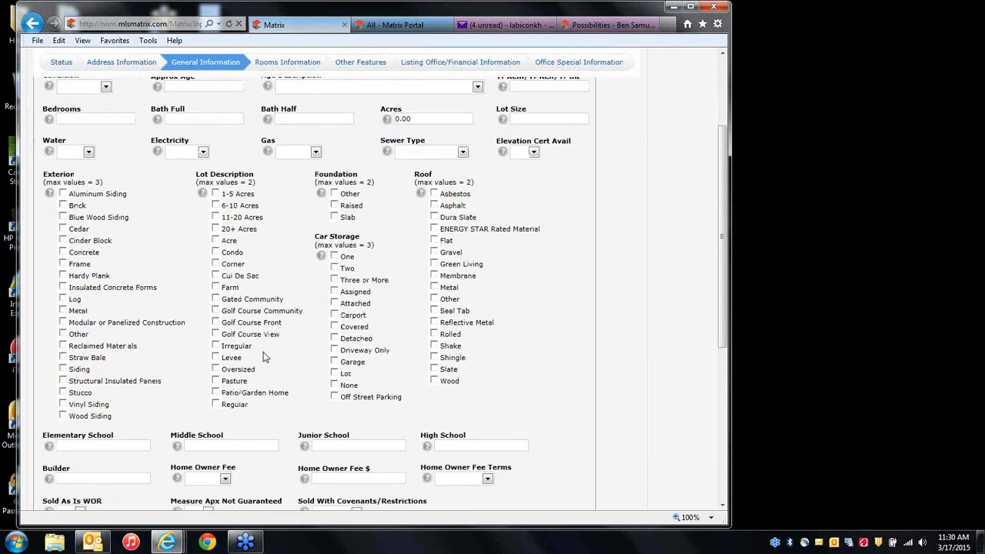
pyautogui.scroll(-3, 262, 356)
pyautogui.scroll(6, 263, 357)
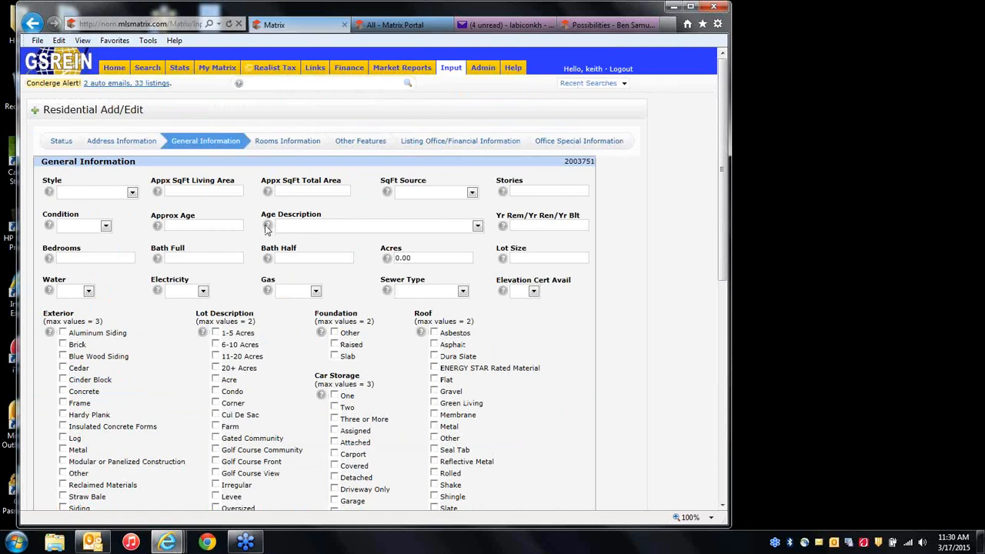
pyautogui.click(295, 145)
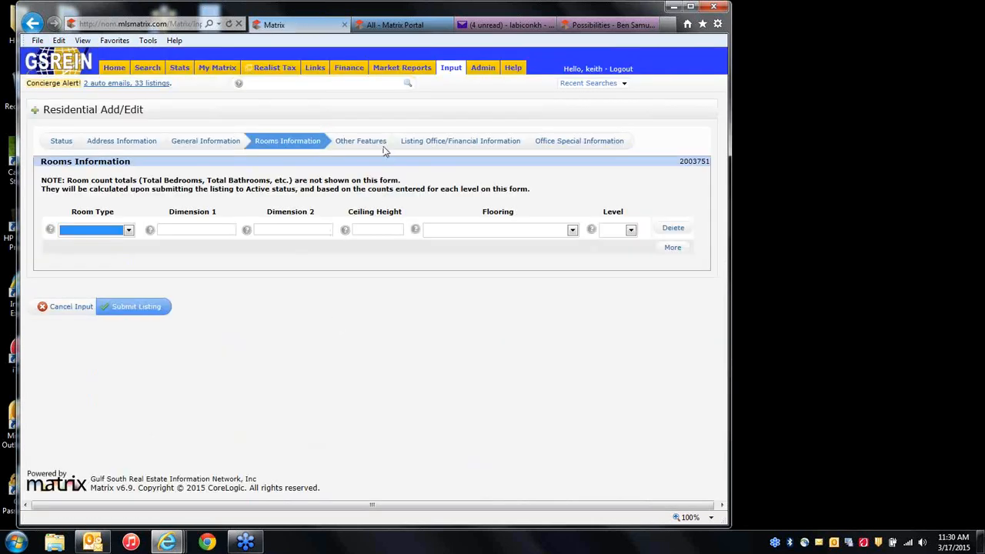
pyautogui.click(379, 147)
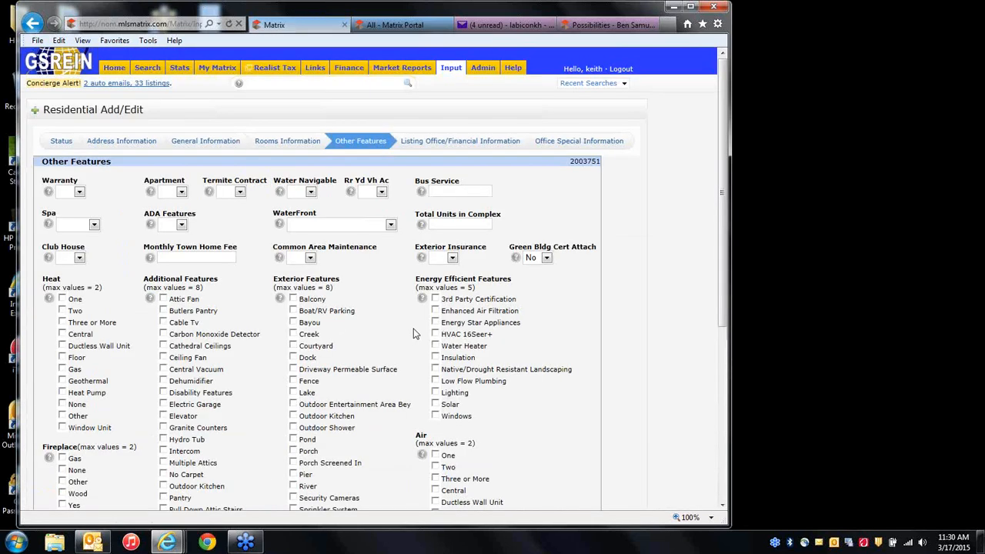
pyautogui.scroll(-3, 412, 333)
pyautogui.scroll(3, 412, 334)
pyautogui.scroll(-1, 589, 246)
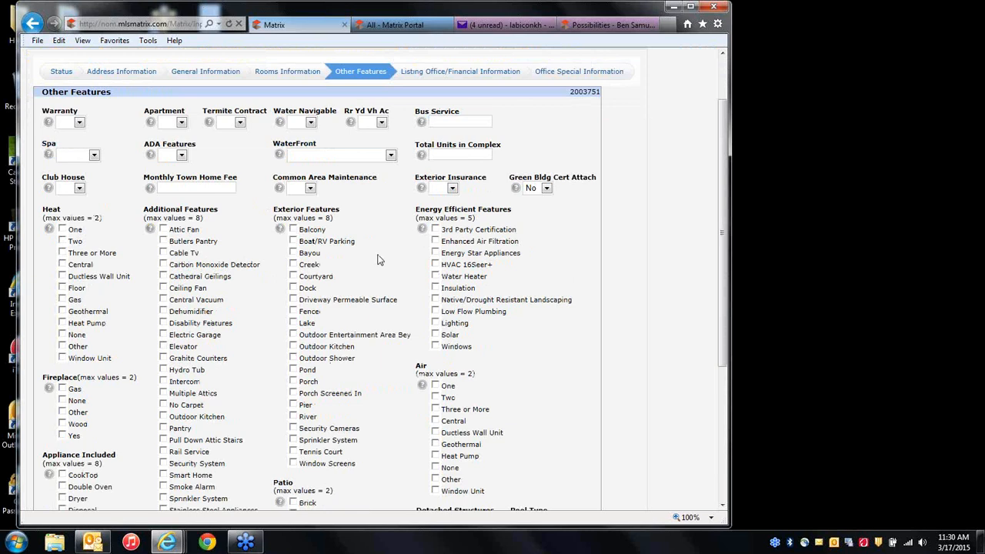
pyautogui.scroll(1, 369, 350)
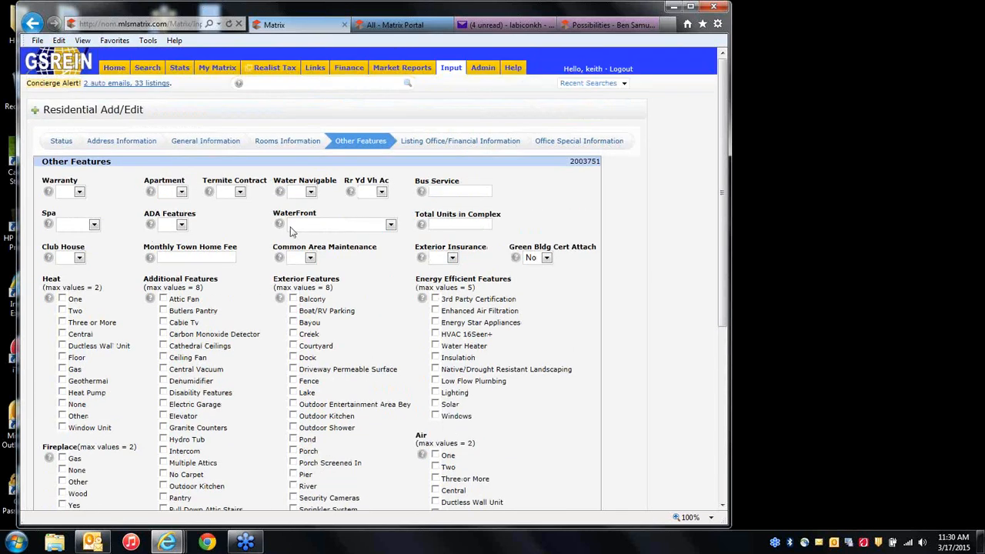
pyautogui.click(60, 143)
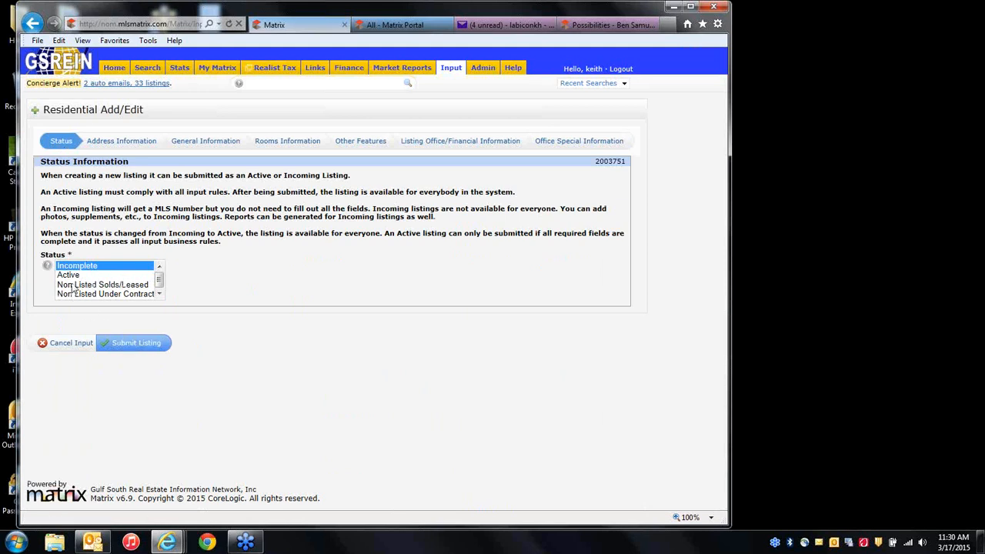
# Try submitting listing 2003751 as Active and review the flagged General Information fields.
pyautogui.click(73, 277)
pyautogui.click(131, 344)
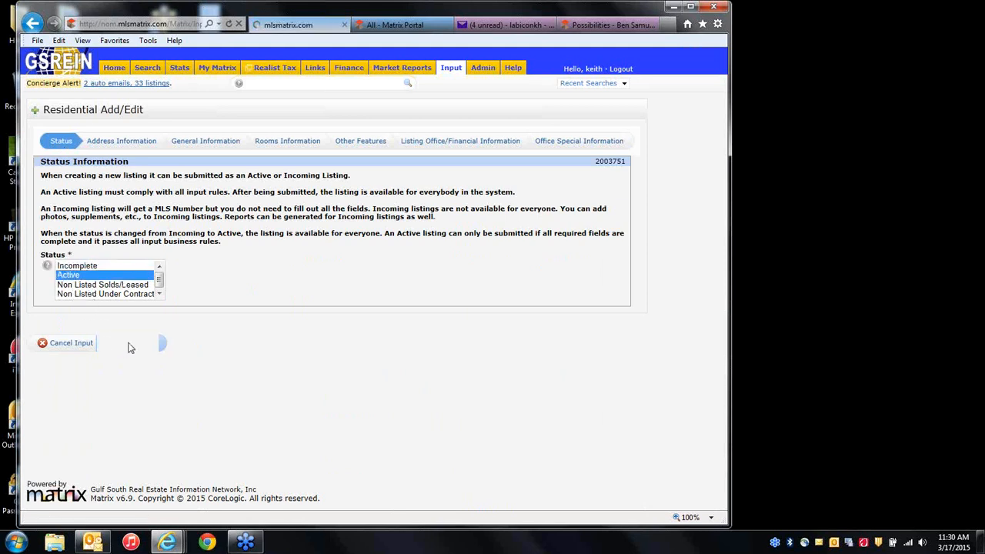
pyautogui.click(207, 142)
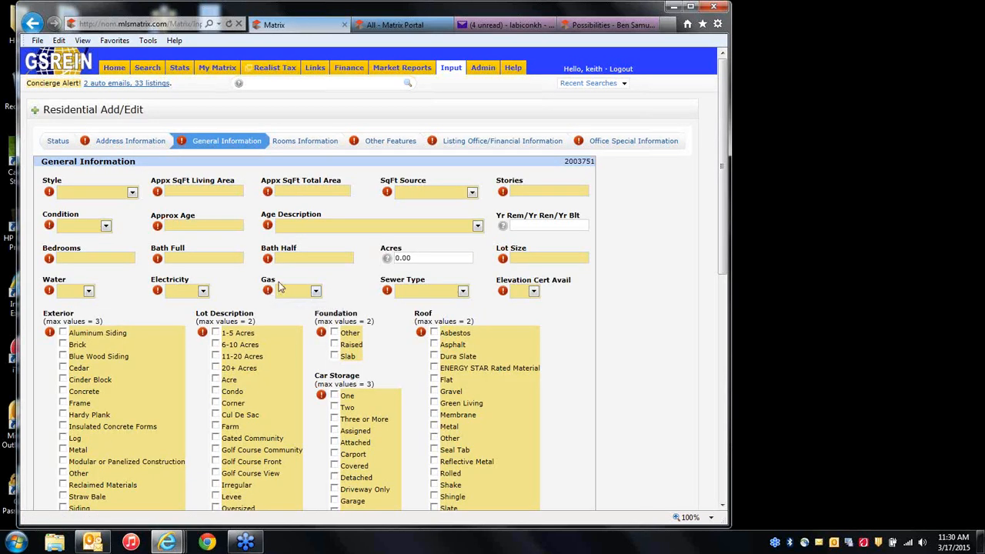
pyautogui.scroll(-2, 612, 396)
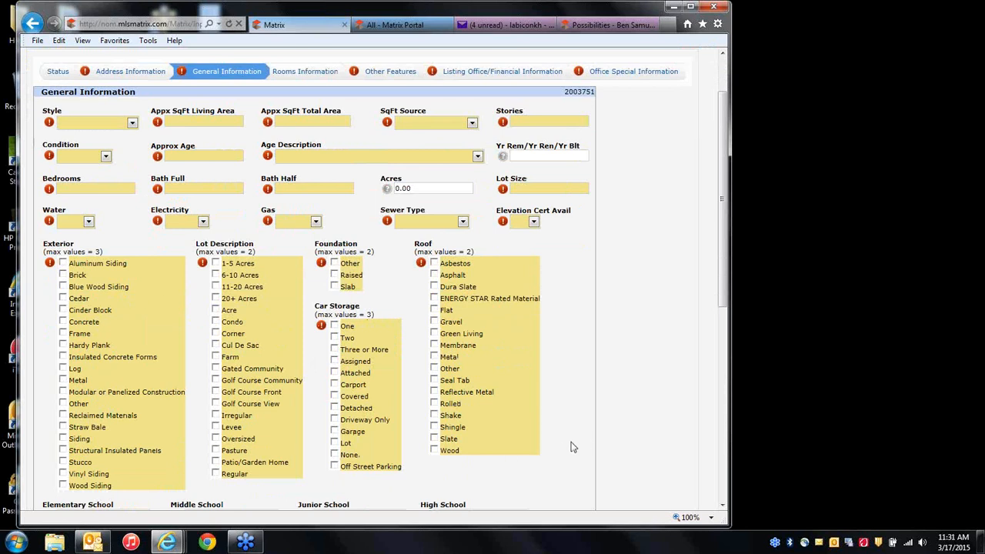
pyautogui.scroll(2, 564, 419)
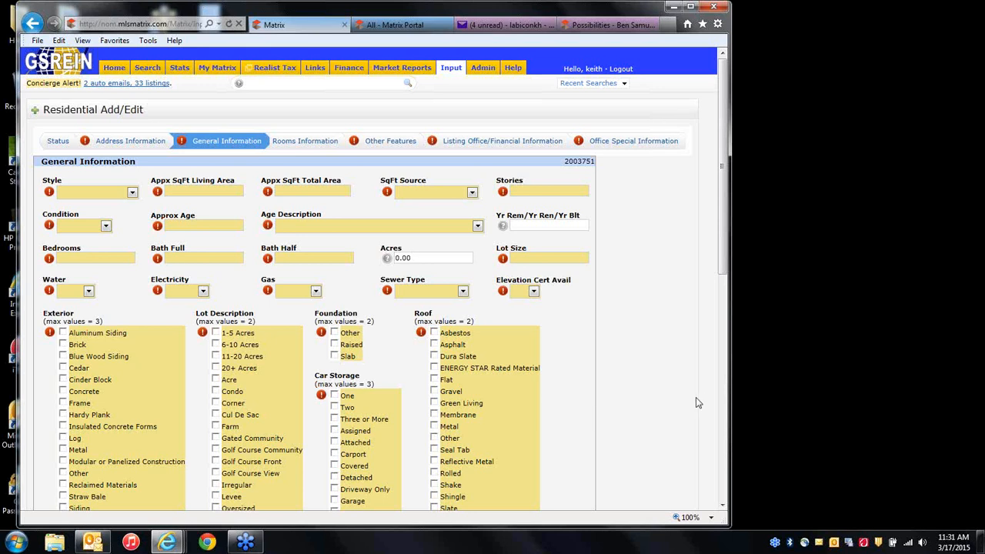
# Set the status back to Incomplete and leave the form for the Input overview.
pyautogui.click(767, 388)
pyautogui.click(651, 346)
pyautogui.scroll(-2, 654, 310)
pyautogui.scroll(2, 653, 310)
pyautogui.click(58, 142)
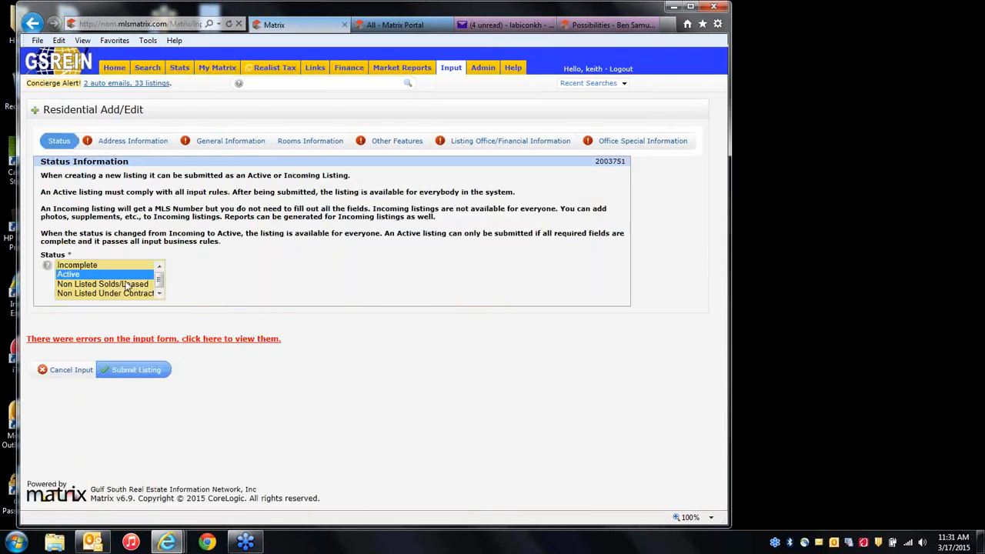
pyautogui.click(75, 266)
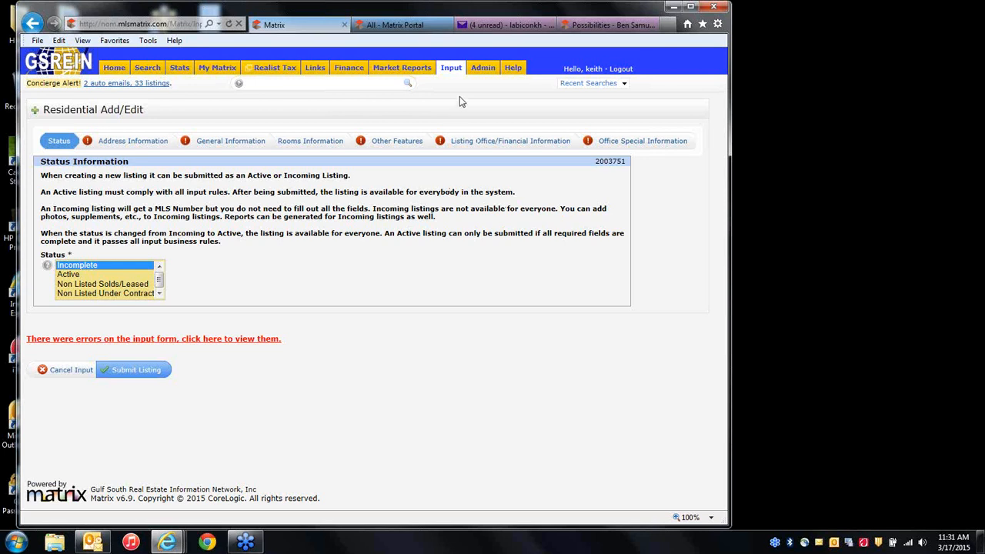
pyautogui.click(454, 76)
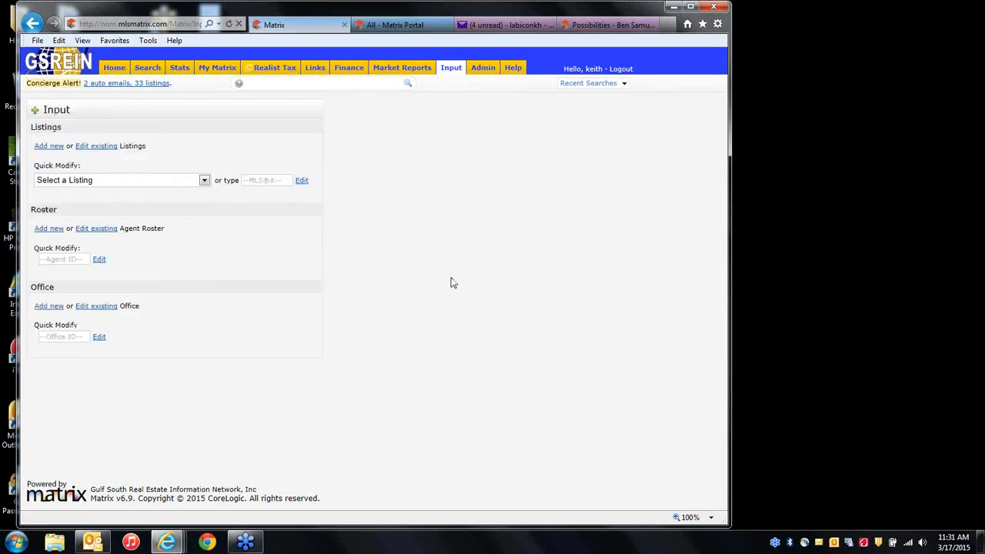
# Choose the last RES listing from the Quick Modify dropdown to load Modify Listing.
pyautogui.click(80, 181)
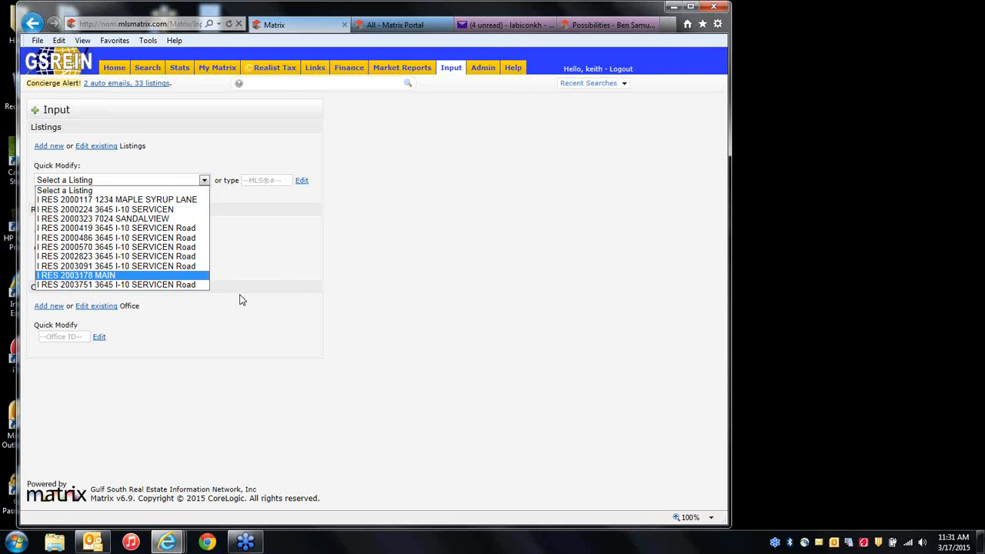
pyautogui.click(269, 254)
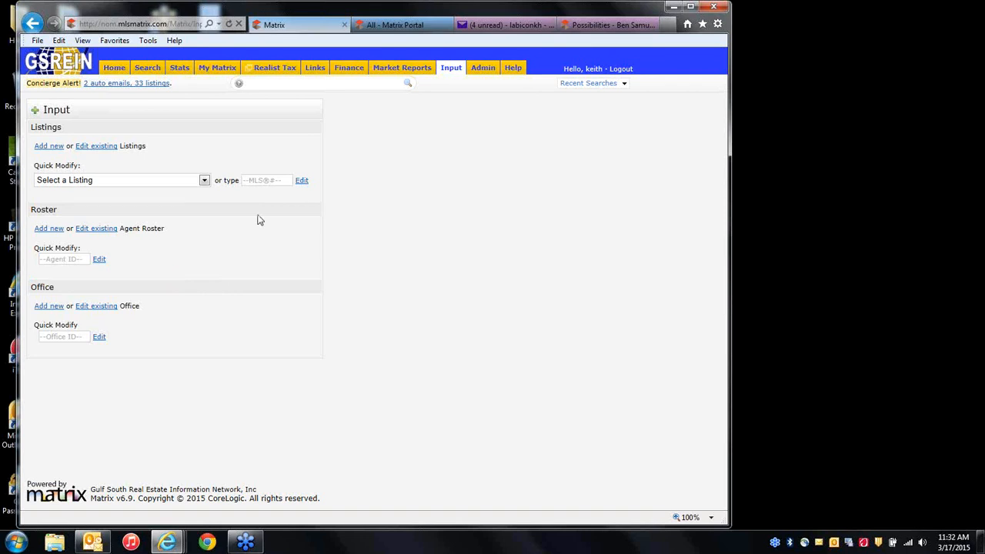
pyautogui.click(113, 182)
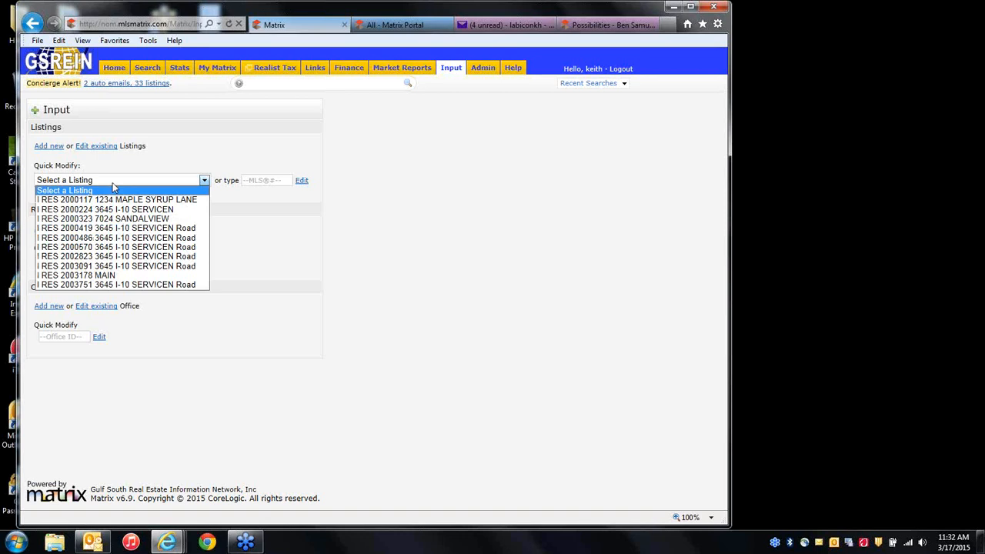
pyautogui.click(239, 222)
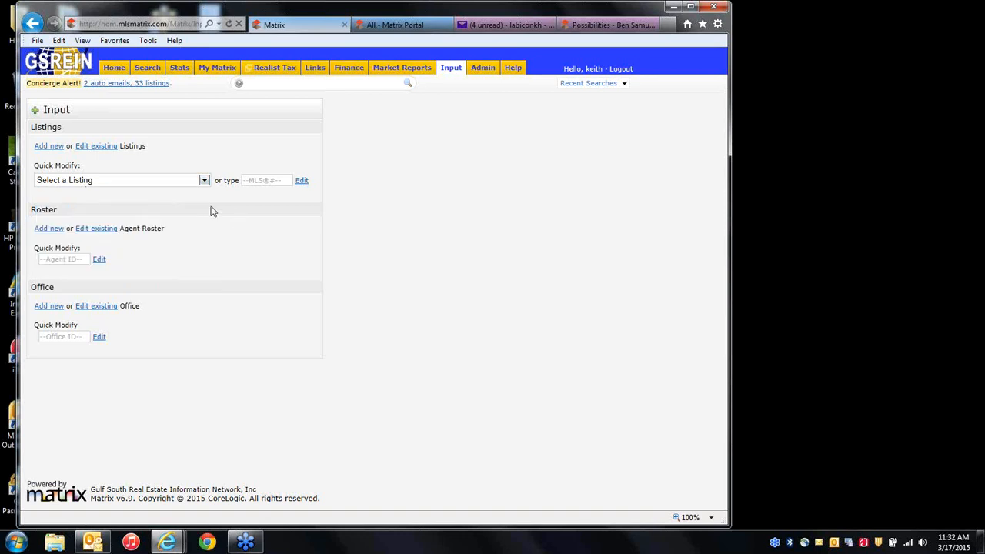
pyautogui.click(204, 182)
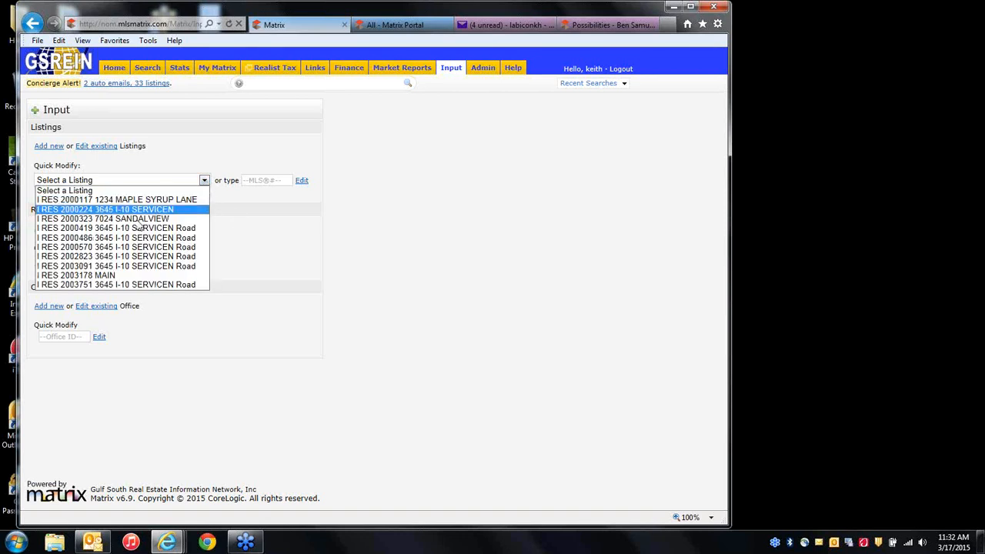
pyautogui.click(128, 285)
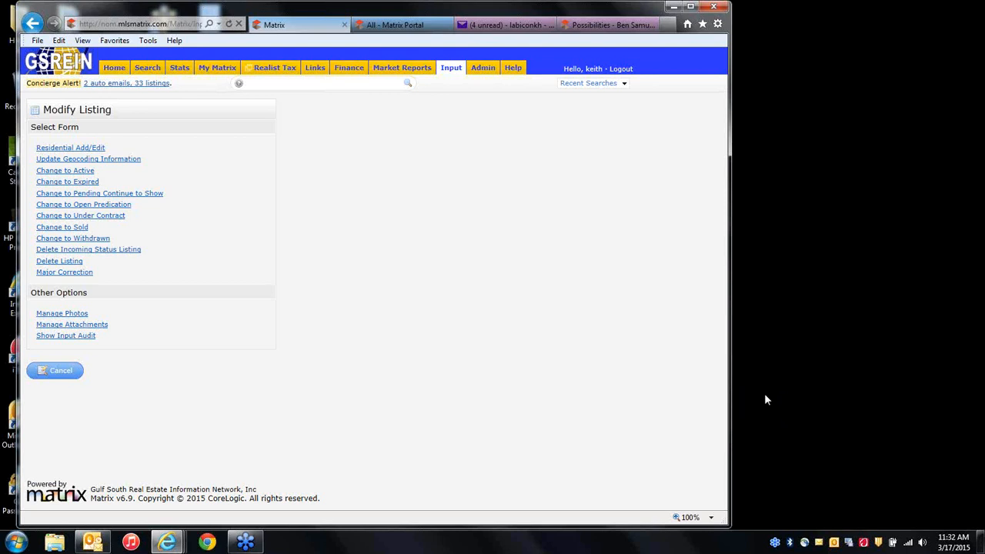
# Cancel out of Modify Listing without changes and return to the Input page.
pyautogui.click(771, 440)
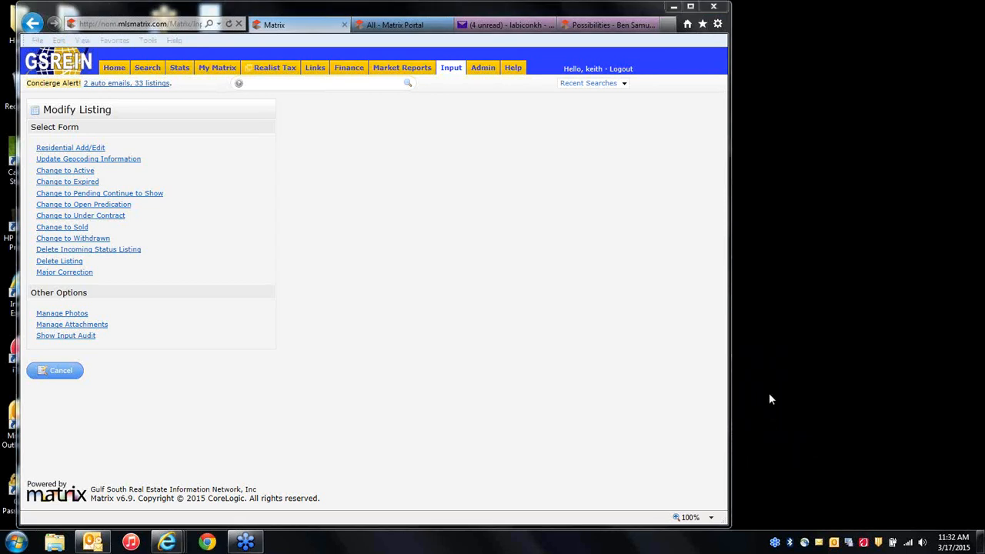
pyautogui.click(447, 373)
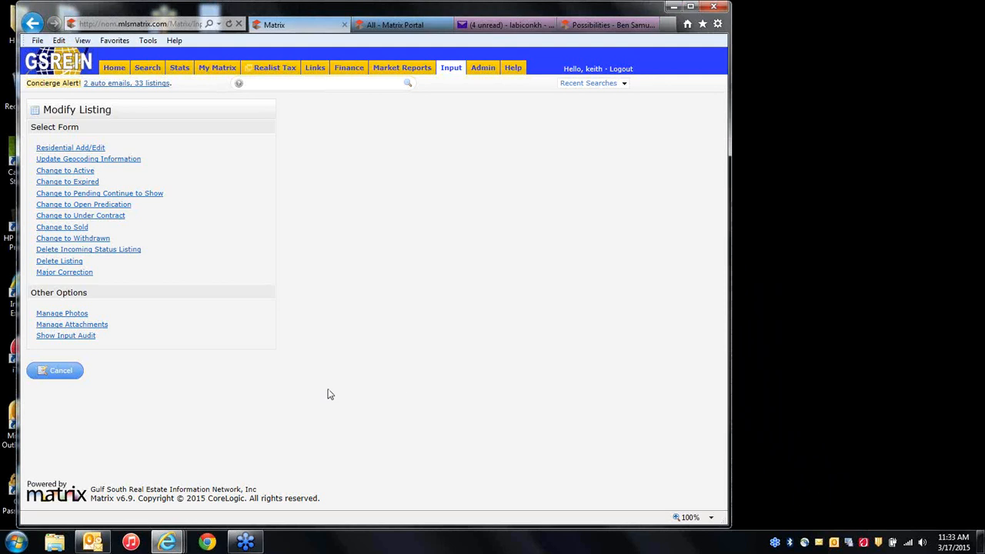
pyautogui.click(85, 159)
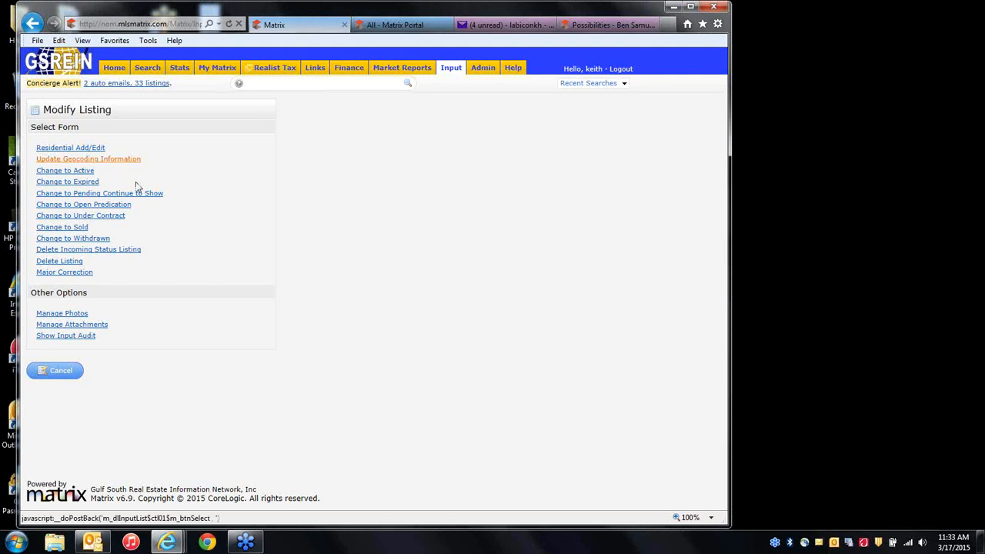
pyautogui.click(73, 377)
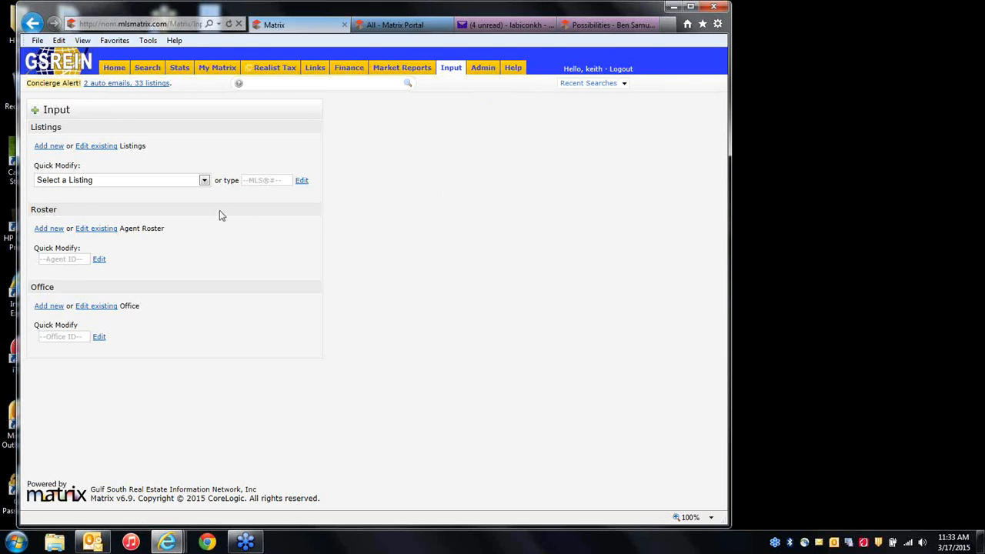
# Pick the last RES listing again from Quick Modify, then go back to the home dashboard.
pyautogui.click(204, 180)
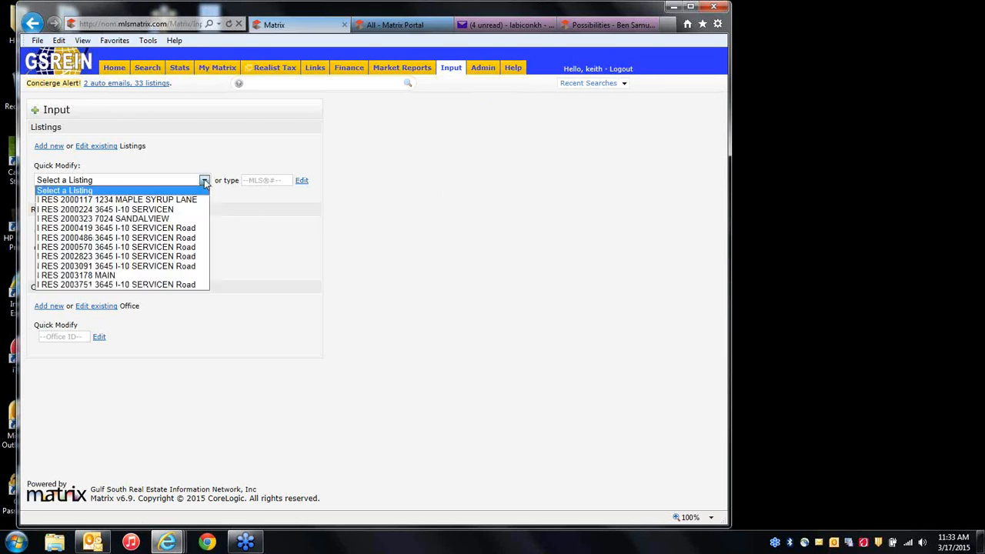
pyautogui.click(85, 283)
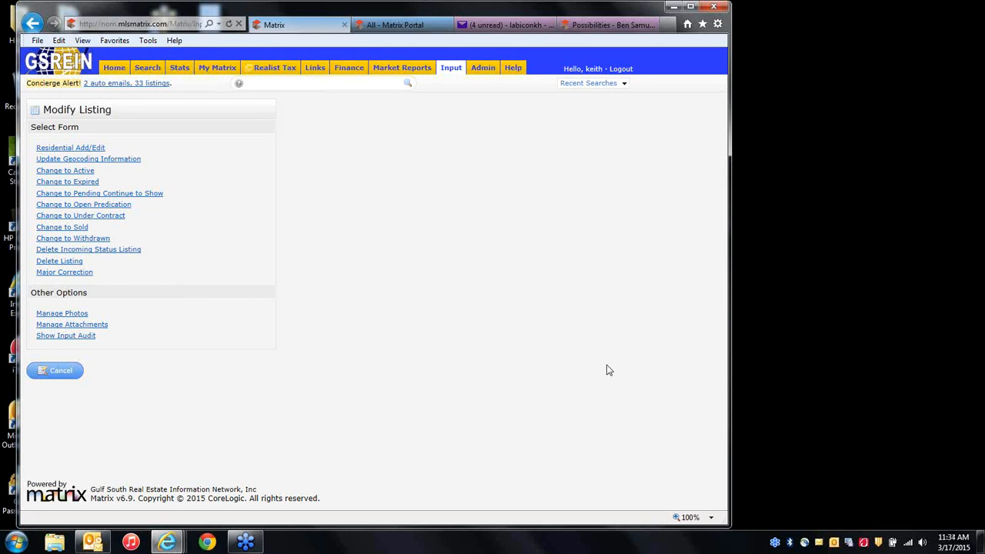
pyautogui.click(769, 389)
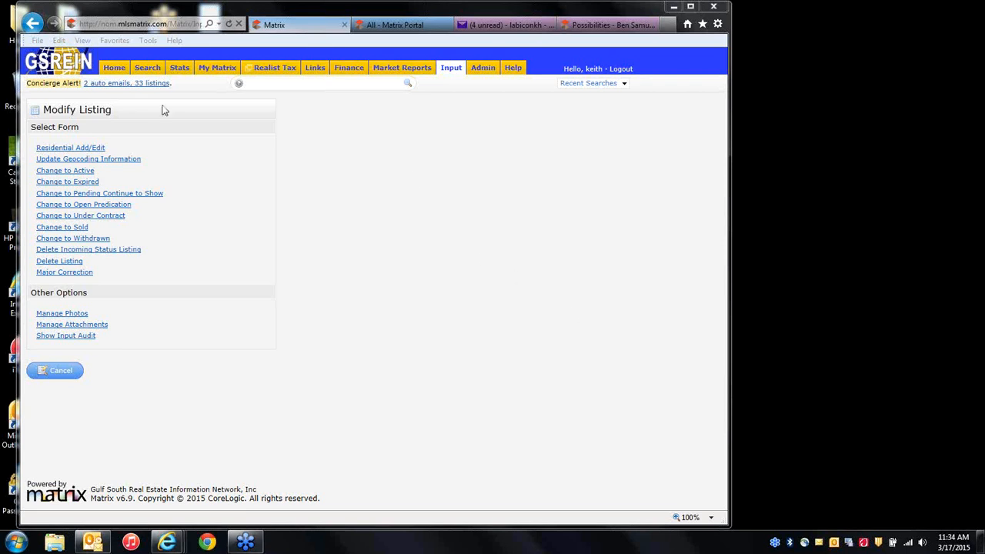
pyautogui.click(114, 66)
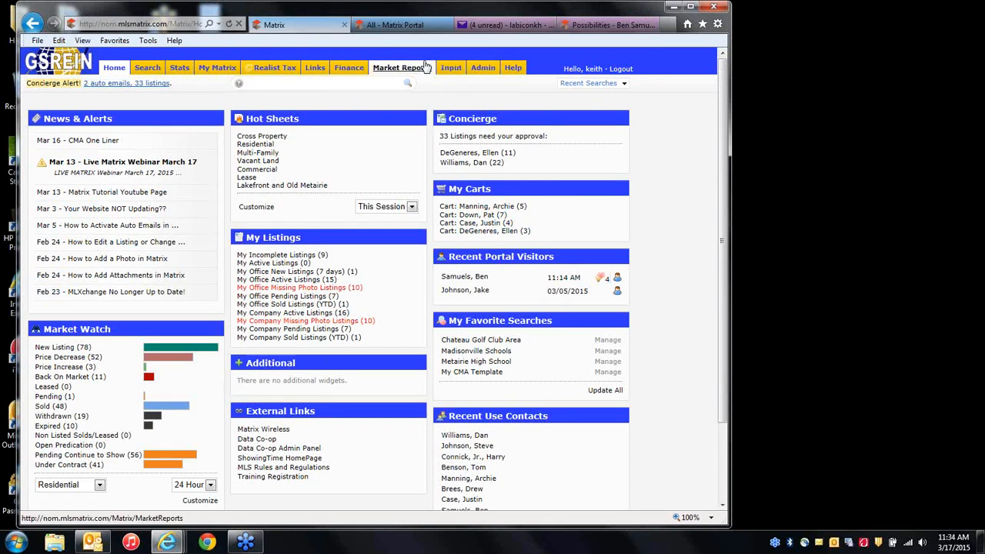
# Open My CMAs under My Matrix, start a new CMA, then back out to the list.
pyautogui.moveTo(450, 69)
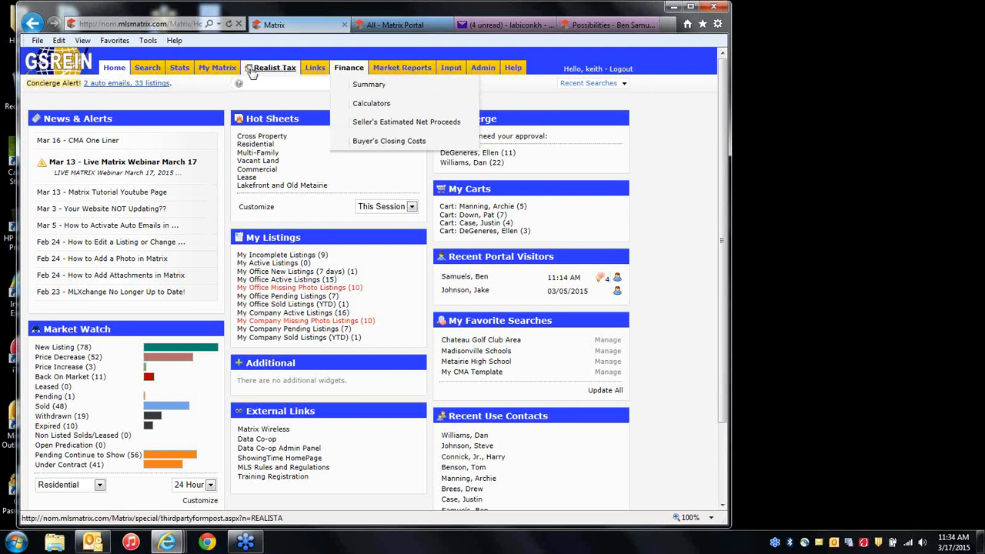
pyautogui.moveTo(217, 71)
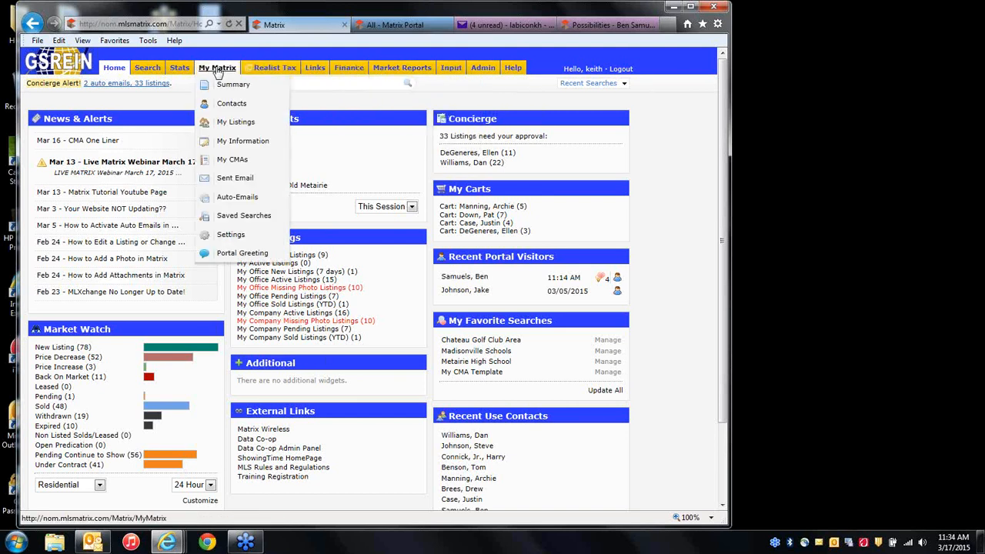
pyautogui.click(237, 161)
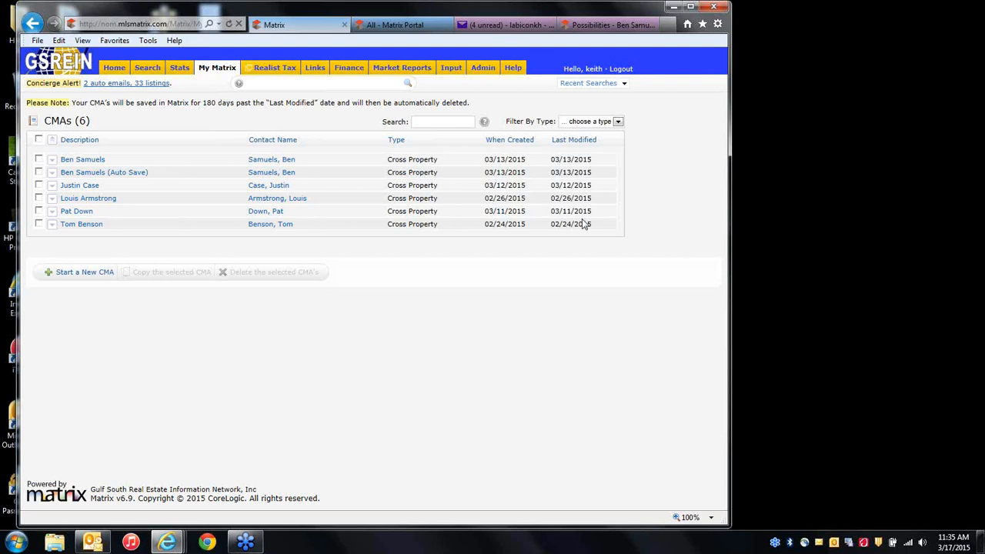
pyautogui.click(76, 275)
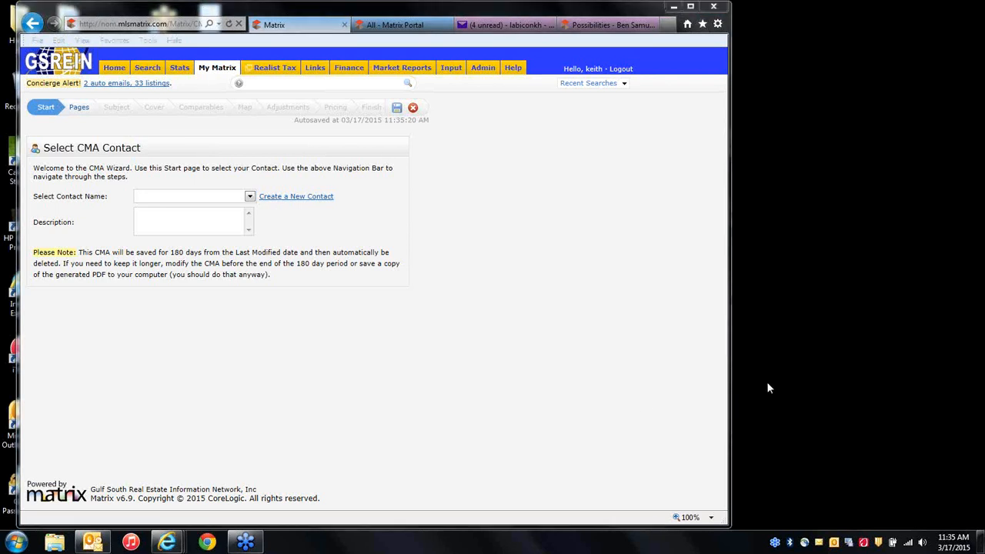
pyautogui.click(29, 23)
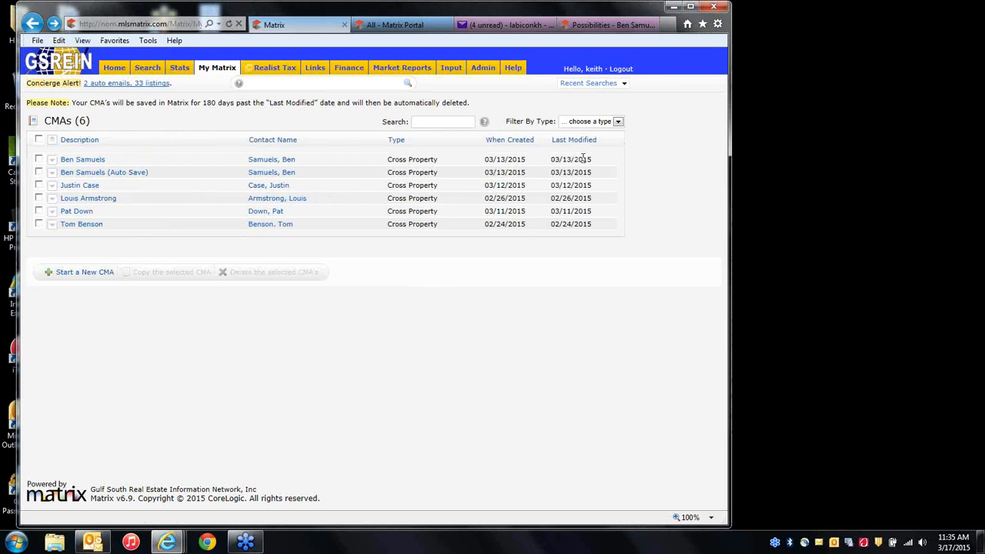
# Open an existing CMA in the wizard, save it with today's date, and go Home.
pyautogui.click(76, 211)
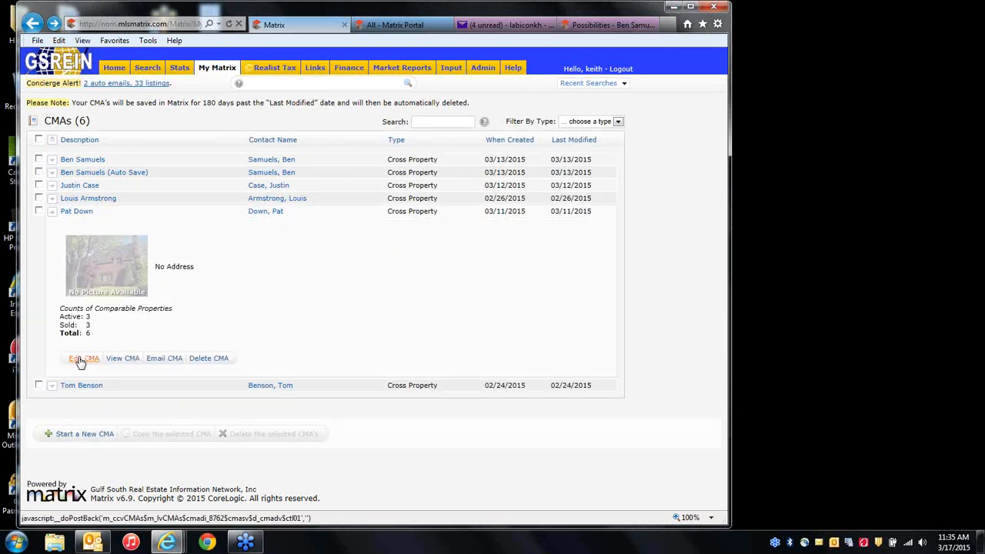
pyautogui.click(83, 359)
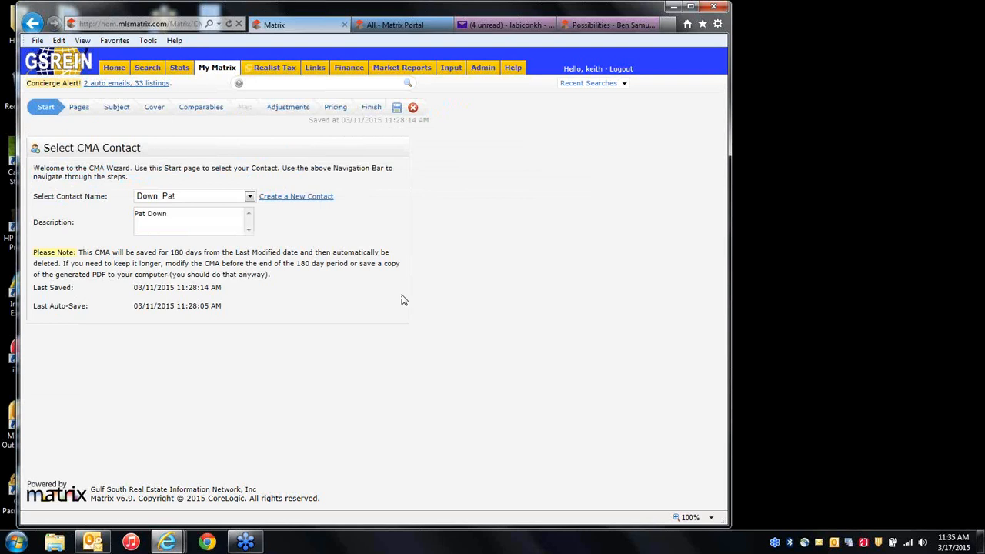
pyautogui.click(396, 108)
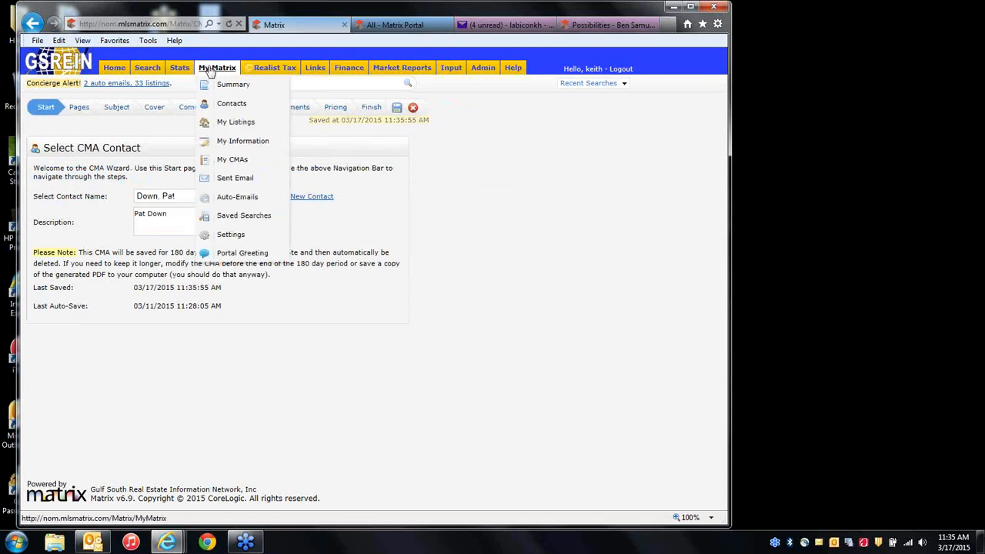
pyautogui.click(114, 68)
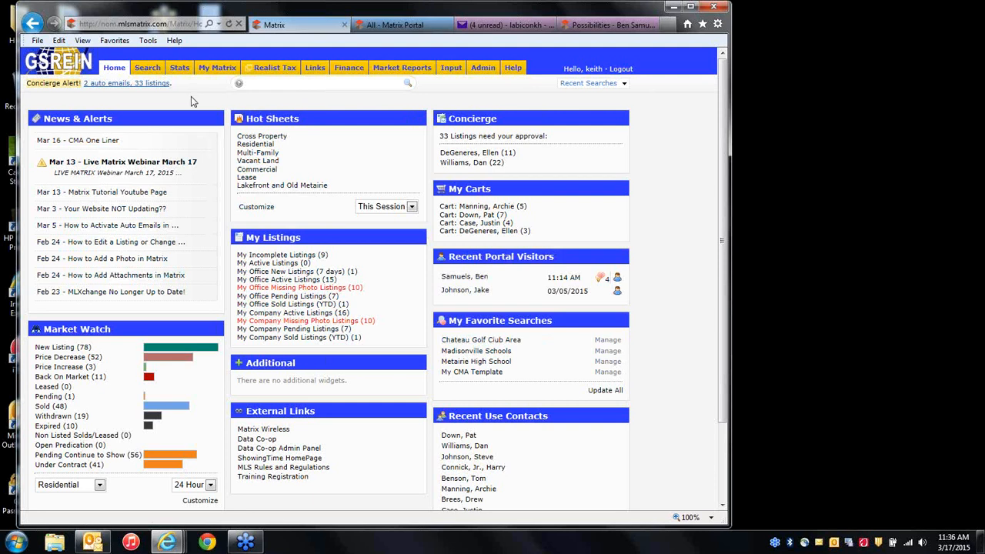
pyautogui.moveTo(146, 71)
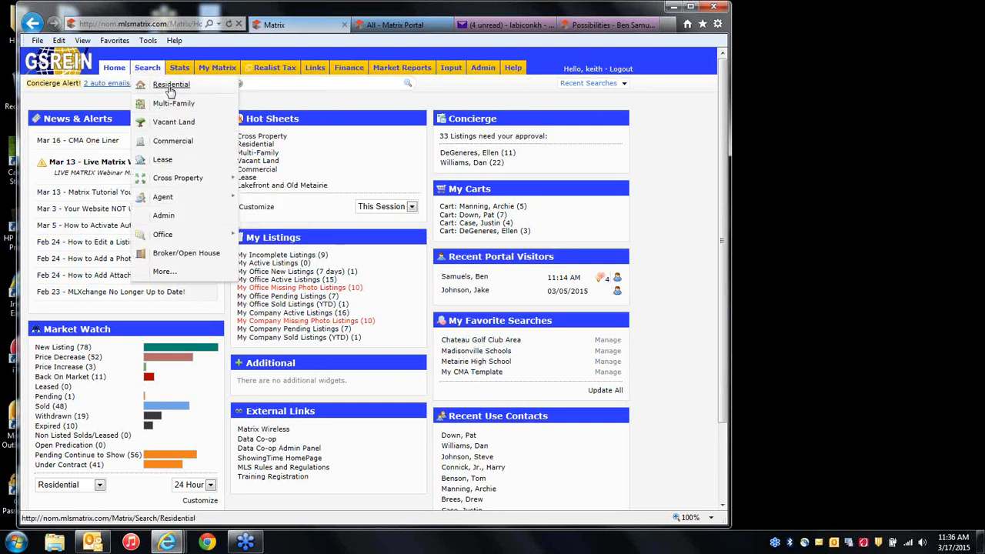
# Search active and sold residential listings in Area 19 with 3 beds, 2 baths and 1,500–2,000 sq ft.
pyautogui.click(168, 86)
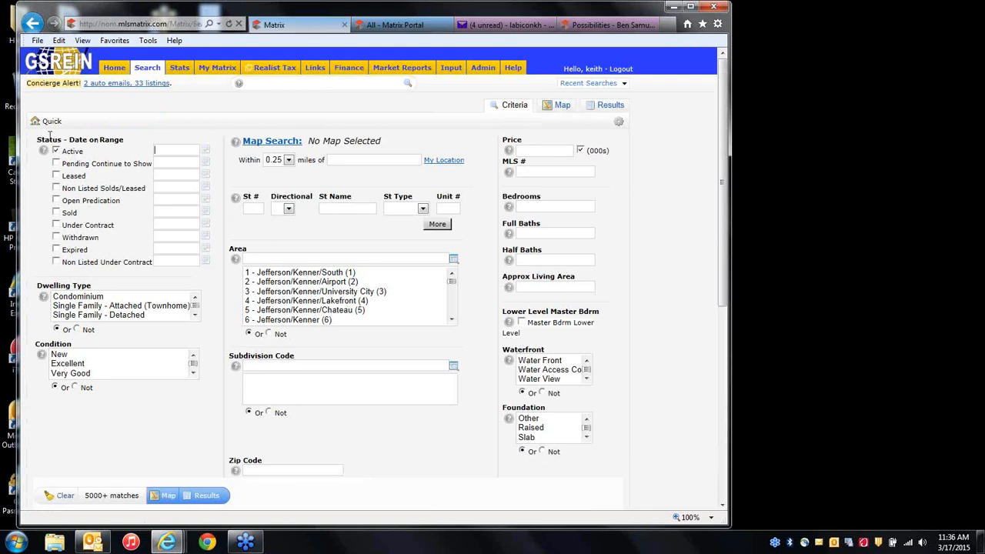
pyautogui.click(57, 213)
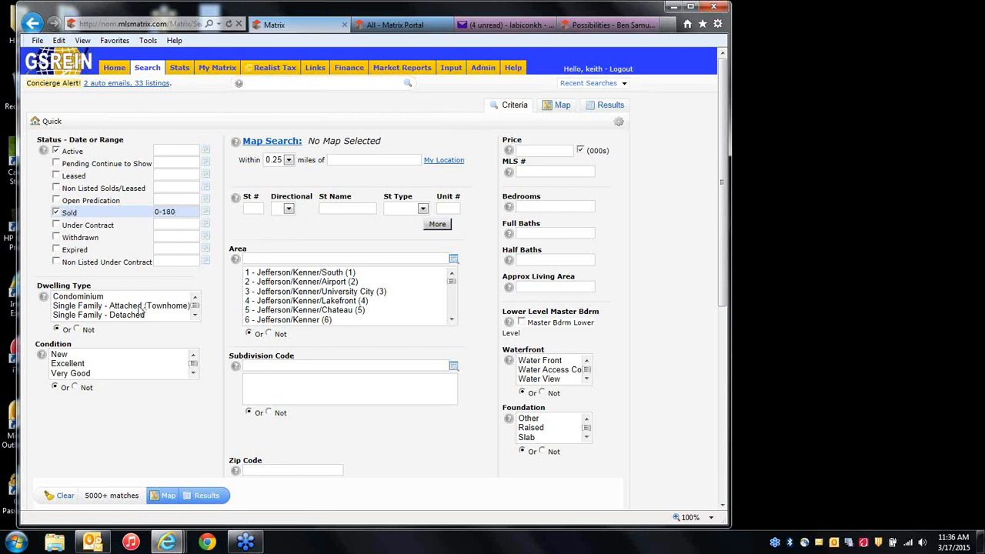
pyautogui.click(270, 258)
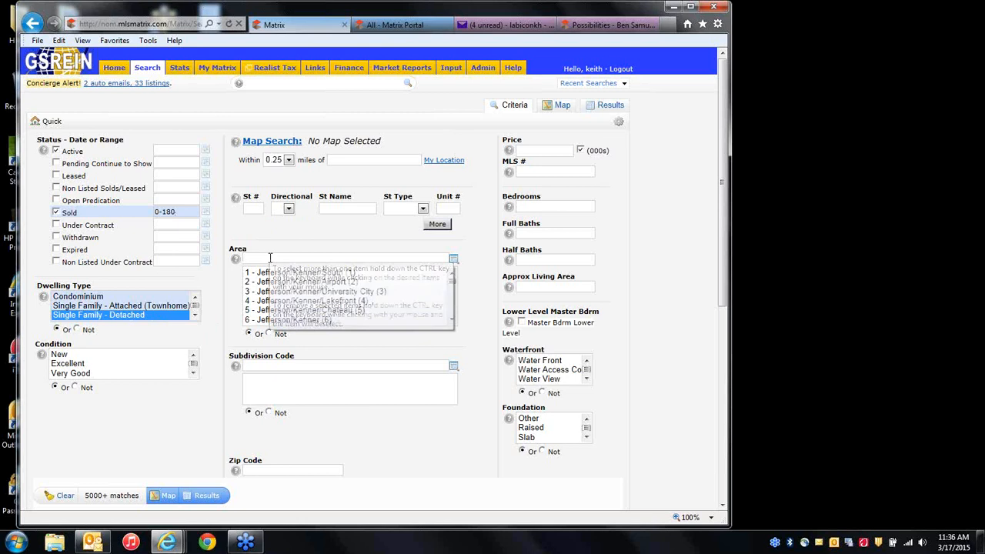
pyautogui.write('19')
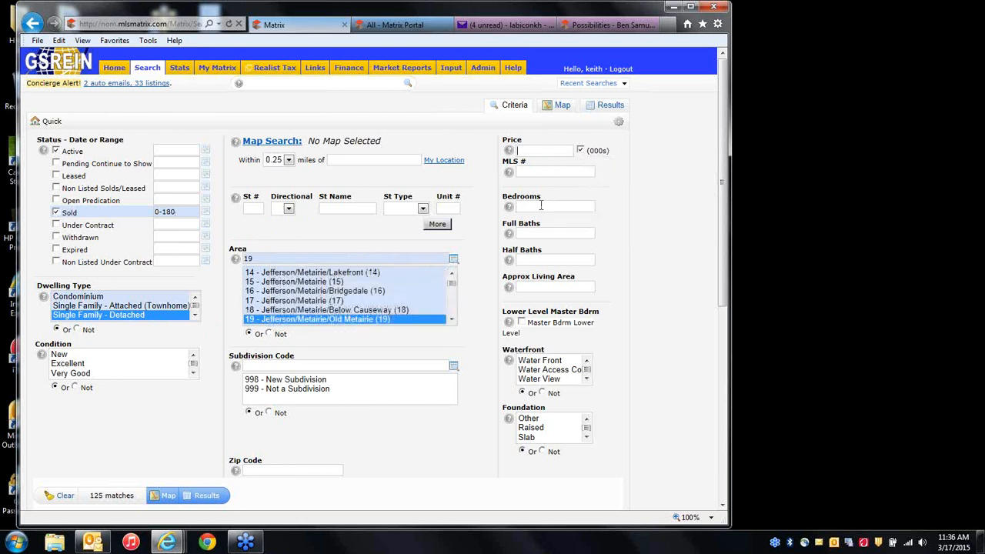
pyautogui.click(541, 205)
pyautogui.write('3')
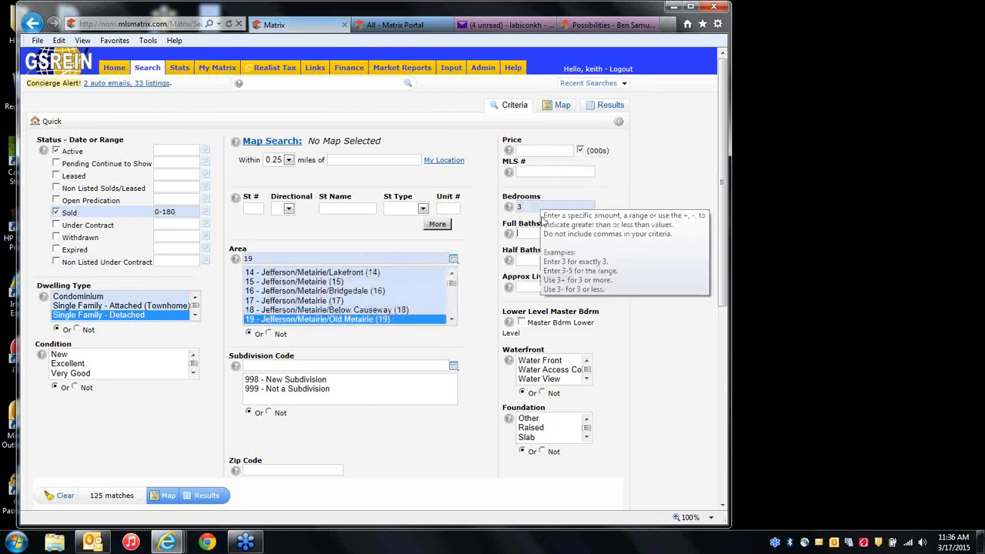
pyautogui.write('2')
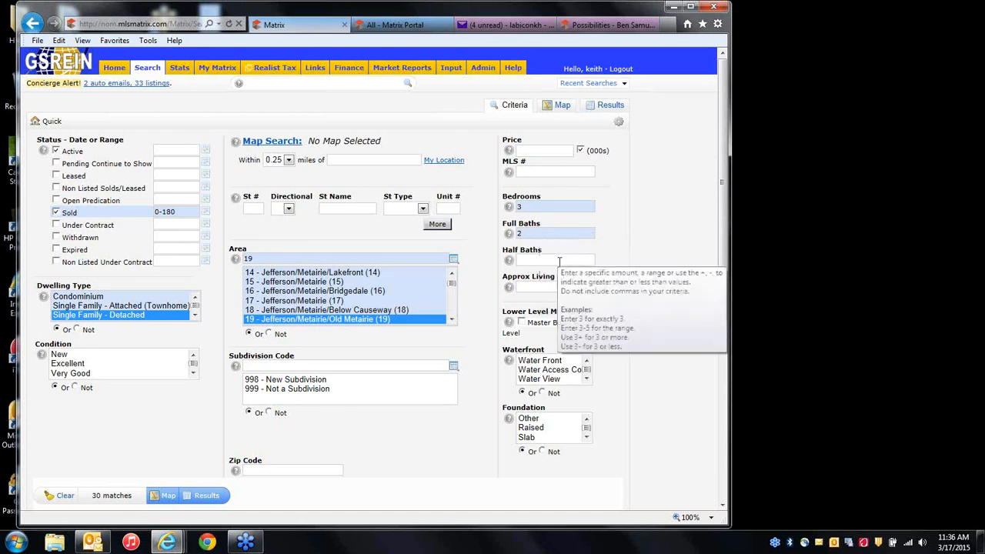
pyautogui.click(538, 287)
pyautogui.write('1')
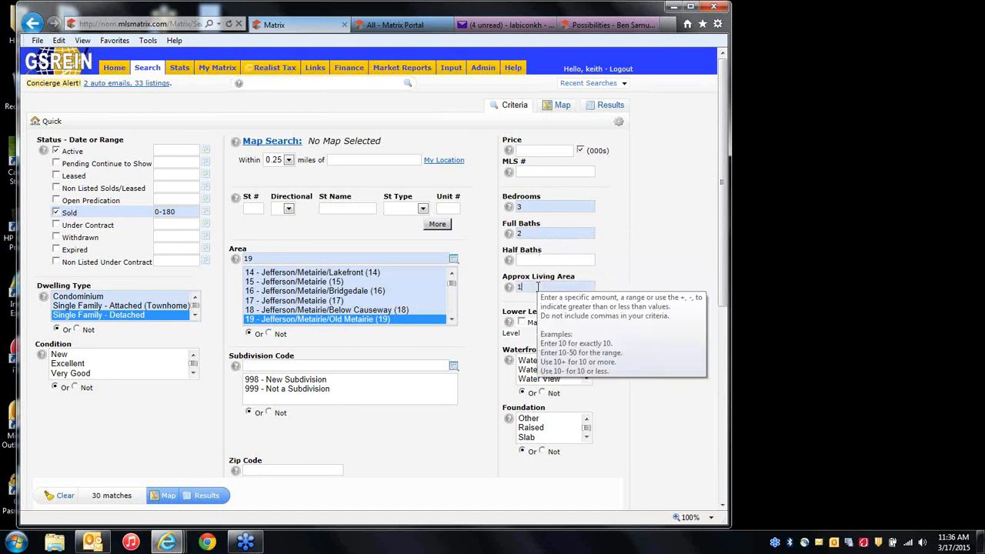
pyautogui.write('500-2000')
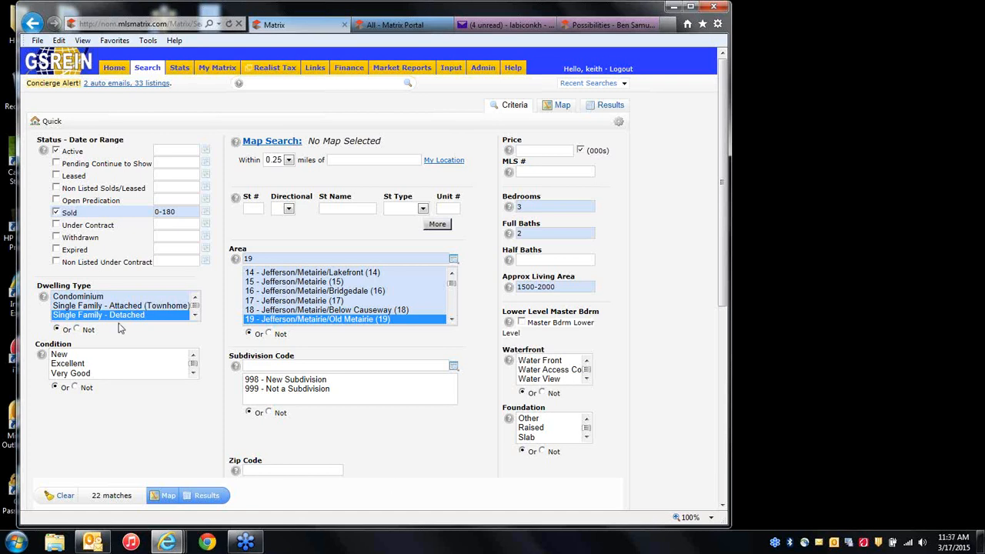
pyautogui.click(206, 496)
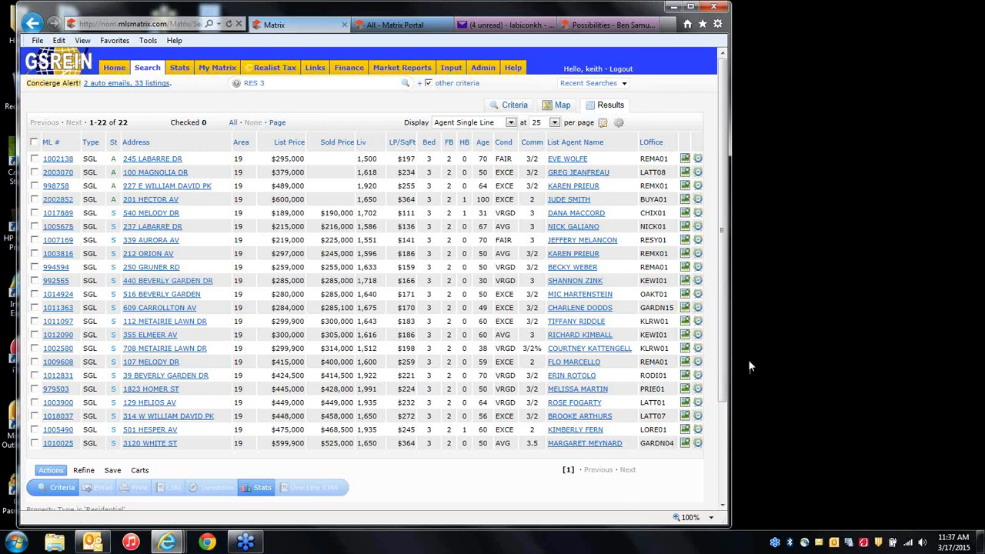
pyautogui.click(767, 365)
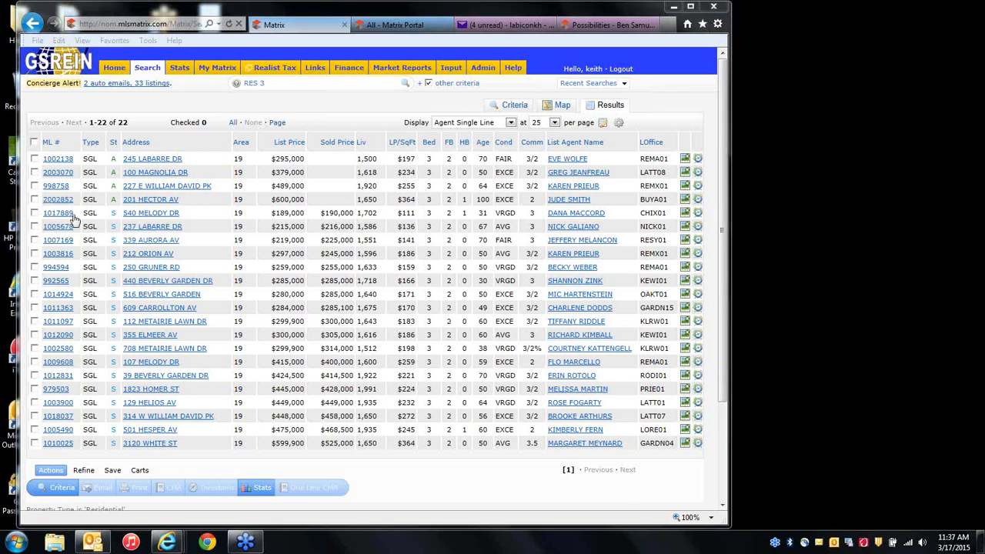
pyautogui.click(35, 173)
pyautogui.click(35, 186)
pyautogui.click(35, 200)
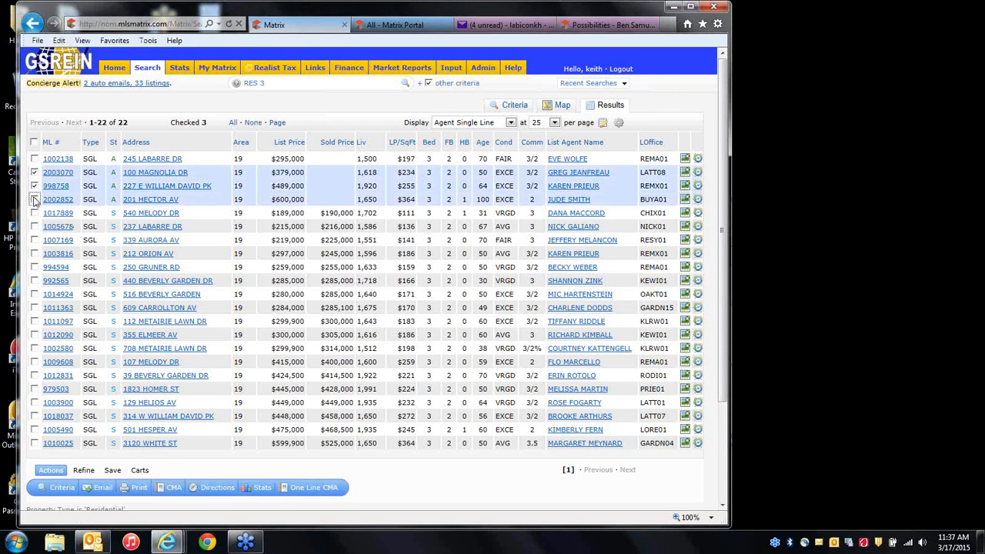
pyautogui.click(35, 267)
pyautogui.click(34, 280)
pyautogui.click(34, 294)
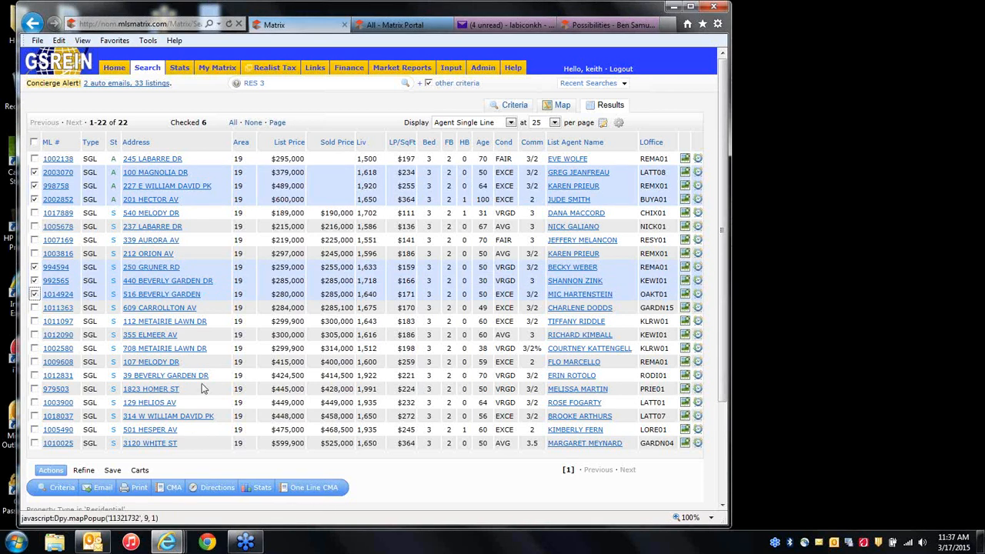
# Review the One Line CMA summary PDF of the six checked listings, then return to the results.
pyautogui.click(300, 490)
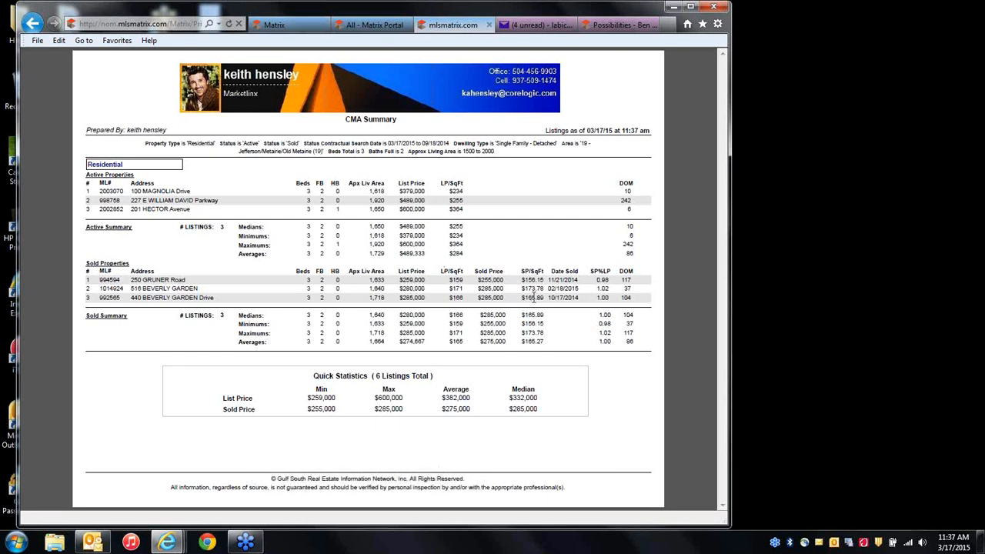
pyautogui.moveTo(313, 484)
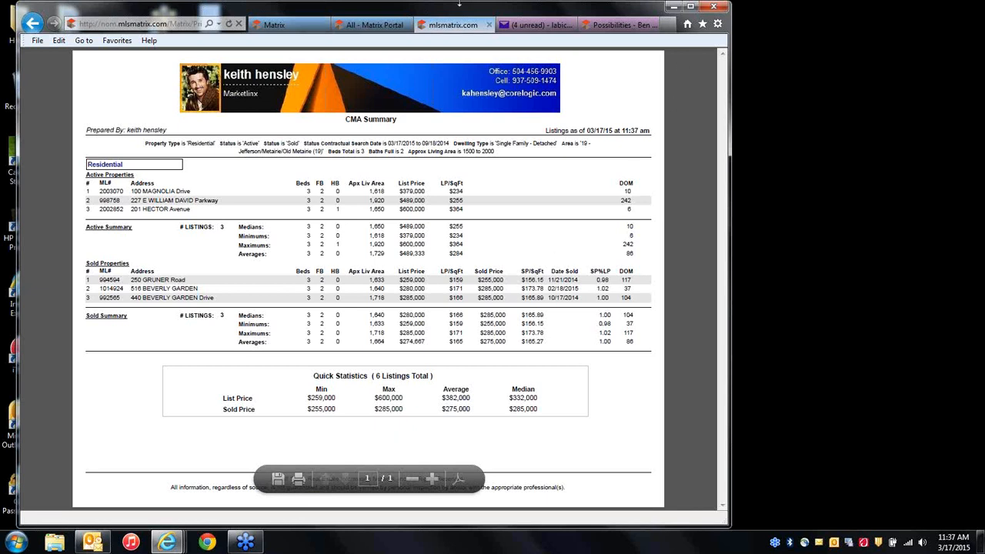
pyautogui.click(487, 25)
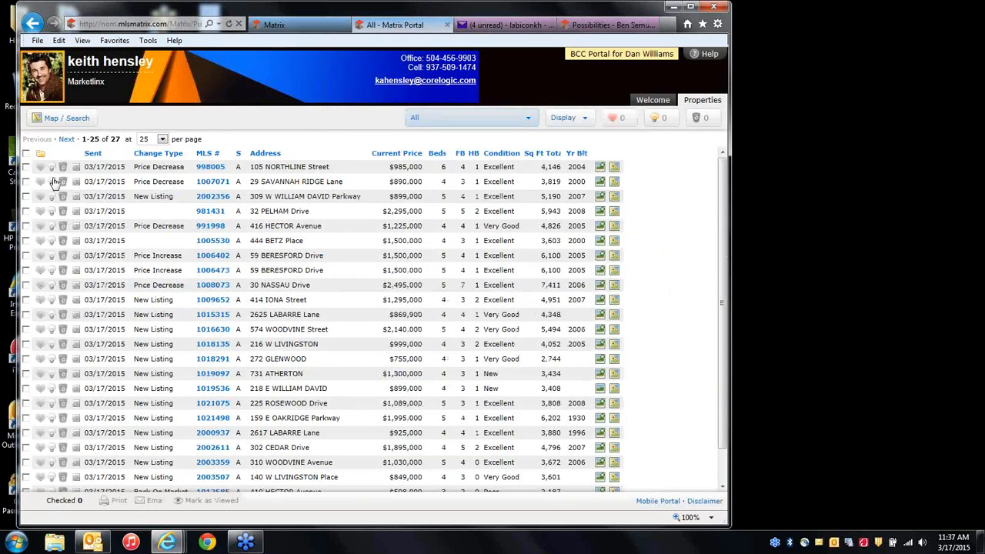
pyautogui.click(312, 24)
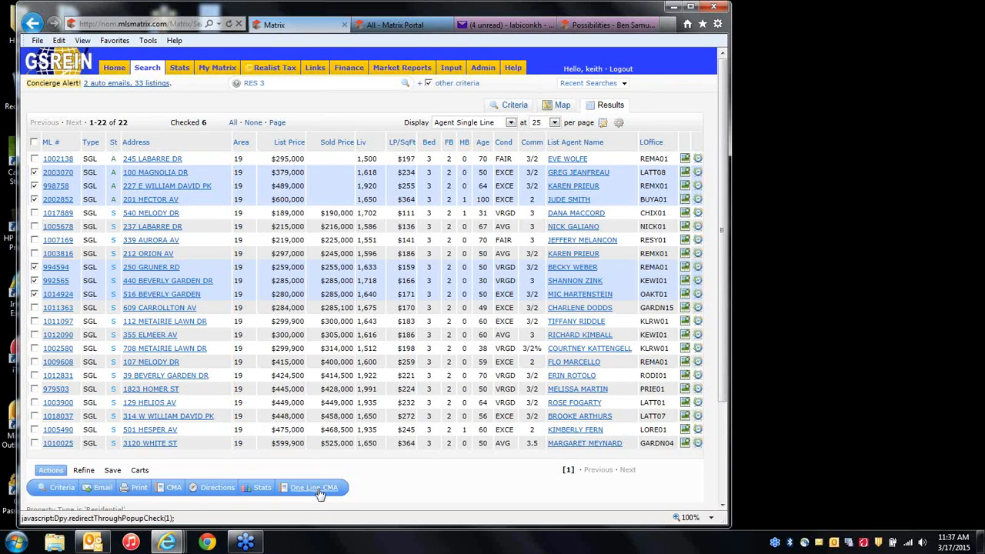
pyautogui.click(138, 488)
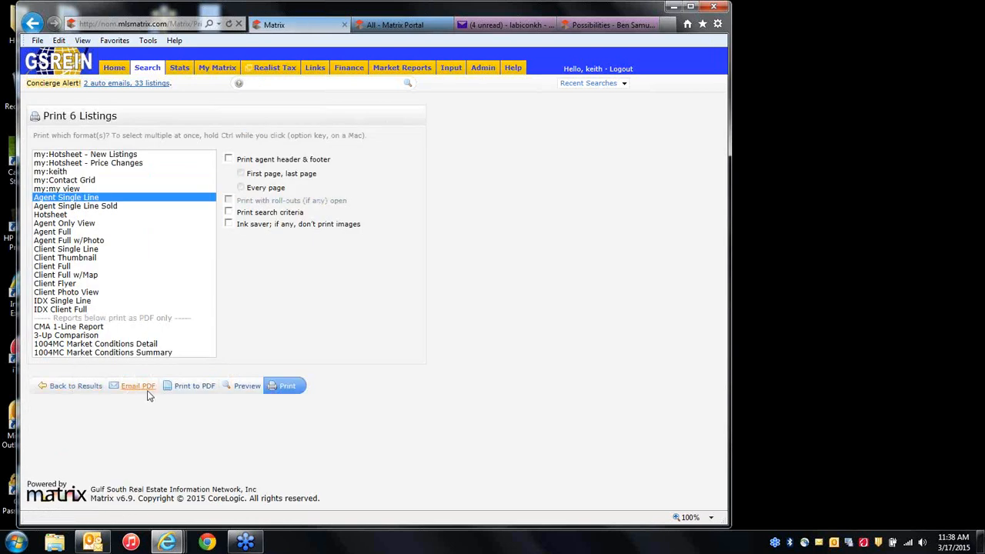
pyautogui.click(68, 328)
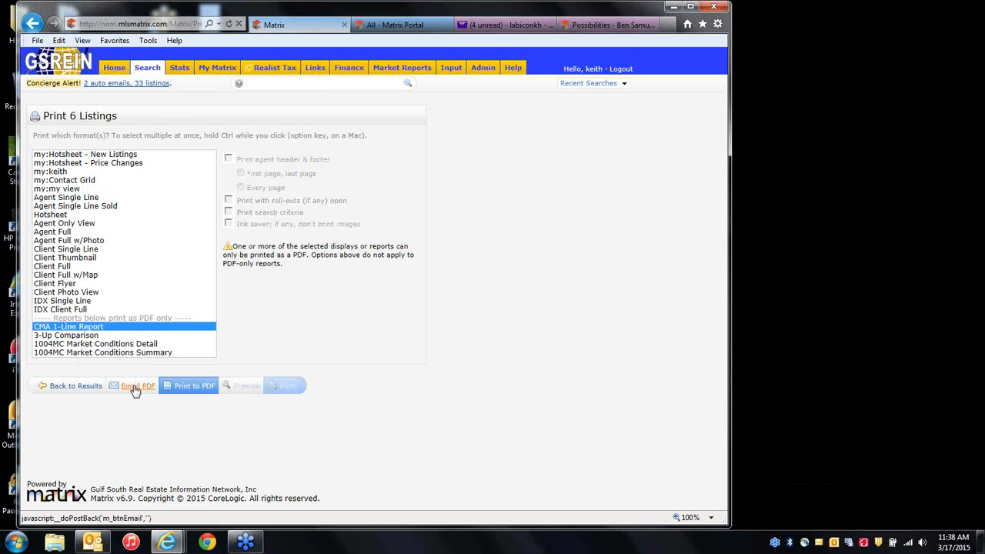
pyautogui.click(86, 336)
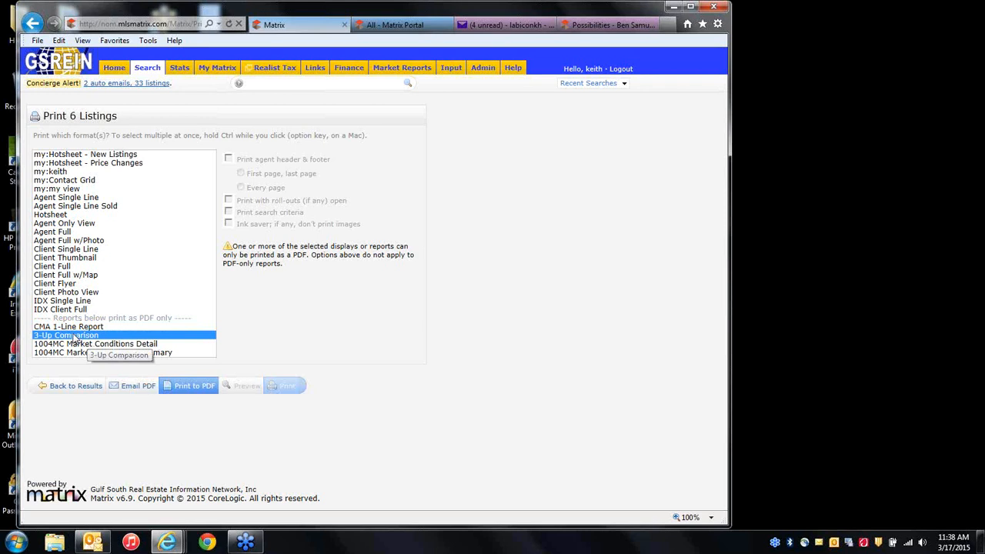
pyautogui.click(81, 388)
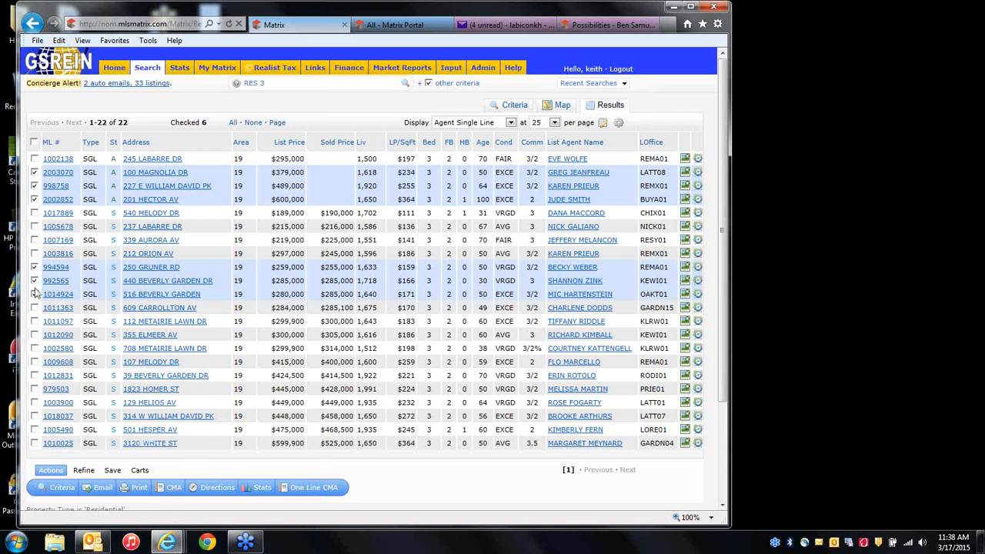
# Start a CMA from the six checked listings with the client chosen as its contact.
pyautogui.click(173, 487)
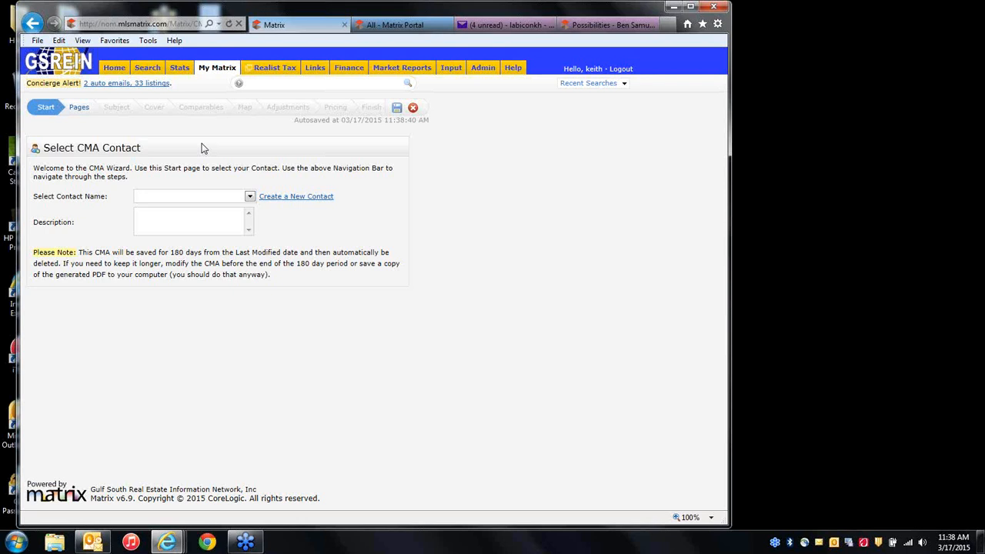
pyautogui.click(188, 201)
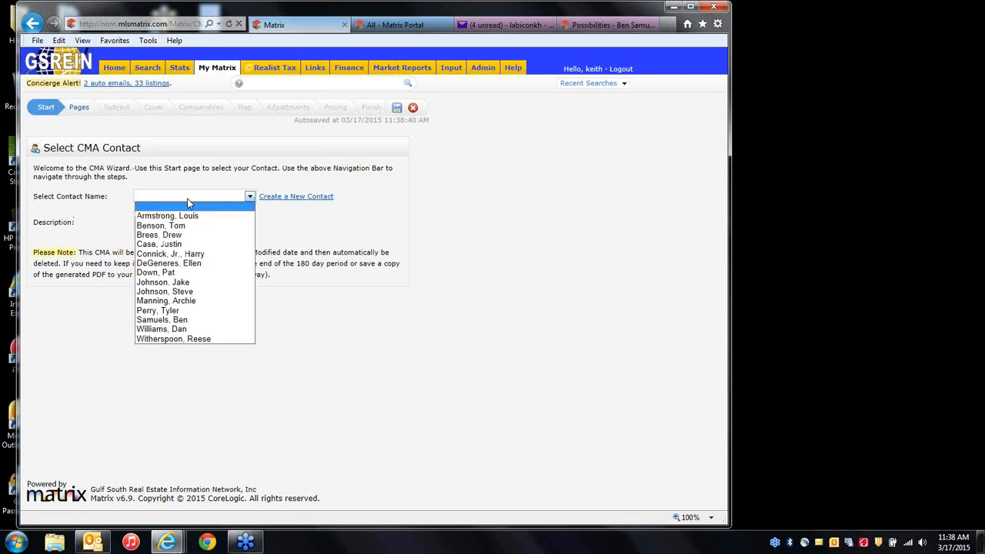
pyautogui.click(174, 330)
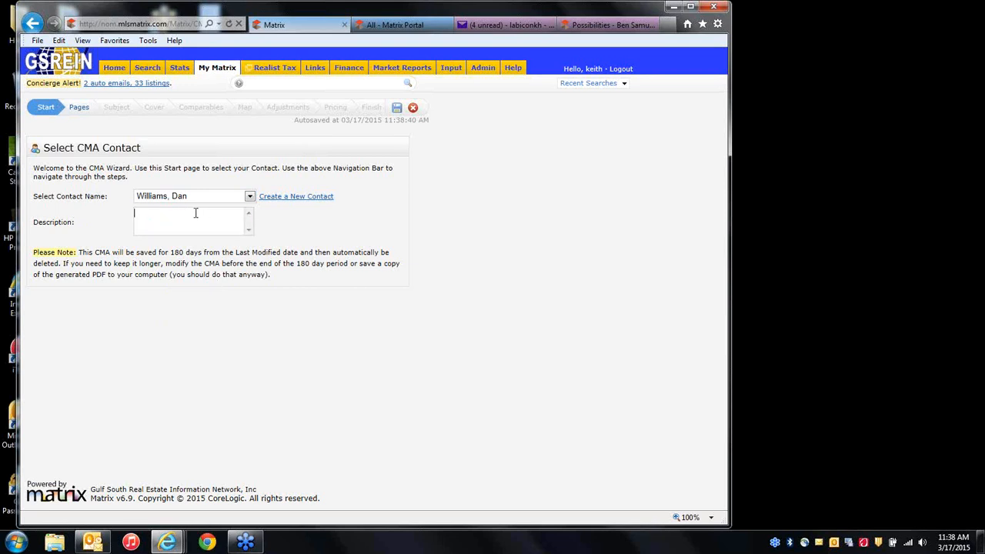
pyautogui.click(82, 112)
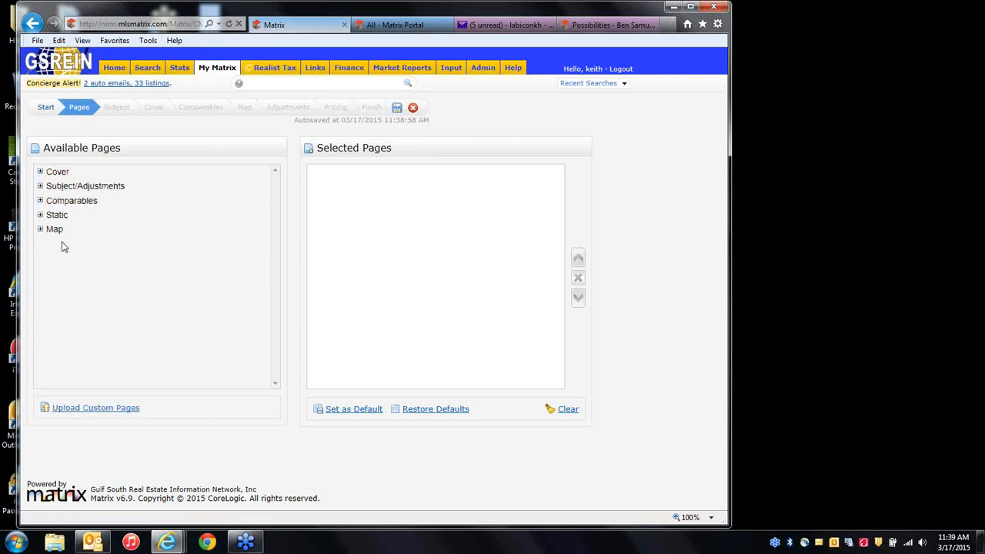
# Add Cover Sheet, Cover Sheet with Photo, Summary List, Price Adjustments and all six Comparables pages.
pyautogui.click(41, 172)
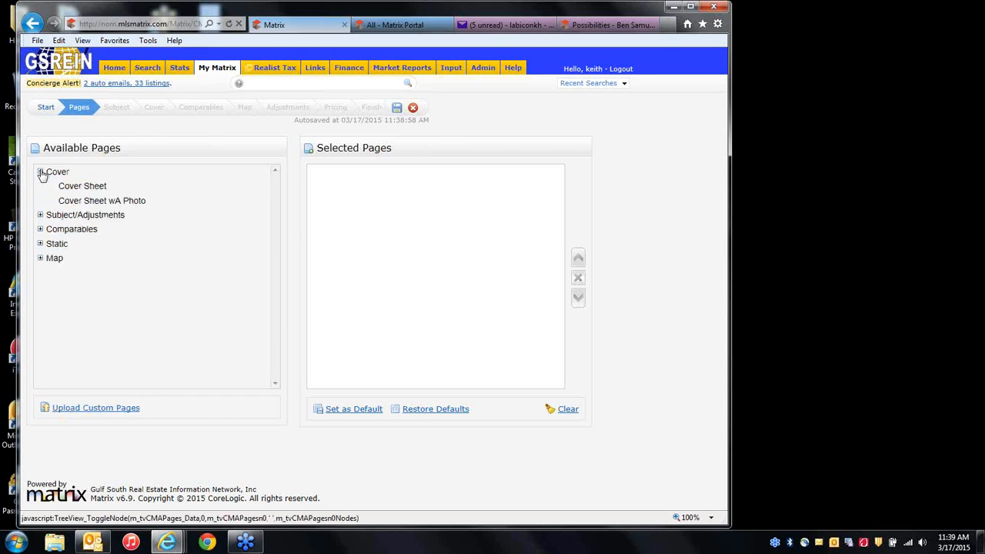
pyautogui.click(40, 215)
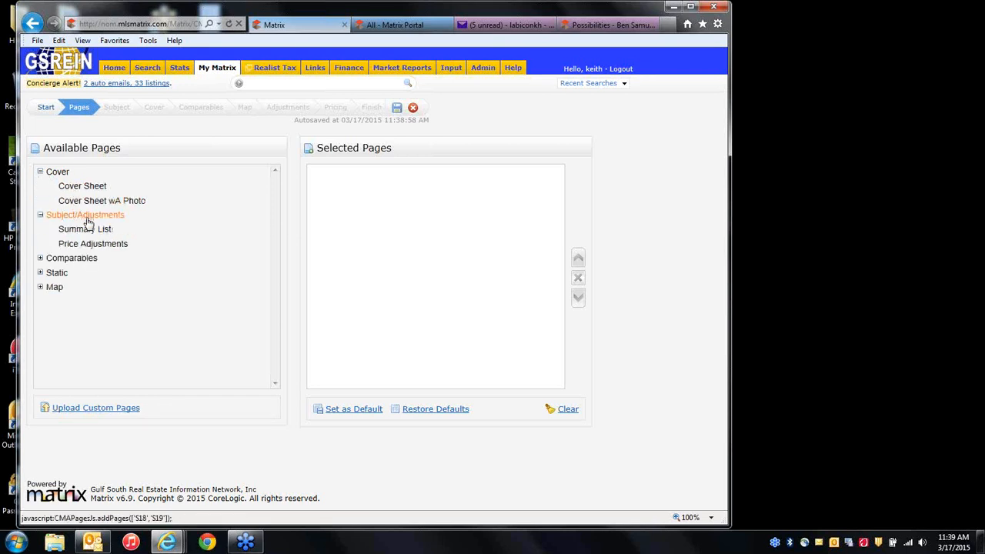
pyautogui.click(41, 258)
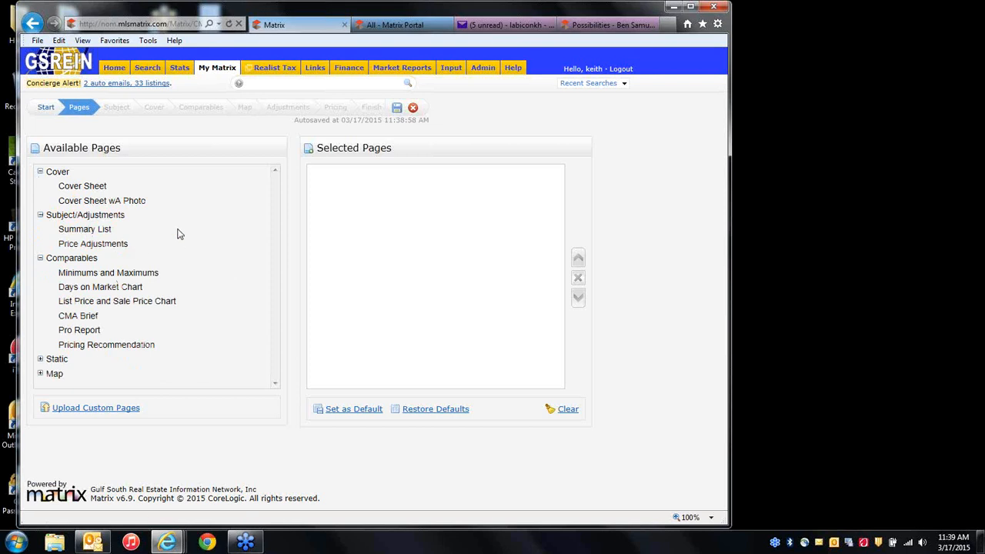
pyautogui.click(89, 190)
pyautogui.click(92, 204)
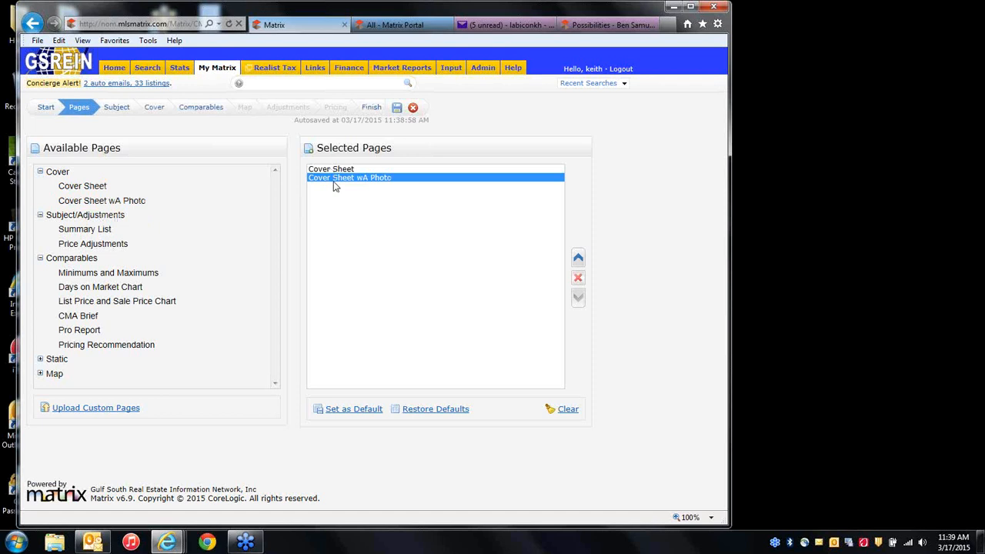
pyautogui.click(86, 230)
pyautogui.click(95, 244)
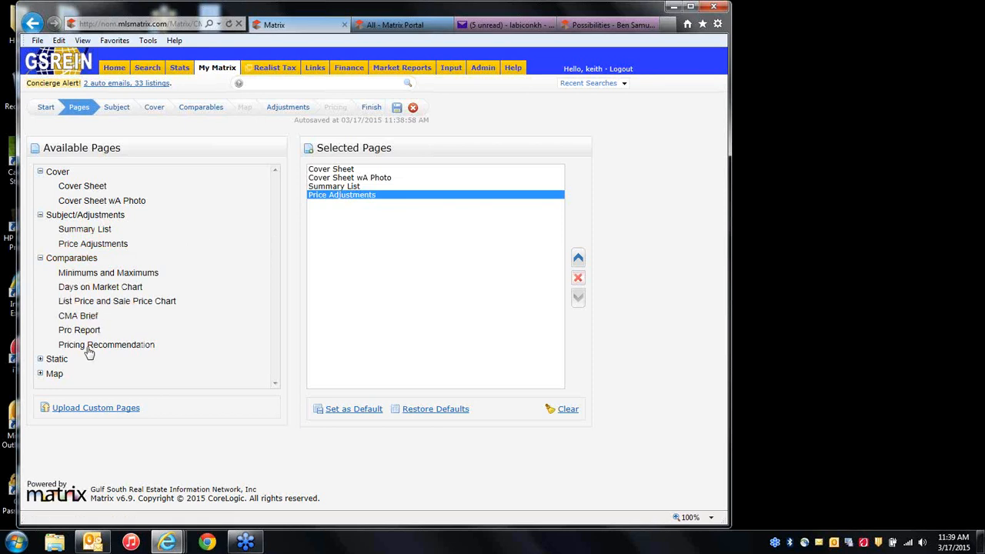
pyautogui.click(72, 258)
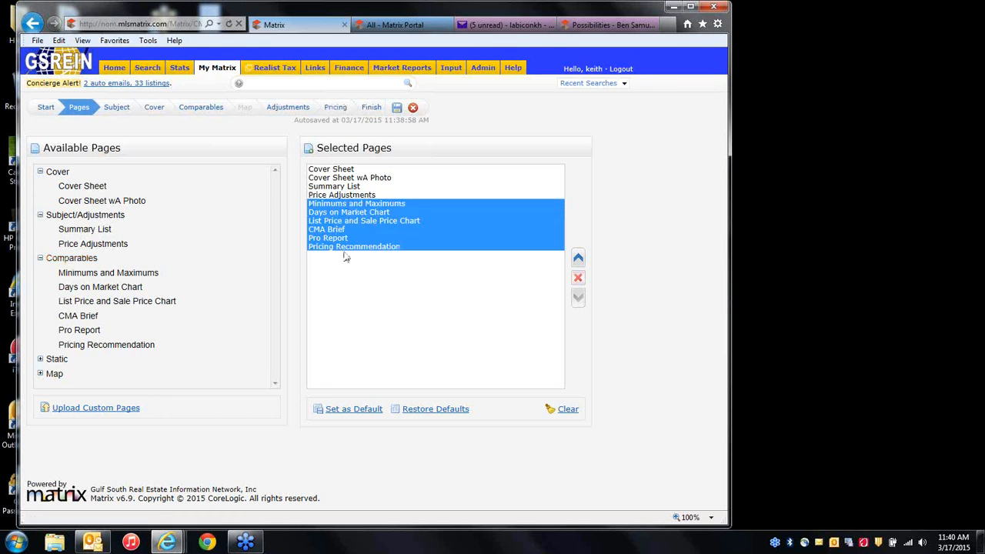
# Add all the Static pages and the CMA Map page to the report.
pyautogui.click(41, 365)
pyautogui.scroll(-5, 170, 357)
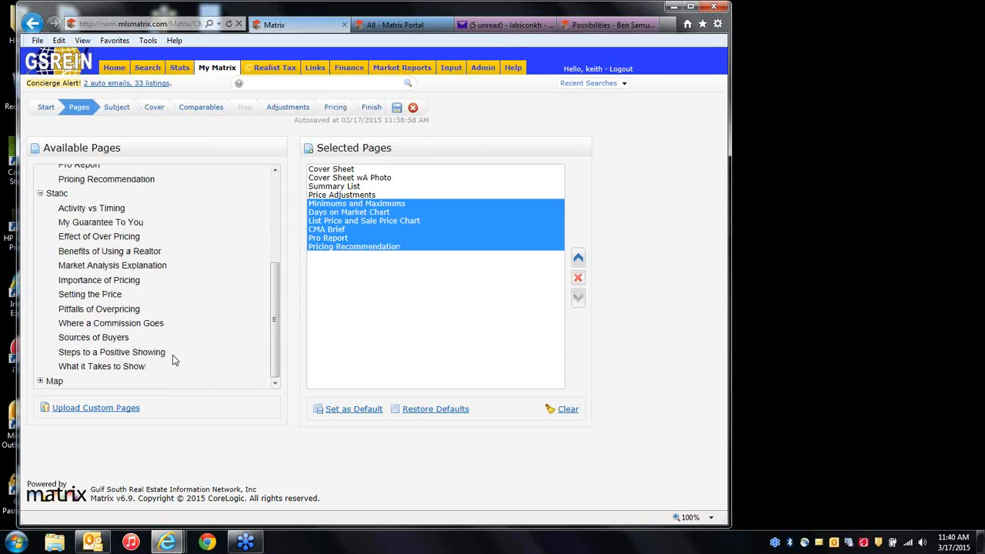
pyautogui.click(41, 380)
pyautogui.scroll(-1, 173, 363)
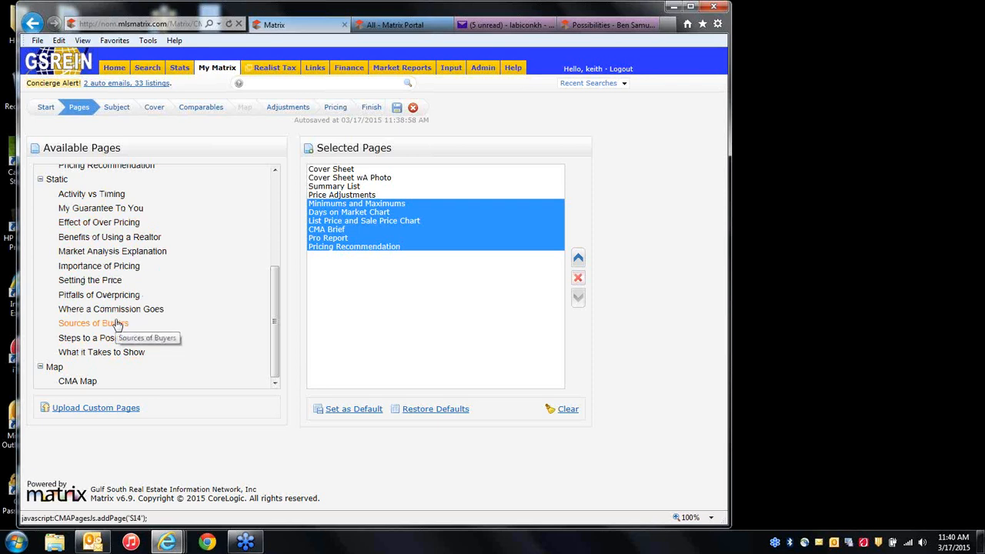
pyautogui.click(57, 180)
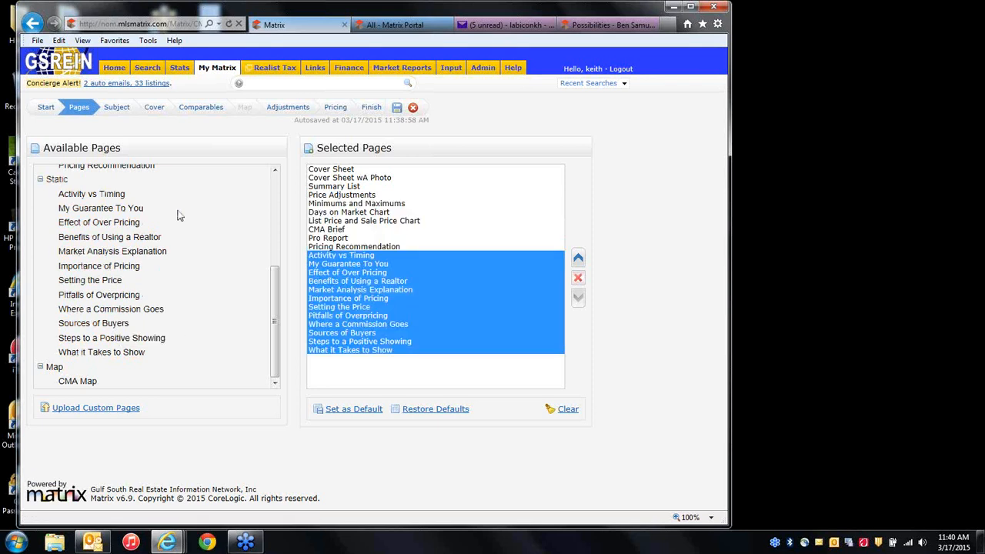
pyautogui.click(53, 367)
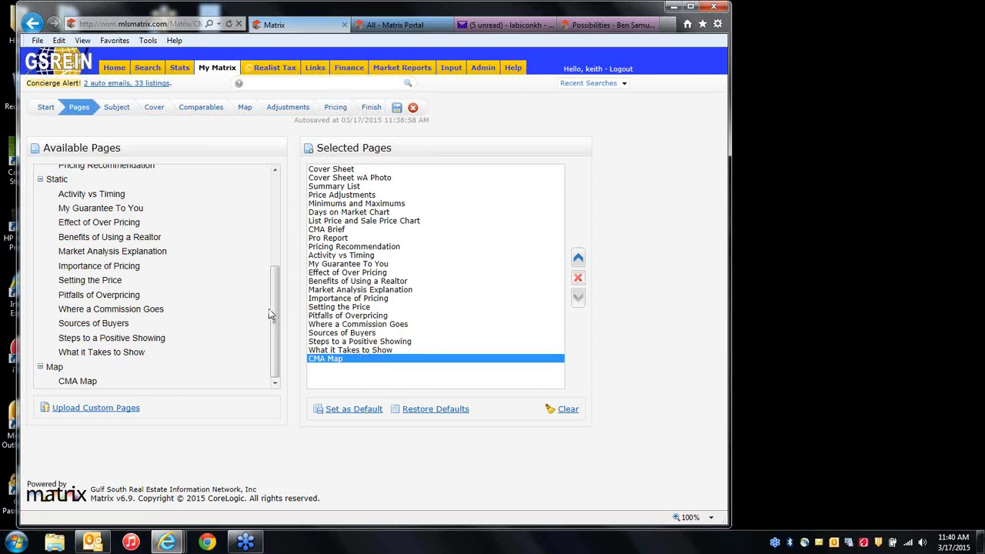
# Move the Pro Report page up and then back down in the selected page order.
pyautogui.moveTo(273, 315); pyautogui.dragTo(272, 222)
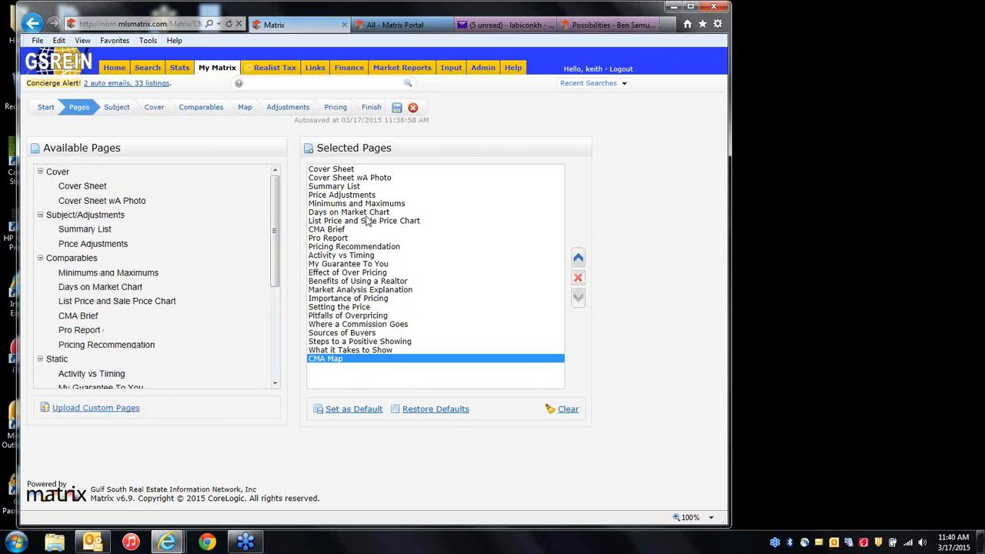
pyautogui.click(348, 247)
pyautogui.click(348, 238)
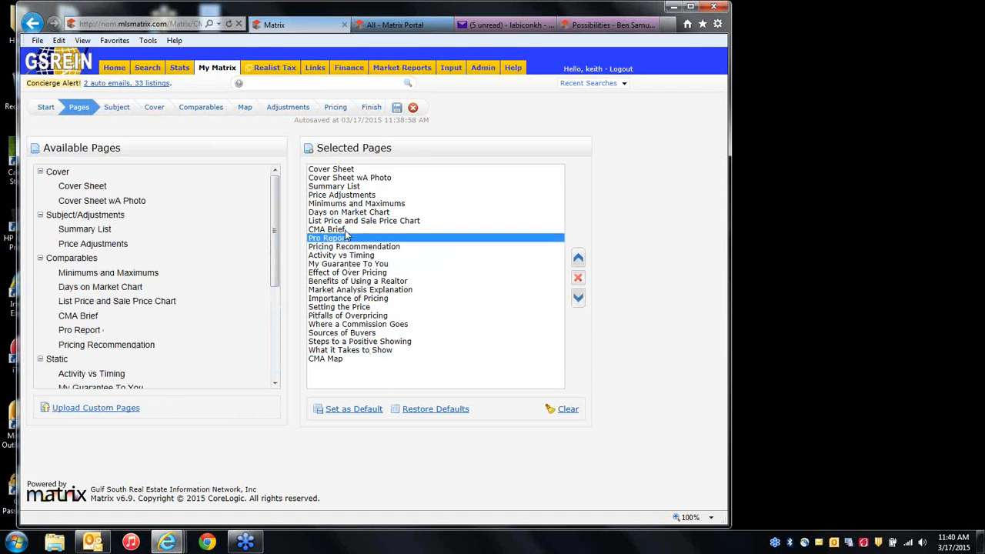
pyautogui.click(578, 261)
pyautogui.click(578, 260)
pyautogui.click(578, 260)
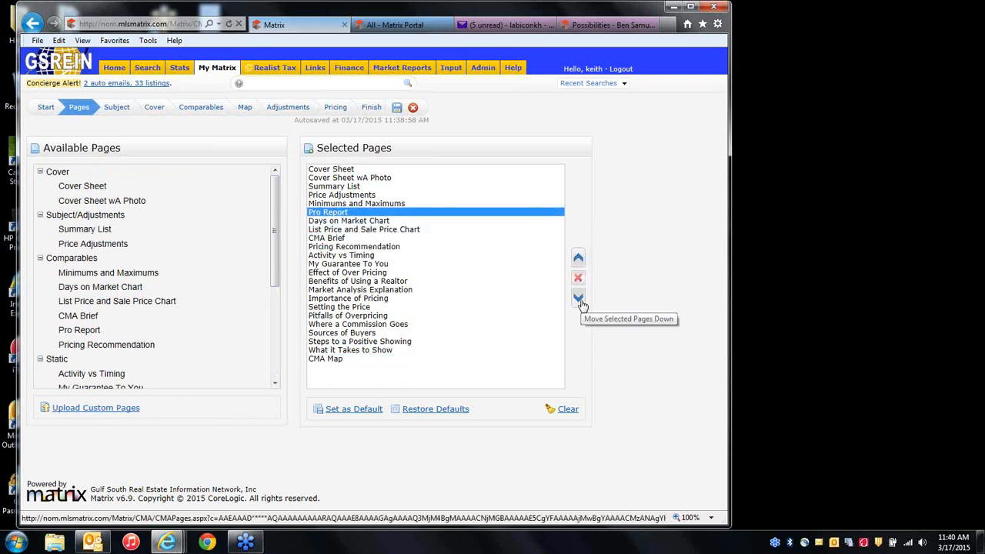
pyautogui.click(579, 299)
pyautogui.click(578, 298)
pyautogui.click(578, 299)
pyautogui.click(579, 299)
pyautogui.click(580, 300)
pyautogui.click(580, 299)
pyautogui.click(579, 300)
pyautogui.click(580, 300)
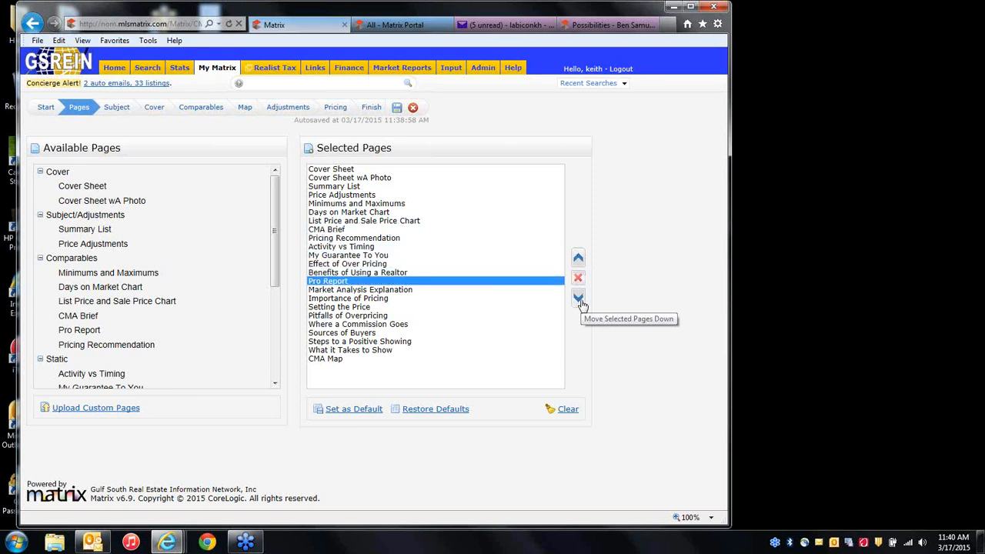
# Delete the Pitfalls of Overpricing and Benefits of Using a Realtor pages, leaving 21 selected.
pyautogui.click(366, 316)
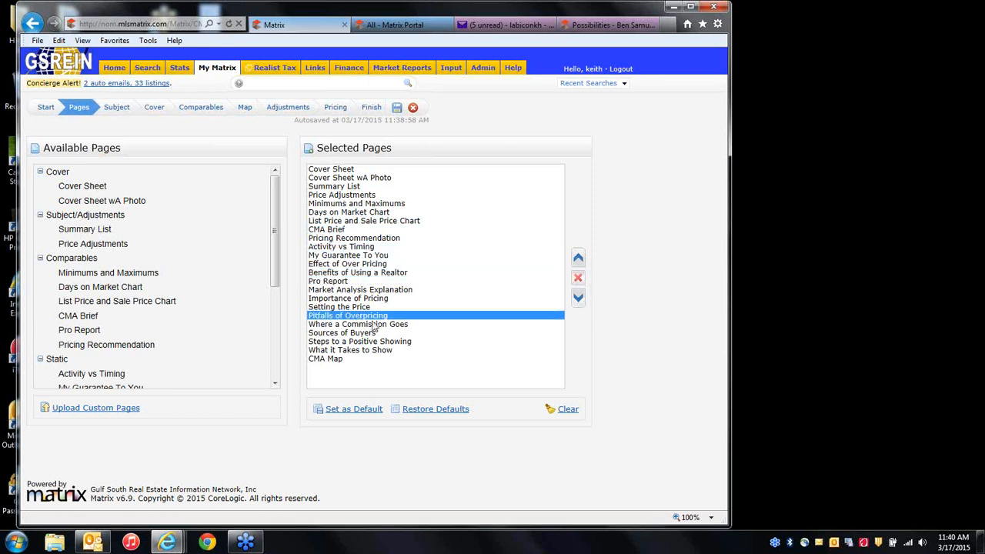
pyautogui.click(580, 280)
pyautogui.click(373, 275)
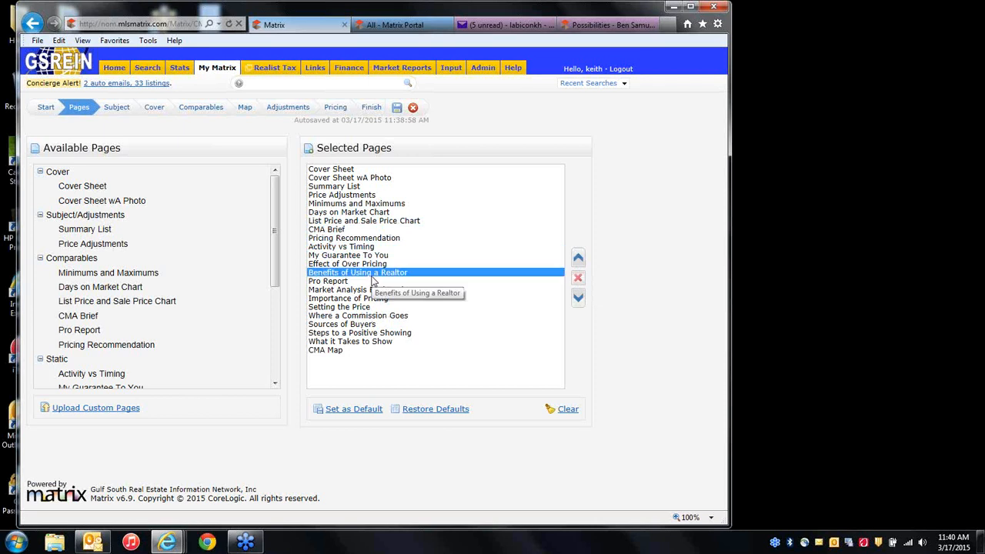
pyautogui.click(578, 278)
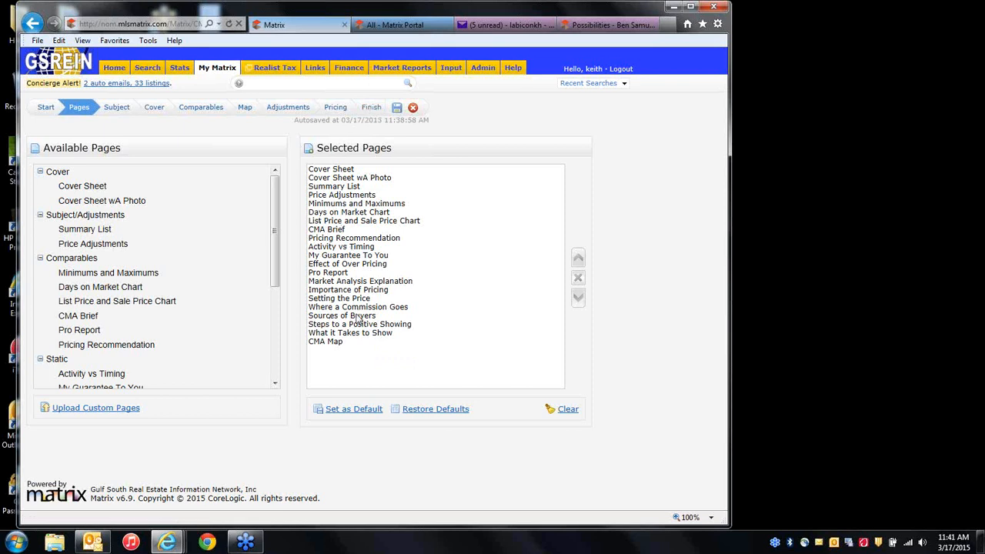
# Look over the manual subject-entry form, then go back and pick the MLS Number option instead.
pyautogui.click(117, 108)
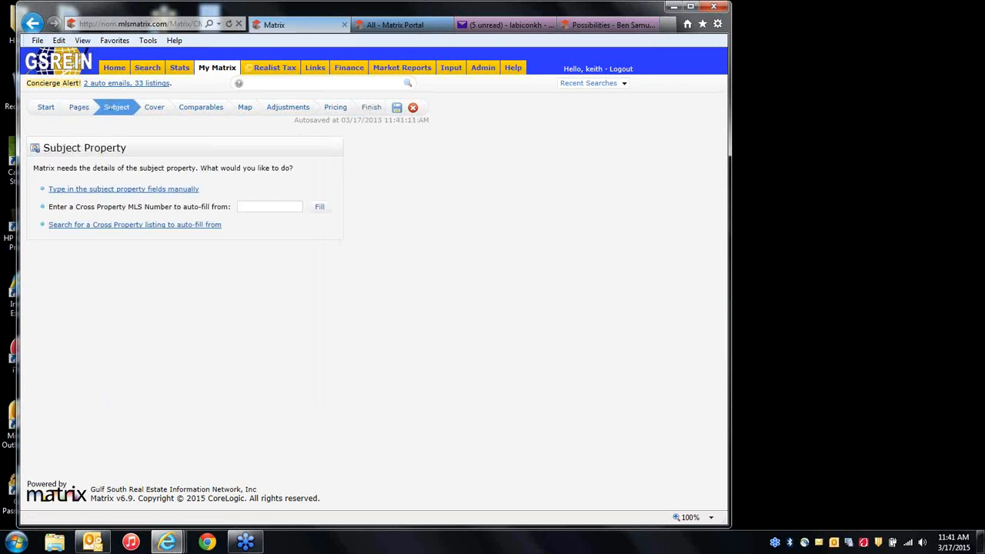
pyautogui.click(175, 195)
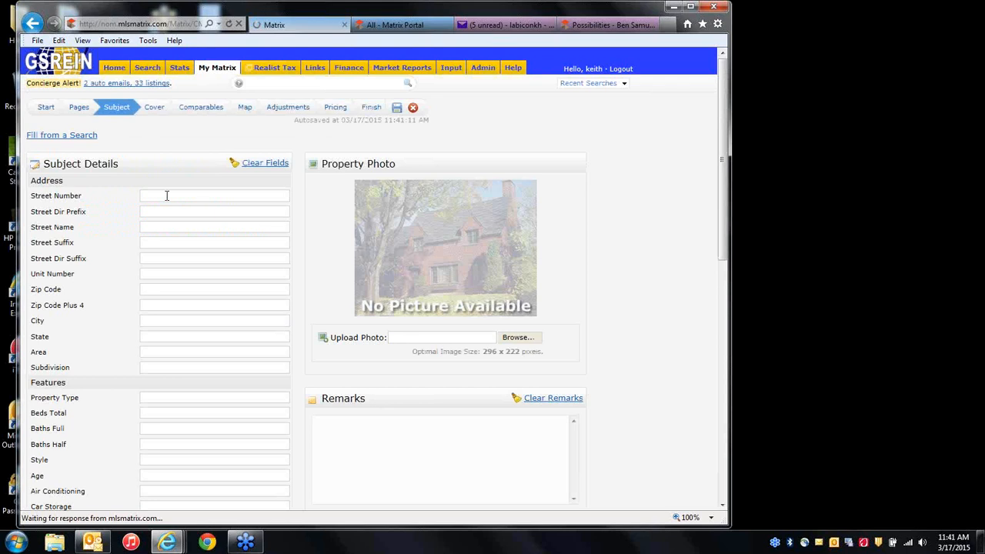
pyautogui.scroll(-5, 191, 302)
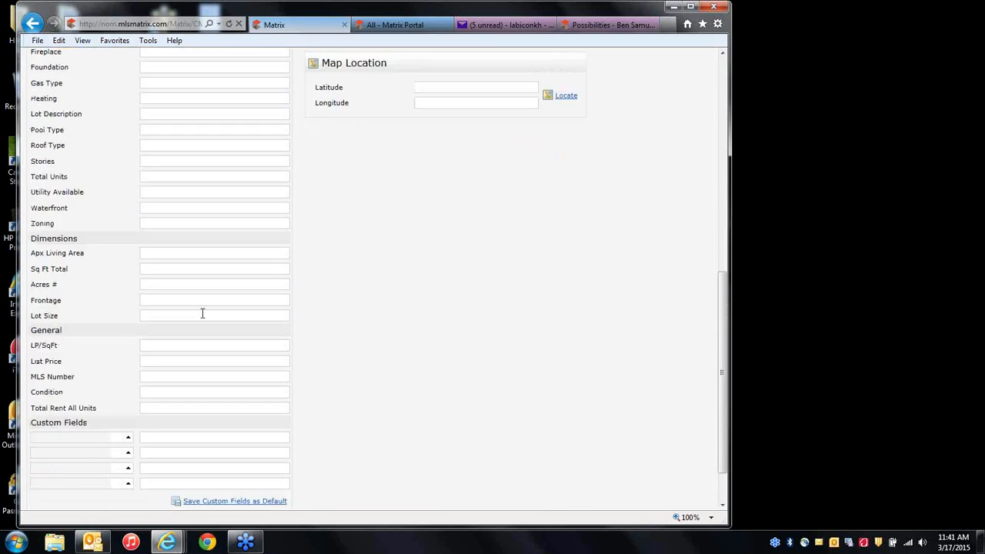
pyautogui.scroll(8, 203, 314)
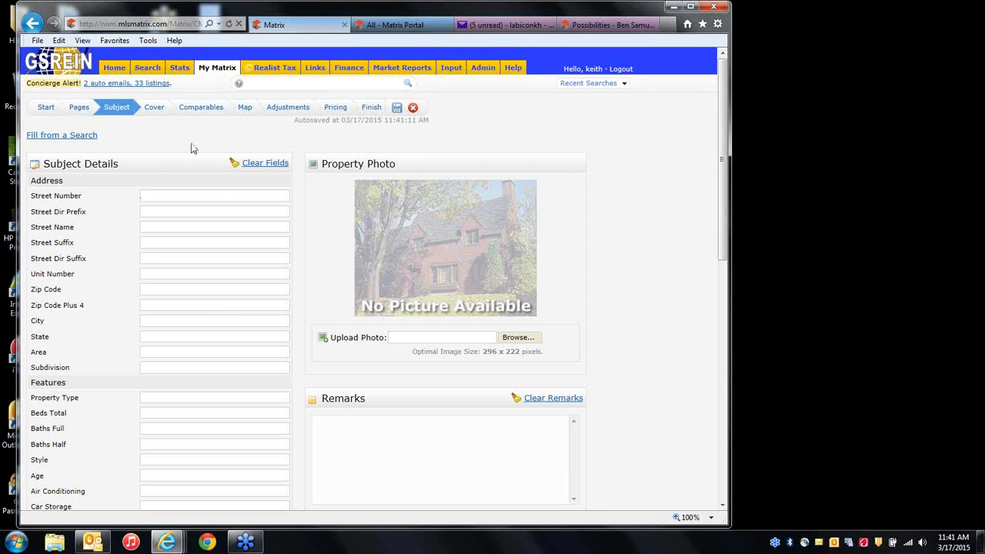
pyautogui.click(32, 24)
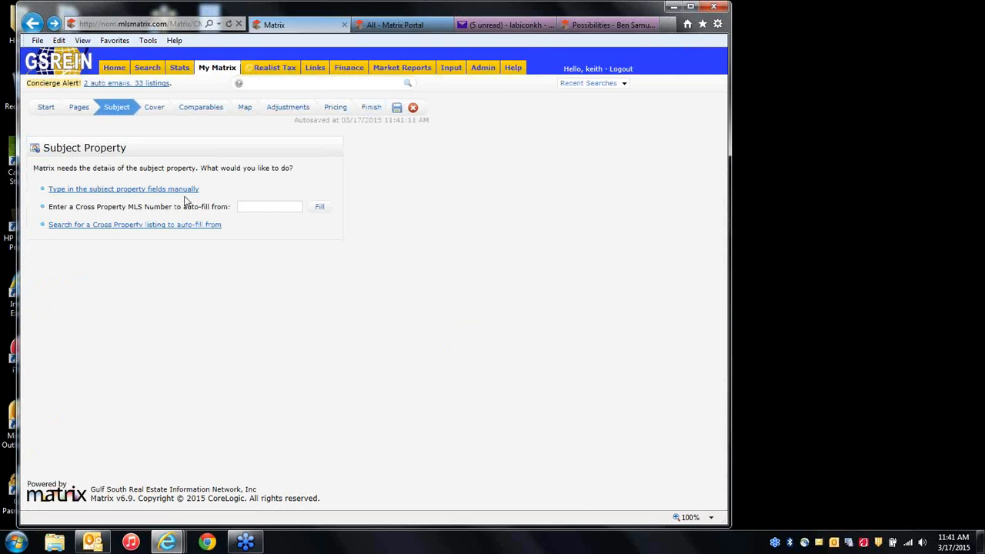
pyautogui.click(242, 205)
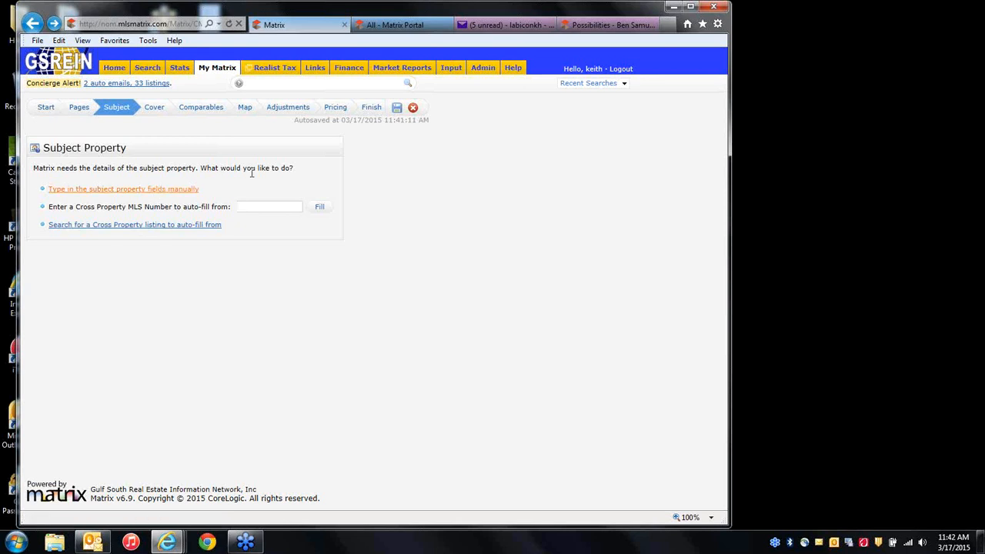
# Step past the Cover page to the Comparables list showing the six selected listings.
pyautogui.click(154, 110)
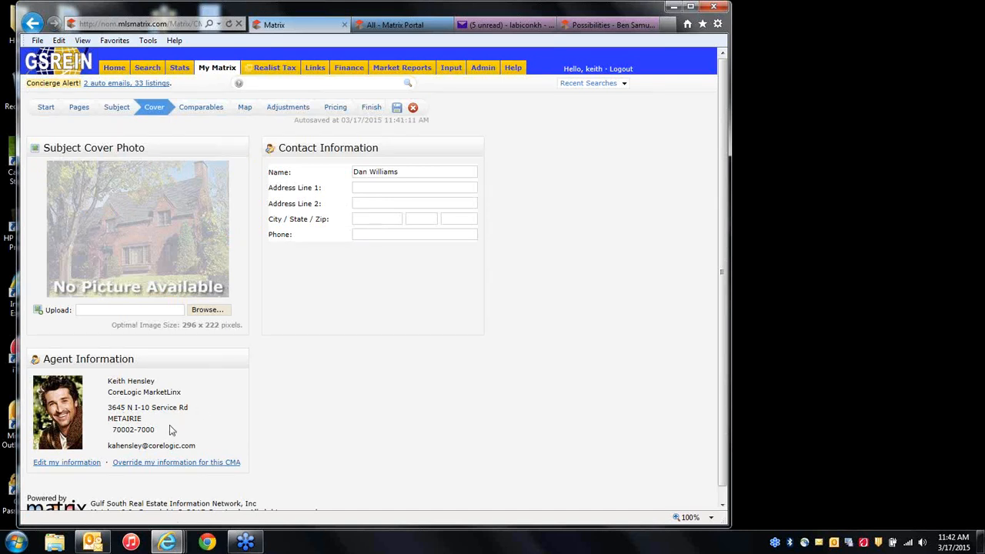
pyautogui.click(211, 109)
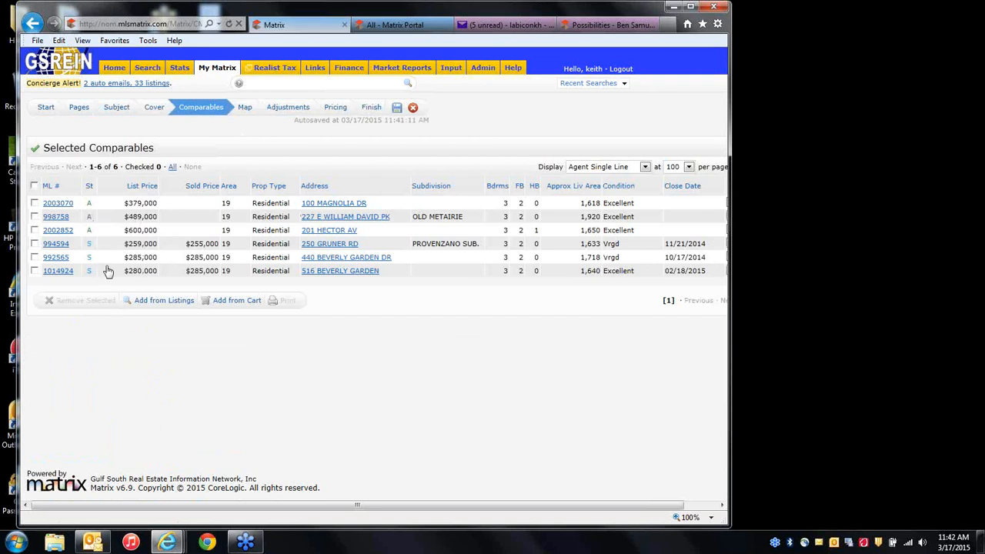
pyautogui.click(35, 271)
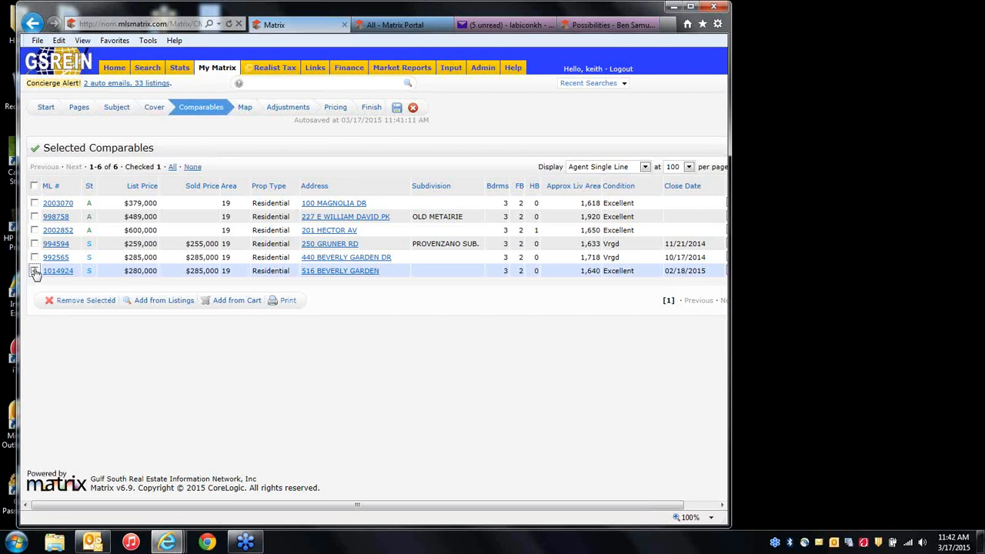
pyautogui.click(154, 301)
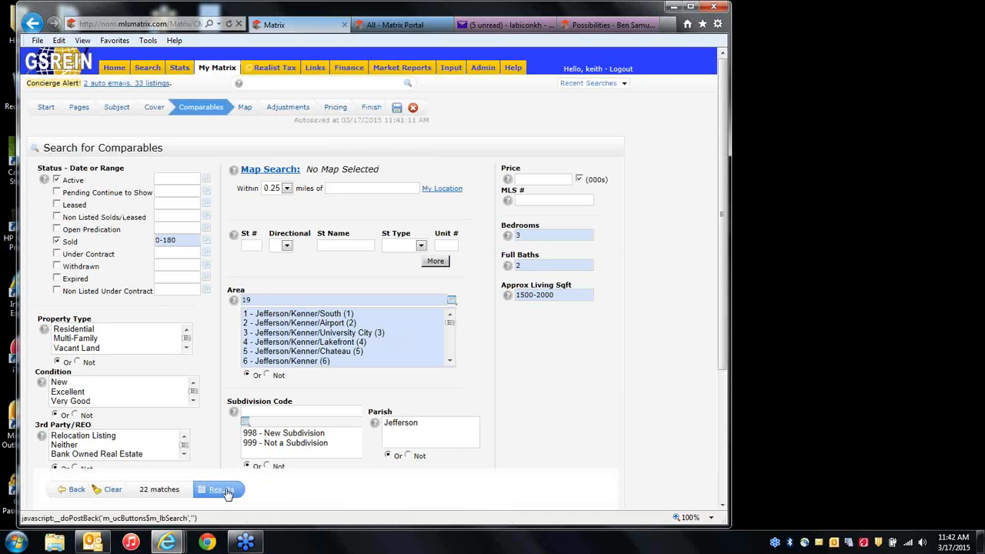
pyautogui.click(77, 490)
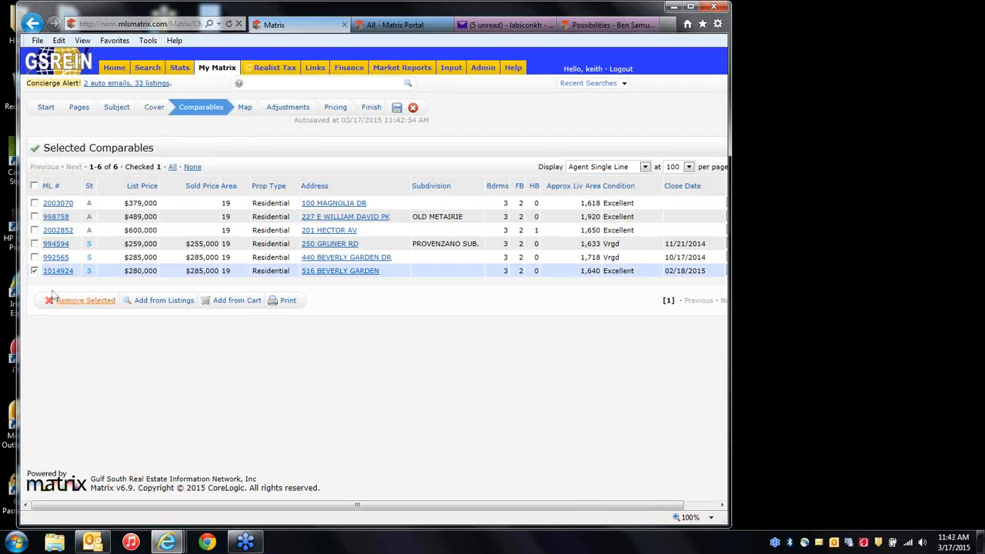
pyautogui.click(35, 270)
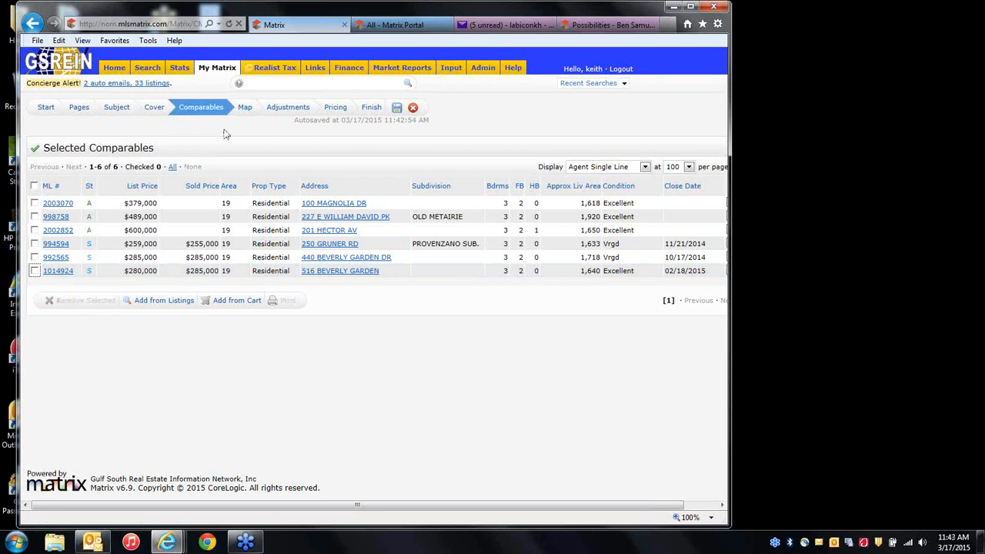
pyautogui.click(245, 107)
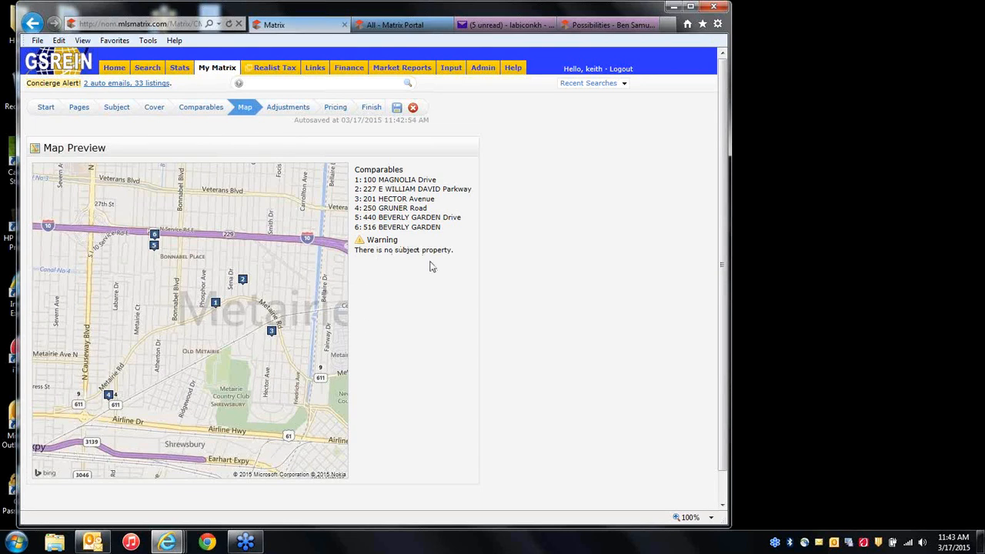
# Open the Adjustments grid and page across the feature columns to Stories.
pyautogui.click(285, 113)
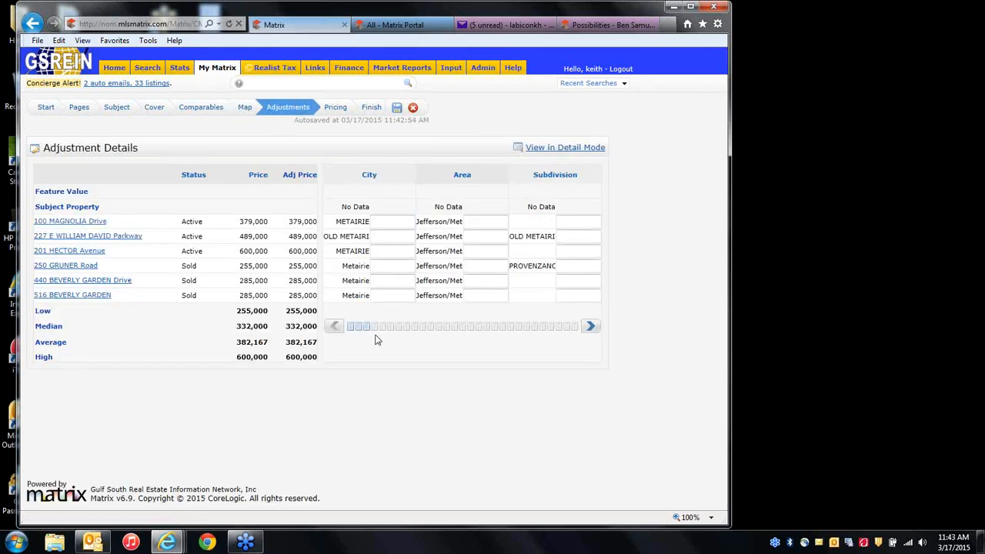
pyautogui.click(589, 328)
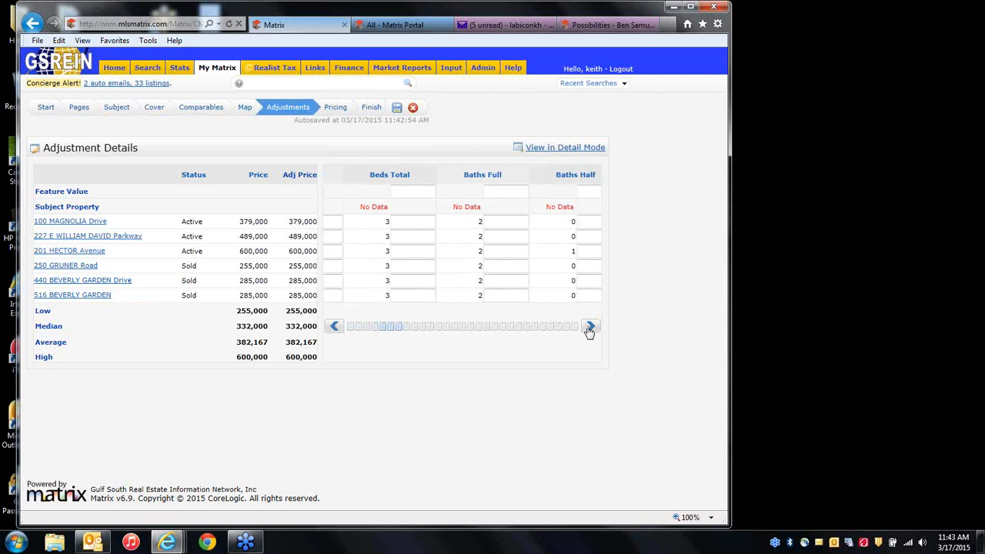
pyautogui.click(590, 328)
pyautogui.click(589, 328)
pyautogui.click(589, 328)
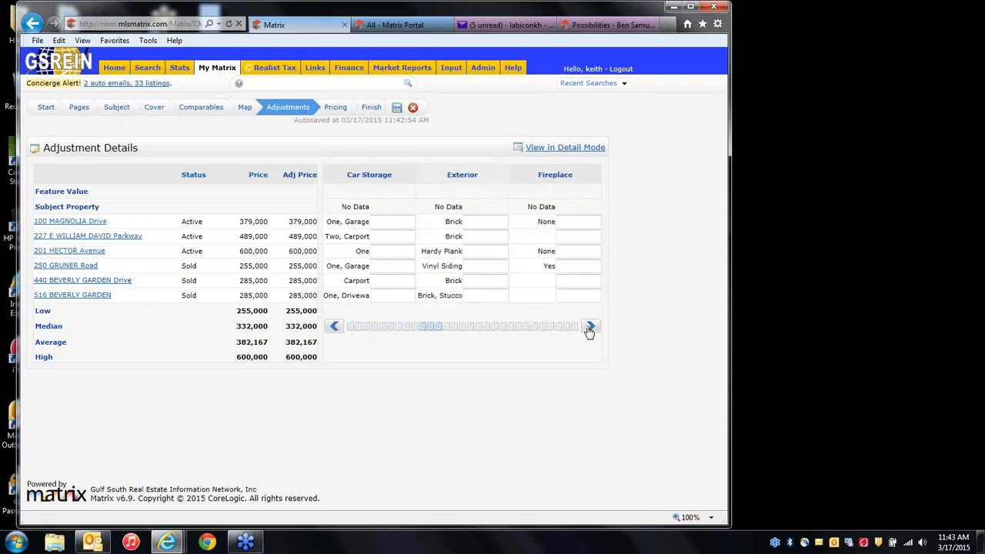
pyautogui.click(589, 328)
pyautogui.click(590, 328)
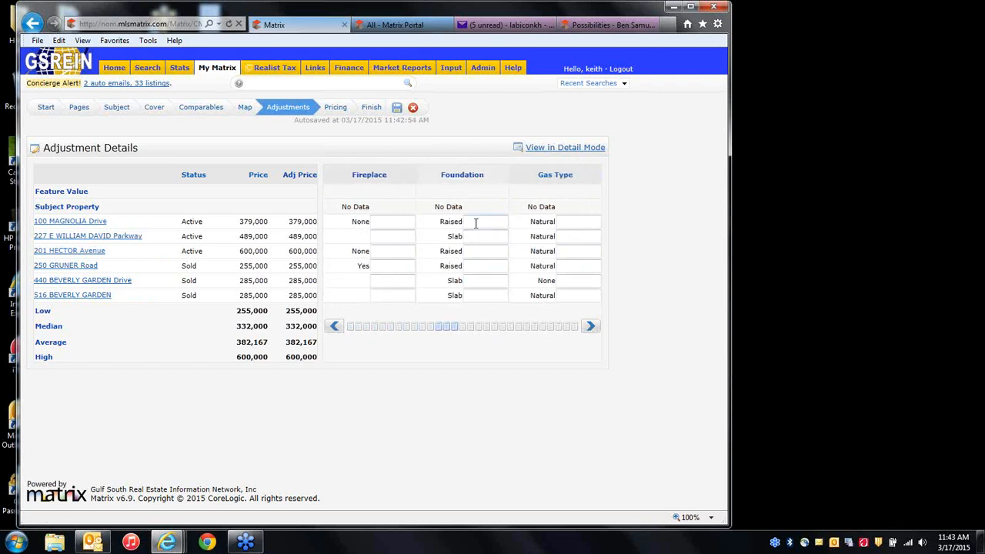
pyautogui.click(589, 326)
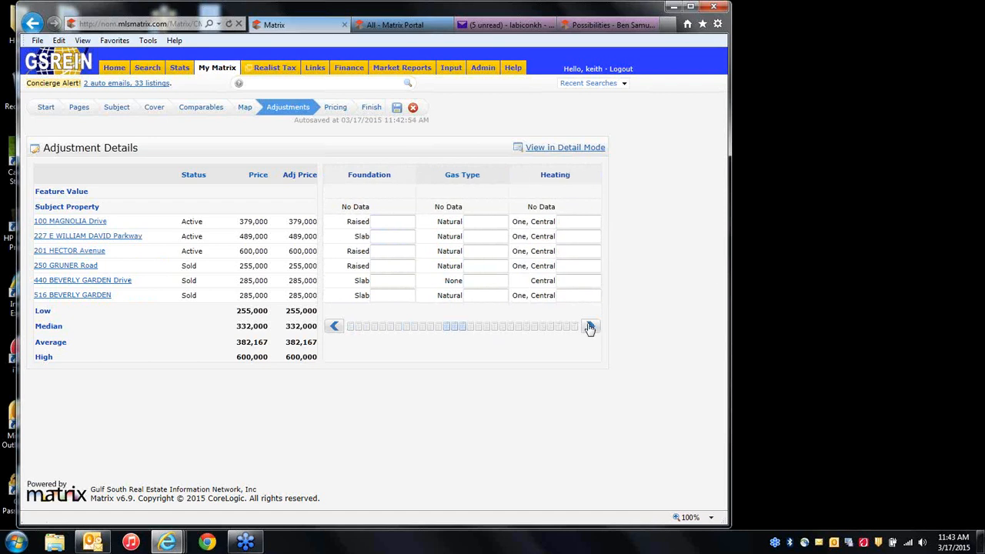
pyautogui.click(590, 327)
pyautogui.click(589, 328)
pyautogui.click(590, 328)
pyautogui.click(591, 328)
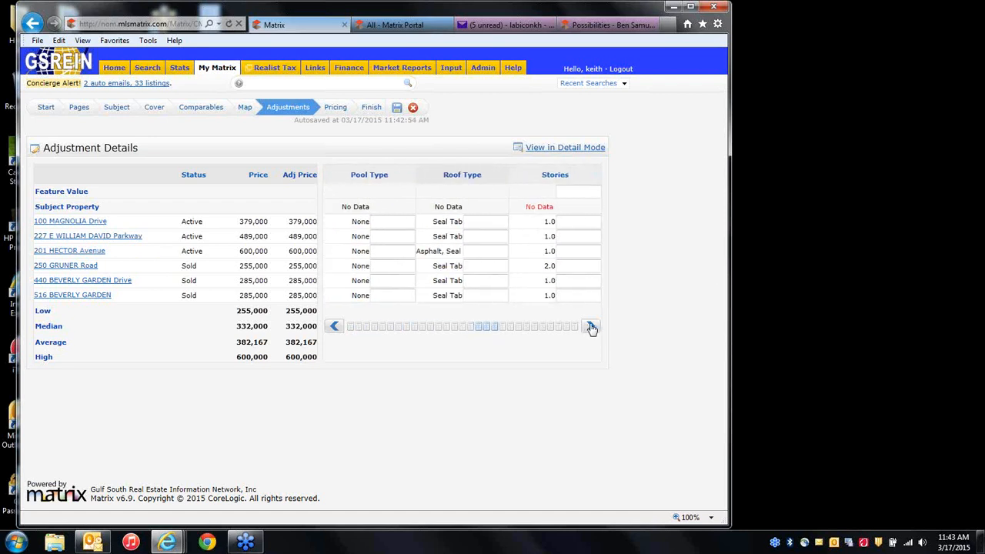
pyautogui.click(591, 328)
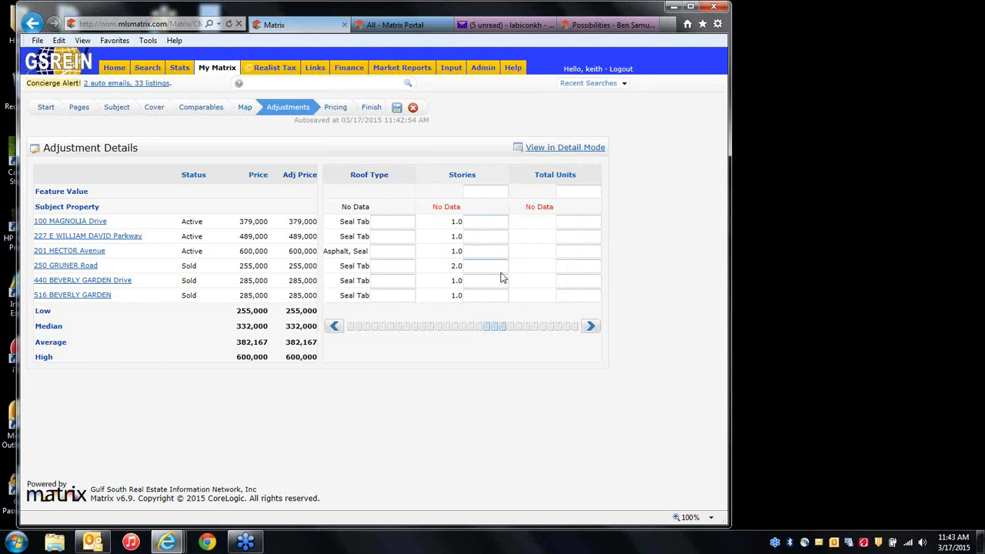
pyautogui.click(486, 236)
pyautogui.write('-1000')
pyautogui.click(497, 265)
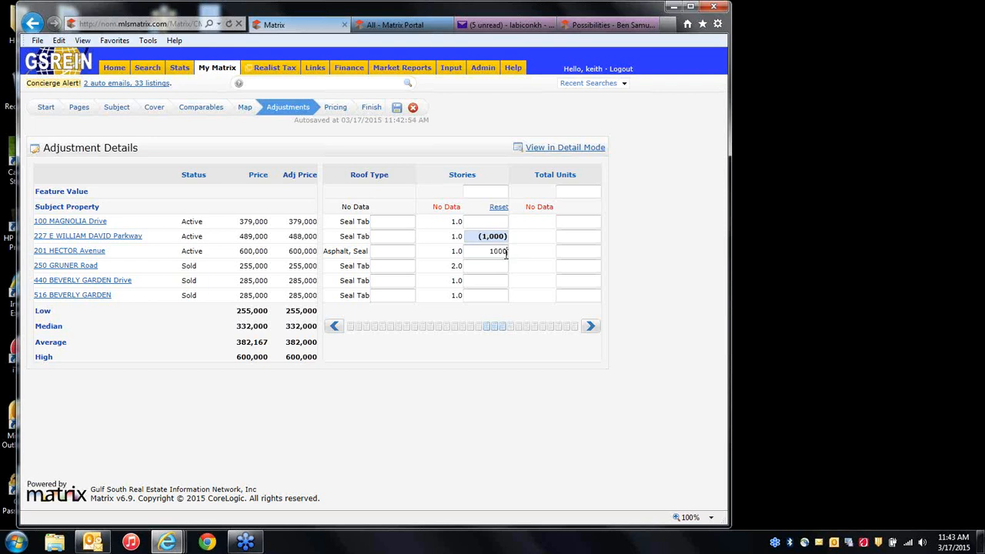
pyautogui.click(505, 254)
pyautogui.write('1000')
pyautogui.click(506, 266)
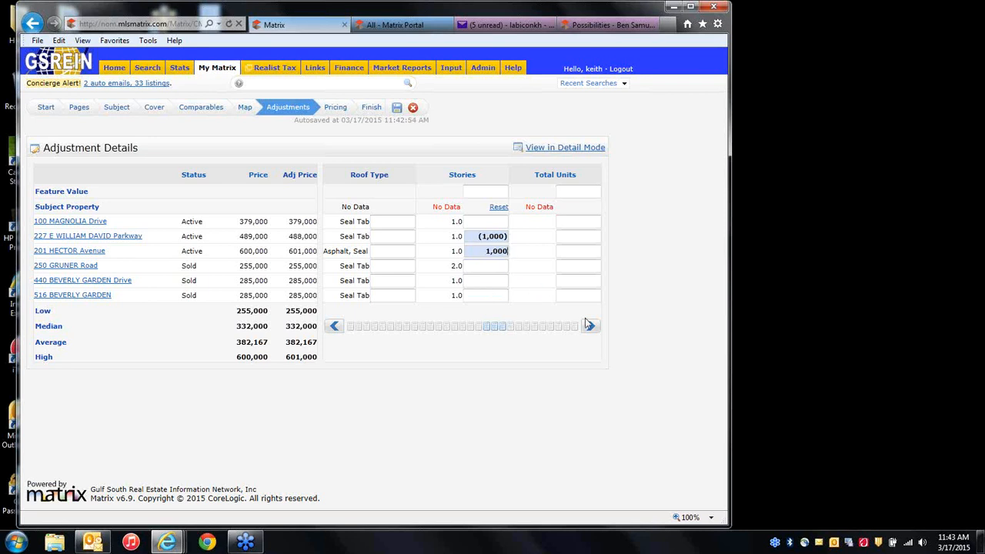
pyautogui.click(335, 108)
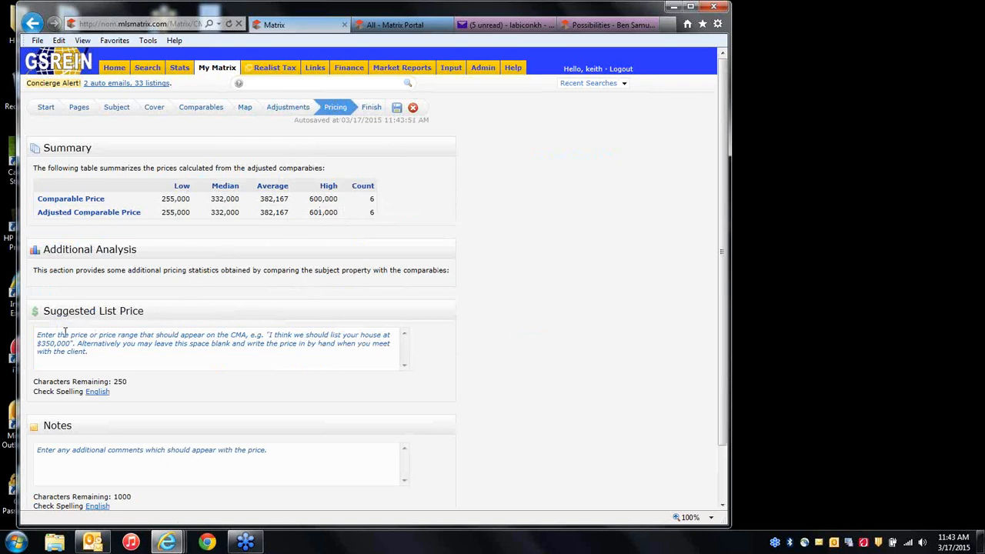
# Enter 599,999 as the suggested list price and continue to the Finish summary.
pyautogui.click(98, 360)
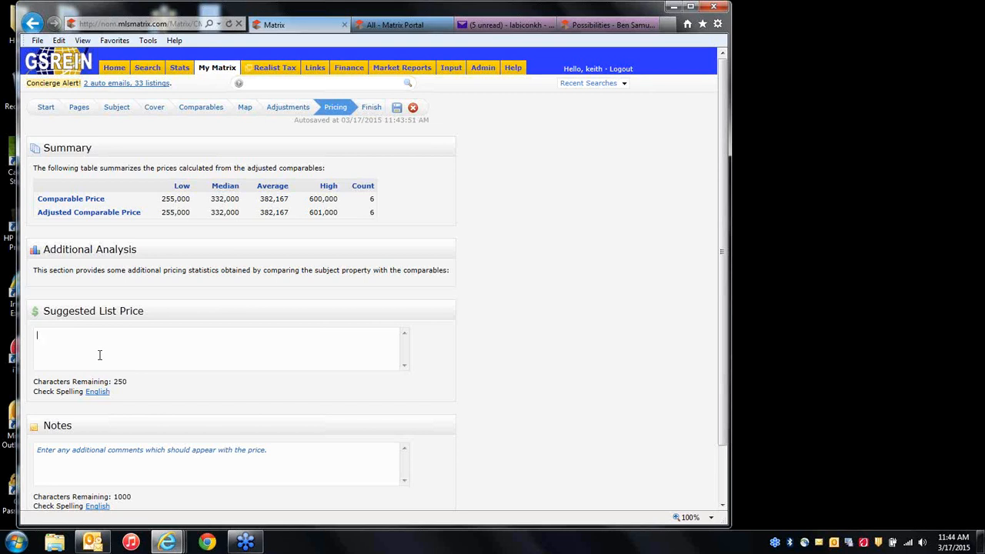
pyautogui.write('599,999')
pyautogui.click(369, 108)
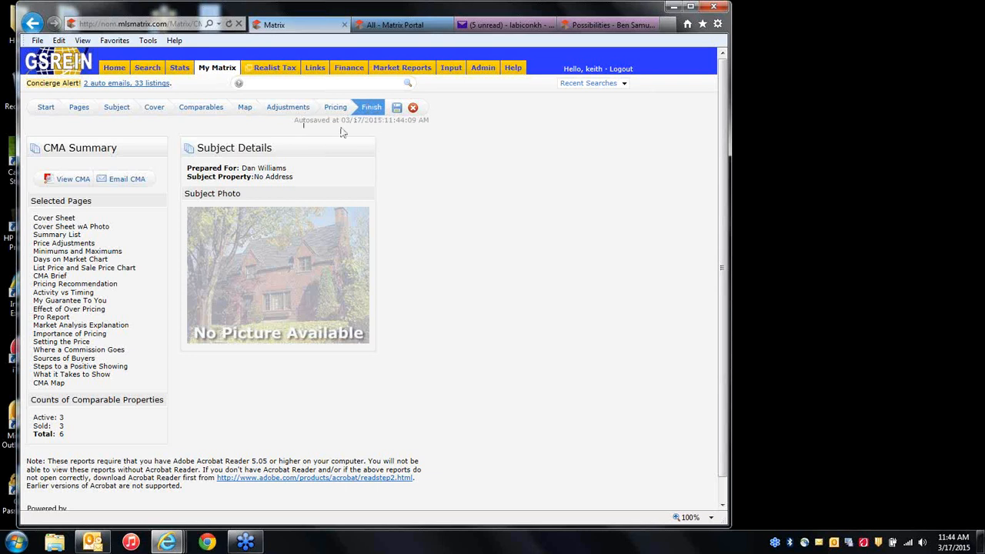
# Save the CMA and generate its report with View CMA in a new tab.
pyautogui.click(397, 108)
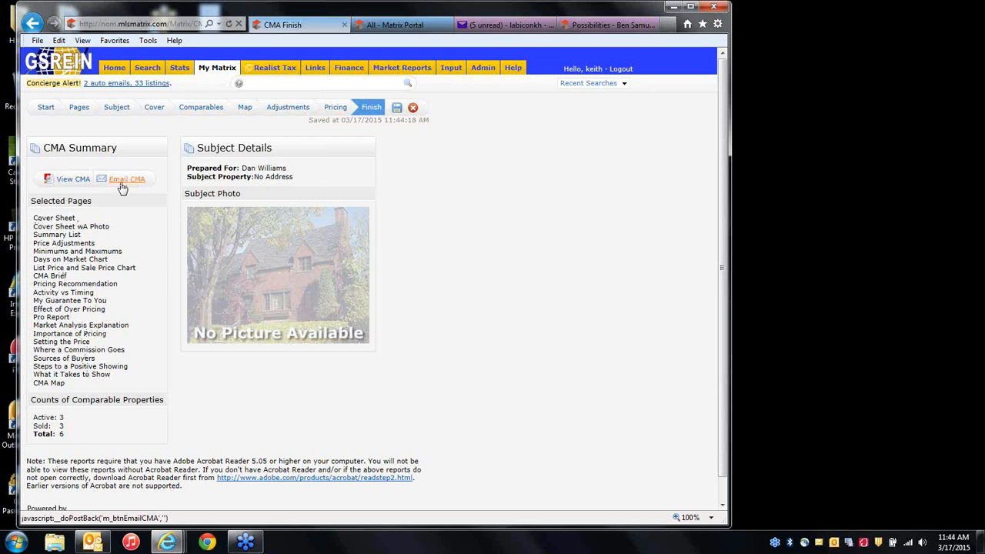
pyautogui.click(65, 181)
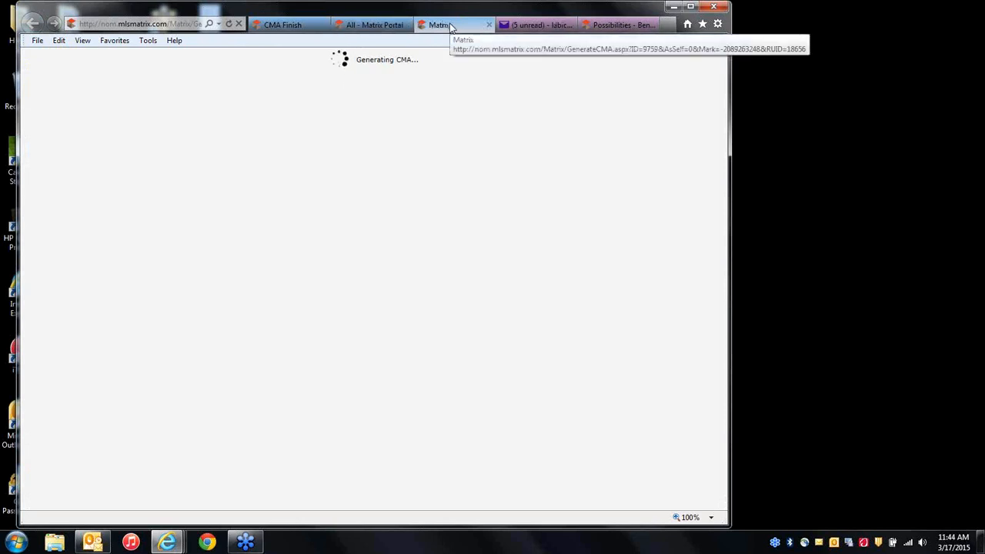
pyautogui.click(285, 25)
pyautogui.click(438, 25)
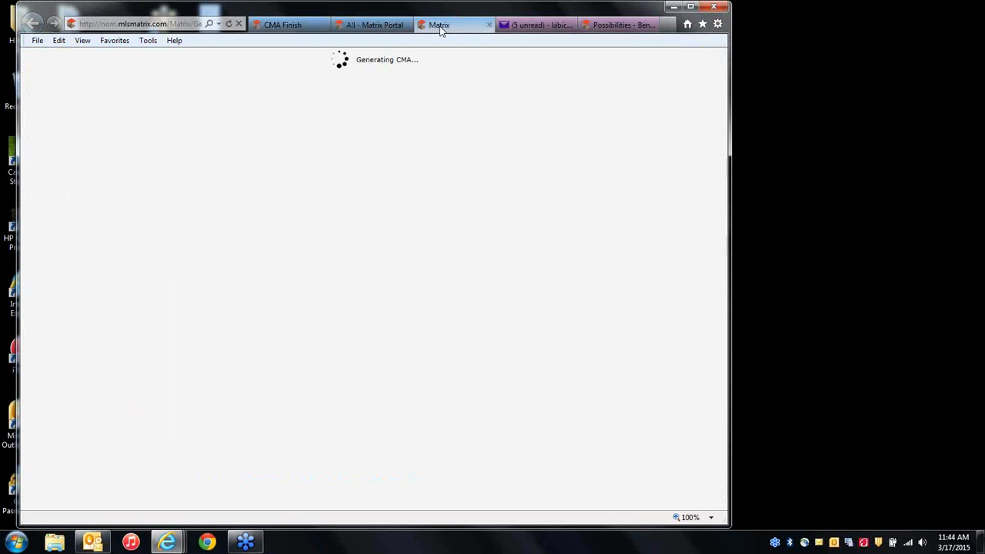
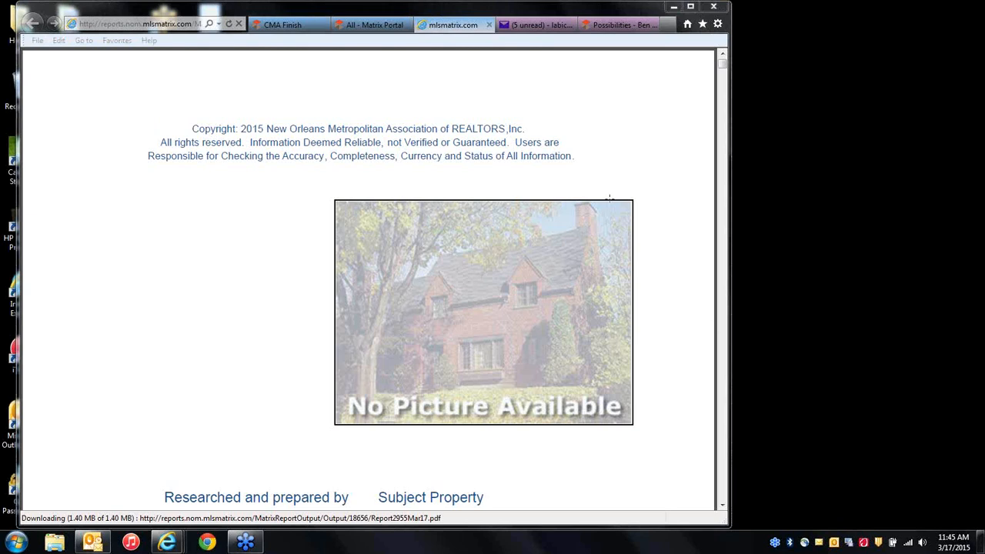
# Scroll through the opening pages of the generated 27-page CMA report.
pyautogui.click(284, 295)
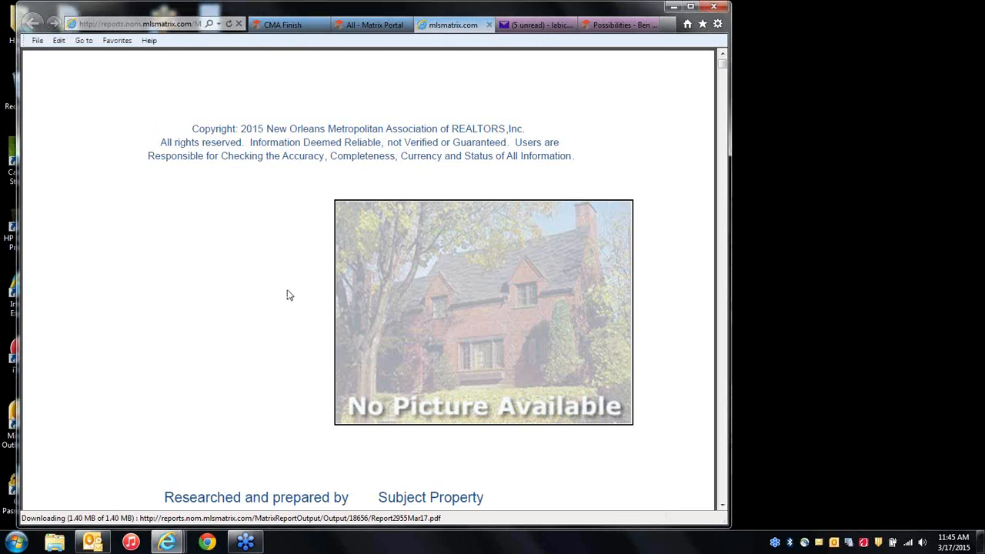
pyautogui.scroll(-5, 285, 293)
pyautogui.scroll(-10, 323, 282)
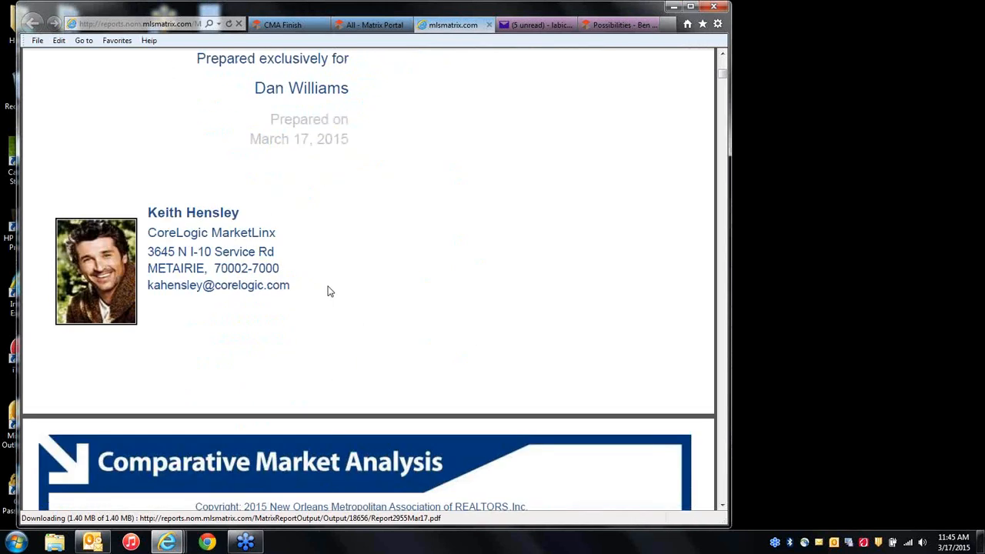
pyautogui.scroll(-10, 327, 285)
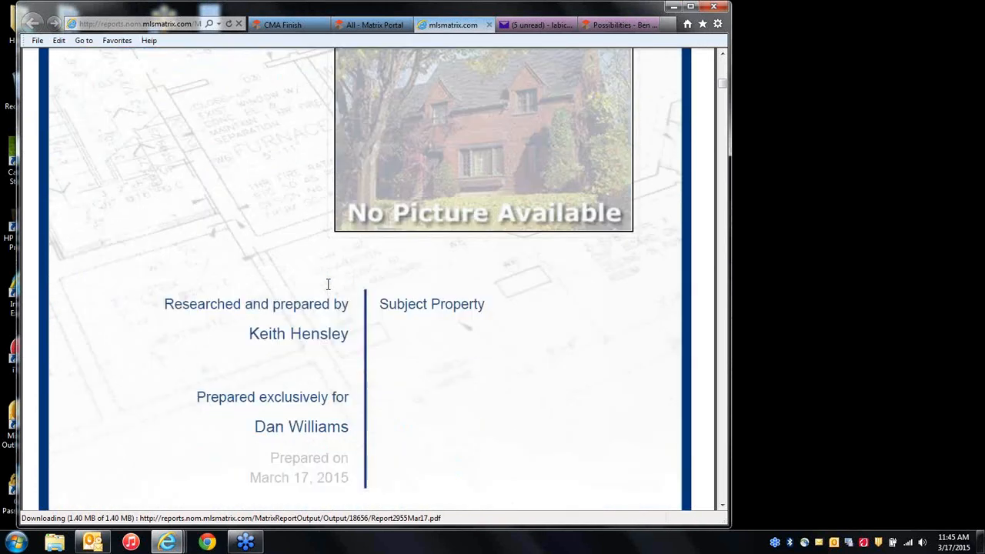
pyautogui.scroll(-3, 330, 291)
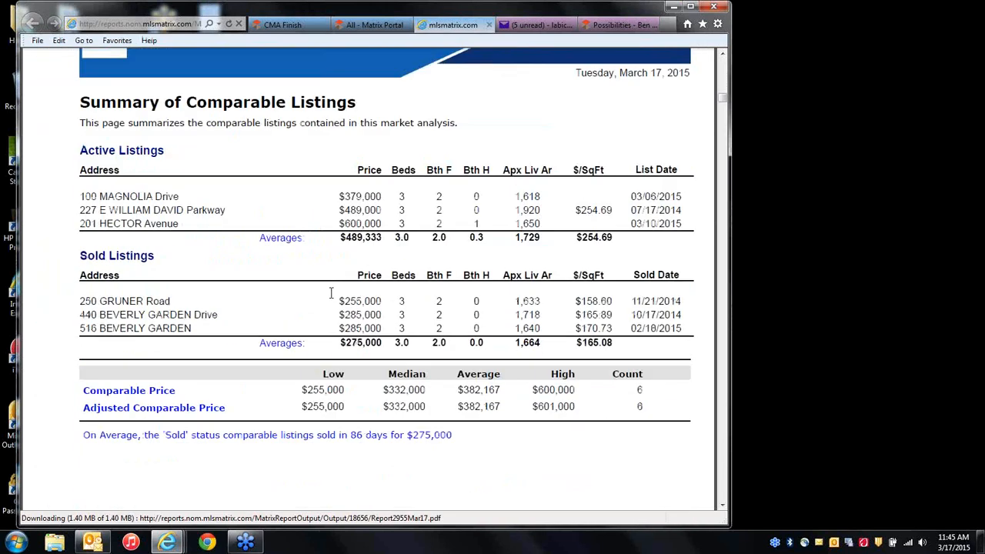
pyautogui.scroll(-9, 331, 293)
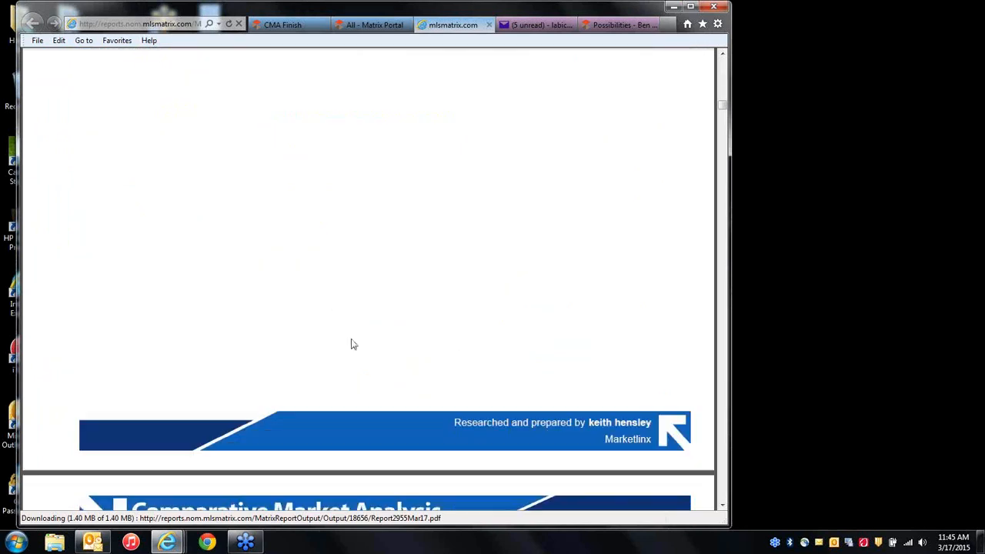
# Page ahead through the price adjustments, Beverly Garden comparables, Days On Market and Price Graph pages.
pyautogui.click(727, 507)
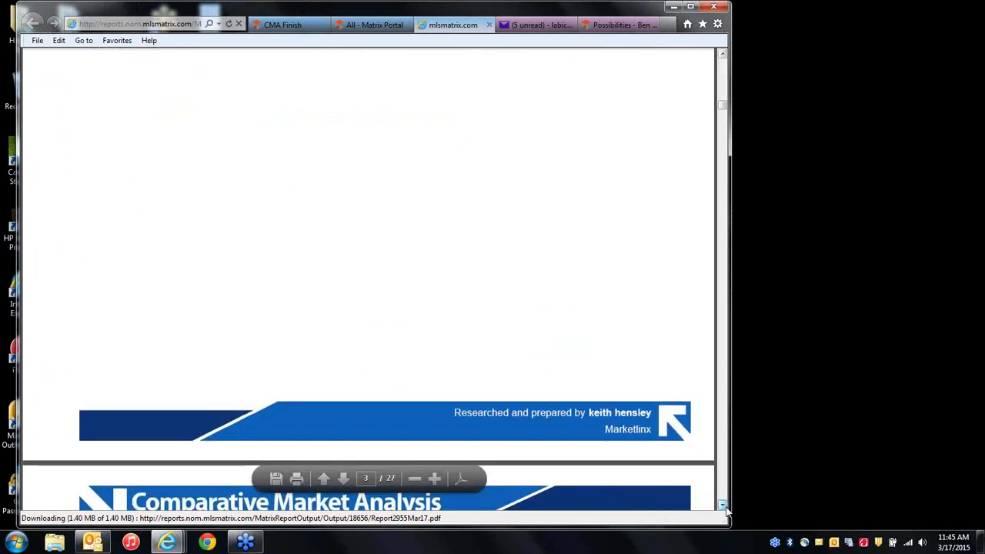
pyautogui.click(725, 507)
pyautogui.click(726, 508)
pyautogui.click(725, 508)
pyautogui.click(725, 508)
pyautogui.click(724, 493)
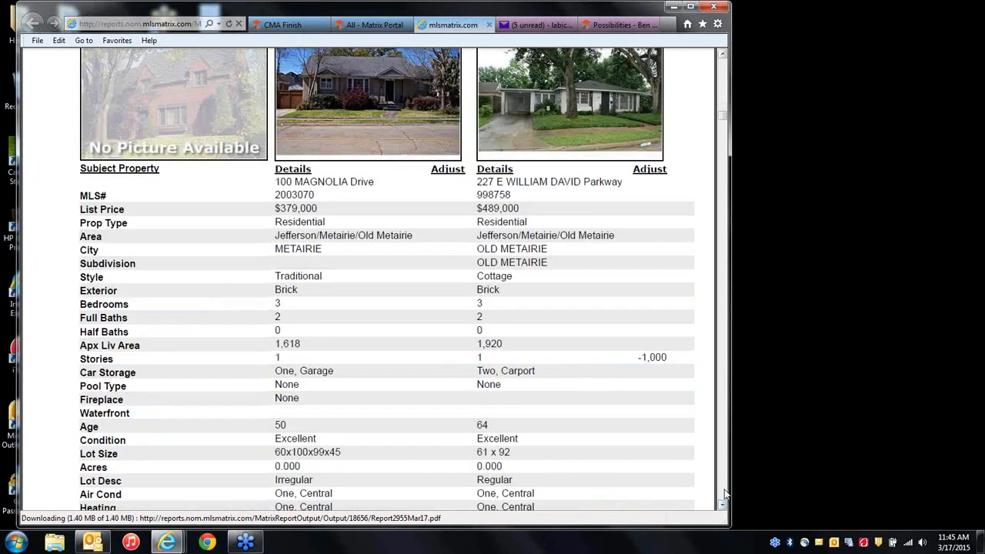
pyautogui.click(724, 493)
pyautogui.click(724, 494)
pyautogui.click(725, 493)
pyautogui.click(724, 493)
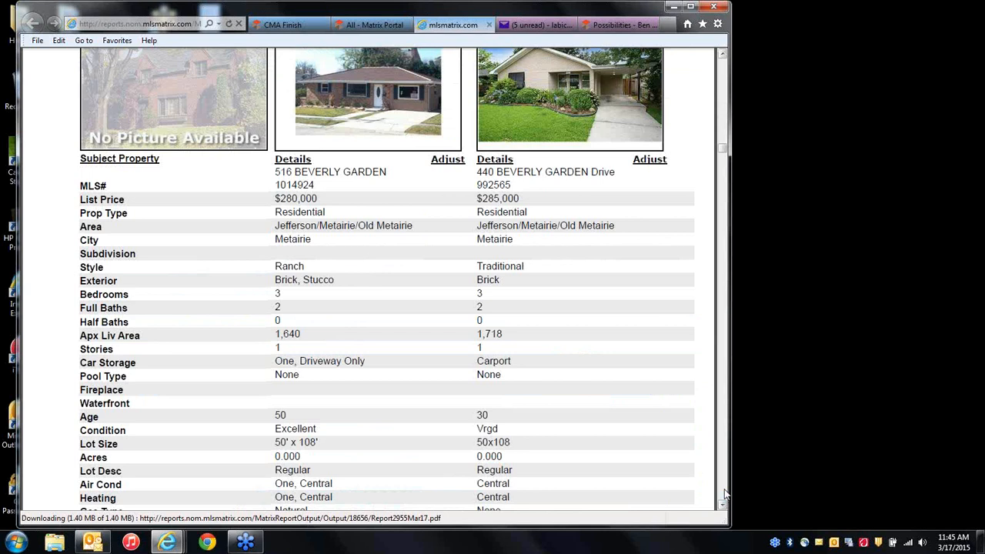
pyautogui.click(724, 493)
pyautogui.click(724, 493)
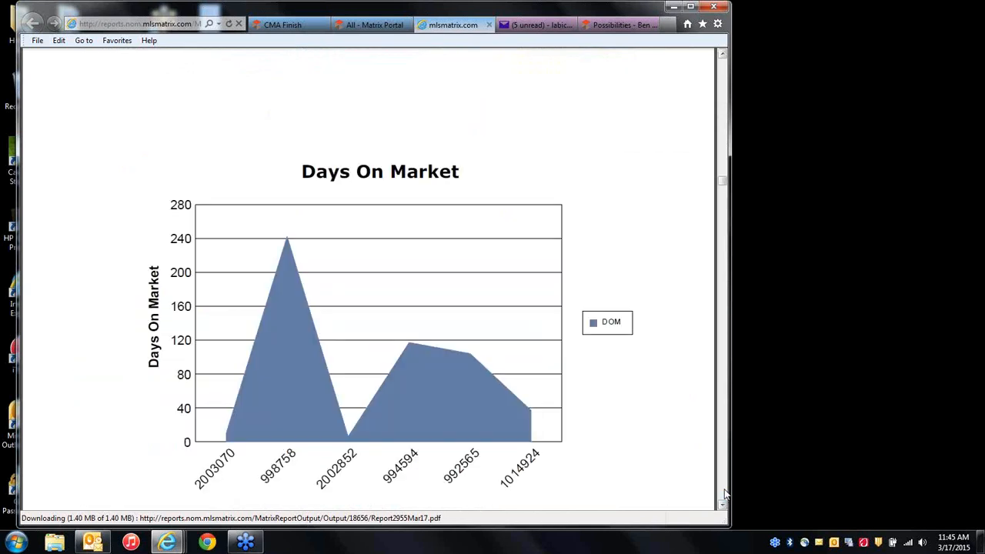
pyautogui.click(724, 493)
pyautogui.click(724, 493)
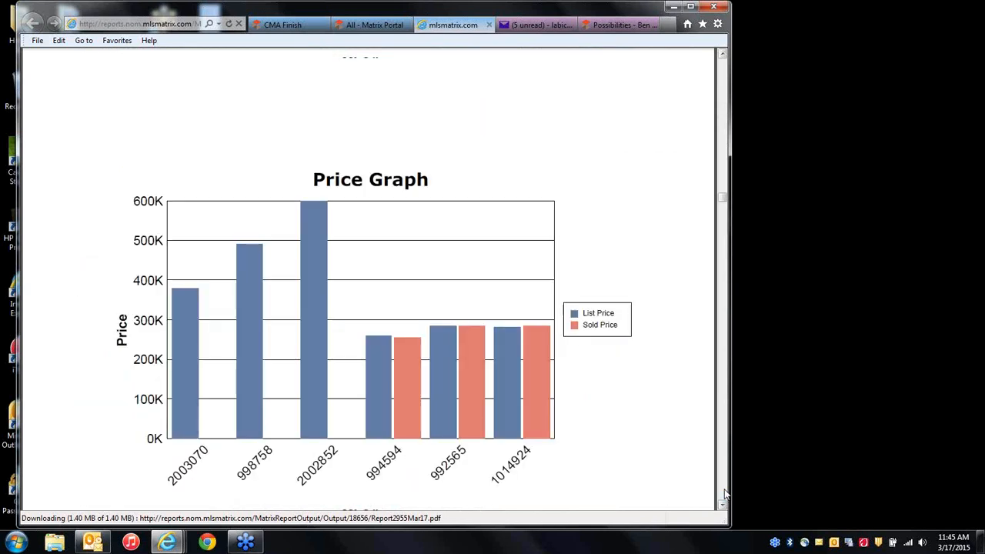
pyautogui.click(724, 493)
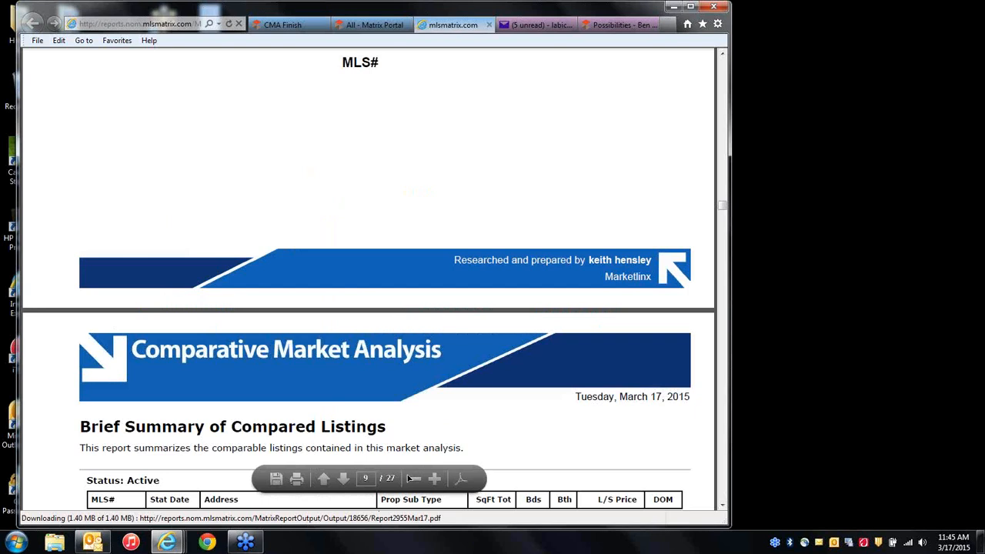
# Zoom the report out two steps and show the Pricing Recommendation page at 599,999.
pyautogui.click(414, 477)
pyautogui.click(414, 479)
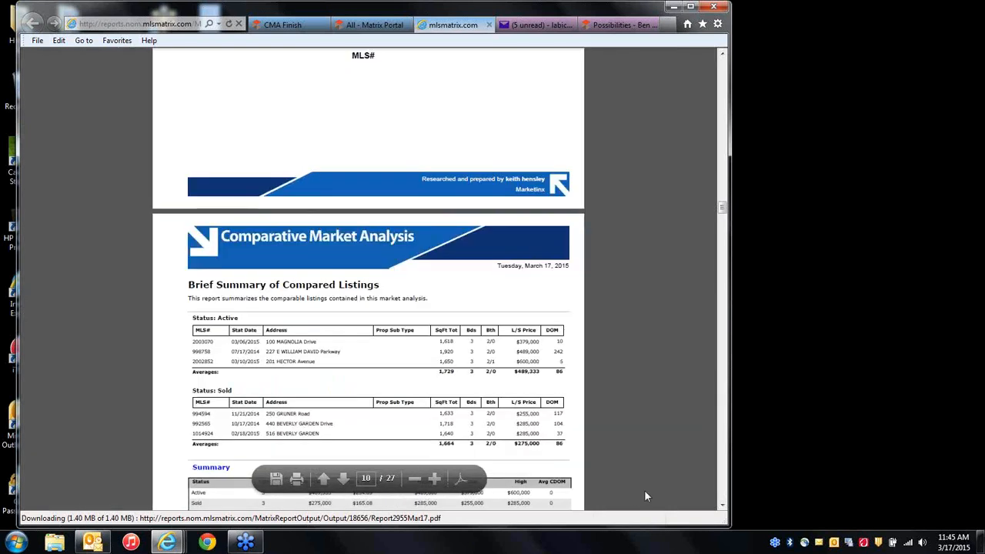
pyautogui.click(724, 492)
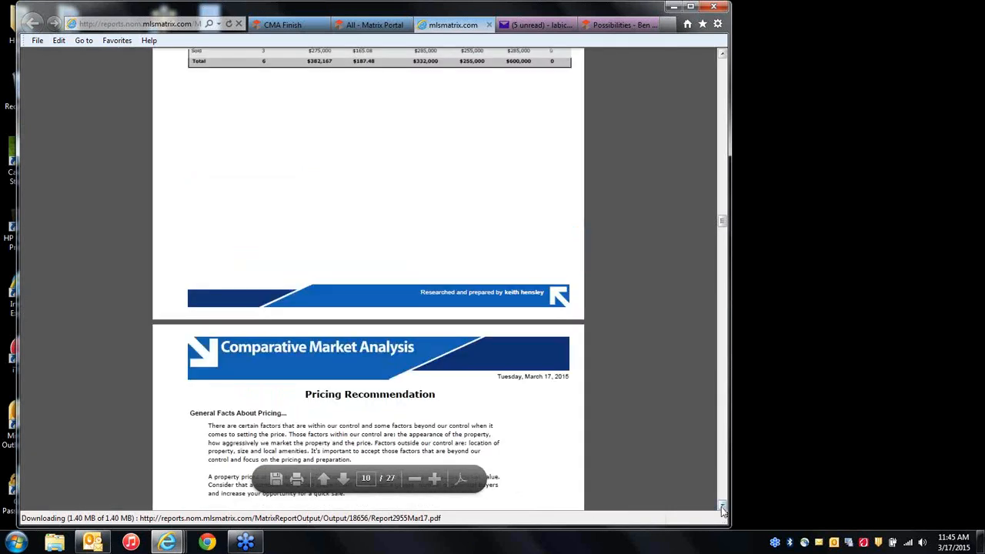
pyautogui.click(722, 508)
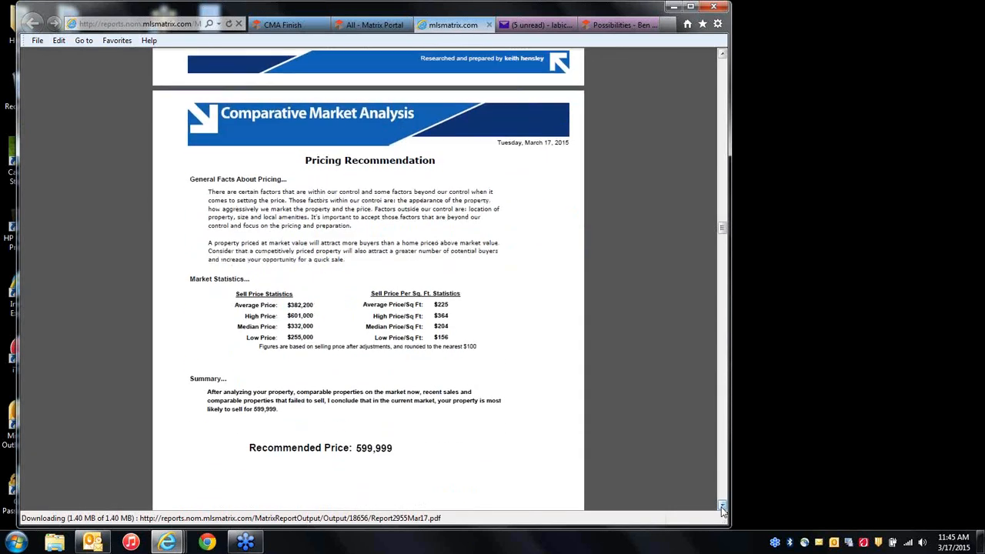
pyautogui.click(723, 508)
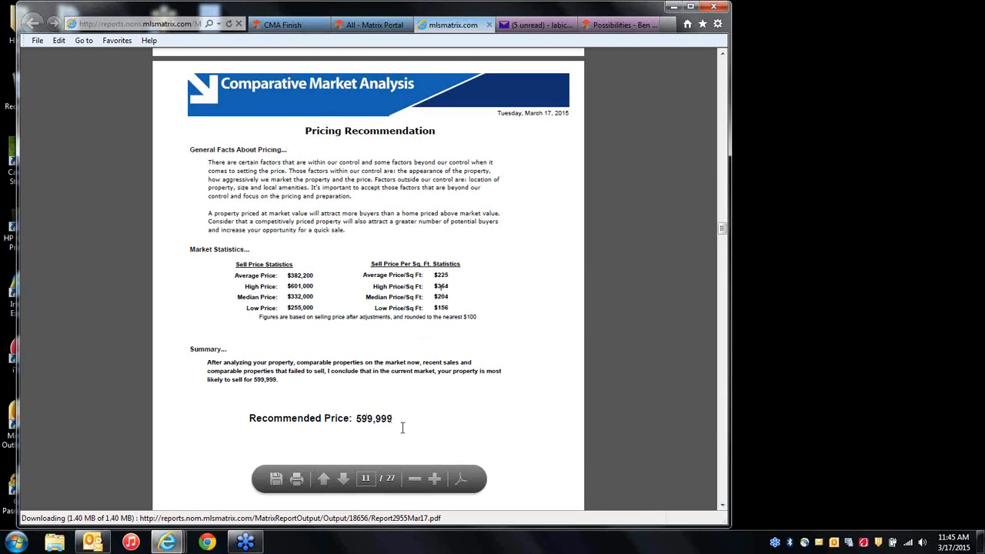
# Review the report's Summary and Days On Market chart, then switch to the client portal Properties list.
pyautogui.moveTo(197, 371)
pyautogui.mouseDown()
pyautogui.moveTo(275, 374)
pyautogui.moveTo(212, 372)
pyautogui.moveTo(206, 362)
pyautogui.mouseUp()
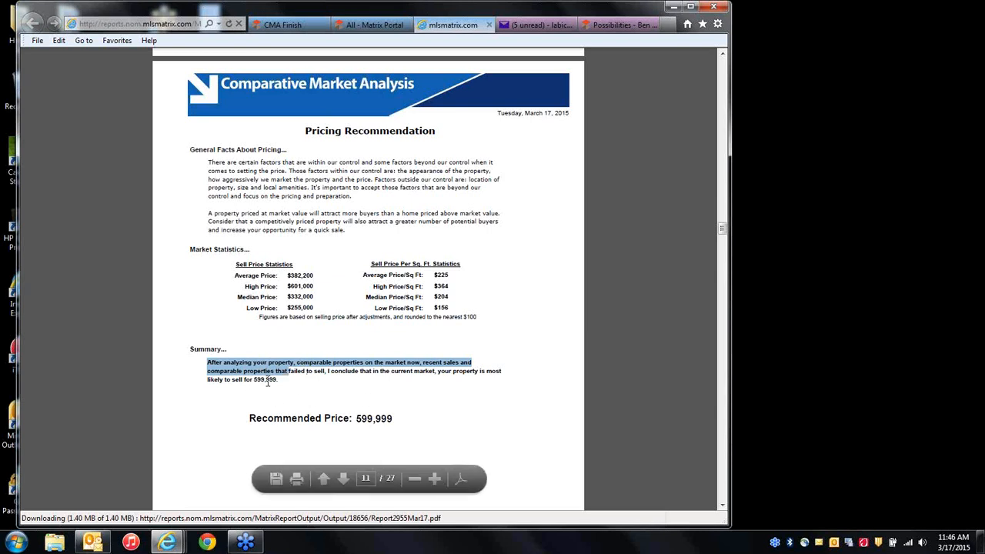
pyautogui.click(480, 442)
pyautogui.scroll(-2, 559, 458)
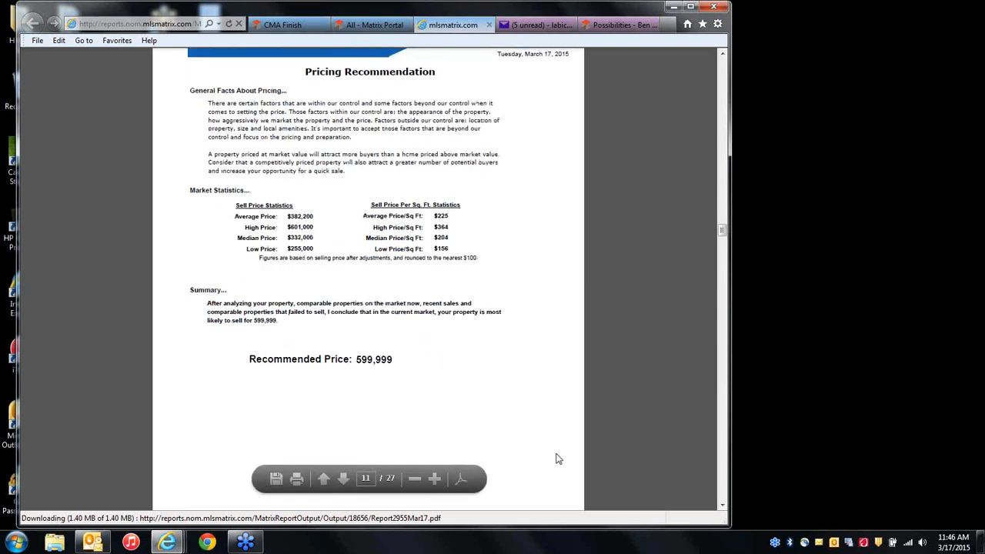
pyautogui.scroll(2, 559, 459)
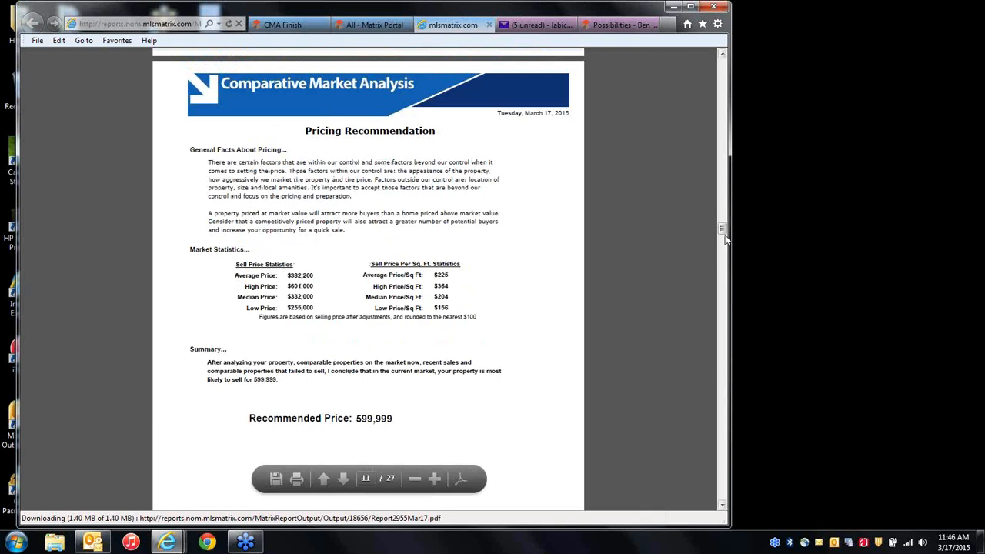
pyautogui.moveTo(722, 228); pyautogui.dragTo(716, 183)
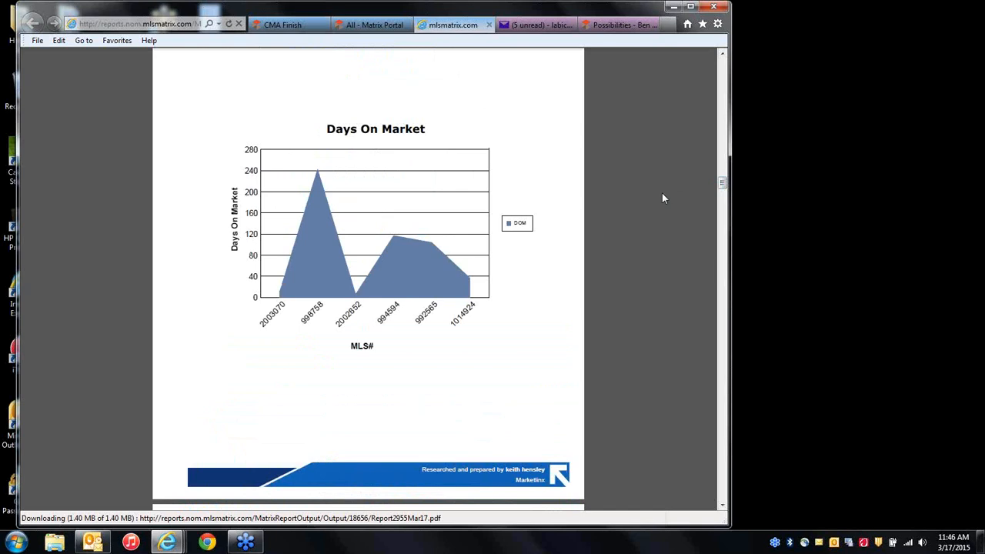
pyautogui.click(766, 322)
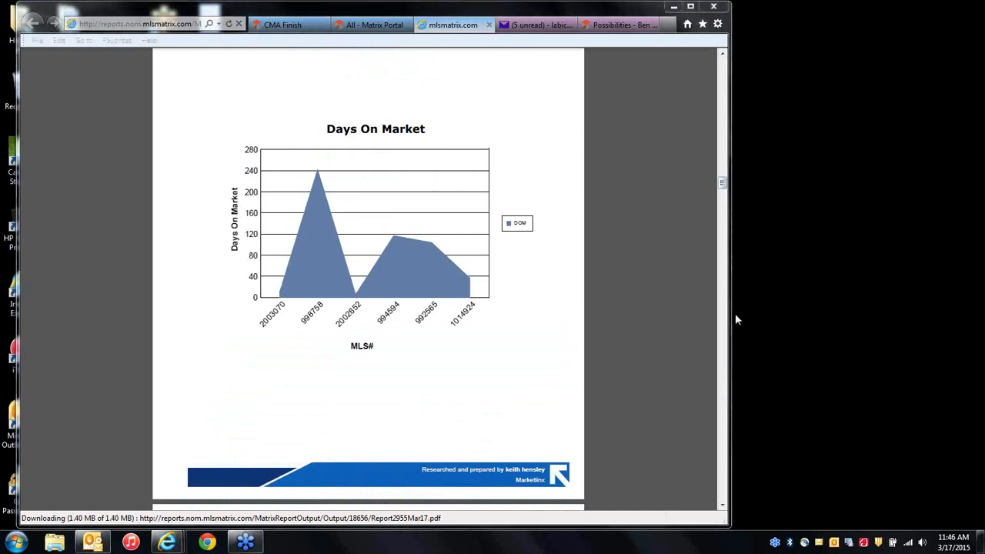
pyautogui.click(374, 25)
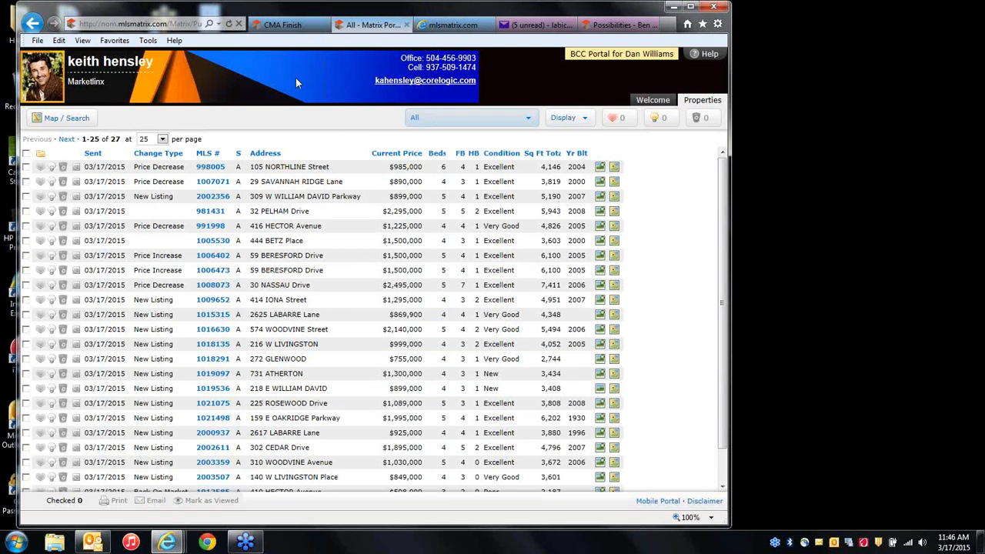
# Remove the My Guarantee To You page from the CMA's Selected Pages, then go to Home.
pyautogui.click(282, 25)
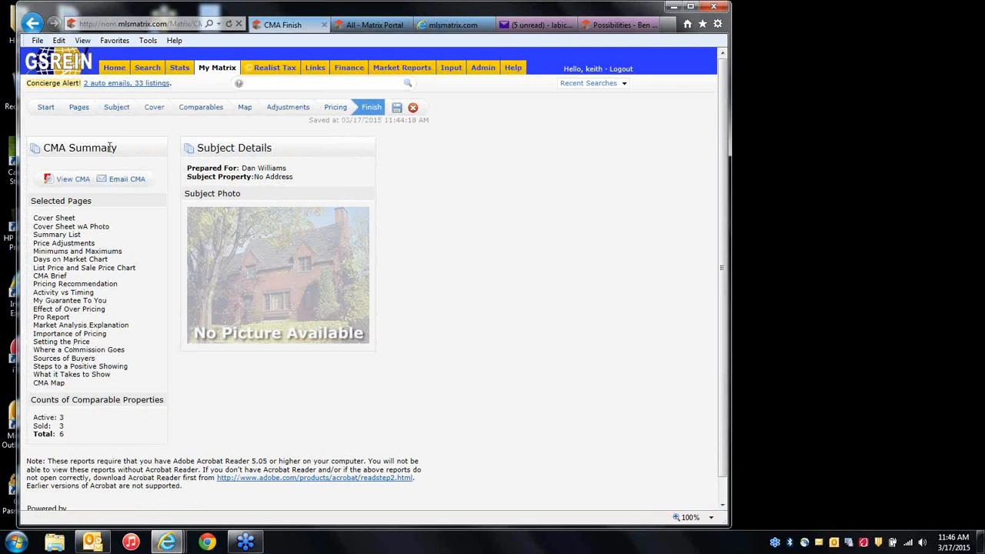
pyautogui.click(79, 108)
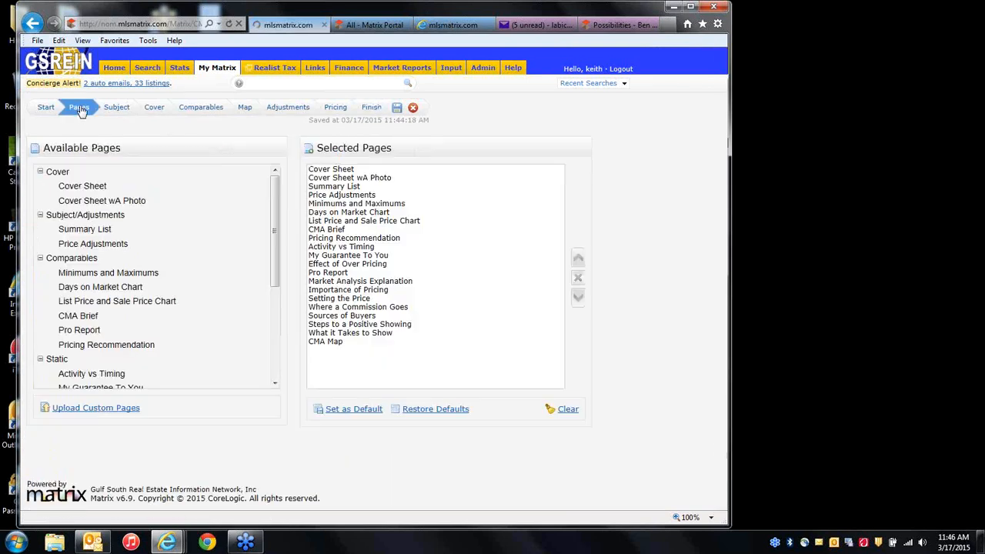
pyautogui.click(353, 213)
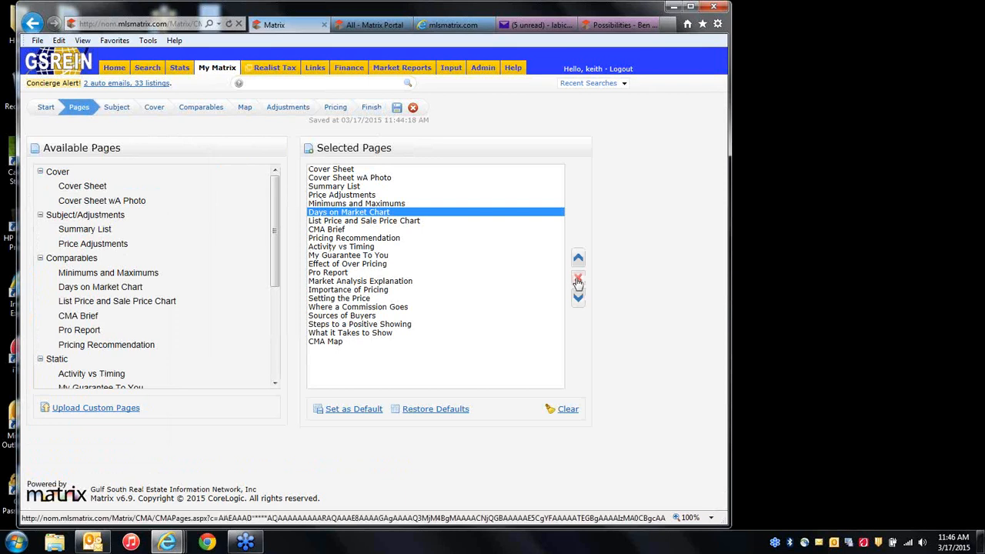
pyautogui.click(356, 255)
pyautogui.click(579, 280)
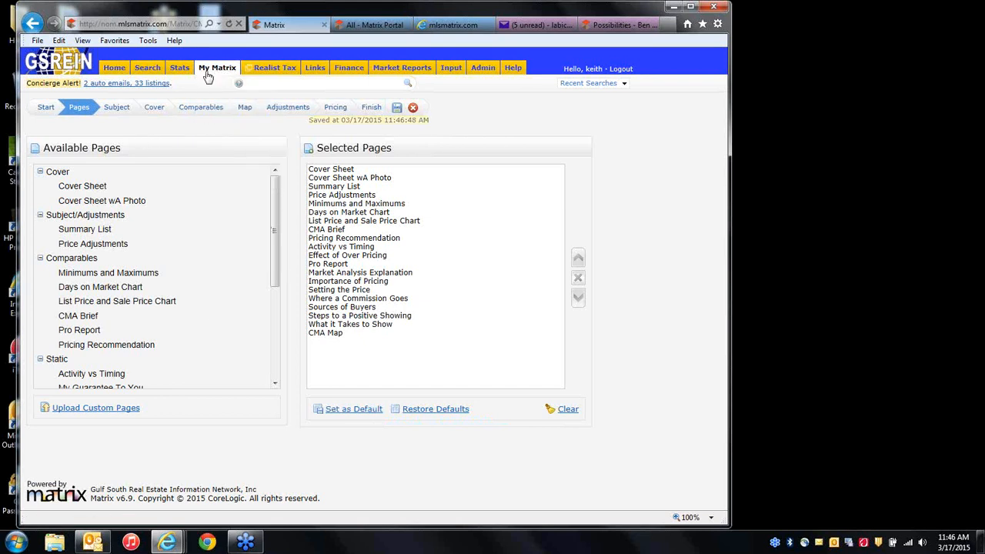
pyautogui.click(115, 68)
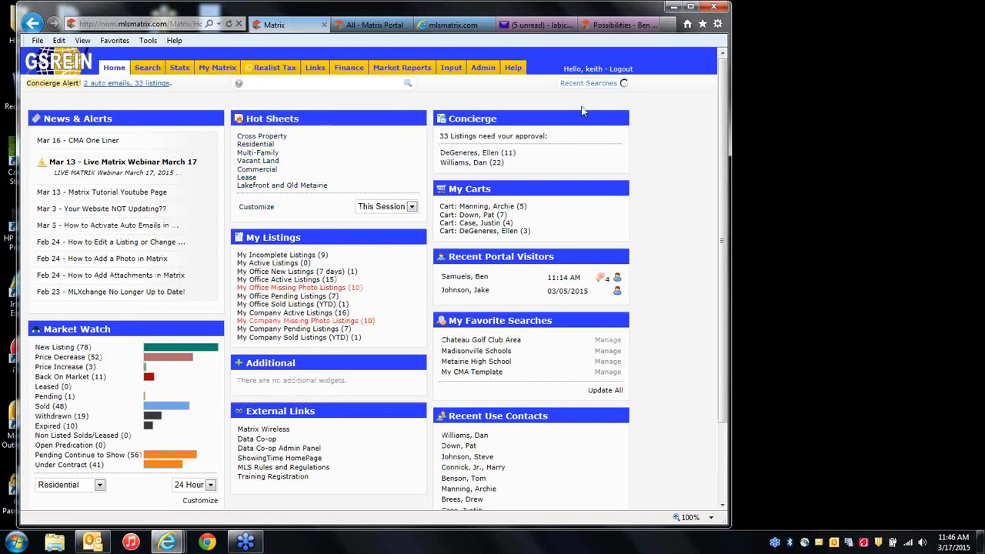
# Rerun the top Residential Active Sold Single Family recent search, bringing back 22 Metairie listings.
pyautogui.click(586, 84)
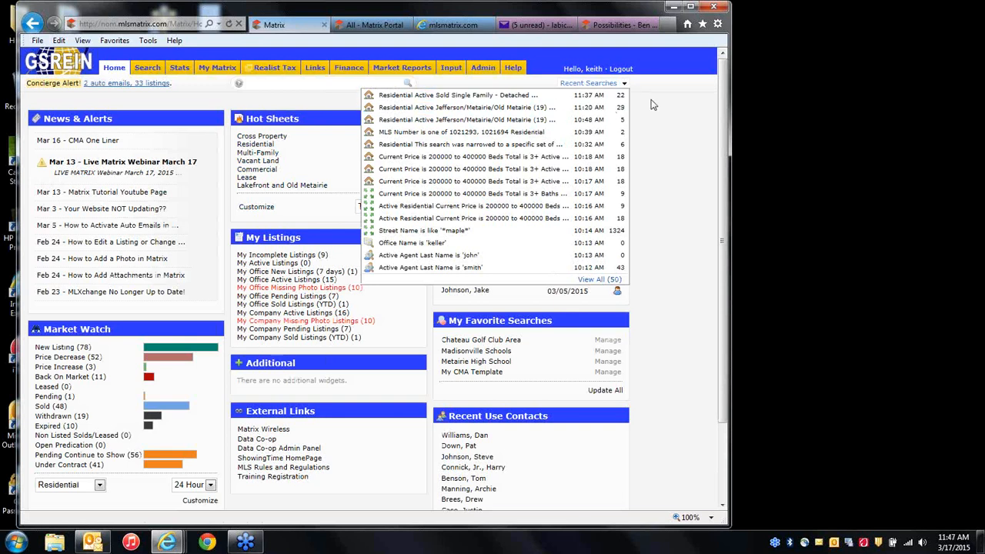
pyautogui.click(579, 85)
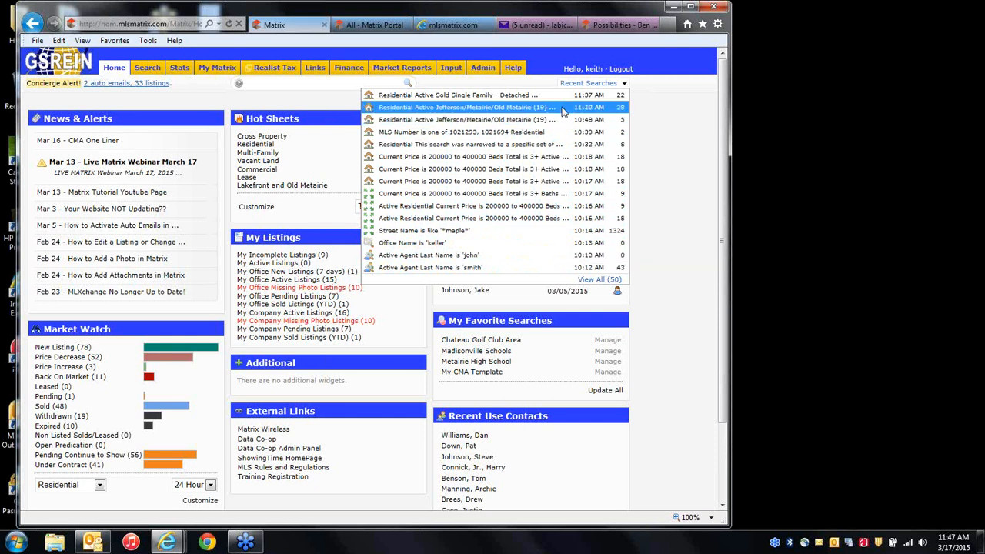
pyautogui.click(504, 99)
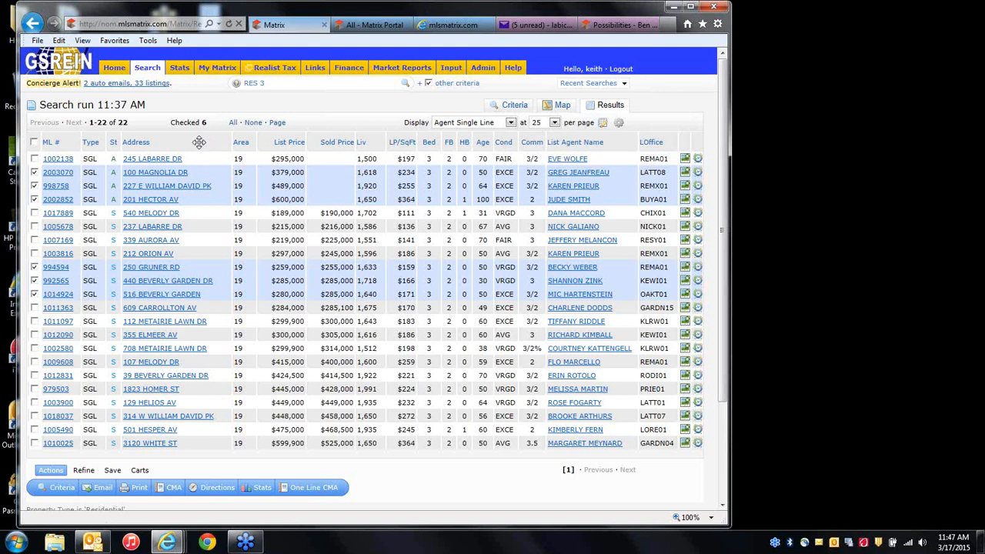
# Remove the List Agent Name column from the results grid.
pyautogui.moveTo(199, 141); pyautogui.dragTo(143, 150)
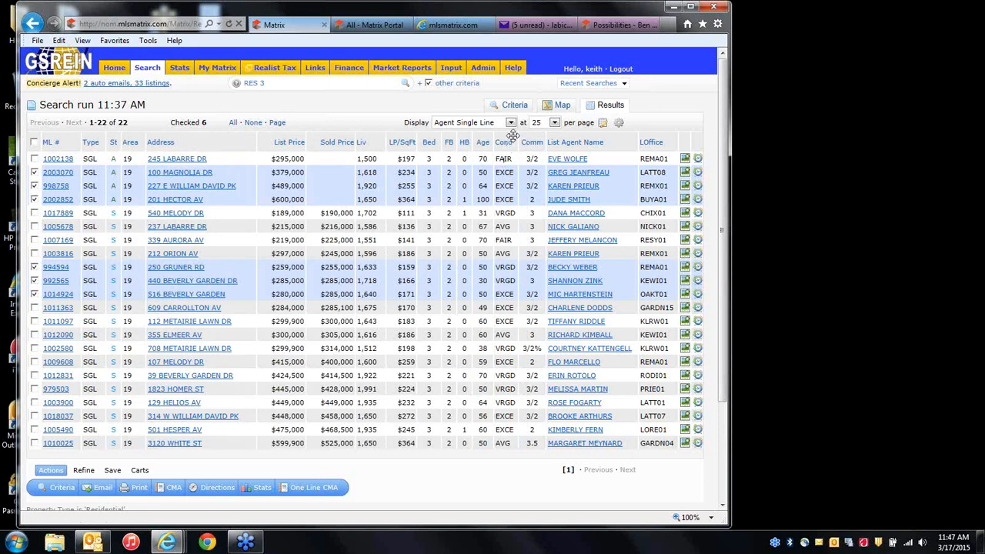
pyautogui.click(619, 141)
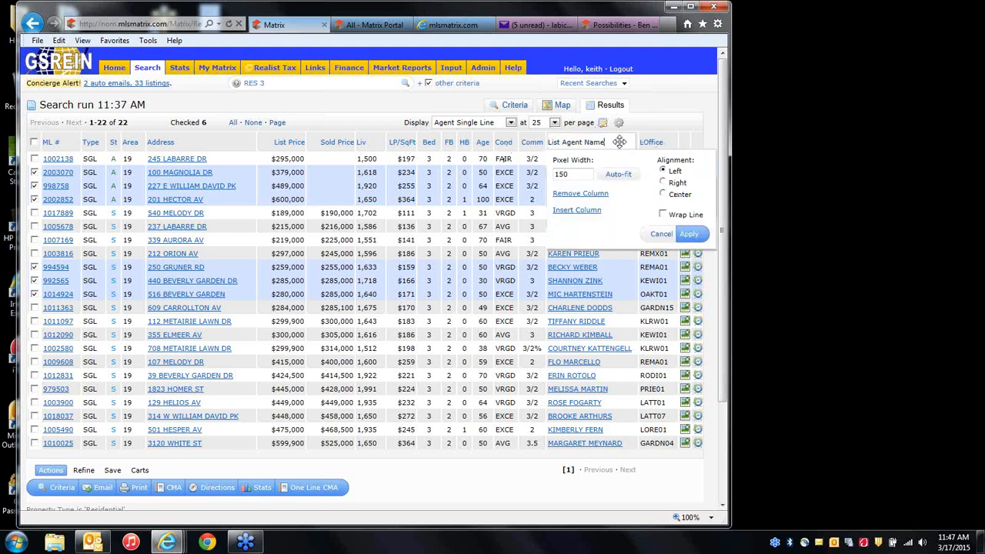
pyautogui.click(593, 193)
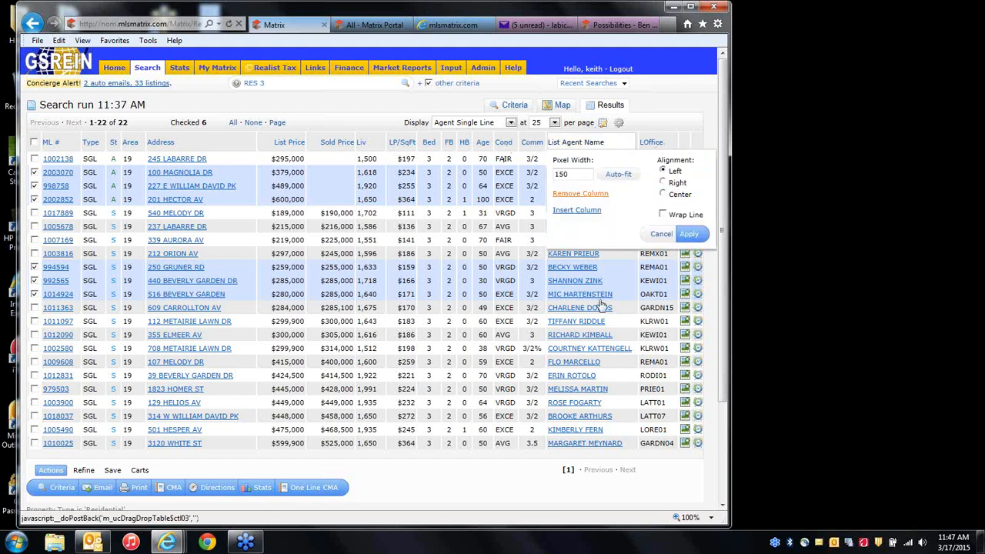
# Insert a Fireplace column, found by searching 'fire', and place it right after Liv.
pyautogui.click(241, 141)
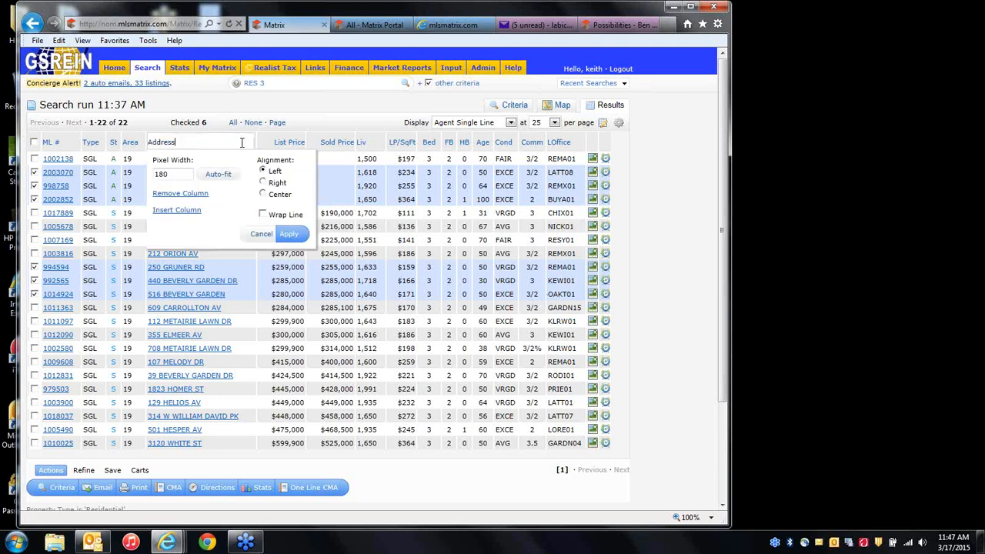
pyautogui.click(177, 212)
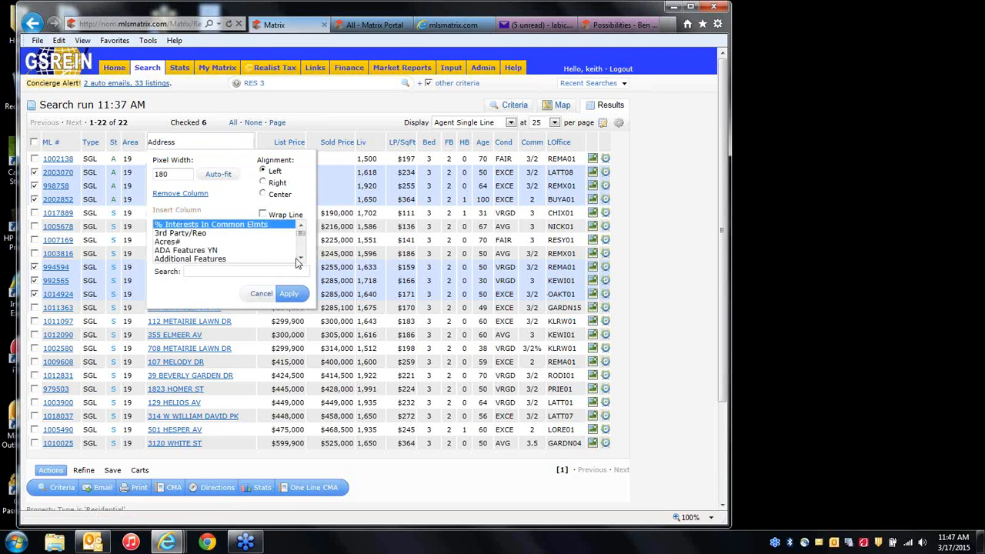
pyautogui.click(300, 259)
pyautogui.click(300, 260)
pyautogui.click(300, 259)
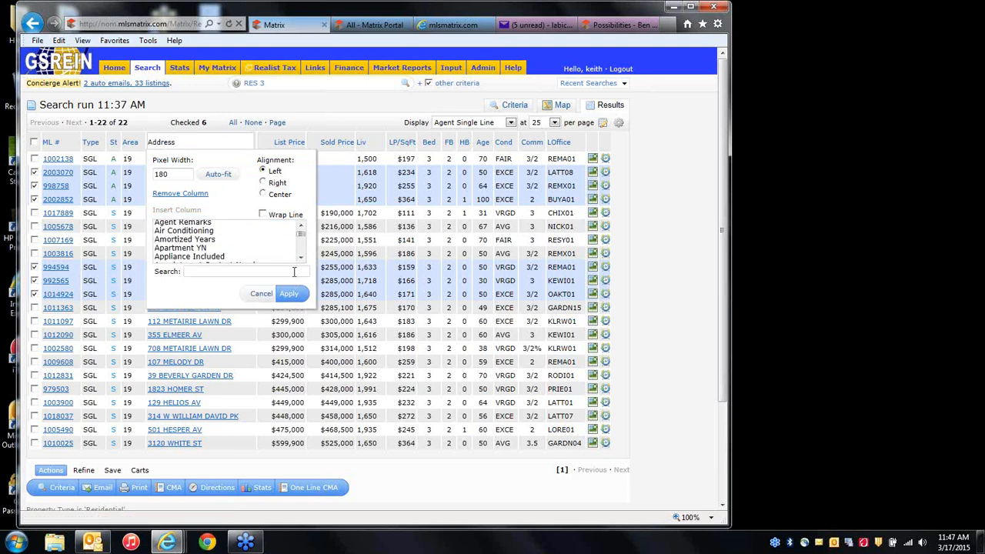
pyautogui.click(293, 271)
pyautogui.write('fire')
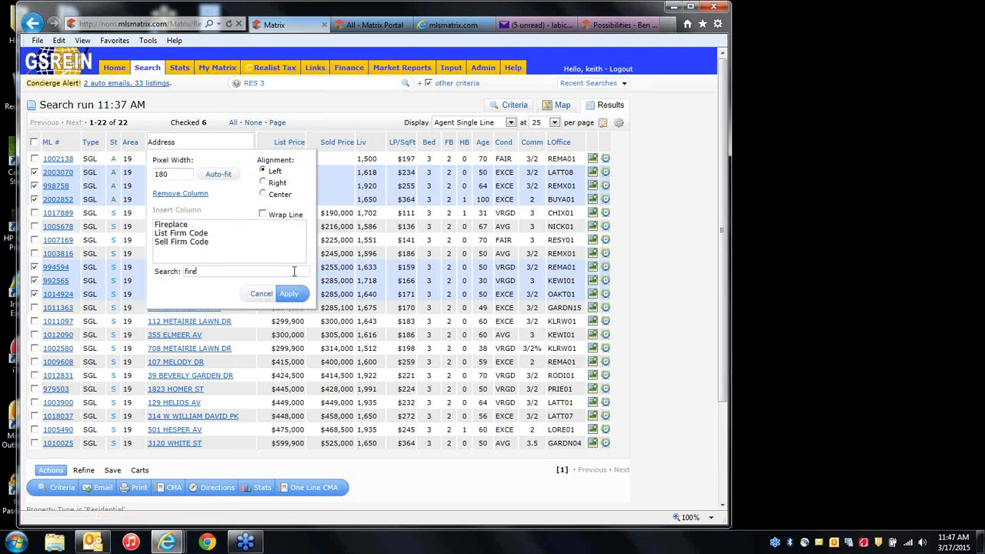
pyautogui.click(172, 225)
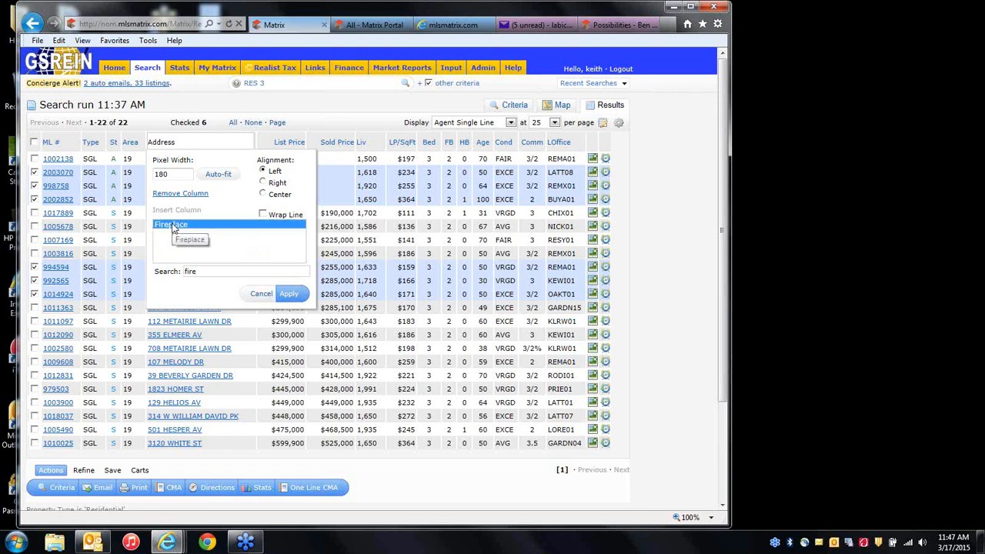
pyautogui.click(291, 296)
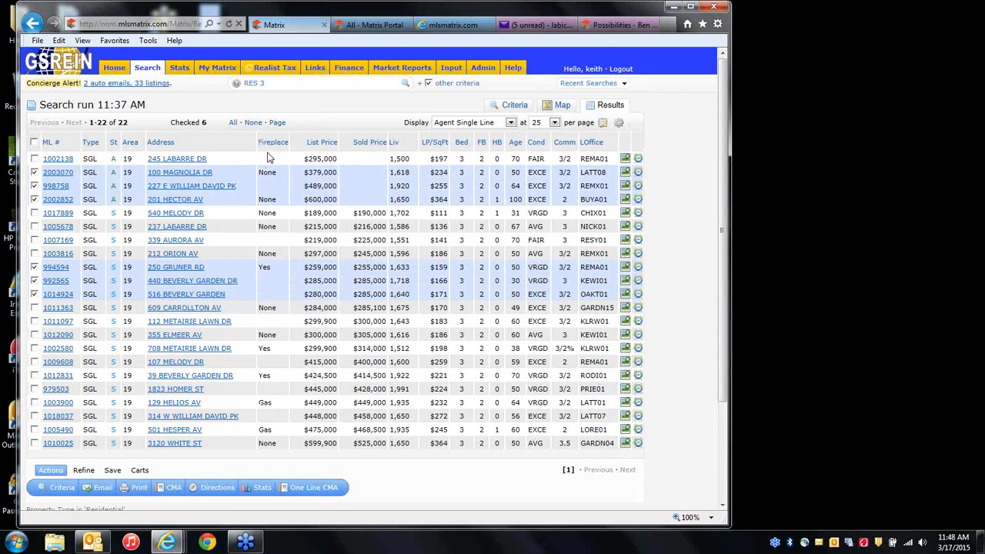
pyautogui.moveTo(272, 143); pyautogui.dragTo(400, 146)
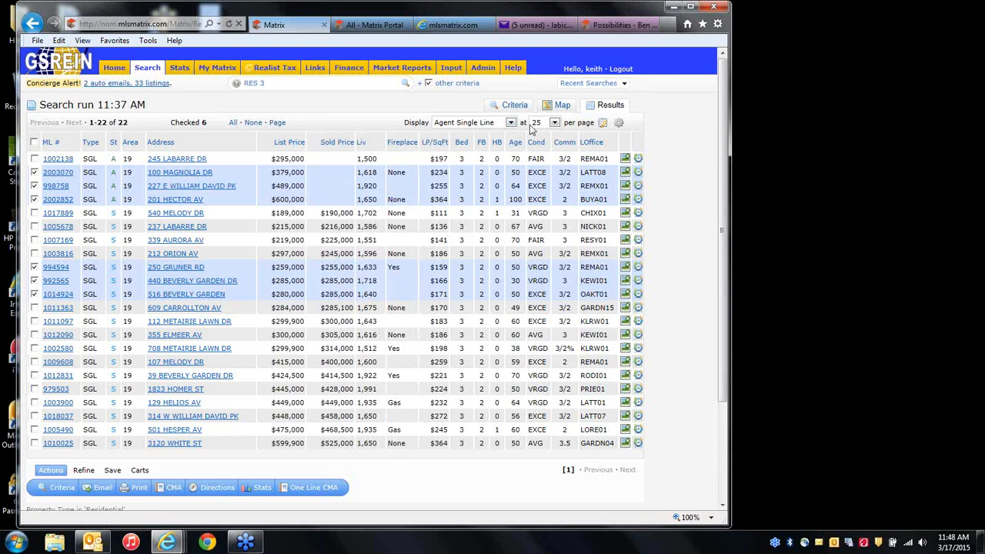
pyautogui.click(554, 123)
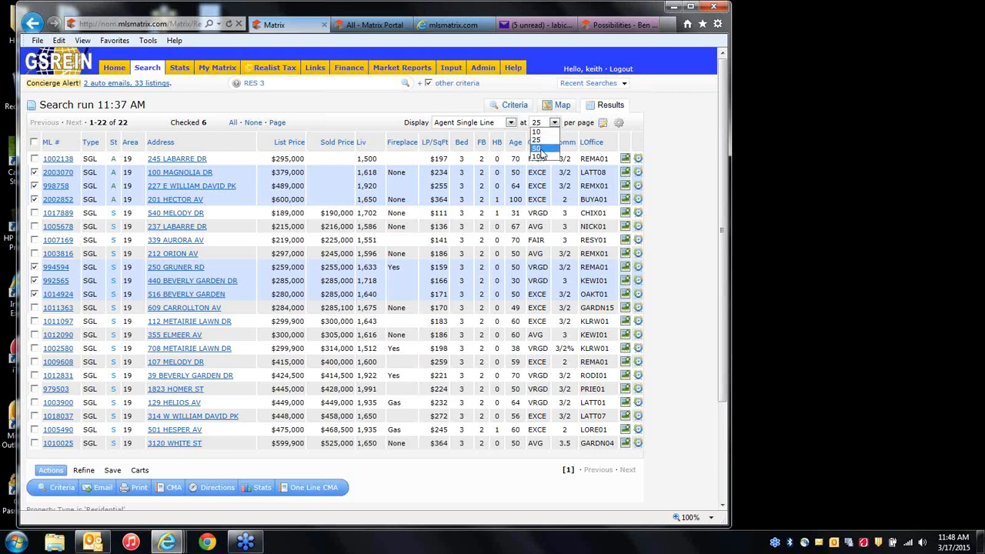
# Switch to 100 results per page and save the layout as a copy named 'cma grid'.
pyautogui.click(541, 157)
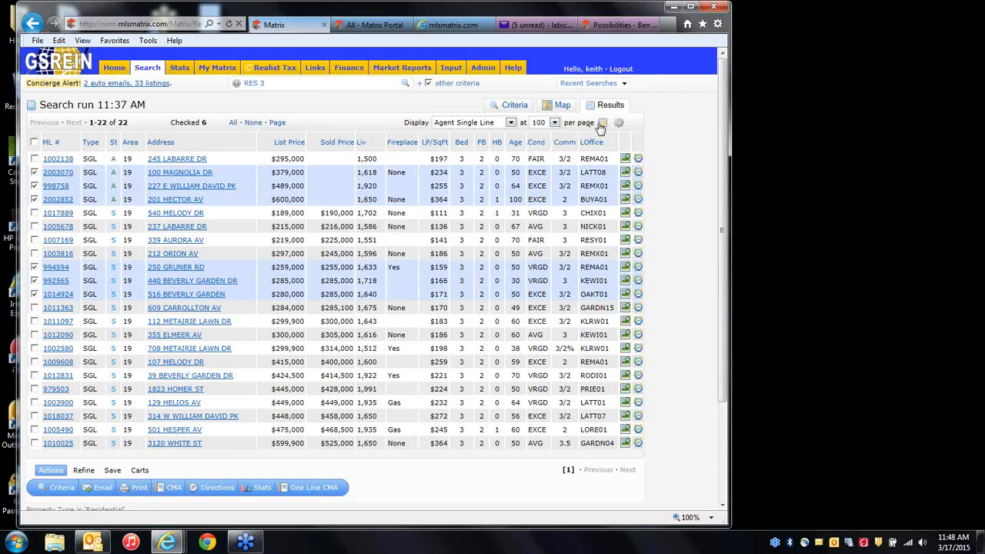
pyautogui.click(602, 126)
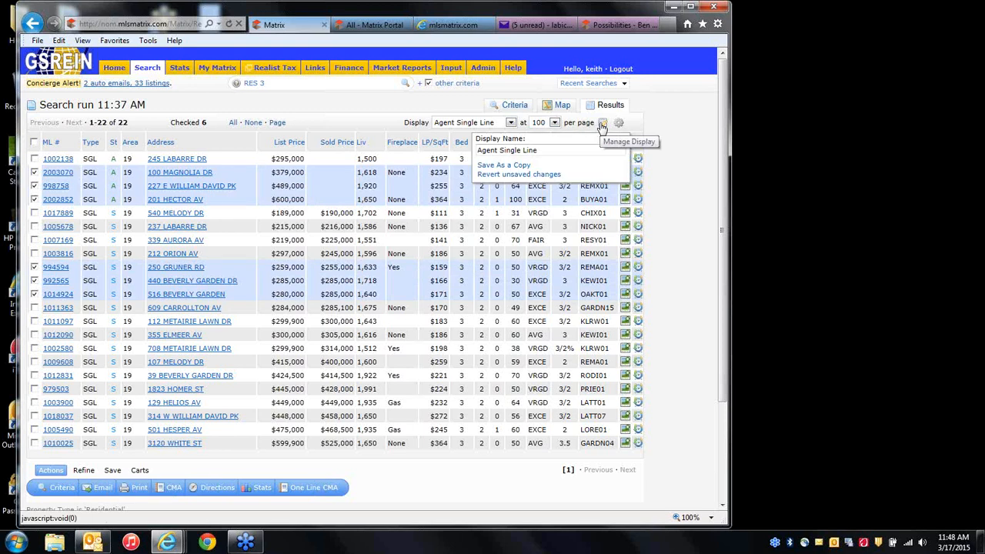
pyautogui.click(561, 150)
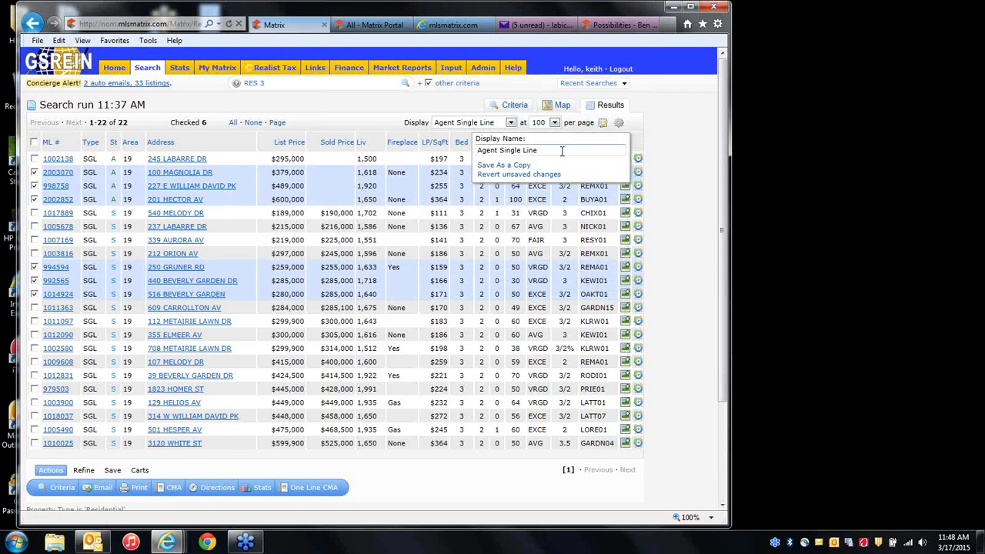
pyautogui.press('BackSpace')
pyautogui.press('BackSpace')
pyautogui.press('BackSpace')
pyautogui.press('BackSpace')
pyautogui.press('BackSpace')
pyautogui.press('BackSpace')
pyautogui.press('BackSpace')
pyautogui.press('BackSpace')
pyautogui.press('BackSpace')
pyautogui.press('BackSpace')
pyautogui.press('BackSpace')
pyautogui.press('BackSpace')
pyautogui.press('BackSpace')
pyautogui.press('BackSpace')
pyautogui.press('BackSpace')
pyautogui.press('BackSpace')
pyautogui.press('BackSpace')
pyautogui.write('cma grid')
pyautogui.click(514, 166)
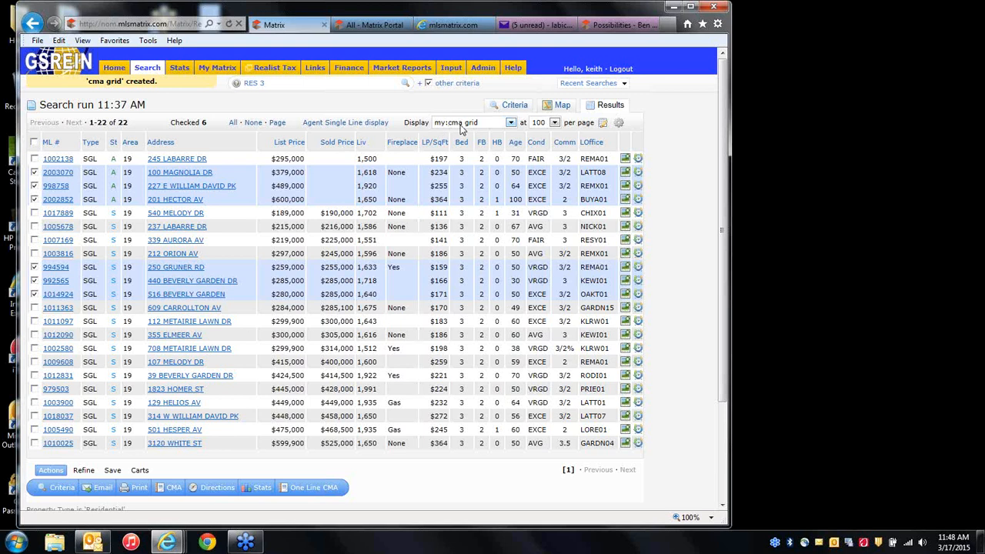
pyautogui.click(460, 125)
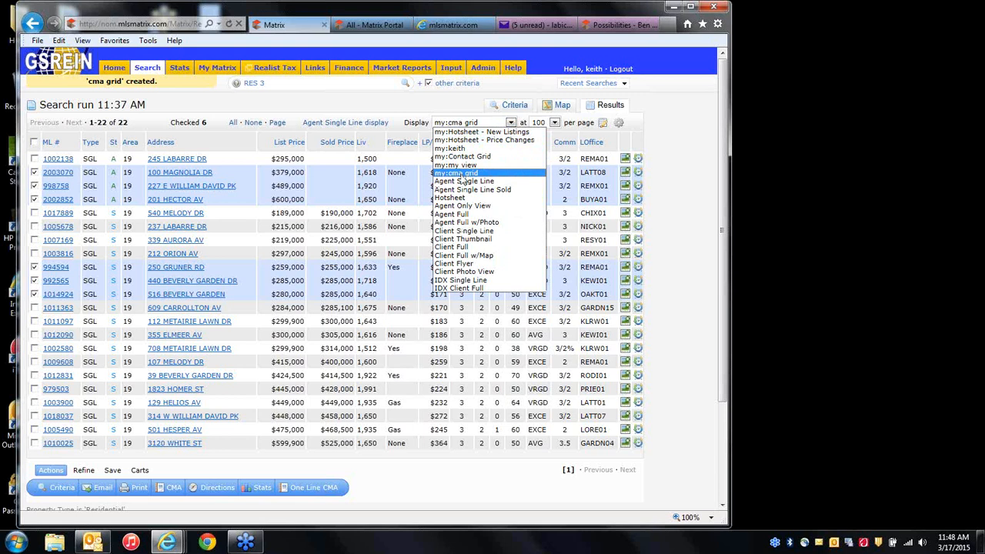
# Try the Hotsheet - Price Changes and Contact Grid displays, then settle on my:my view.
pyautogui.click(460, 141)
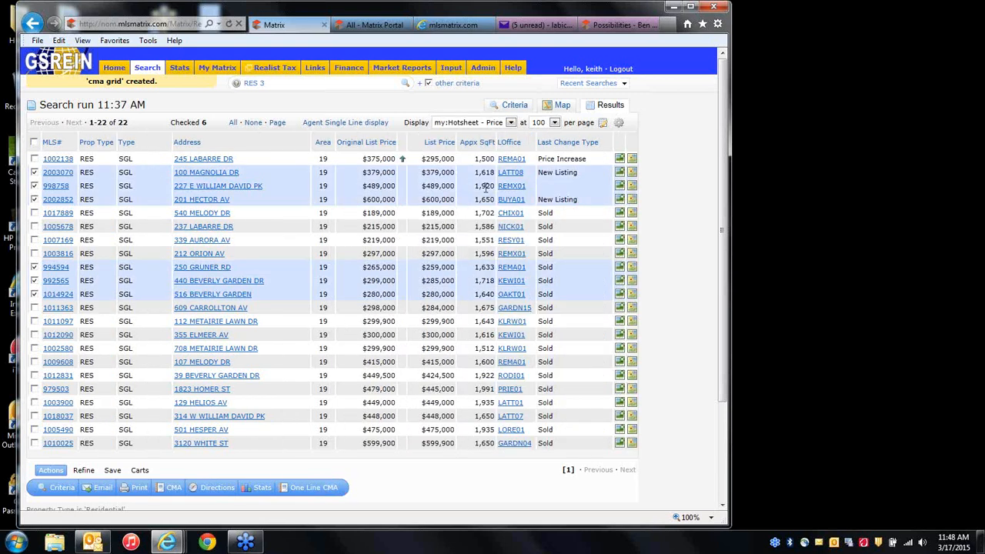
pyautogui.click(474, 125)
pyautogui.click(473, 156)
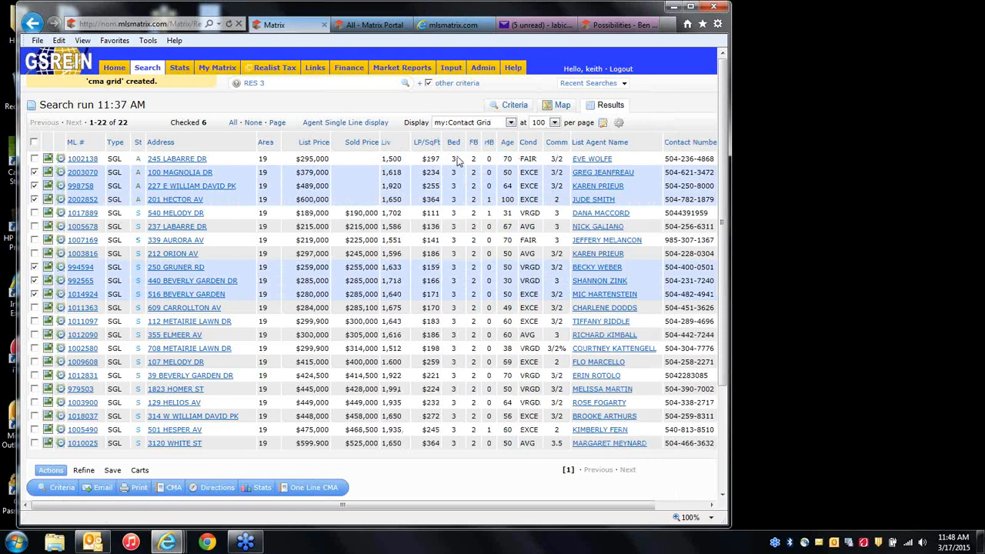
pyautogui.click(511, 124)
pyautogui.click(473, 166)
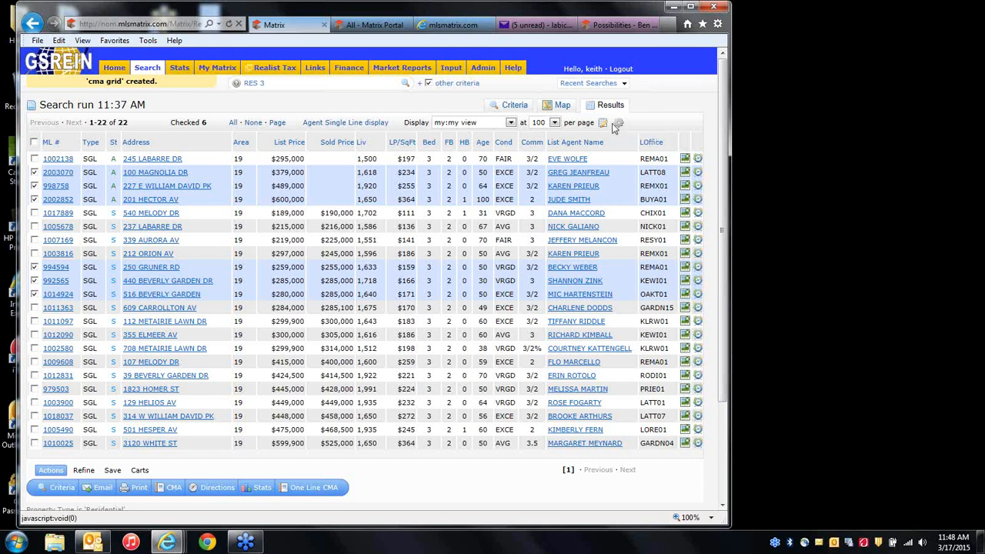
pyautogui.click(620, 124)
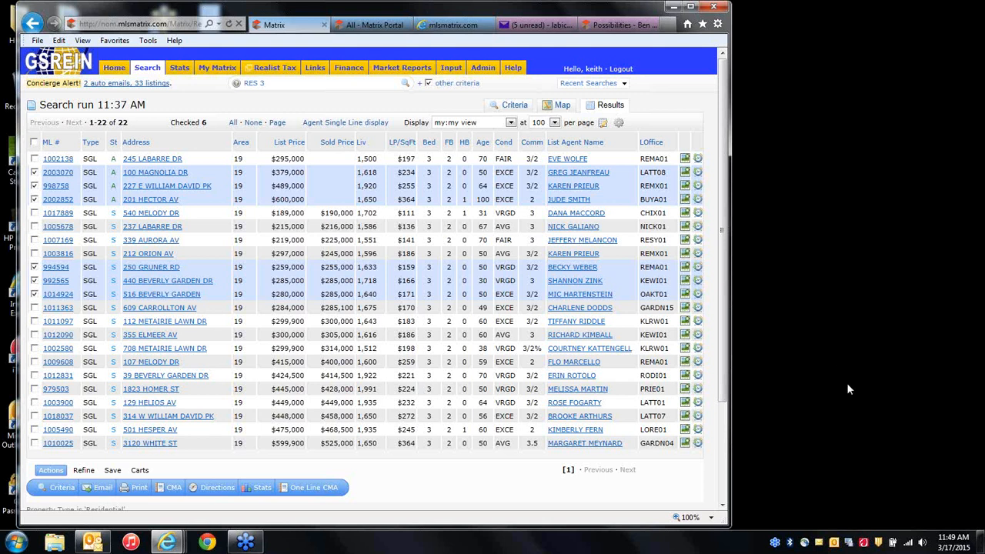
pyautogui.click(765, 345)
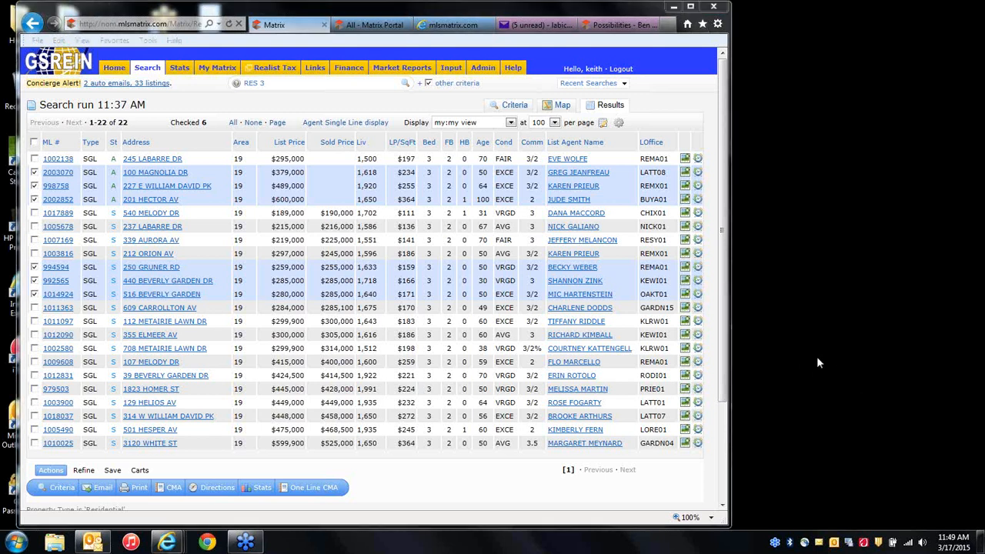
# Open the Print 6 Listings page for the six checked listings.
pyautogui.click(415, 109)
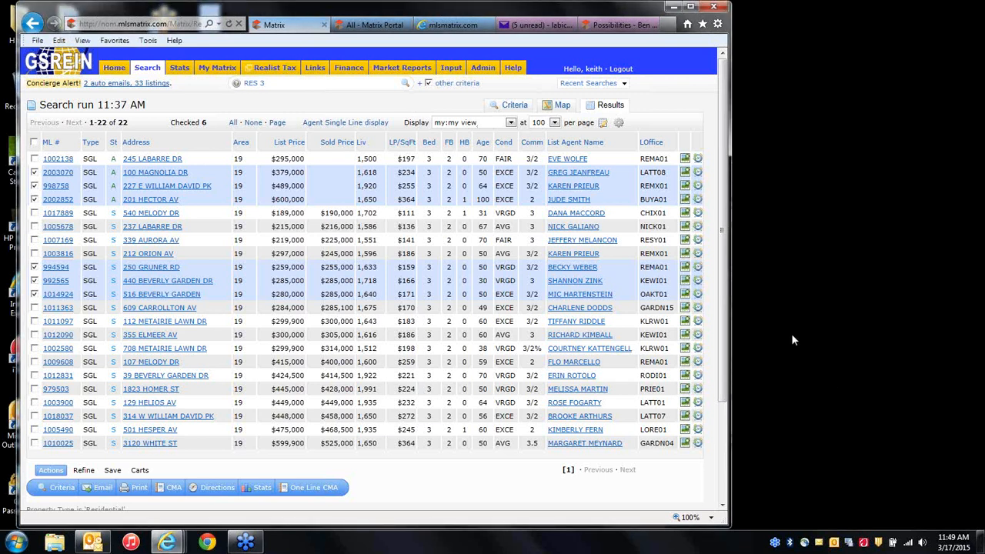
pyautogui.moveTo(349, 76)
pyautogui.click(759, 329)
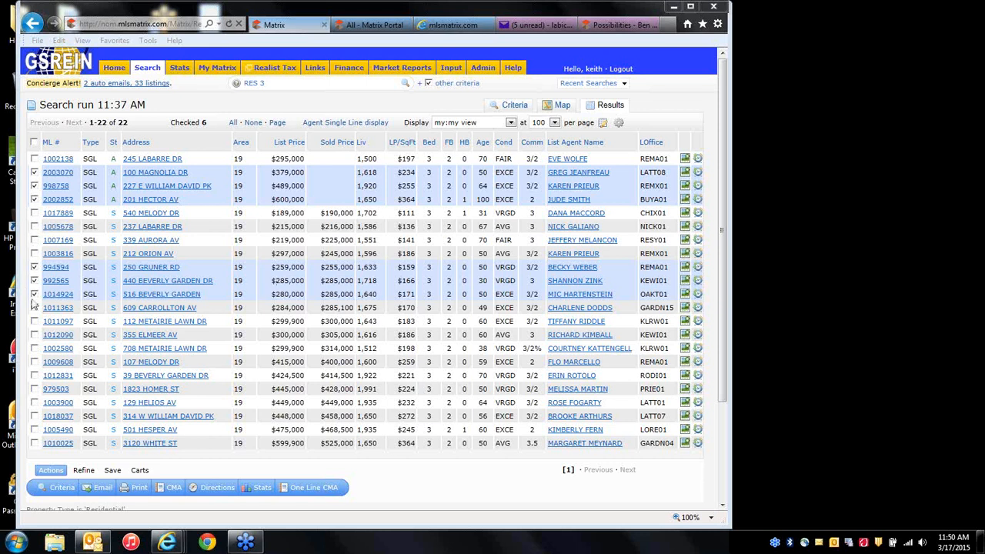
pyautogui.click(102, 488)
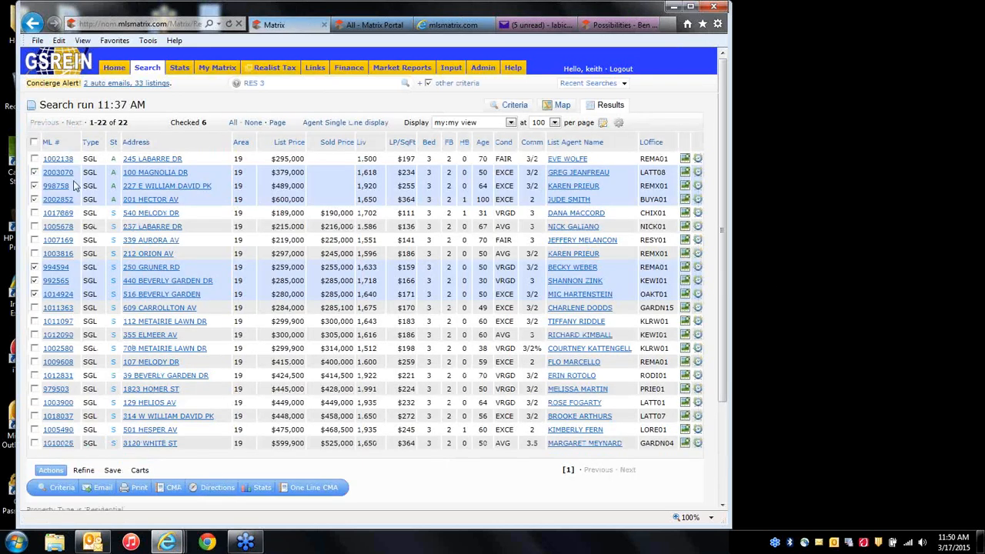
pyautogui.click(138, 493)
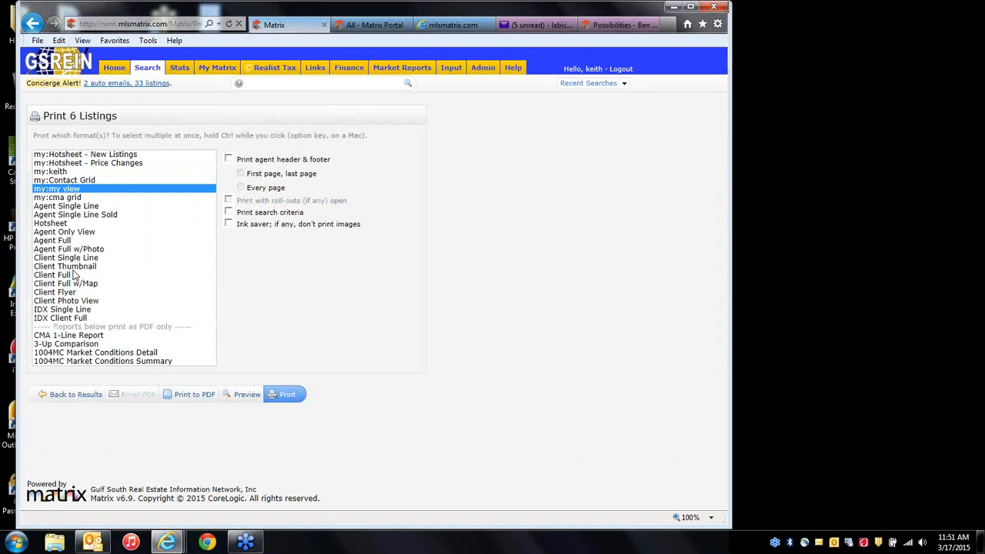
# Preview the Agent Full and Agent Full w/Photo print formats, then open System Help.
pyautogui.click(68, 241)
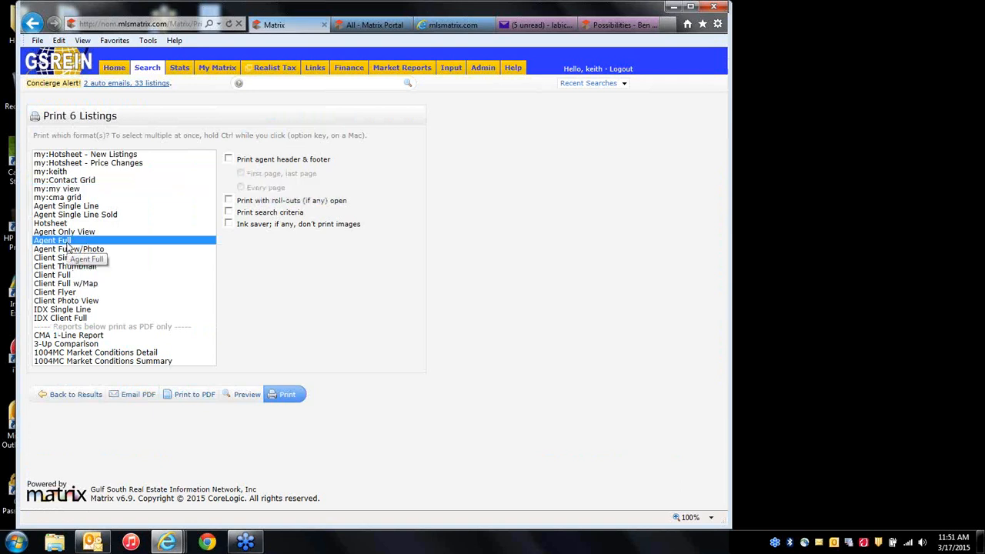
pyautogui.click(86, 250)
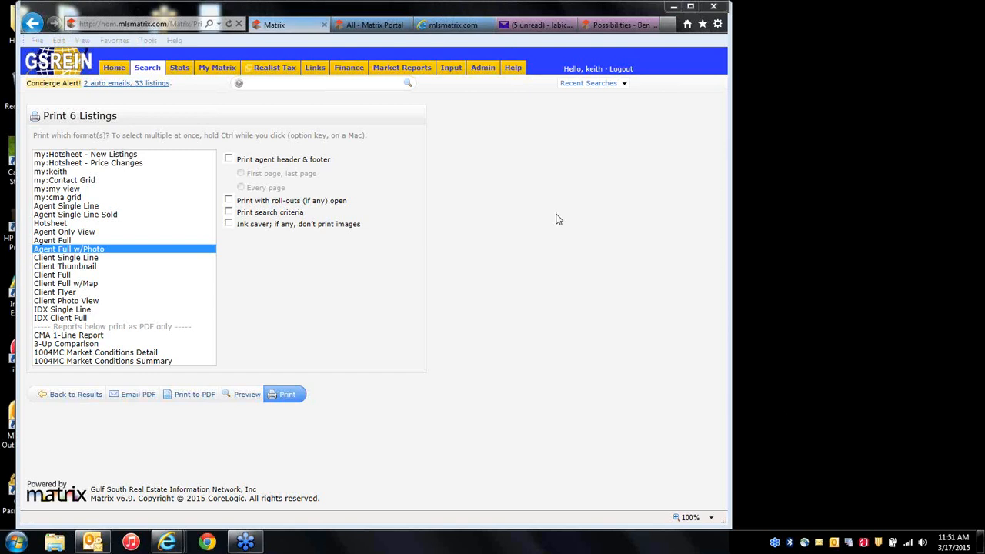
pyautogui.click(513, 69)
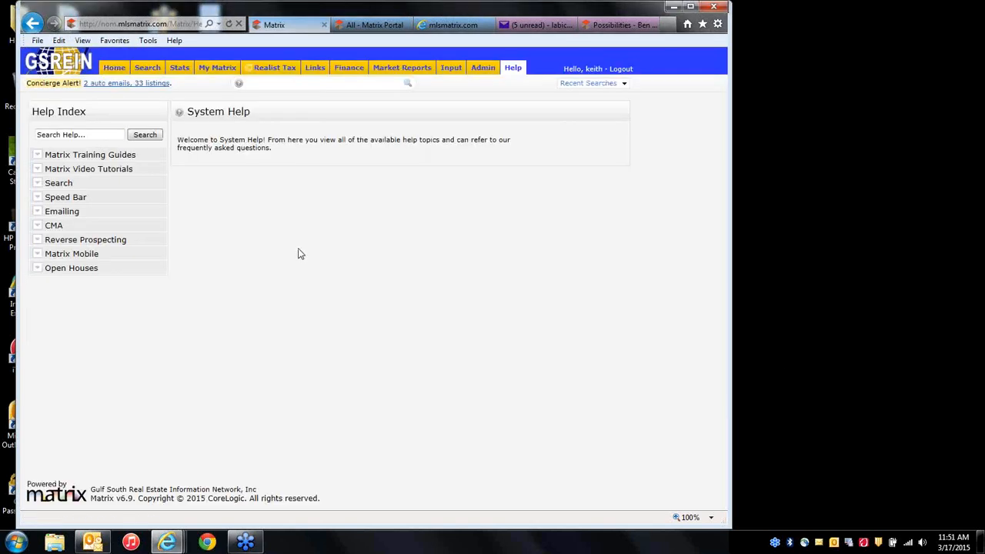
# Expand Matrix Video Tutorials, glance at the client portal's help popup, then return to Matrix Help.
pyautogui.click(88, 170)
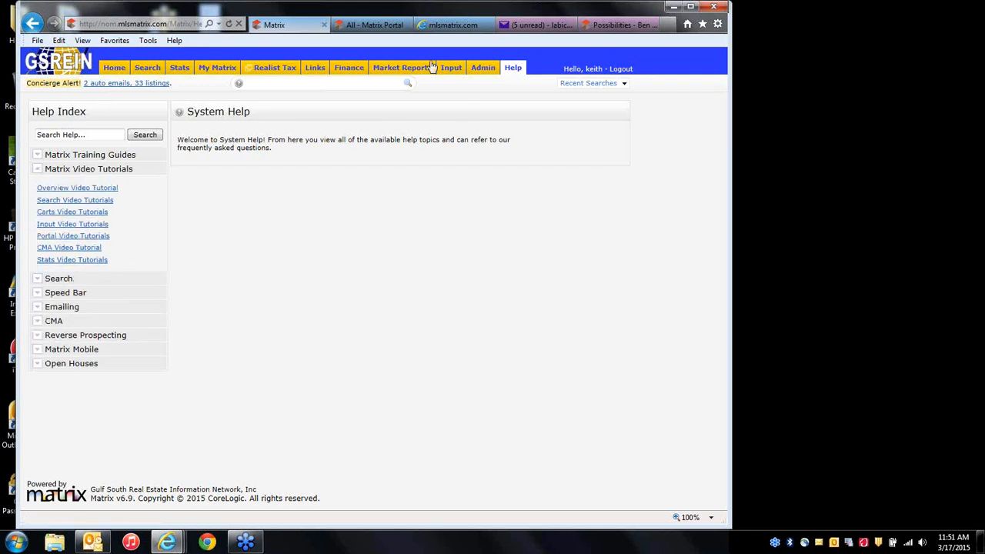
pyautogui.click(374, 25)
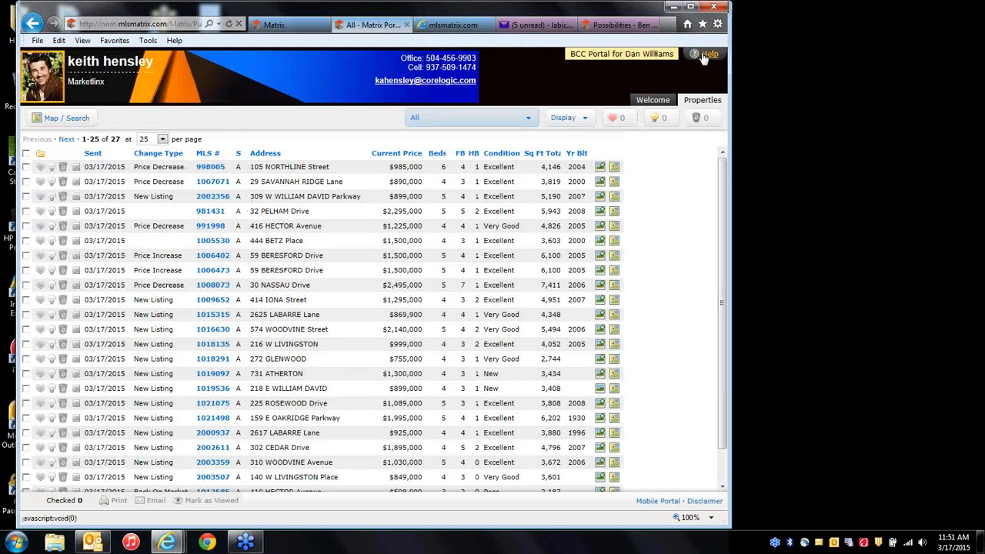
pyautogui.click(706, 56)
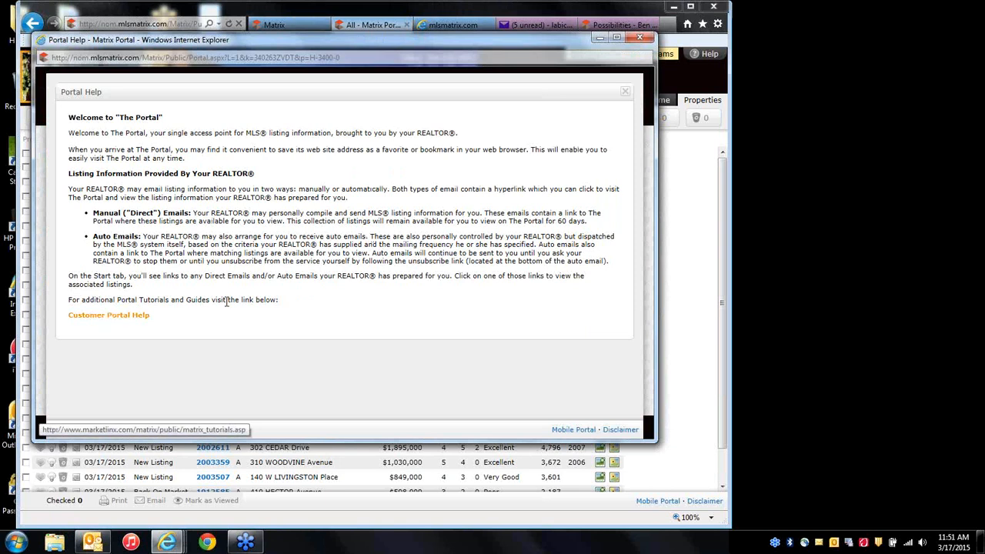
pyautogui.click(639, 37)
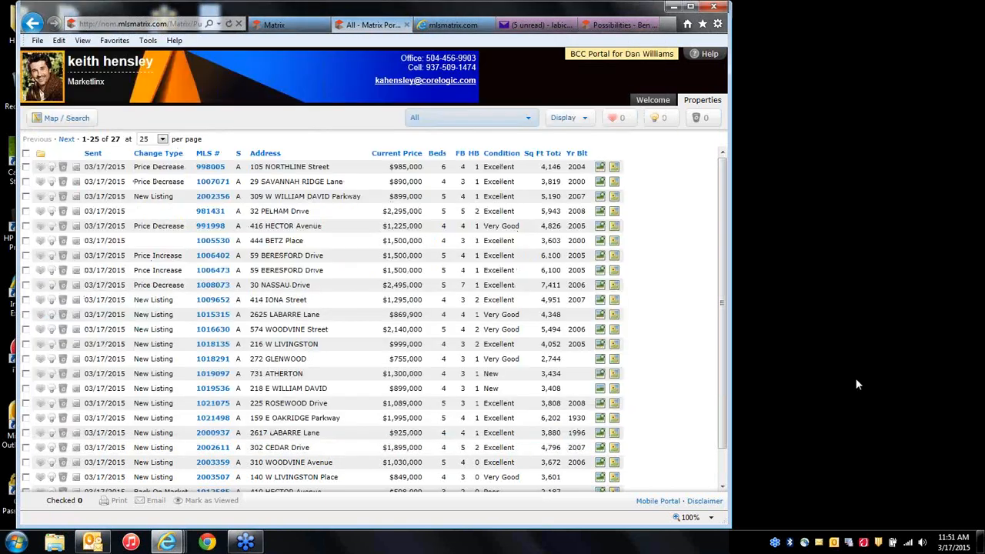
pyautogui.click(767, 307)
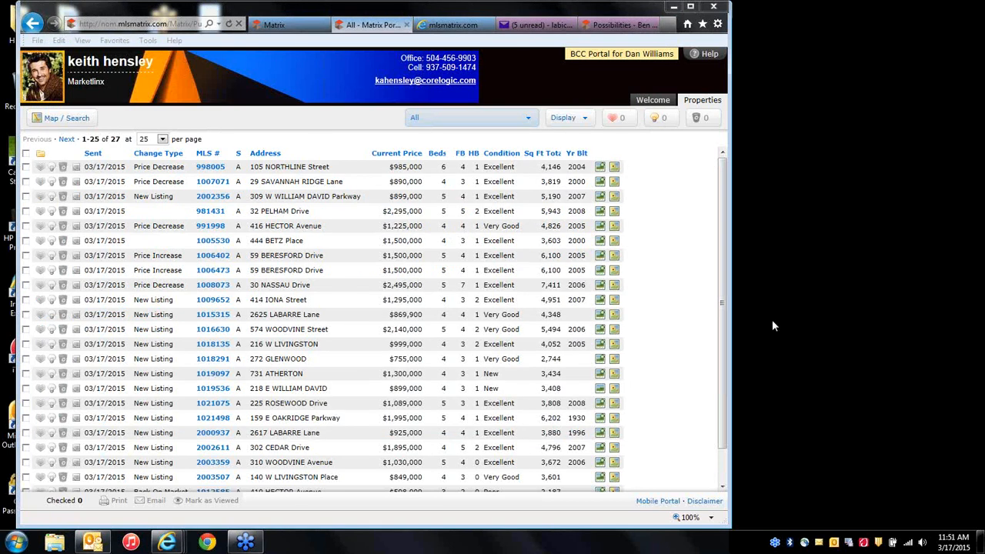
pyautogui.click(274, 24)
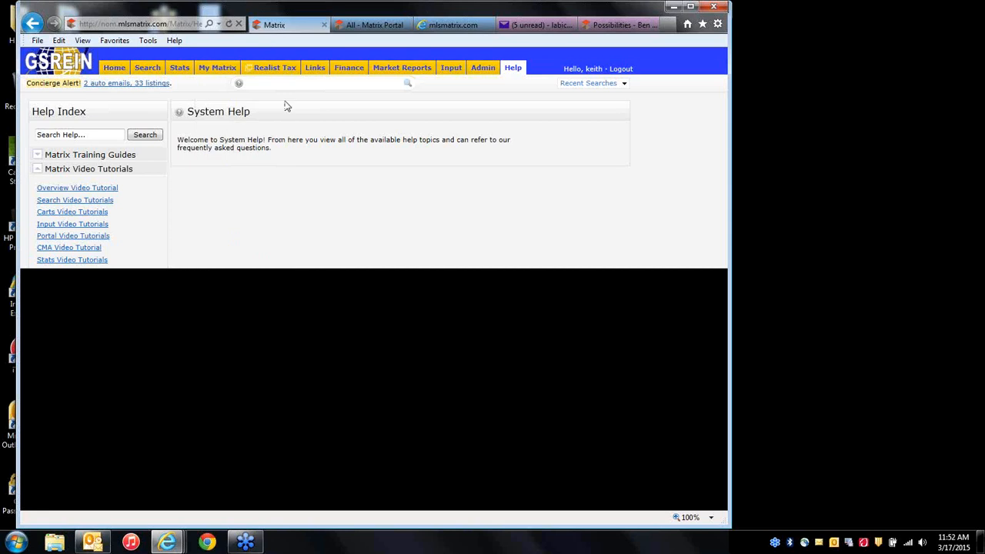
# Move the Market Watch panel under Hot Sheets and view the Lakefront and Old Metairie hot sheet.
pyautogui.click(113, 68)
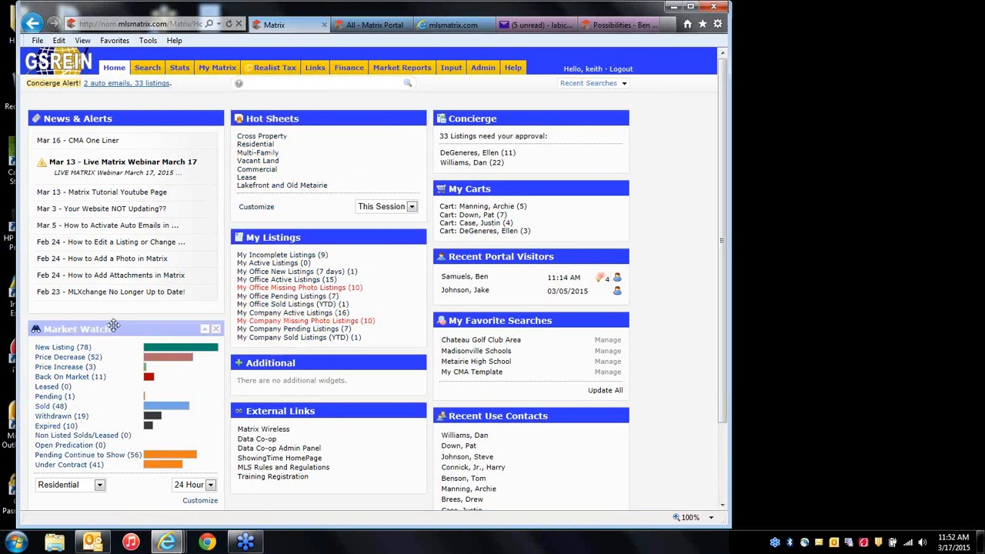
pyautogui.moveTo(111, 327); pyautogui.dragTo(304, 246)
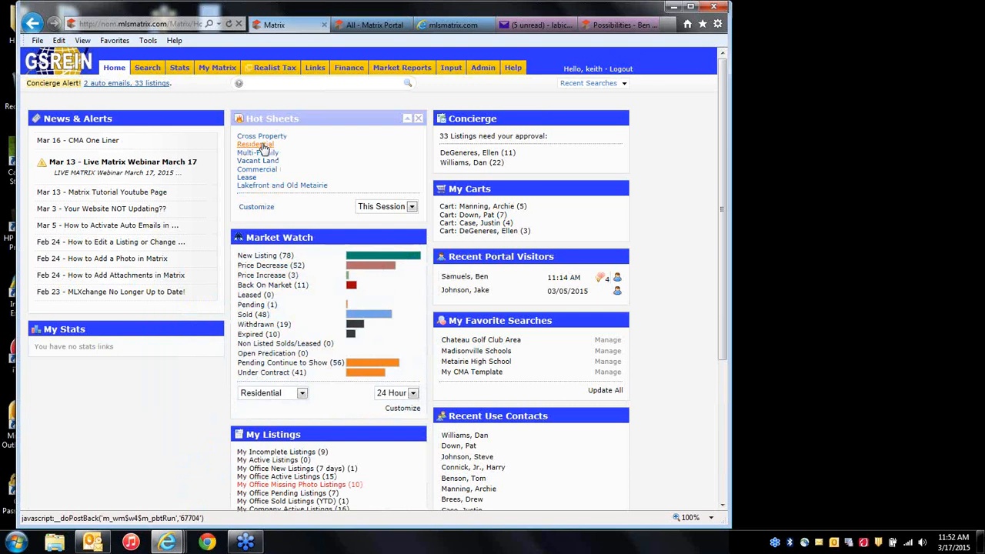
pyautogui.click(267, 187)
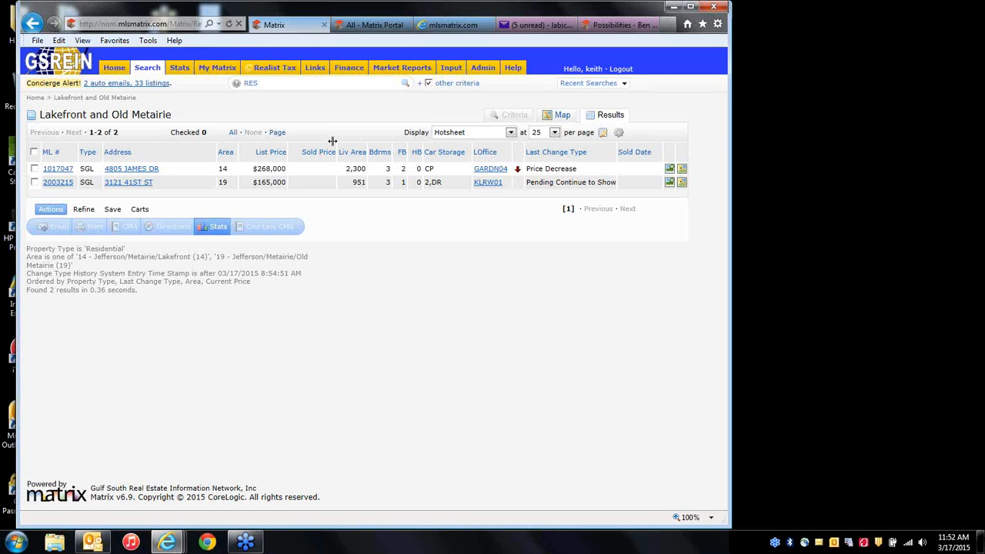
pyautogui.click(113, 68)
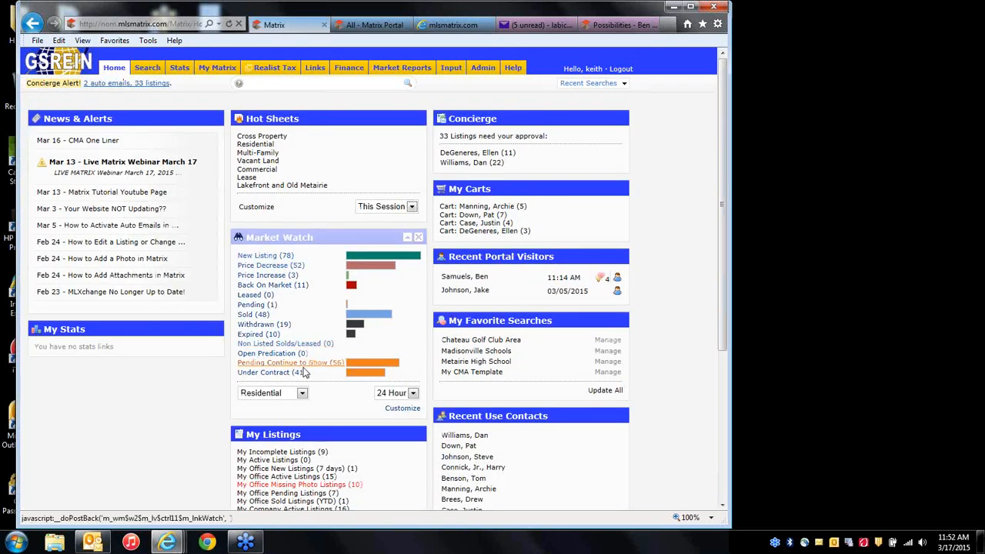
pyautogui.click(299, 393)
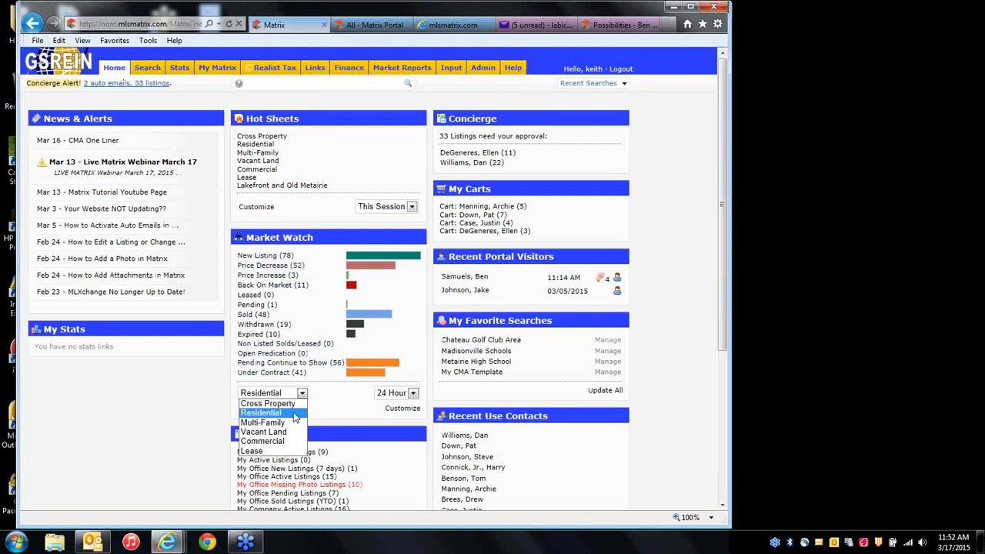
# Set Market Watch to Residential with the 3 Day period.
pyautogui.click(299, 413)
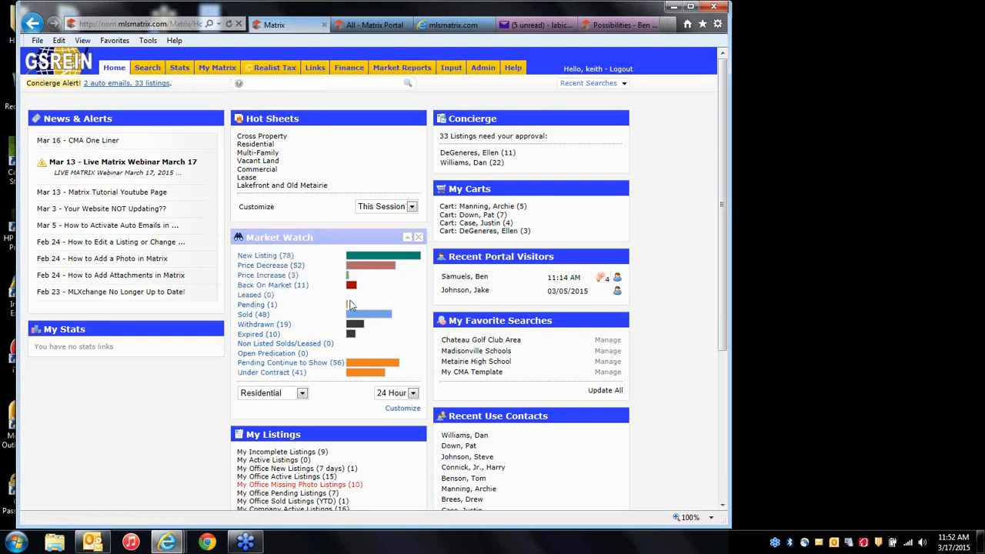
pyautogui.click(768, 323)
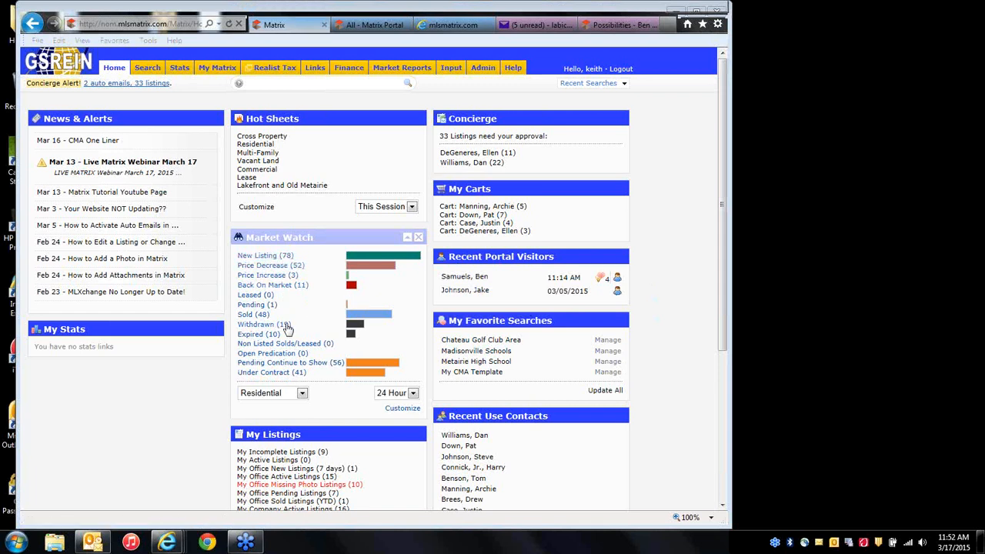
pyautogui.click(392, 397)
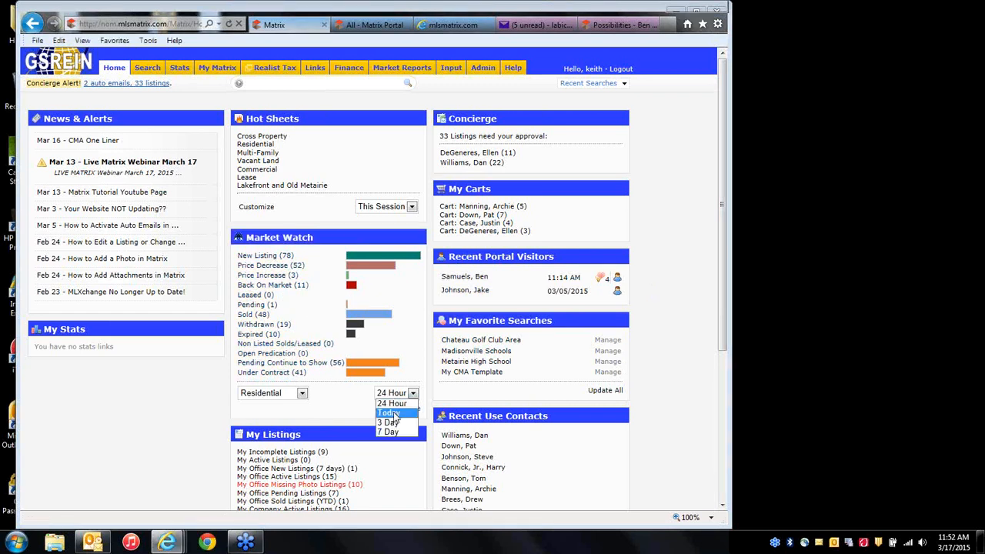
pyautogui.click(388, 412)
pyautogui.click(396, 394)
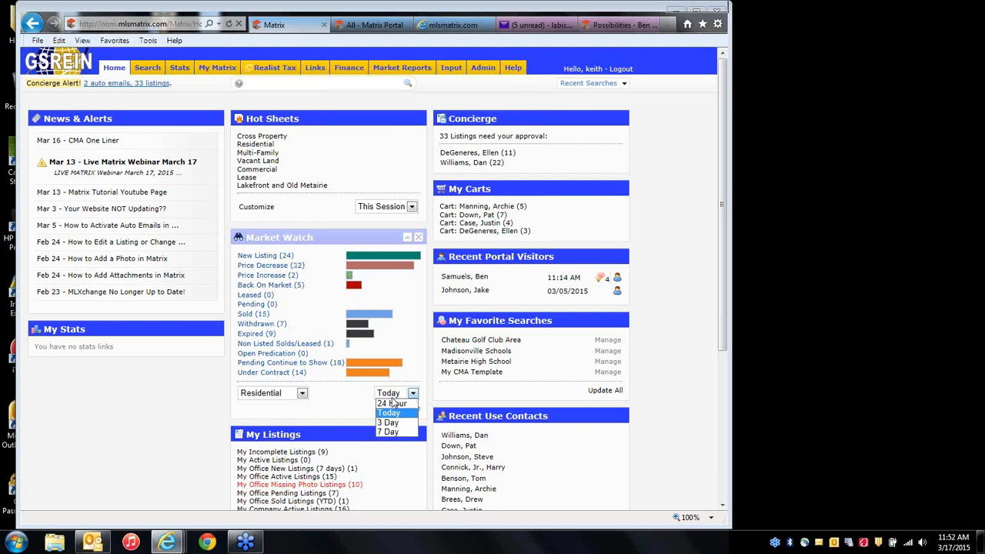
pyautogui.click(391, 423)
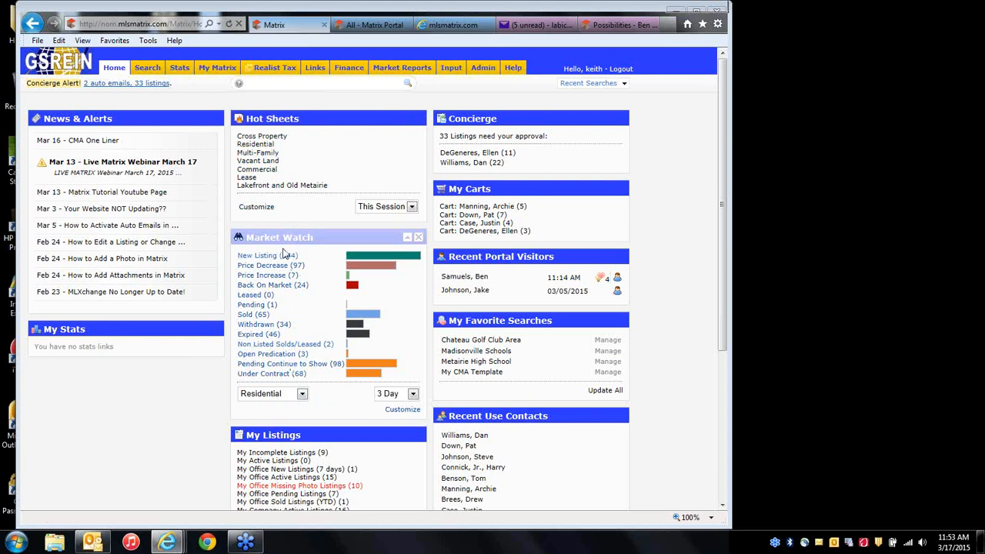
pyautogui.click(261, 211)
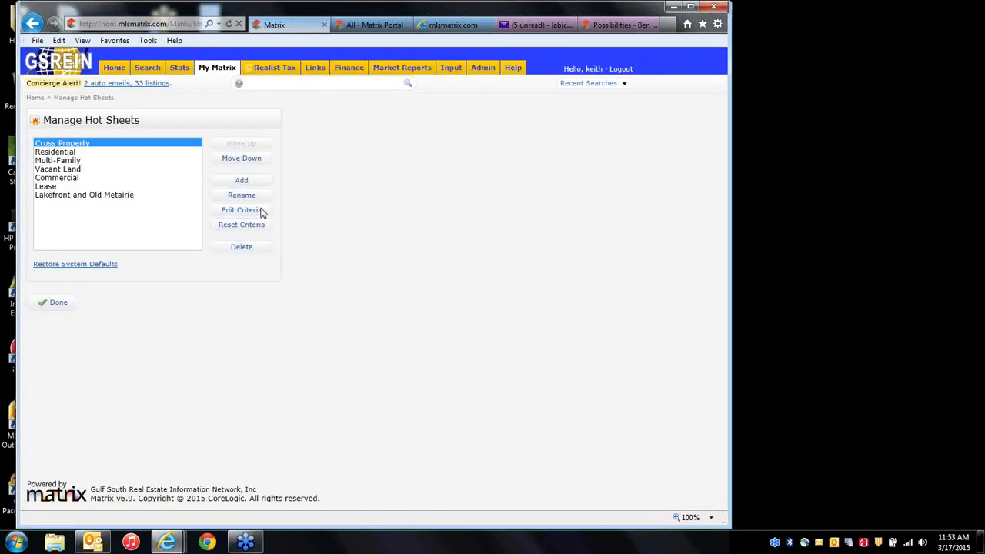
pyautogui.click(71, 153)
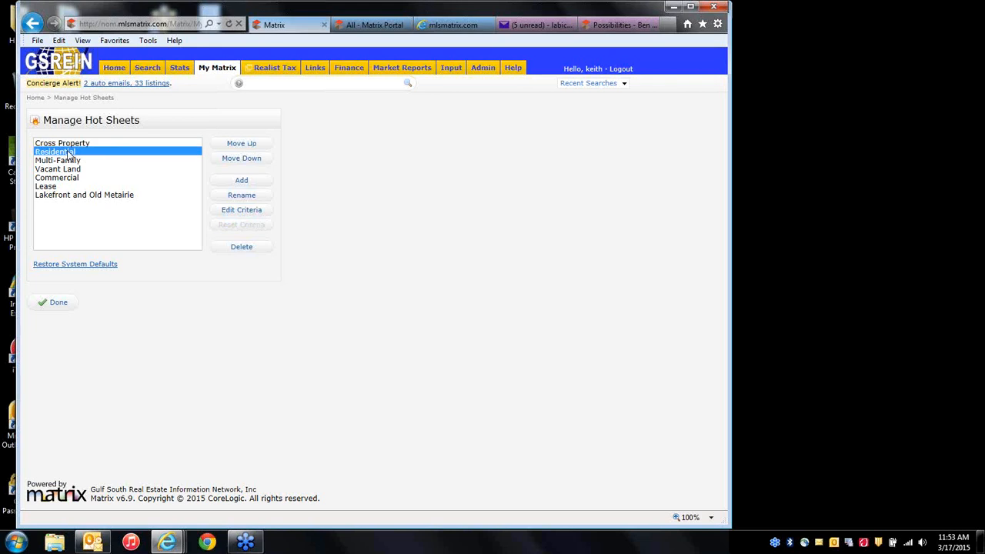
pyautogui.click(239, 212)
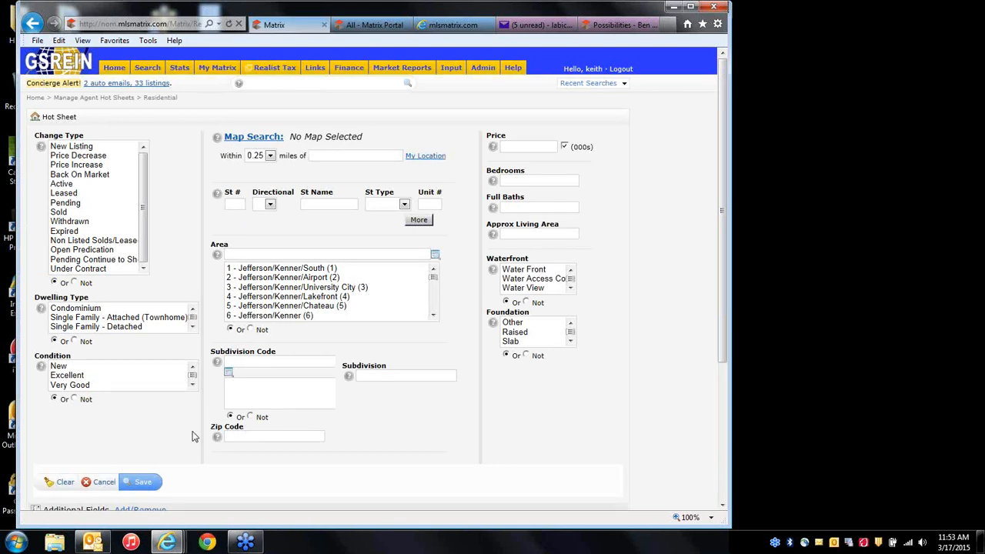
pyautogui.click(102, 483)
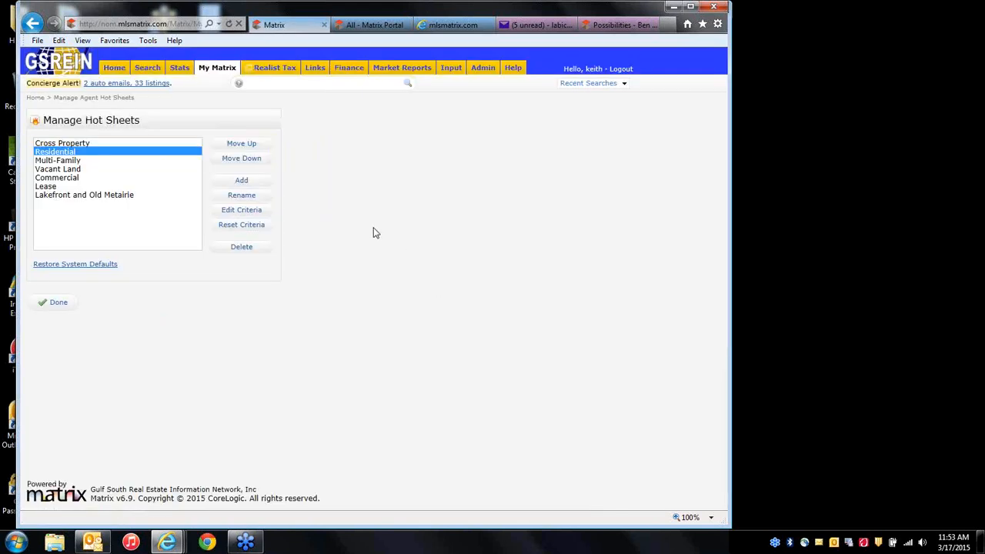
pyautogui.click(113, 69)
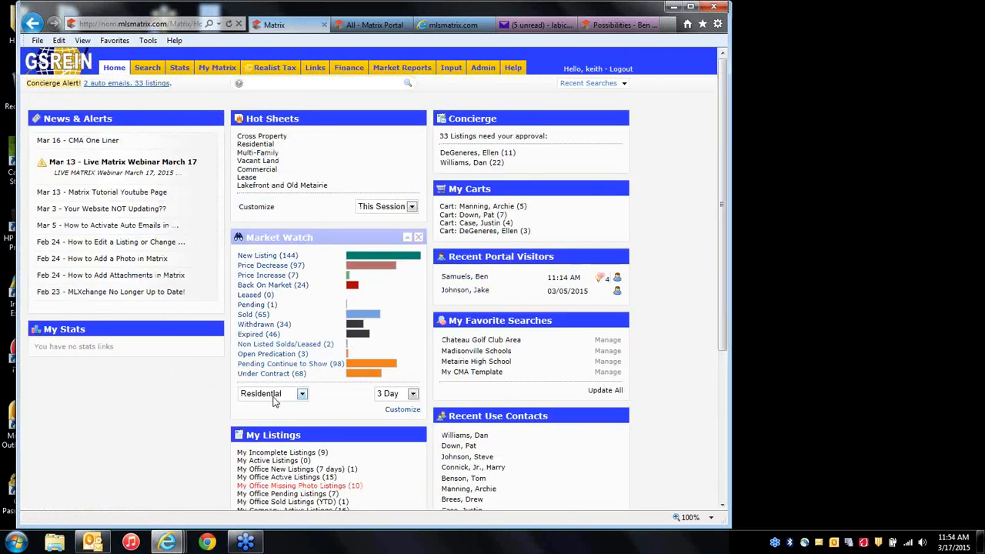
pyautogui.click(404, 410)
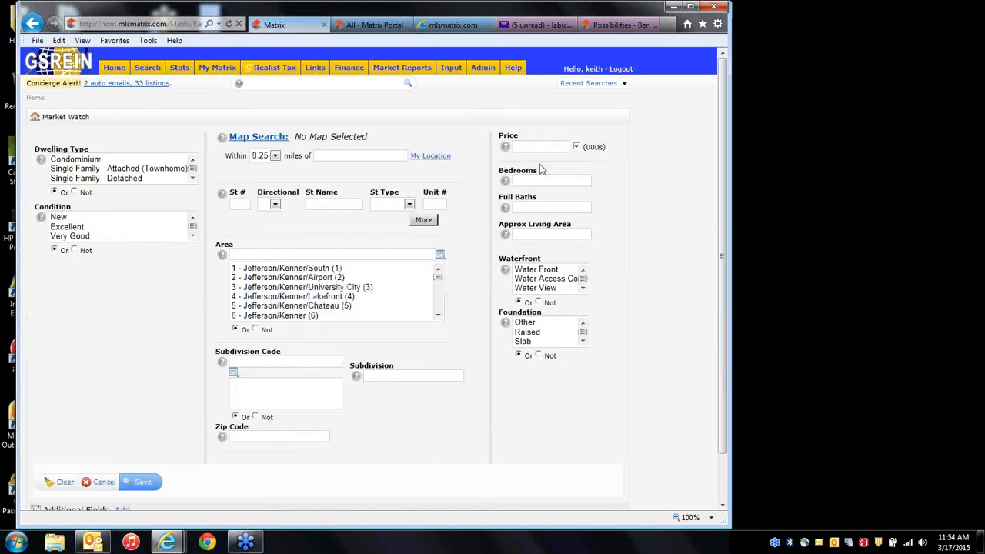
pyautogui.click(105, 487)
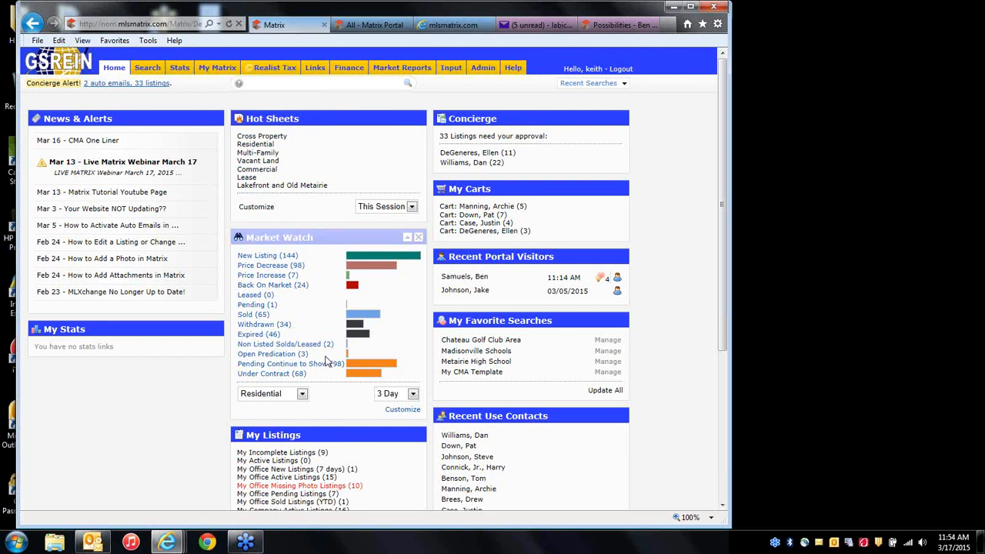
# Rerun the Residential Active Sold Single Family - Detached search, checking all but the four active listings.
pyautogui.click(591, 84)
pyautogui.click(571, 108)
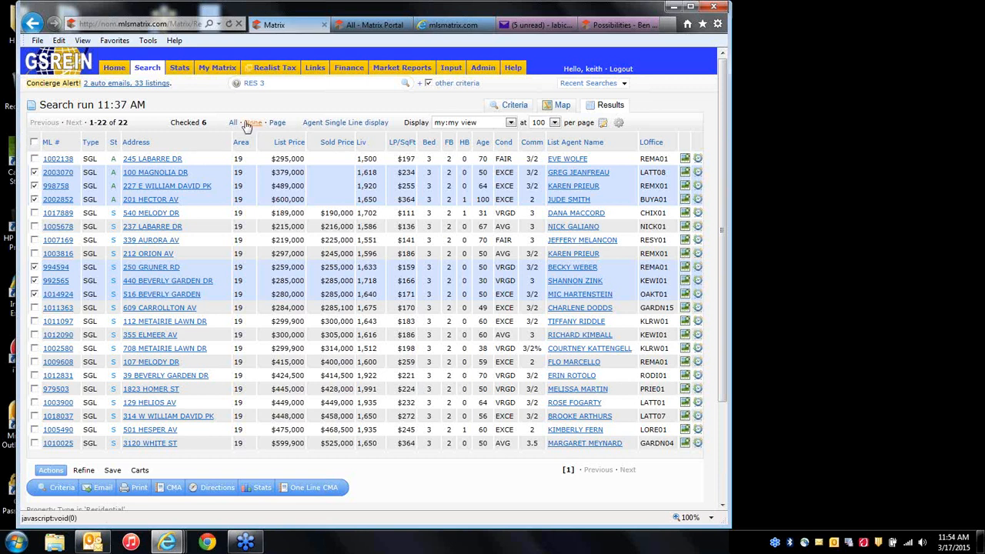
pyautogui.click(234, 122)
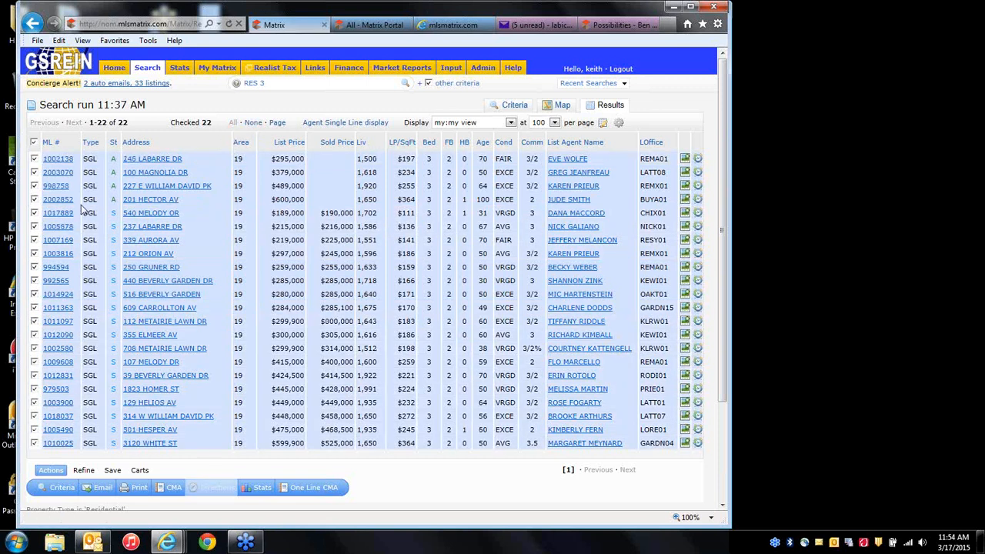
pyautogui.click(33, 199)
pyautogui.click(34, 186)
pyautogui.click(34, 172)
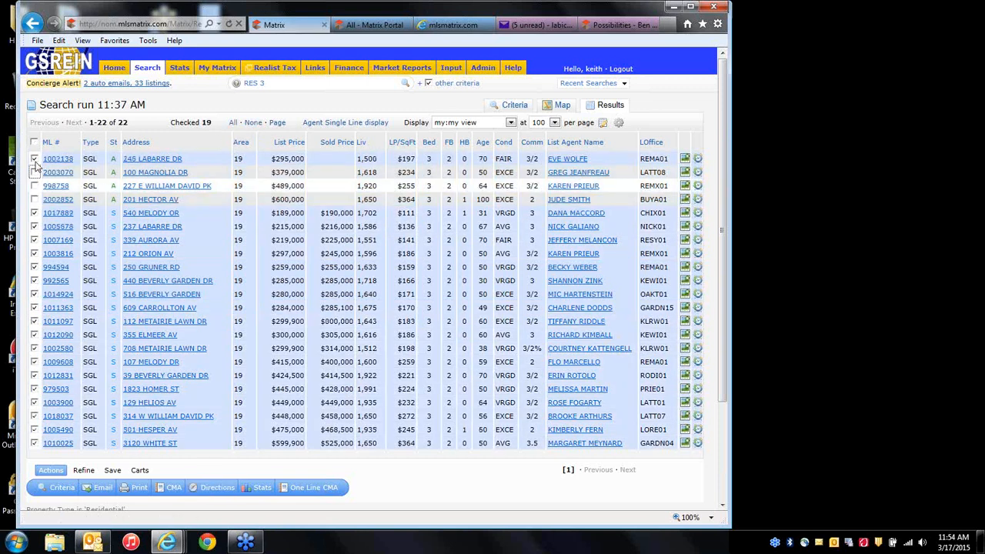
pyautogui.click(35, 159)
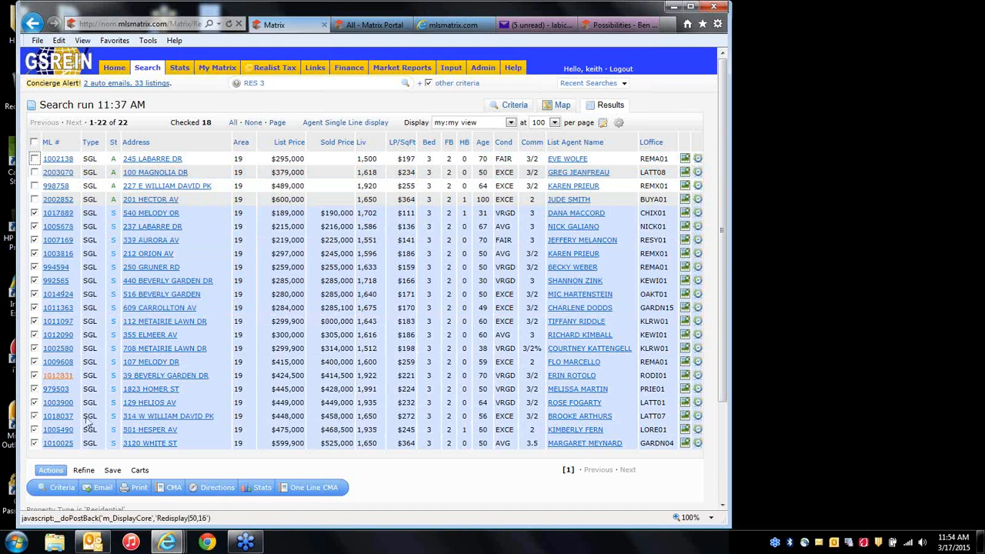
pyautogui.click(262, 487)
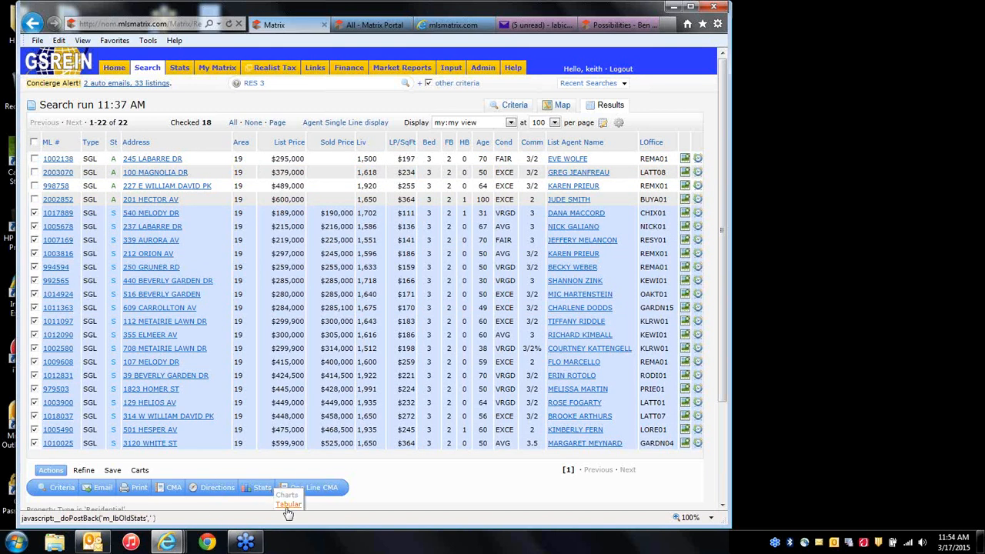
pyautogui.click(289, 505)
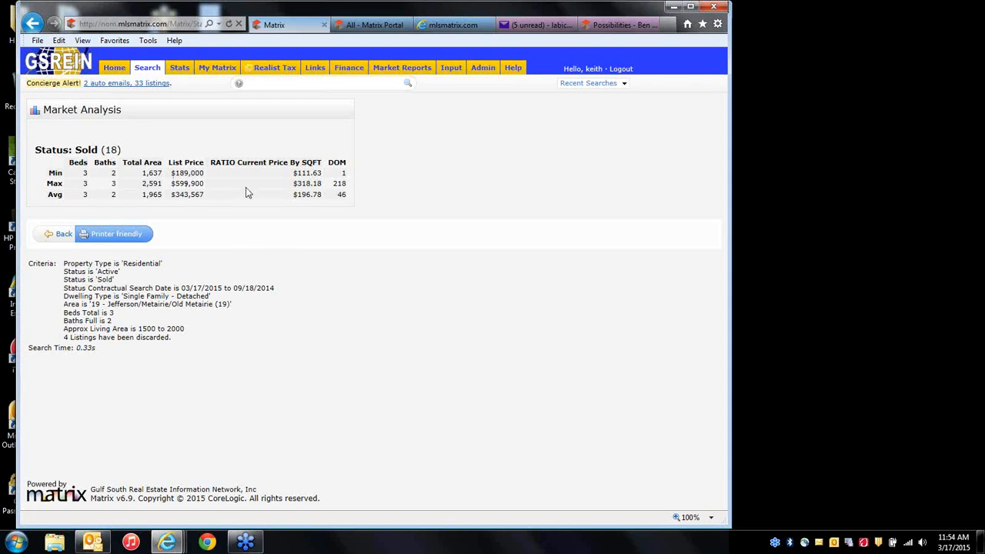
pyautogui.click(61, 234)
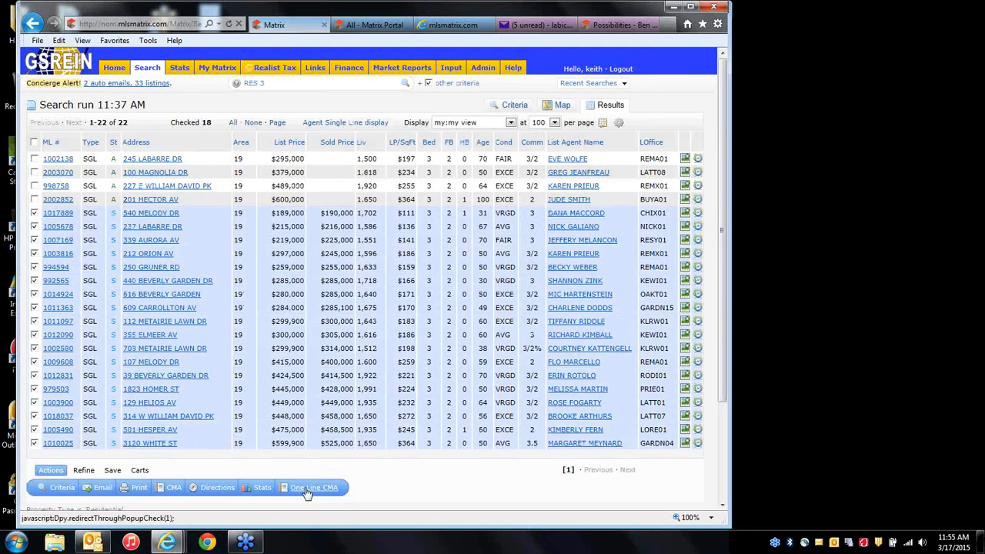
# Generate a One Line CMA of the 18 sold listings (median $302,500), then return to the results.
pyautogui.click(315, 489)
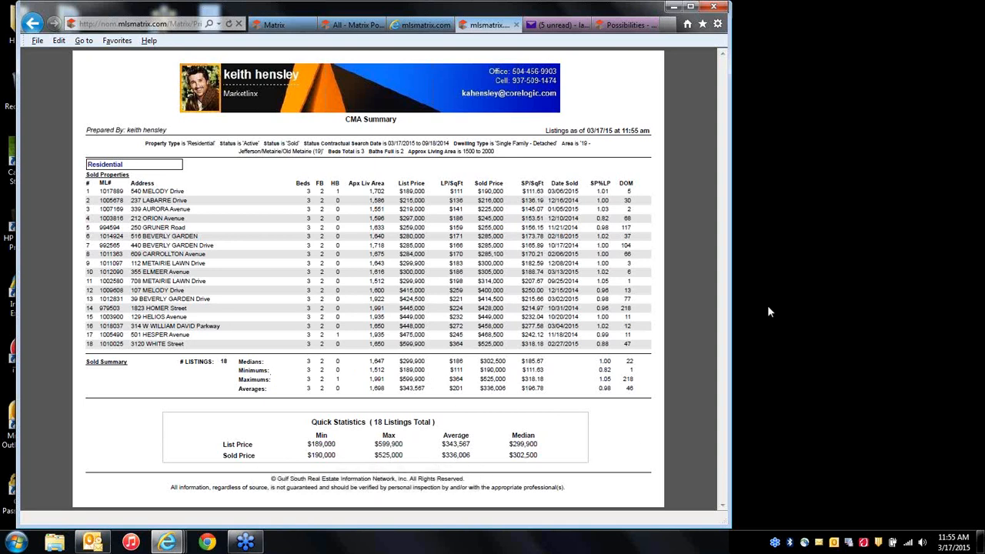
pyautogui.click(516, 24)
pyautogui.click(291, 23)
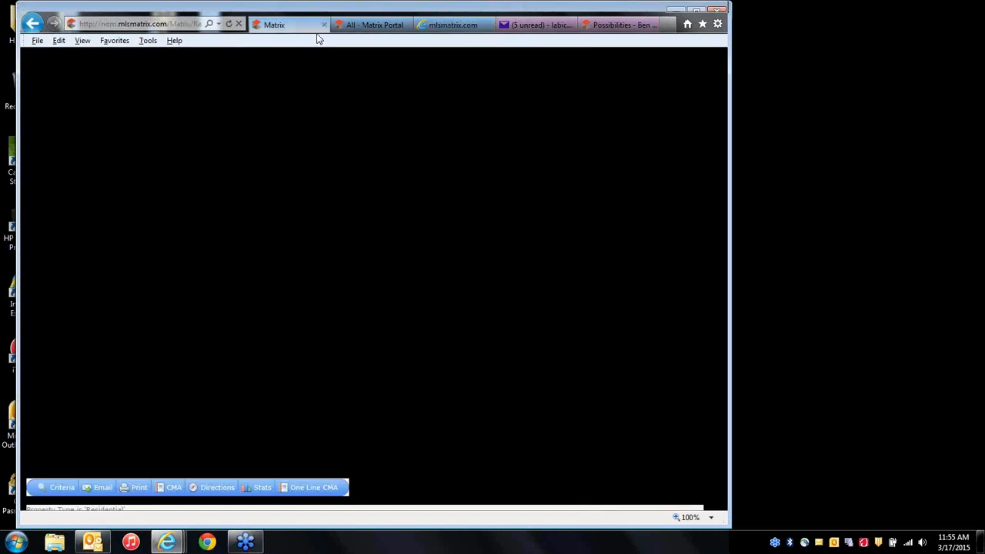
pyautogui.click(356, 28)
pyautogui.click(304, 25)
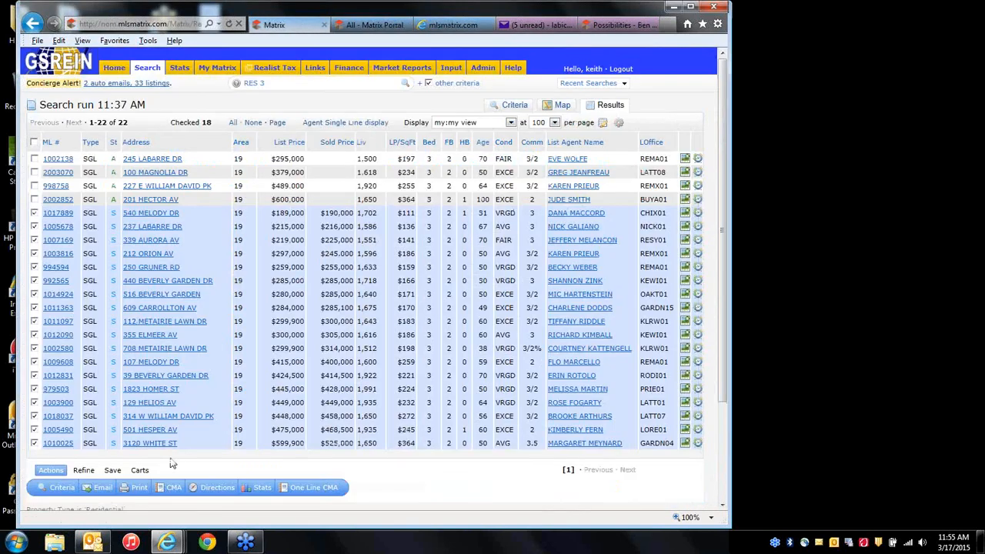
# Open Print 18 Listings for the checked comps, then switch to the portal's 27-property list.
pyautogui.click(136, 488)
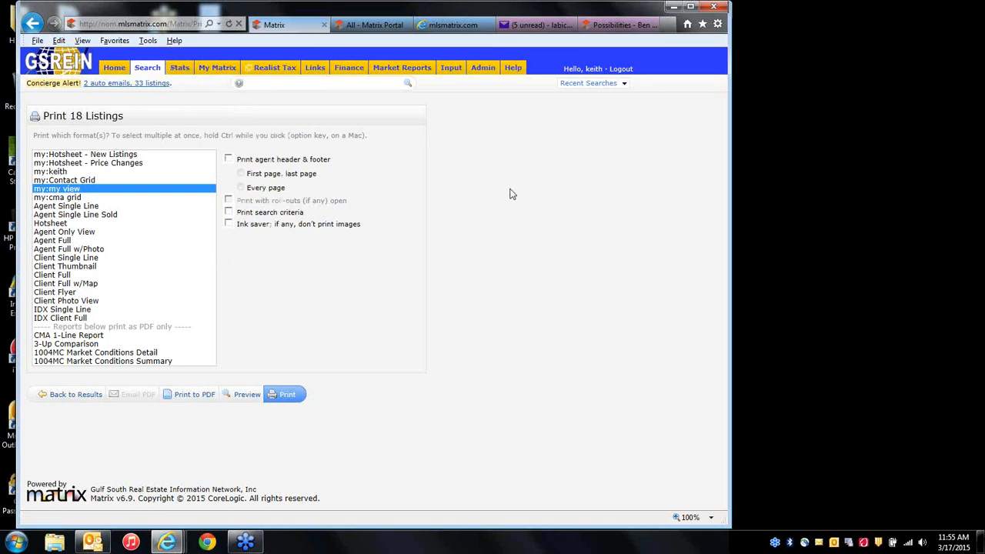
pyautogui.click(767, 311)
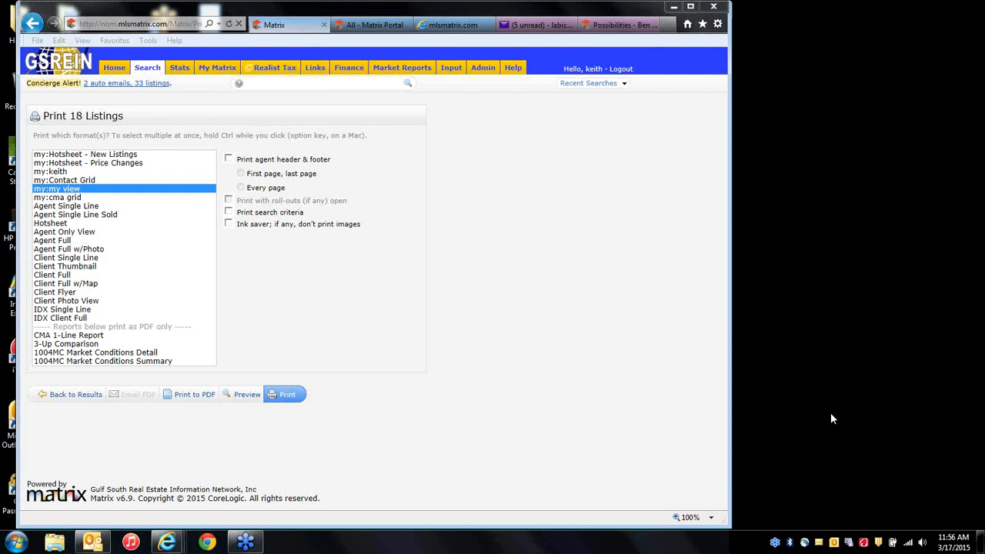
pyautogui.click(374, 24)
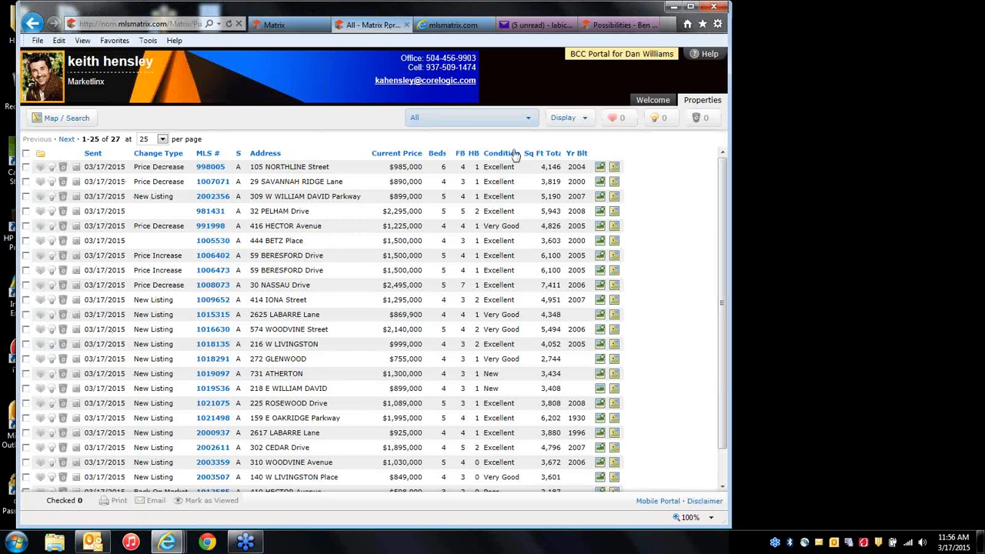
pyautogui.click(700, 122)
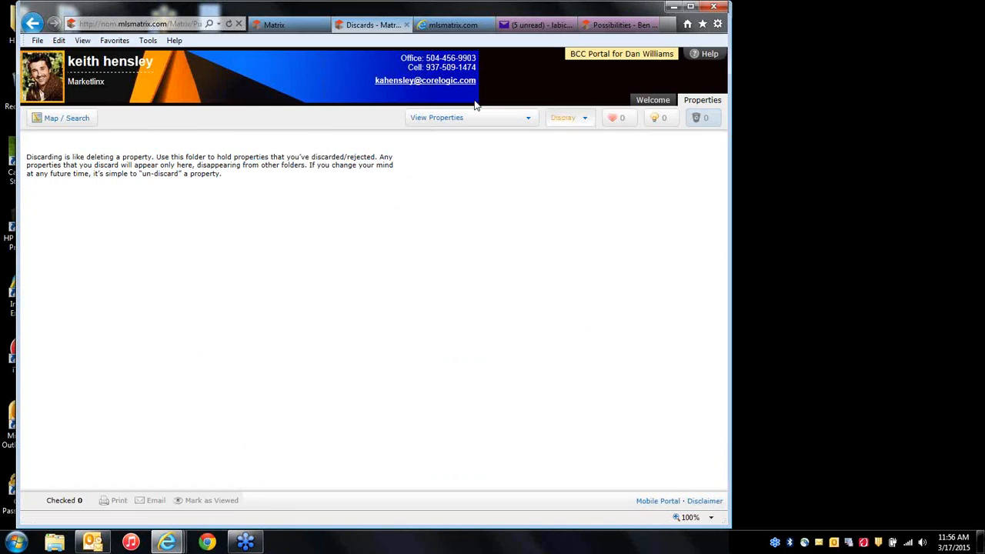
pyautogui.click(293, 34)
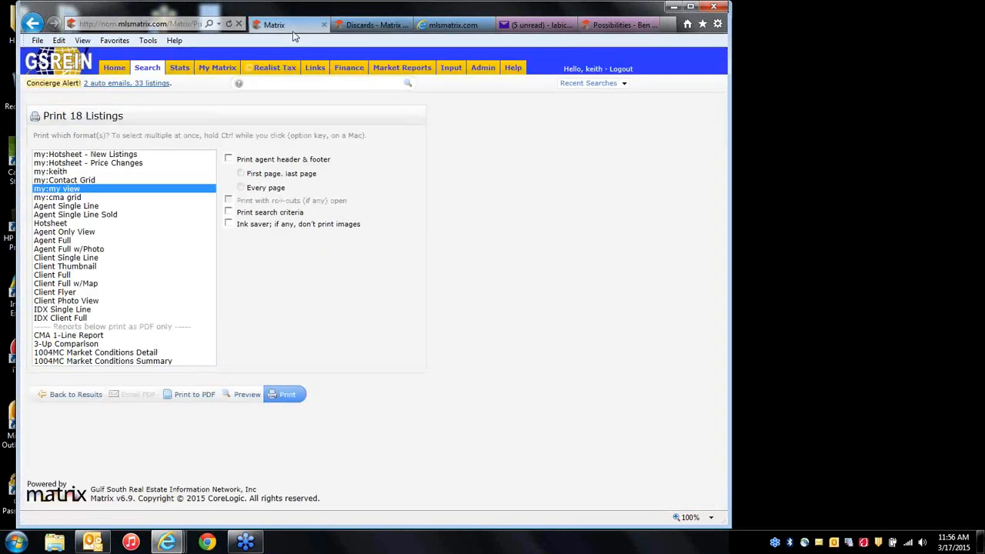
pyautogui.moveTo(222, 71)
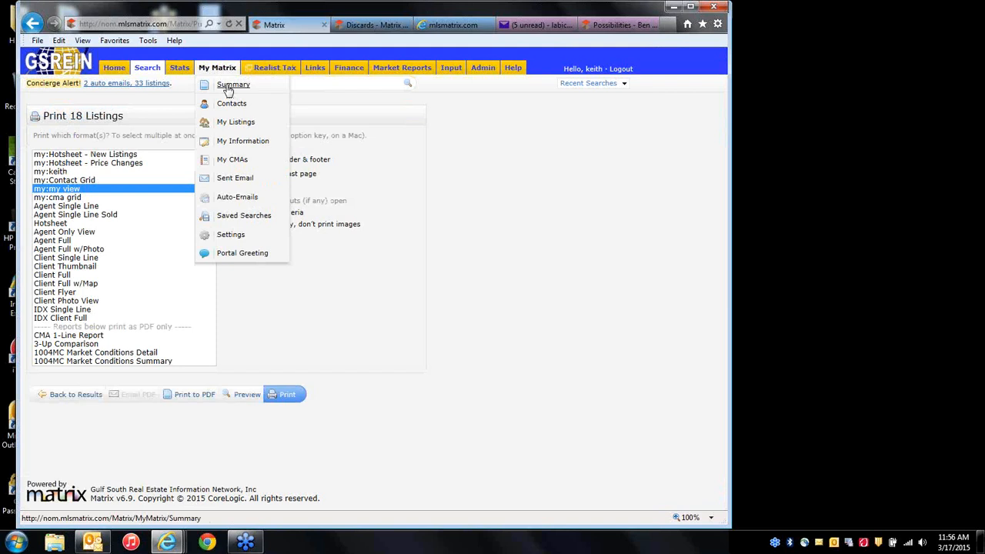
pyautogui.click(589, 83)
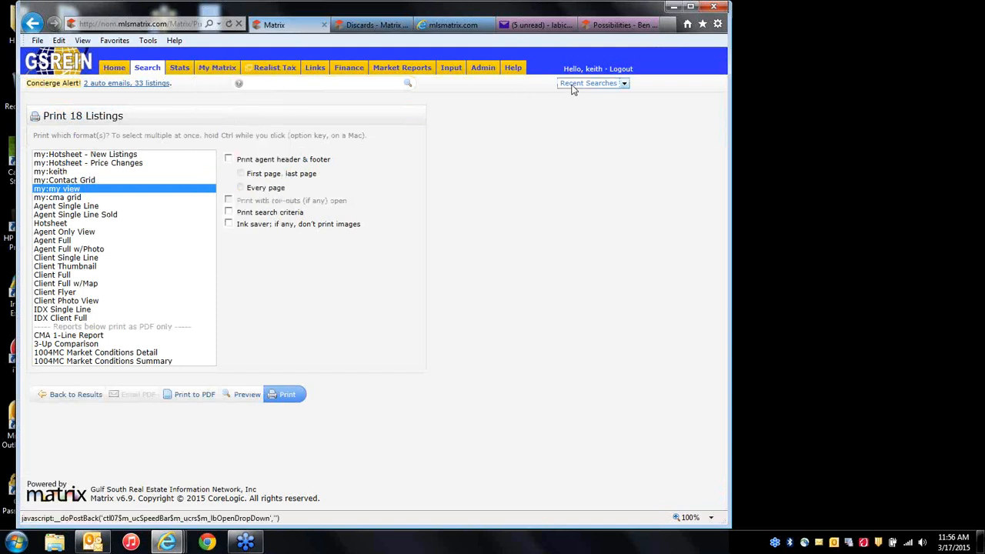
pyautogui.click(531, 105)
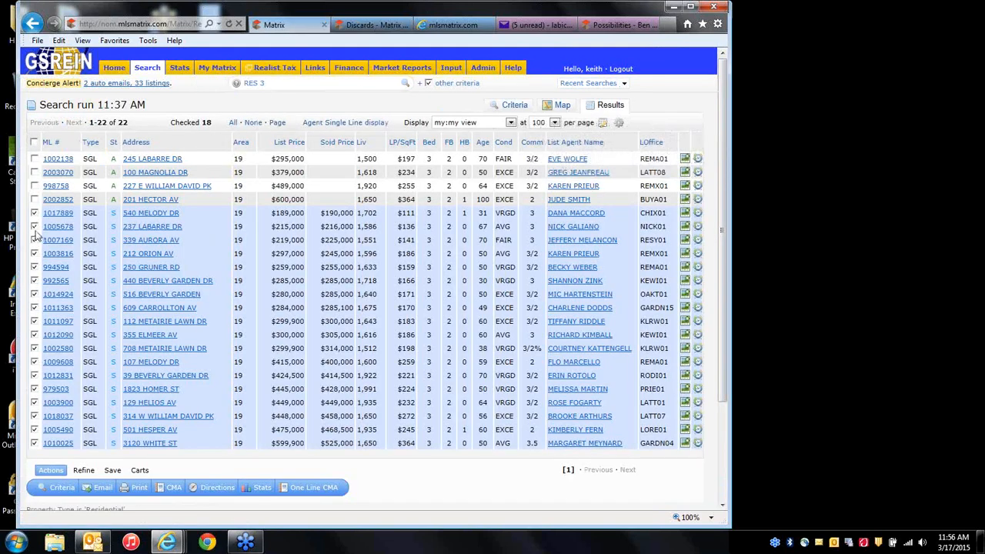
pyautogui.click(33, 226)
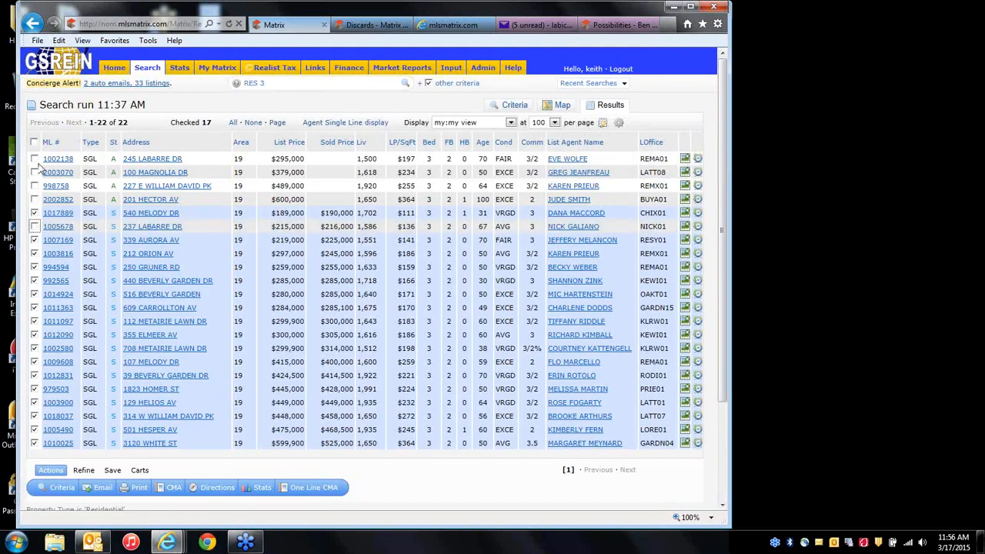
pyautogui.click(253, 123)
pyautogui.click(34, 200)
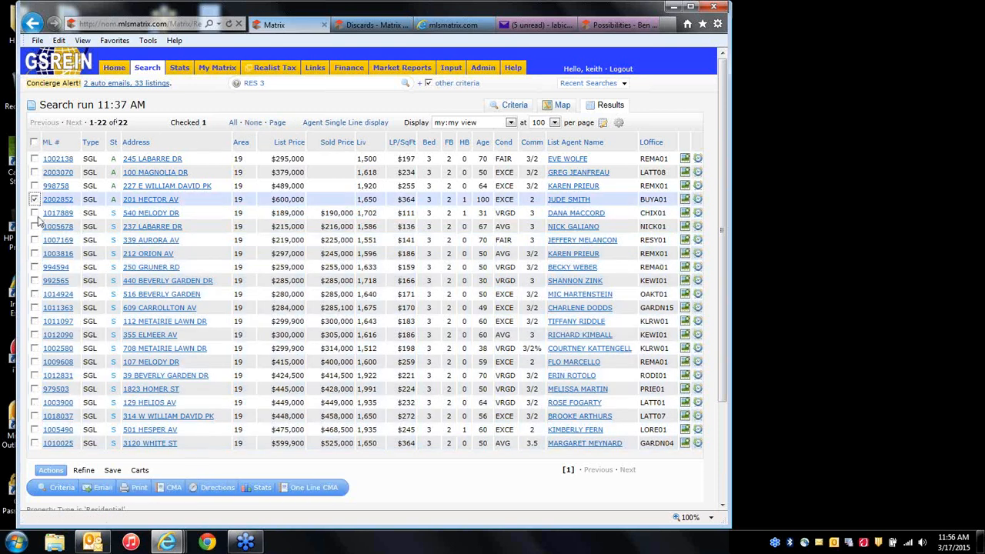
pyautogui.click(33, 226)
pyautogui.click(34, 253)
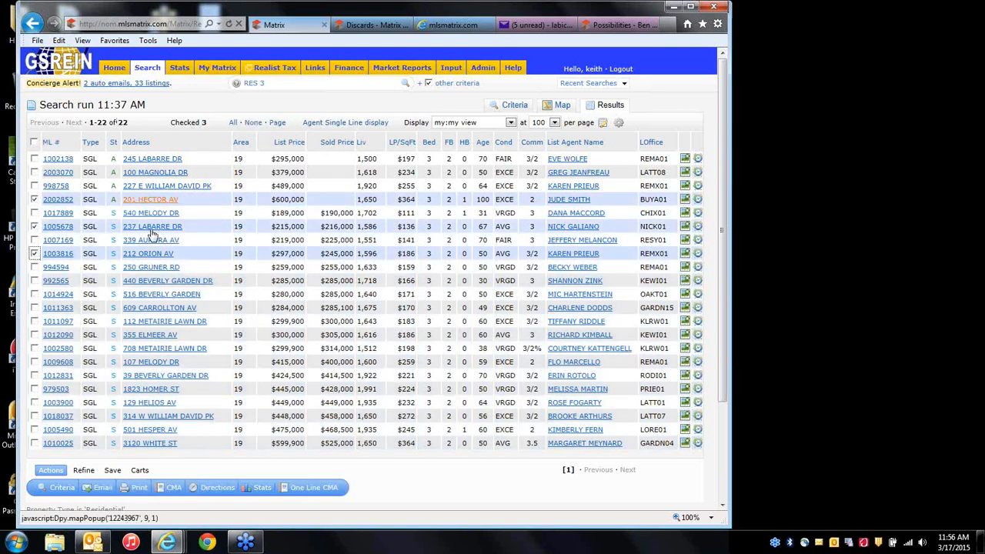
pyautogui.click(84, 472)
pyautogui.click(248, 490)
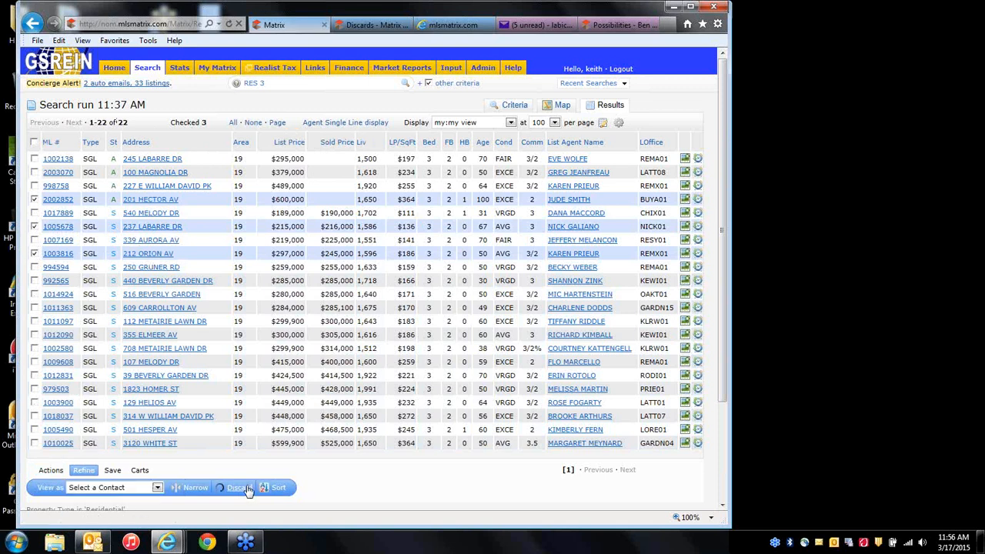
pyautogui.click(112, 430)
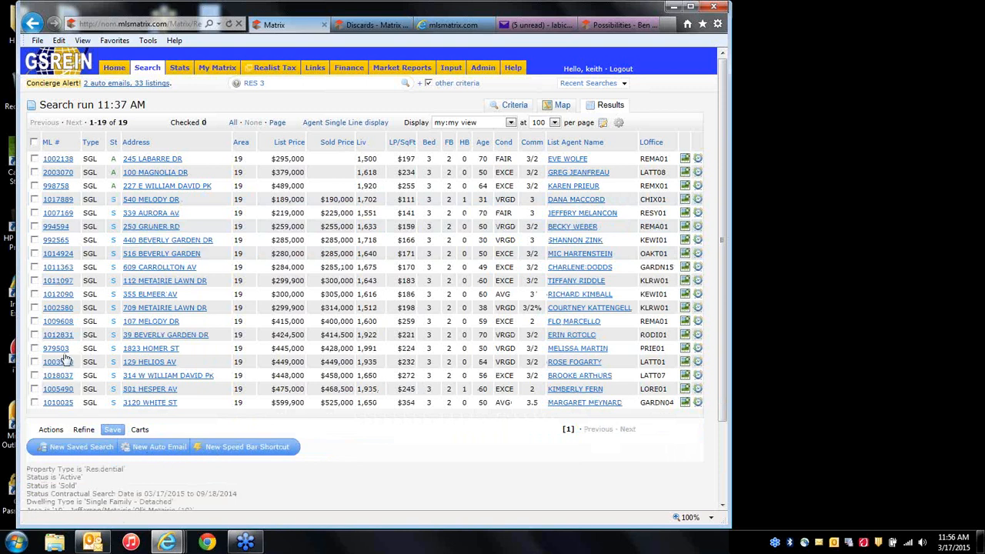
pyautogui.click(373, 25)
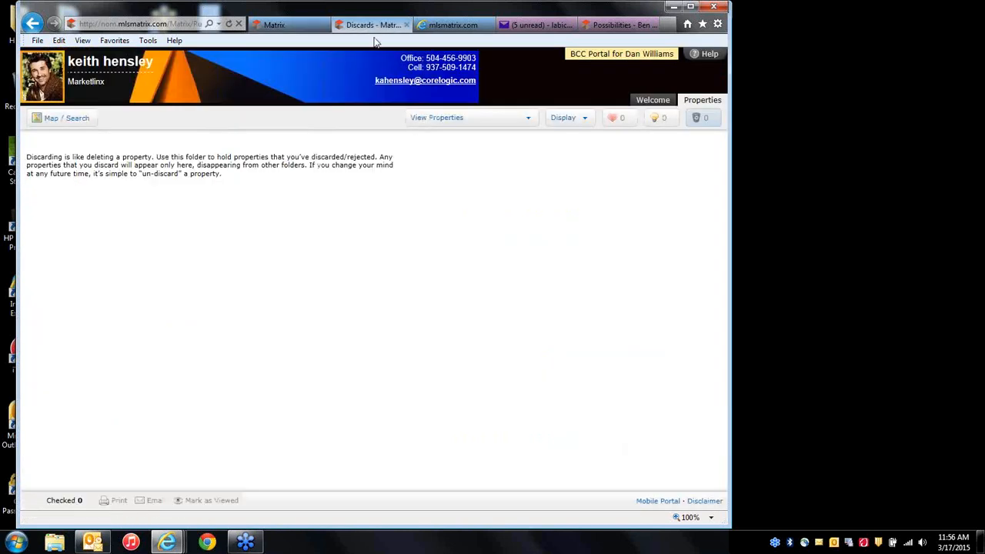
pyautogui.click(528, 119)
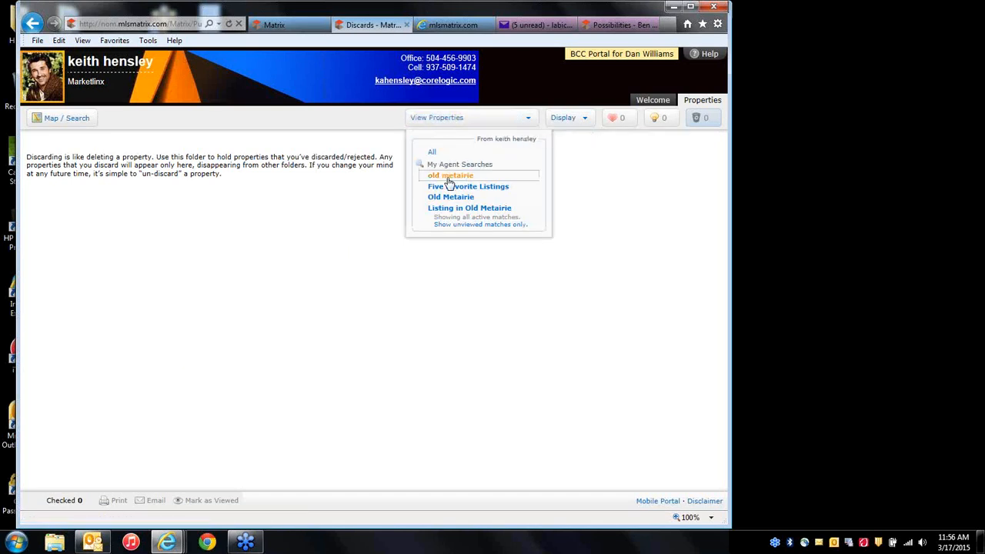
pyautogui.click(700, 120)
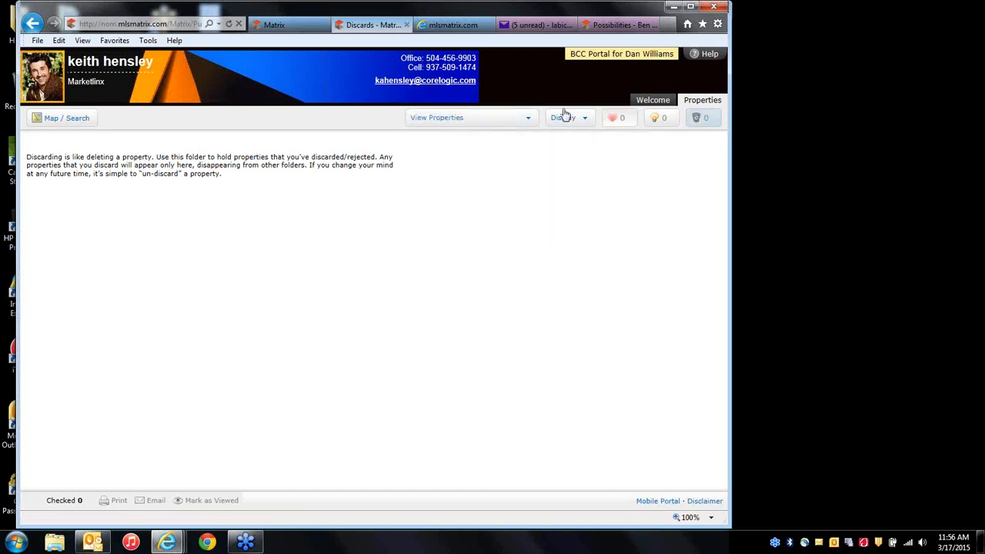
pyautogui.click(523, 118)
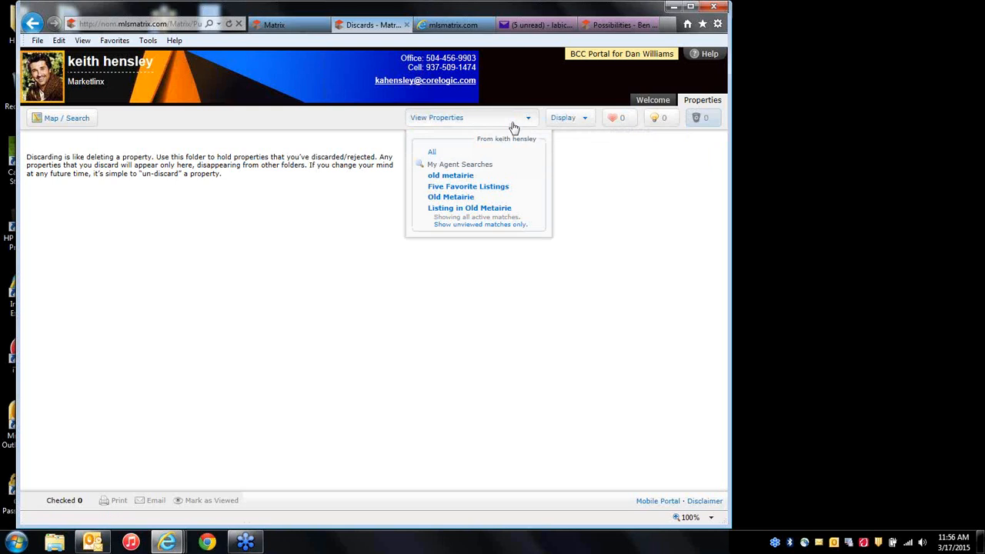
pyautogui.click(433, 152)
pyautogui.moveTo(455, 125)
pyautogui.click(437, 152)
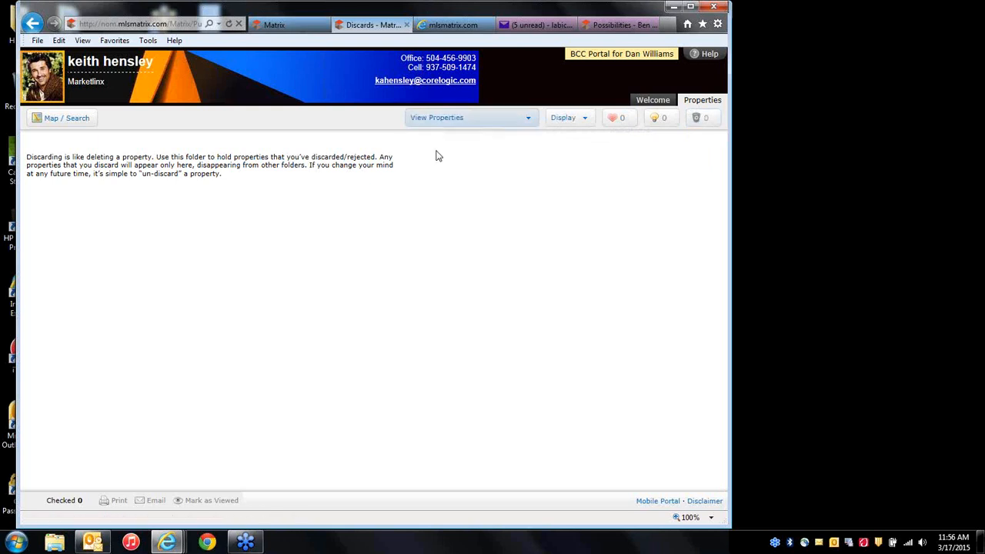
pyautogui.click(568, 118)
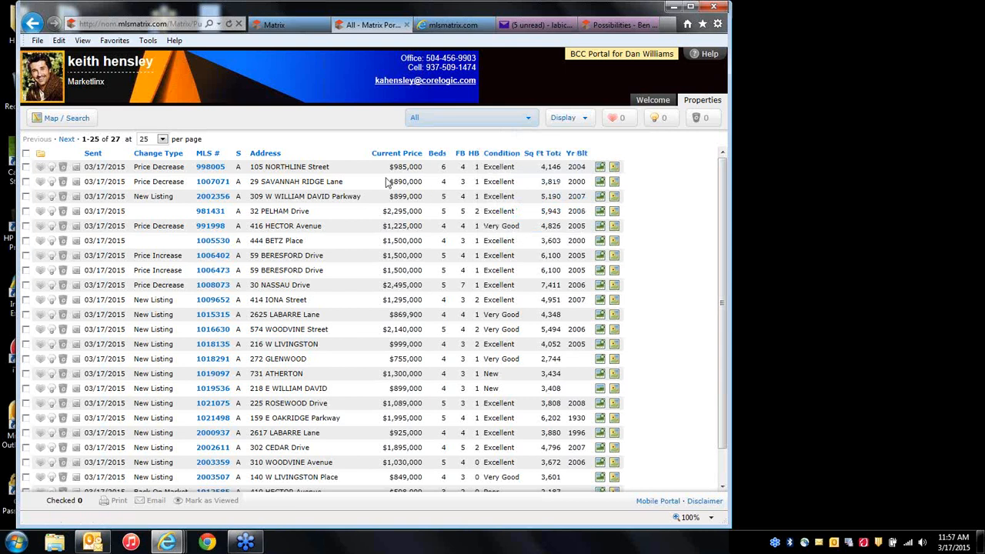
pyautogui.click(271, 26)
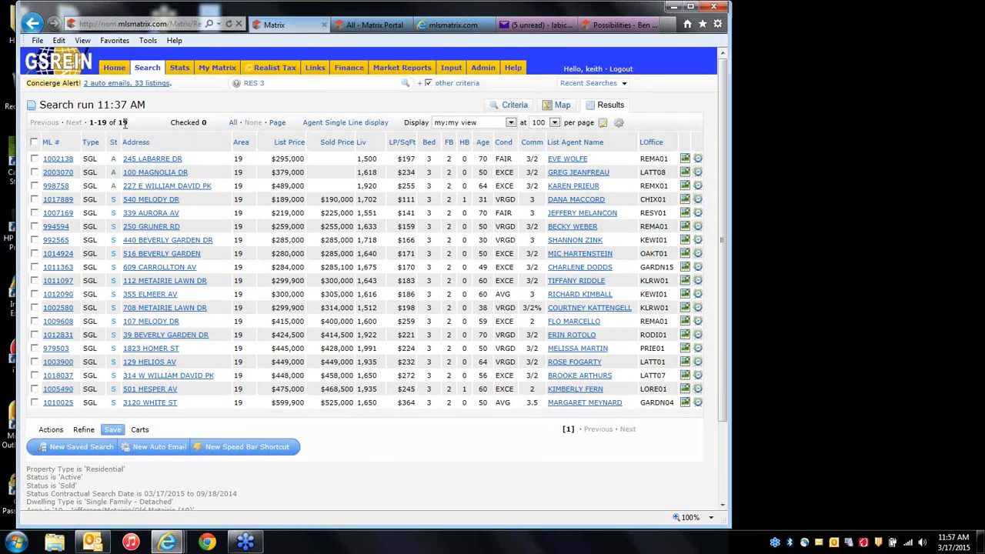
# View the criteria: active plus 0-180-day sold, 3 beds, 2 baths, 19 matches.
pyautogui.click(517, 107)
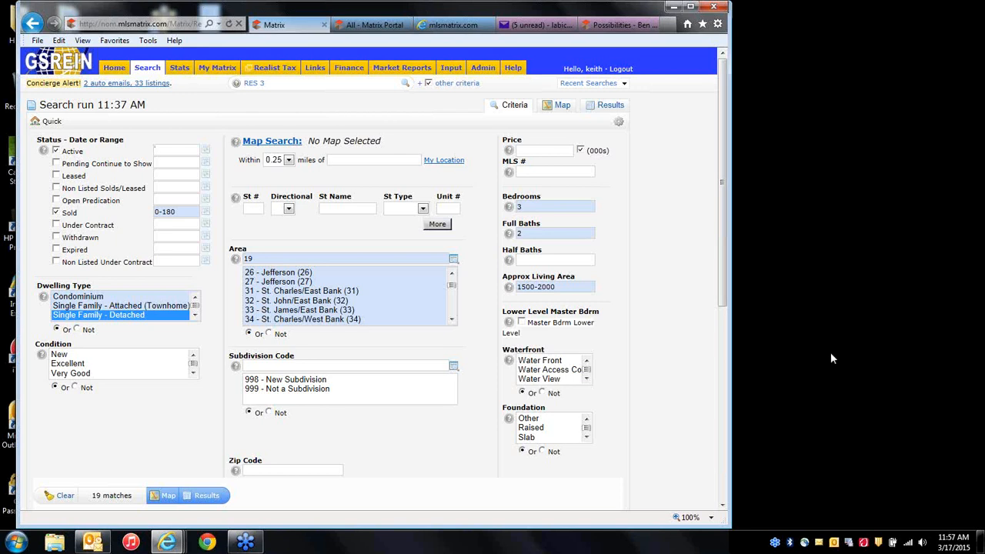
pyautogui.click(765, 348)
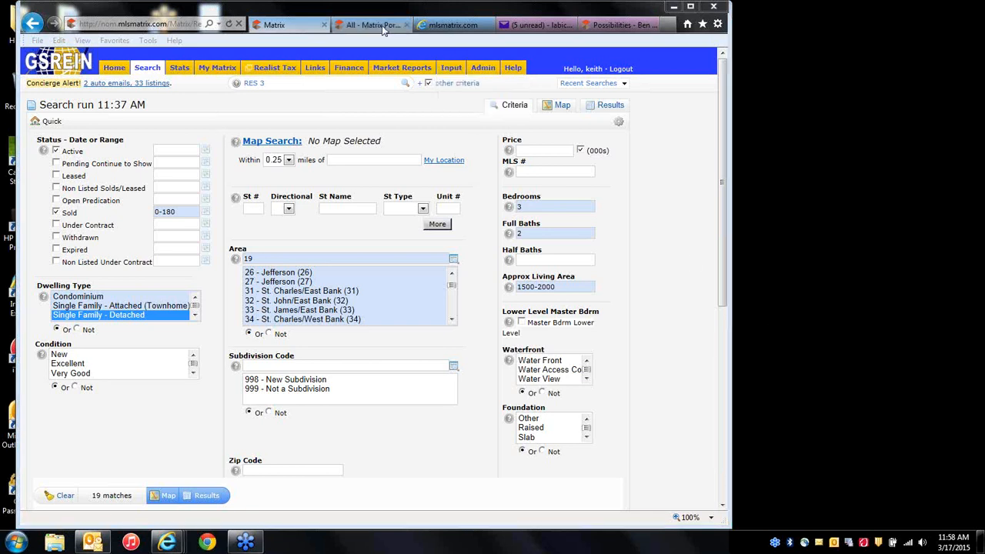
# Switch to the client portal and show the All Lakefront and Old Metairie properties.
pyautogui.click(442, 25)
pyautogui.click(533, 27)
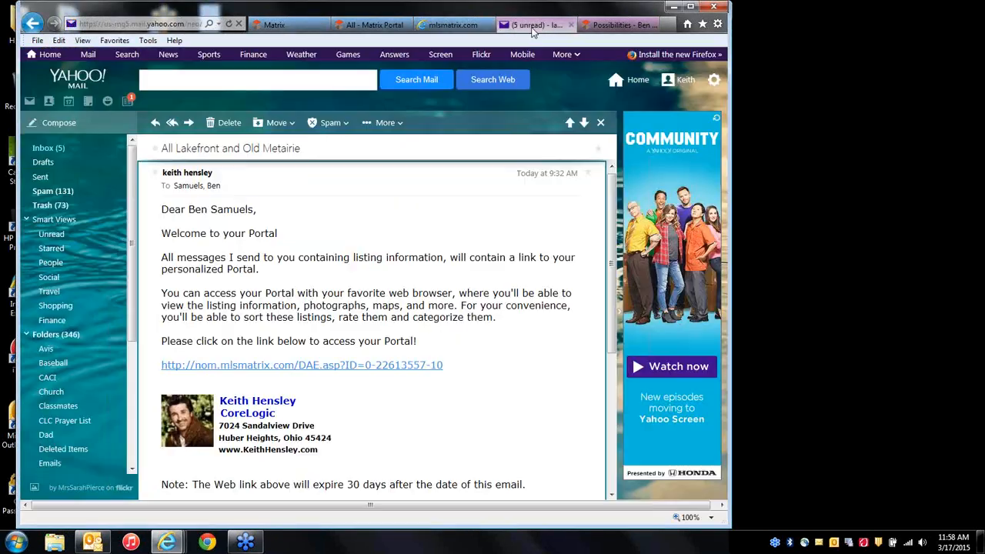
pyautogui.click(616, 25)
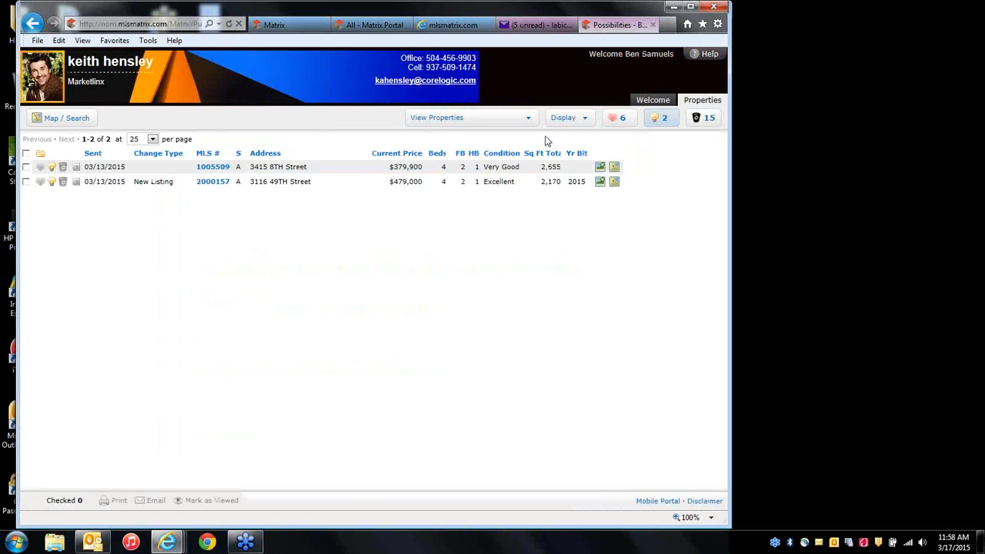
pyautogui.click(521, 118)
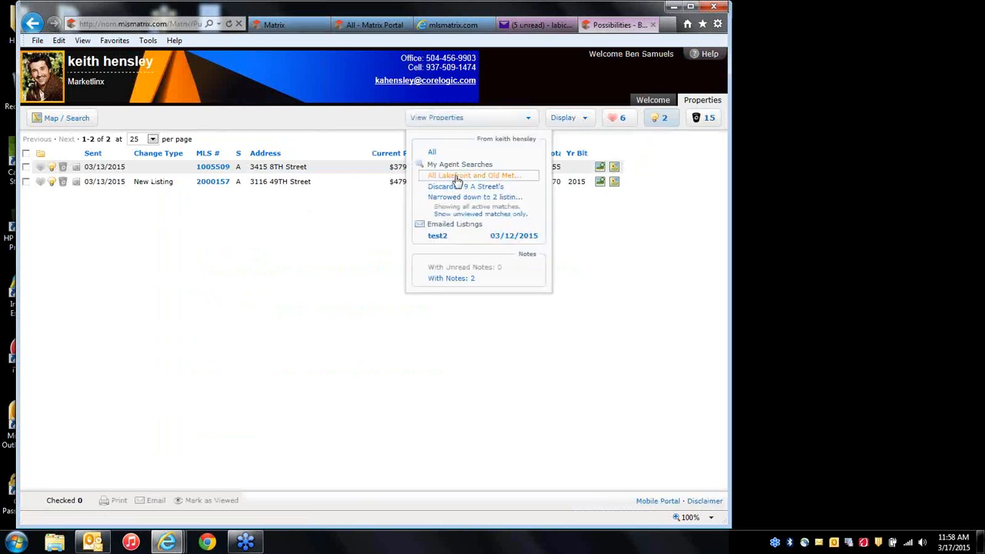
pyautogui.click(460, 176)
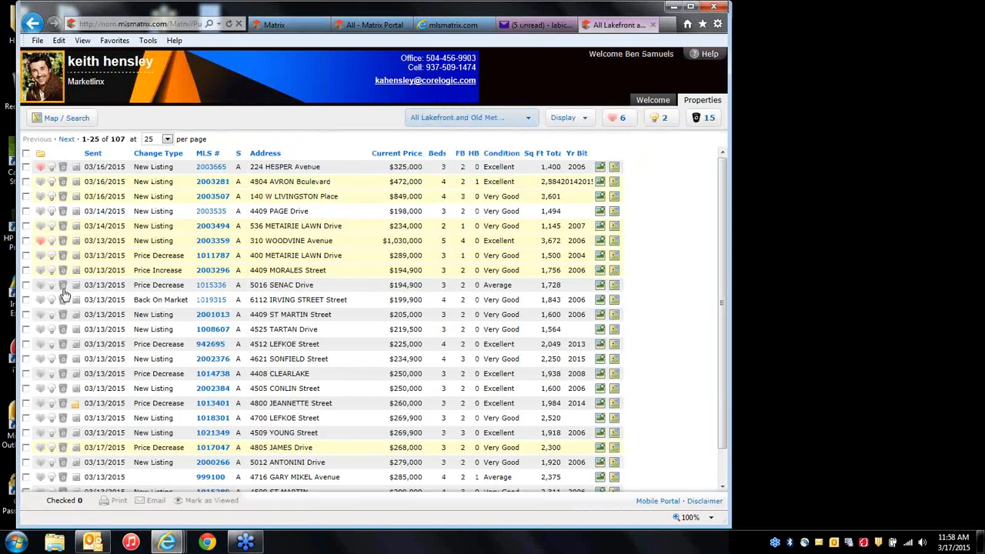
pyautogui.click(63, 285)
pyautogui.click(63, 299)
pyautogui.click(63, 315)
pyautogui.click(862, 366)
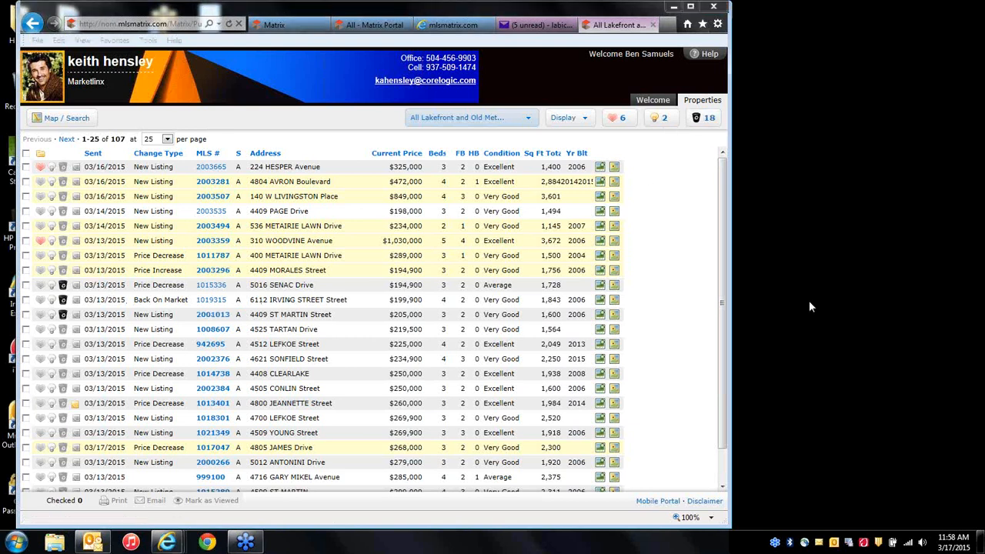